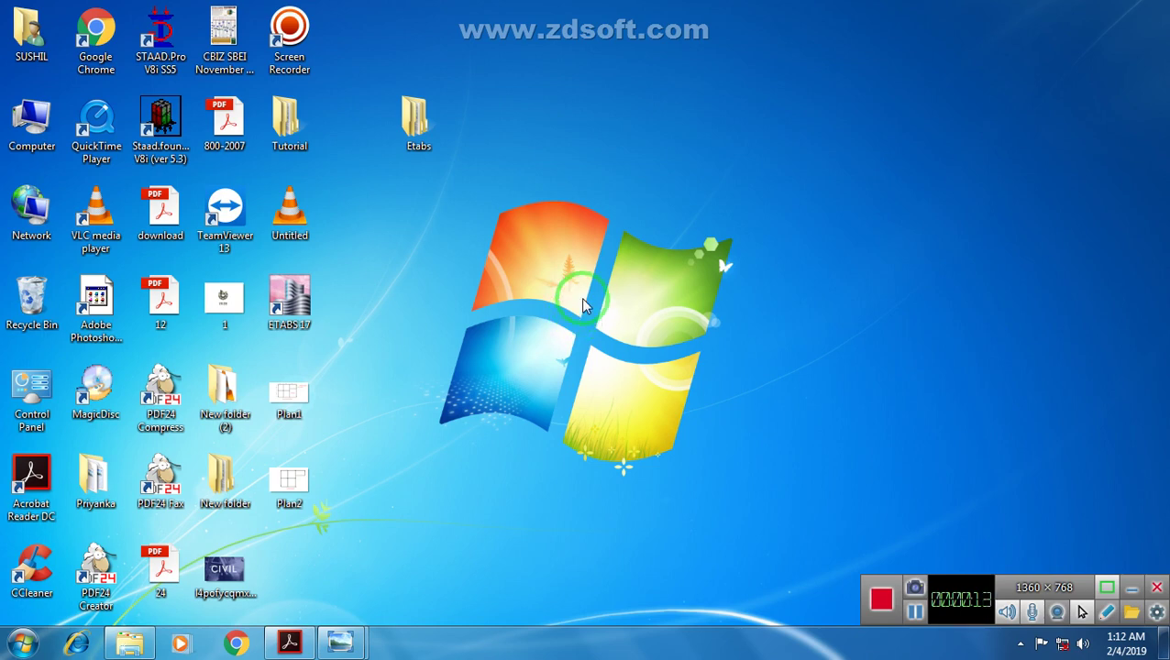
click(584, 294)
right_click(583, 293)
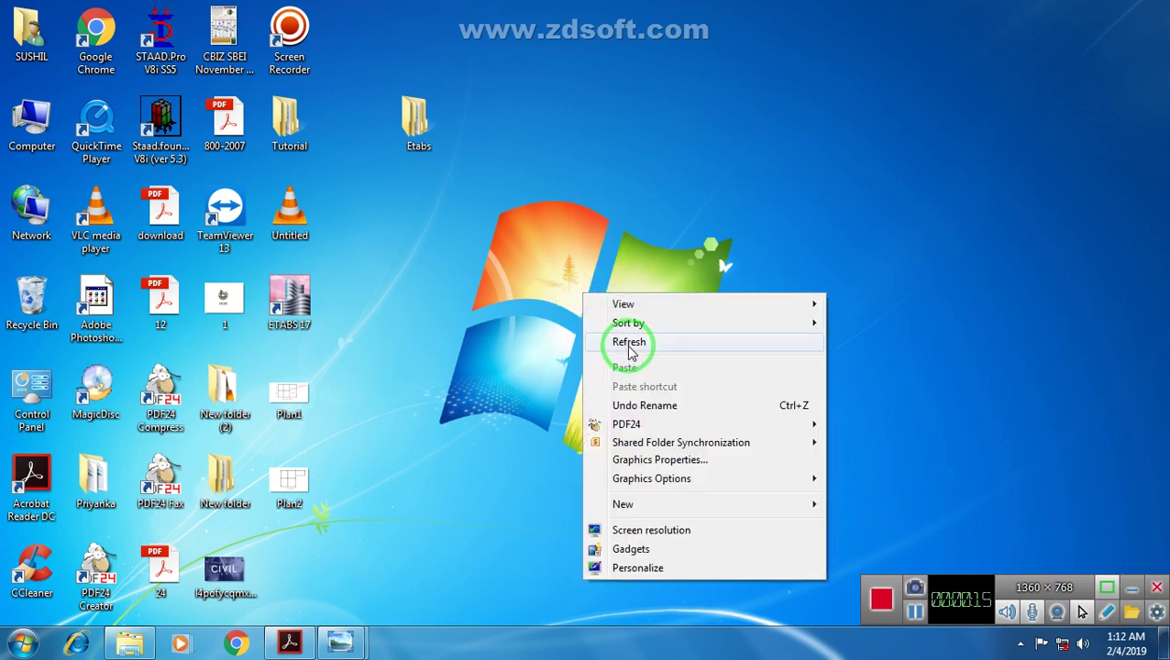
click(630, 346)
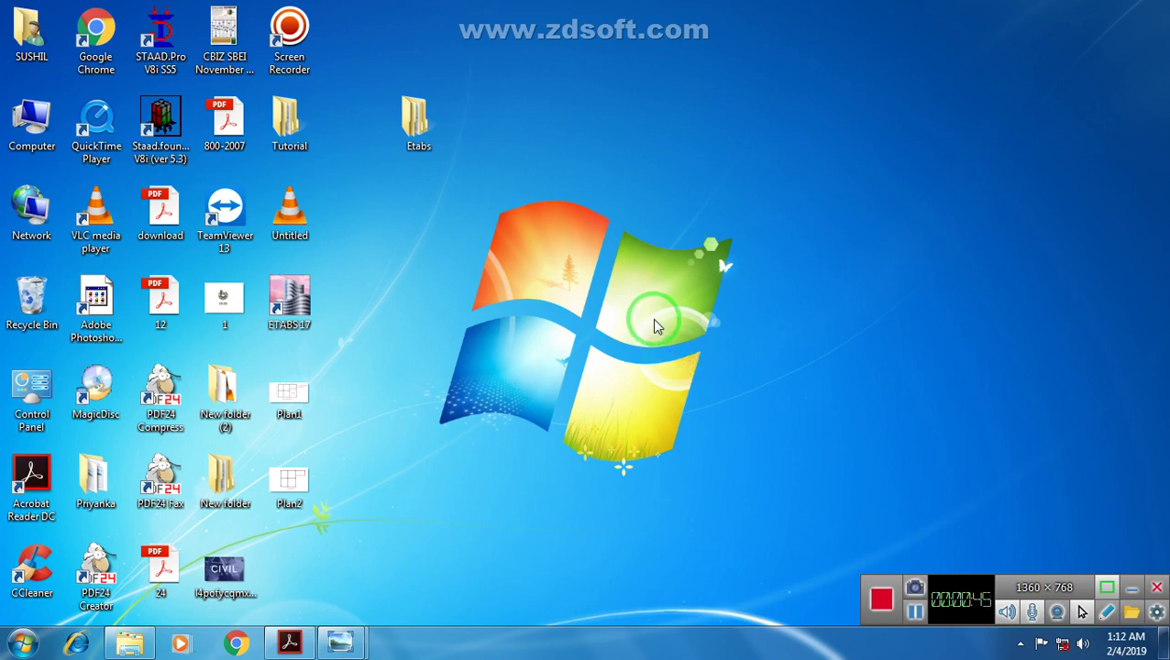
right_click(652, 320)
click(691, 363)
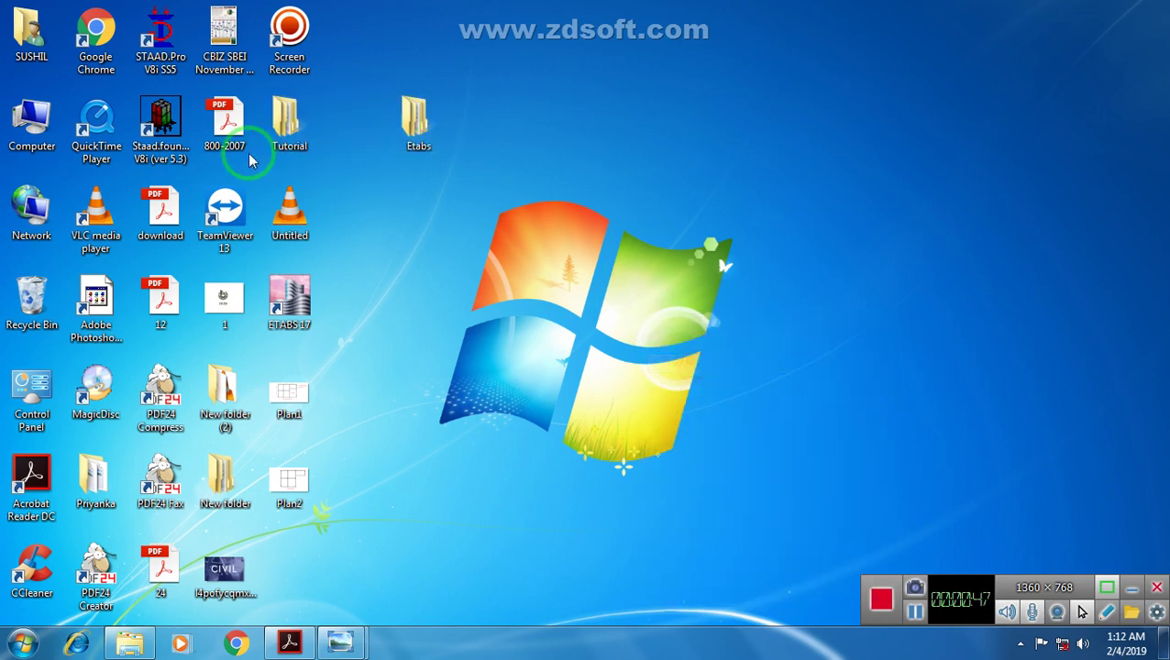
Step: Launch STAAD.Pro V8i and create a Space project named G+2 in the Tutorial folder, using Meter and KiloNewton units and the Add Beam starting option
click(160, 36)
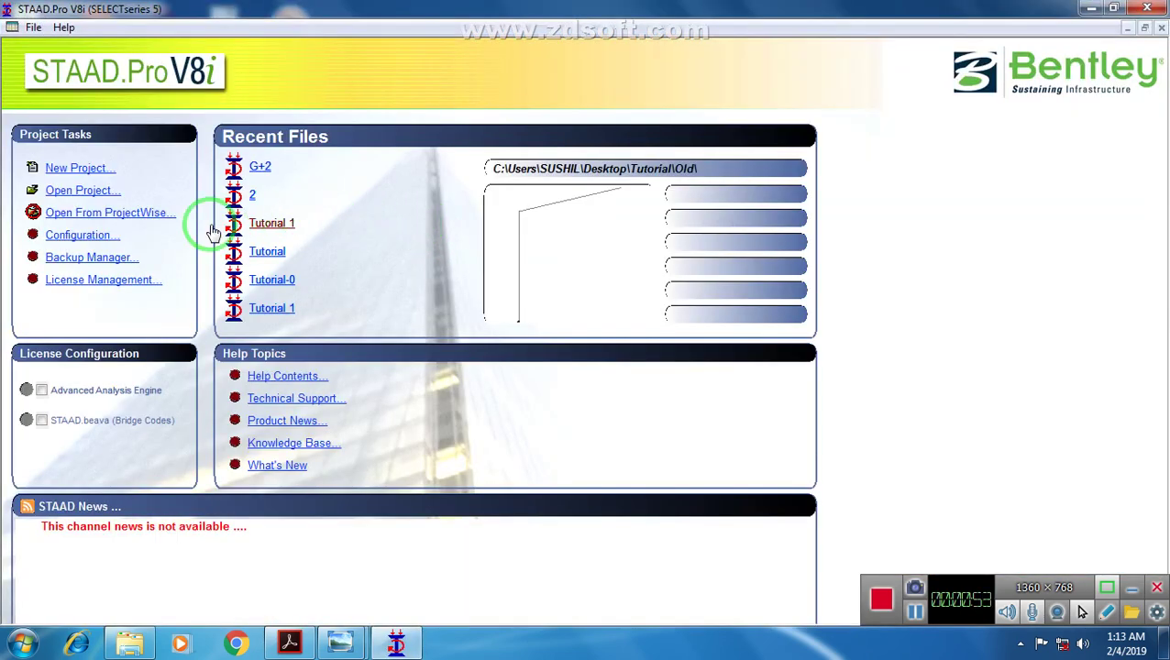
click(59, 171)
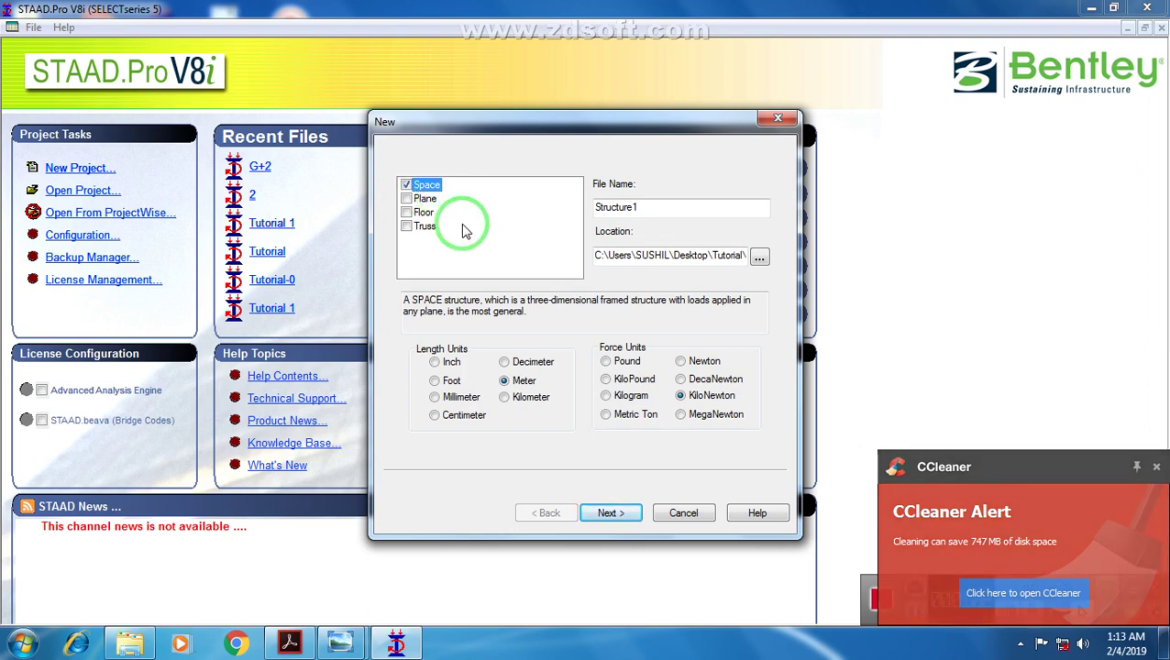
drag(566, 131, 523, 136)
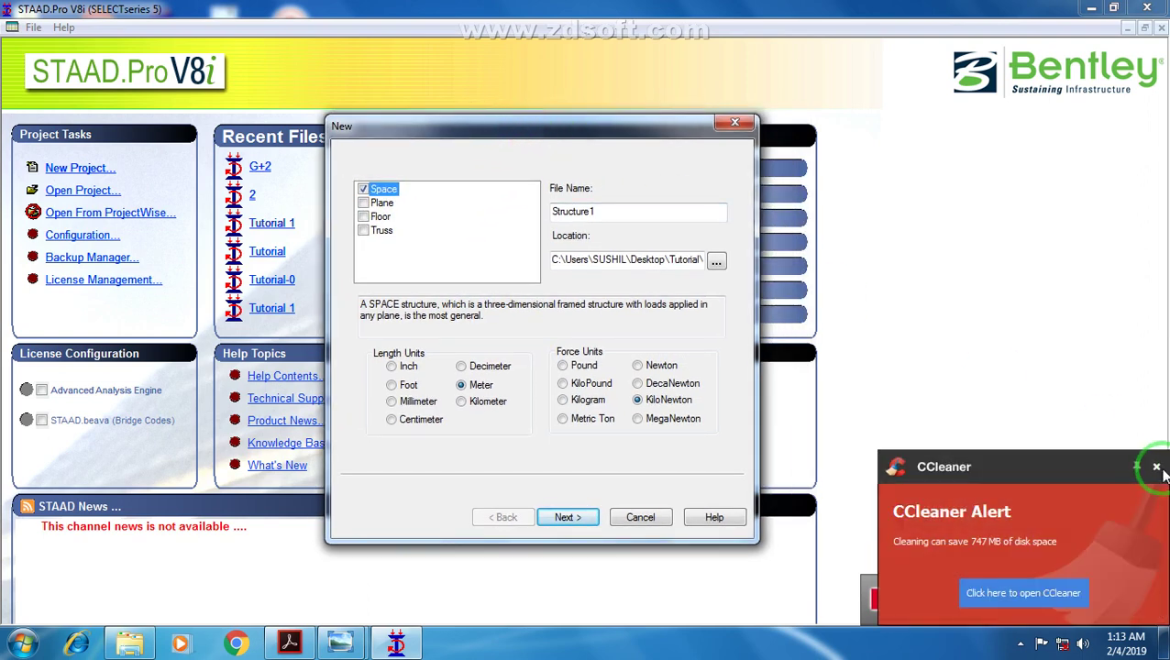
double_click(608, 211)
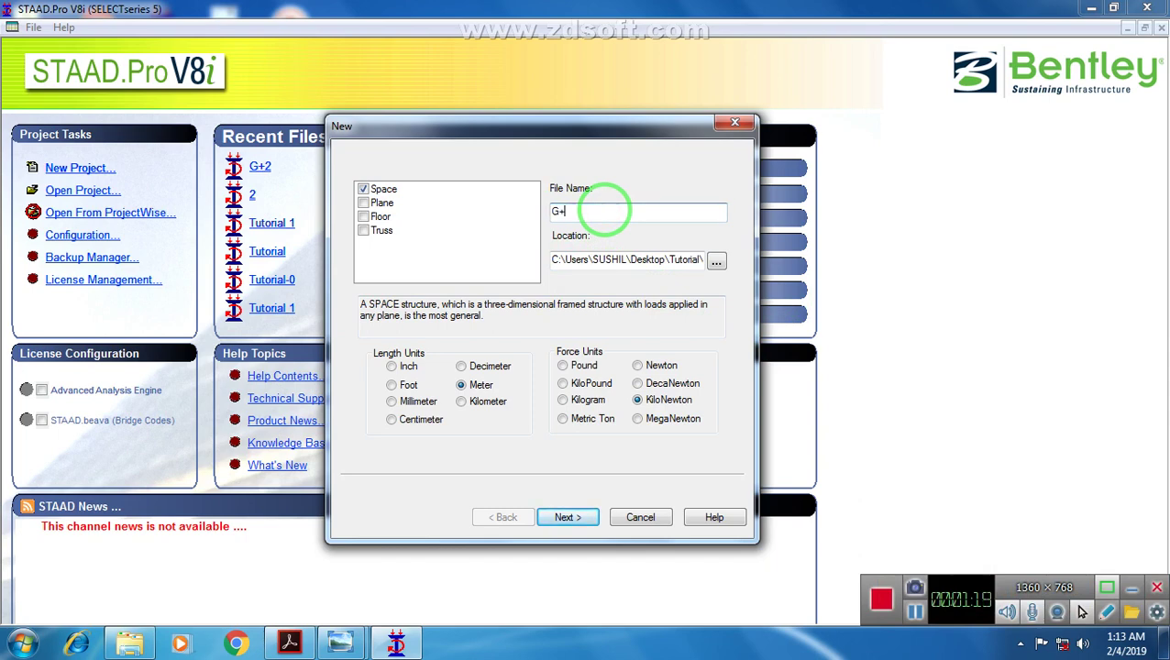
click(716, 263)
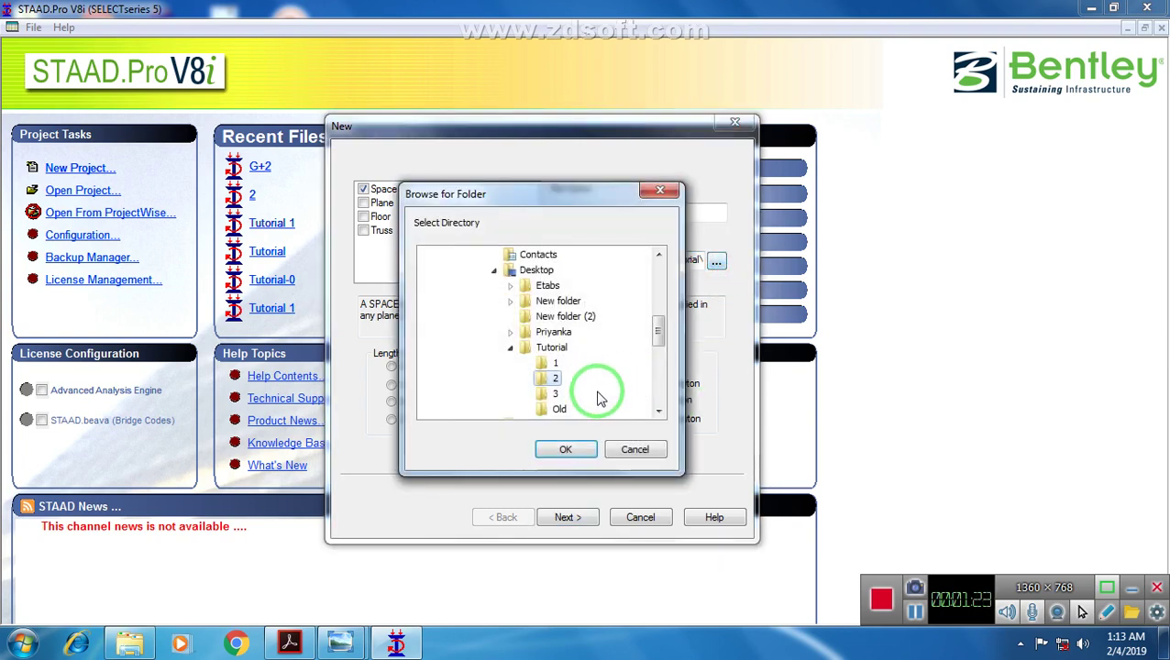
click(574, 455)
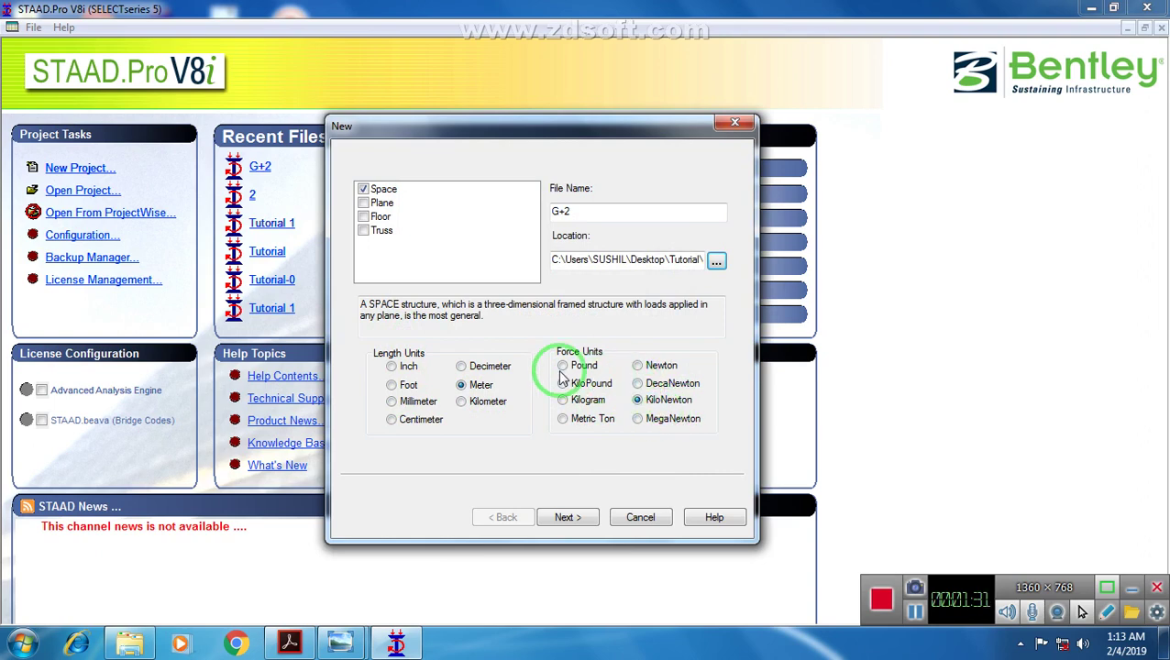
click(567, 519)
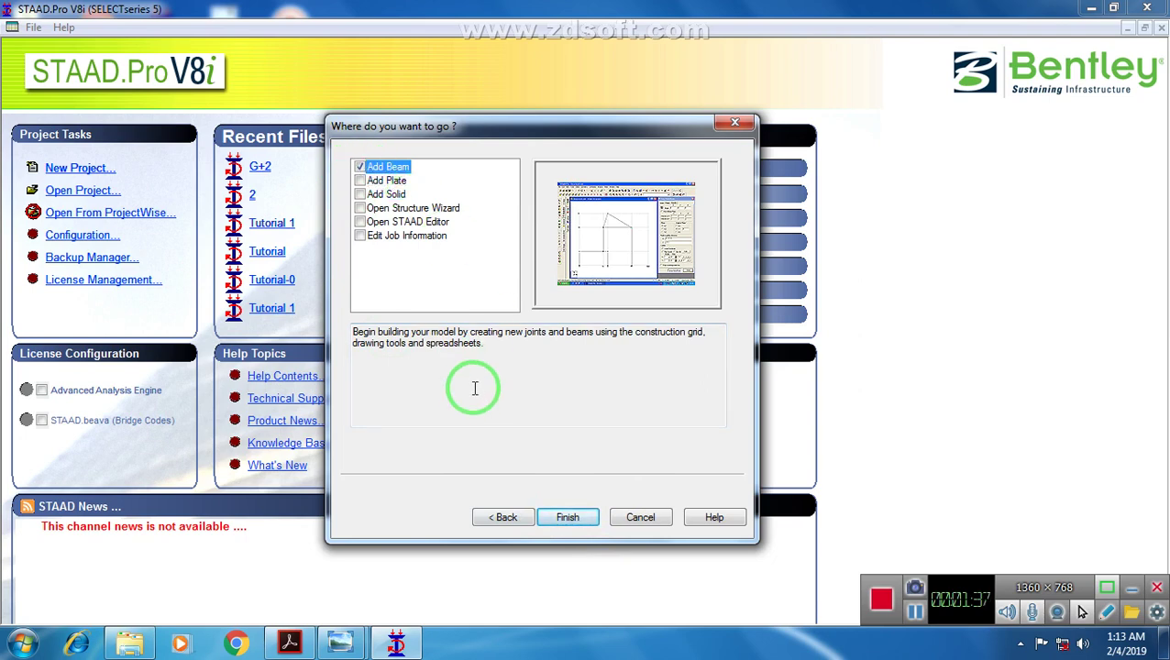
click(568, 518)
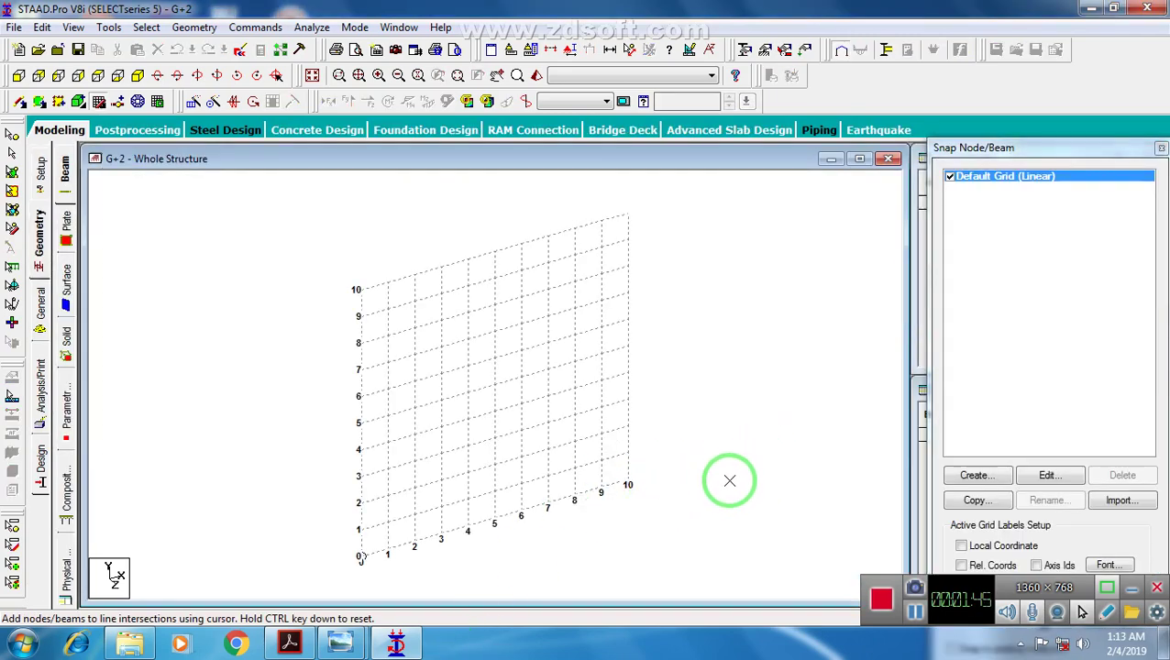
Step: Examine the Plan1 and Plan2 drawings in Windows Photo Viewer for the column grid spacing, member sizes and terrace layout
middle_drag(662, 516, 653, 482)
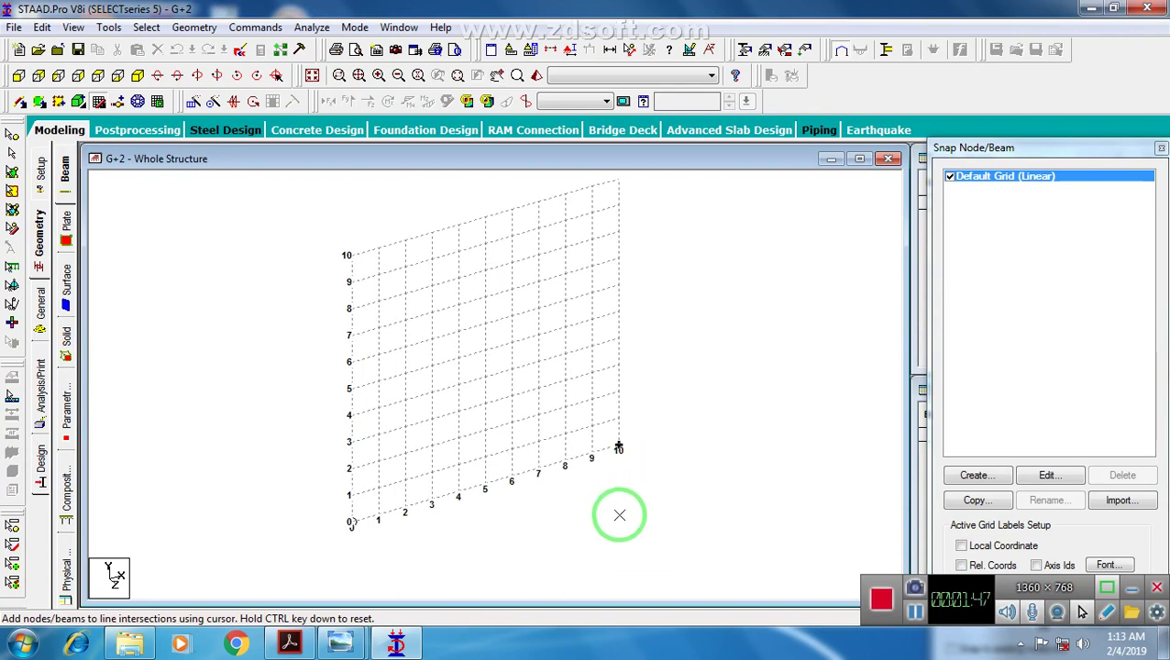
mouse_move(342, 644)
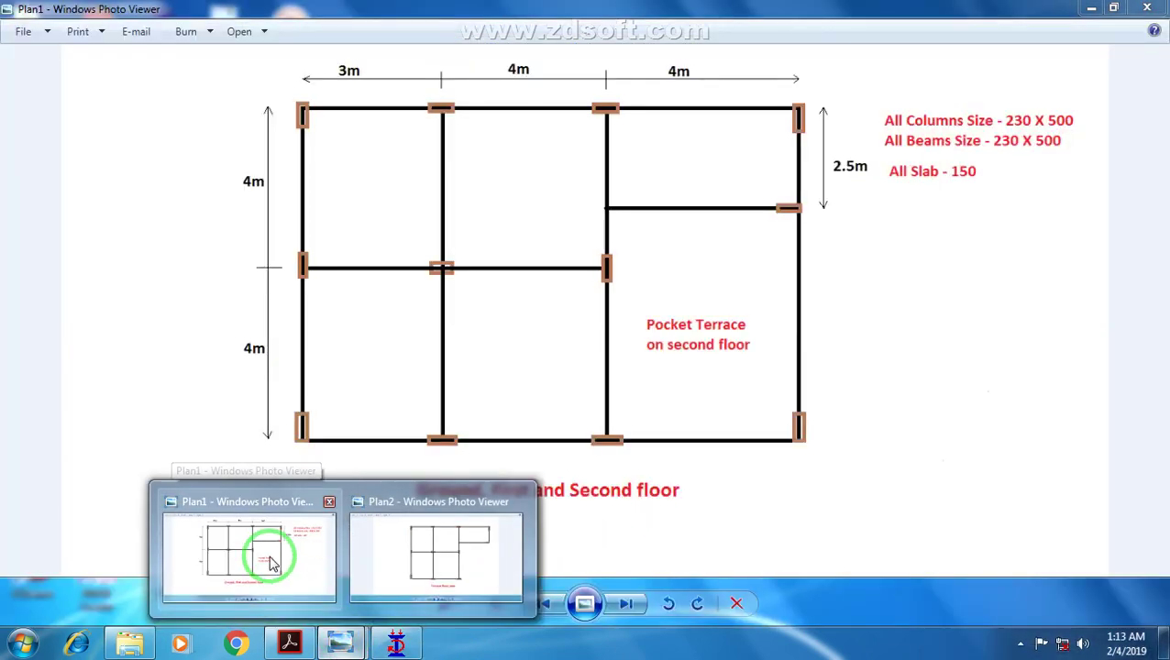
click(270, 555)
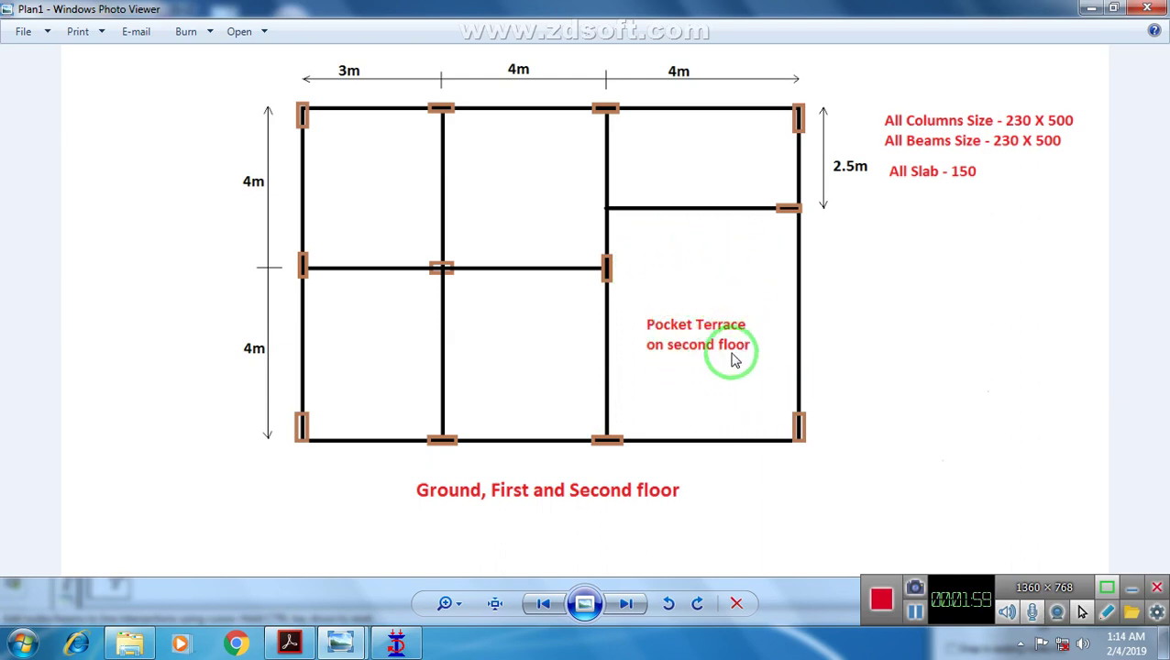
mouse_move(340, 642)
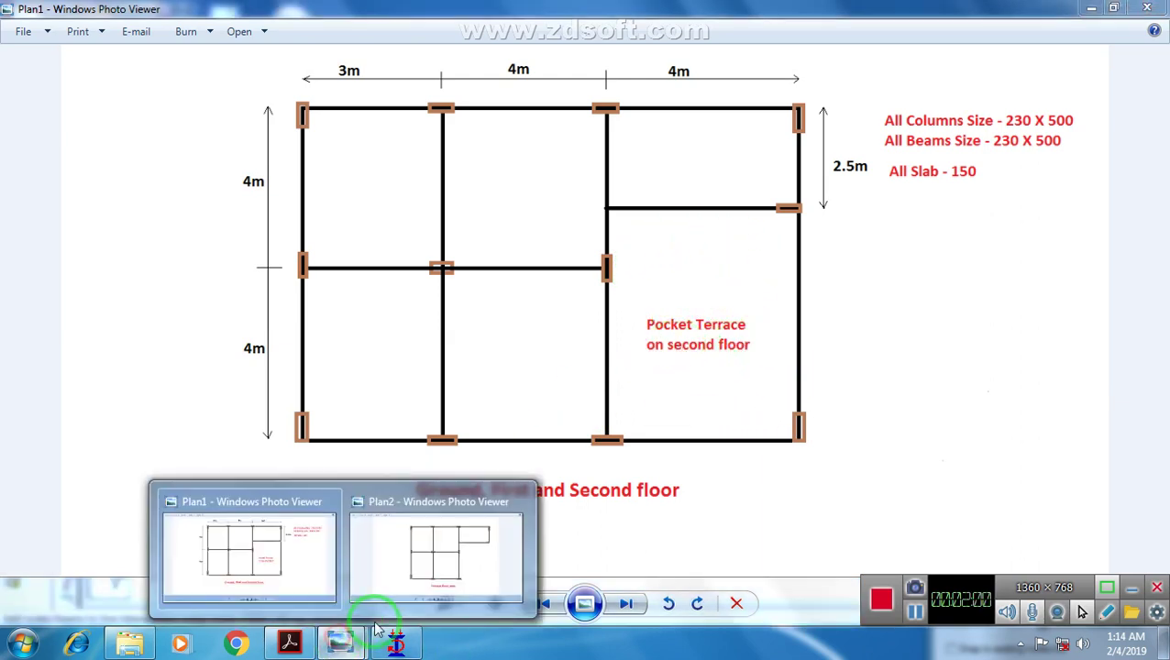
click(433, 564)
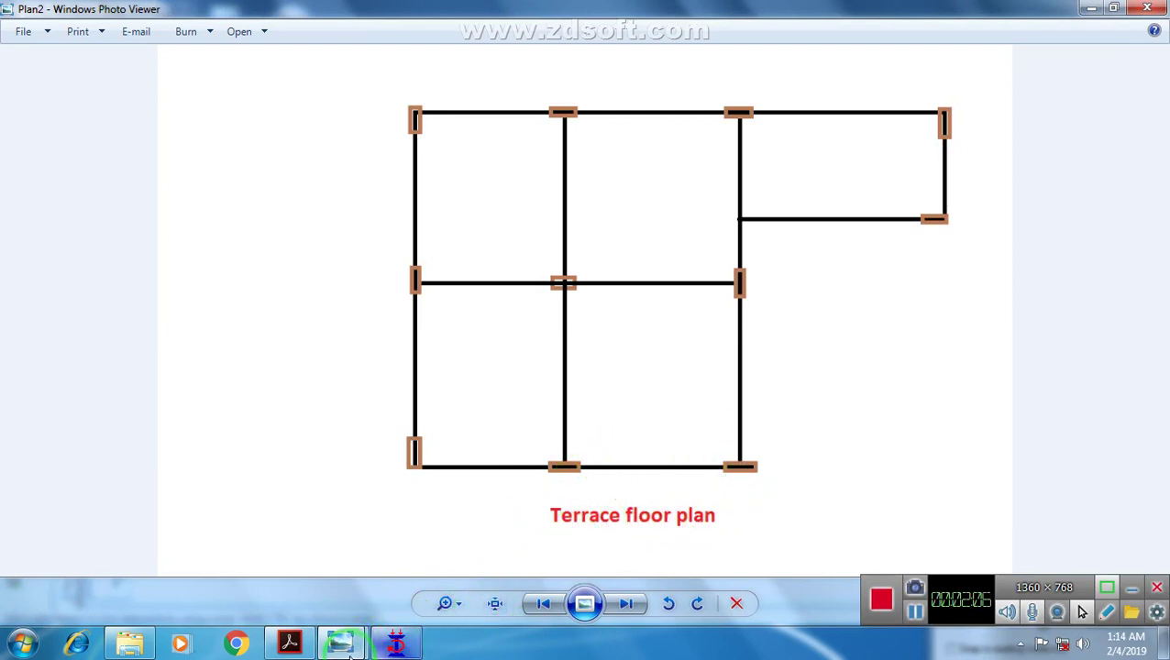
mouse_move(352, 647)
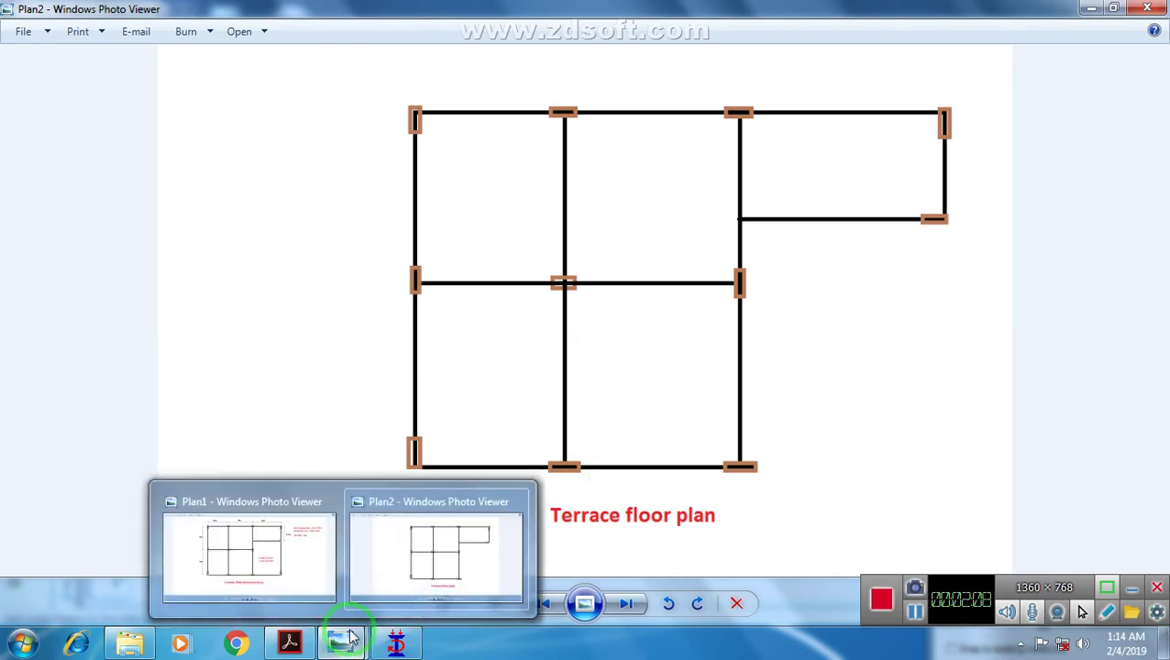
click(257, 545)
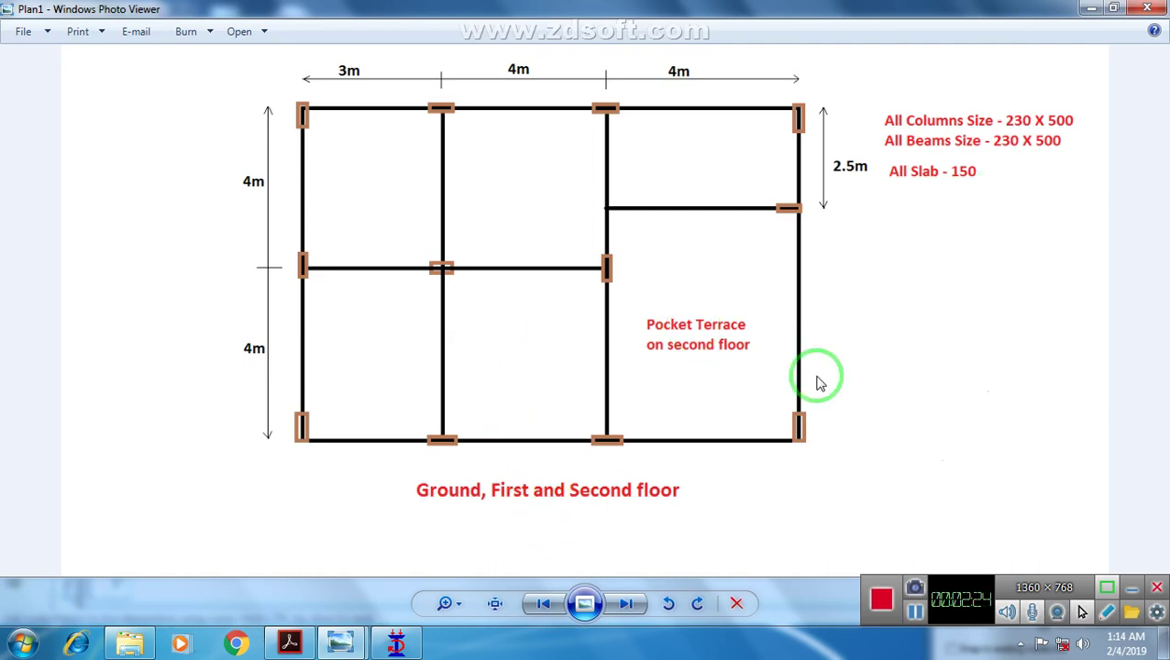
Step: Return to STAAD.Pro, close the Snap Node/Beam grid and create the first node at X 0, Y 0, Z 0
click(396, 642)
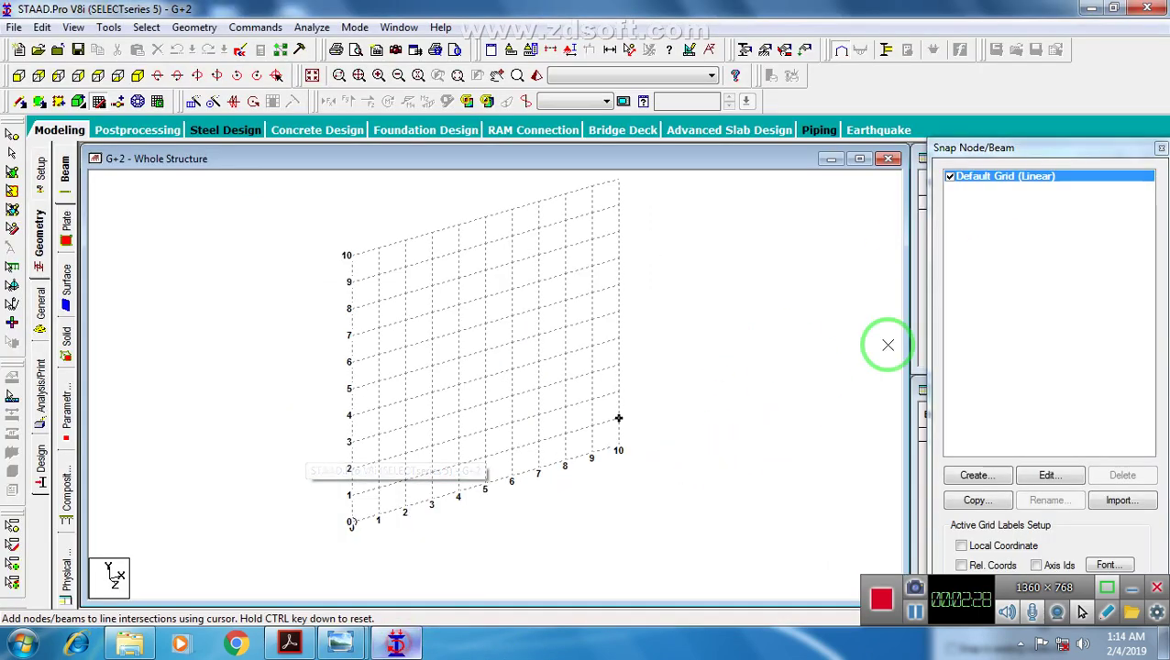
click(1161, 148)
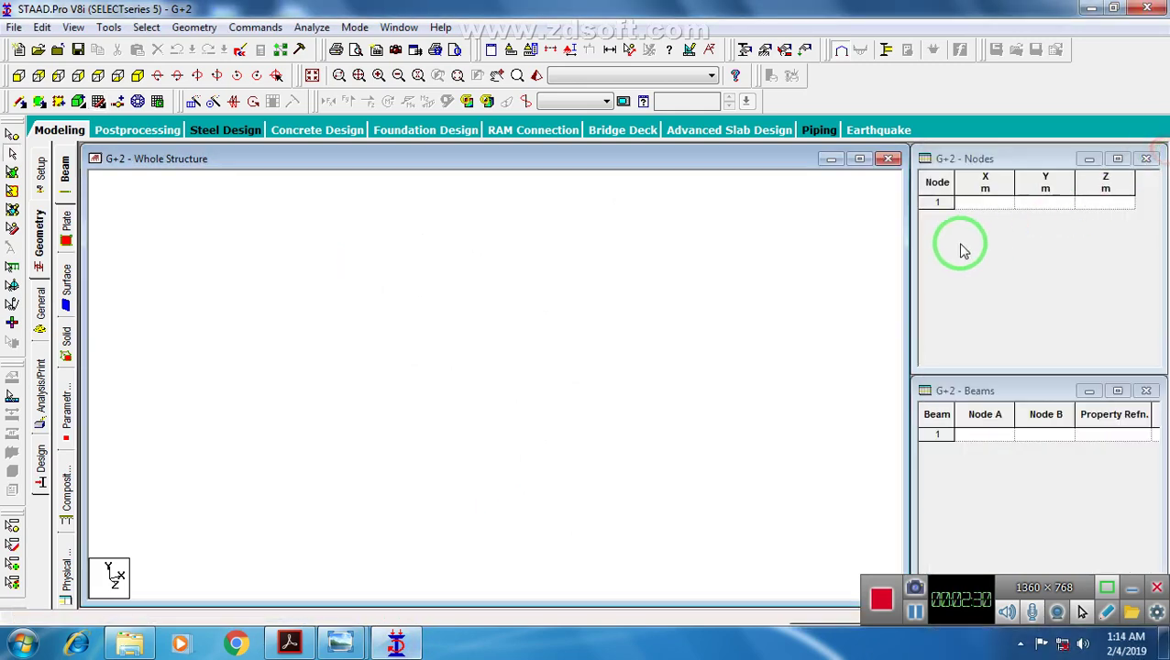
key(alt+Tab)
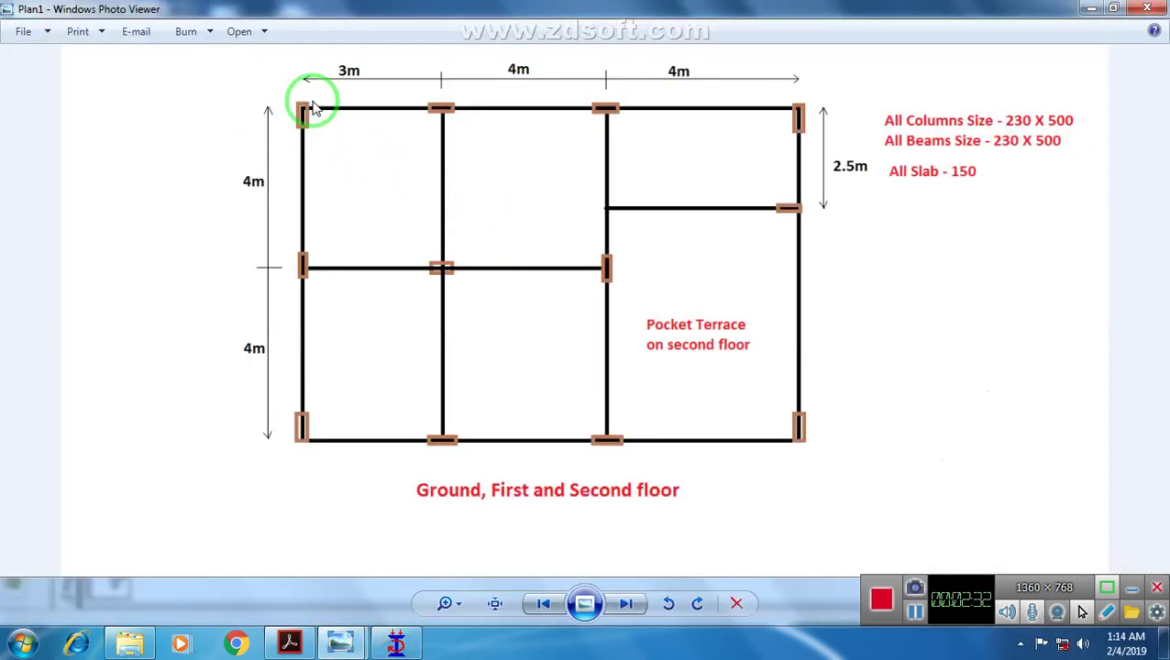
key(alt+Tab)
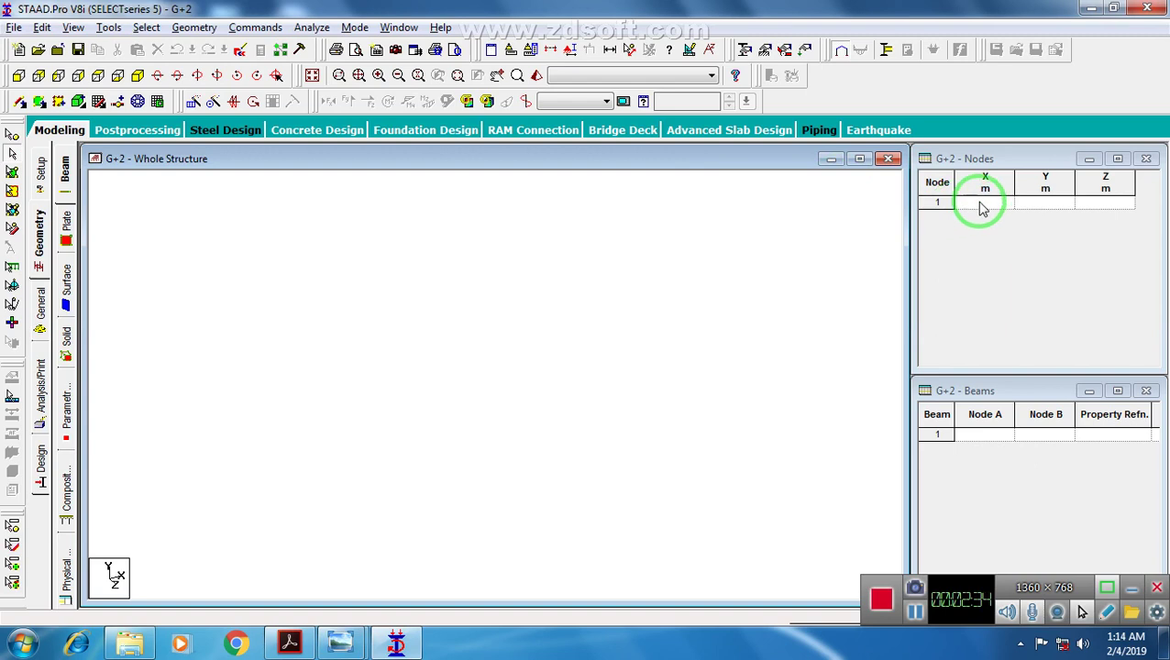
click(977, 203)
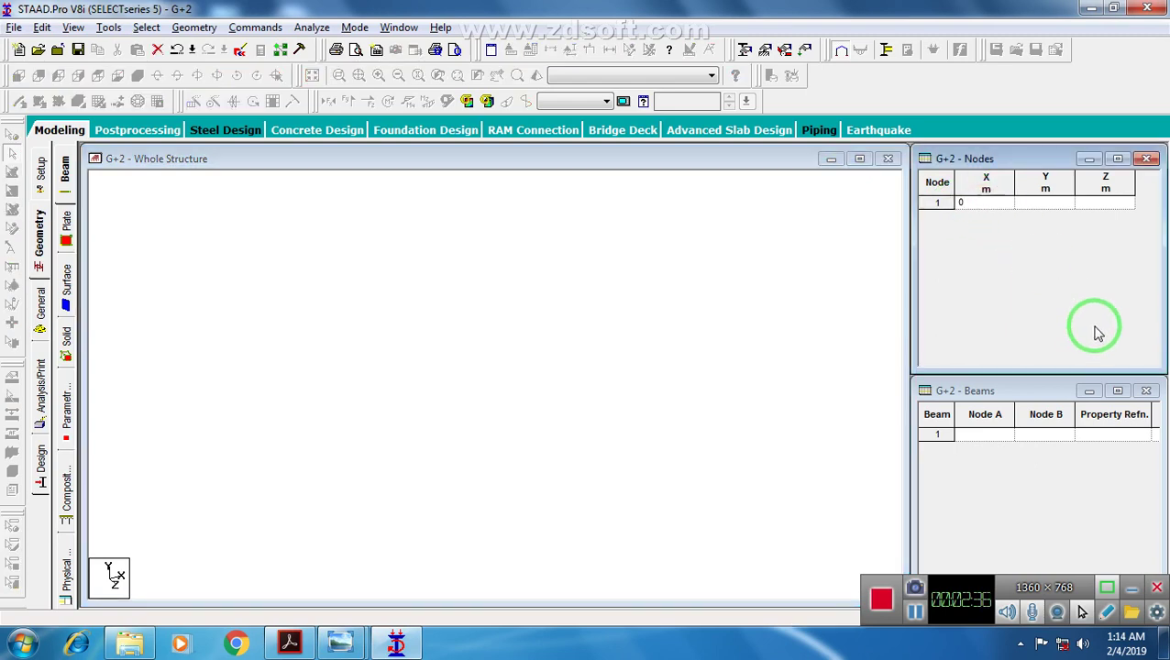
key(Tab)
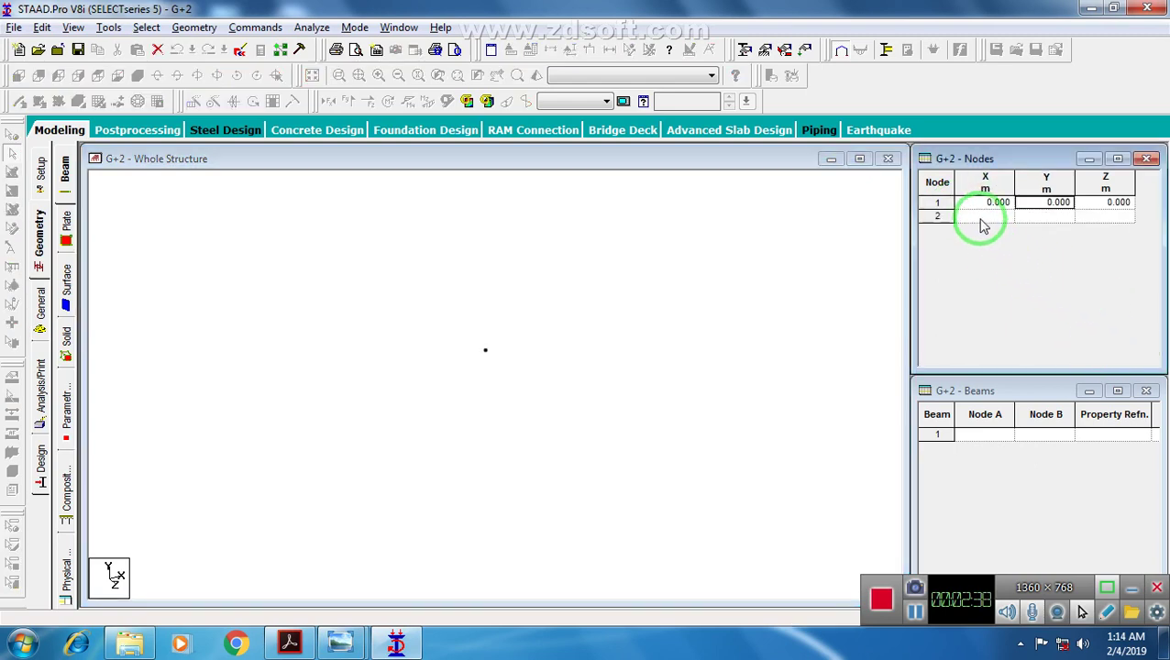
Step: Check the bay widths on Plan1, then copy the origin node in STAAD.Pro by 3 m along X
key(alt+Tab)
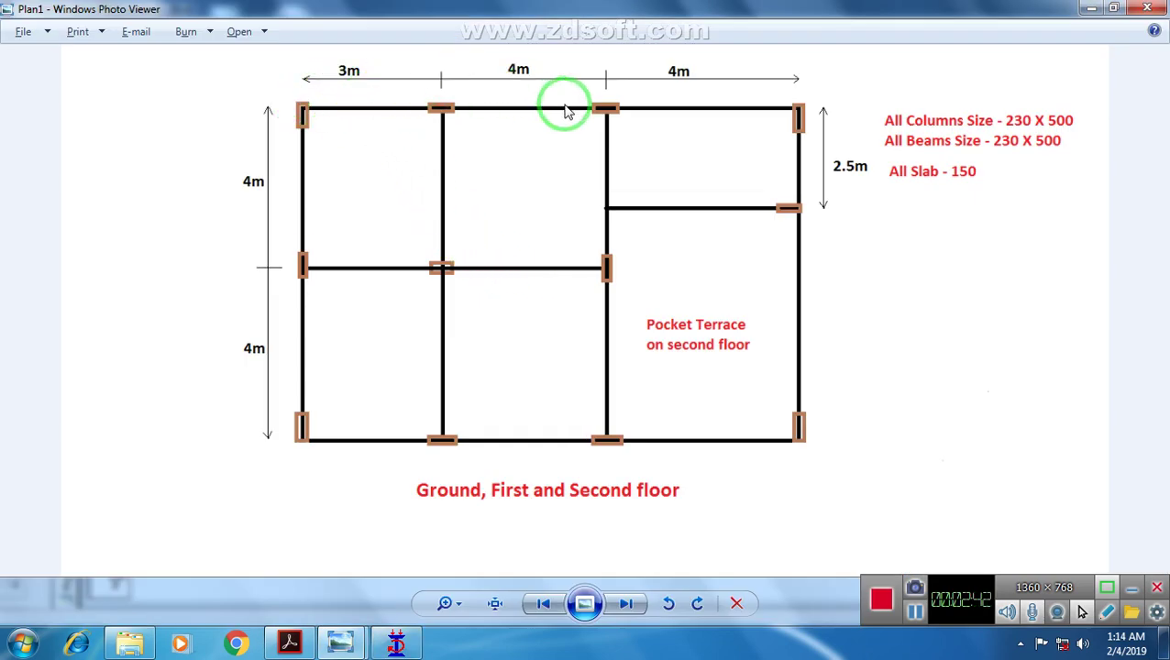
key(alt+Tab)
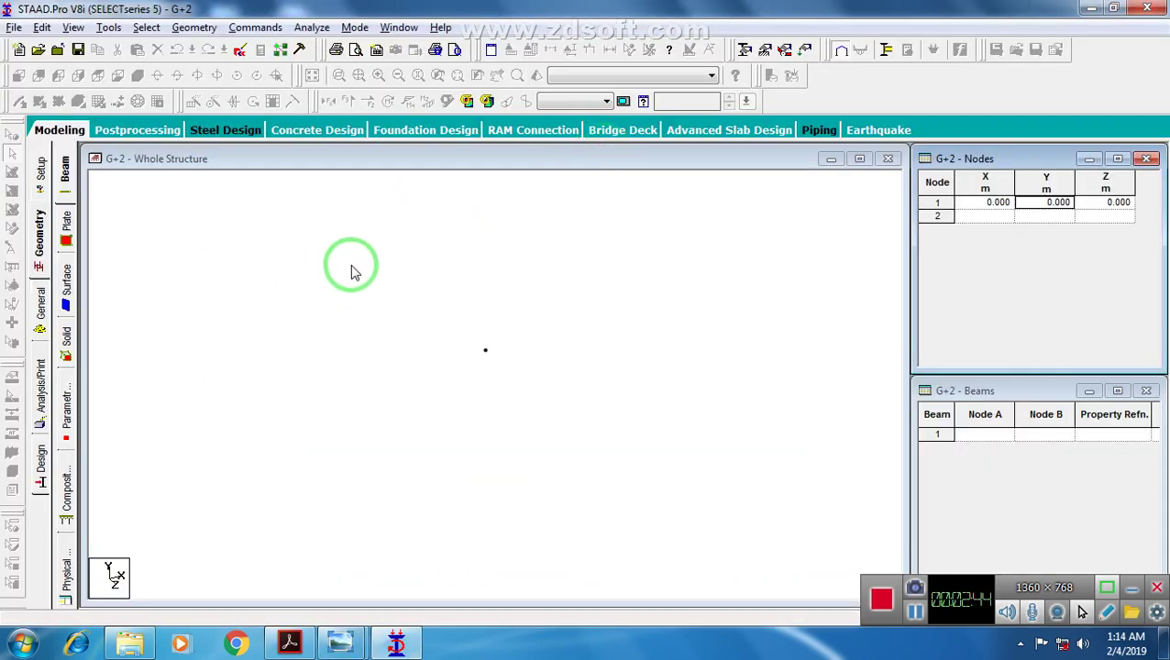
click(12, 135)
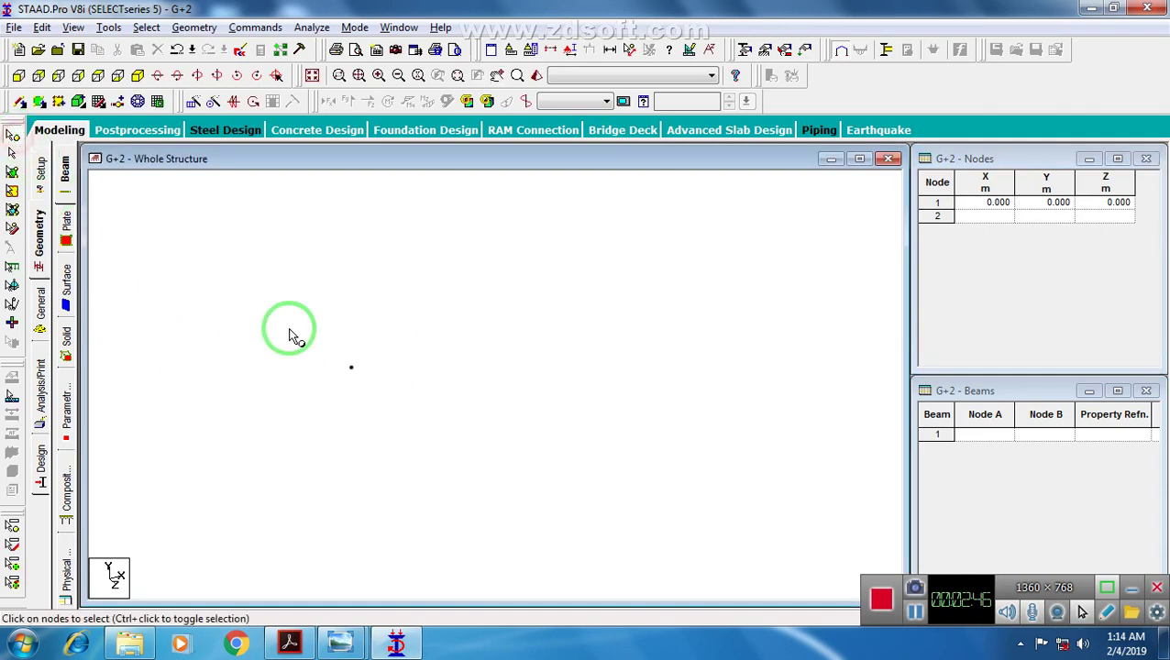
drag(295, 332, 449, 419)
key(ctrl+c)
key(ctrl+v)
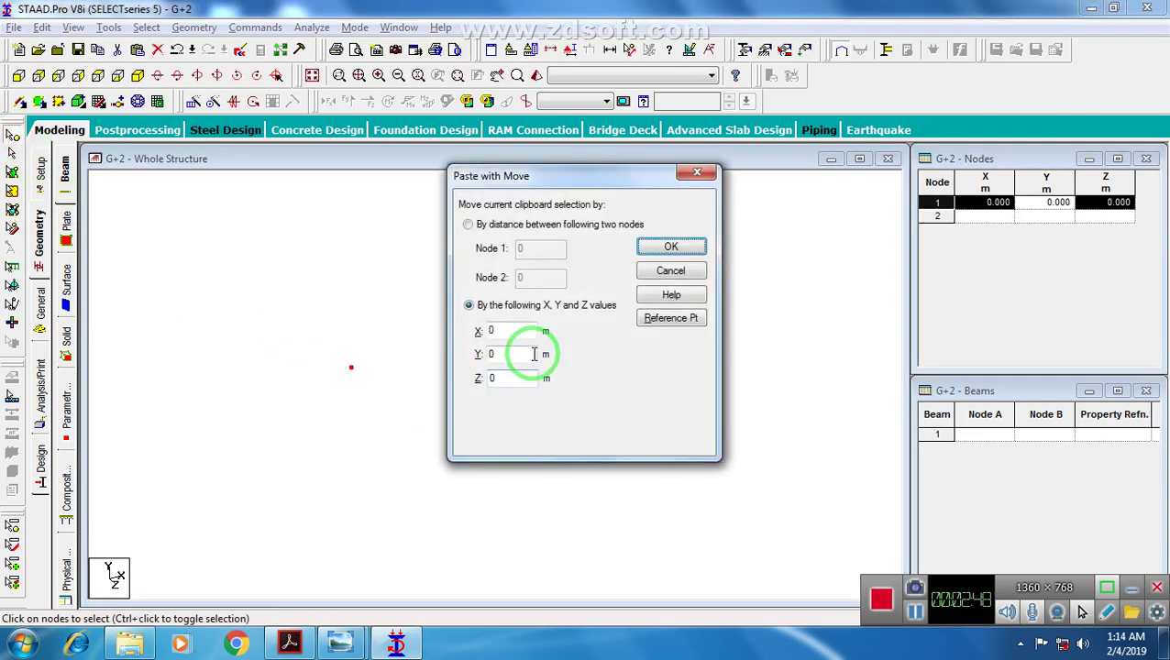
double_click(507, 331)
text(3)
key(Return)
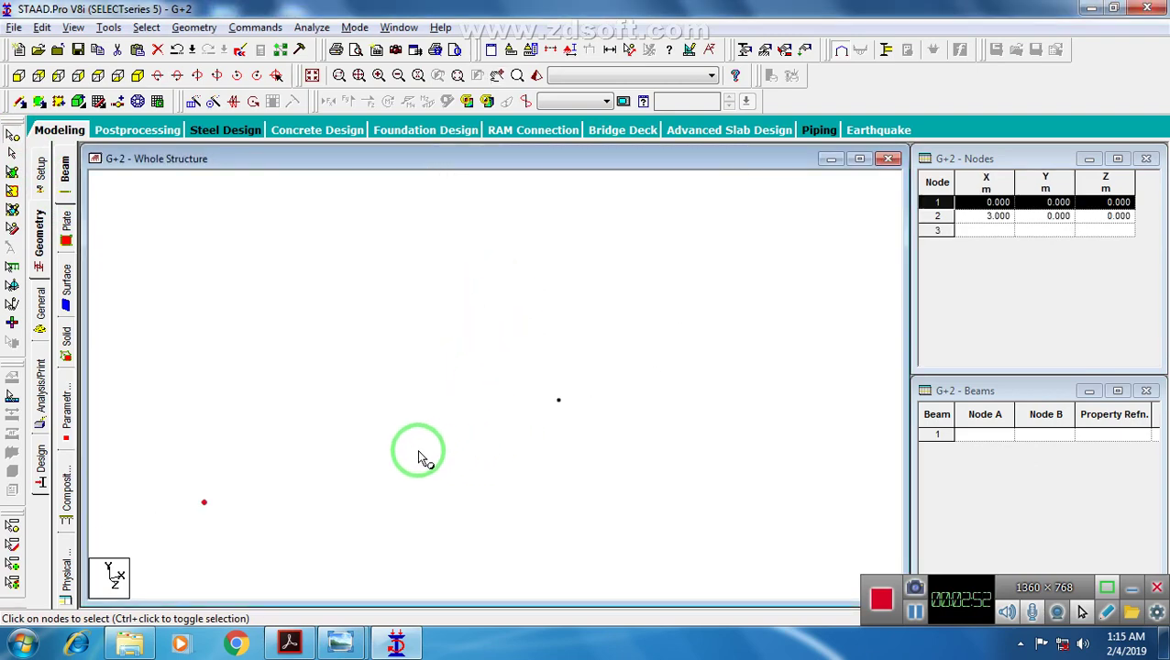
Step: Copy the node at X = 3 m and paste it 4 m further along X
scroll(418, 449, down, 3)
drag(418, 411, 527, 464)
middle_drag(495, 463, 443, 452)
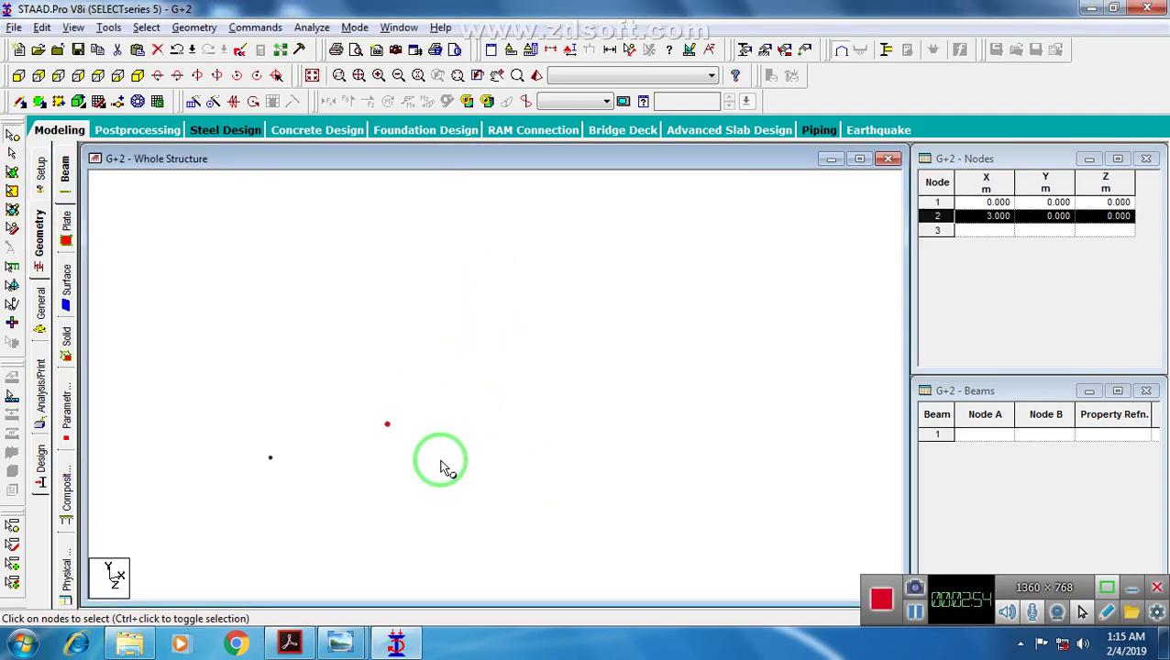
key(ctrl+c)
key(ctrl+v)
double_click(507, 330)
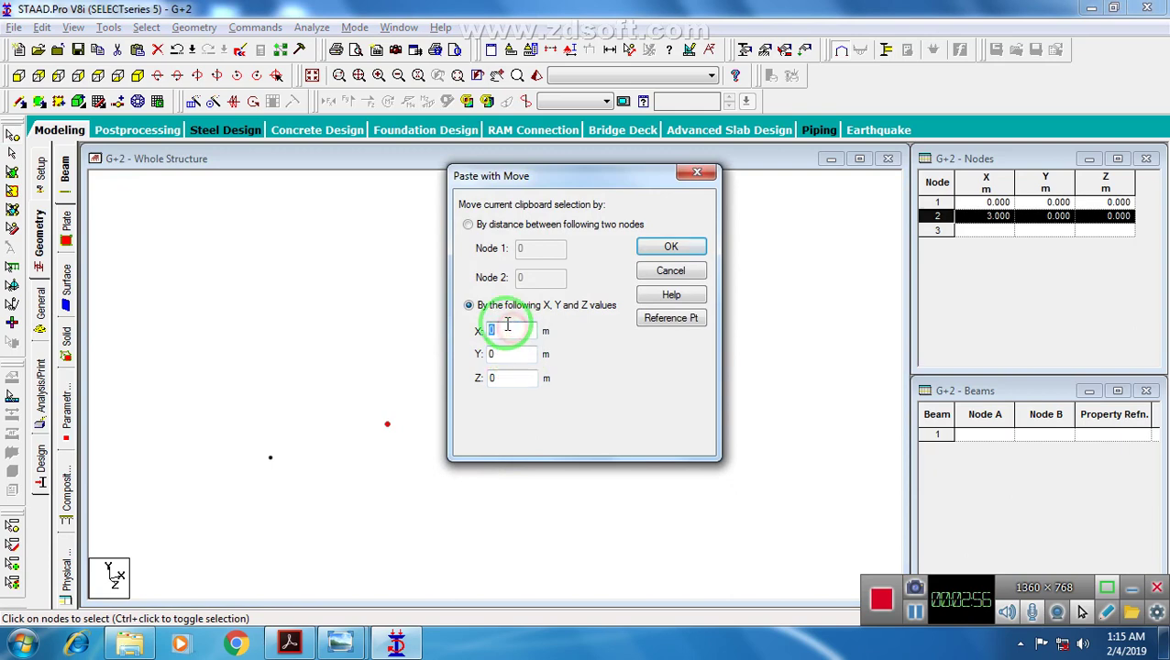
text(4)
key(Return)
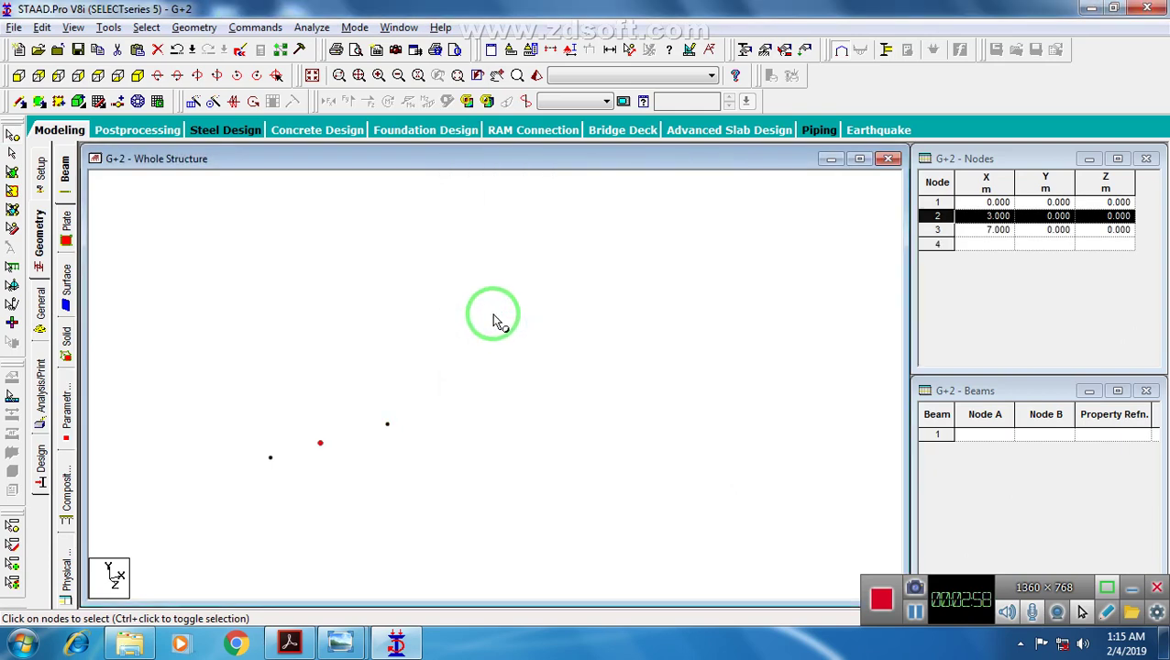
Step: Paste one more node 4 m along X from the node at X = 7 m and clear the selection
key(ctrl+v)
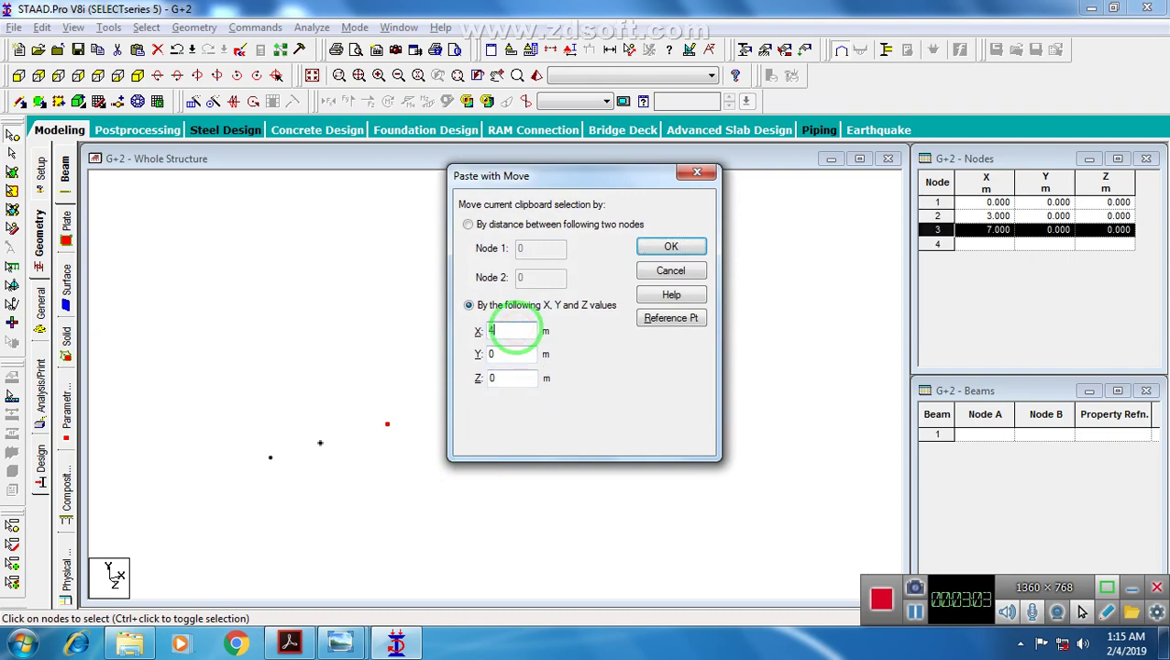
key(Return)
middle_drag(381, 419, 463, 339)
scroll(452, 367, up, 4)
click(424, 474)
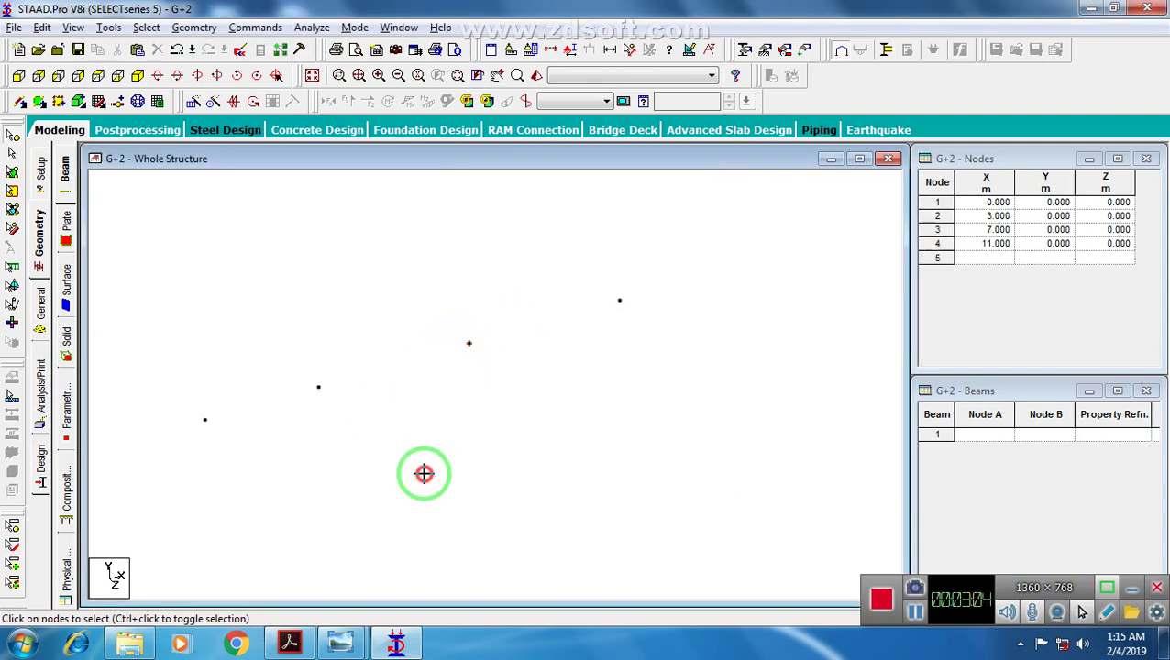
Step: Connect the four nodes along X with three beams, from X = 0 through 3 m and 7 m to 11 m
scroll(367, 450, down, 3)
click(20, 101)
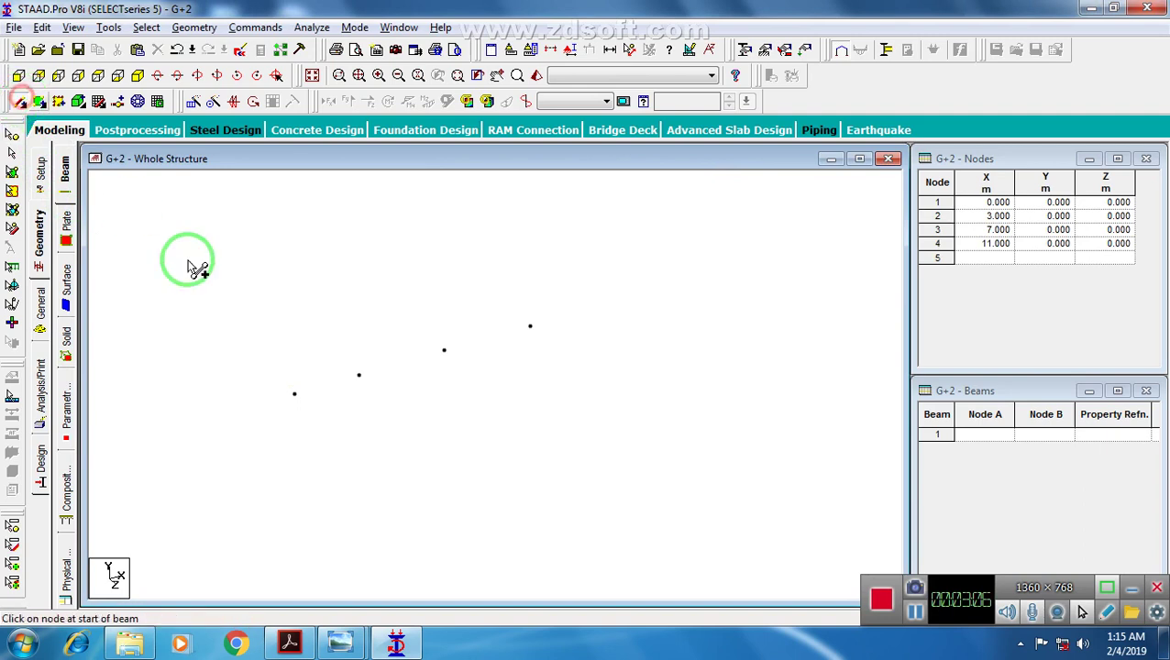
drag(294, 394, 542, 338)
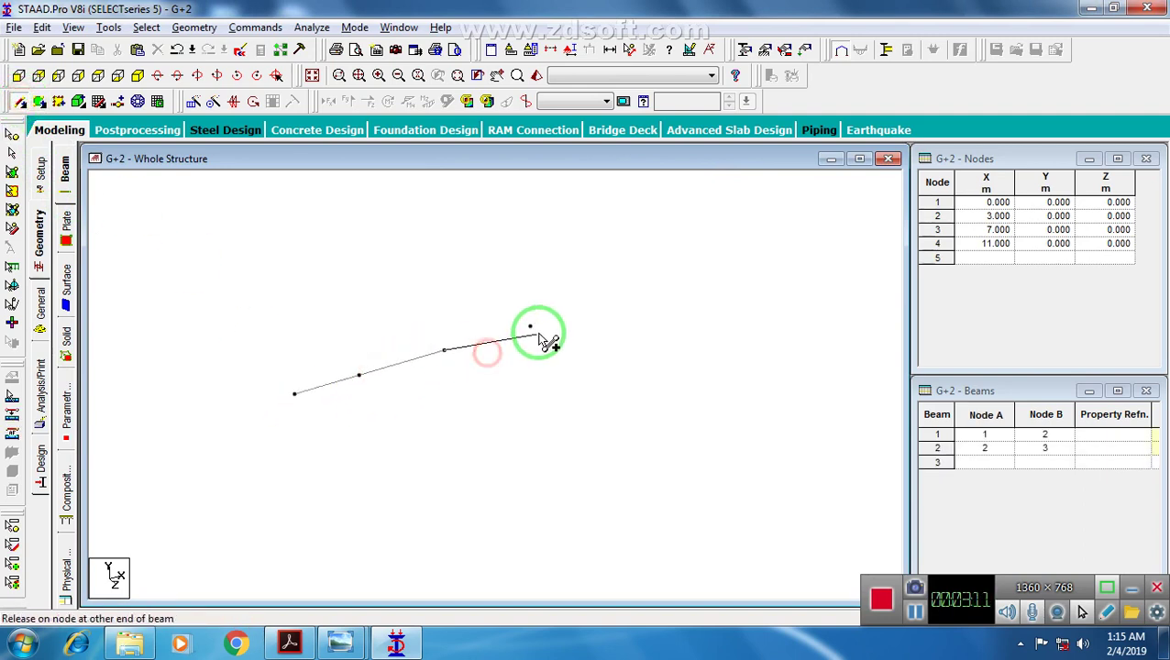
click(536, 325)
click(532, 327)
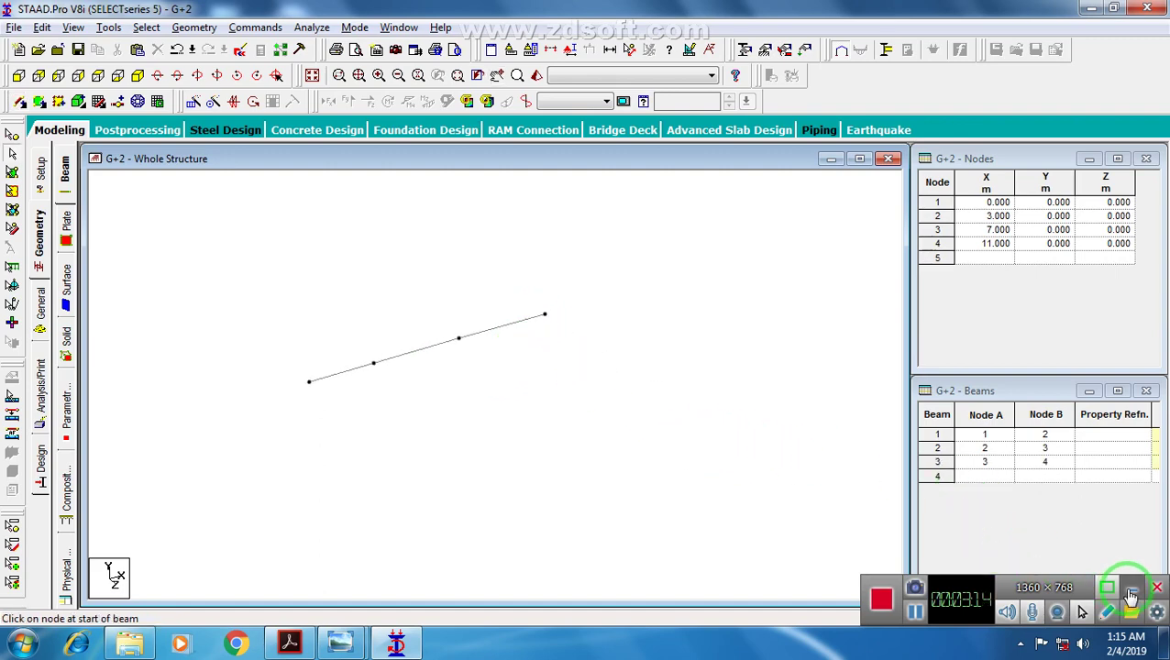
click(1131, 597)
Step: Check the bay depths on Plan1, then copy the origin node in STAAD.Pro by 4 m along Z
key(alt+Tab)
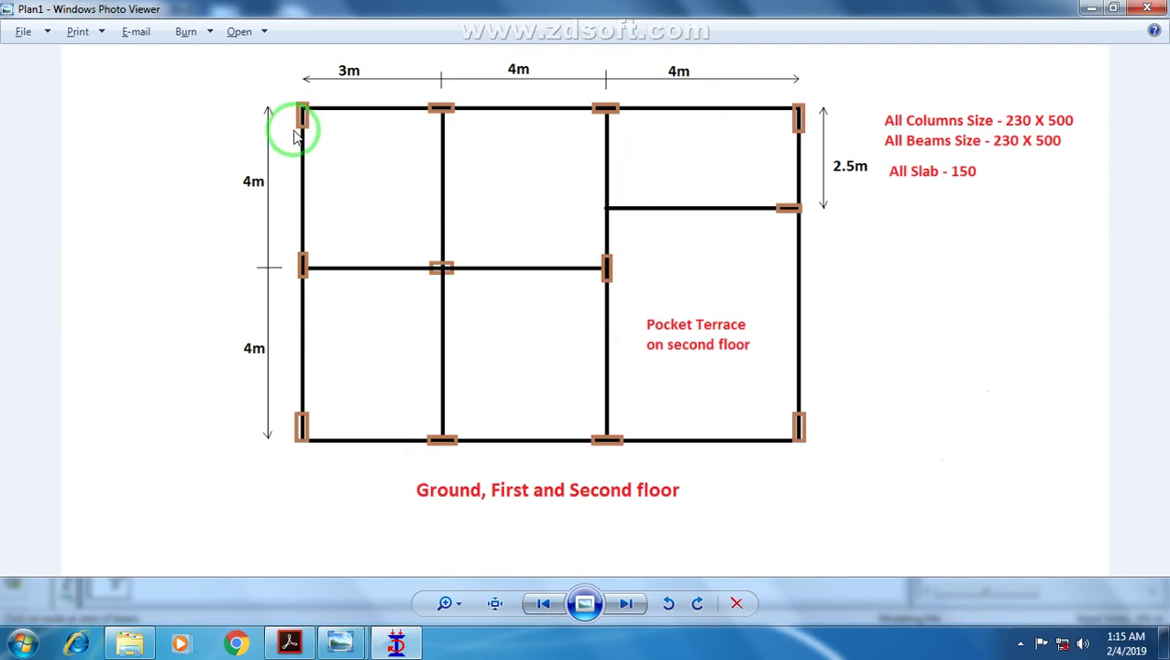
key(alt+Tab)
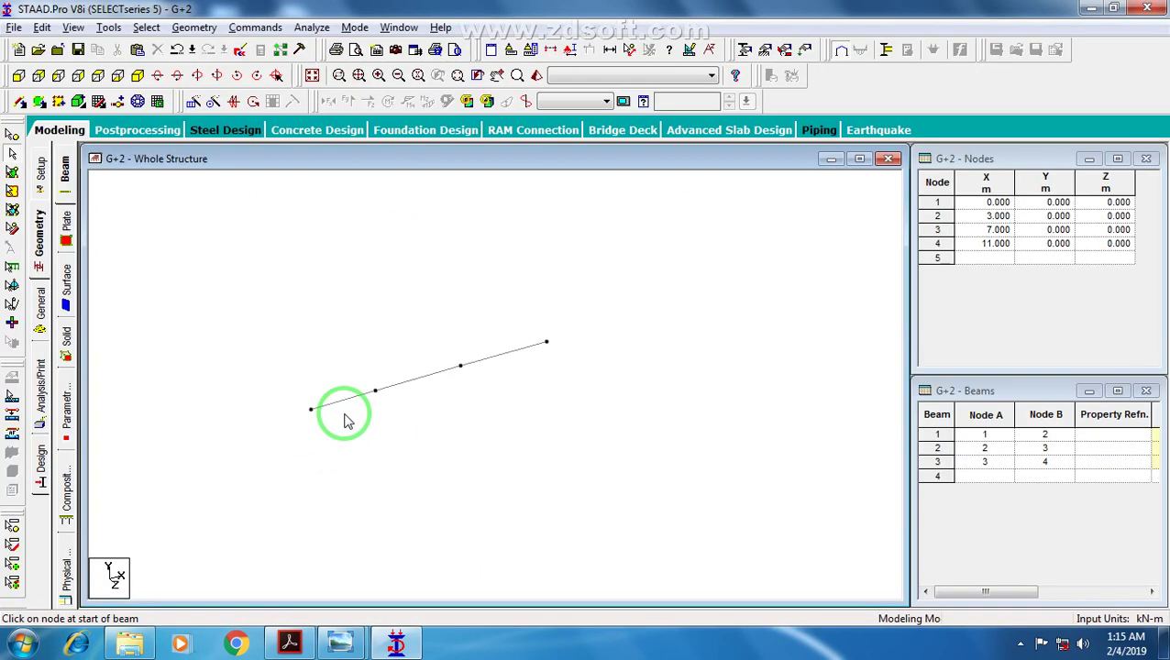
key(alt+Tab)
key(alt+Tab)
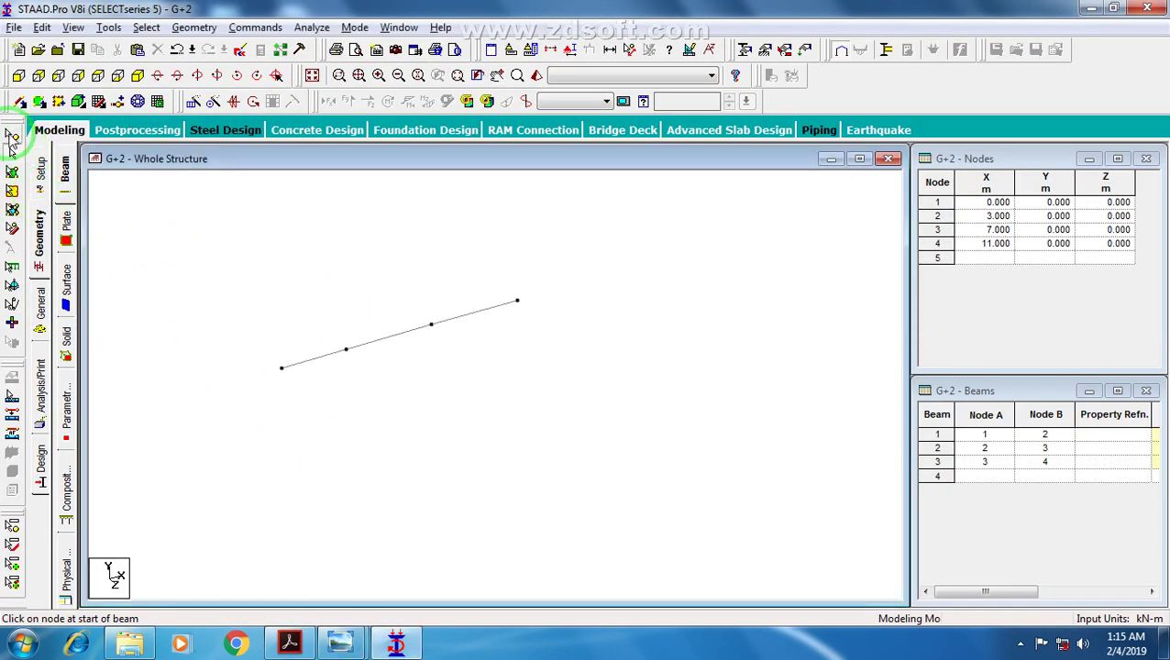
click(12, 135)
click(278, 354)
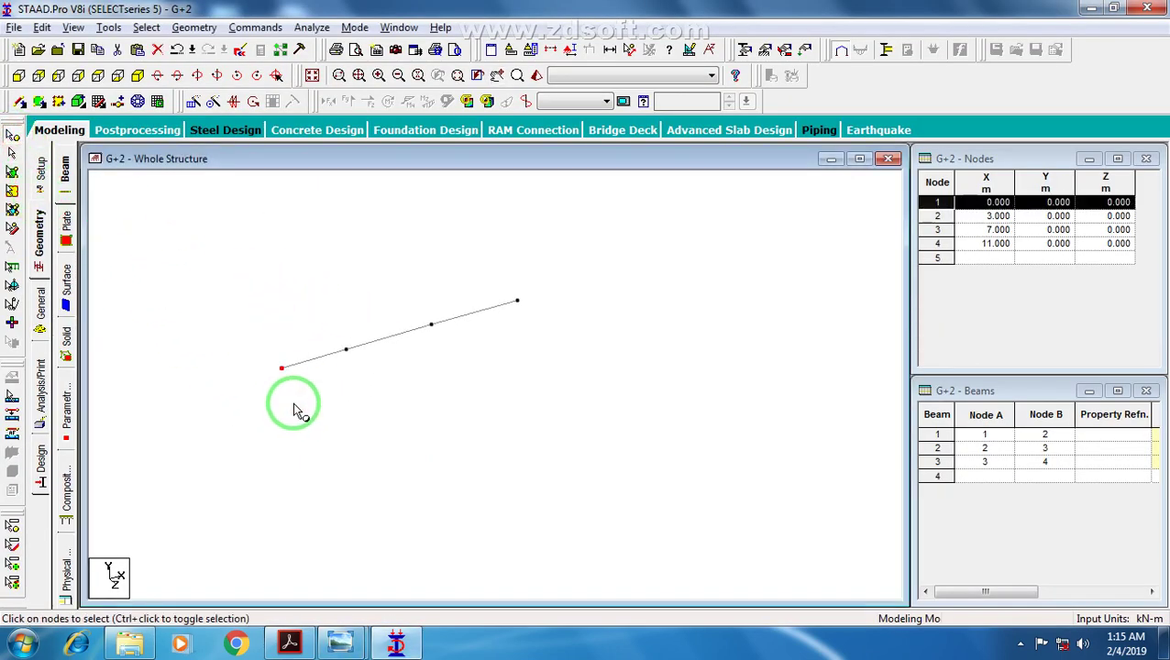
key(ctrl+v)
double_click(507, 378)
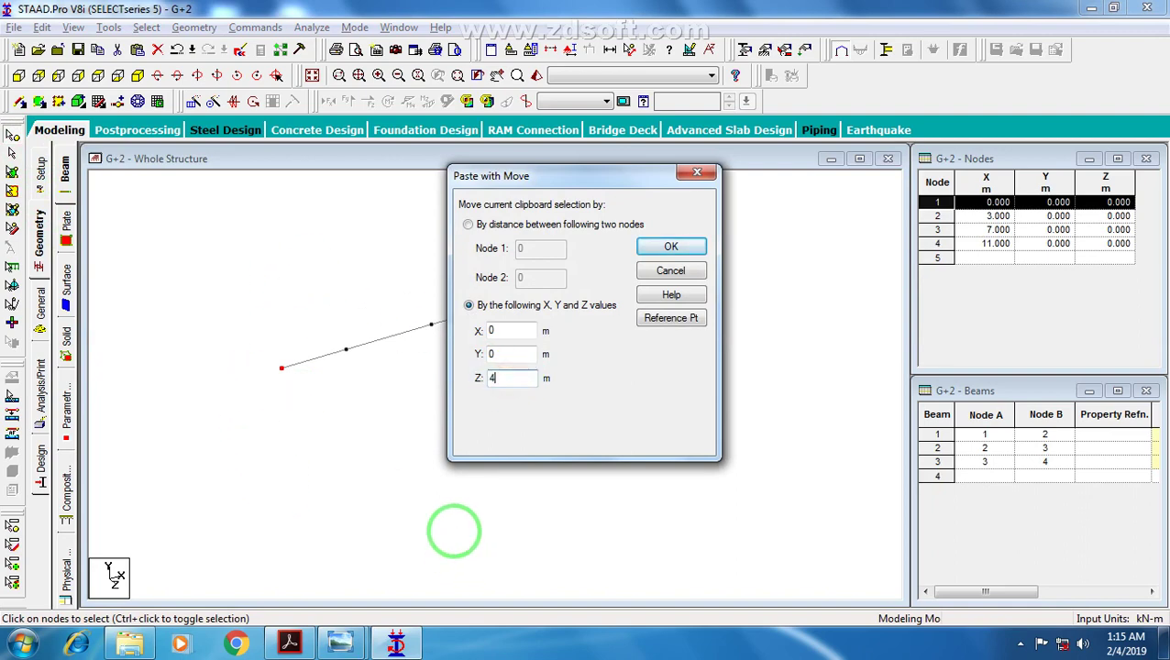
click(653, 244)
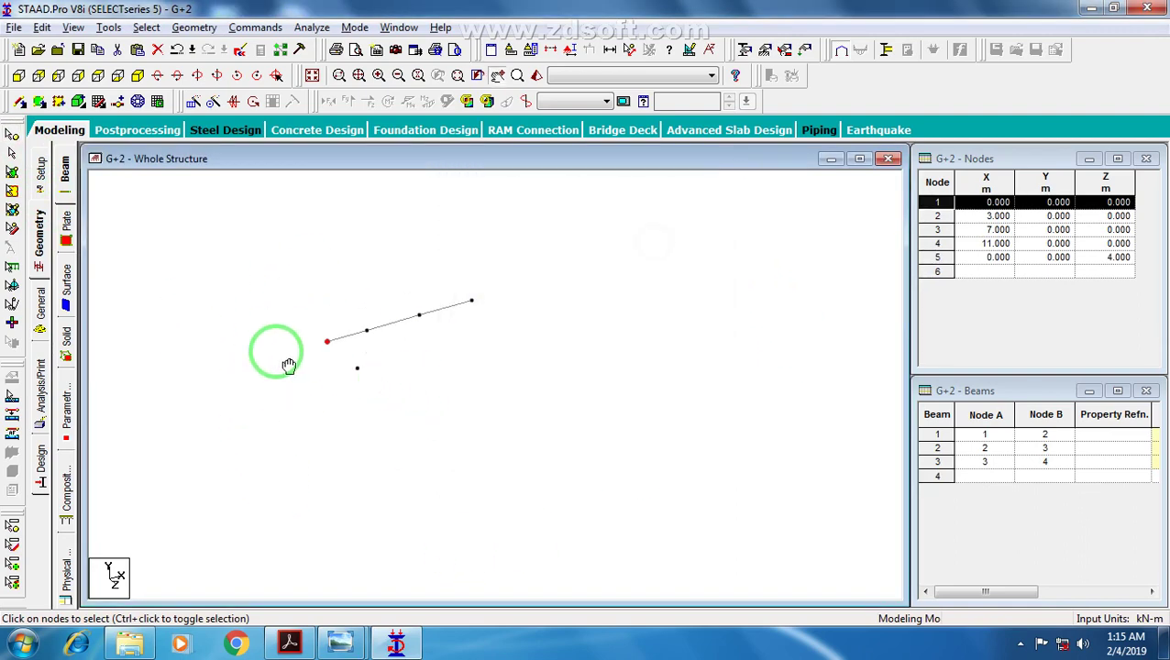
Step: Clear the node selection and add a beam from the origin node to the node at Z = 4 m
click(189, 252)
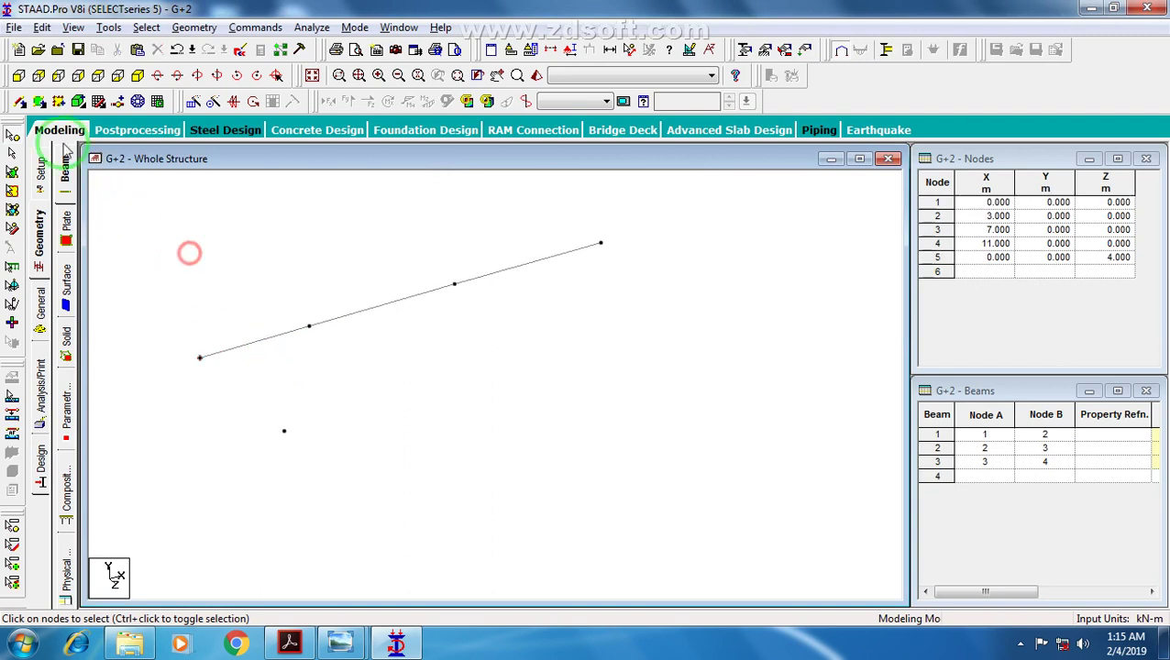
click(20, 101)
drag(200, 357, 284, 432)
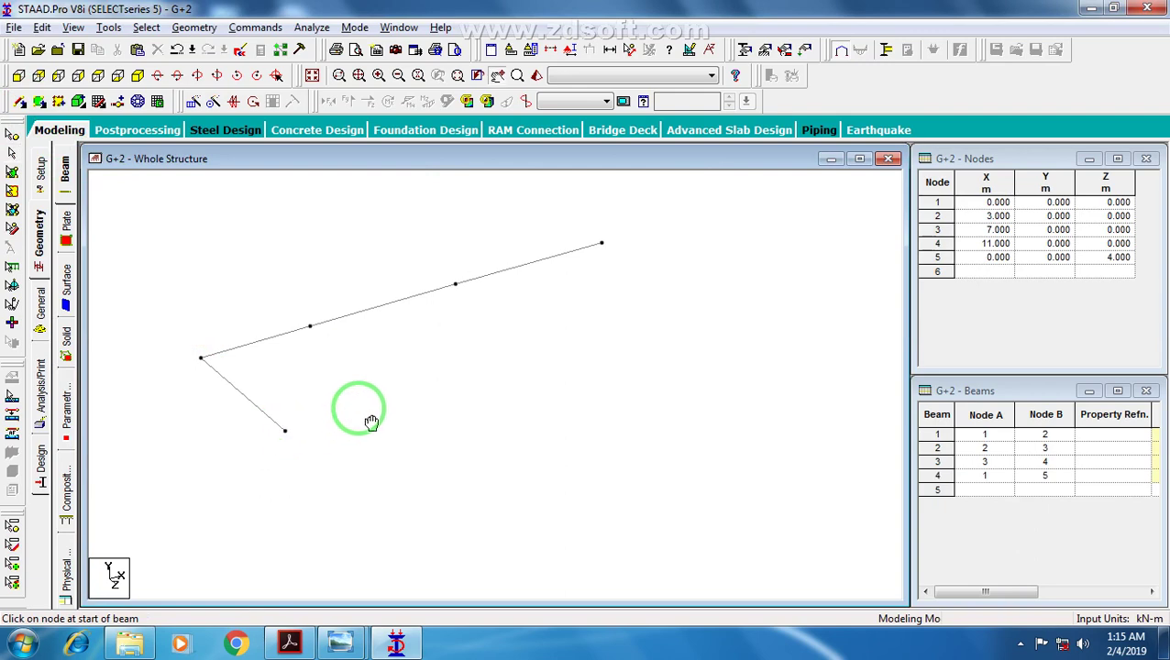
Step: Copy the beam along Z with its origin end as reference point, pasting it onto the node at Z = 4 m
click(260, 414)
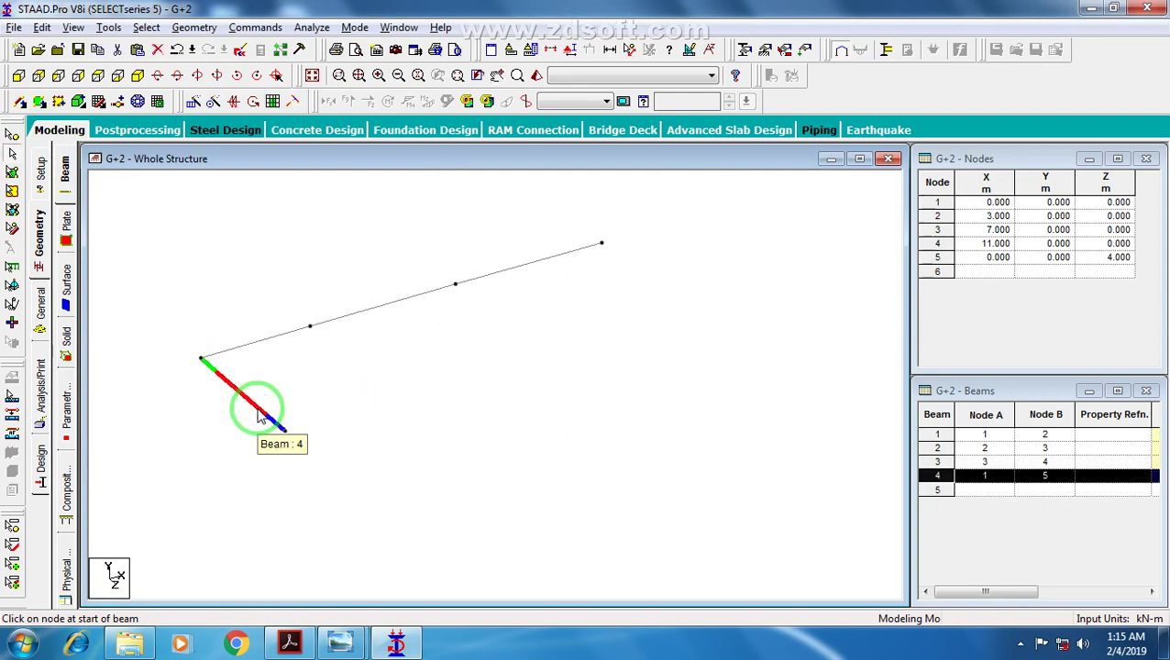
key(ctrl+v)
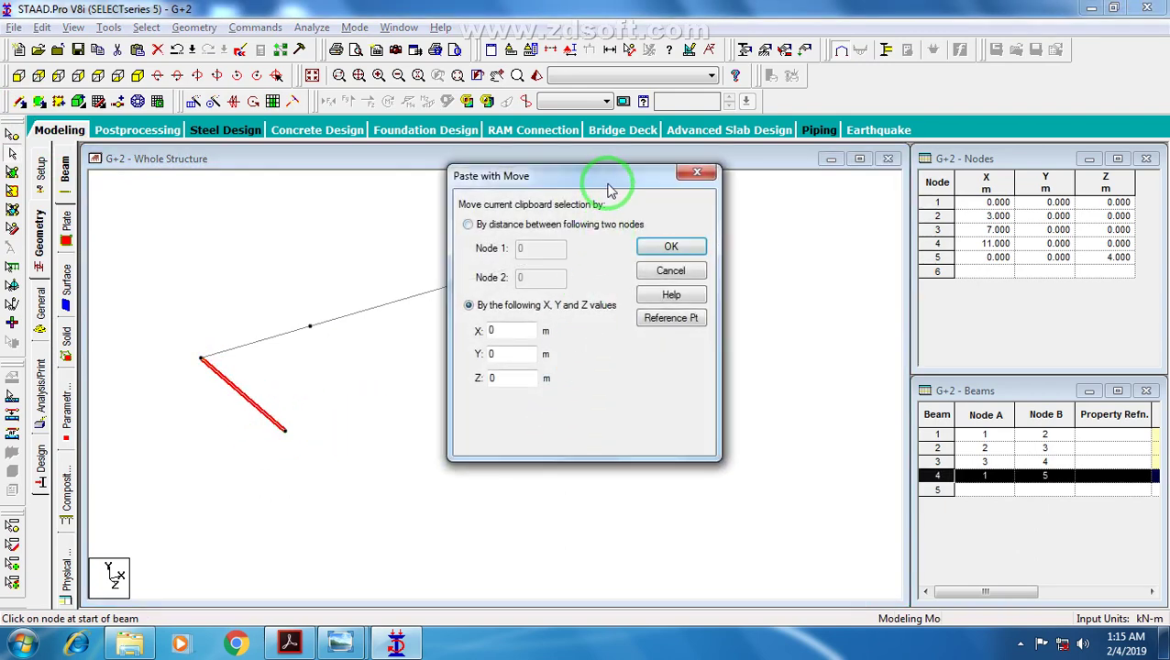
drag(608, 179, 833, 164)
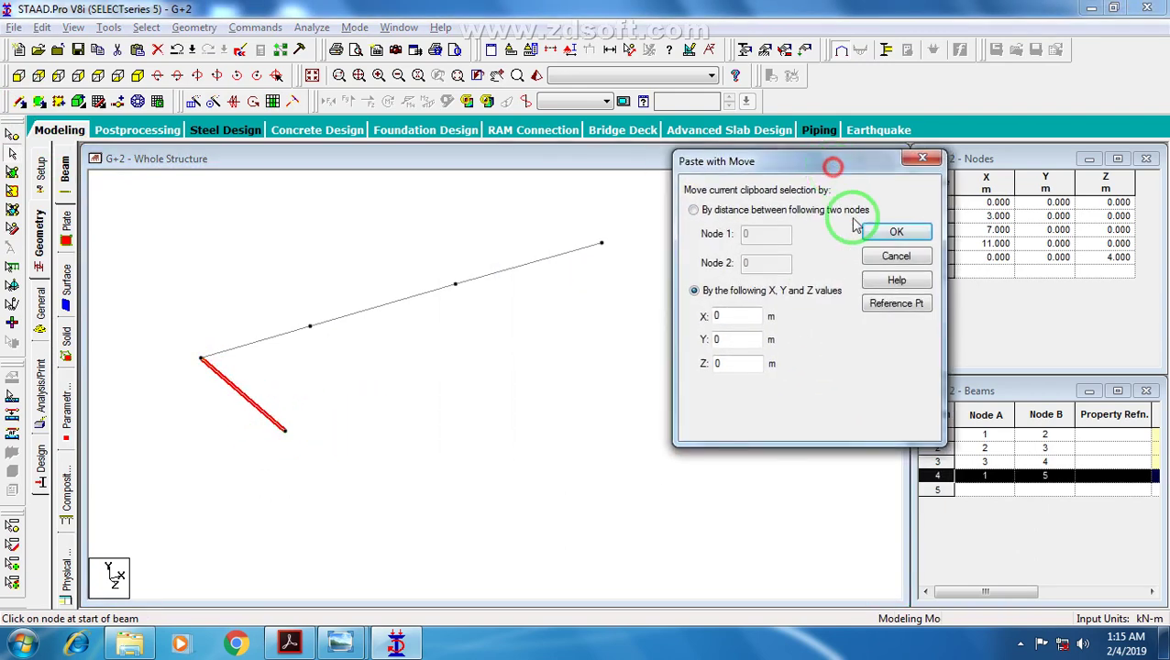
click(899, 308)
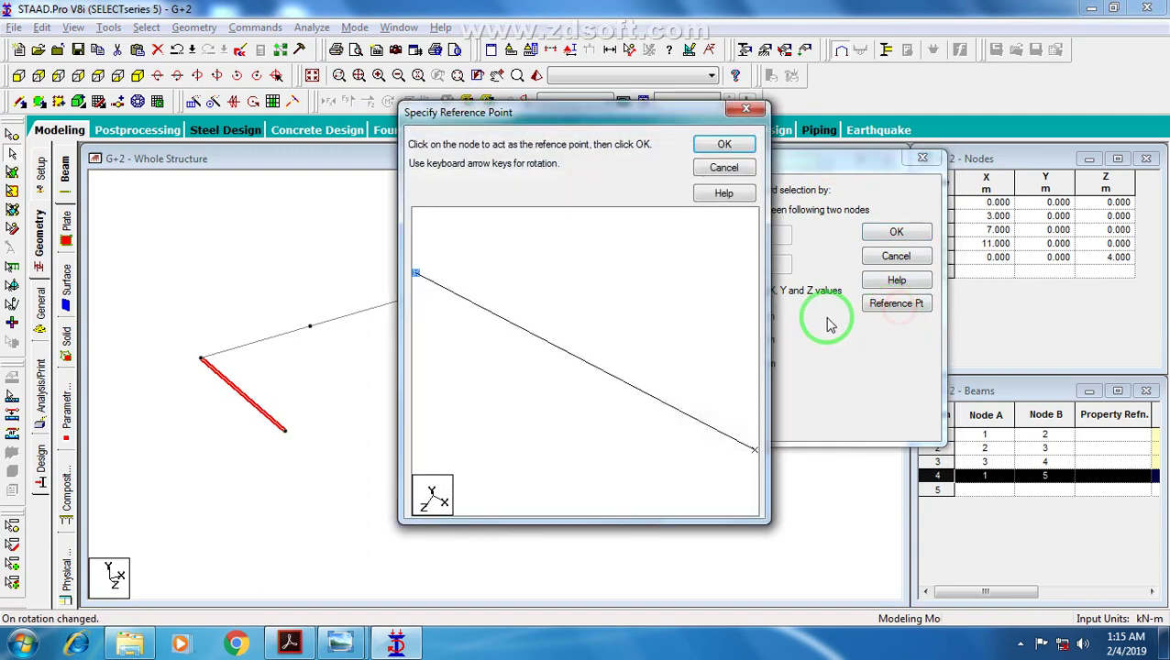
click(417, 275)
click(724, 145)
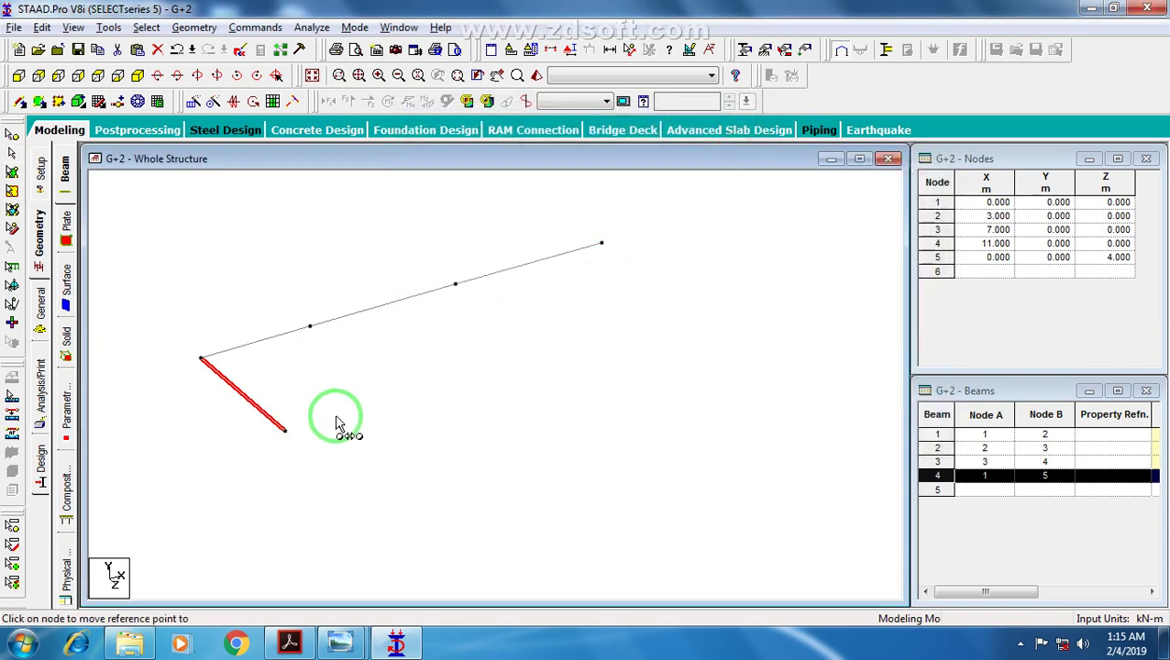
click(285, 431)
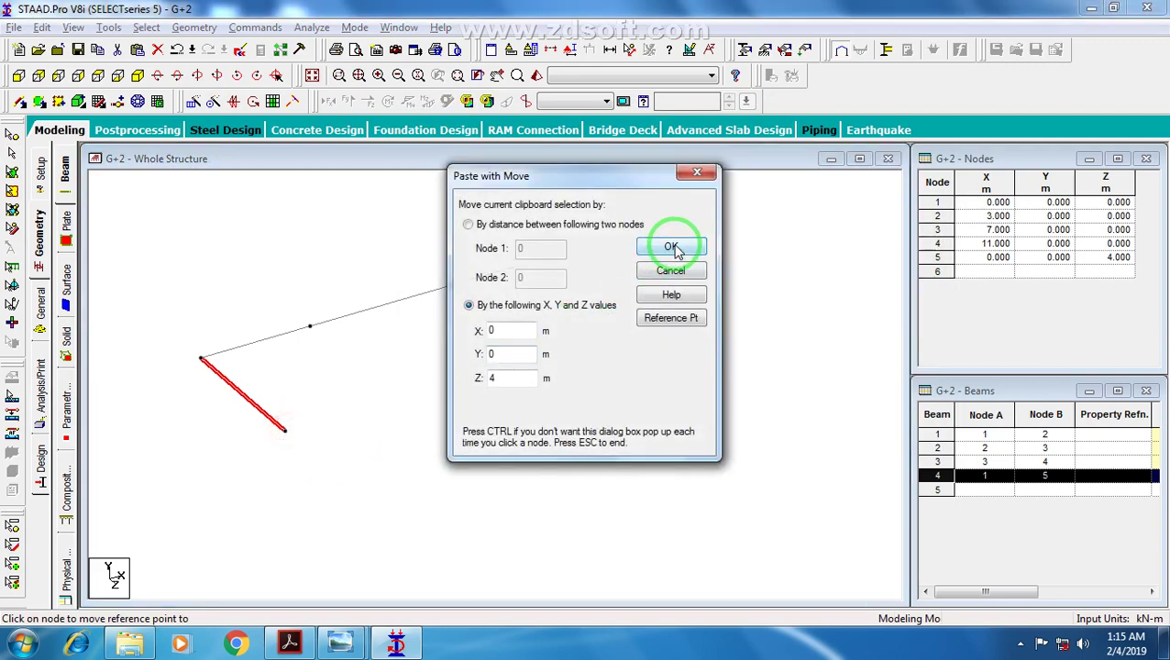
click(672, 249)
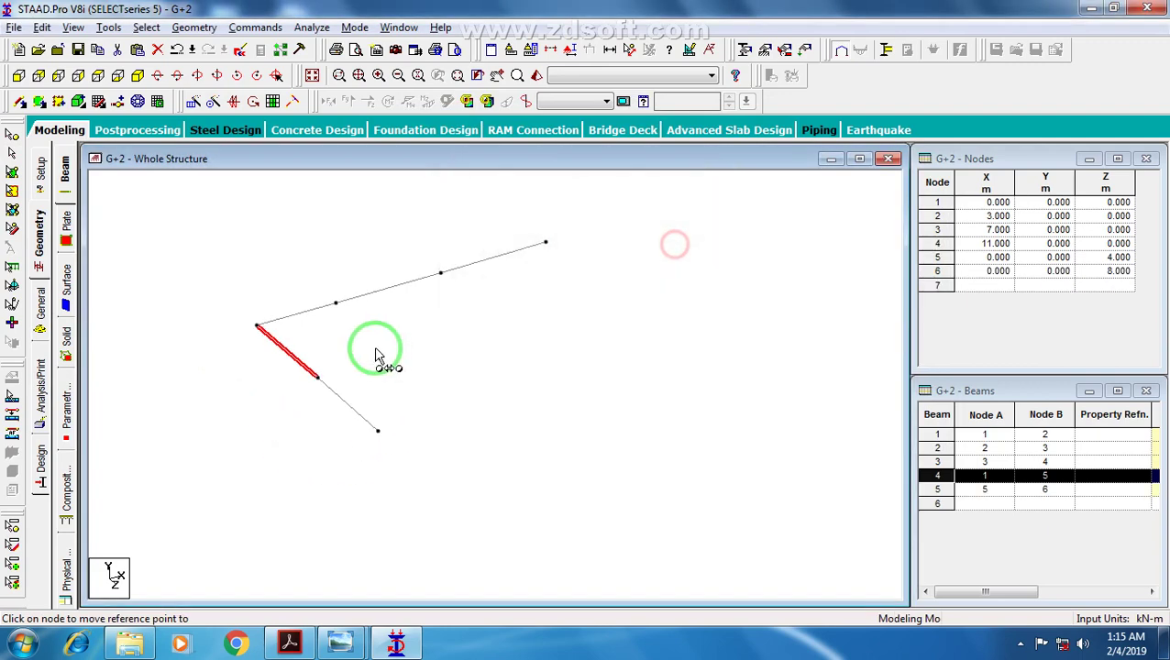
Step: Copy the three beams along X with the origin node as reference point and paste them at the node at Z = 8 m
click(335, 417)
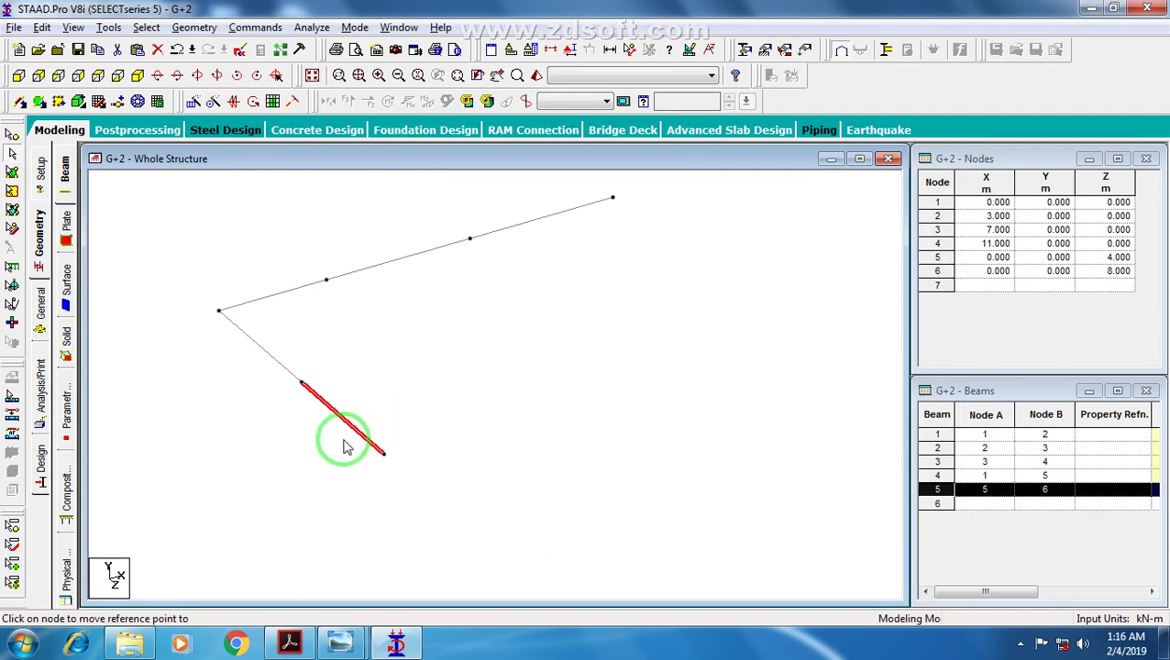
key(alt+Tab)
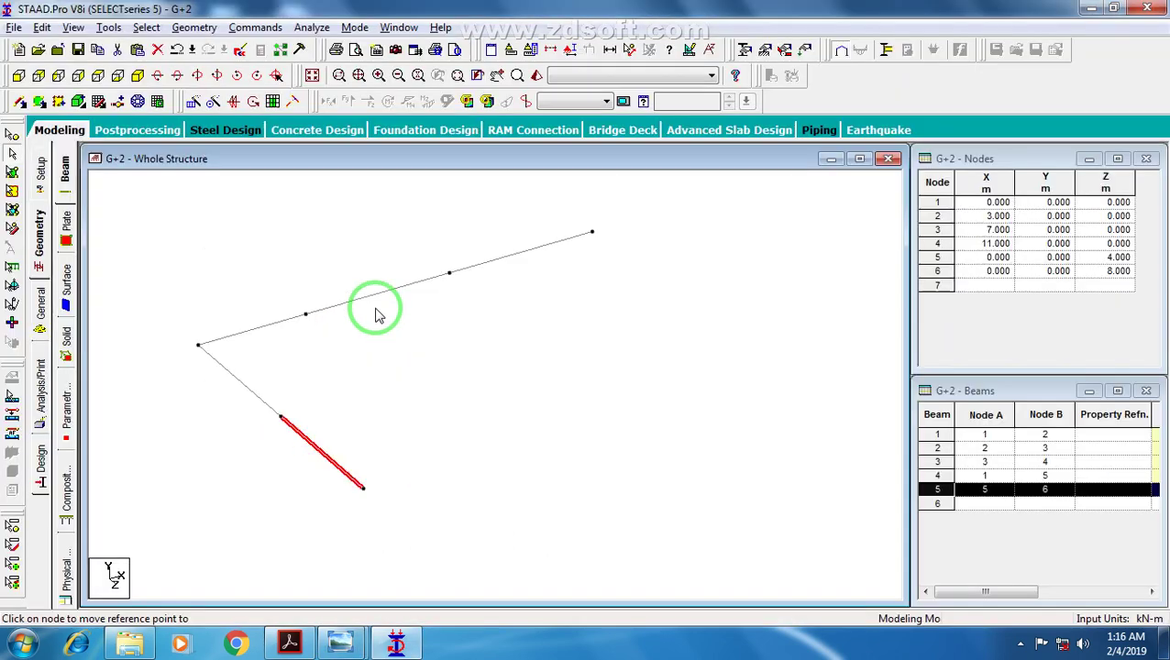
key(alt+Tab)
drag(307, 314, 484, 268)
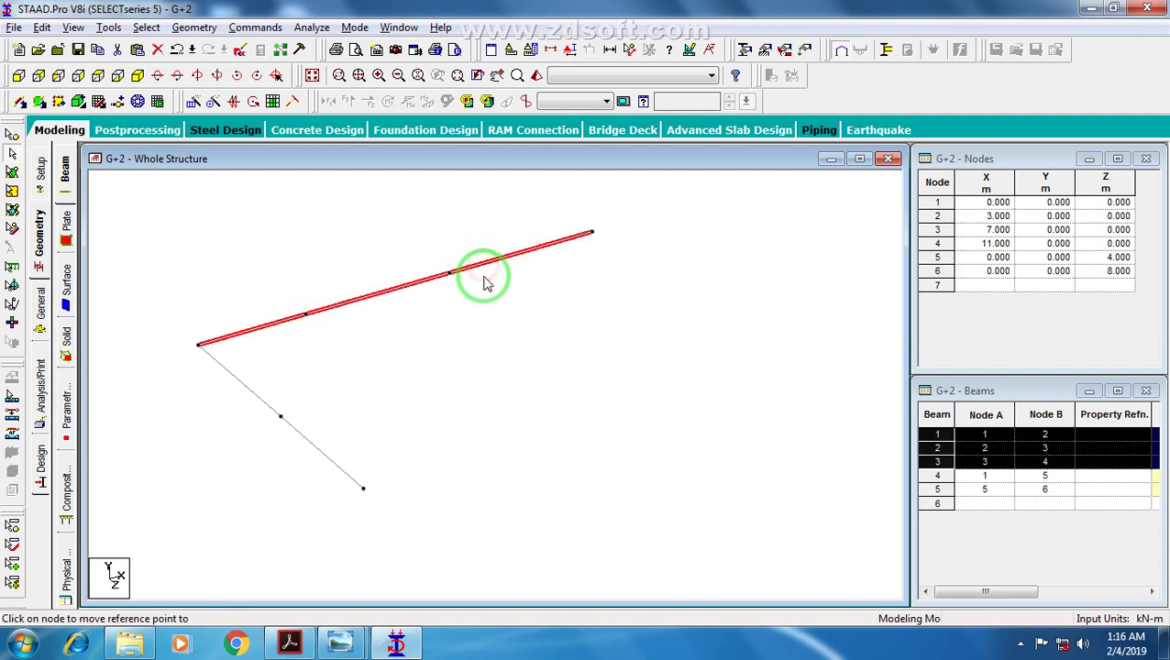
key(ctrl+v)
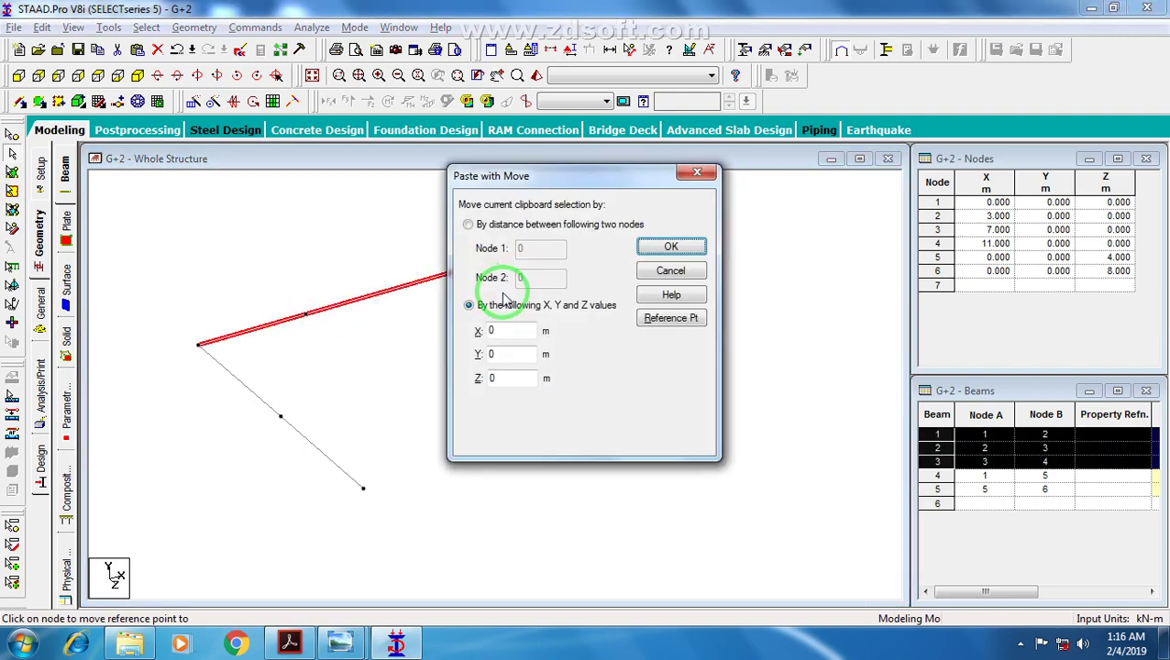
click(672, 320)
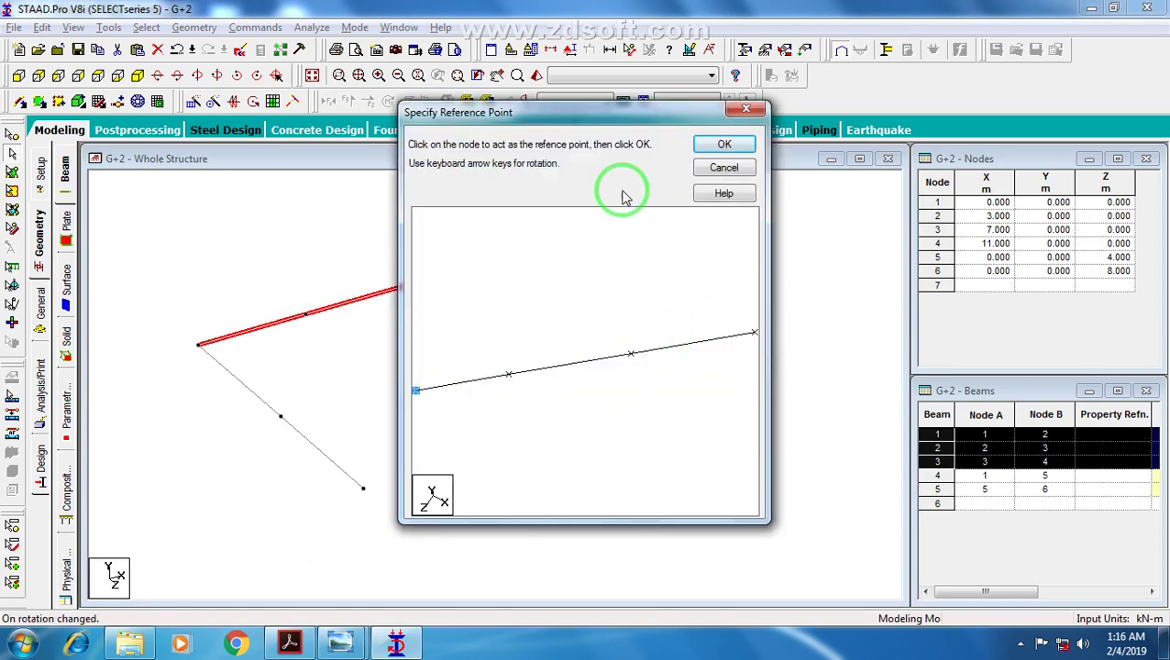
click(725, 147)
click(365, 489)
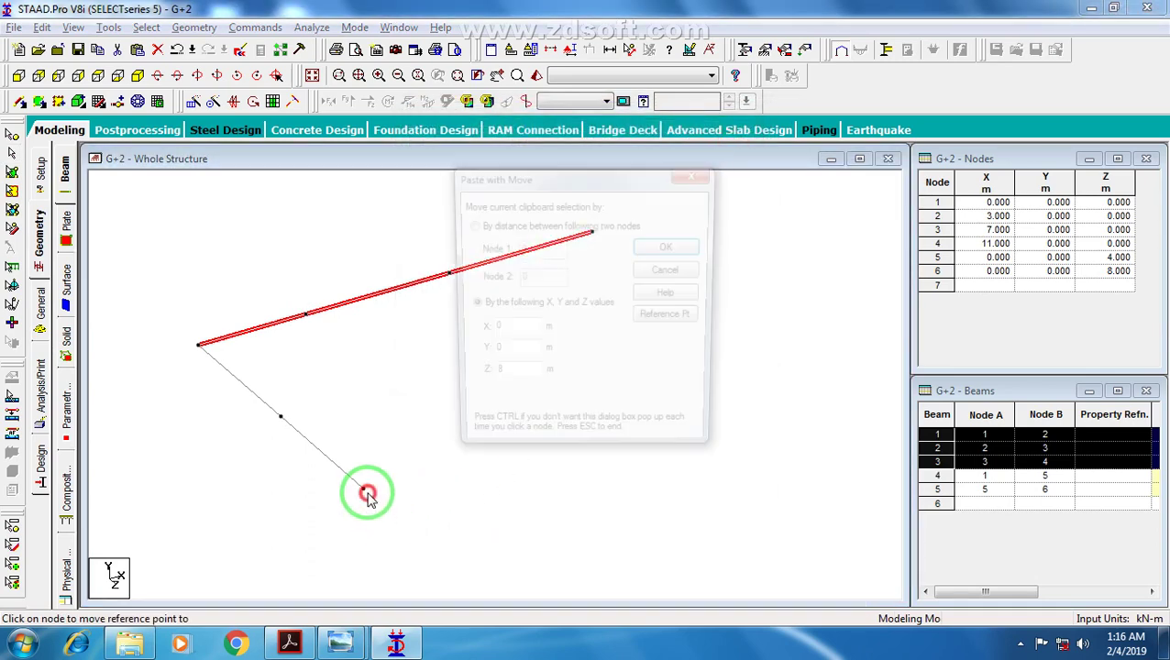
click(669, 249)
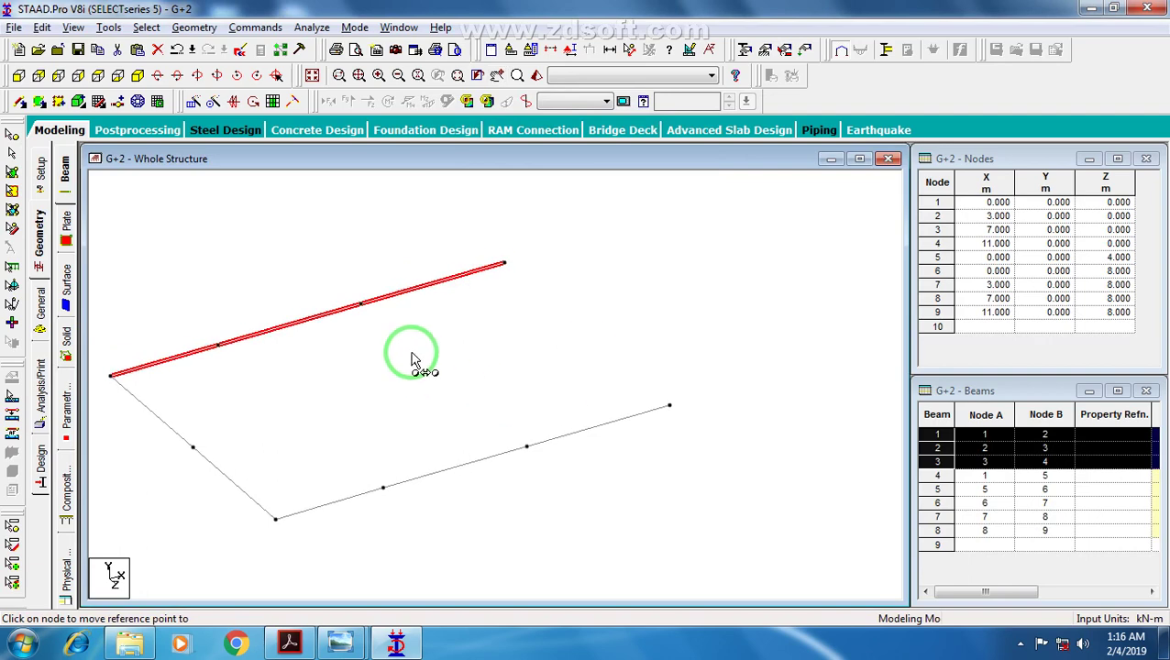
Step: Check the short bay depth on Plan1, then copy the node at X = 11 m, Z = 0 in STAAD.Pro by 2.5 m along Z
key(alt+Tab)
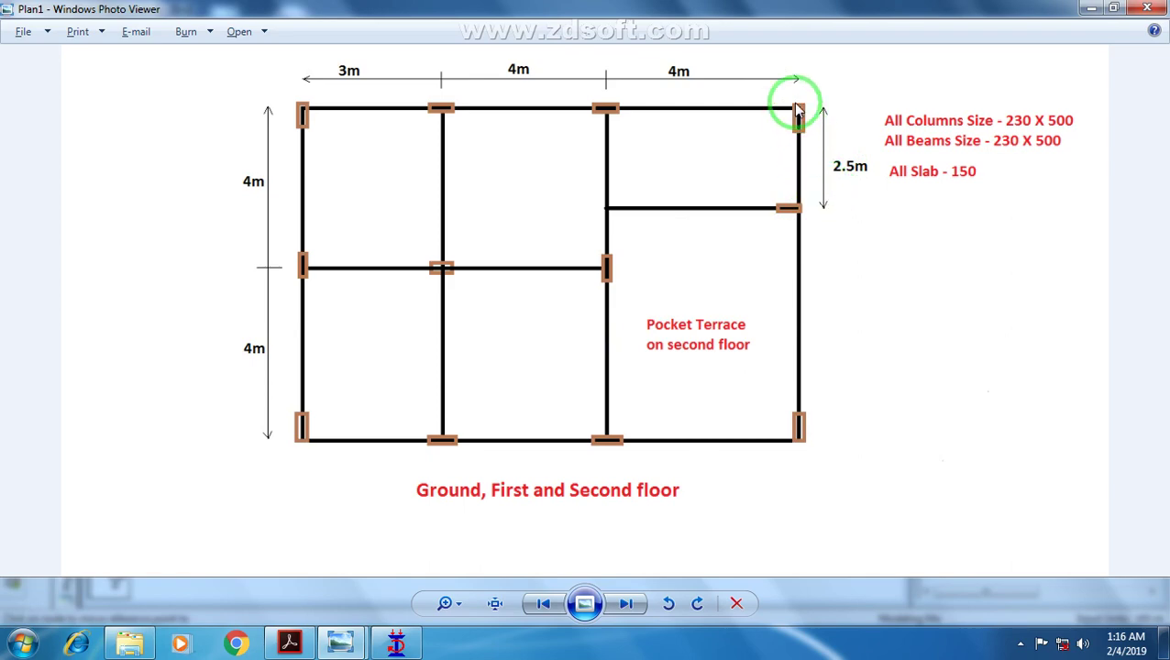
key(alt+Tab)
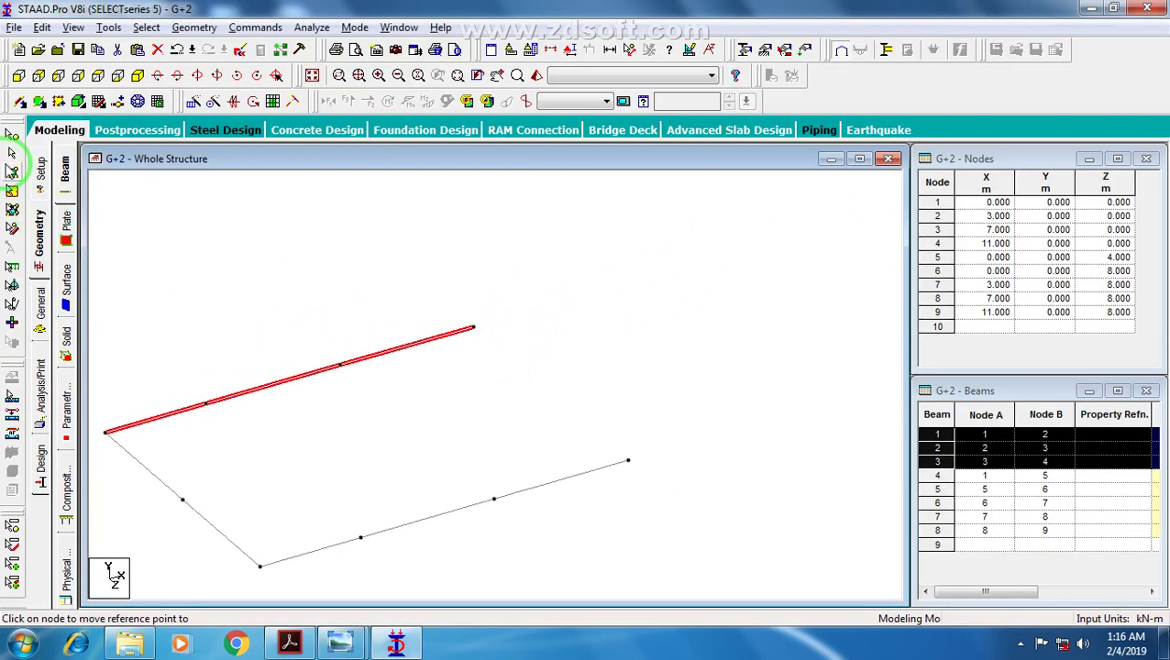
click(12, 139)
click(473, 327)
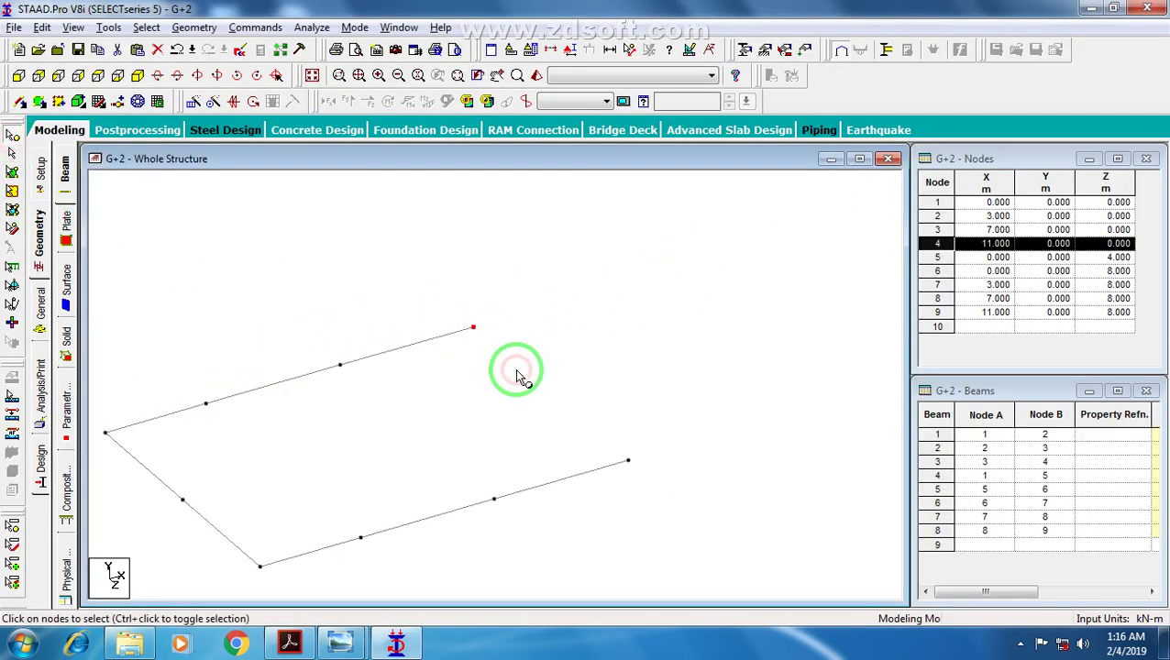
key(ctrl+c)
key(ctrl+v)
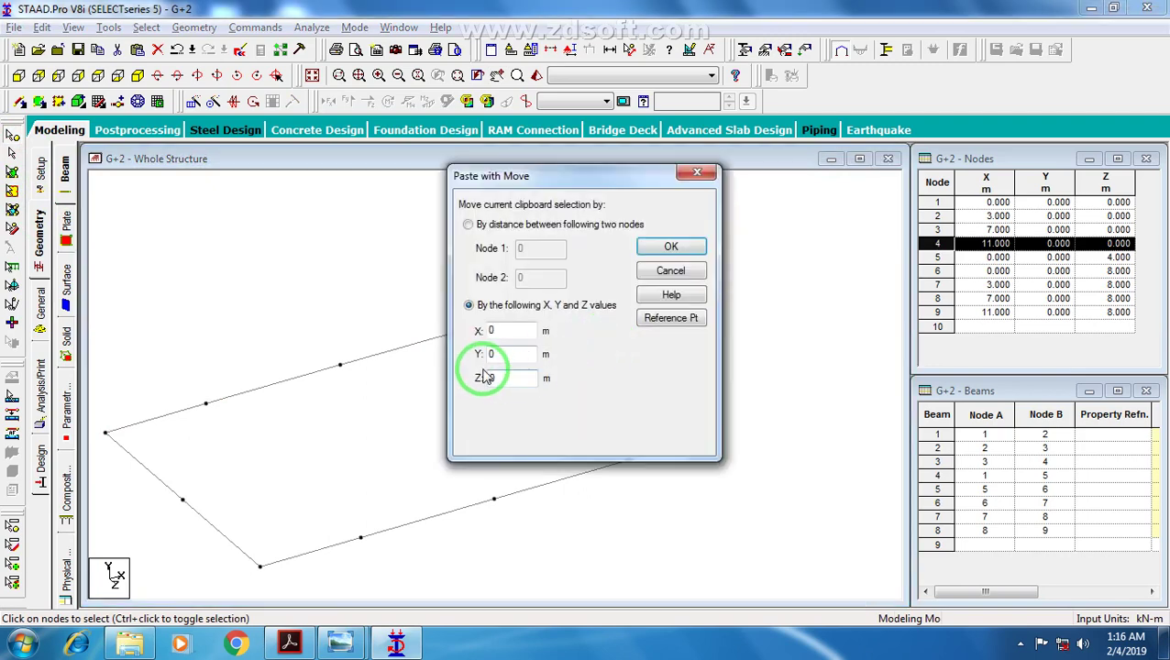
click(512, 378)
text(2)
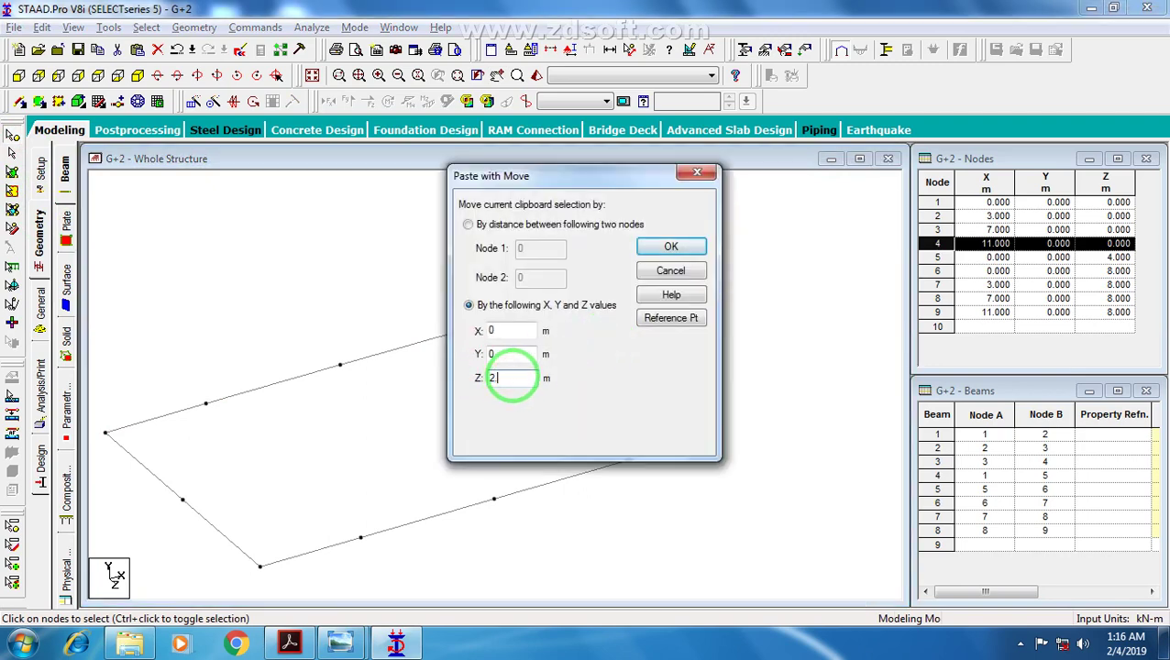
text(.5)
click(670, 245)
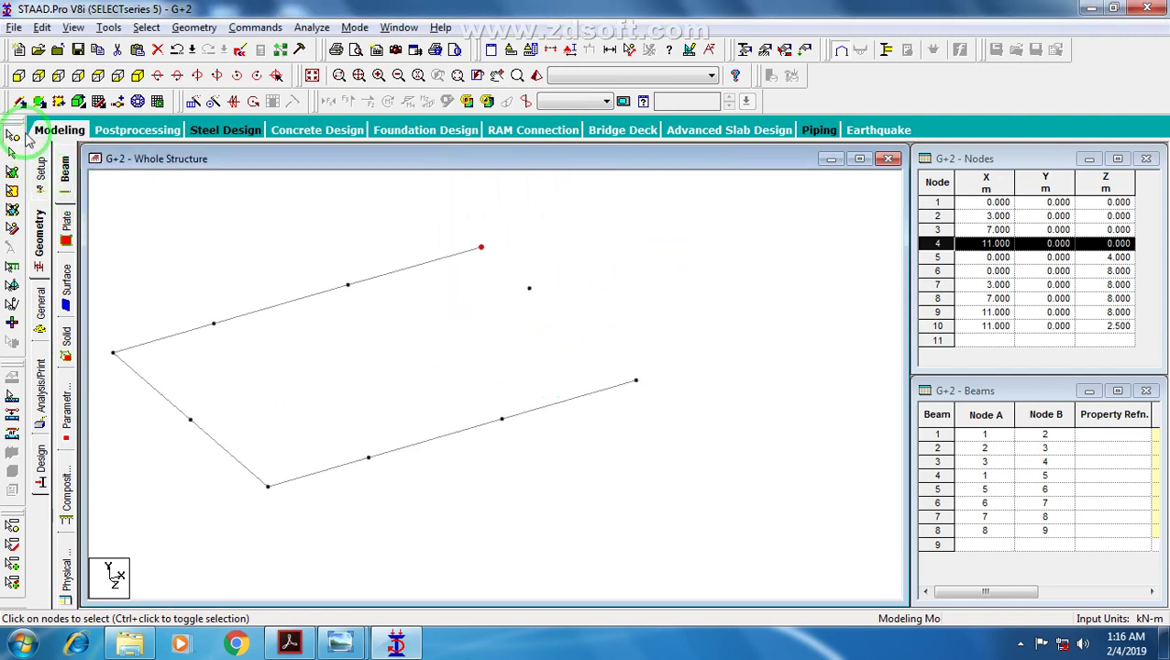
Step: Close the outline at X = 11 m with beams from Z = 0 to 2.5 m and from 2.5 m to 8 m
click(21, 101)
drag(481, 247, 637, 381)
middle_drag(467, 376, 605, 361)
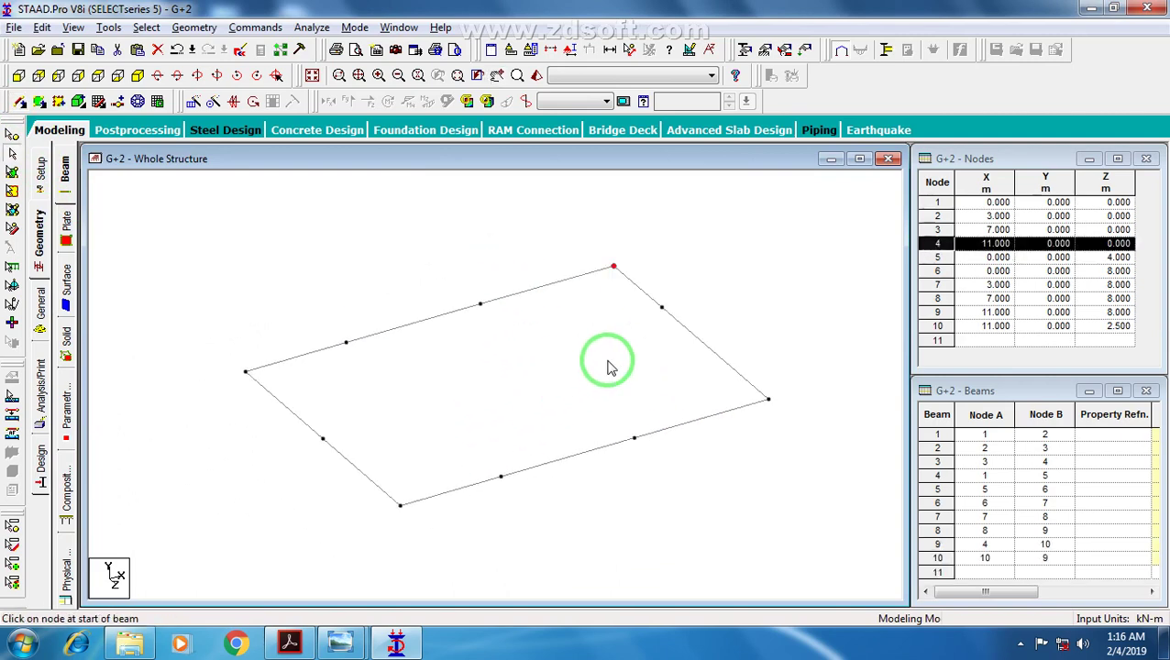
Step: Copy the two beams along X = 0 with the origin node as reference point and paste them onto the node at X = 3 m, Z = 0
key(alt+Tab)
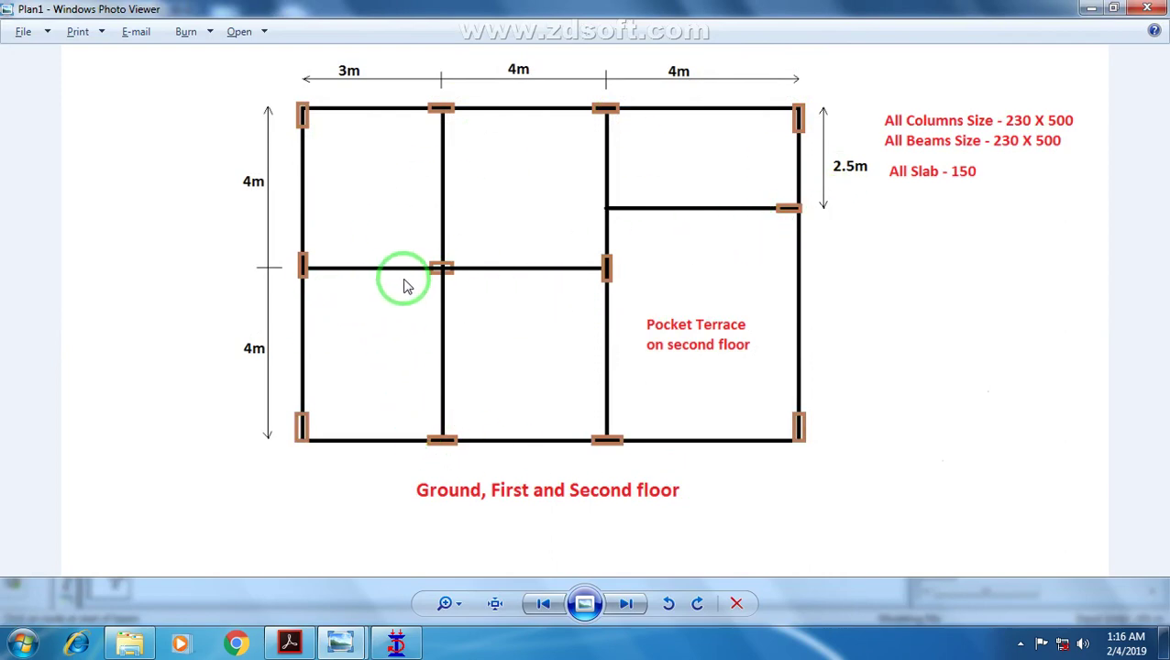
key(alt+Tab)
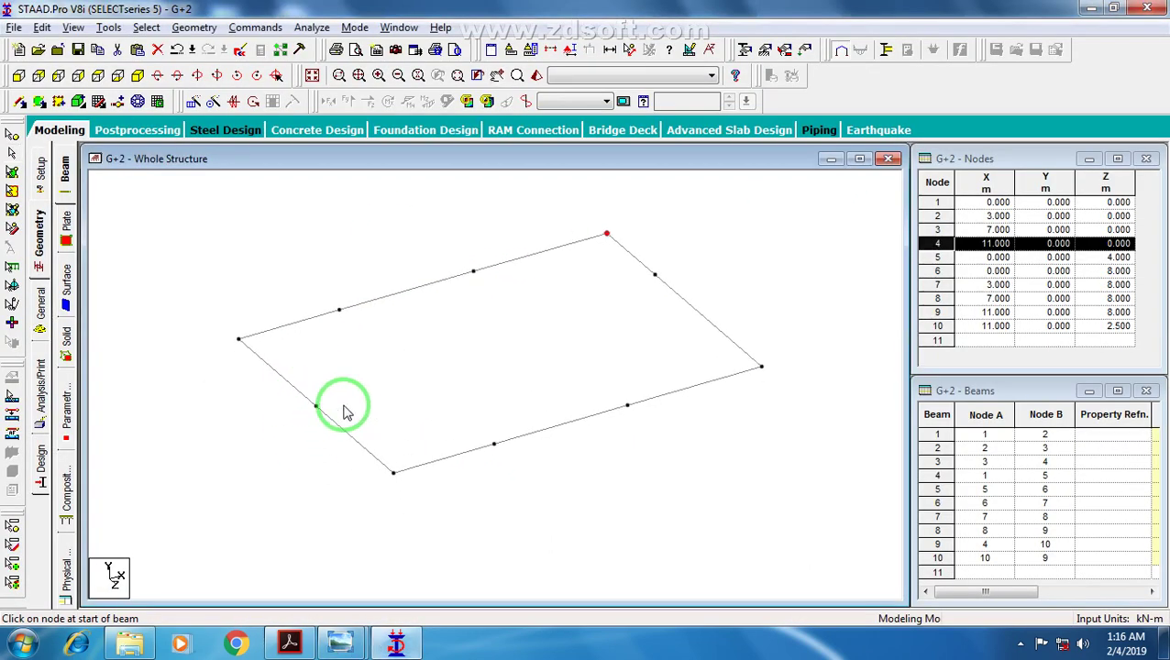
click(312, 408)
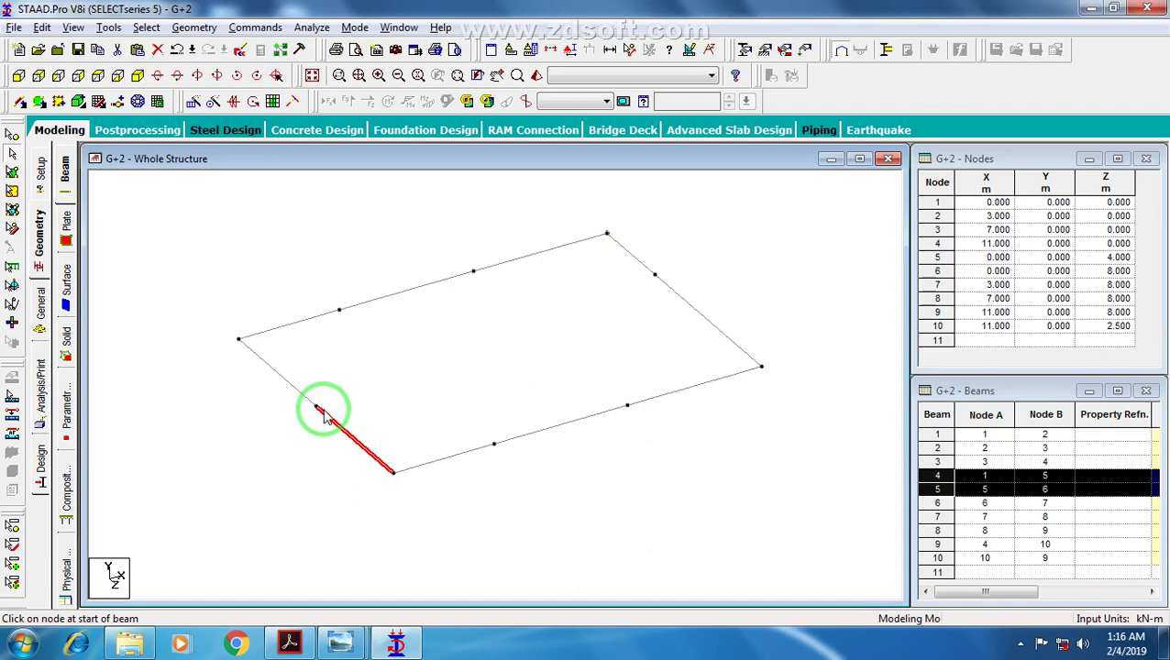
key(ctrl+v)
click(677, 329)
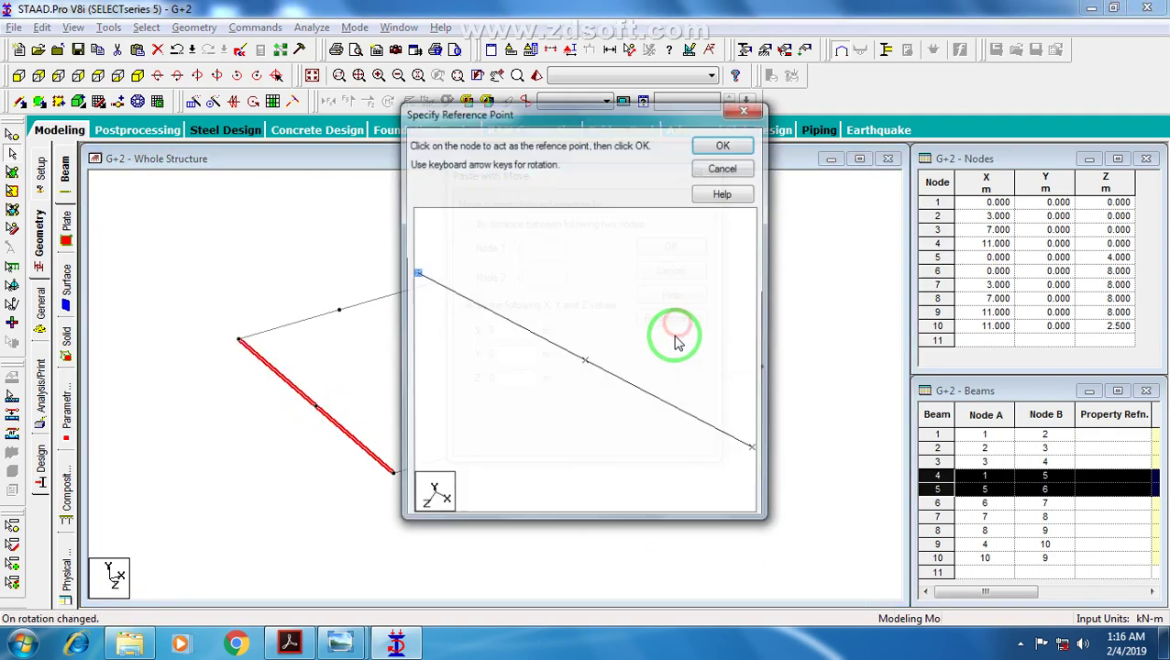
click(741, 149)
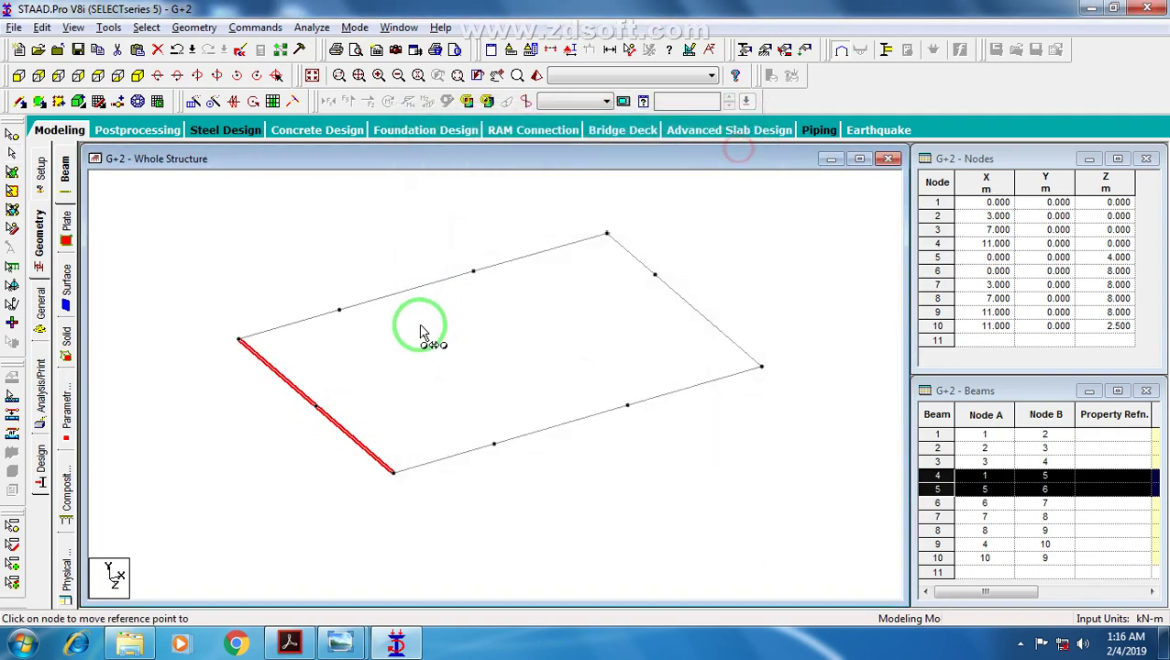
click(340, 310)
click(670, 247)
Step: Check the interior beam lines on Plan1, then paste the same two beams onto the node at X = 7 m, Z = 0
key(alt+Tab)
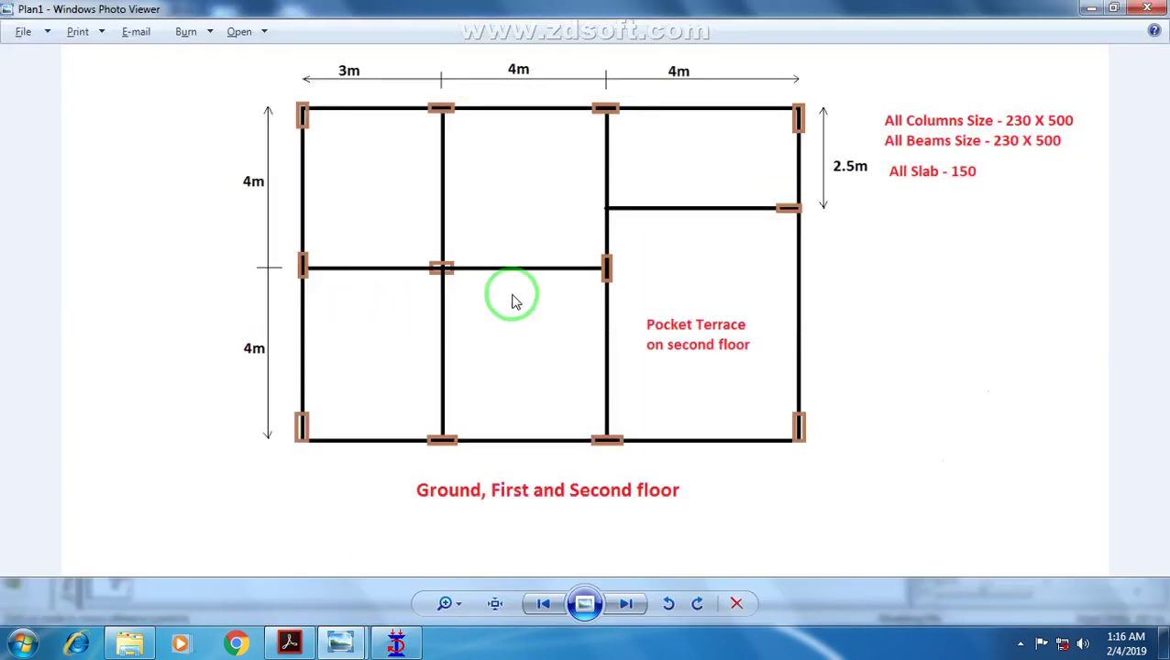
key(alt+Tab)
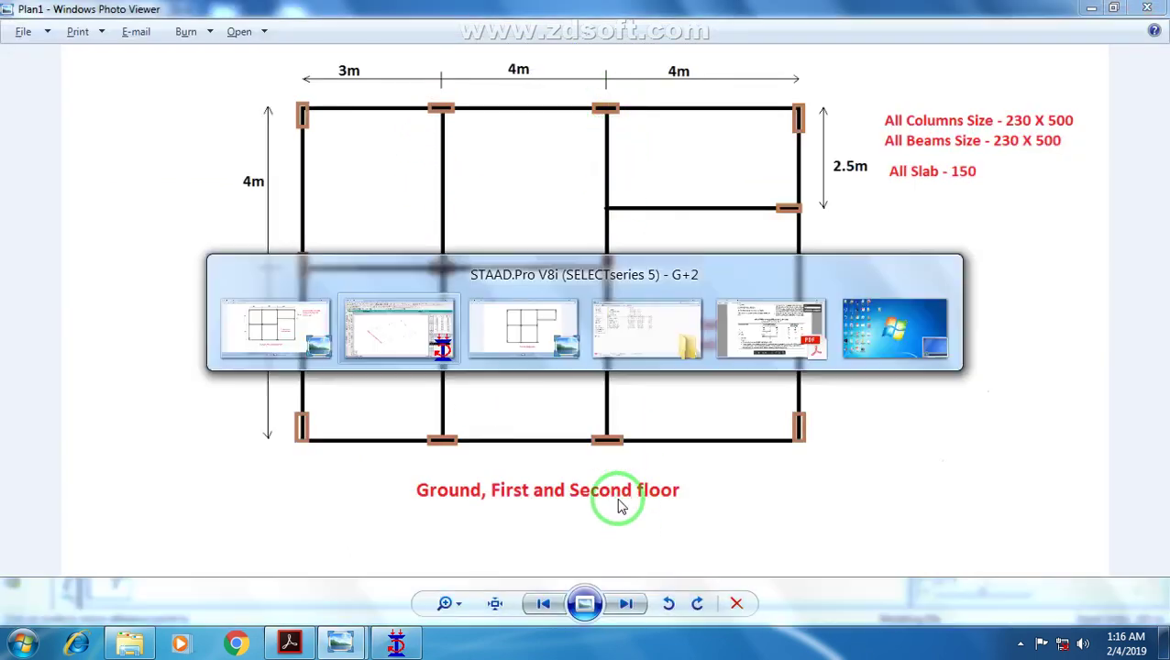
click(475, 275)
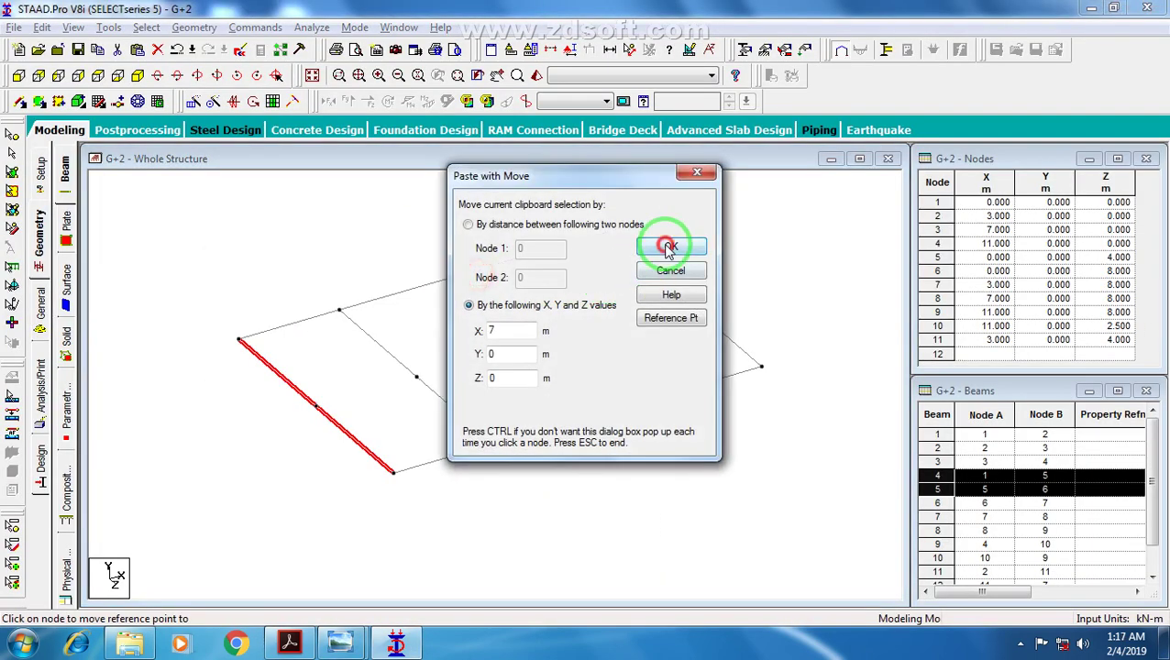
click(673, 174)
Step: Copy the two beams at Z = 8 m between X = 0 and 7 m, pasting them from their X = 0 end onto the node at Z = 4 m
click(465, 490)
ctrl+click(546, 458)
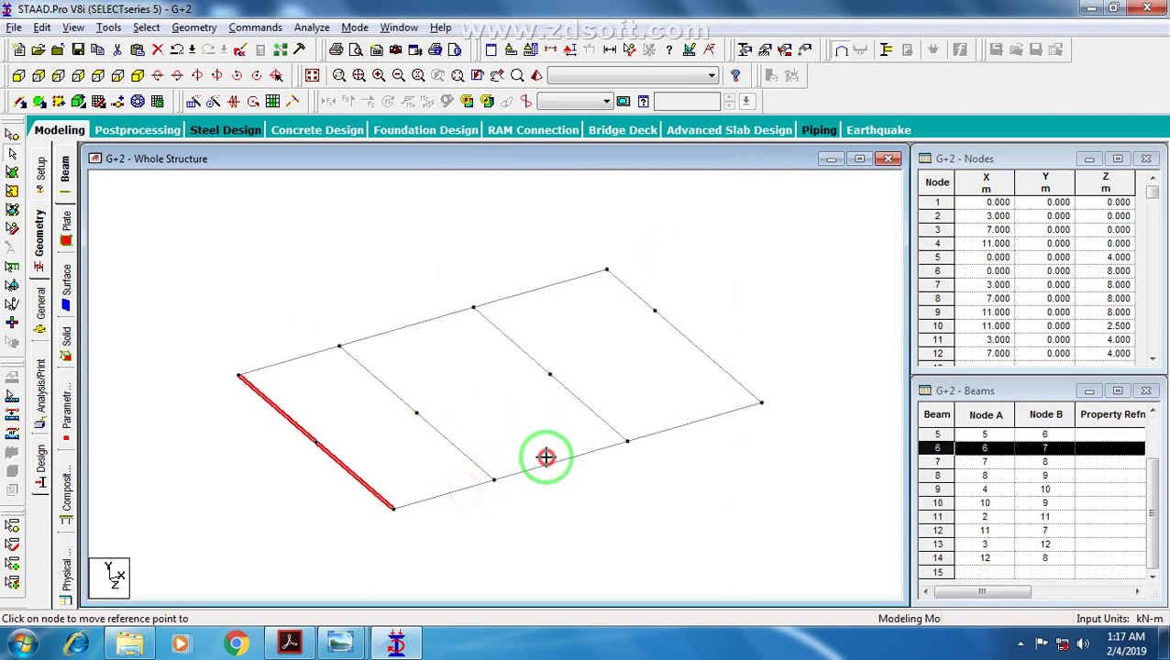
key(ctrl+v)
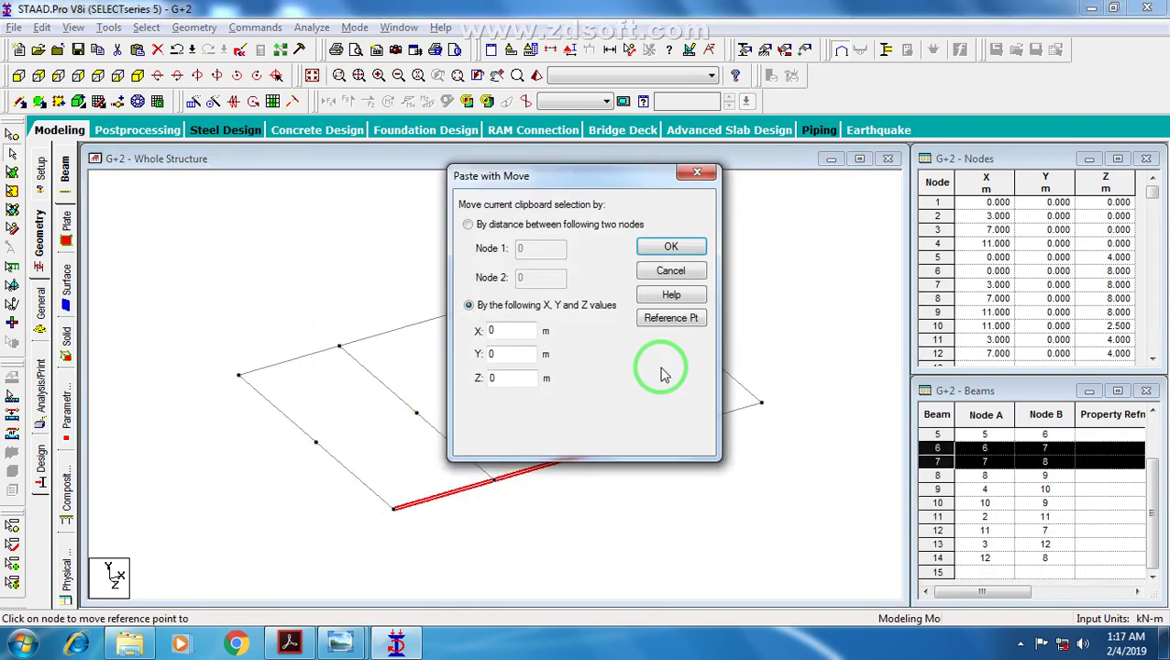
click(692, 318)
click(725, 149)
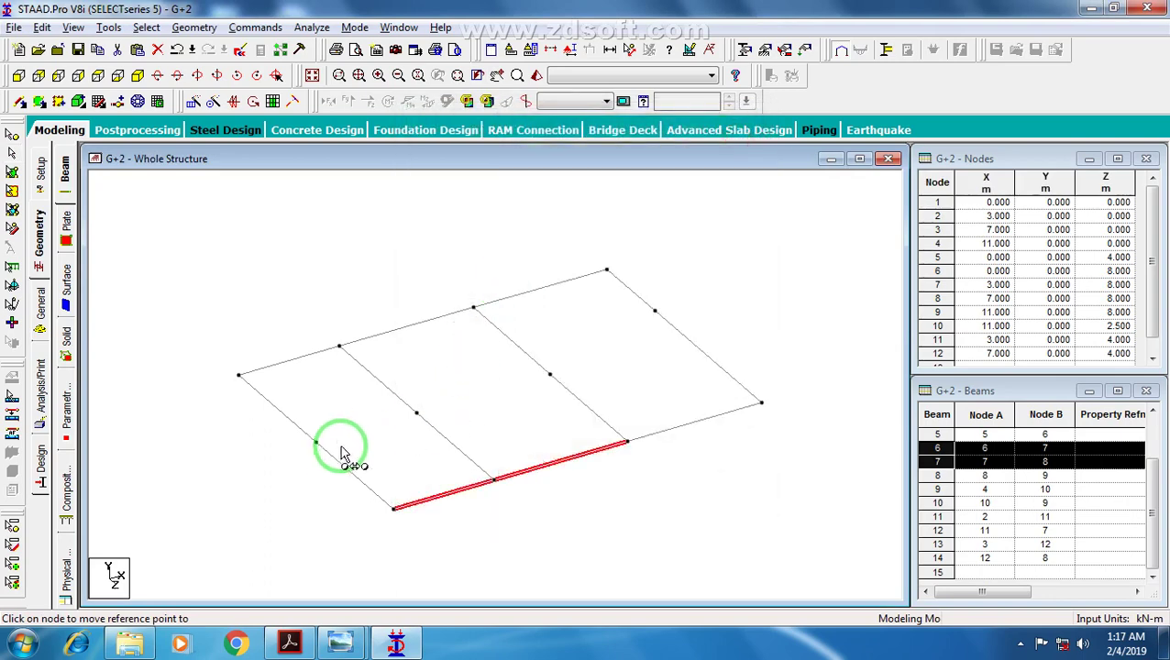
click(314, 443)
click(670, 248)
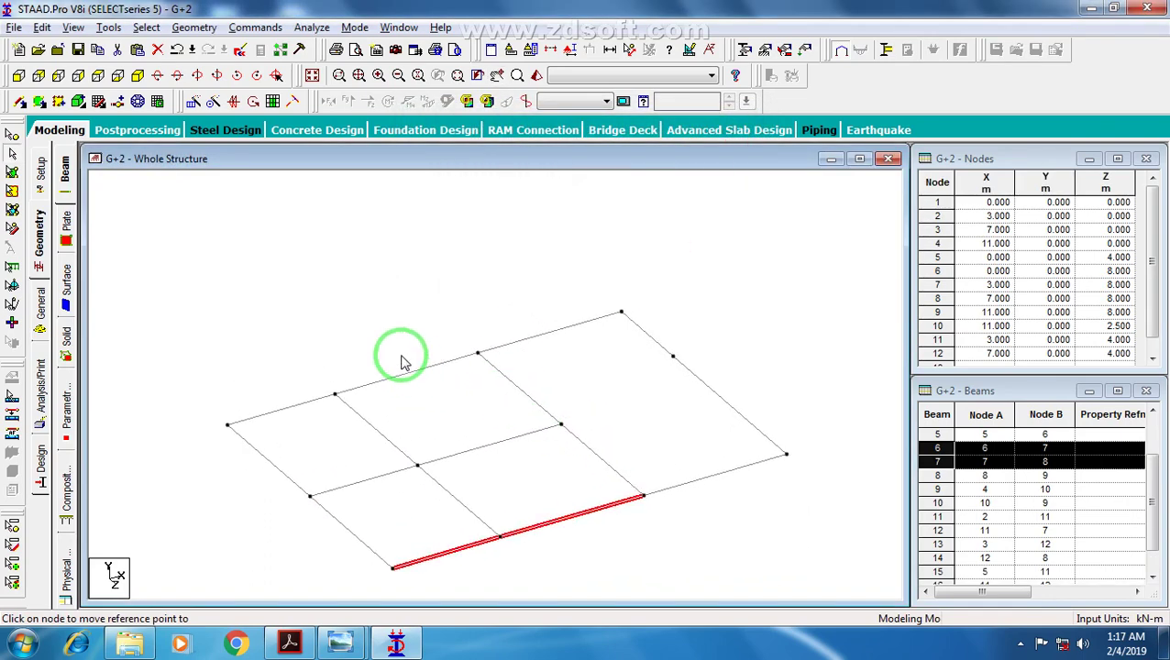
Step: View the floor grid from above and check on Plan1 where the beam bounding the 2.5 m deep bay runs
click(391, 347)
scroll(210, 220, down, 2)
click(99, 78)
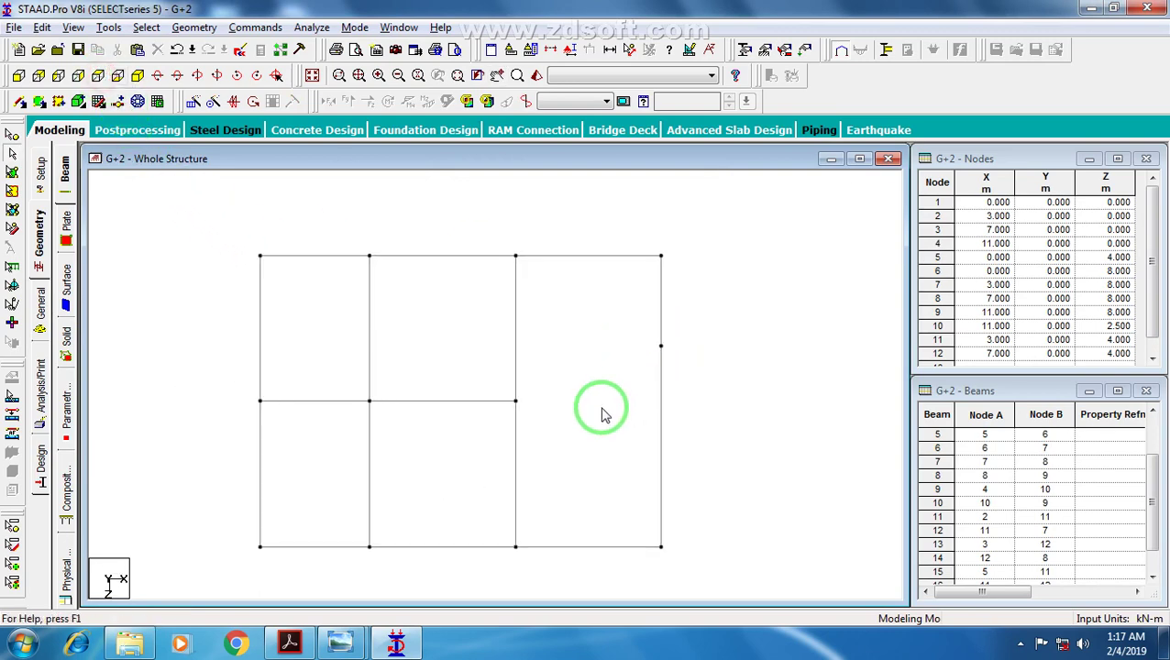
scroll(607, 427, up, 1)
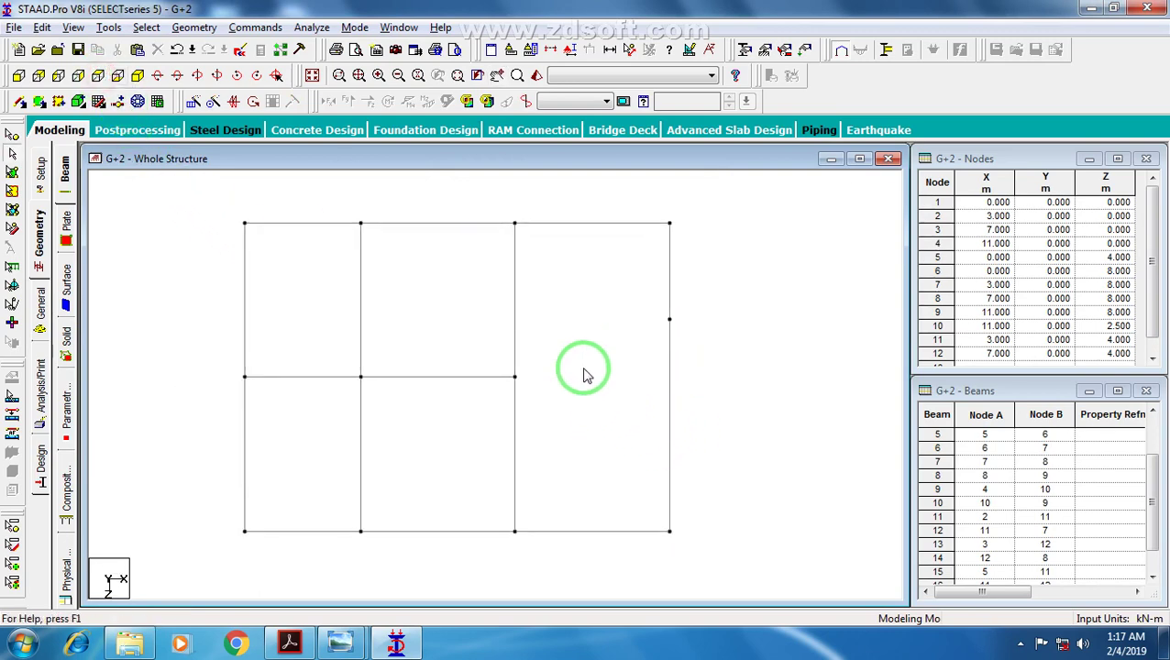
scroll(642, 369, up, 1)
scroll(726, 369, up, 1)
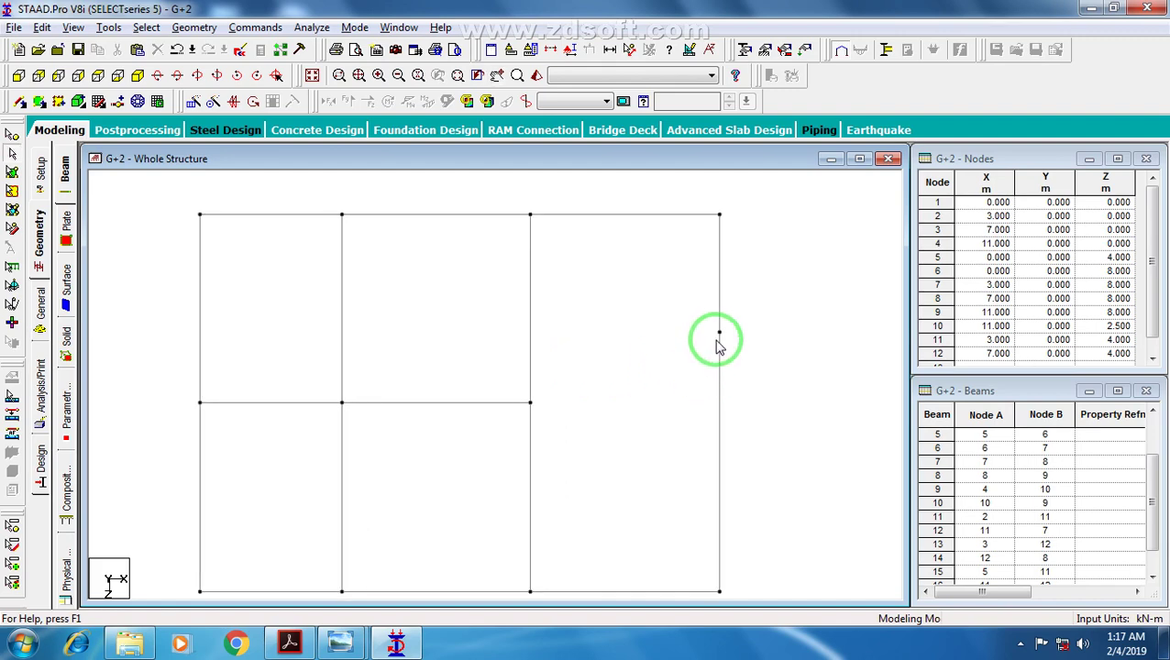
key(alt+Tab)
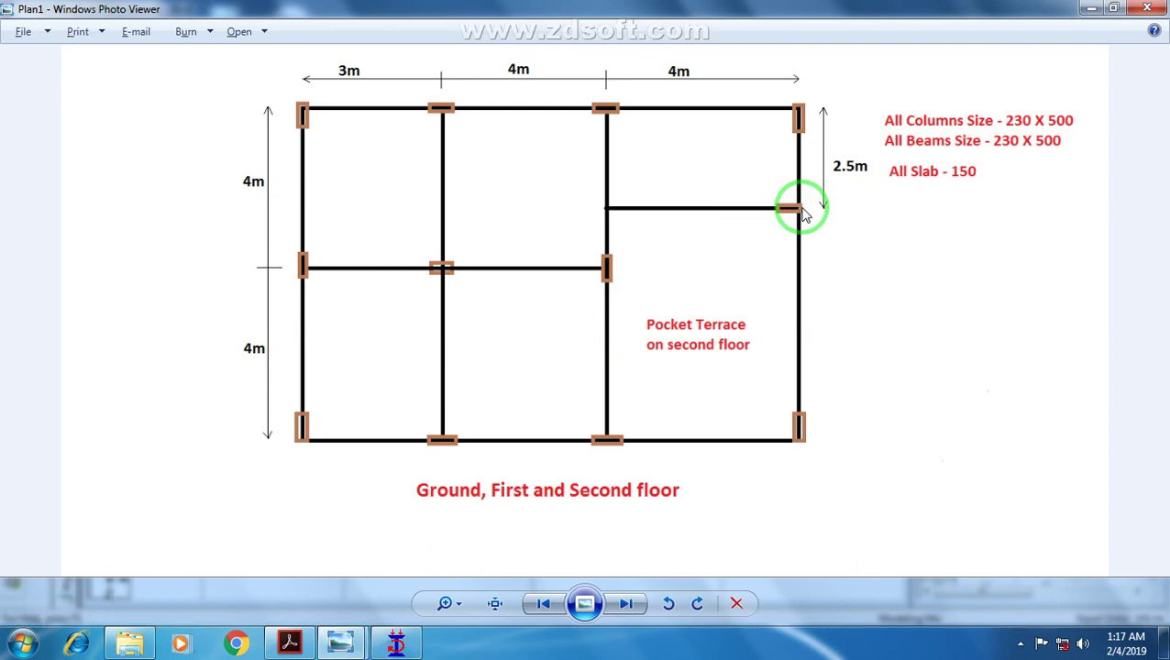
key(alt+Tab)
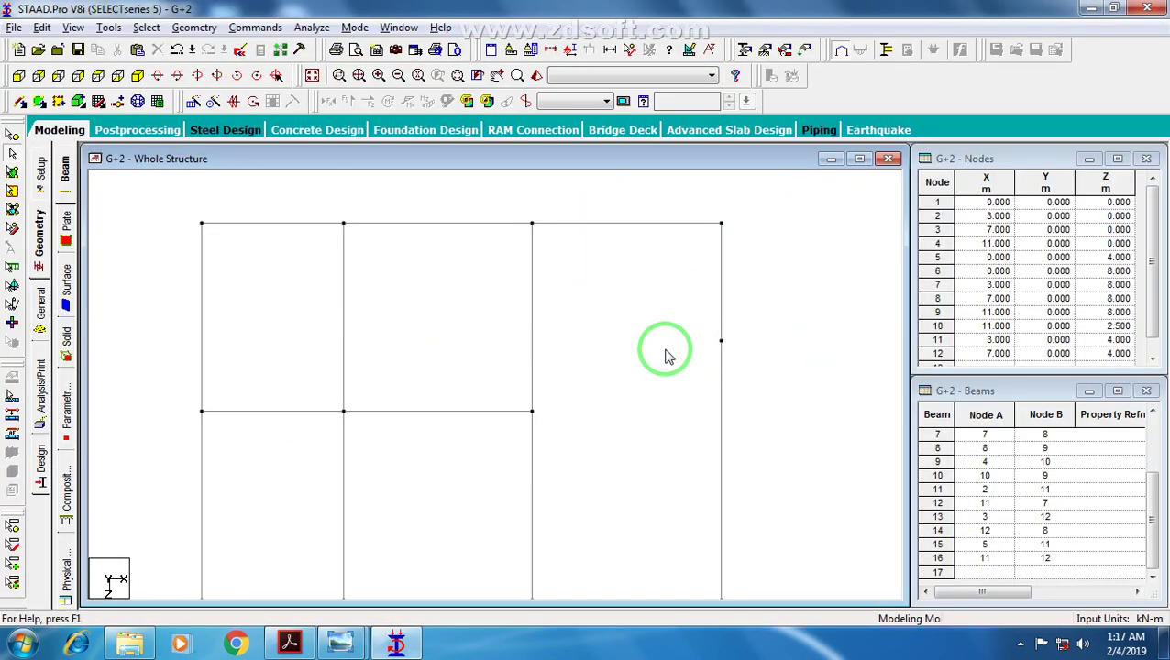
click(532, 350)
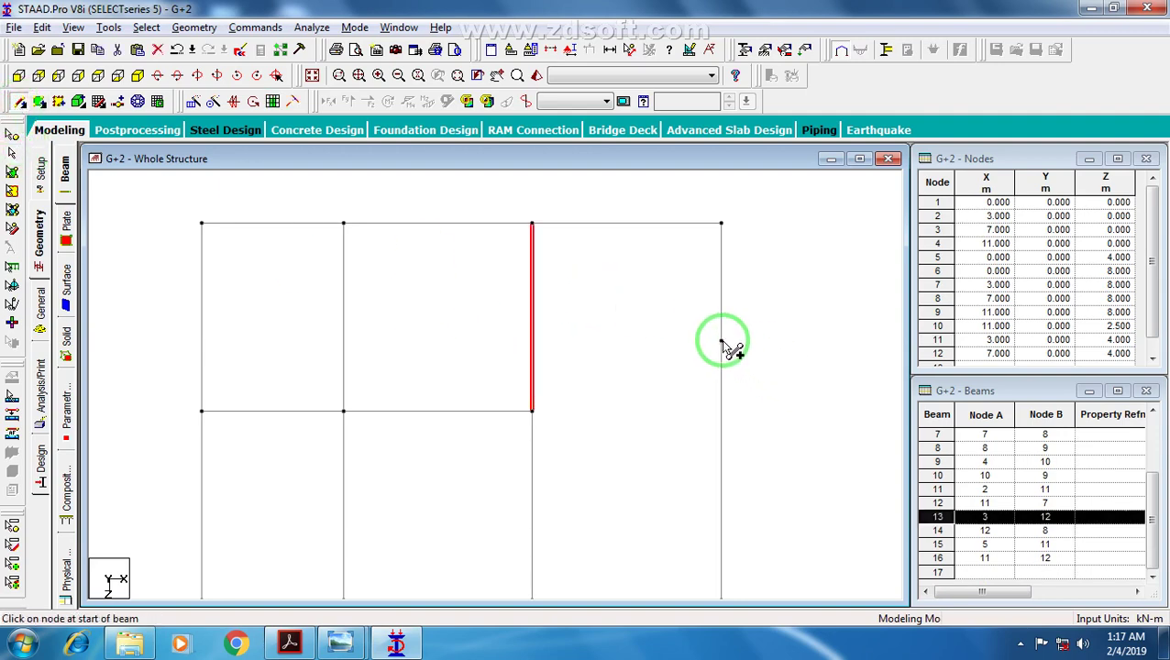
drag(721, 341, 551, 336)
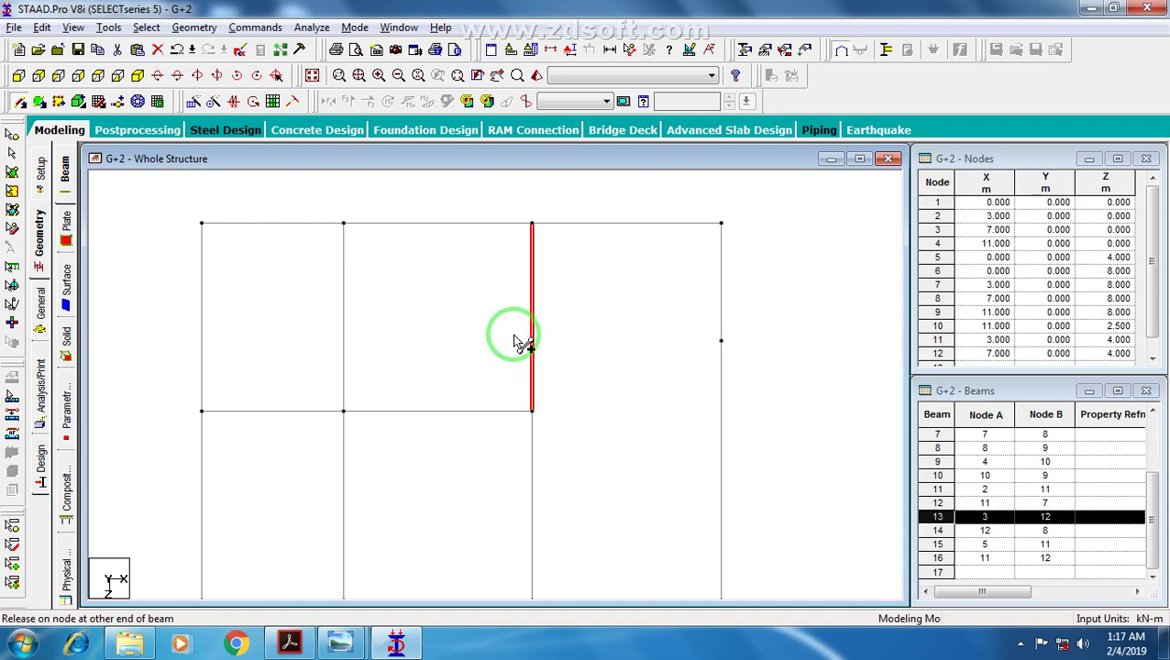
key(Escape)
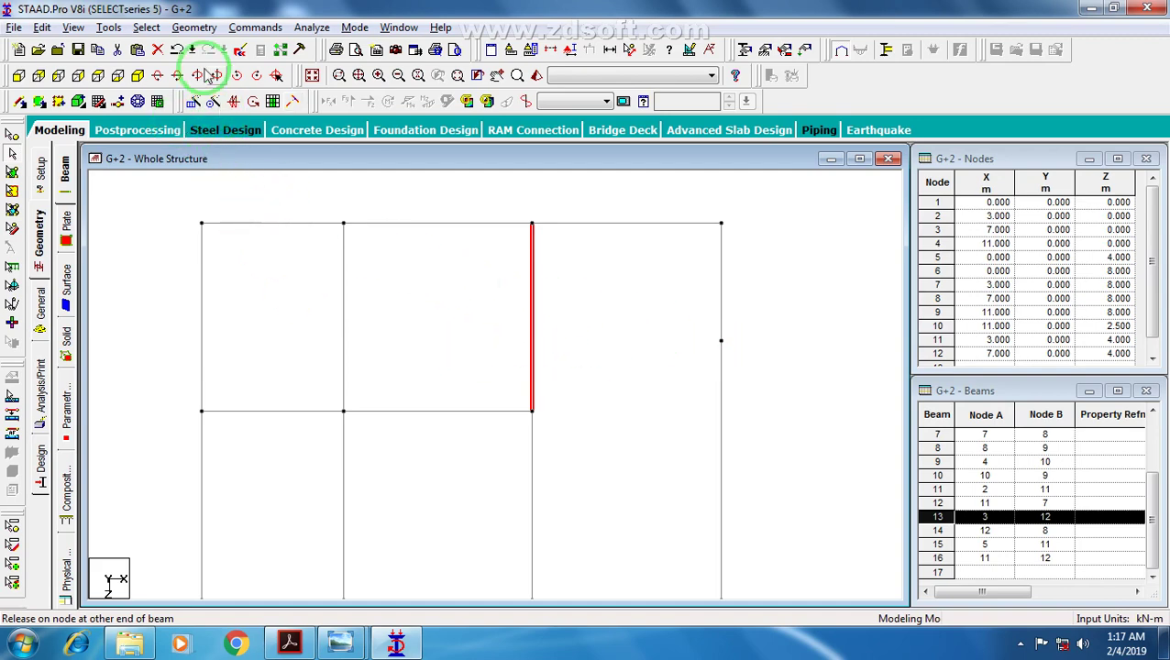
Step: Add a beam by perpendicular intersection from the node at X = 11 m, Z = 2.5 m to the X = 7 m beam, then restore the isometric view
click(182, 29)
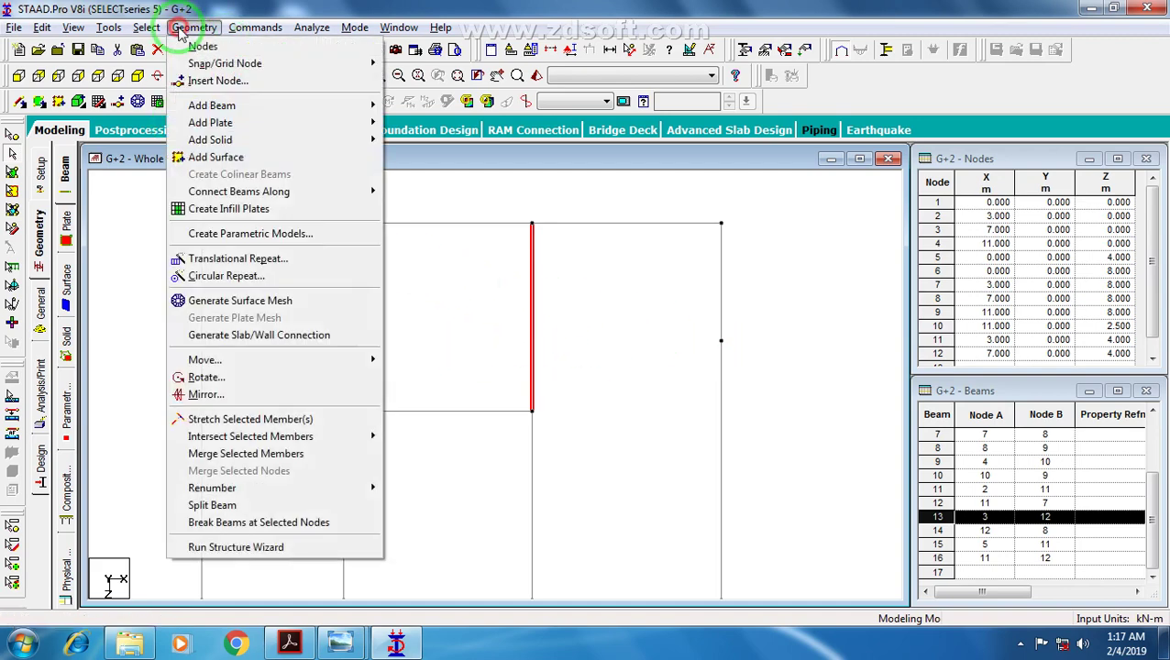
mouse_move(215, 106)
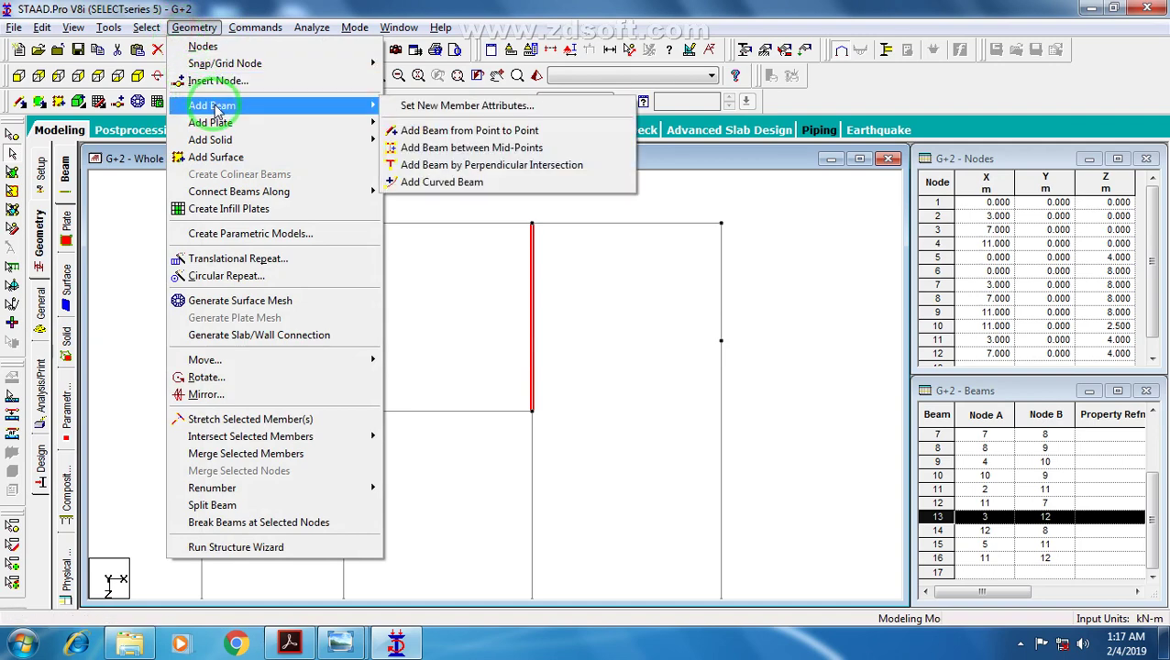
click(543, 171)
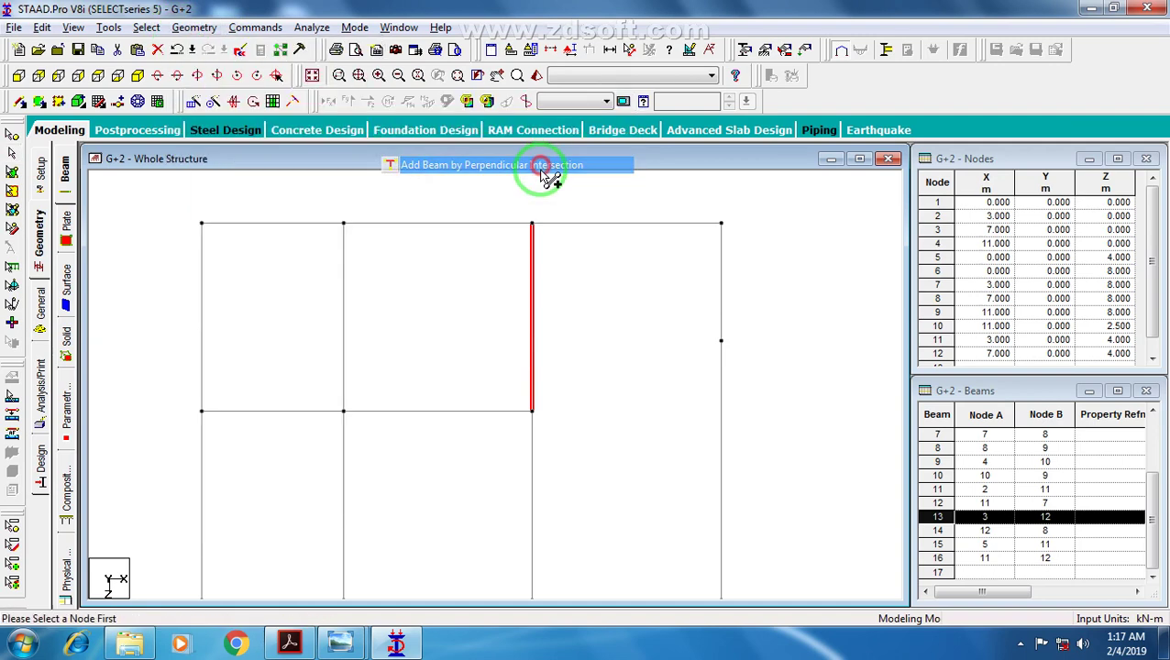
click(722, 342)
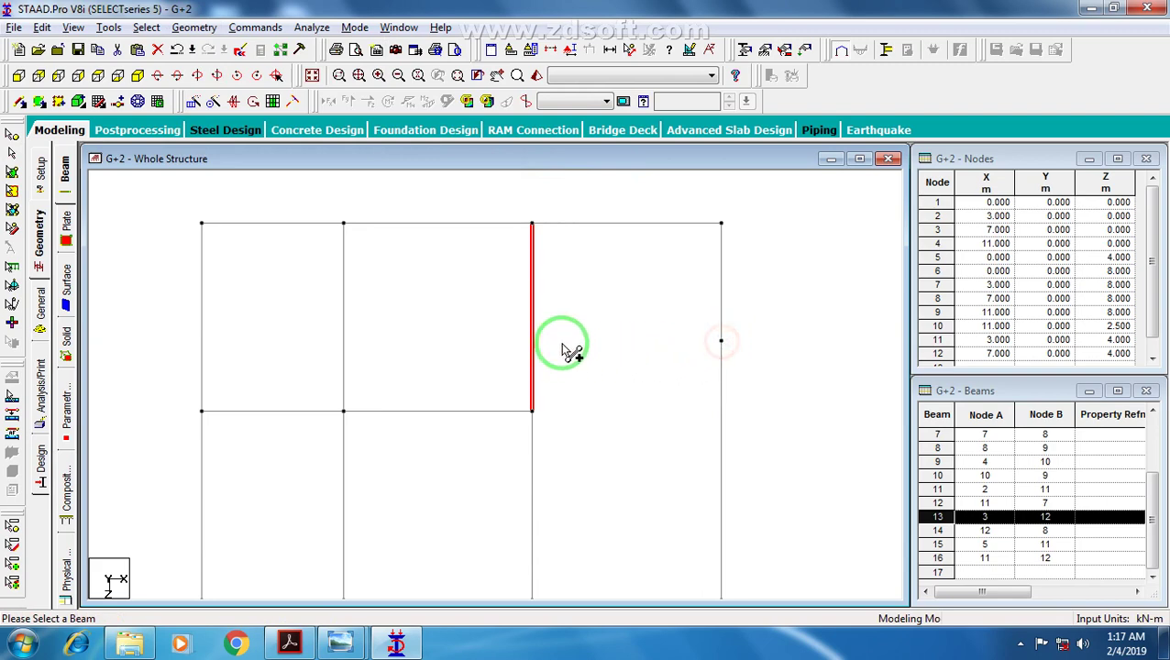
click(535, 342)
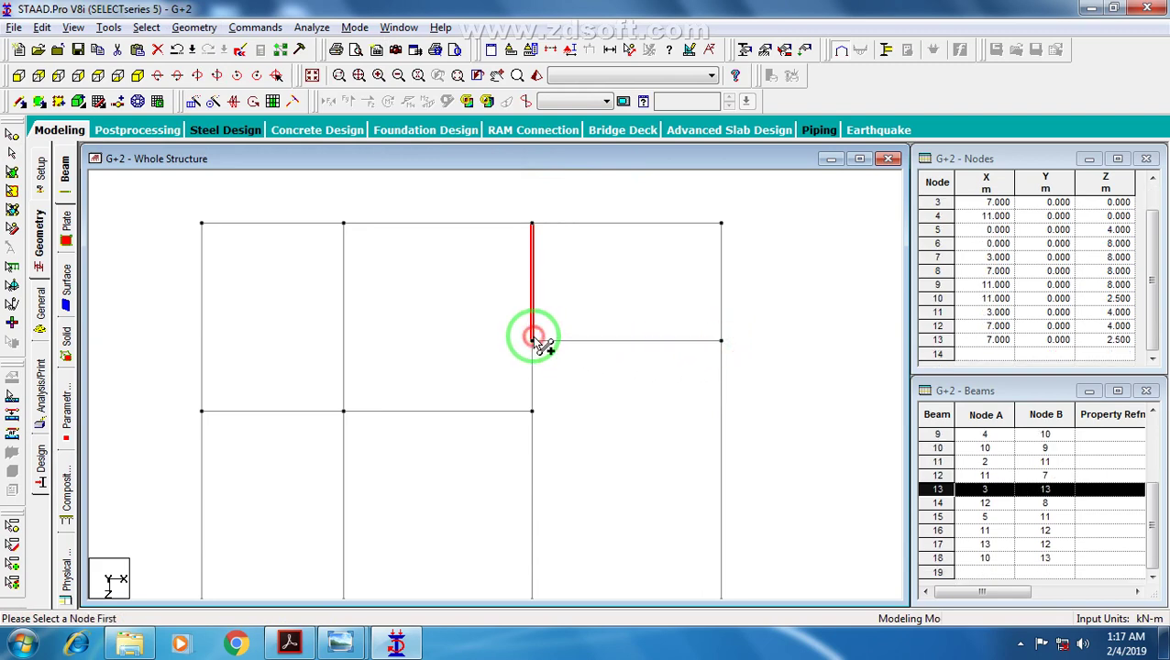
click(575, 341)
middle_drag(580, 365, 548, 330)
scroll(548, 330, down, 3)
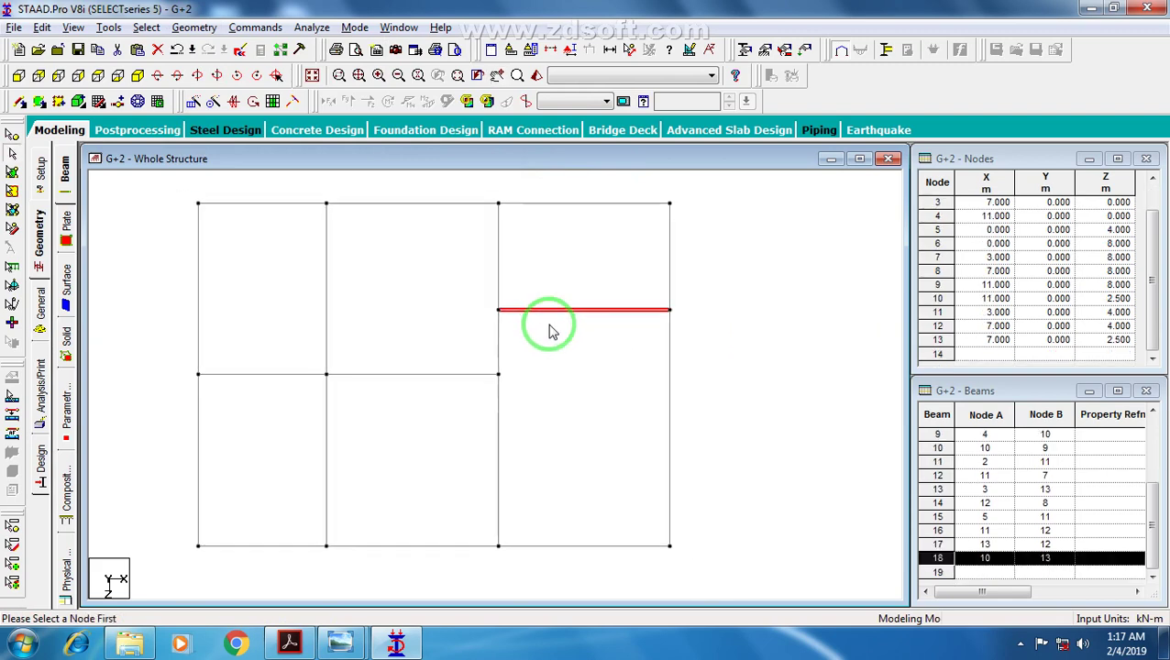
click(137, 75)
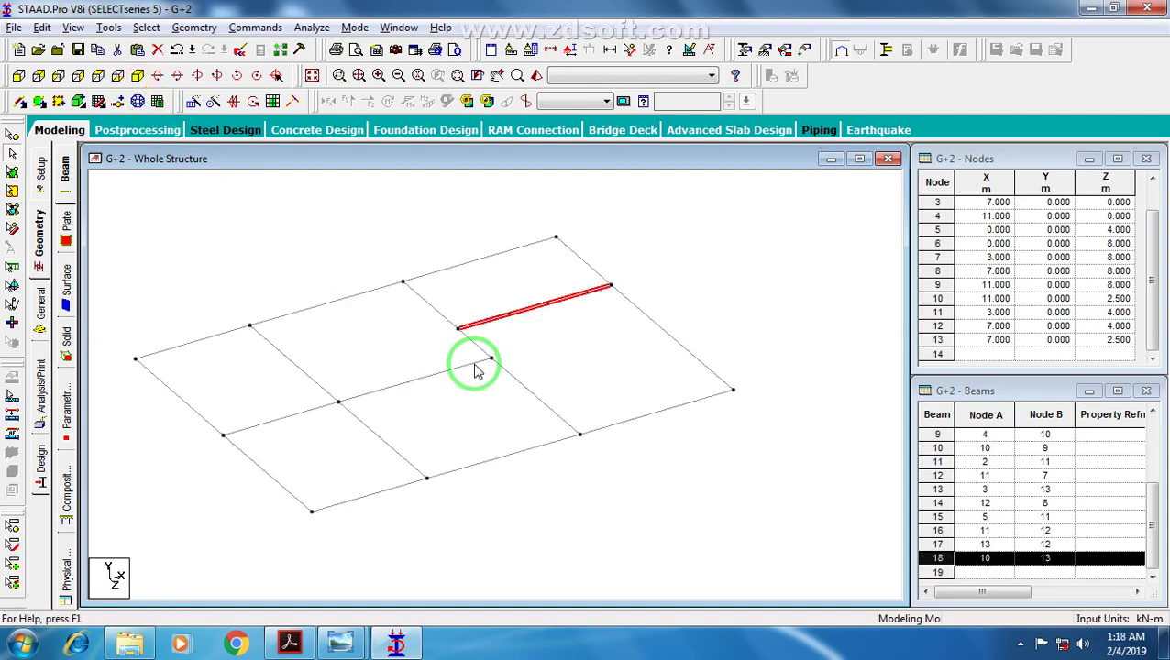
click(396, 346)
Step: Select the whole floor grid for a Translational Repeat and check on Plan1 which floors share this layout
key(alt+Tab)
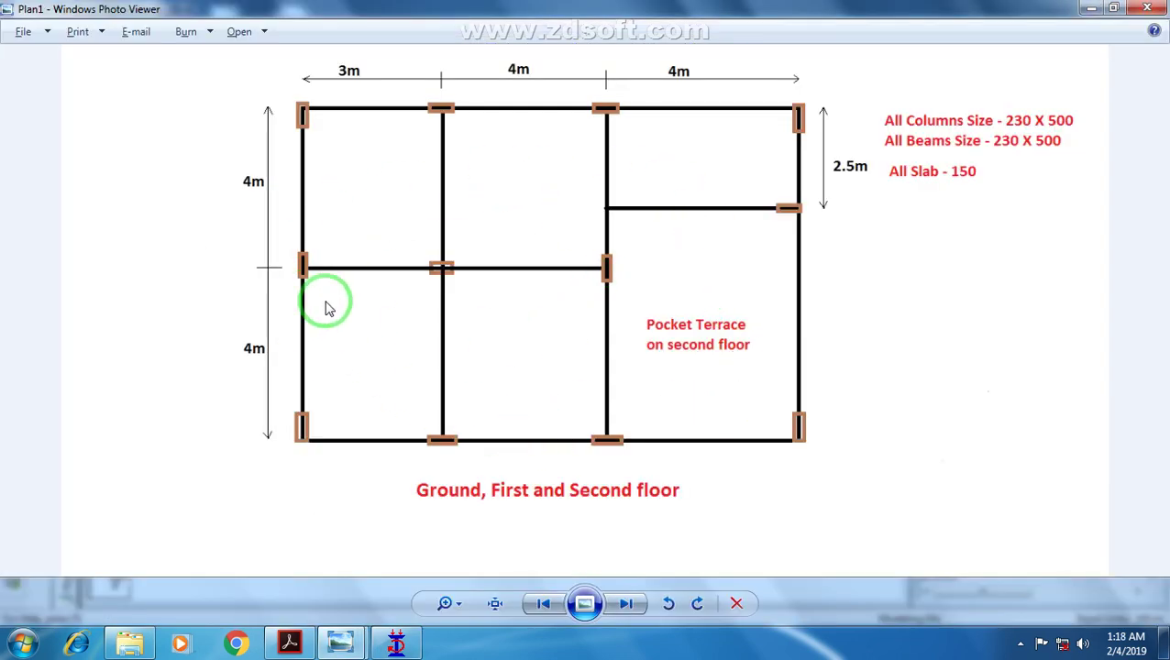
key(alt+Tab)
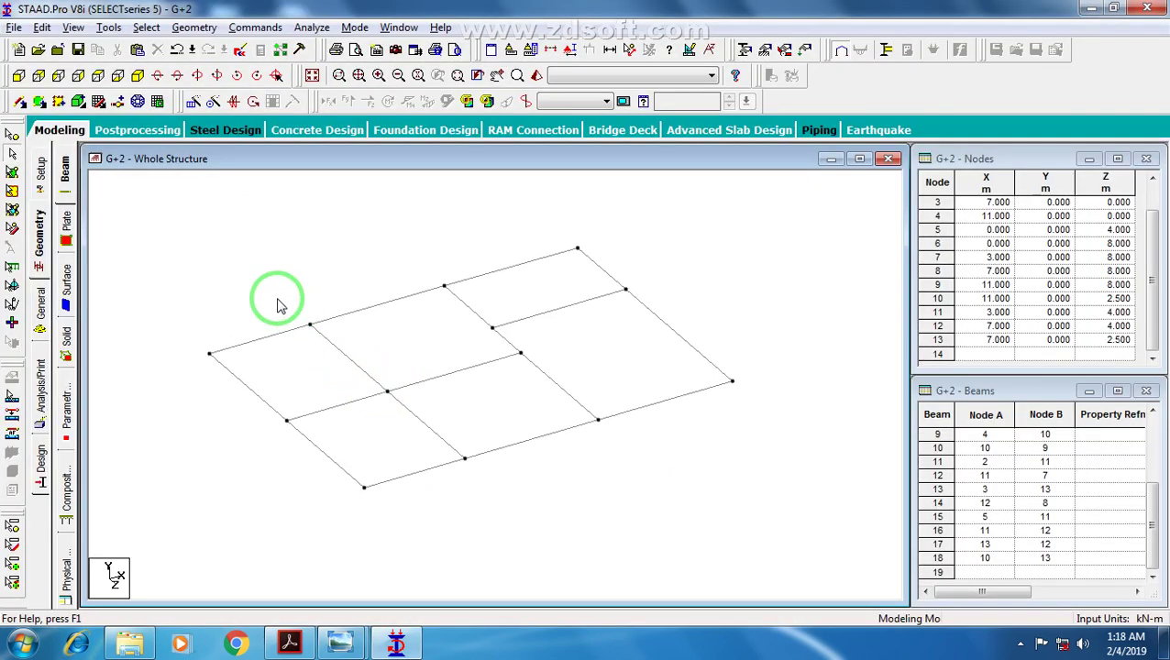
scroll(255, 309, down, 2)
drag(241, 232, 775, 541)
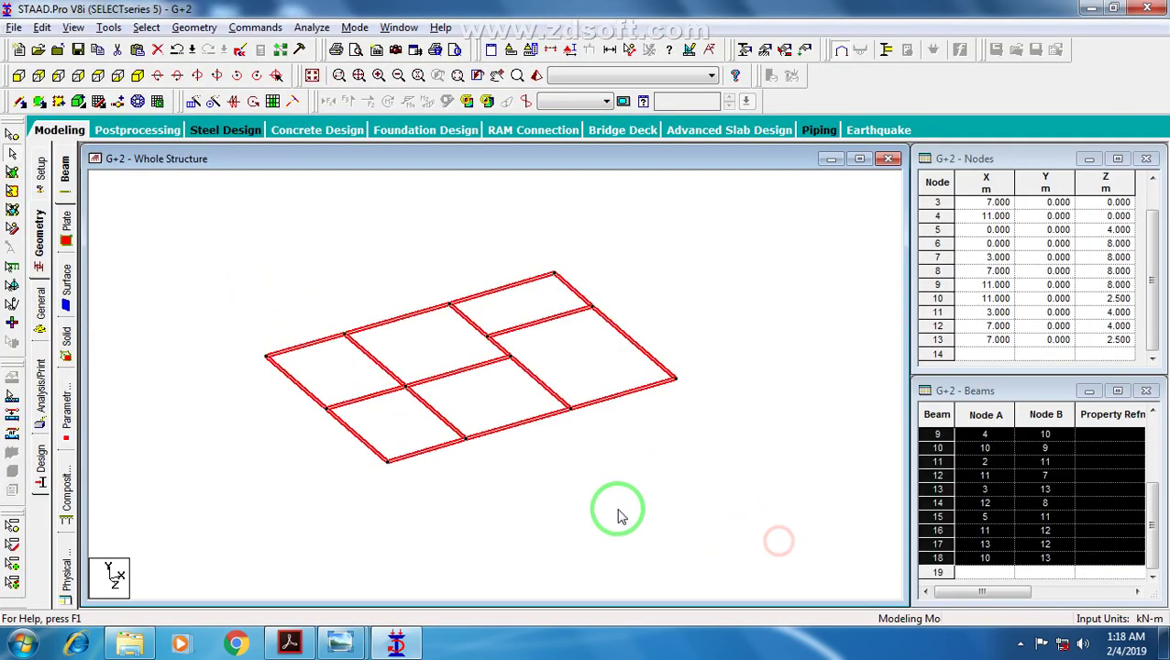
click(195, 101)
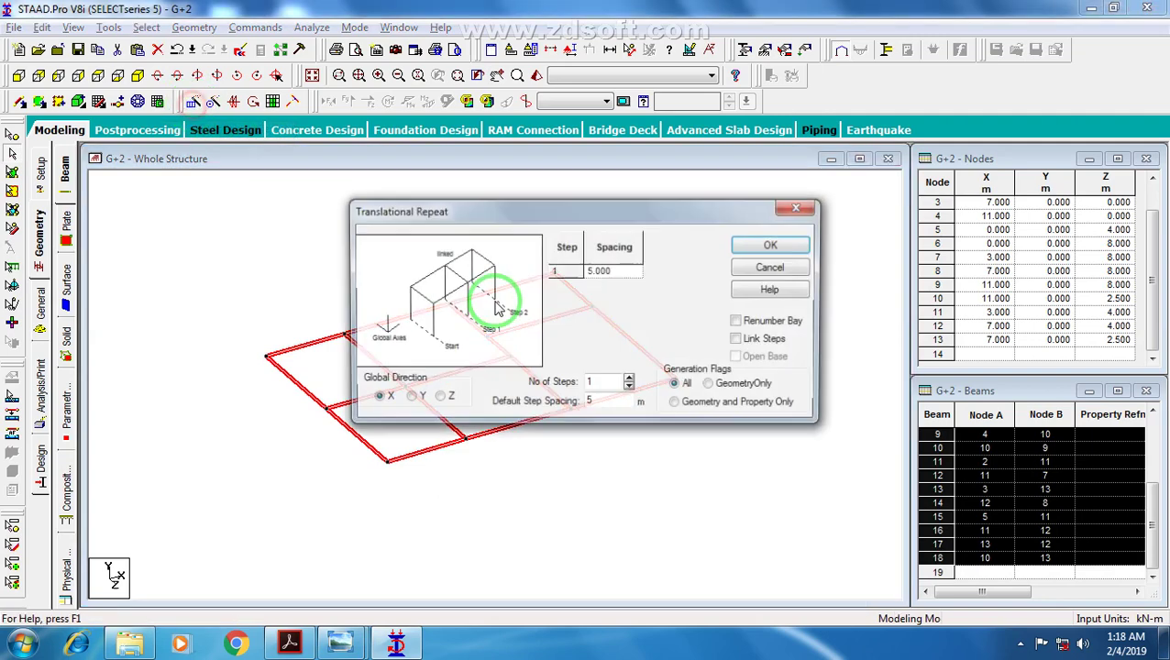
drag(533, 210, 637, 203)
key(alt+Tab)
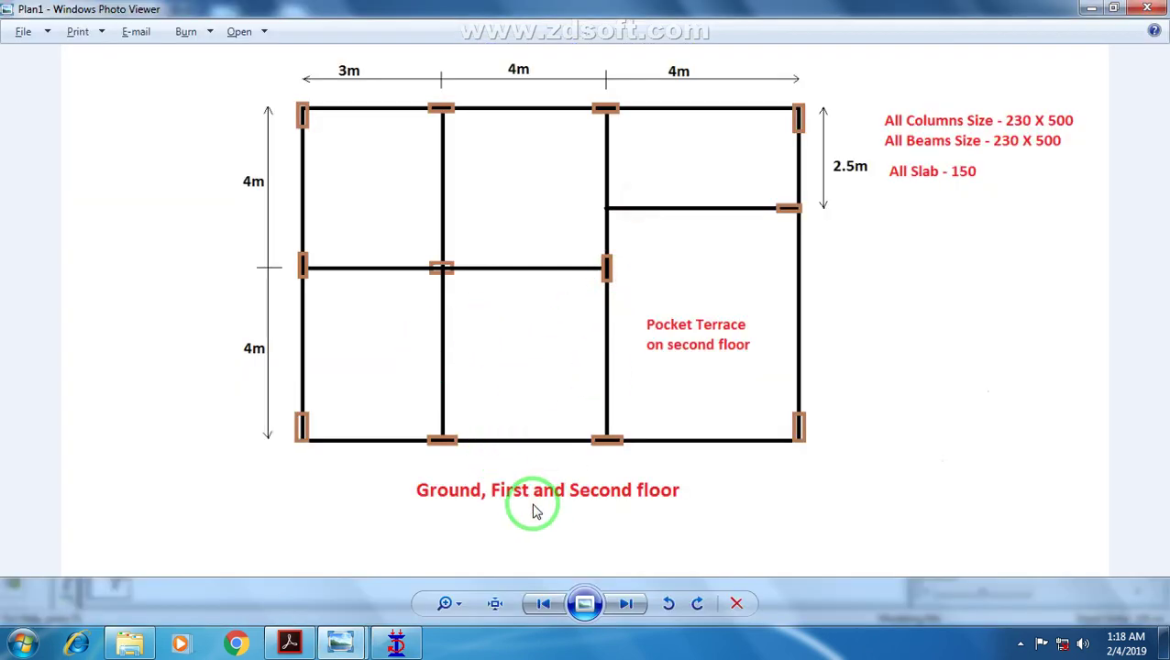
key(alt+Tab)
key(alt+Tab)
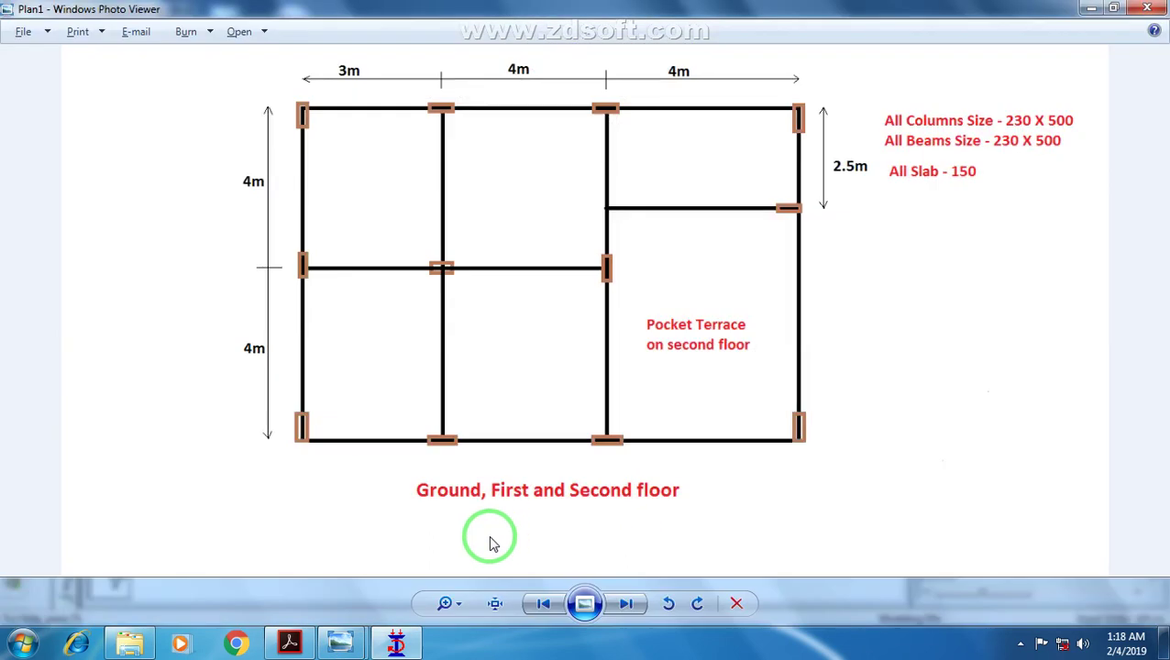
key(alt+Tab)
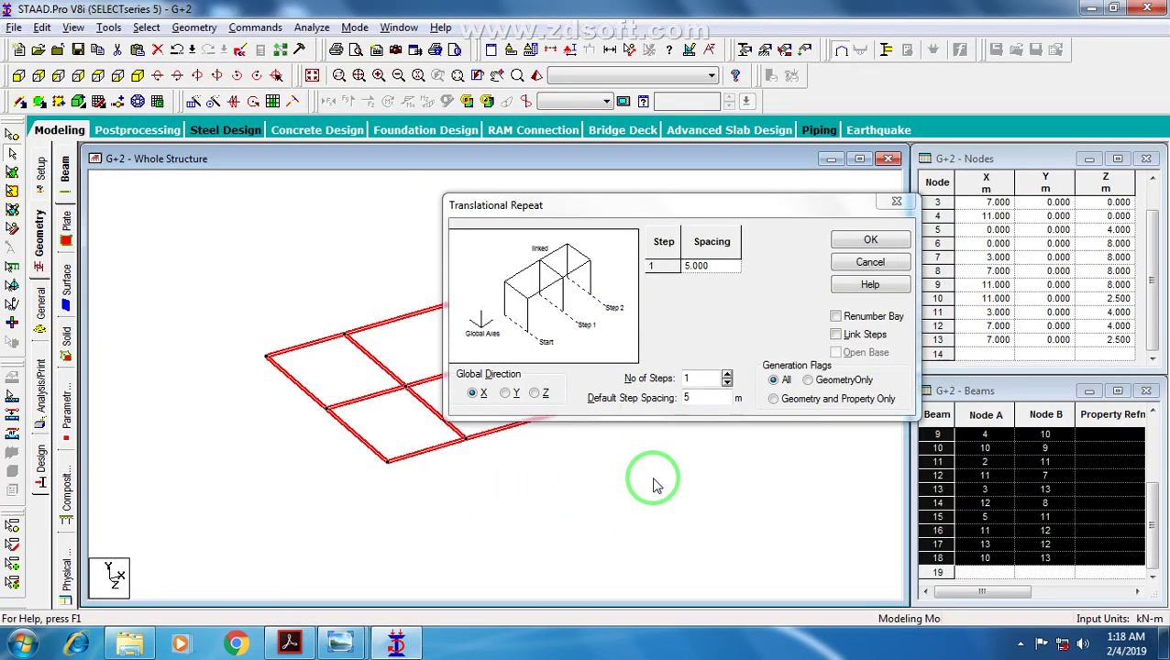
Step: Repeat the selected floor grid once in the Y direction at 3.2 m spacing, with Link Steps enabled to generate the columns
click(502, 401)
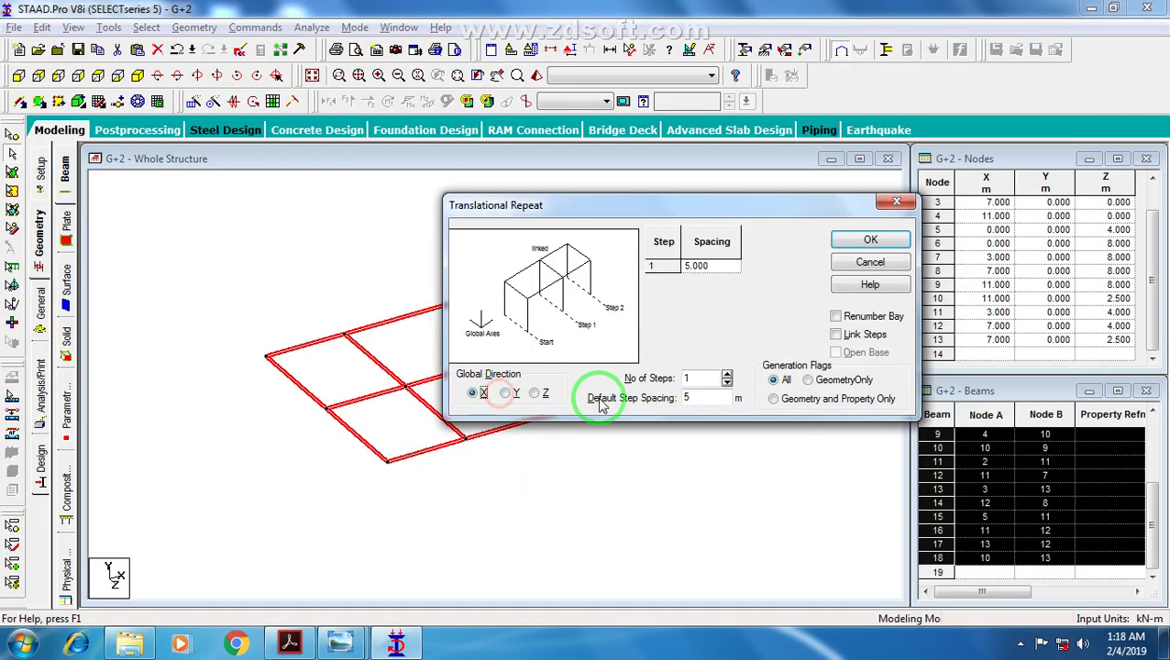
click(510, 394)
drag(711, 401, 631, 407)
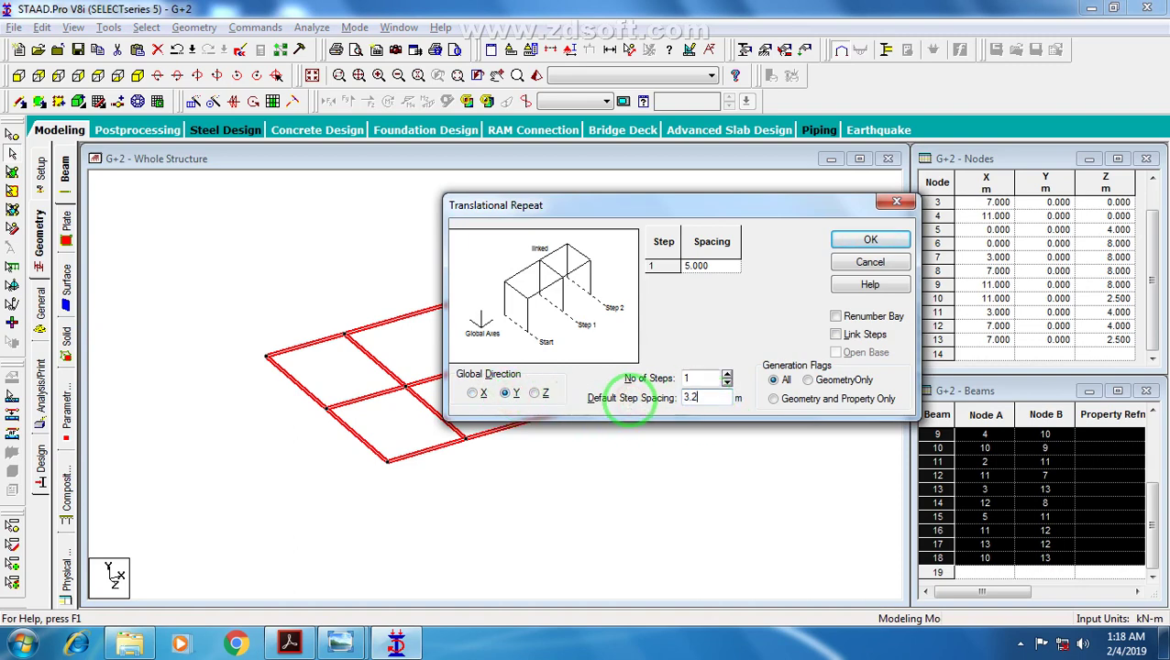
click(837, 335)
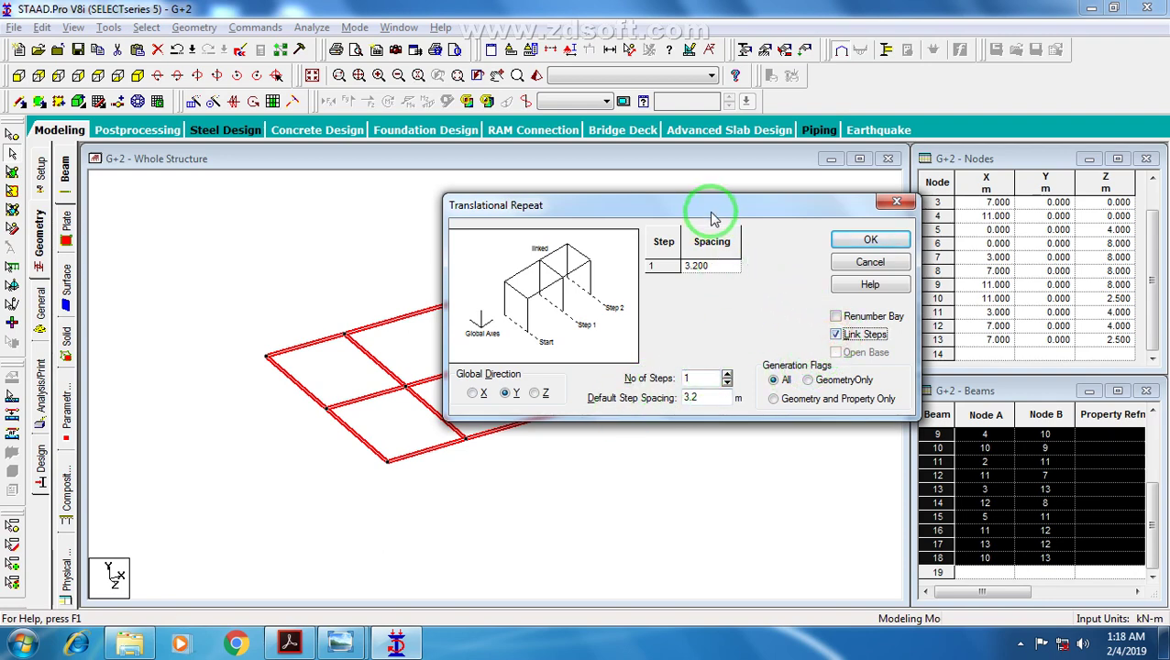
drag(708, 209, 867, 203)
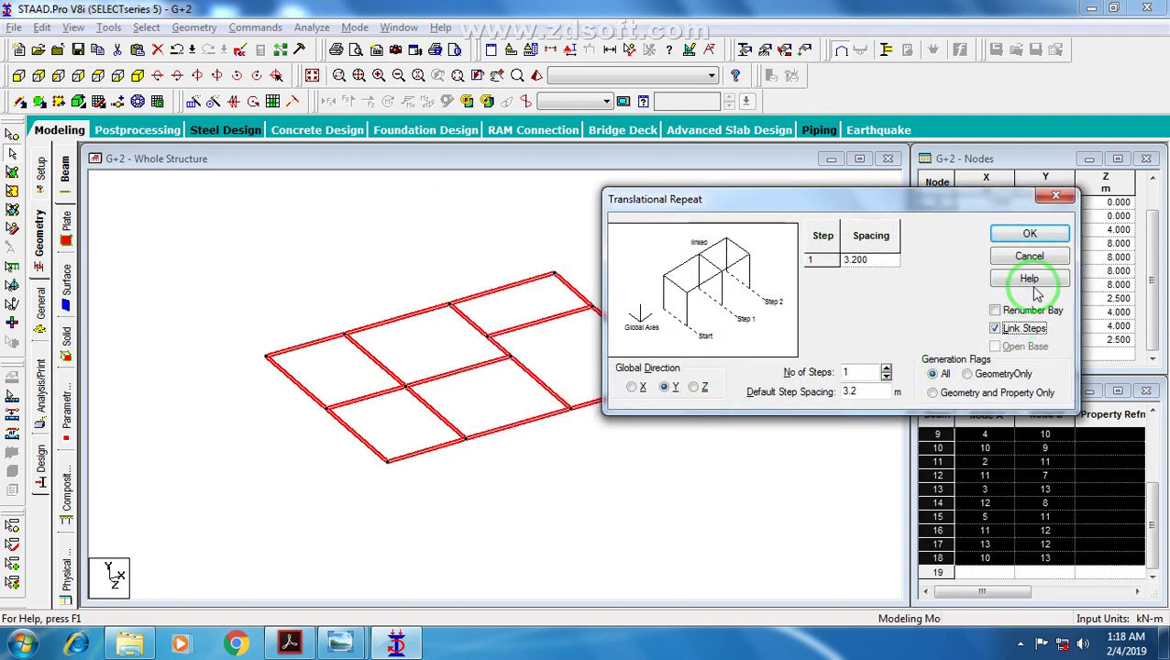
click(1031, 234)
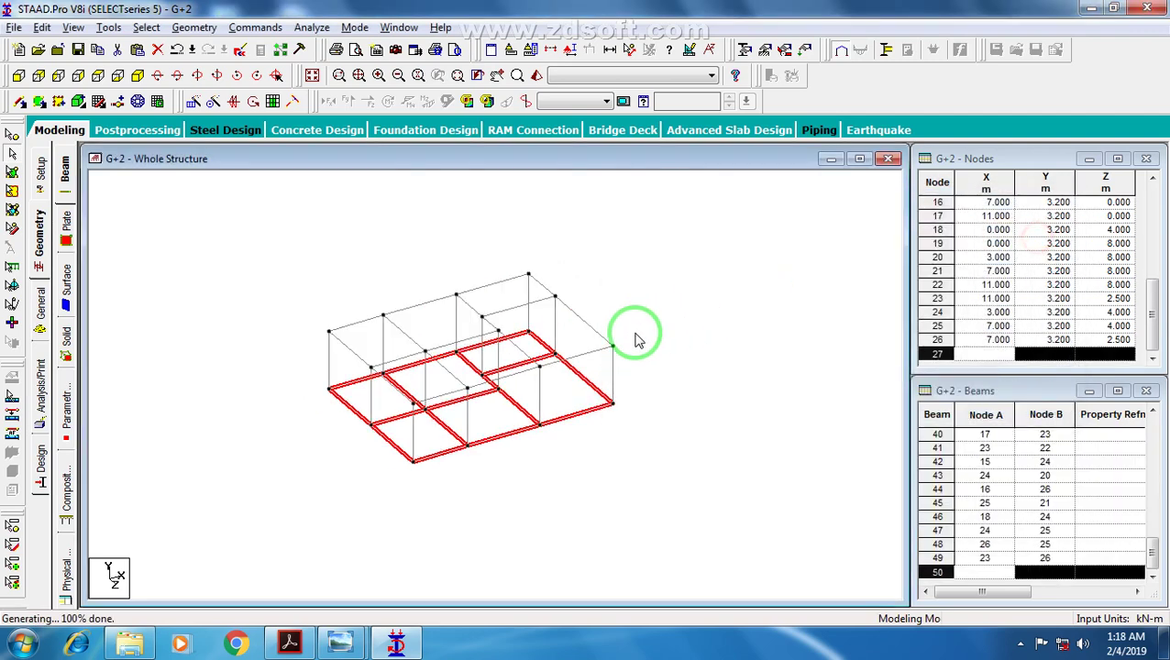
scroll(484, 435, up, 3)
scroll(484, 439, down, 7)
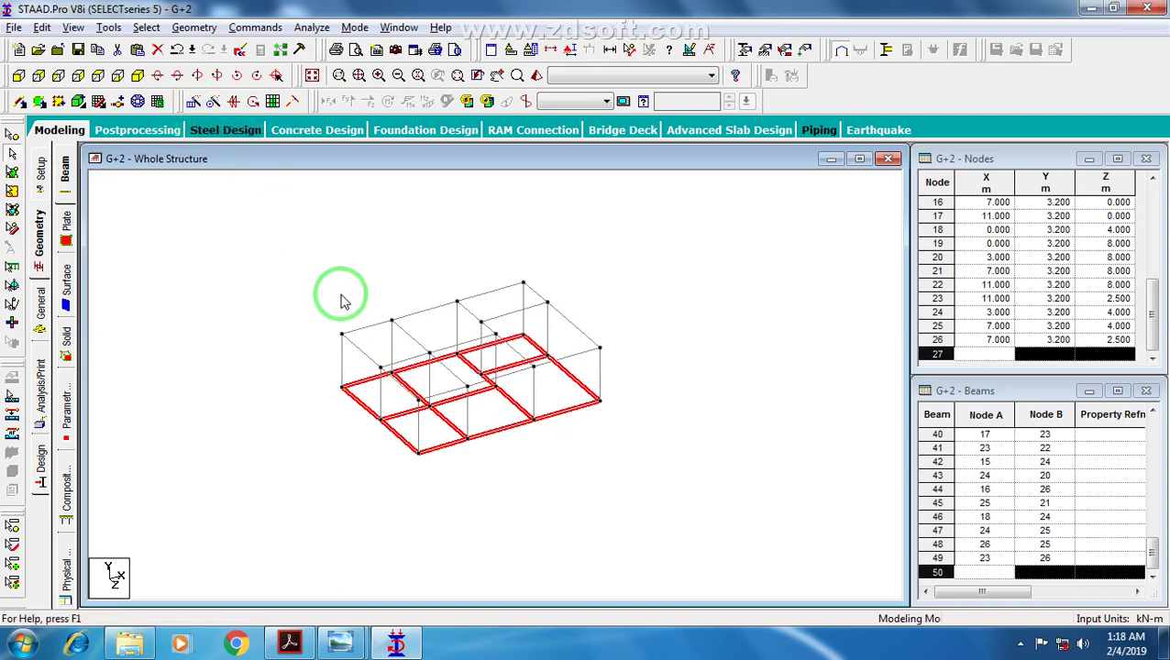
Step: Select the beams at Y = 3.2 m in the front view and repeat them in Y with two linked steps of 3.2 m
click(18, 77)
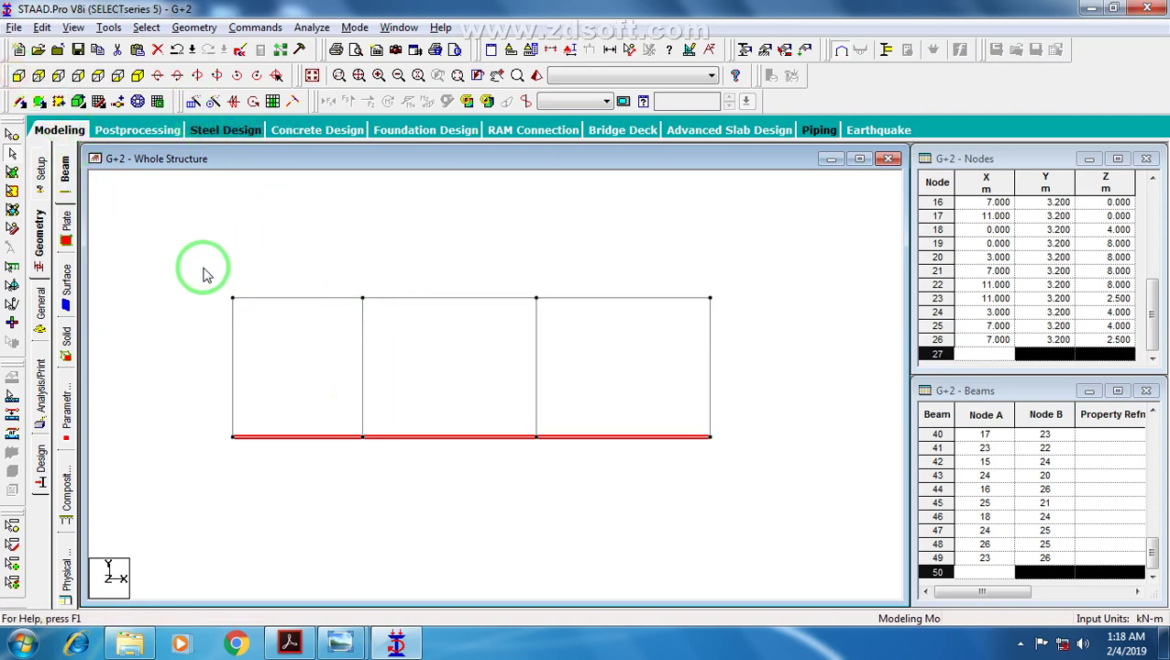
drag(203, 266, 754, 327)
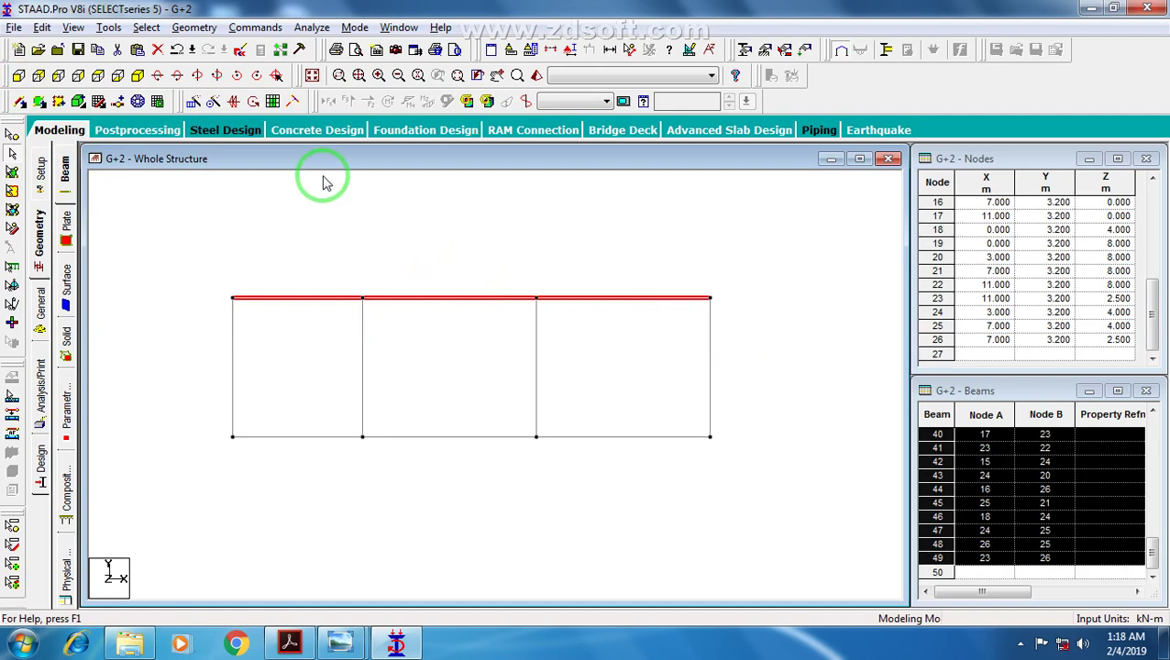
click(195, 104)
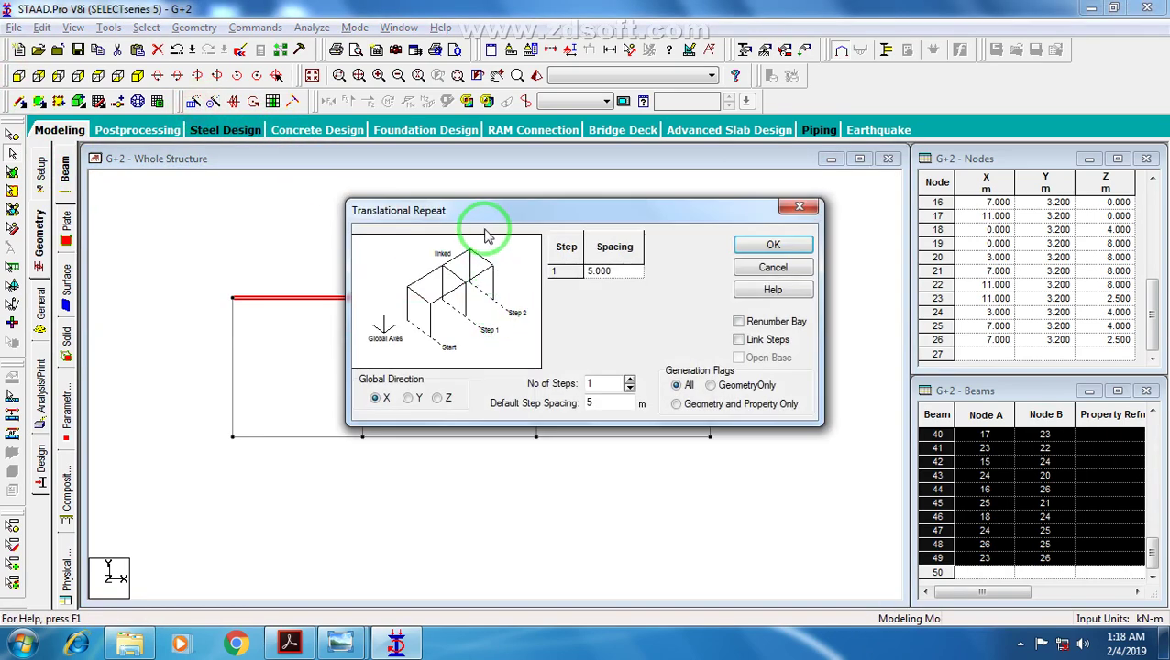
click(426, 400)
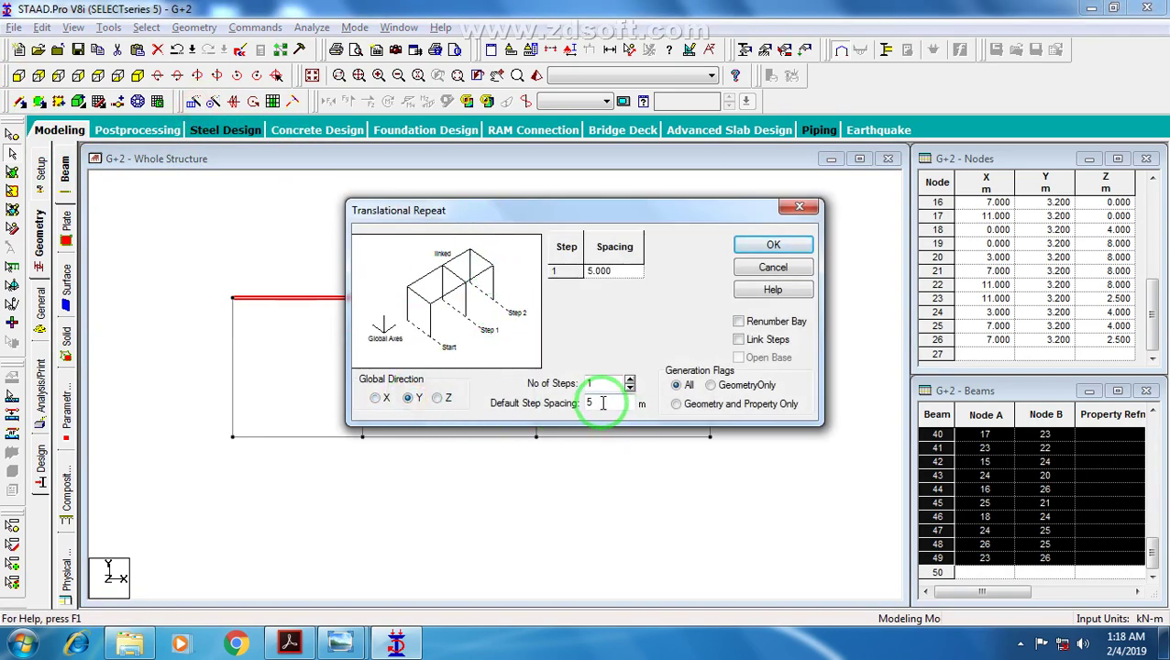
click(736, 361)
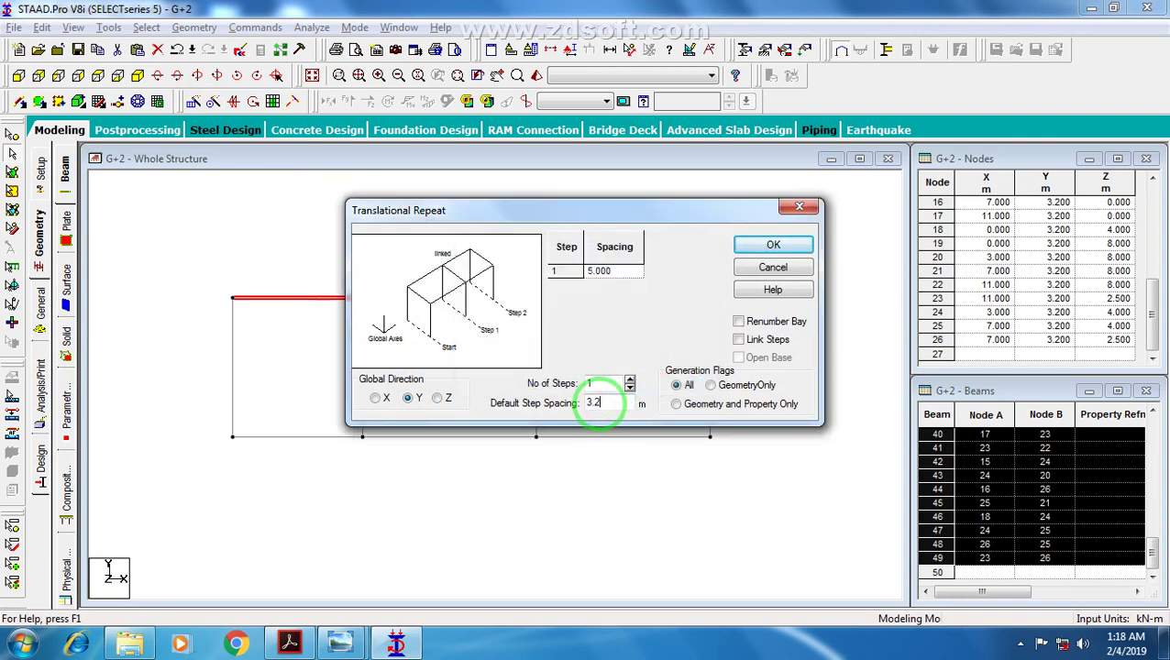
drag(587, 225, 711, 227)
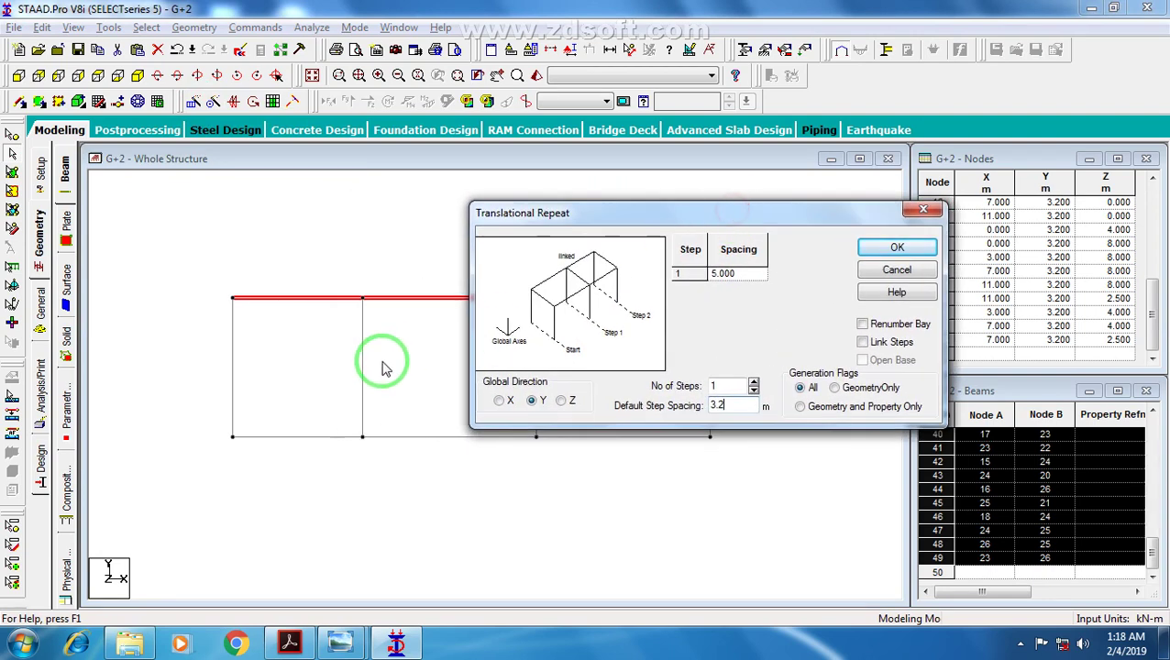
click(384, 363)
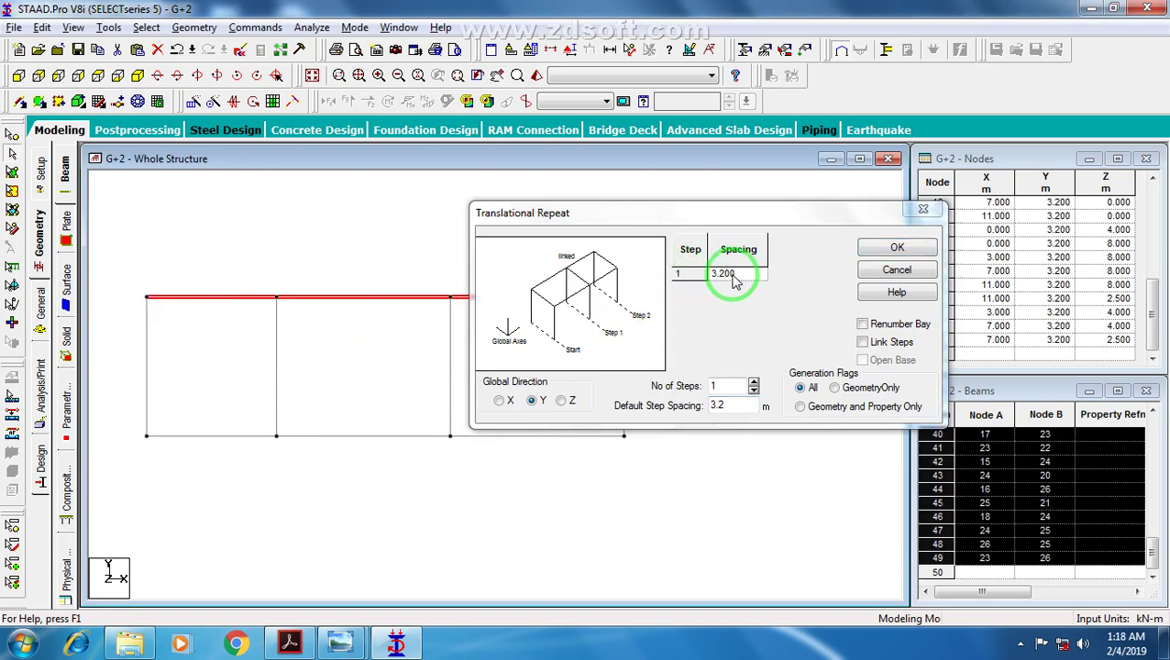
drag(733, 386, 693, 393)
text(2)
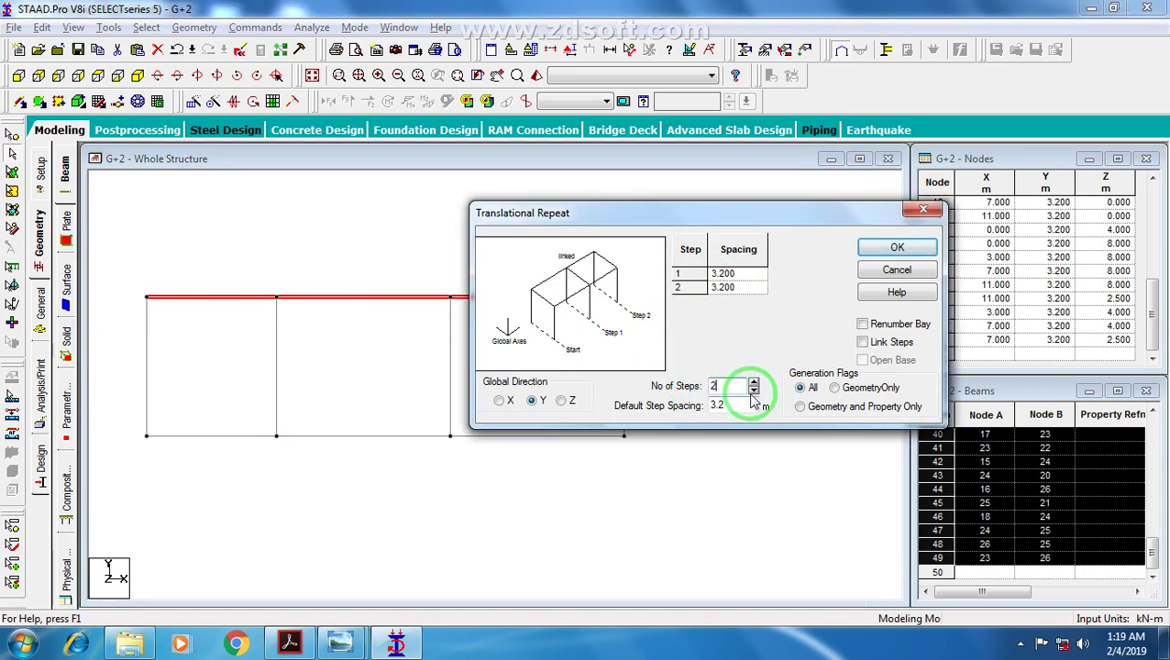
click(888, 348)
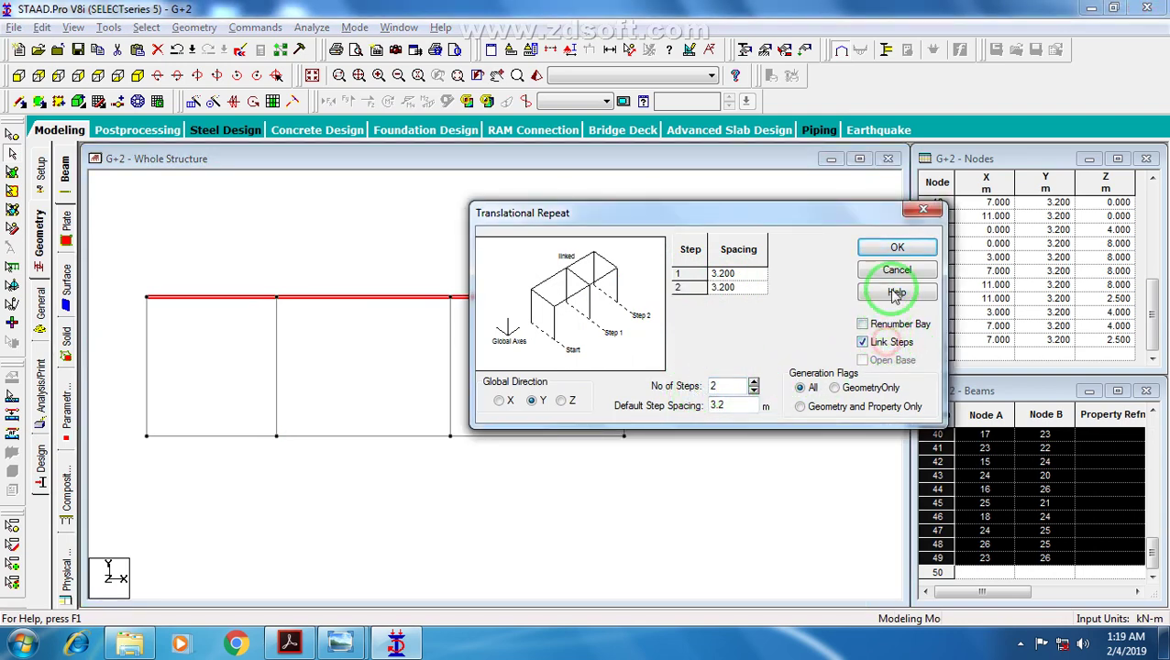
click(898, 250)
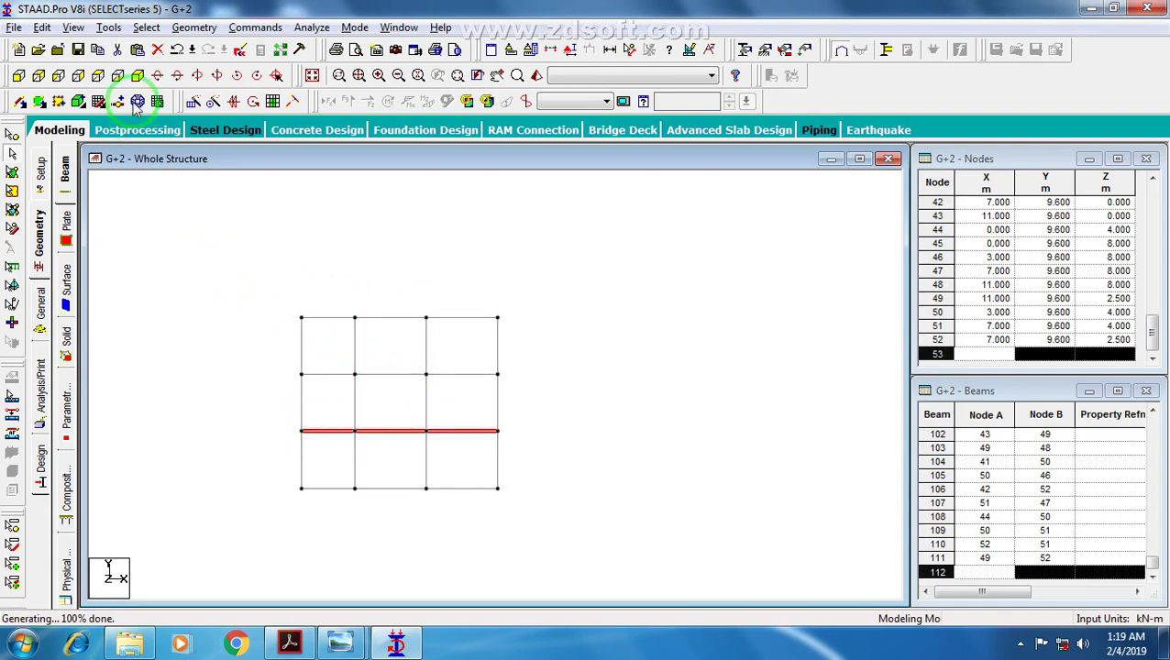
Step: Check the pocket terrace on Plan1, then delete the two beams and column meeting at X = 11, Y = 9.6, Z = 8 m, including the orphan node
click(136, 74)
click(674, 396)
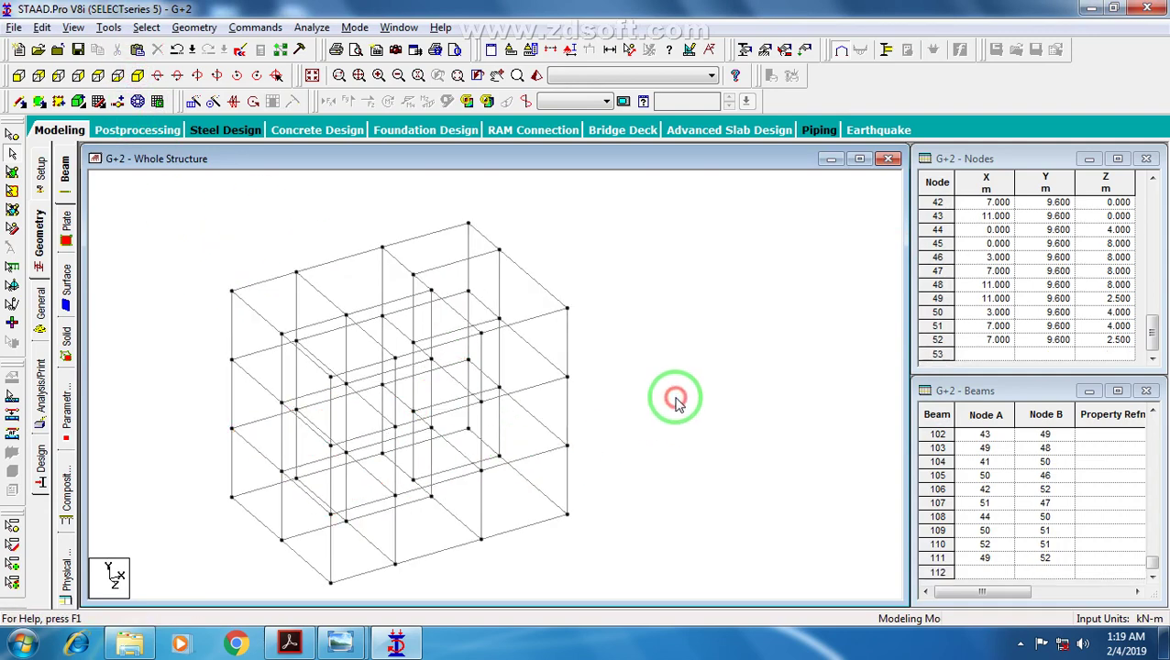
key(alt+Tab)
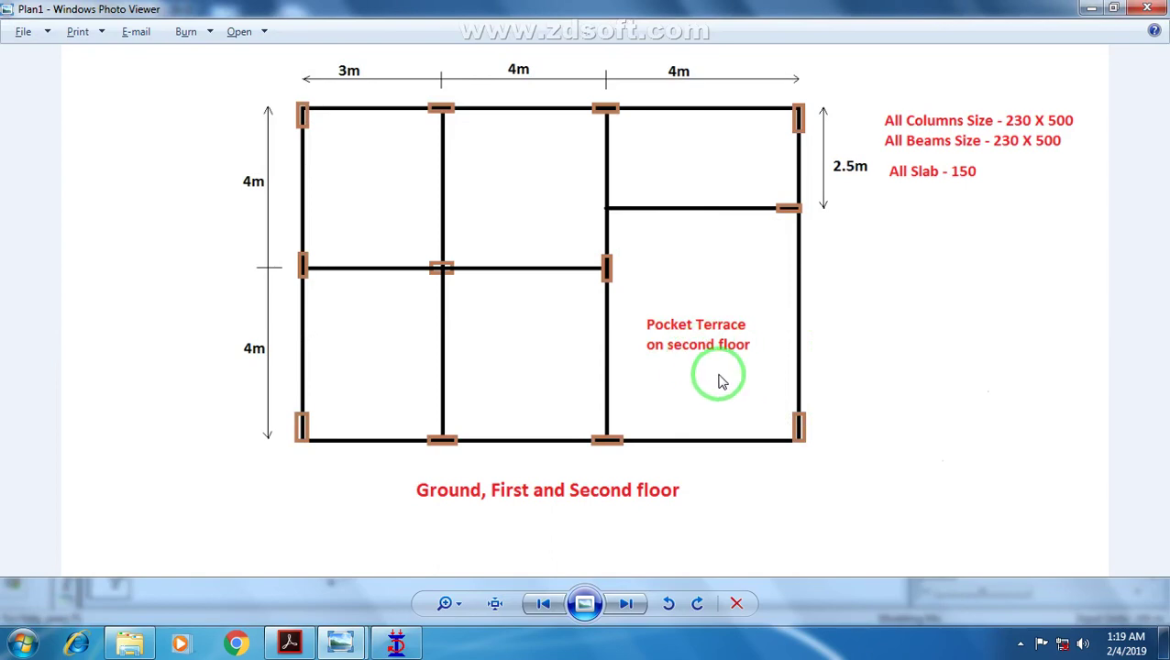
key(alt+Tab)
click(564, 313)
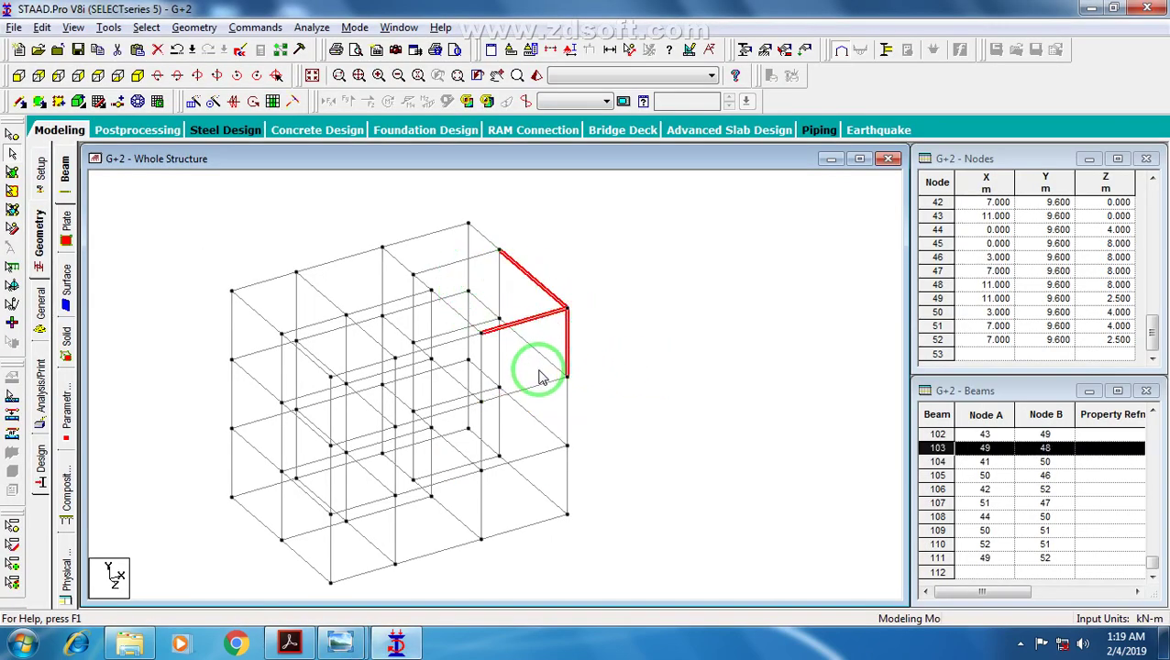
key(Delete)
key(Return)
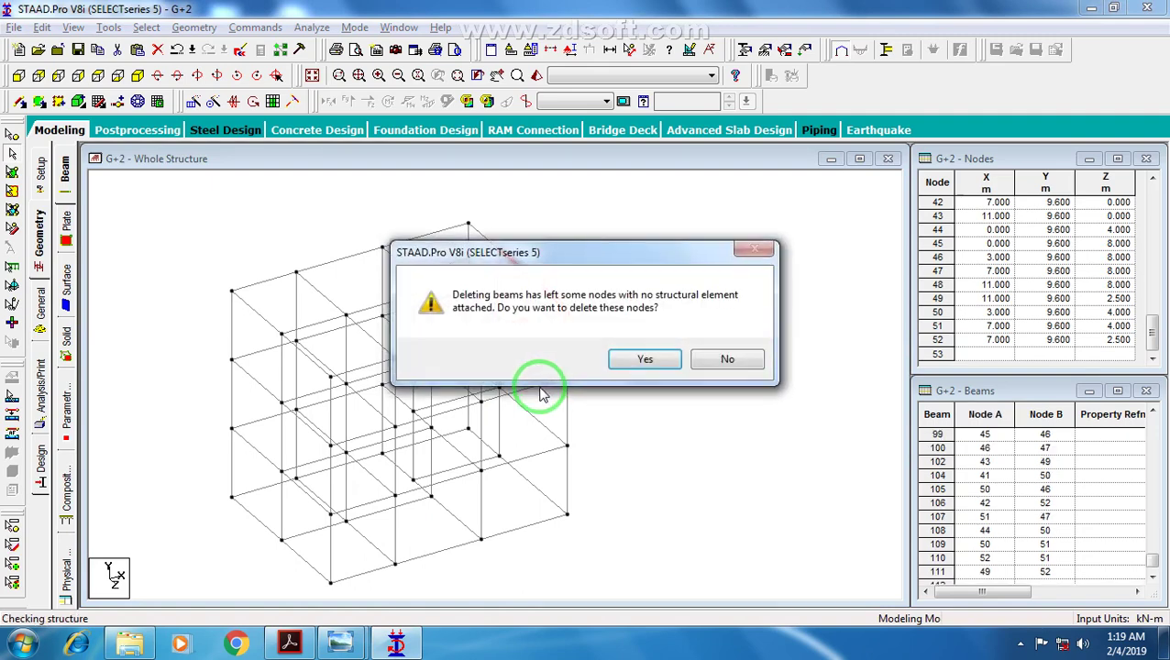
key(Return)
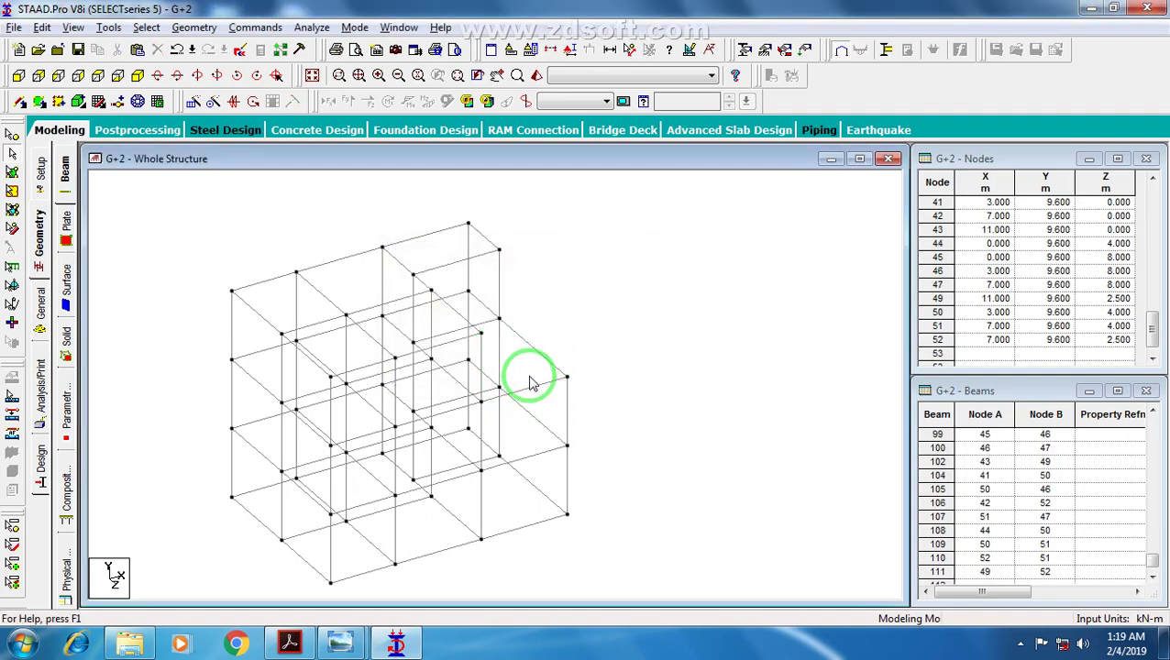
Step: Repeat the four roof-level beams around the 2.5 m deep bay once in Y at 3 m spacing, with linked steps
scroll(515, 395, up, 1)
mouse_move(493, 368)
middle_down()
mouse_move(511, 336)
mouse_move(502, 384)
middle_up()
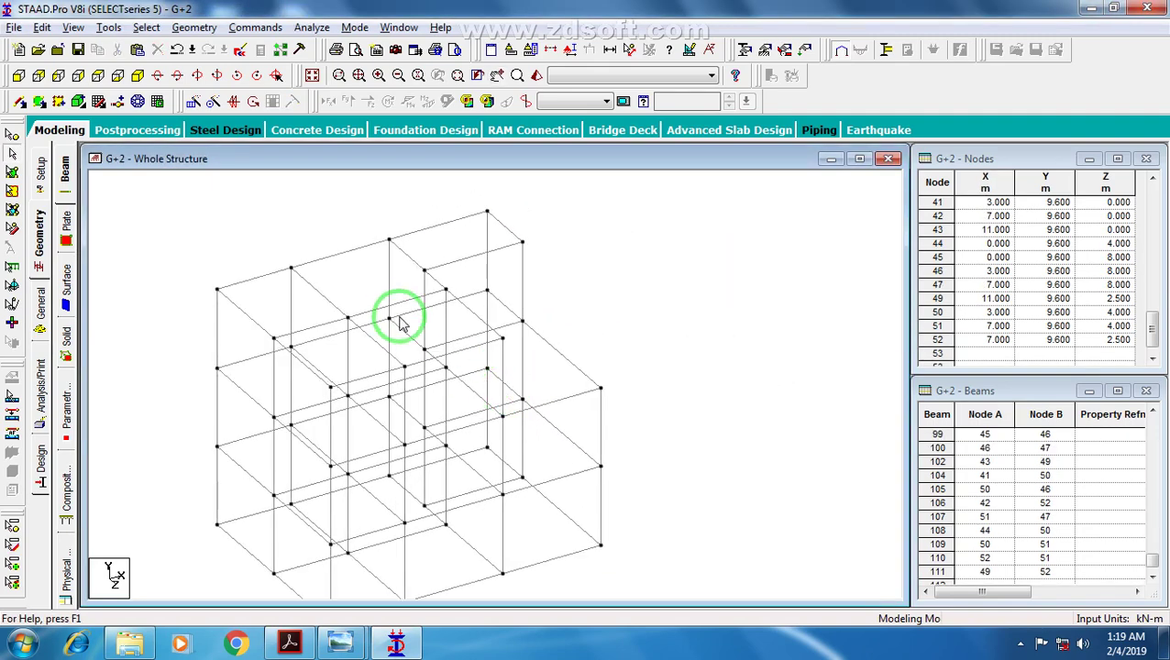
middle_drag(461, 307, 463, 333)
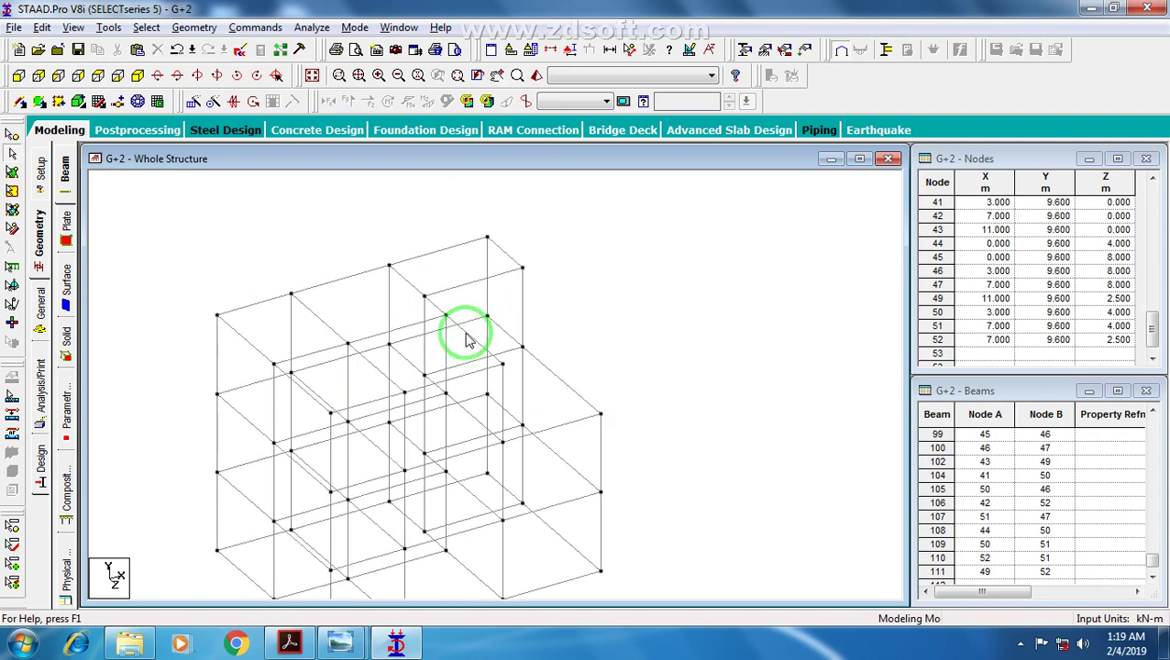
click(404, 281)
ctrl+click(465, 283)
ctrl+click(501, 255)
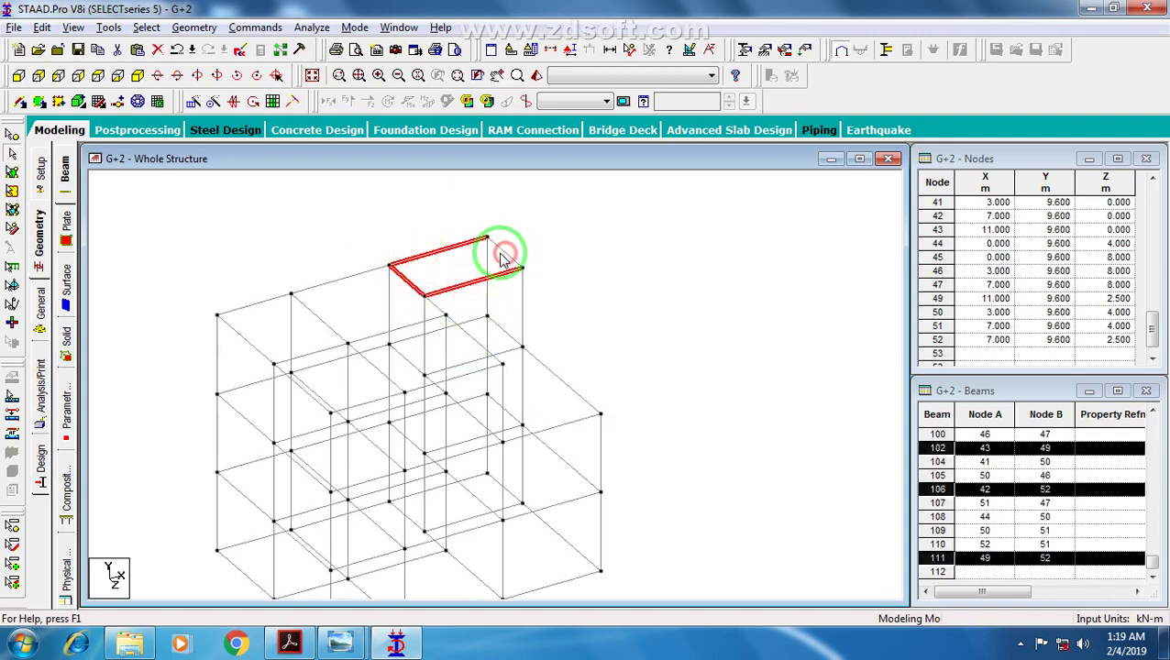
click(194, 101)
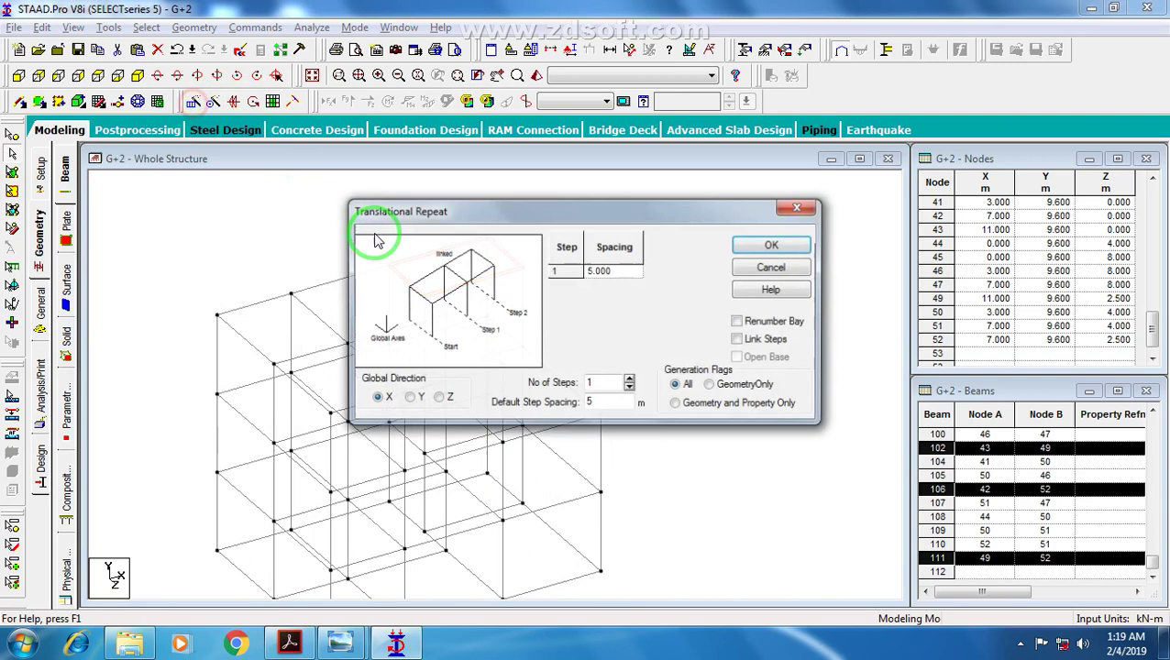
click(410, 397)
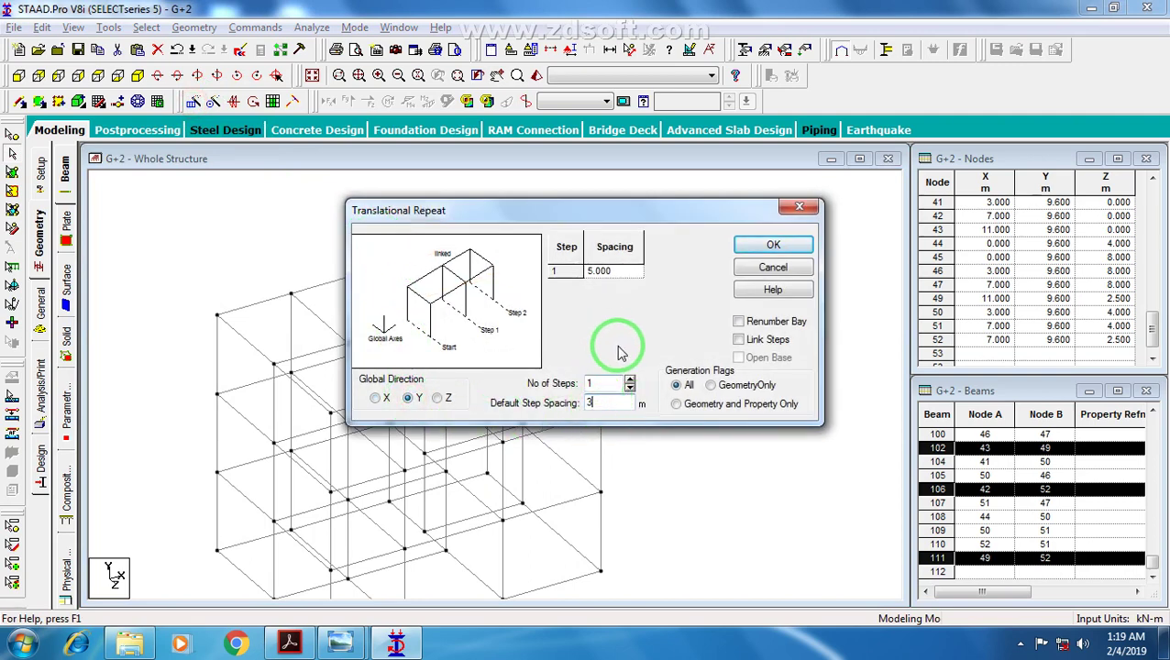
click(773, 248)
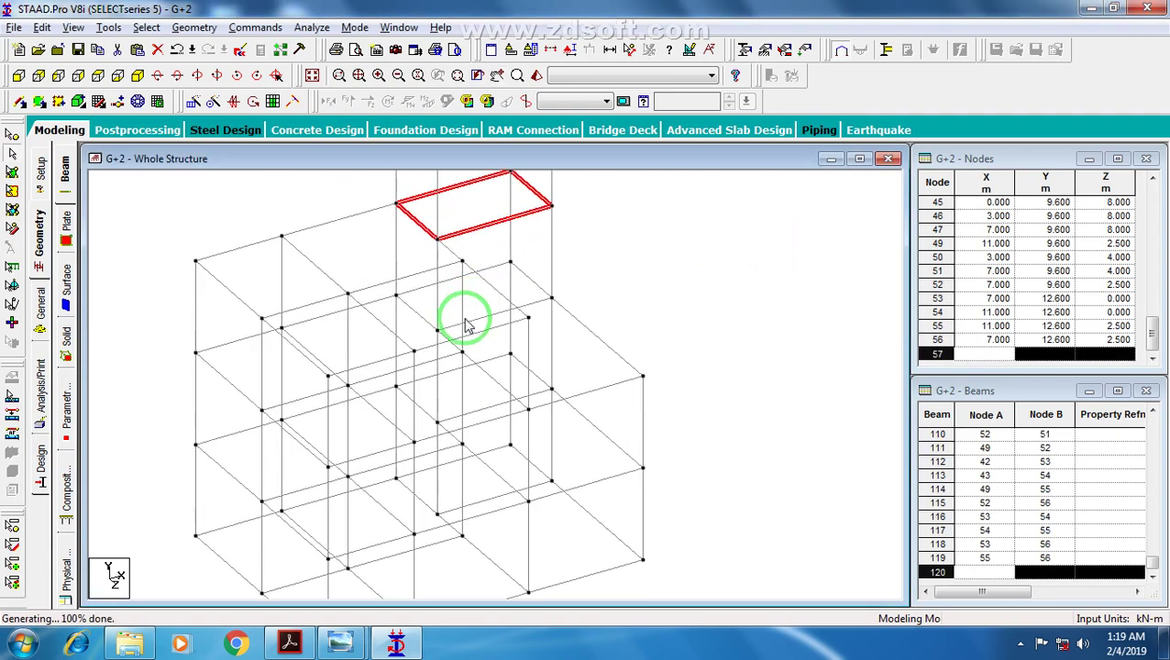
scroll(465, 332, up, 3)
scroll(465, 376, down, 8)
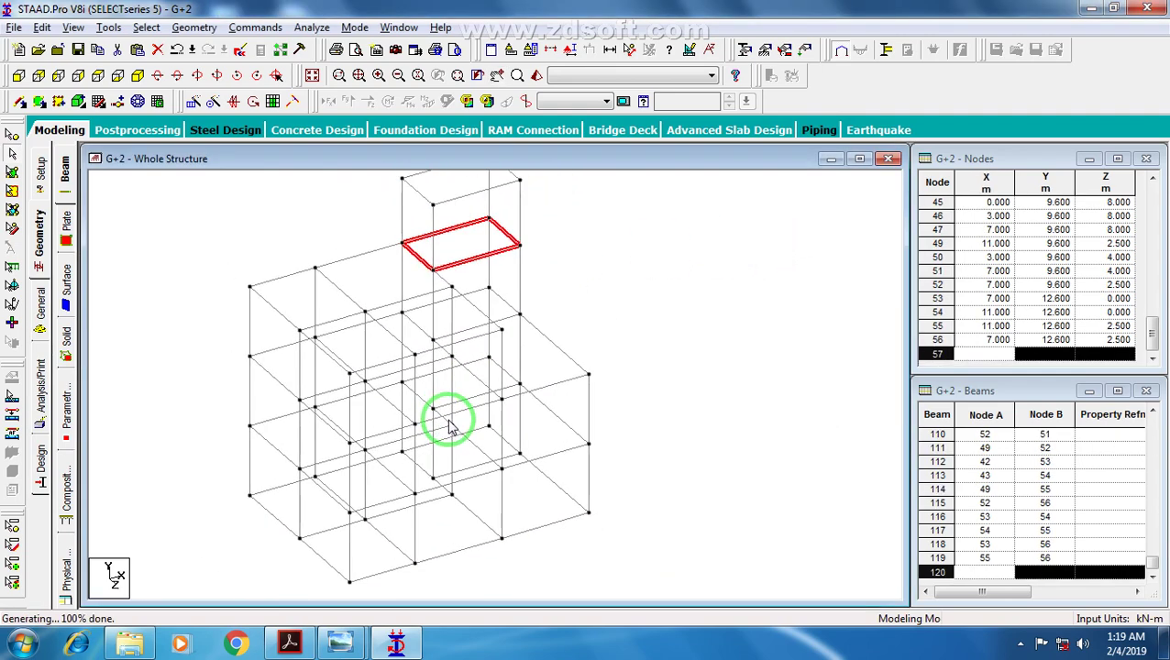
Step: Check the beam junction at X = 7, Z = 2.5 m on Plan1, then delete the three columns under it below Y = 9.6 m
scroll(450, 427, down, 2)
scroll(449, 427, up, 5)
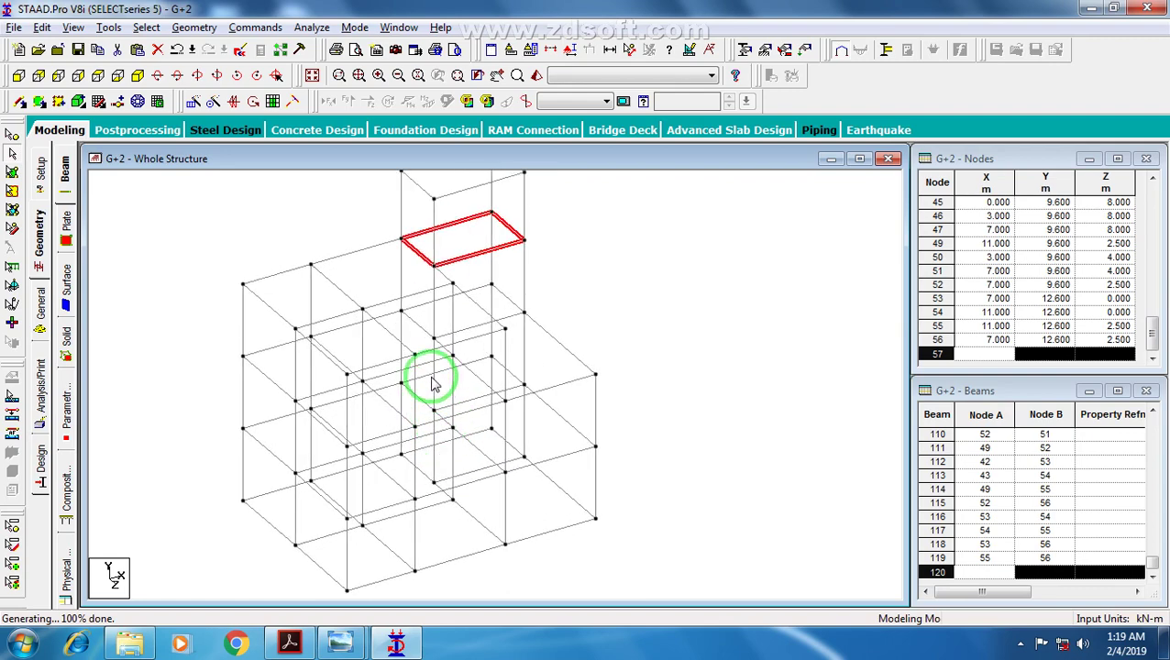
scroll(461, 380, up, 6)
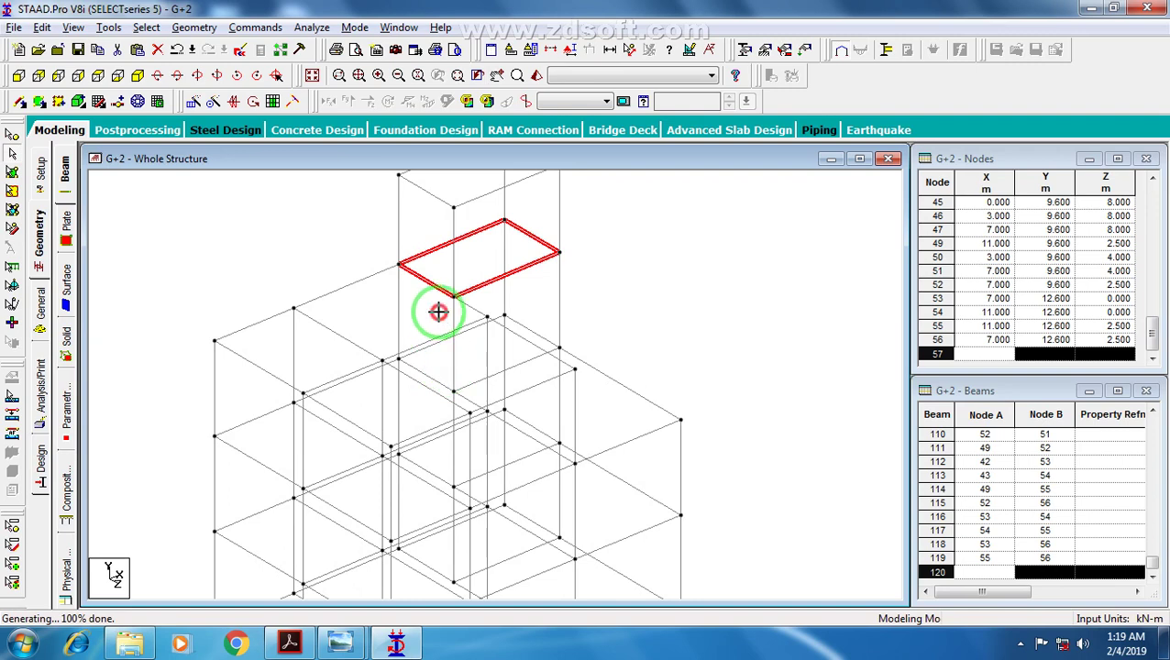
click(439, 311)
click(448, 266)
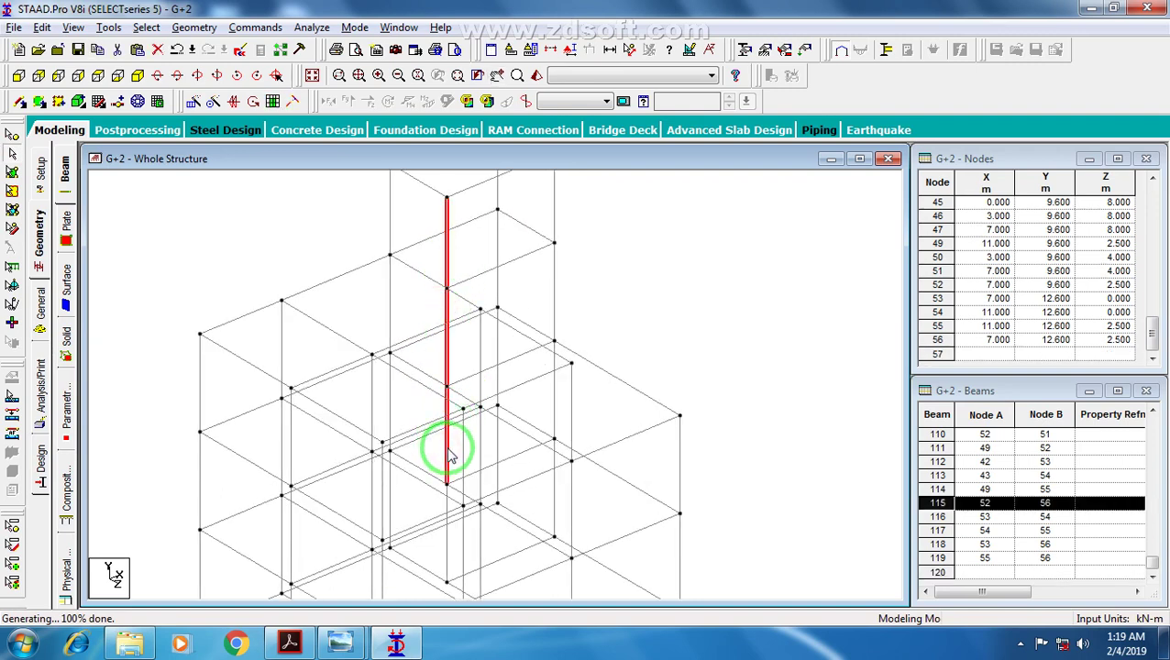
key(alt+Tab)
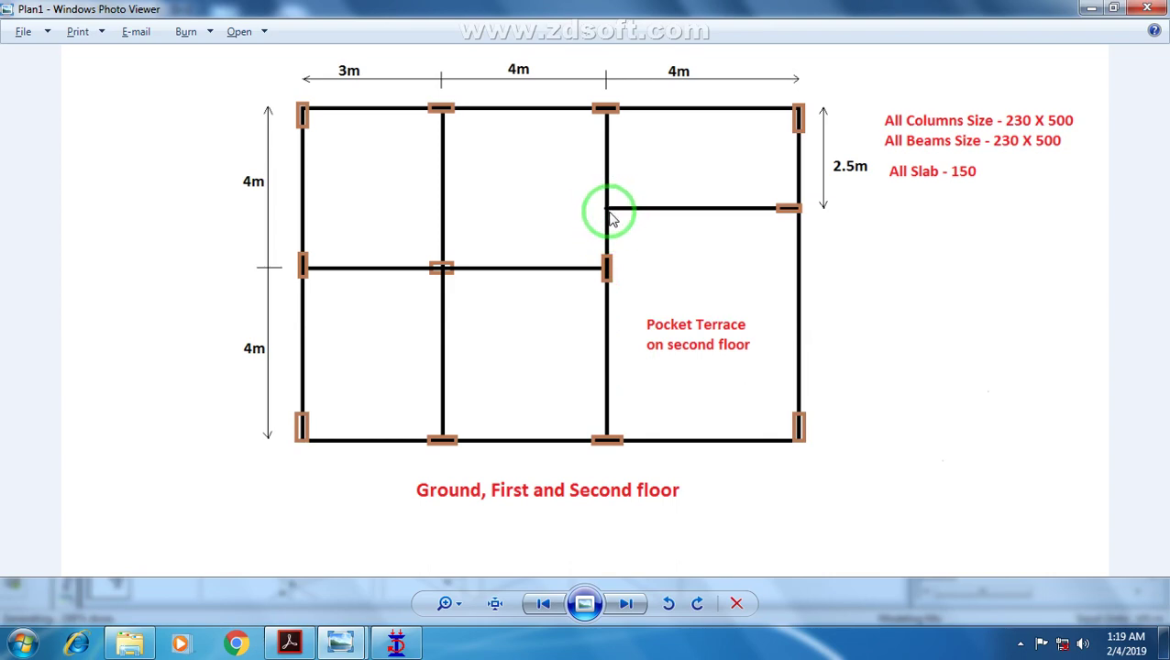
key(alt+Tab)
middle_drag(447, 293, 465, 332)
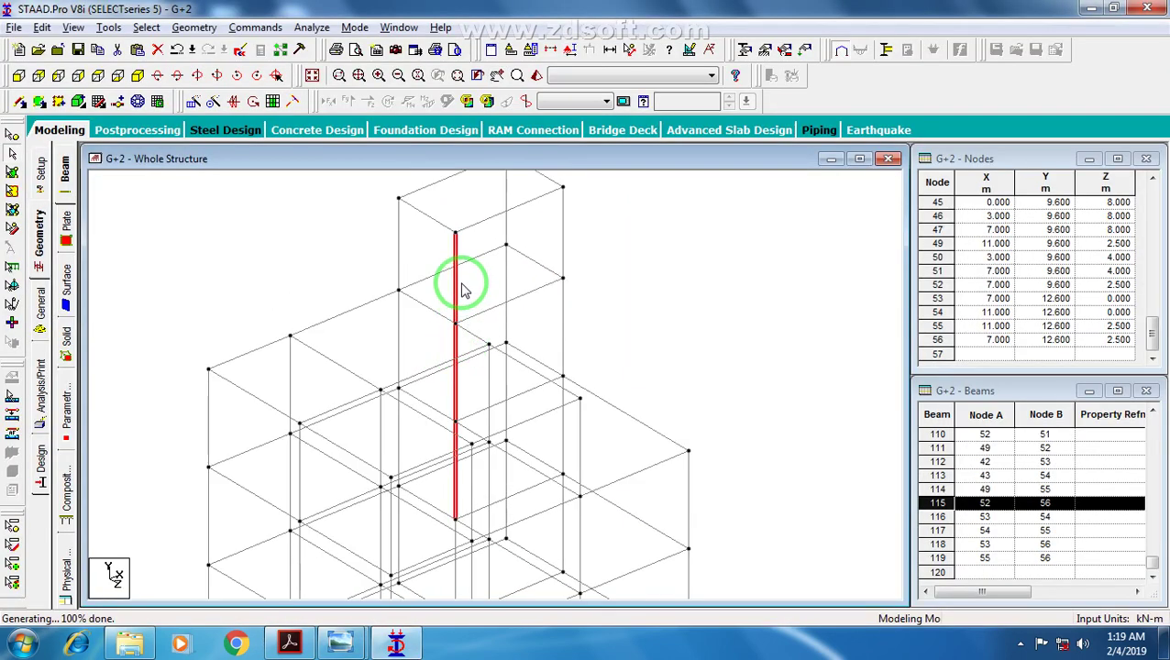
click(463, 289)
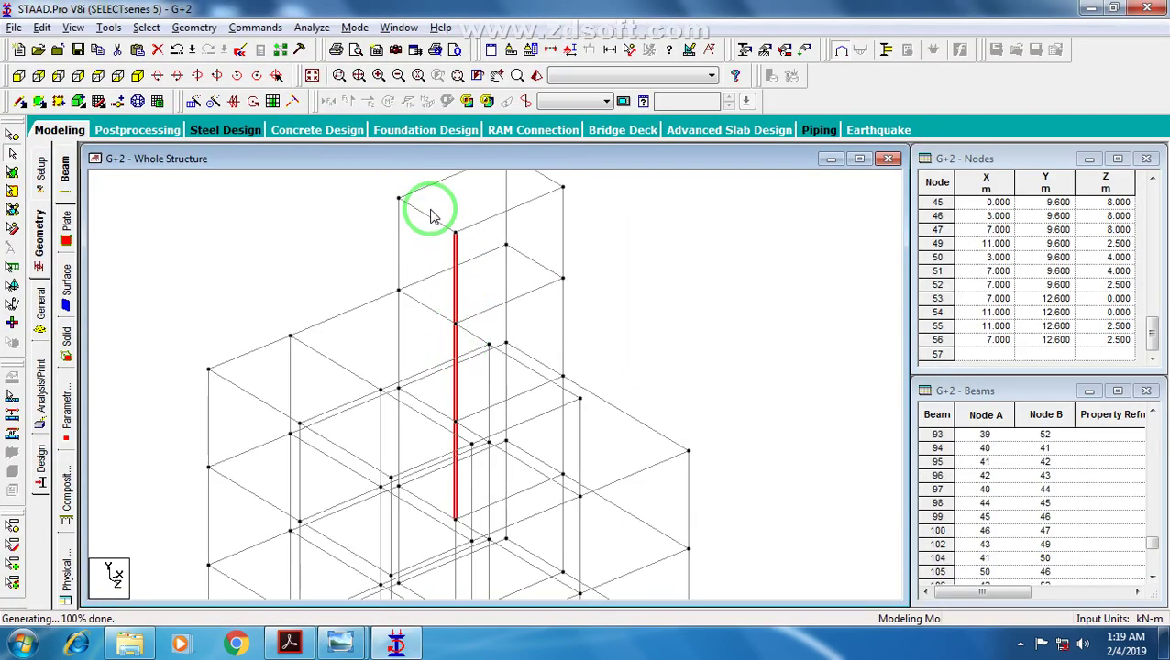
middle_drag(456, 363, 452, 273)
middle_drag(463, 396, 464, 313)
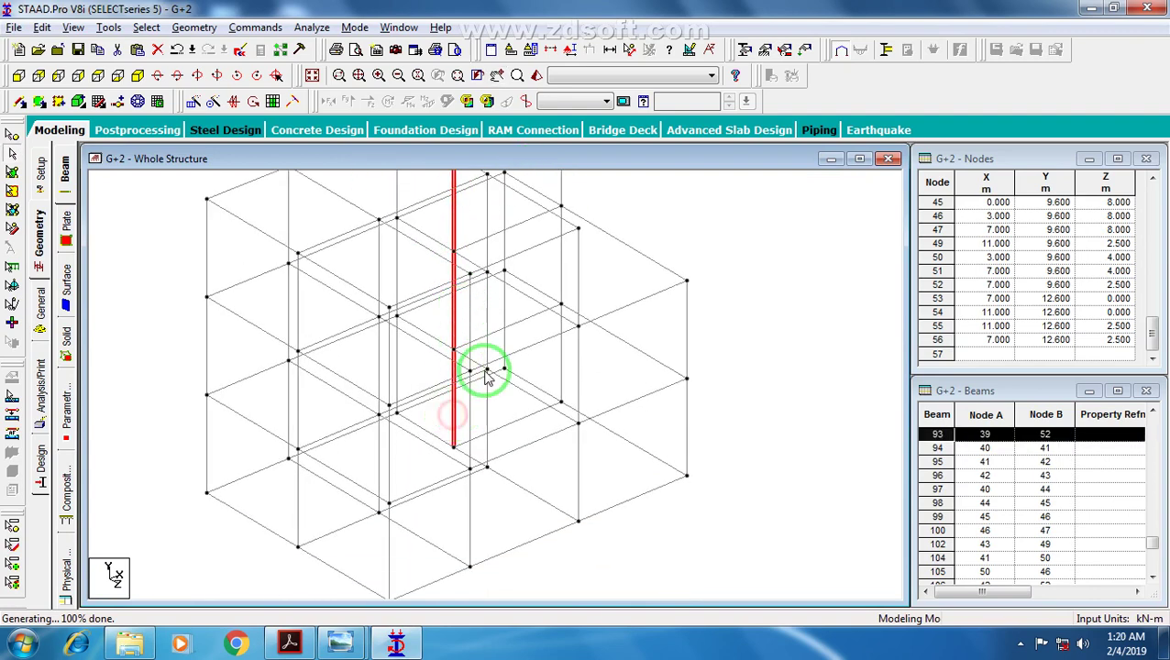
middle_drag(484, 365, 470, 424)
key(Delete)
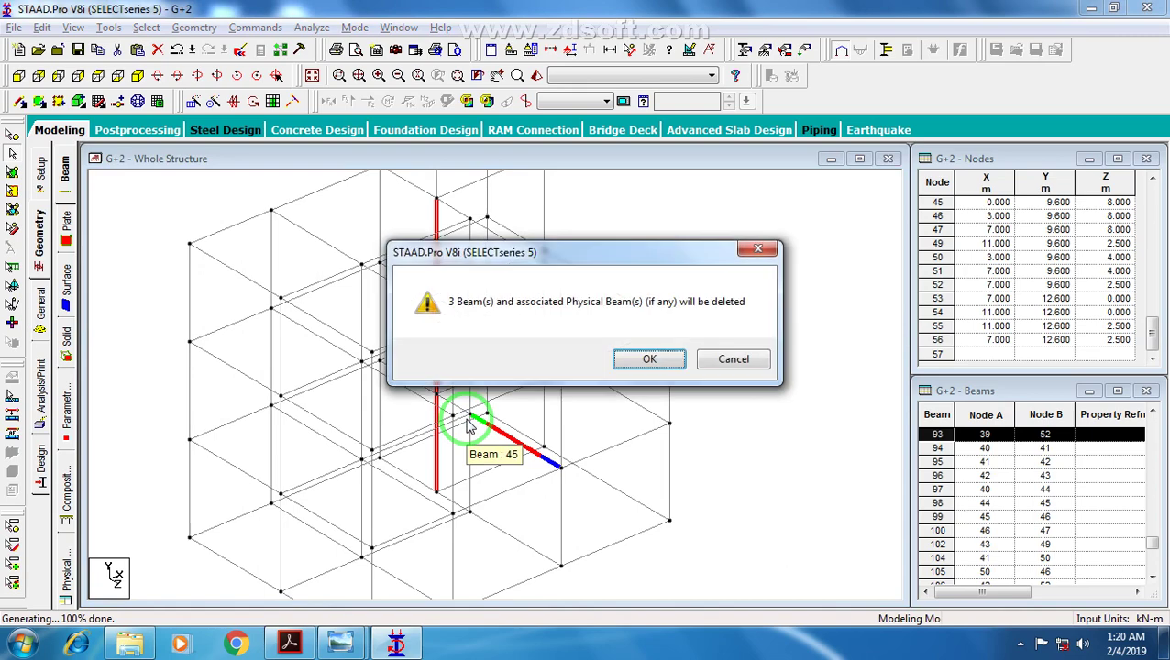
key(Return)
scroll(456, 443, down, 2)
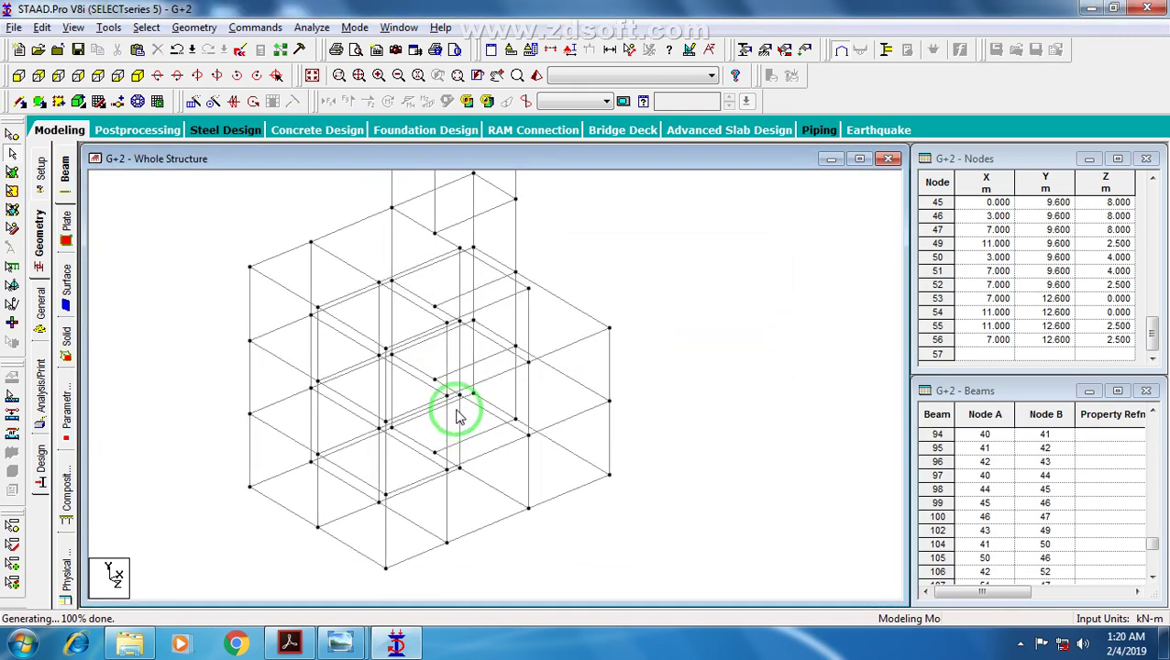
Step: Open the 3D rendered view of the frame and inspect it from several angles
middle_drag(456, 390, 469, 419)
scroll(480, 438, down, 2)
scroll(482, 439, down, 1)
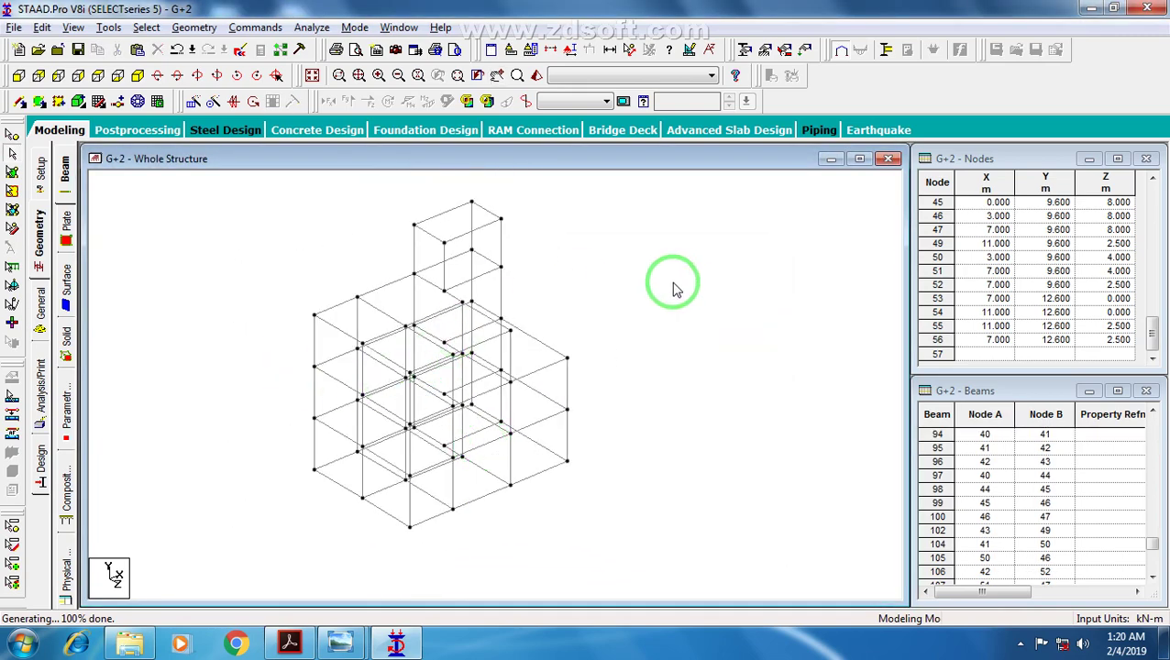
click(680, 279)
click(485, 322)
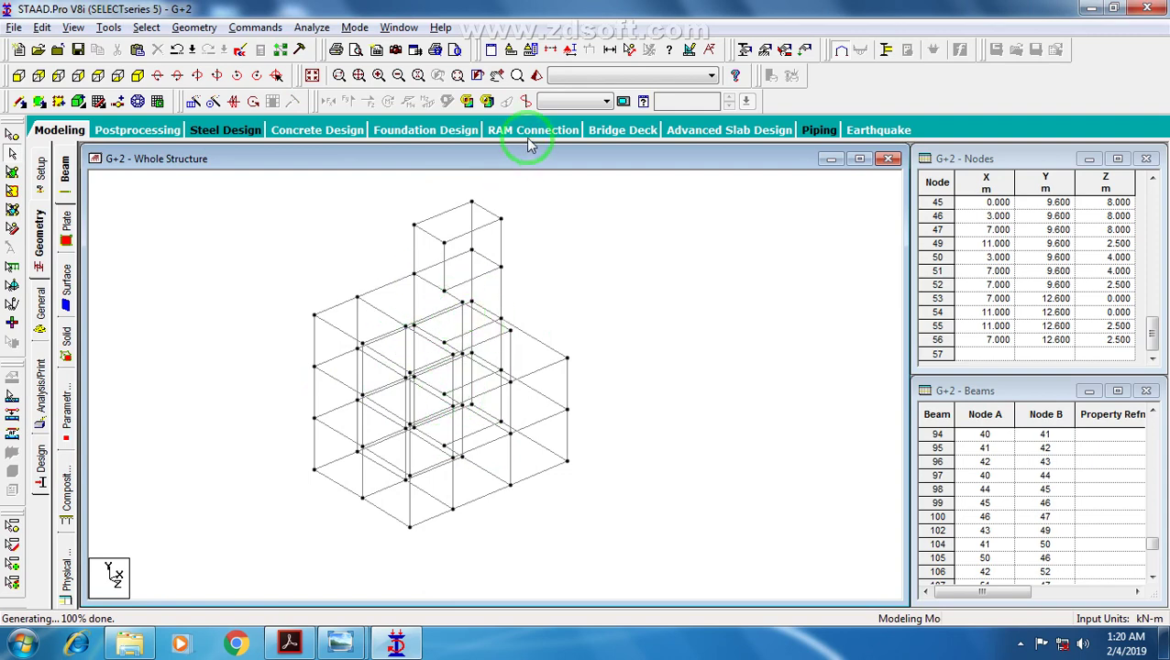
click(538, 77)
double_click(626, 204)
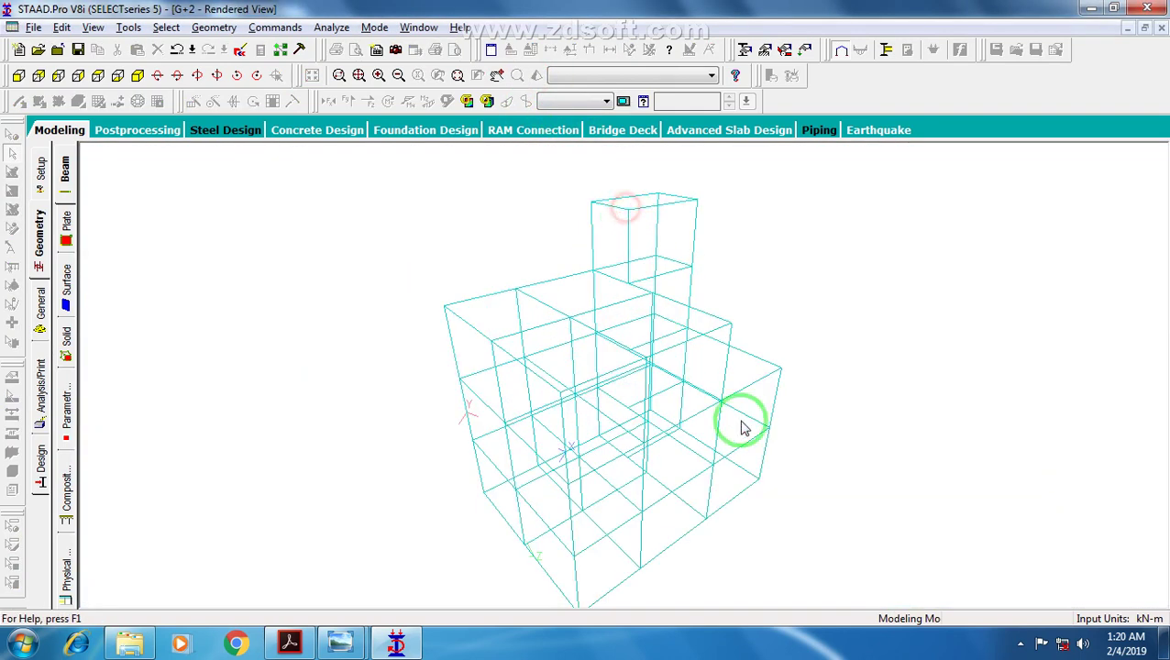
drag(744, 428, 626, 467)
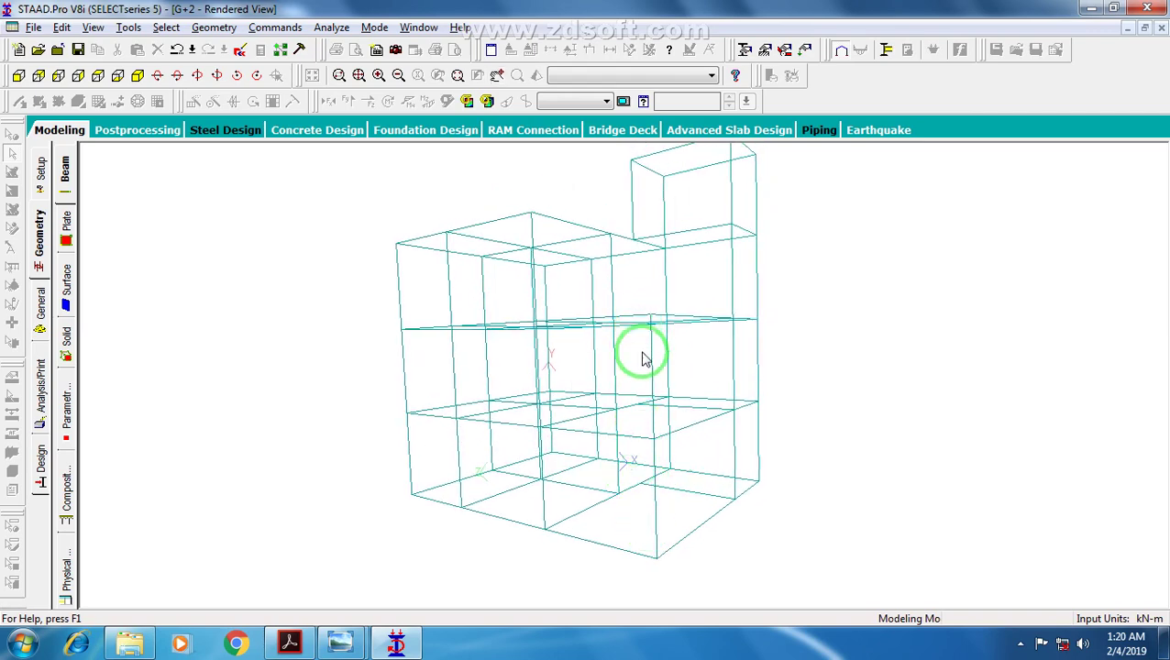
mouse_move(645, 358)
mouse_down()
mouse_move(648, 379)
mouse_move(630, 353)
mouse_up()
mouse_move(611, 233)
mouse_down()
mouse_move(606, 247)
mouse_move(582, 240)
mouse_move(684, 410)
mouse_move(804, 341)
mouse_move(577, 404)
mouse_move(620, 401)
mouse_move(620, 453)
mouse_move(782, 470)
mouse_move(666, 373)
mouse_move(795, 338)
mouse_up()
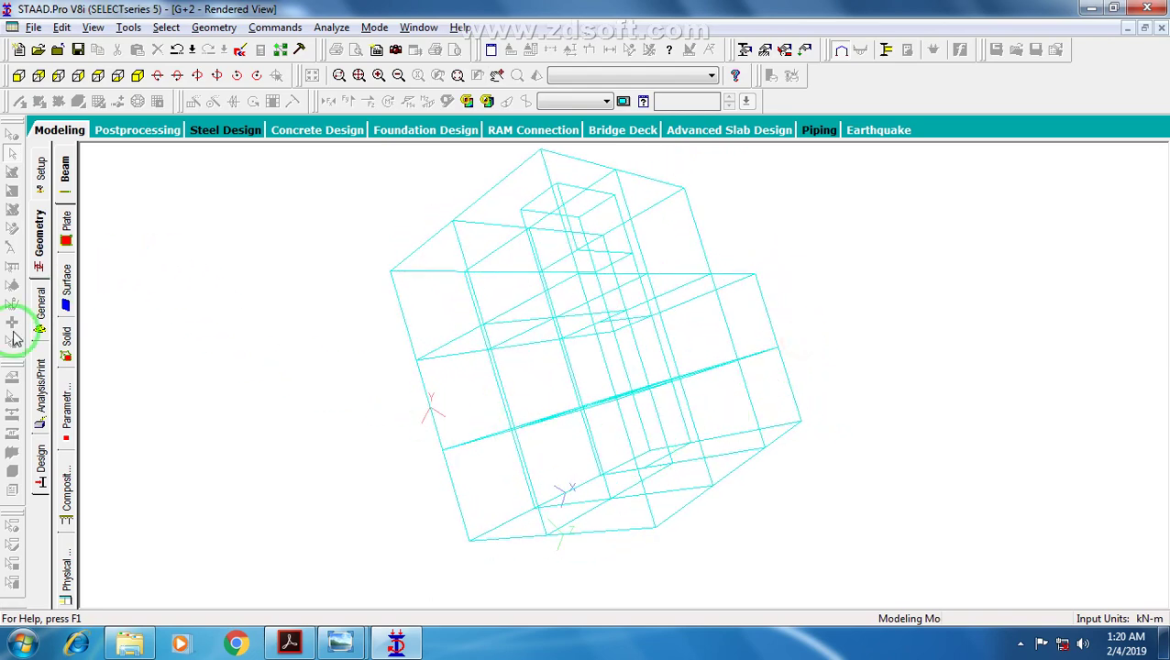
Step: Select all ground-level nodes at Y = 0 and repeat them once in Y at -1.5 m spacing with Link Steps to generate foundation columns
click(40, 308)
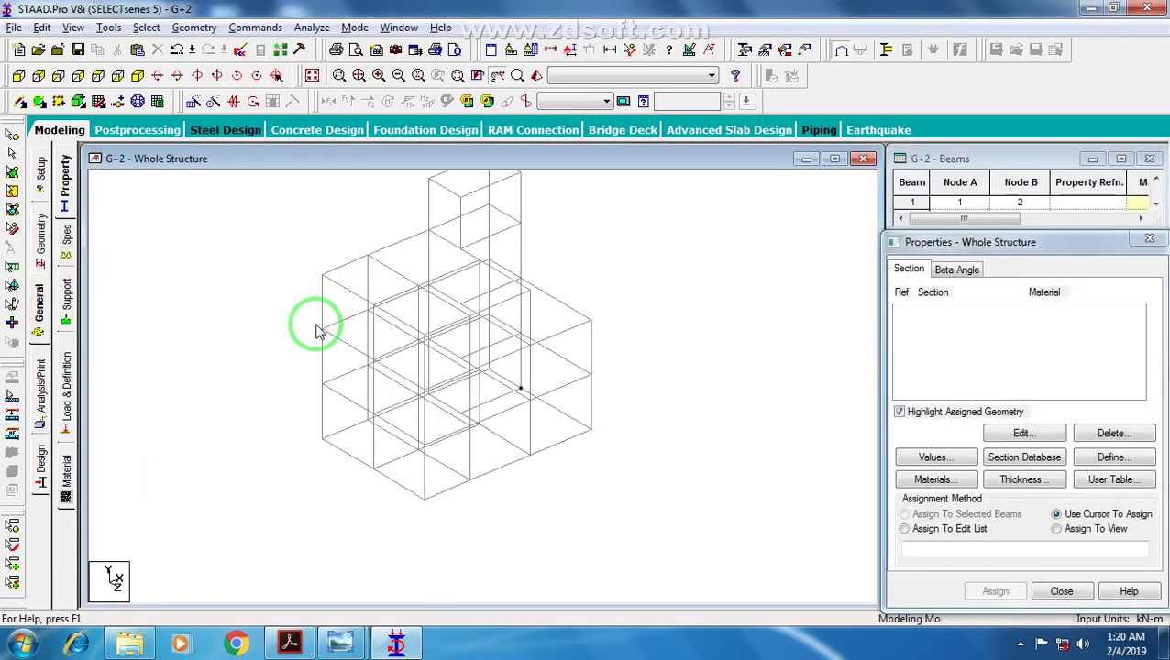
click(18, 76)
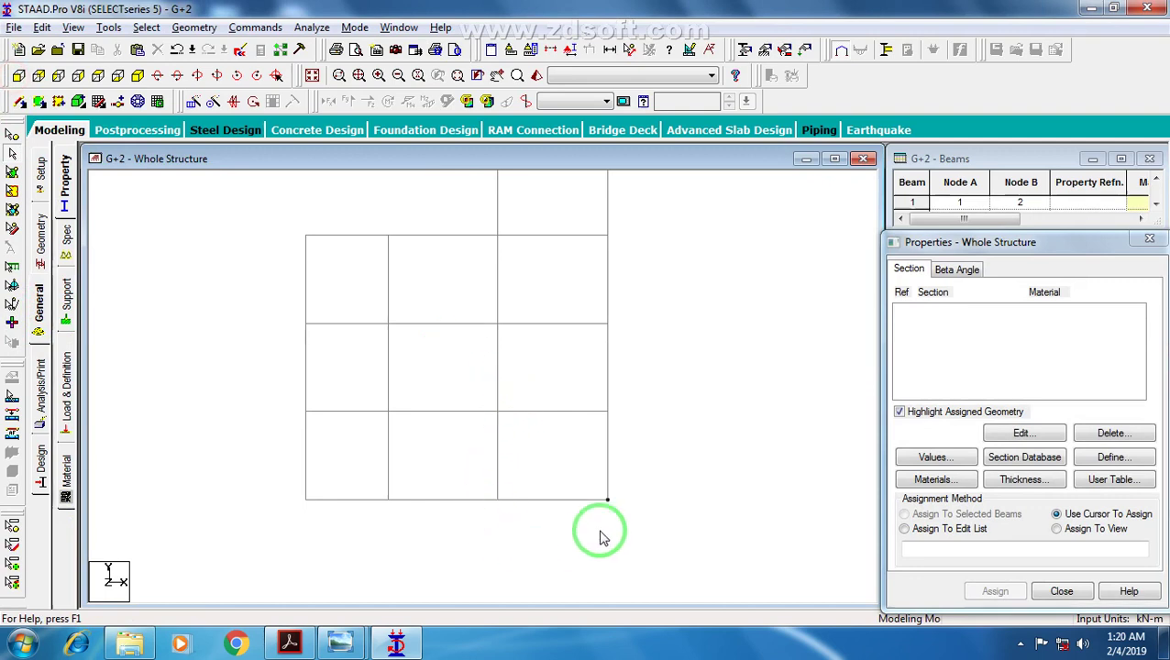
drag(264, 439, 659, 465)
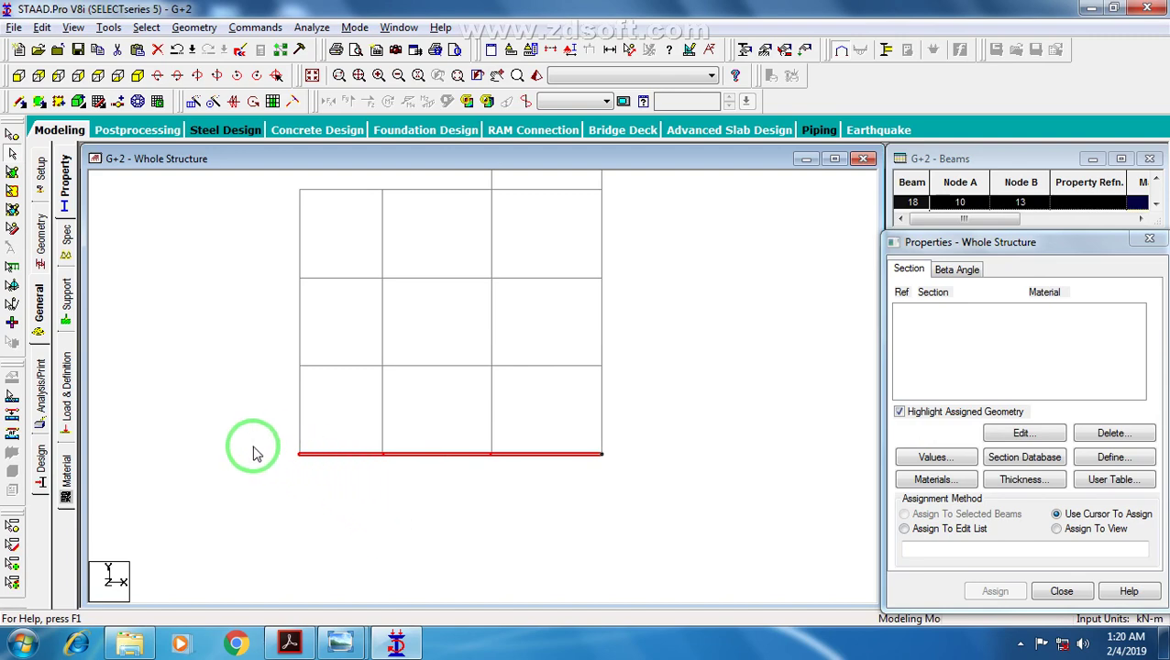
click(222, 437)
click(13, 136)
drag(282, 427, 740, 512)
click(137, 77)
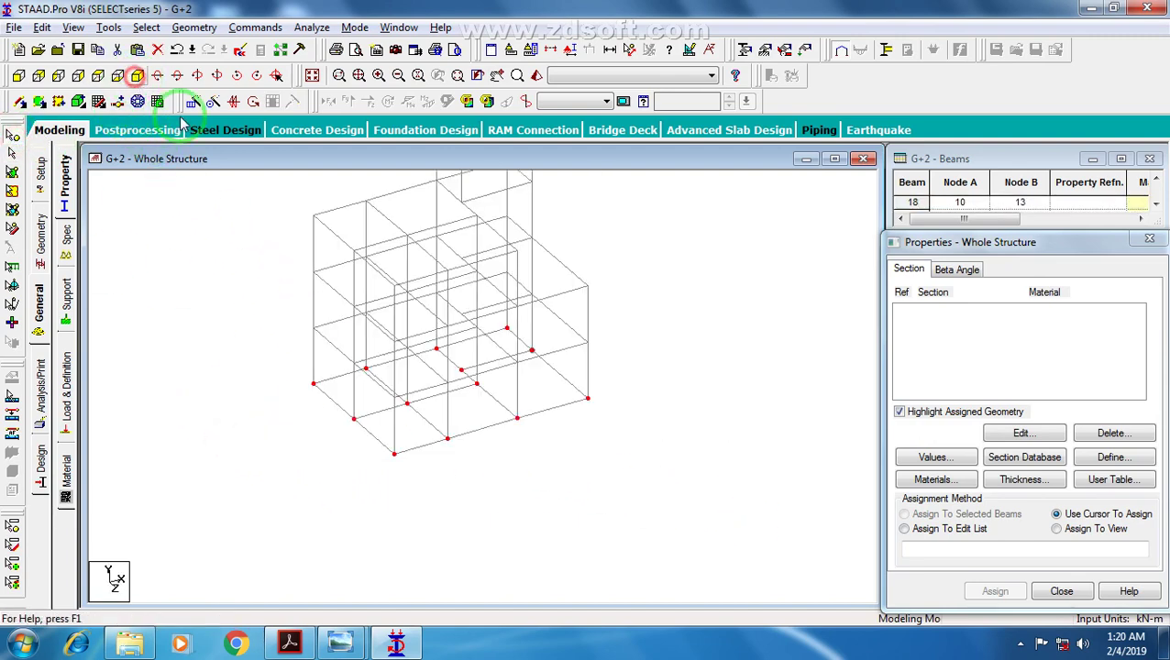
scroll(465, 418, up, 3)
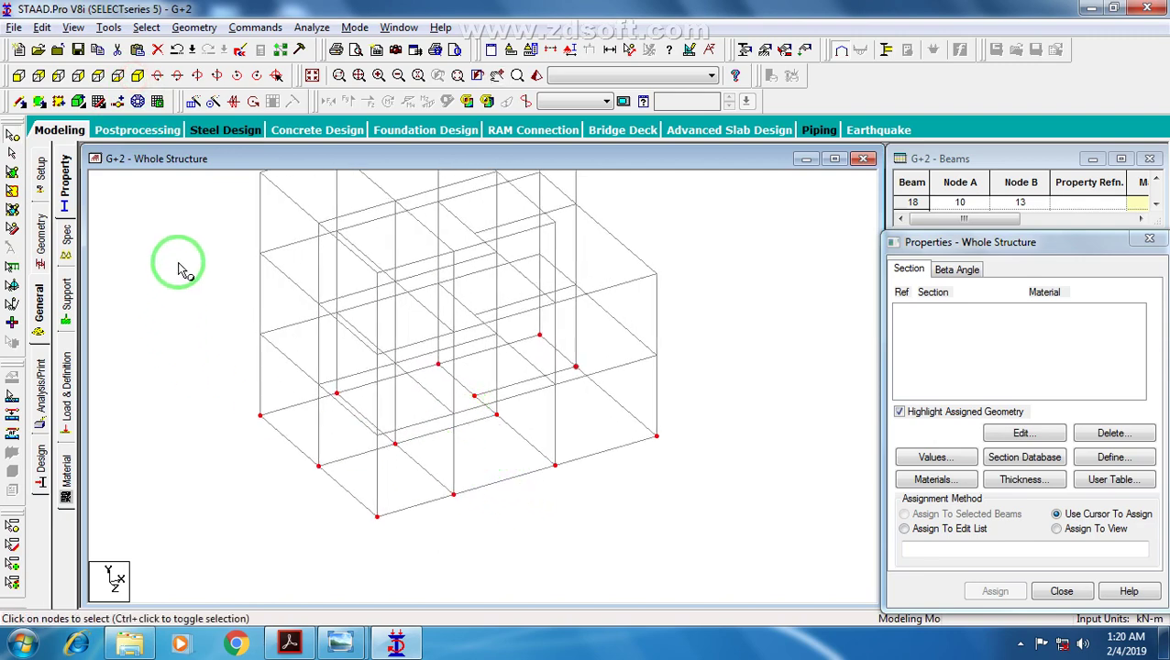
click(192, 103)
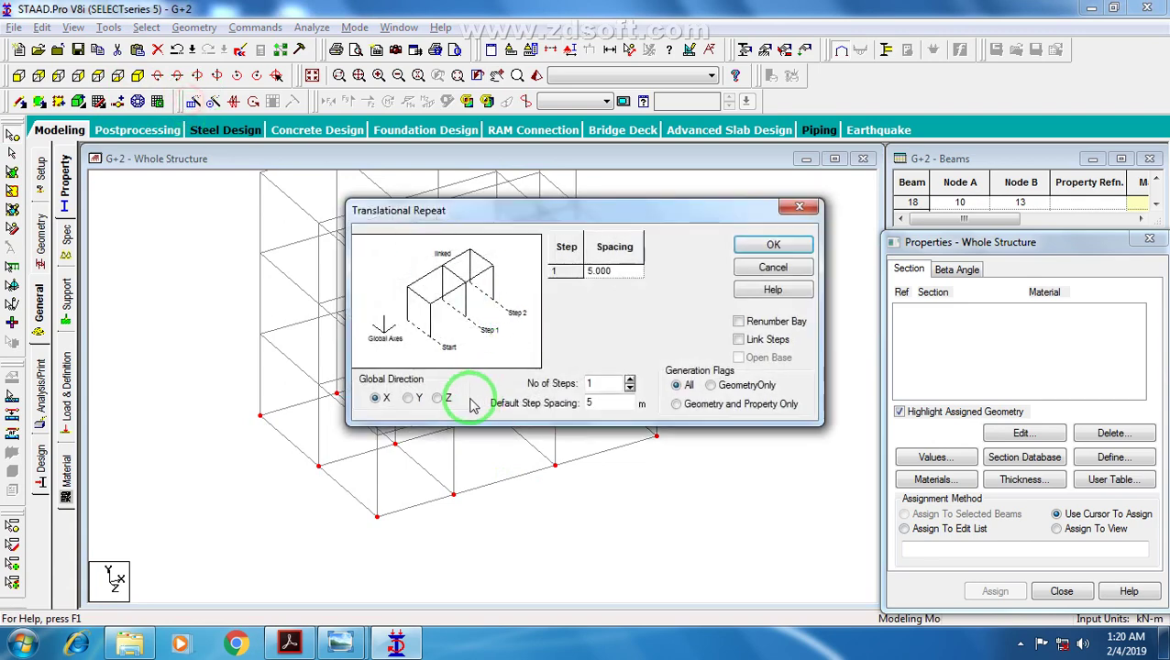
click(409, 398)
drag(531, 204, 790, 145)
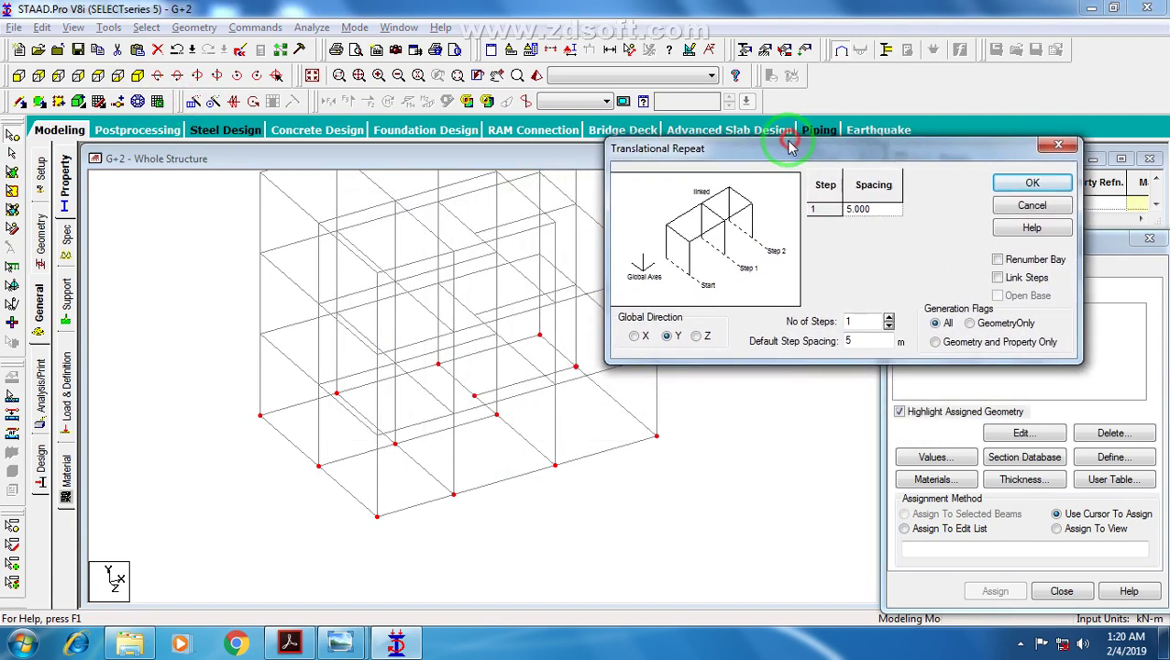
double_click(870, 347)
middle_drag(379, 530, 341, 505)
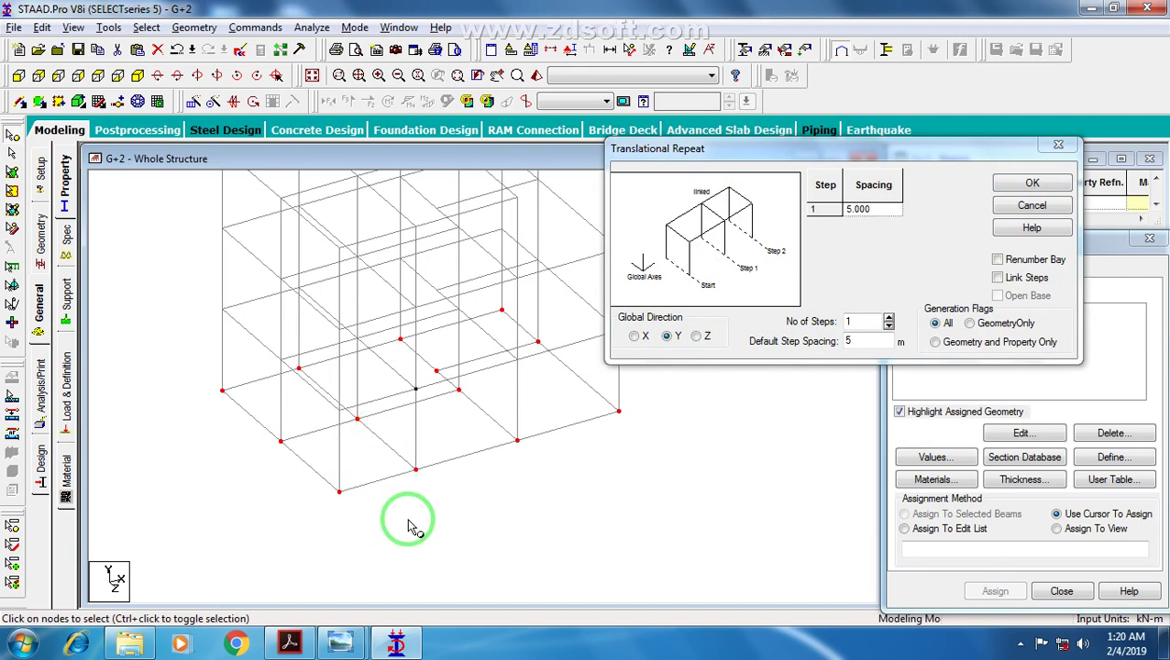
click(862, 340)
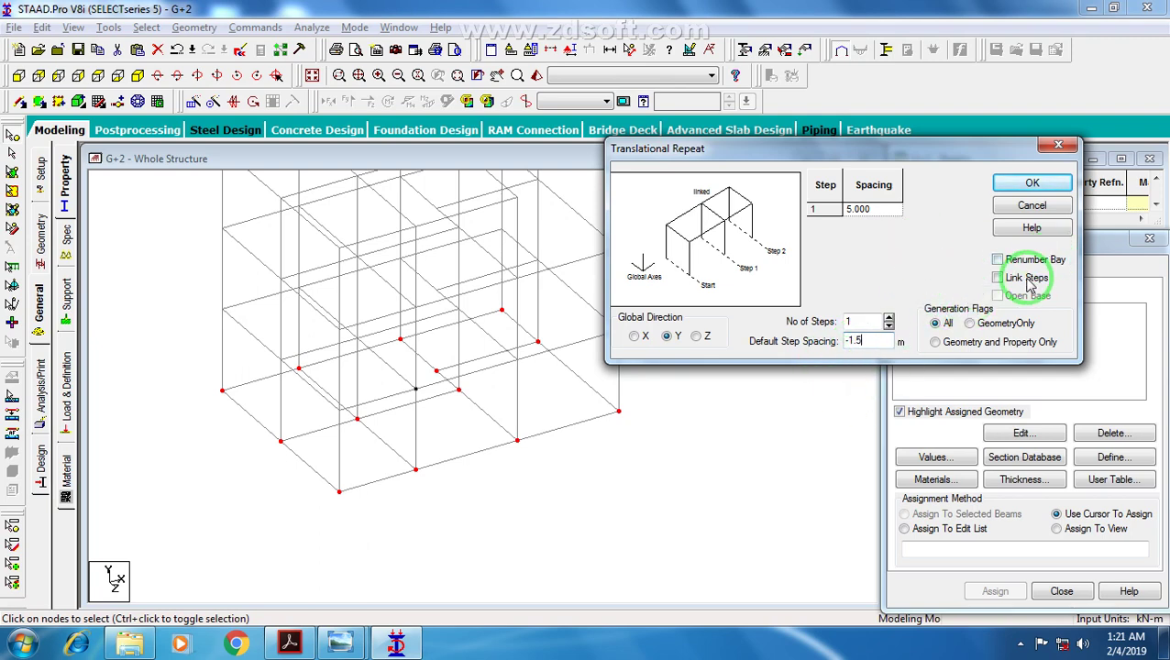
click(1032, 184)
click(496, 503)
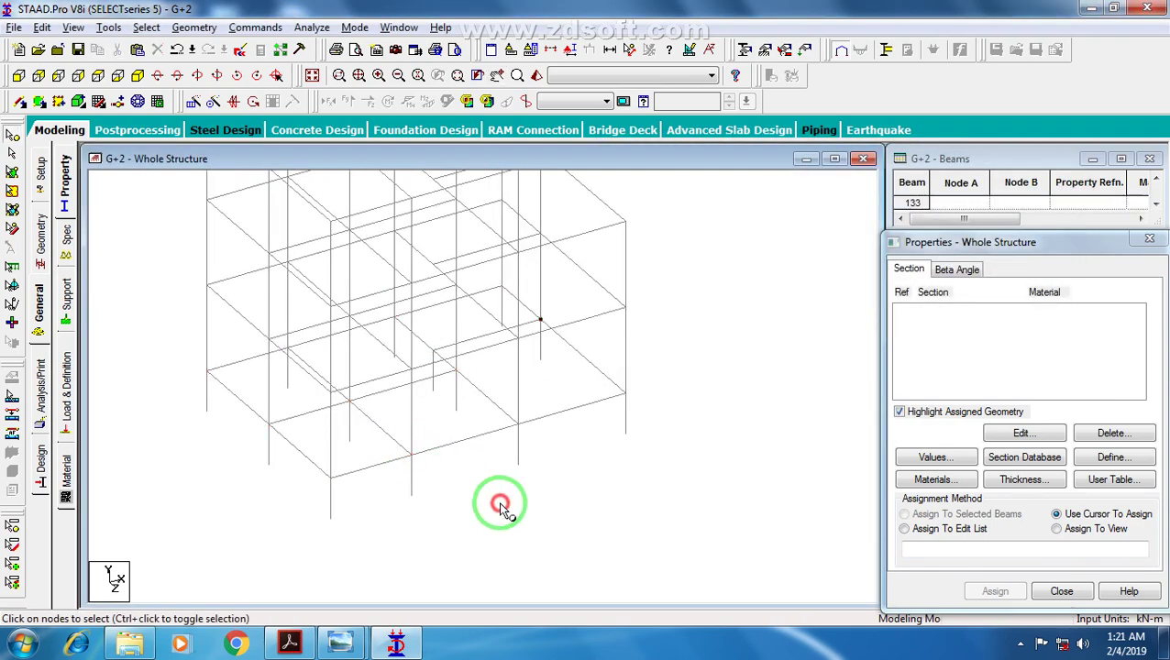
mouse_move(314, 332)
middle_down()
mouse_move(339, 415)
mouse_move(356, 401)
mouse_move(335, 341)
middle_up()
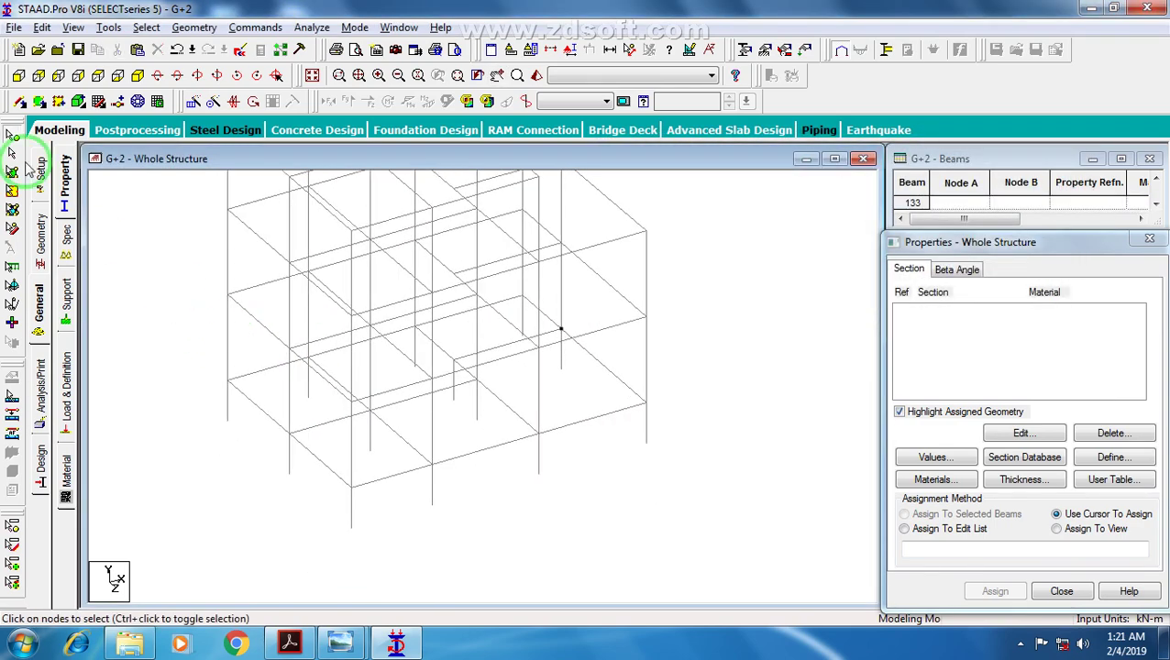
Step: Show the frame in the front view and try to select the nodes along the bottom of the structure
click(30, 79)
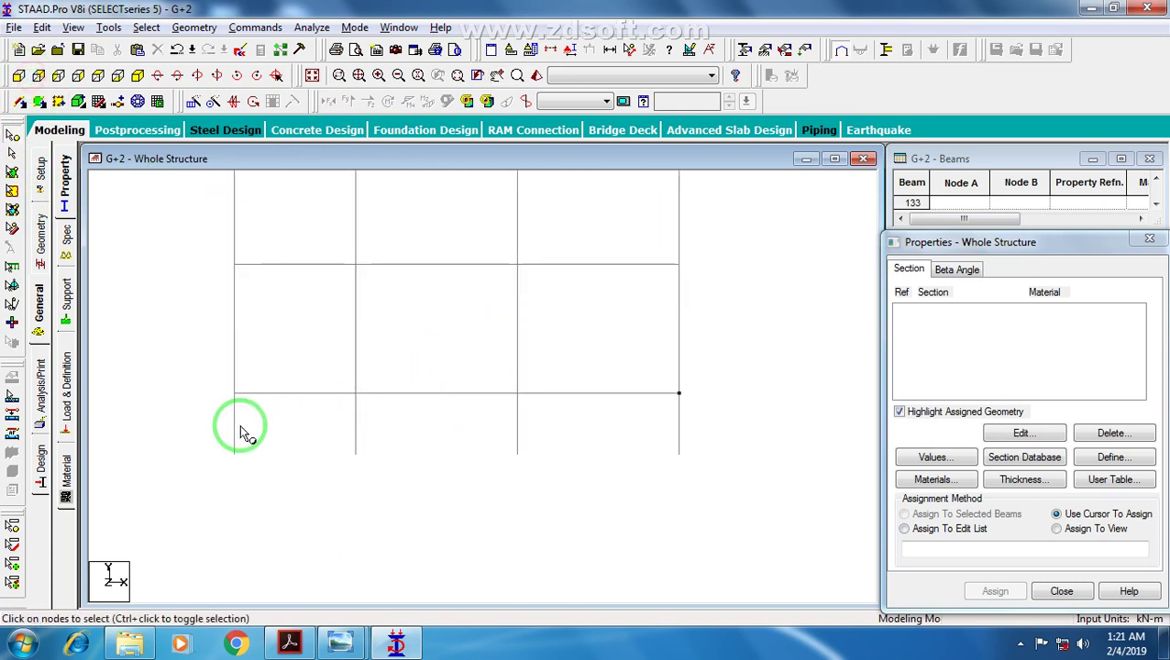
drag(210, 396, 710, 408)
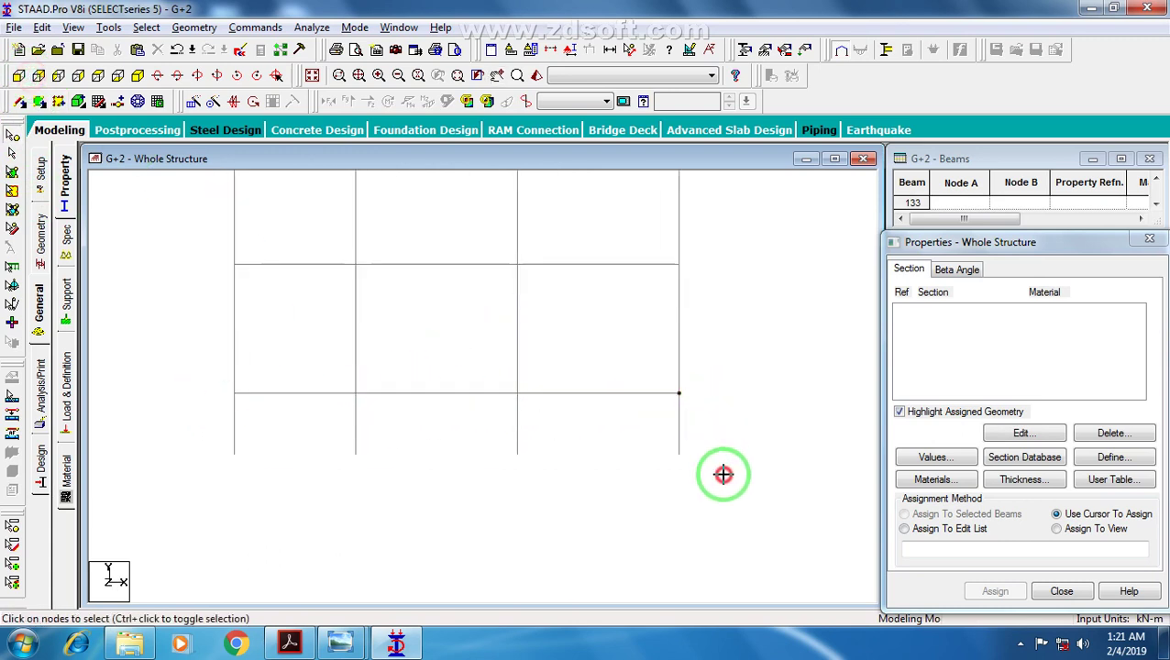
click(41, 238)
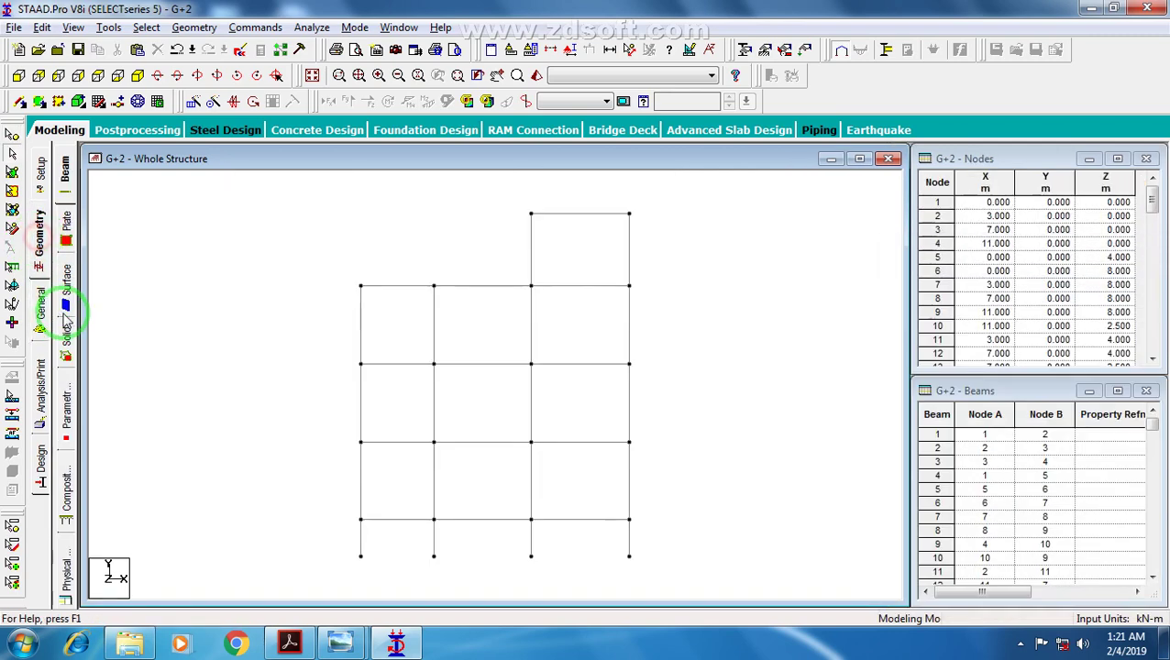
Step: Create a fixed support with all six restraints FX, FY, FZ, MX, MY and MZ
click(41, 310)
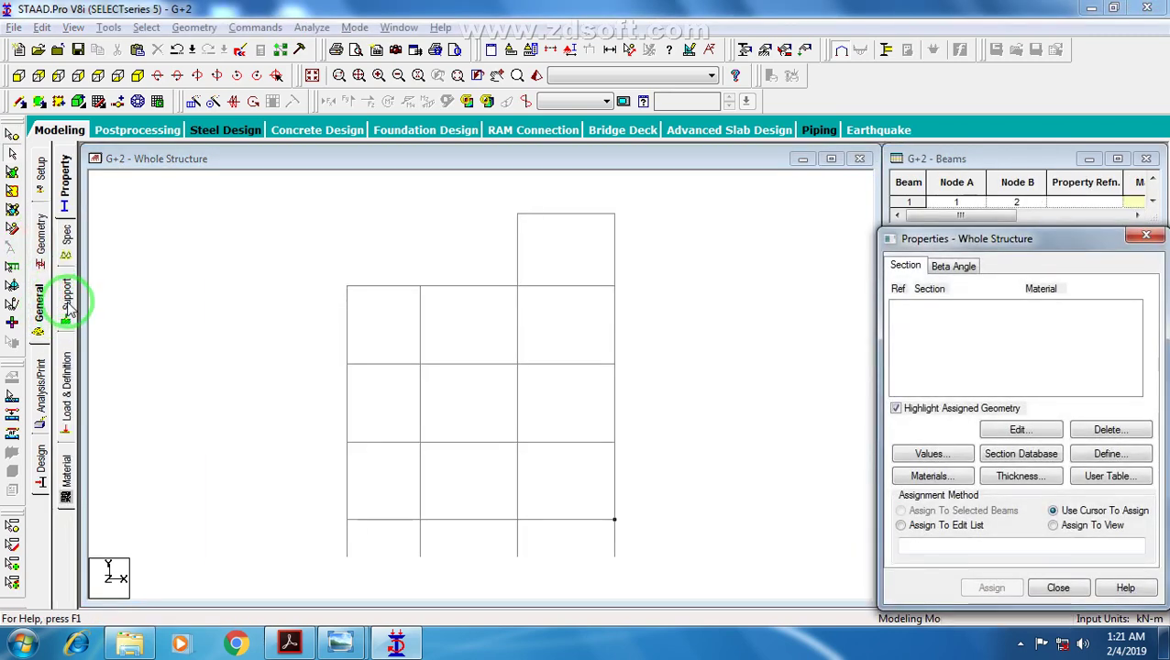
click(67, 307)
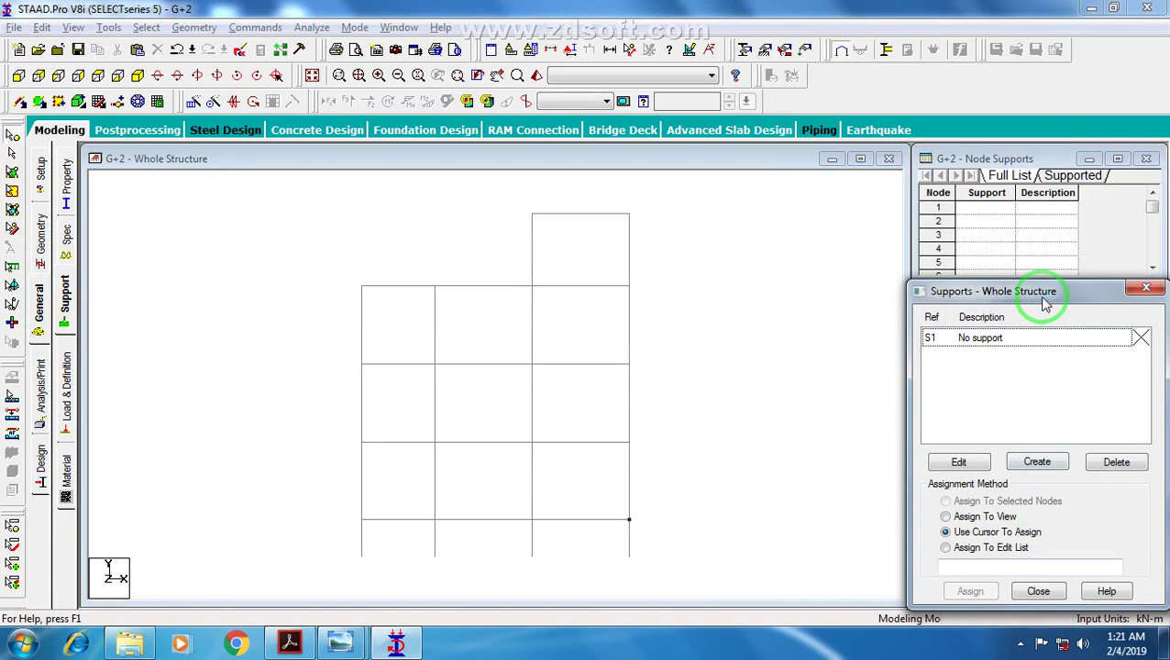
drag(1045, 302, 858, 294)
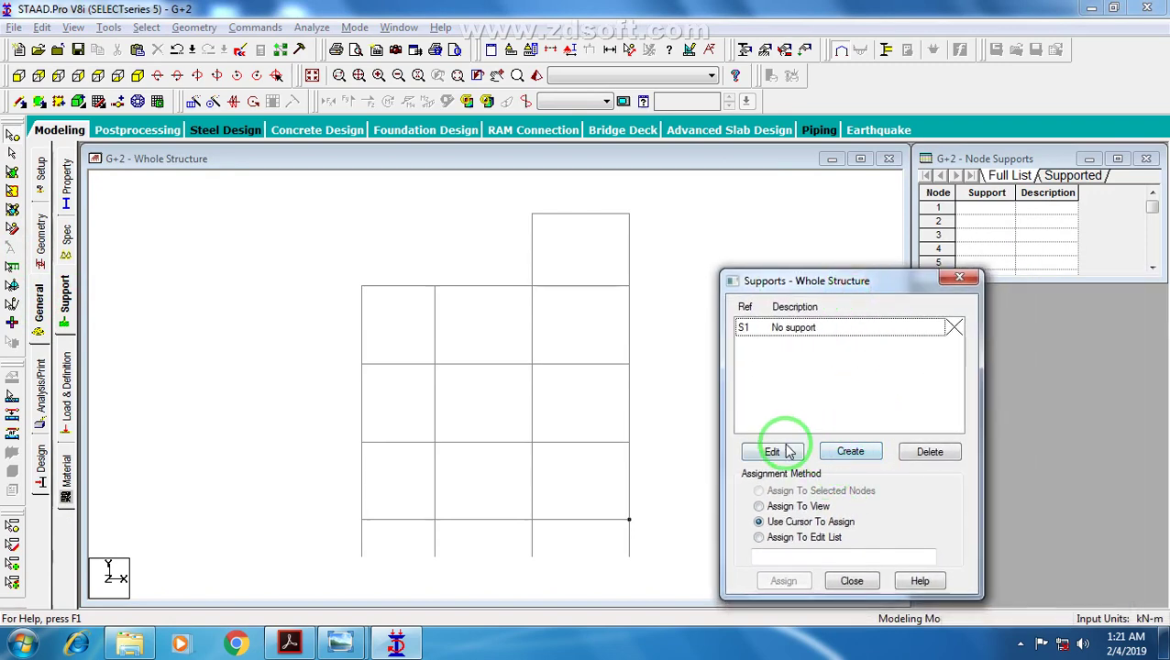
click(851, 454)
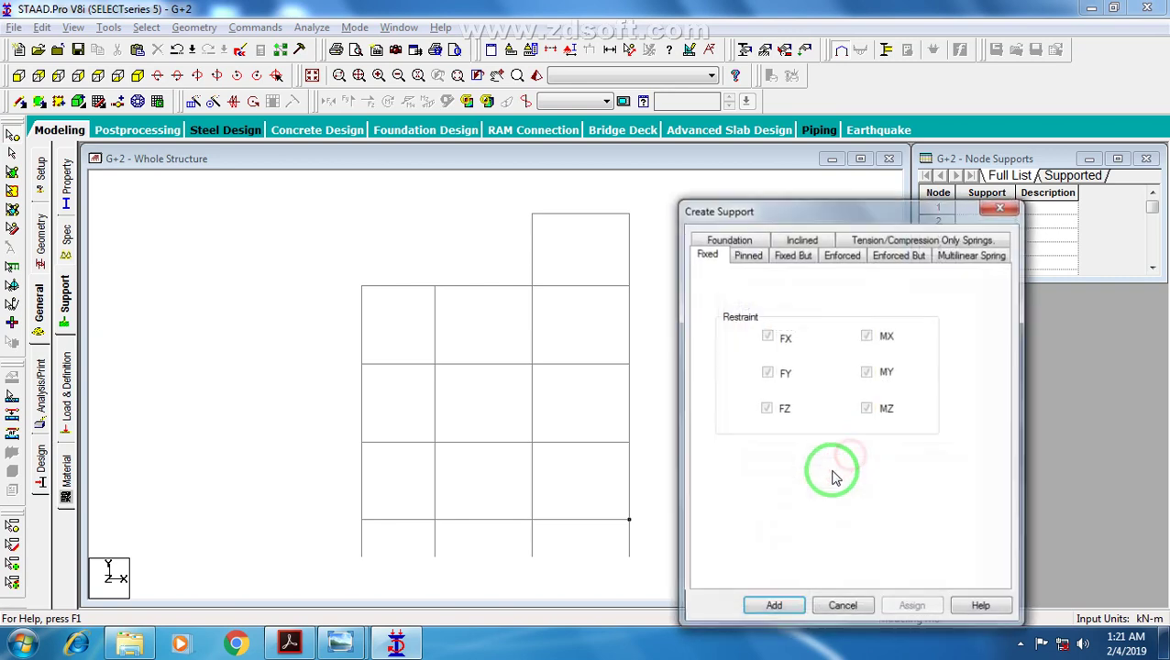
drag(876, 217, 694, 195)
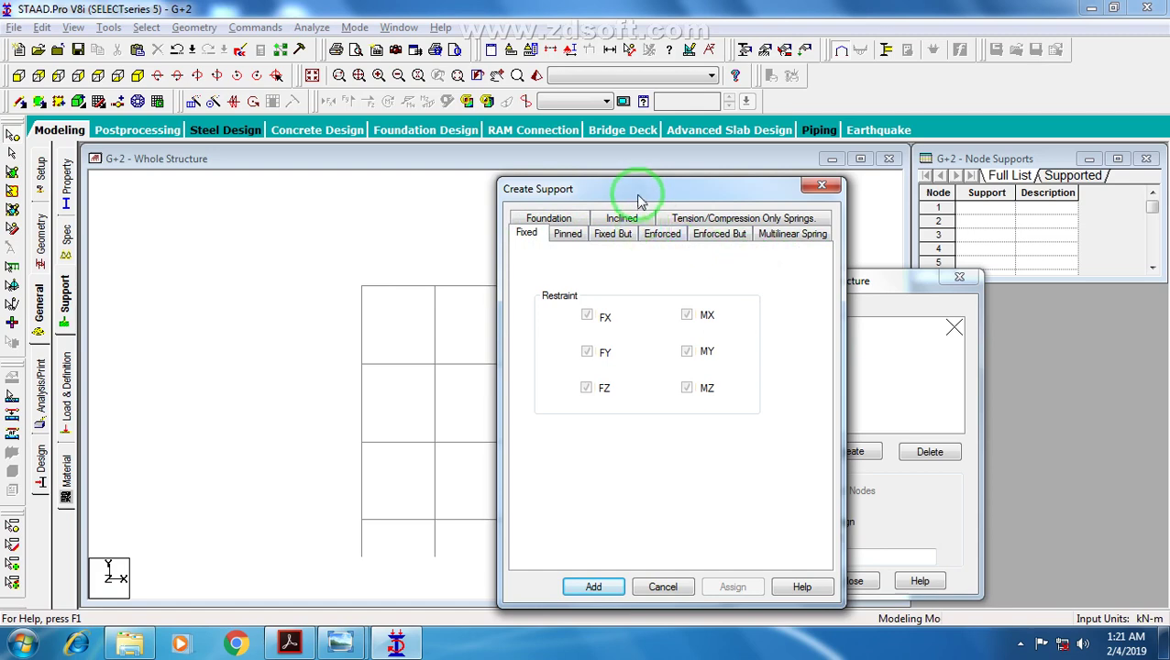
drag(569, 189, 578, 152)
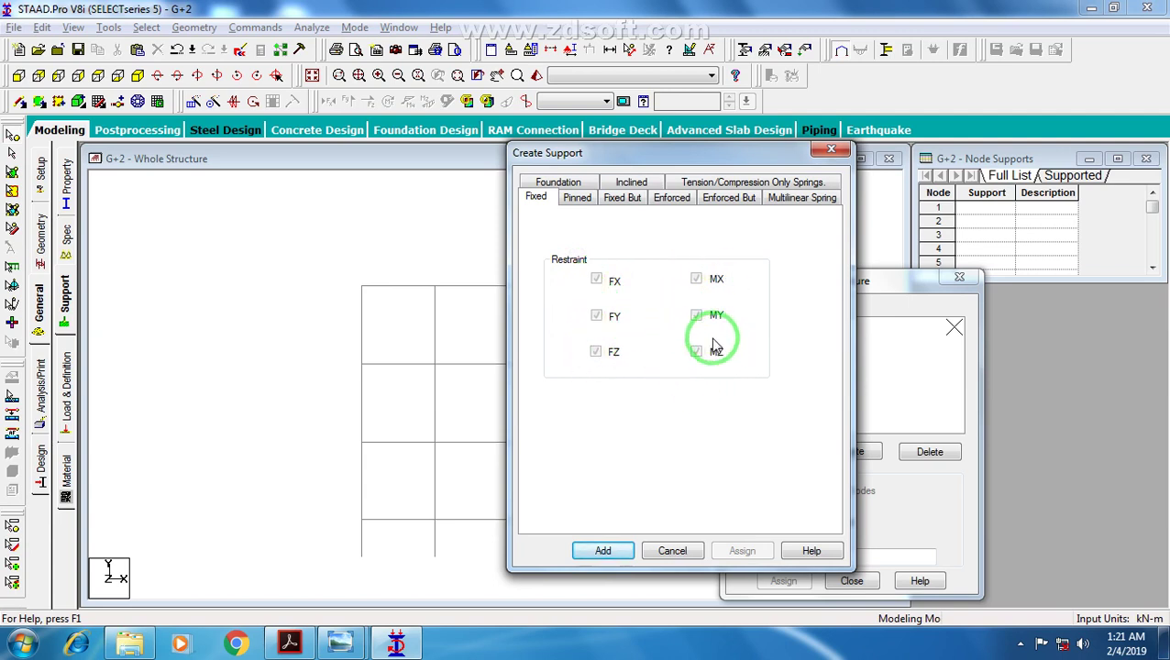
drag(611, 168, 727, 156)
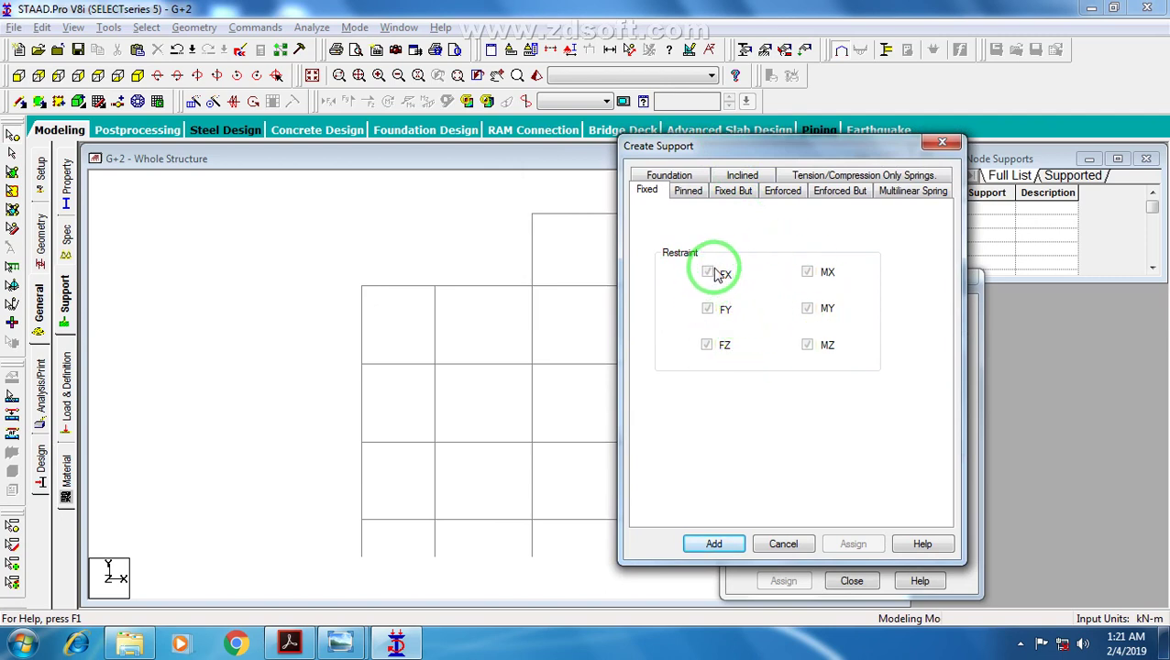
click(714, 545)
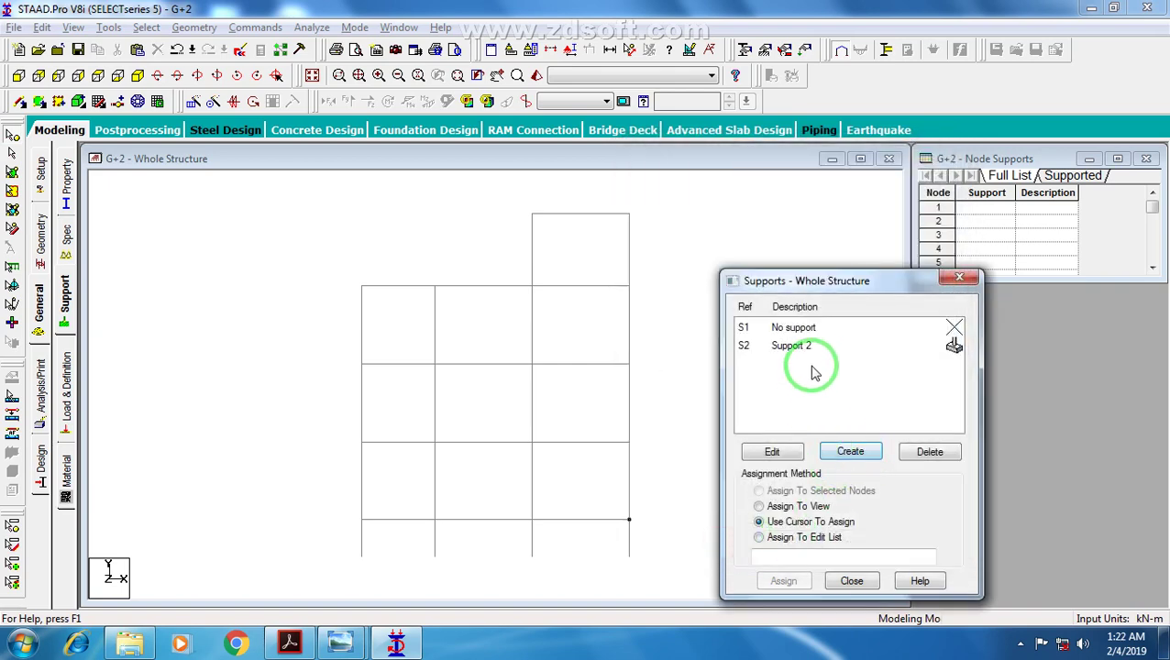
Step: Assign the fixed support to all bottom nodes of the foundation columns, using Assign To Selected Nodes
click(800, 348)
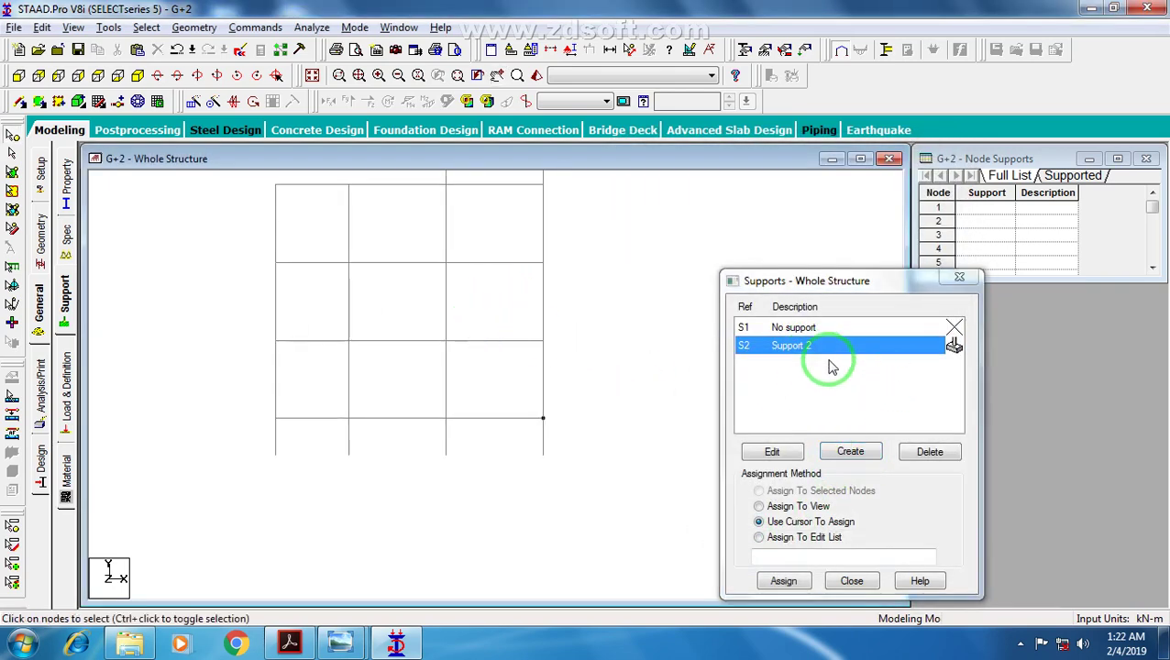
click(822, 348)
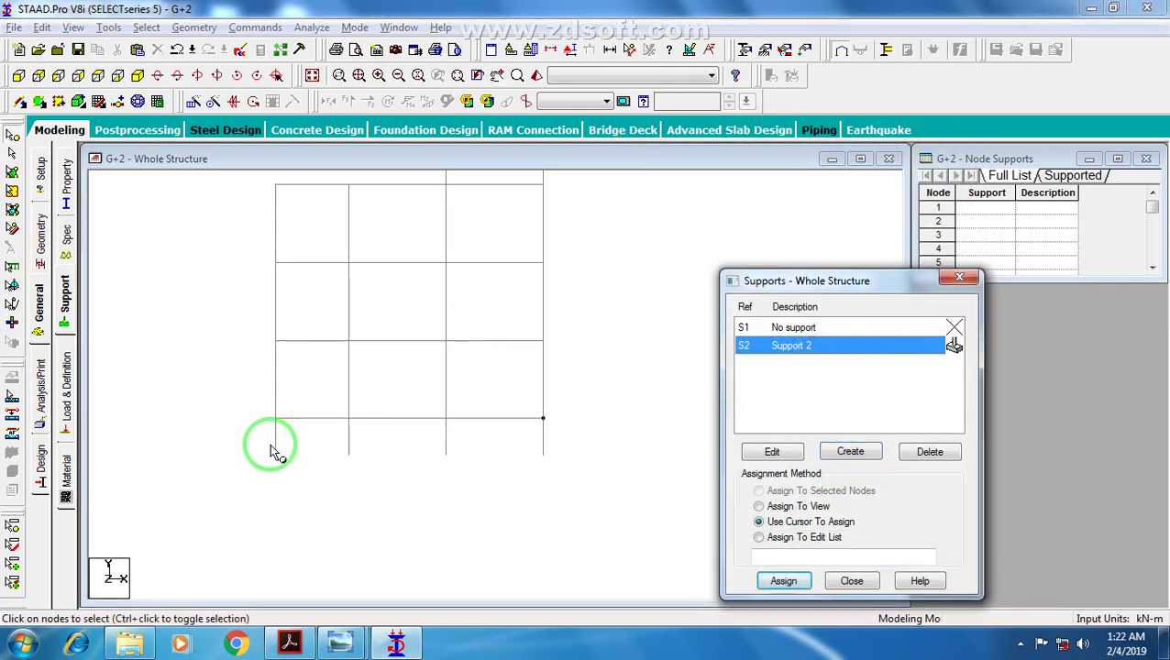
drag(247, 442, 609, 467)
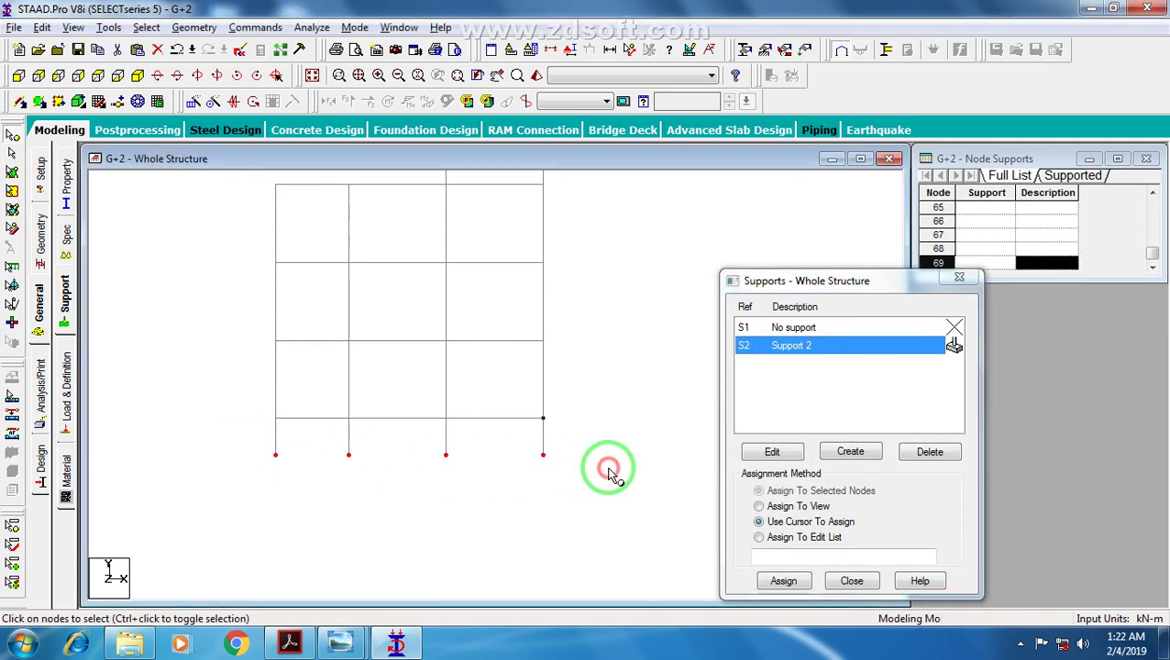
click(145, 76)
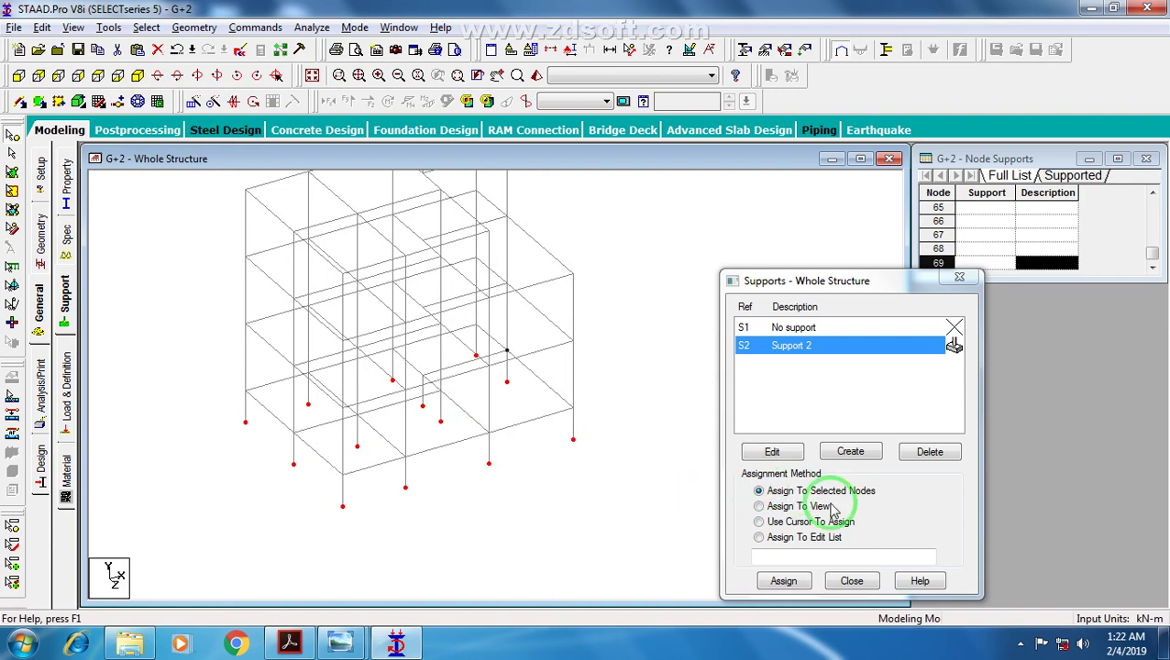
click(783, 582)
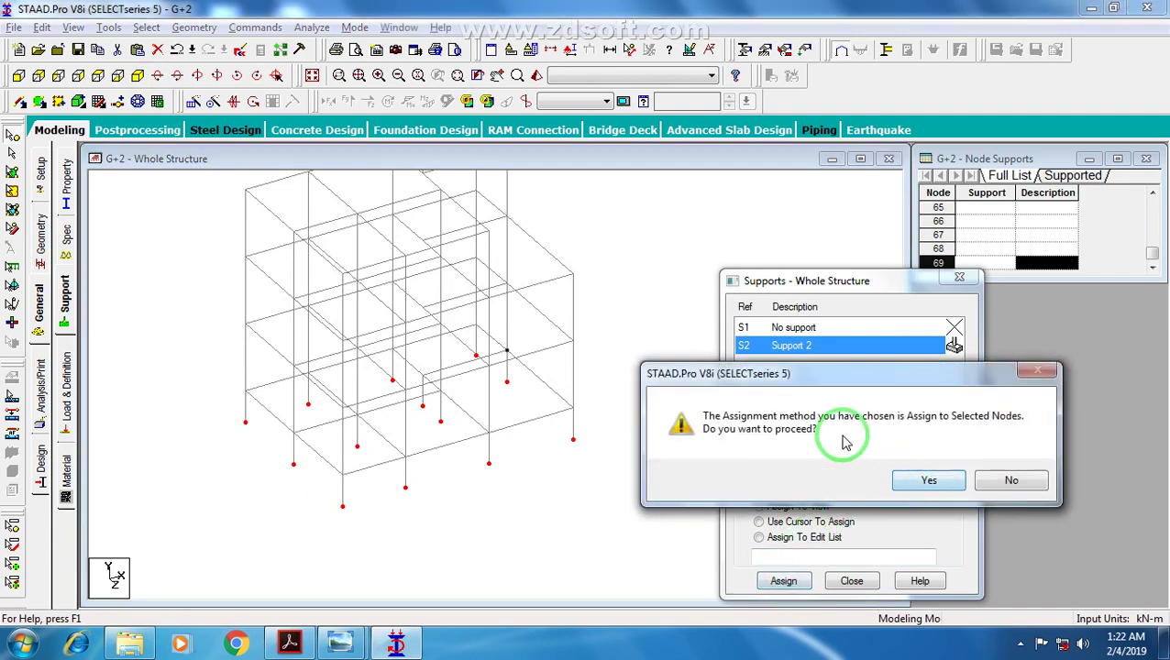
drag(837, 367, 977, 278)
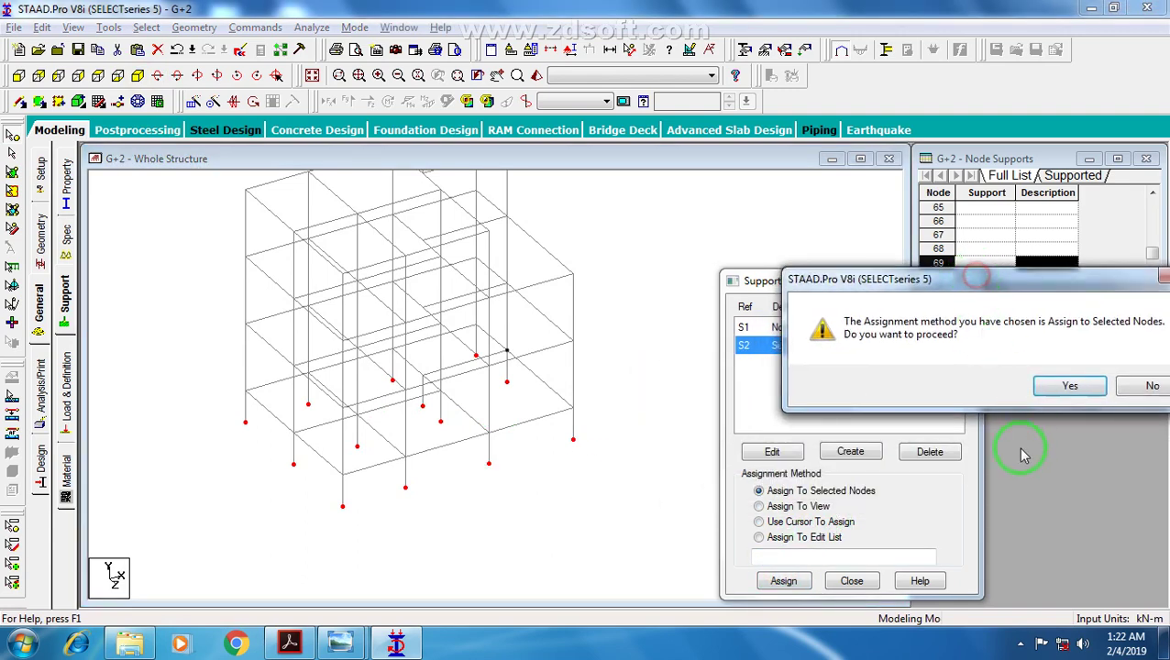
click(1073, 386)
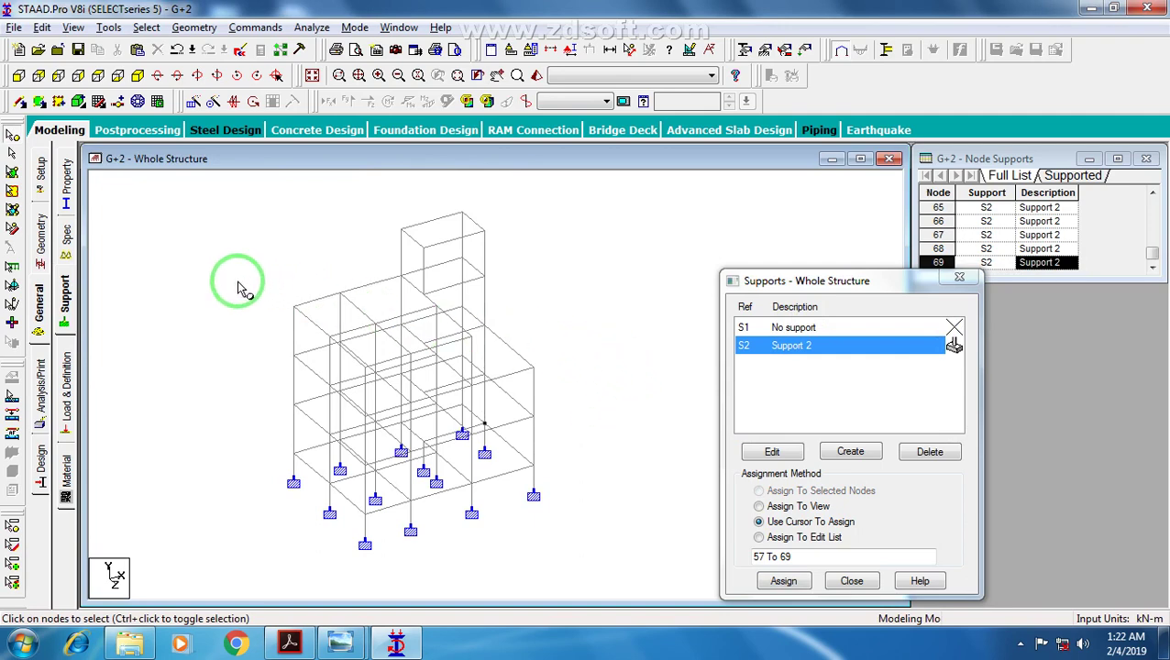
Step: Open the member section property definition and check the column and beam sizes on the Plan1 drawing
click(40, 240)
click(66, 181)
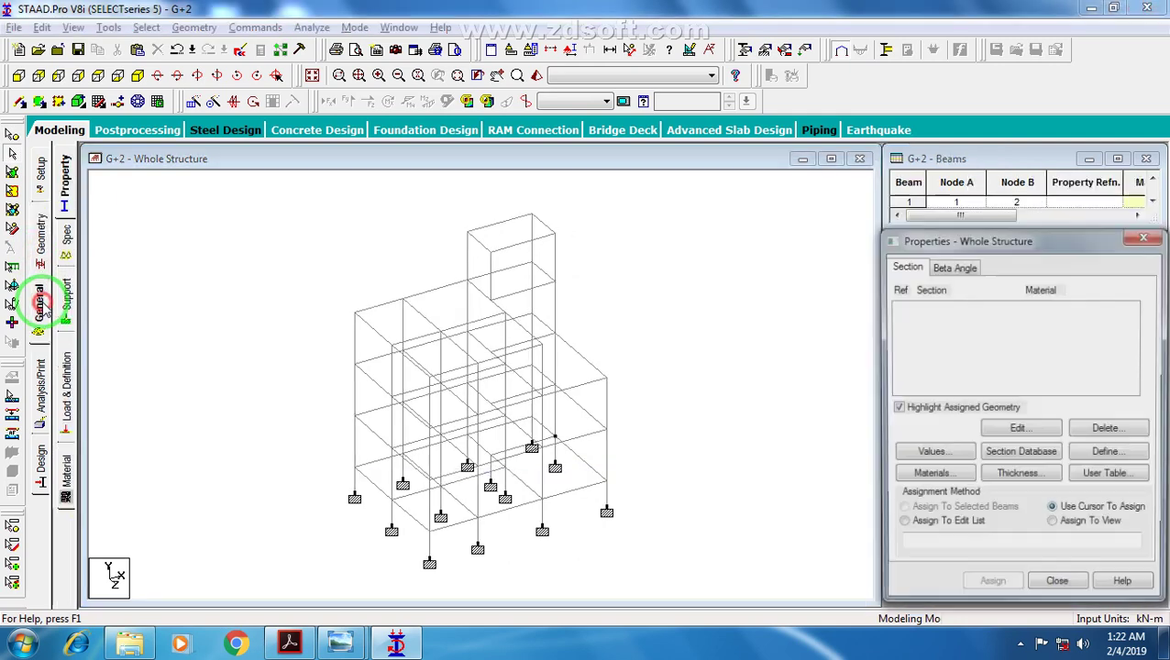
click(653, 380)
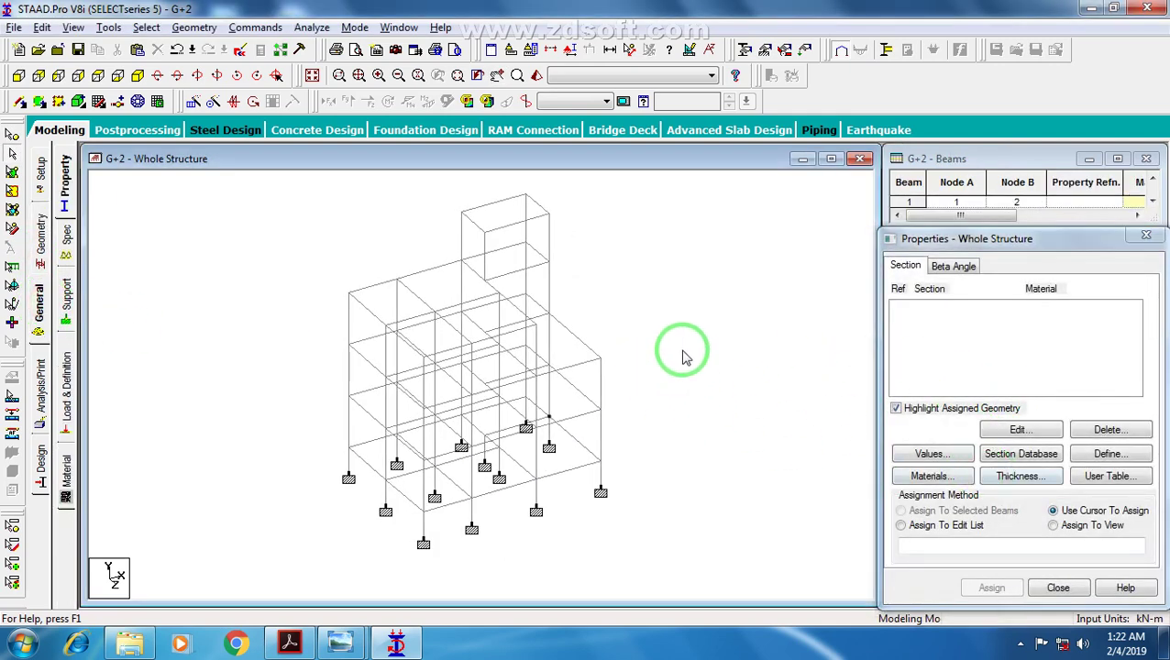
click(1036, 475)
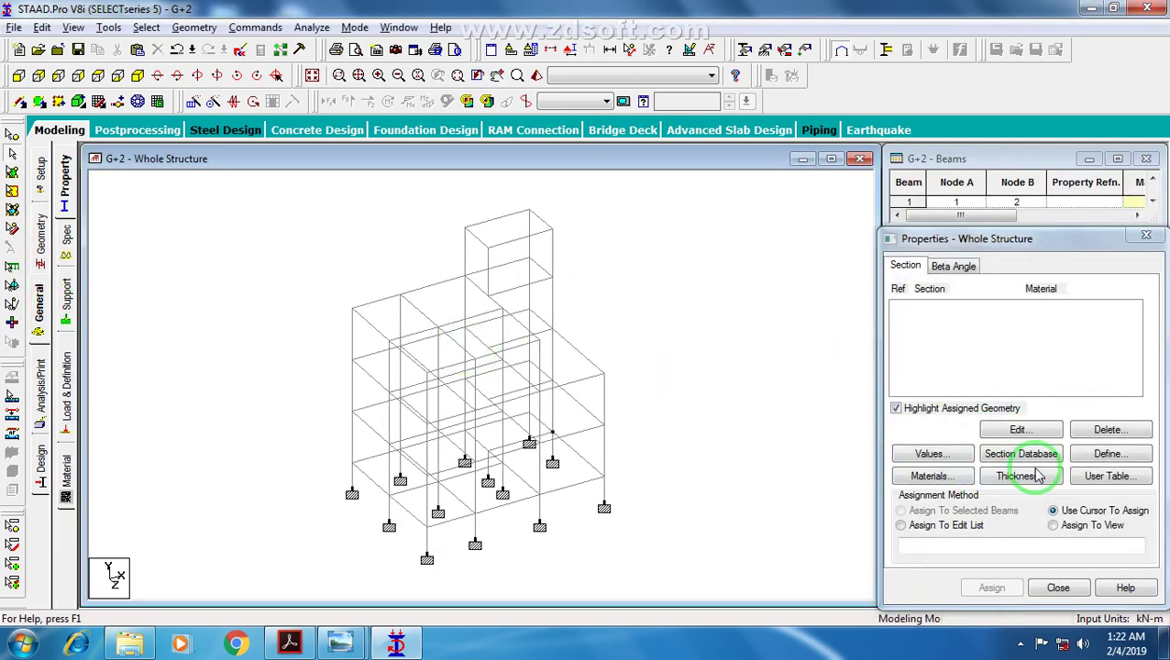
click(1110, 454)
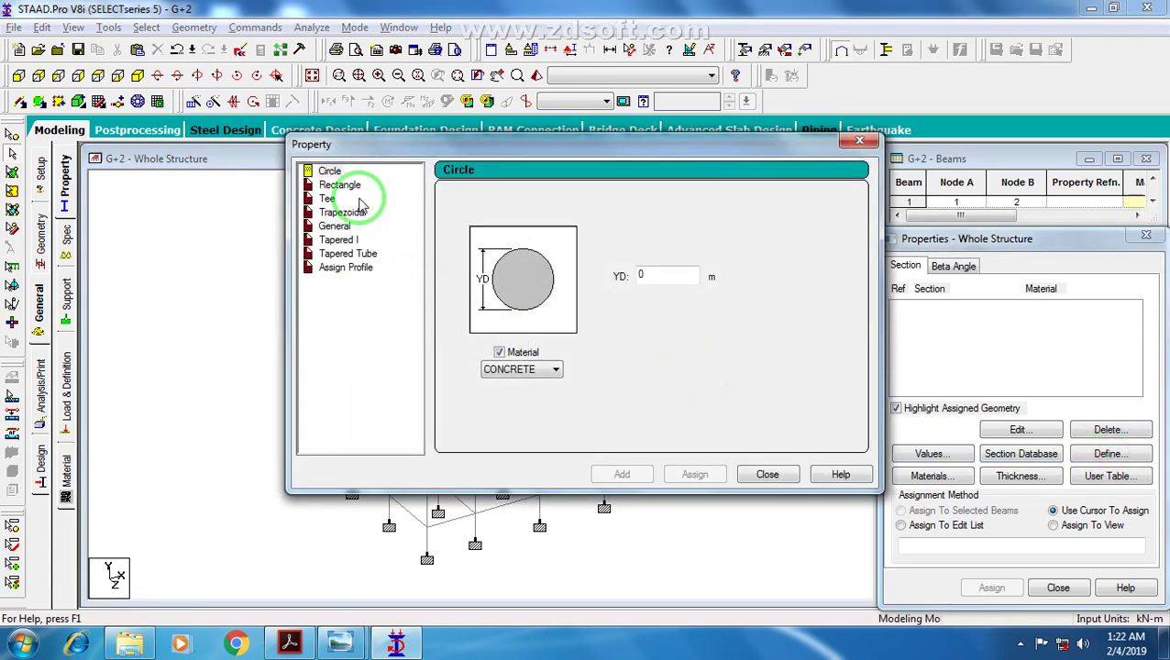
key(alt+Tab)
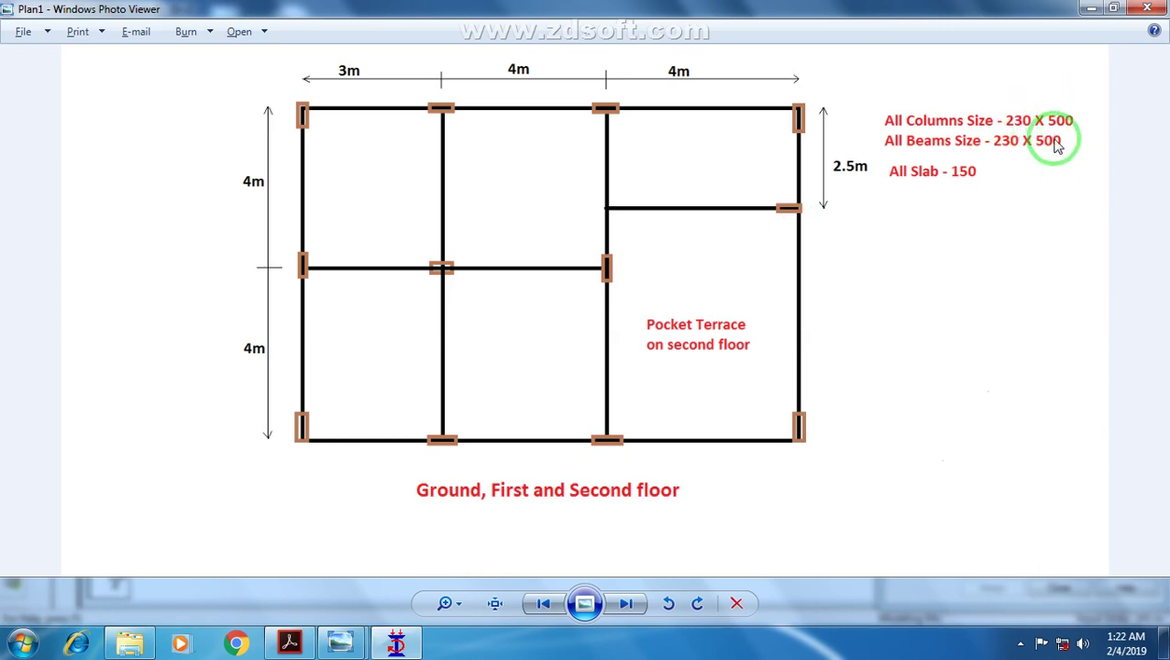
key(alt+Tab)
Step: Add a rectangular concrete section with YD 0.5 m and ZD 0.23 m, matching the sizes on Plan1
click(340, 186)
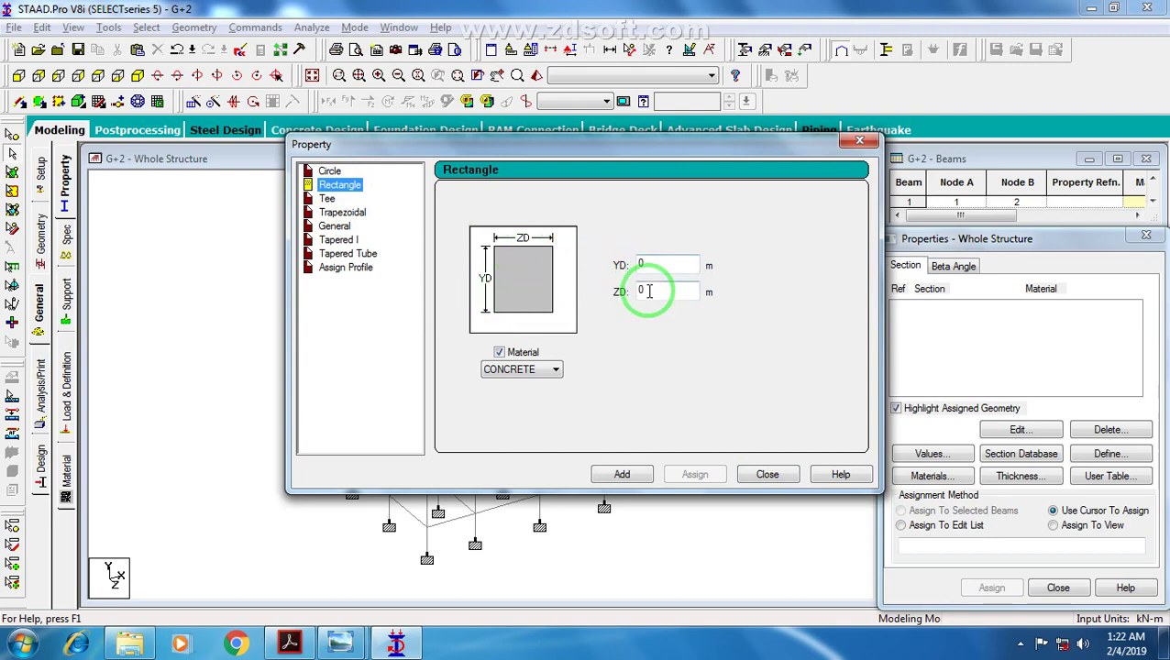
key(alt+Tab)
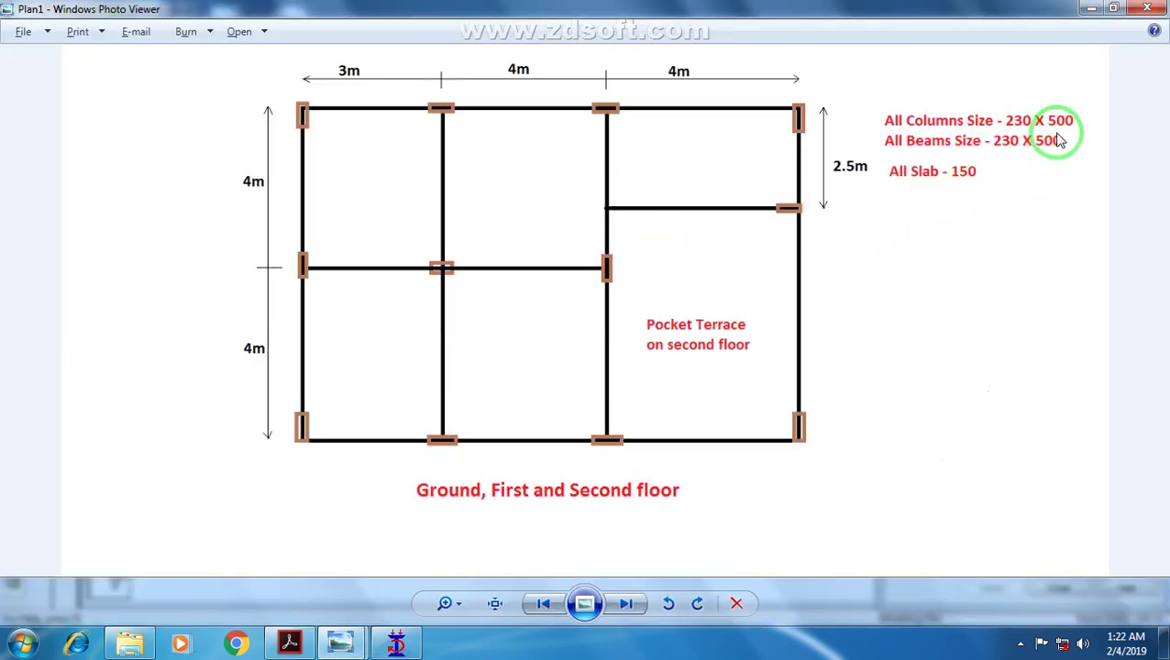
key(alt+Tab)
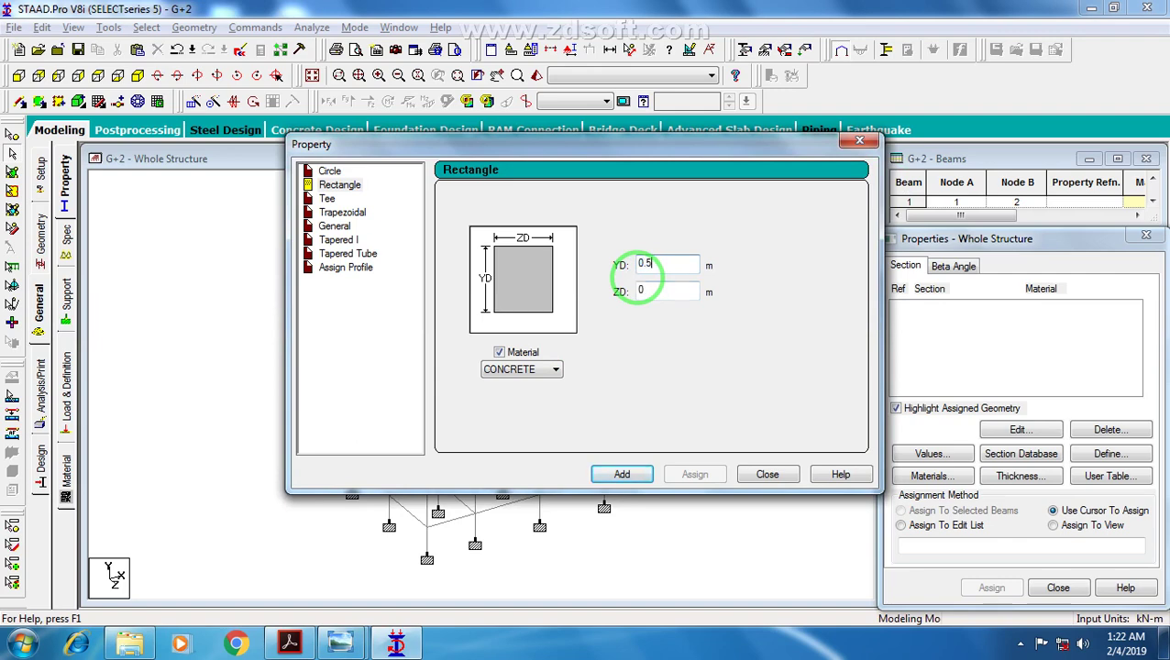
click(642, 291)
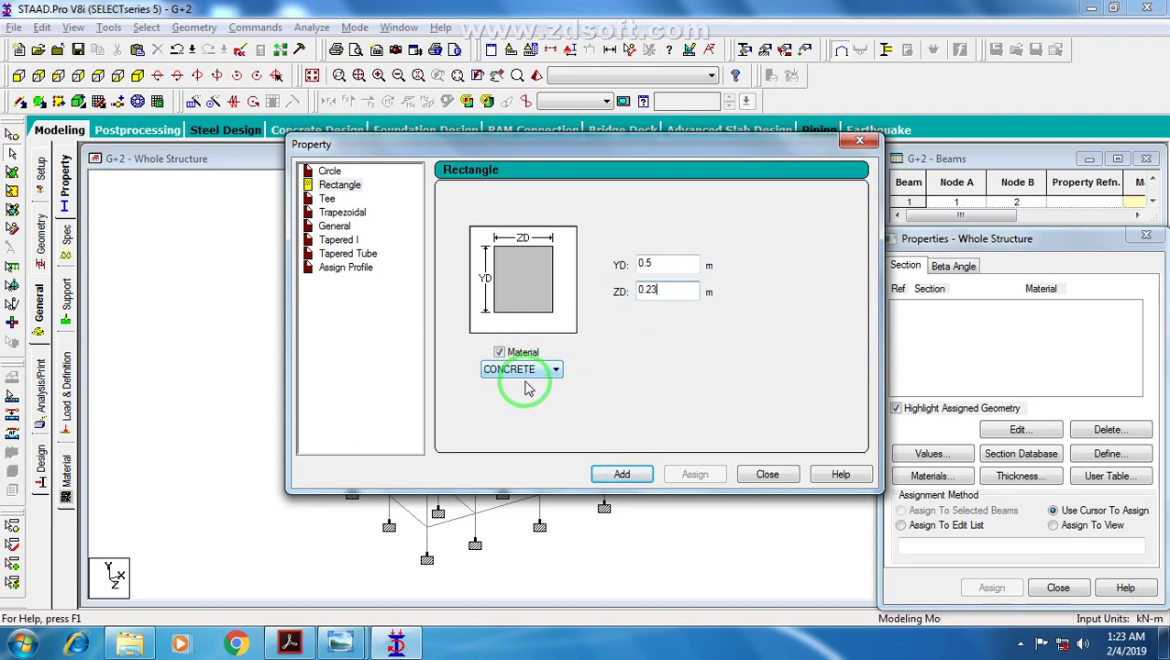
click(624, 475)
Step: Recheck Plan1, then add a second rectangular concrete section of 0.5 m by 0.23 m and close the property definition
drag(655, 143, 538, 139)
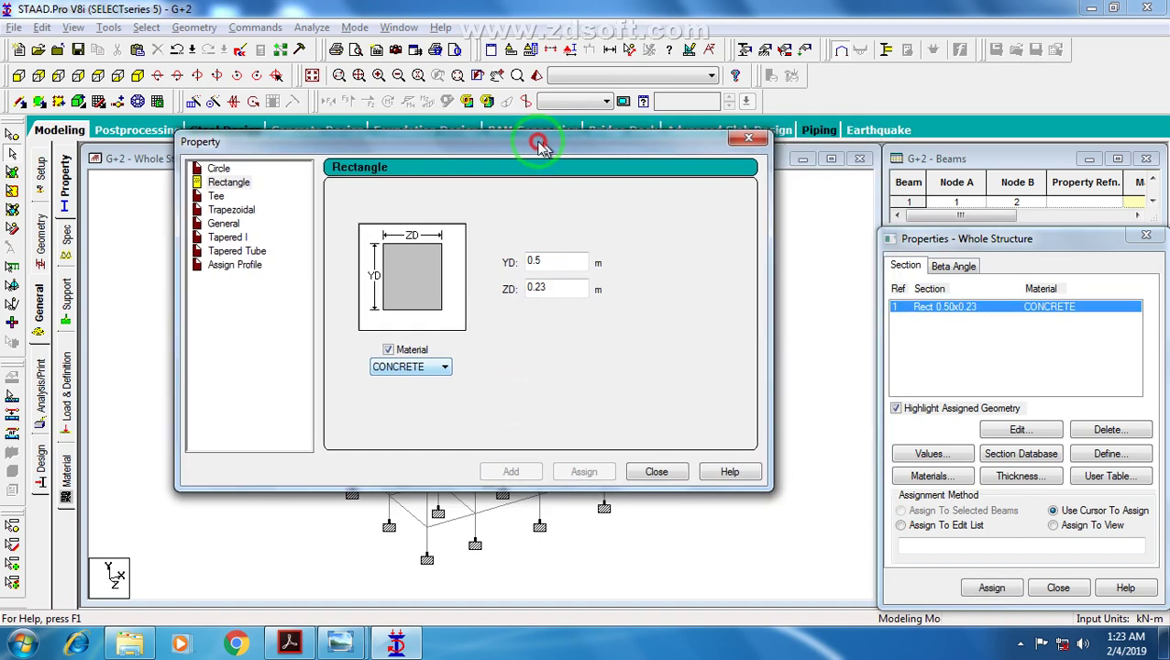
key(alt+Tab)
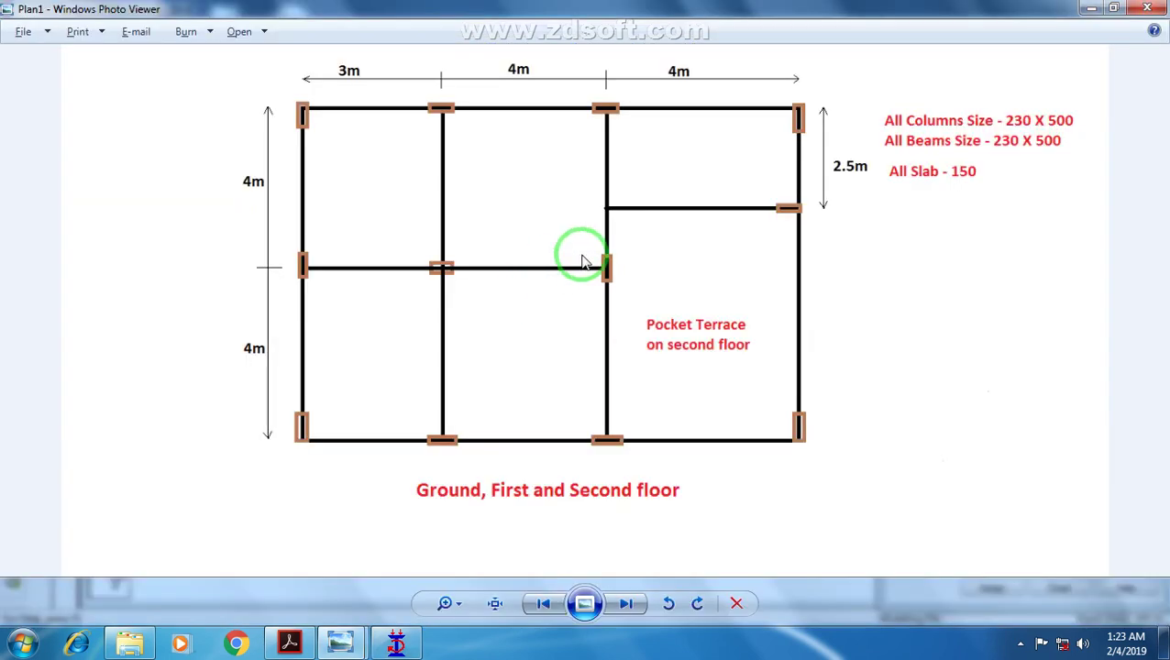
key(alt+Tab)
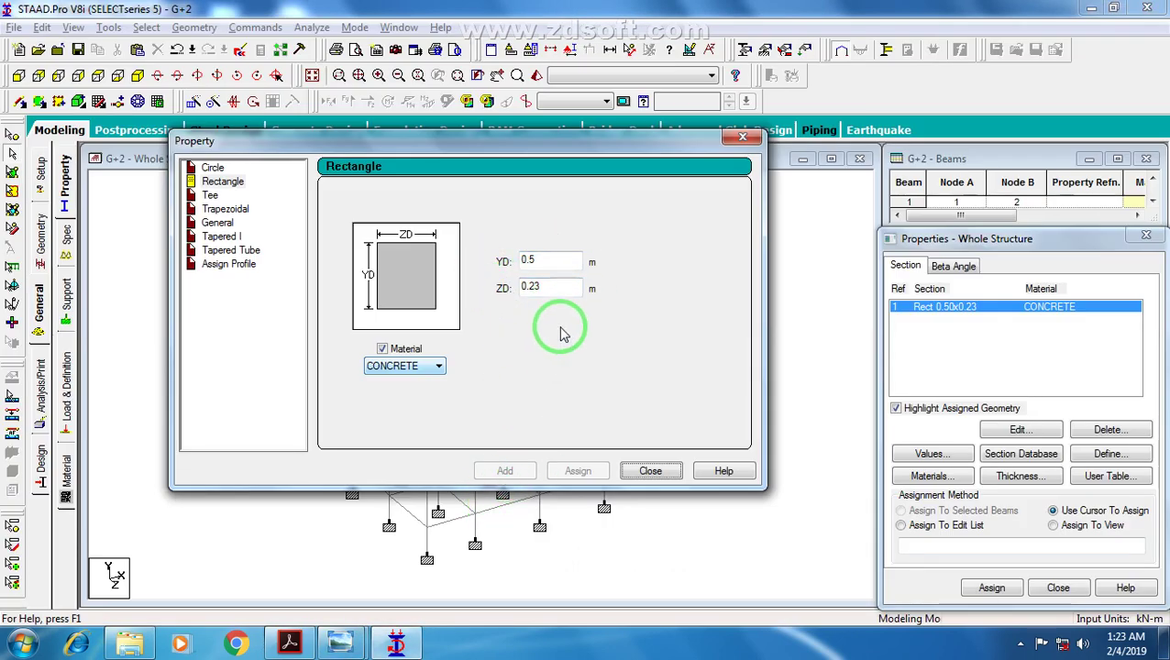
click(210, 194)
click(223, 182)
click(533, 286)
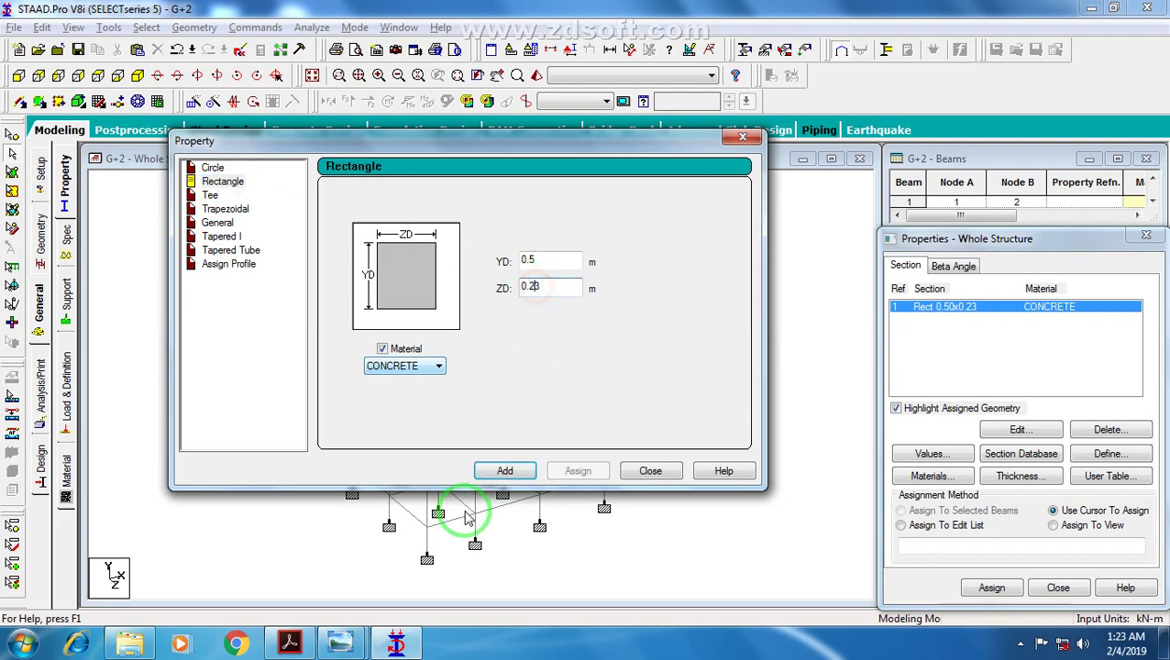
click(504, 473)
click(649, 472)
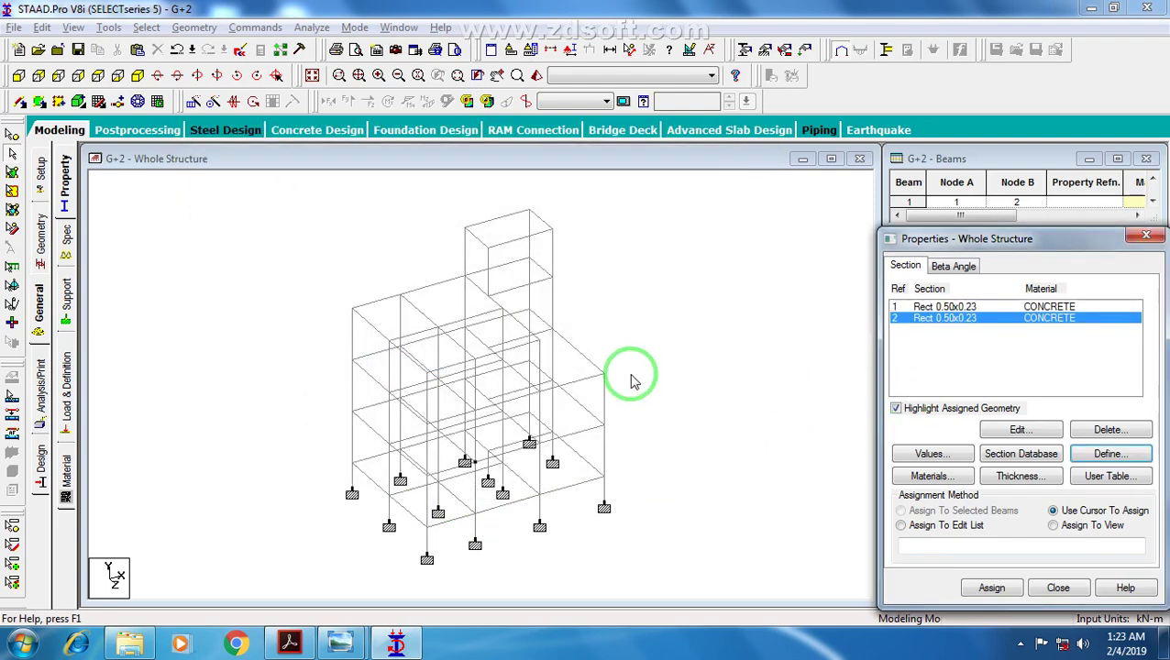
Step: Assign section 1, Rect 0.50x0.23, to all members parallel to Y using Assign To Selected Beams, and decline the auto save
scroll(674, 371, up, 1)
middle_drag(672, 372, 660, 434)
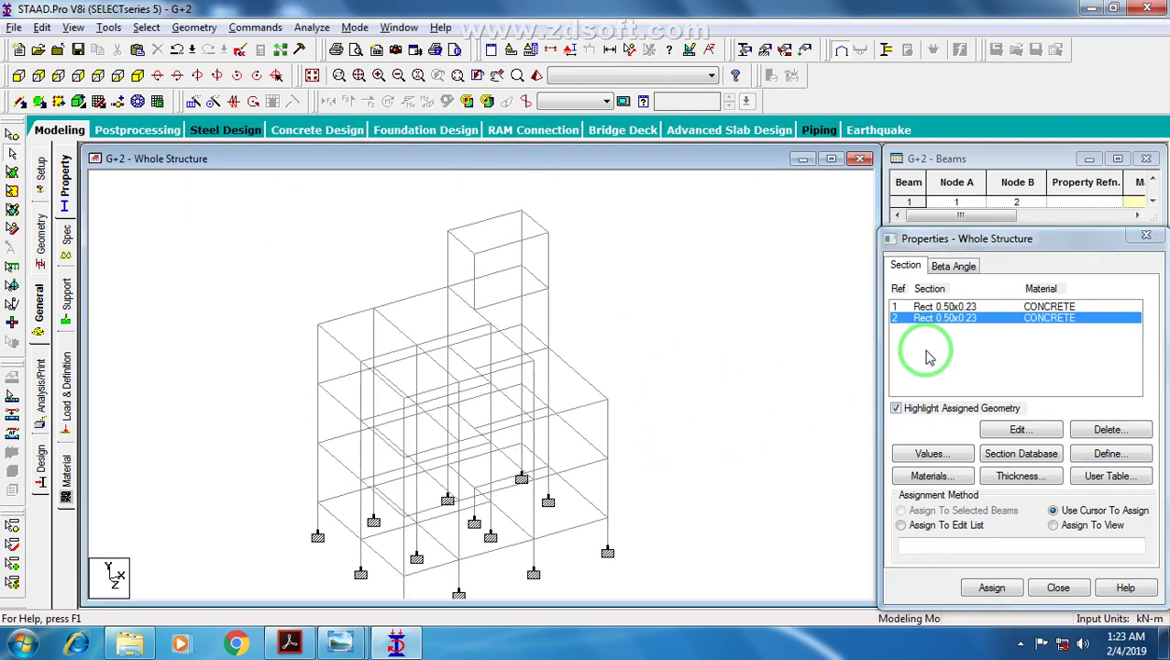
click(964, 308)
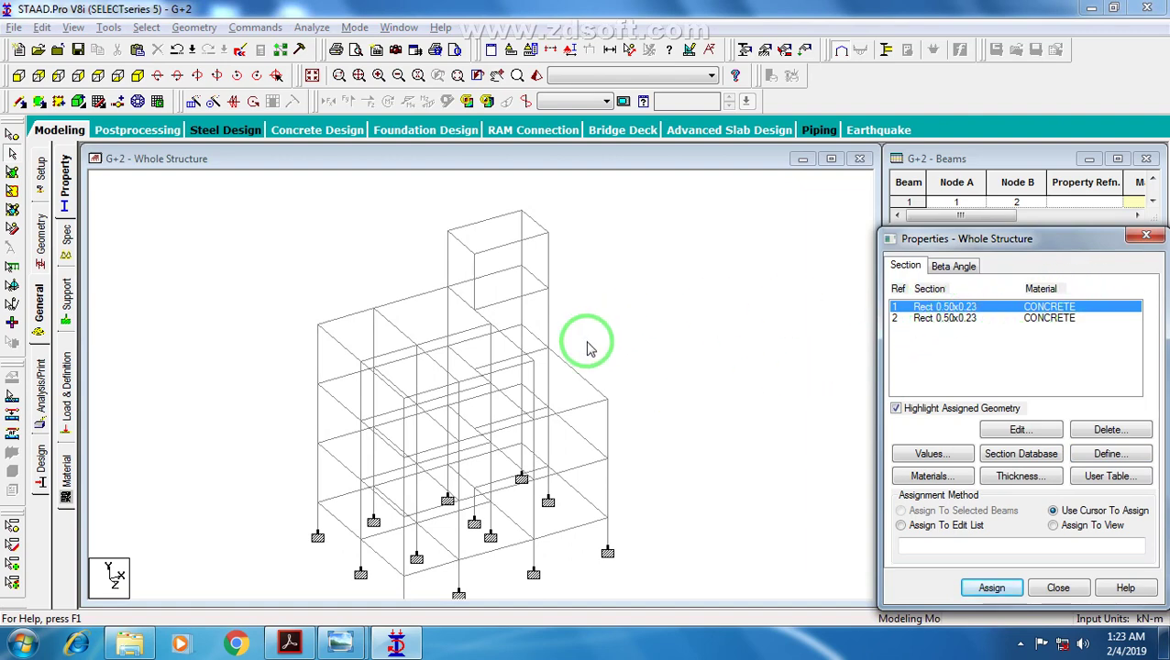
middle_drag(584, 340, 565, 320)
scroll(565, 320, down, 1)
middle_drag(430, 298, 435, 283)
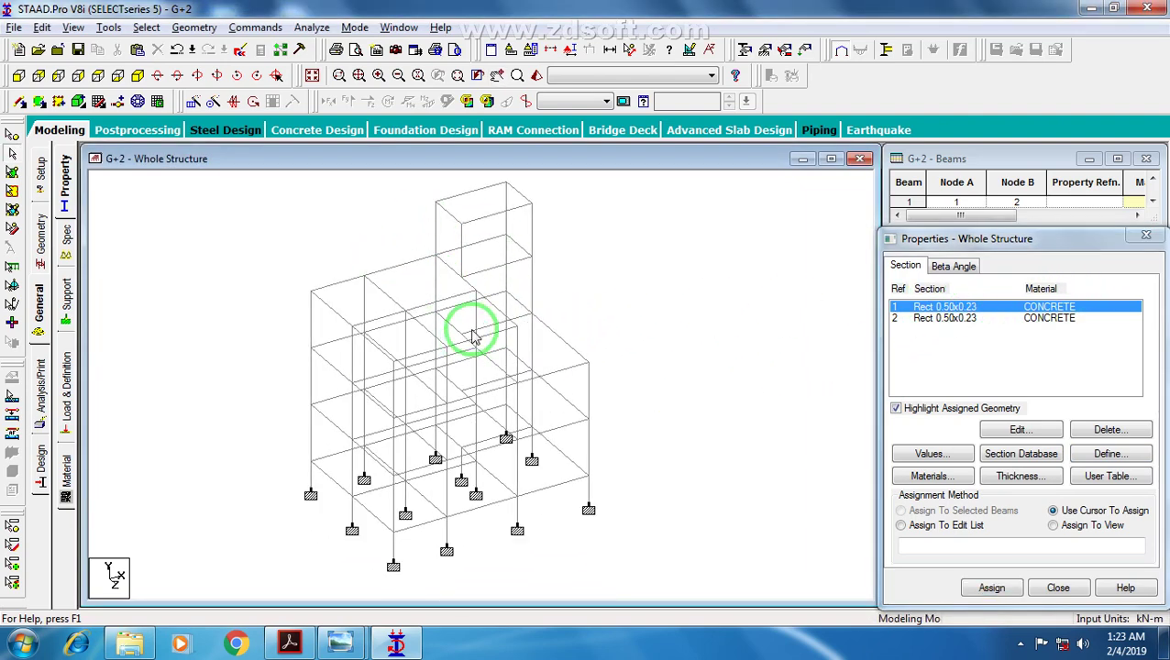
scroll(587, 378, down, 1)
middle_drag(556, 390, 605, 407)
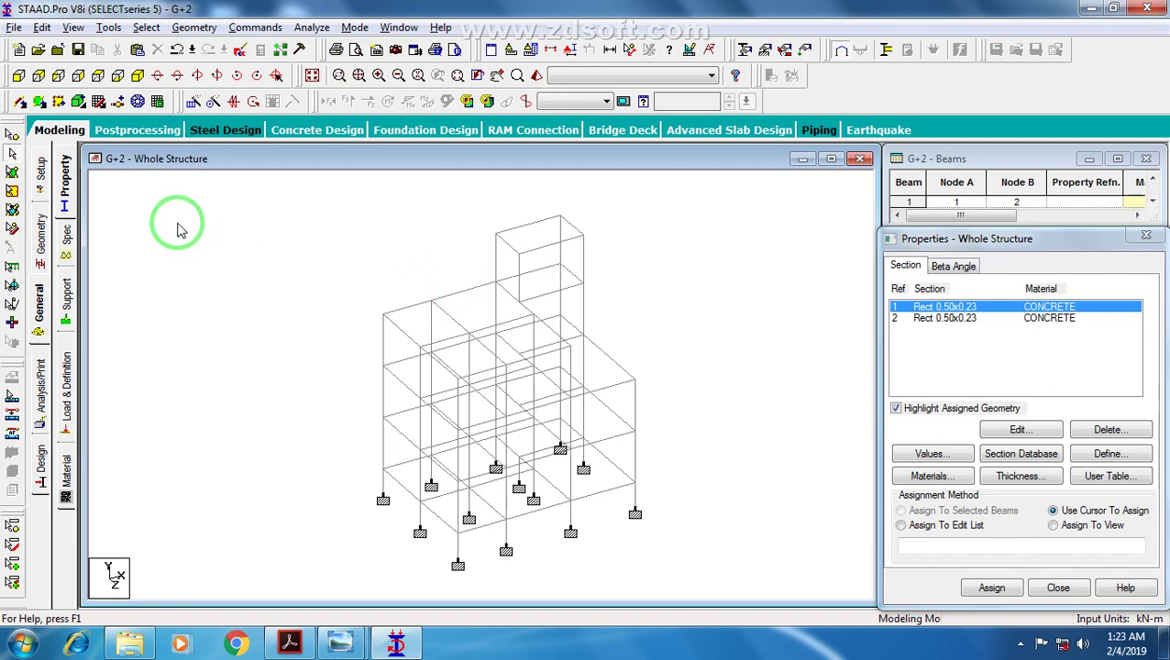
click(147, 29)
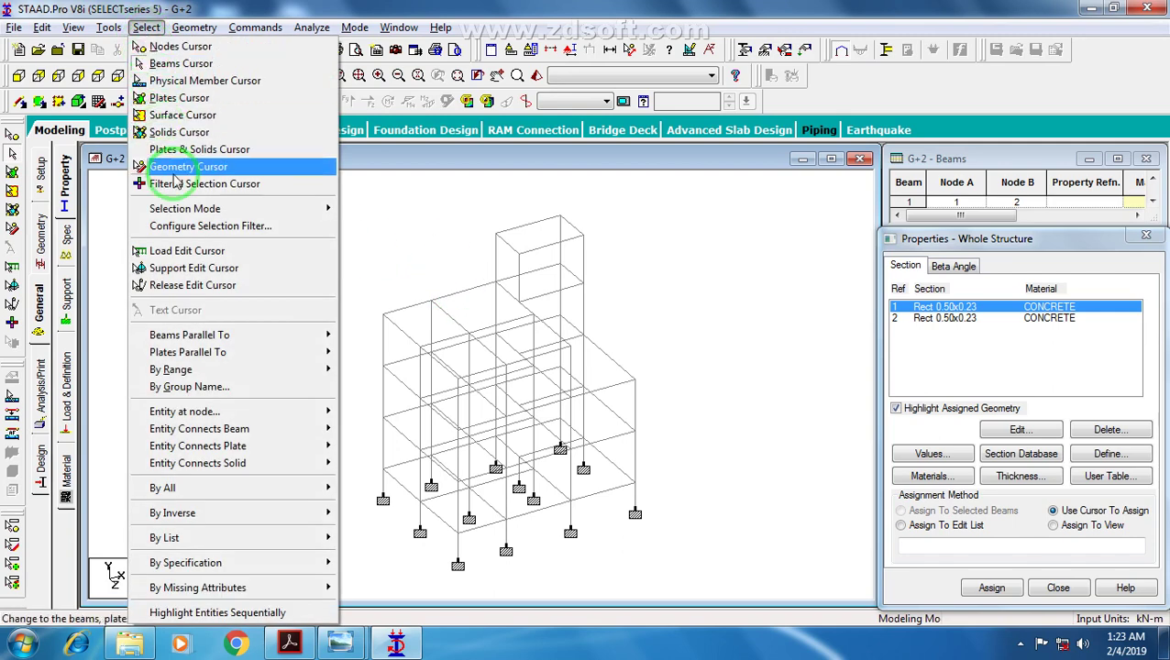
click(211, 338)
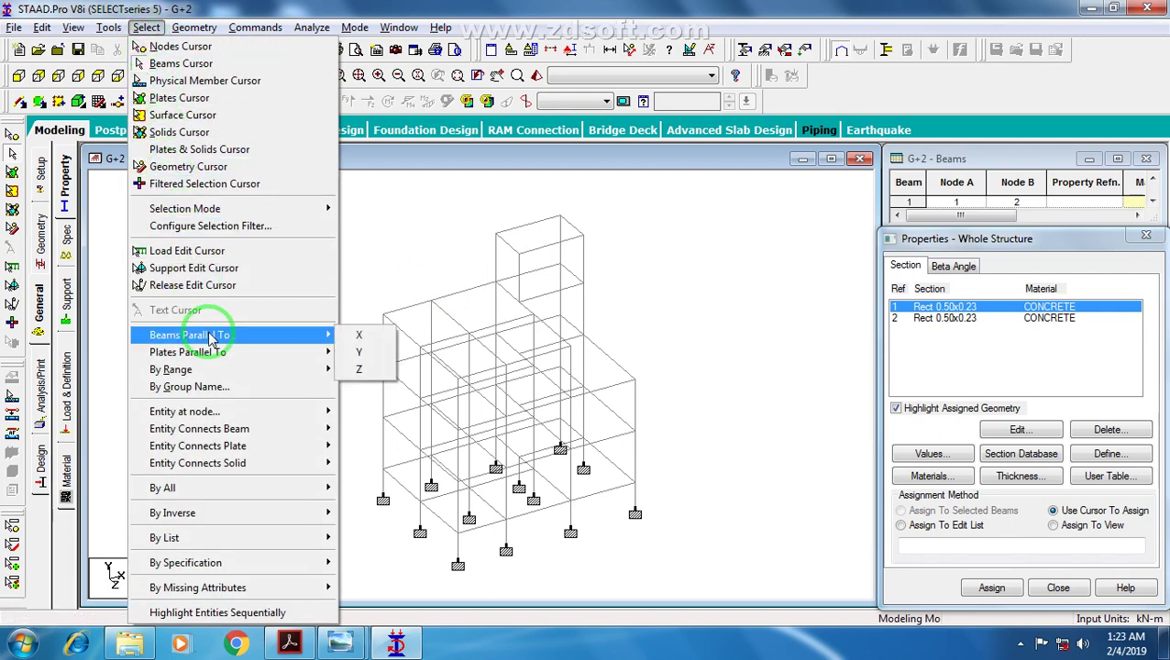
click(371, 356)
scroll(492, 406, up, 3)
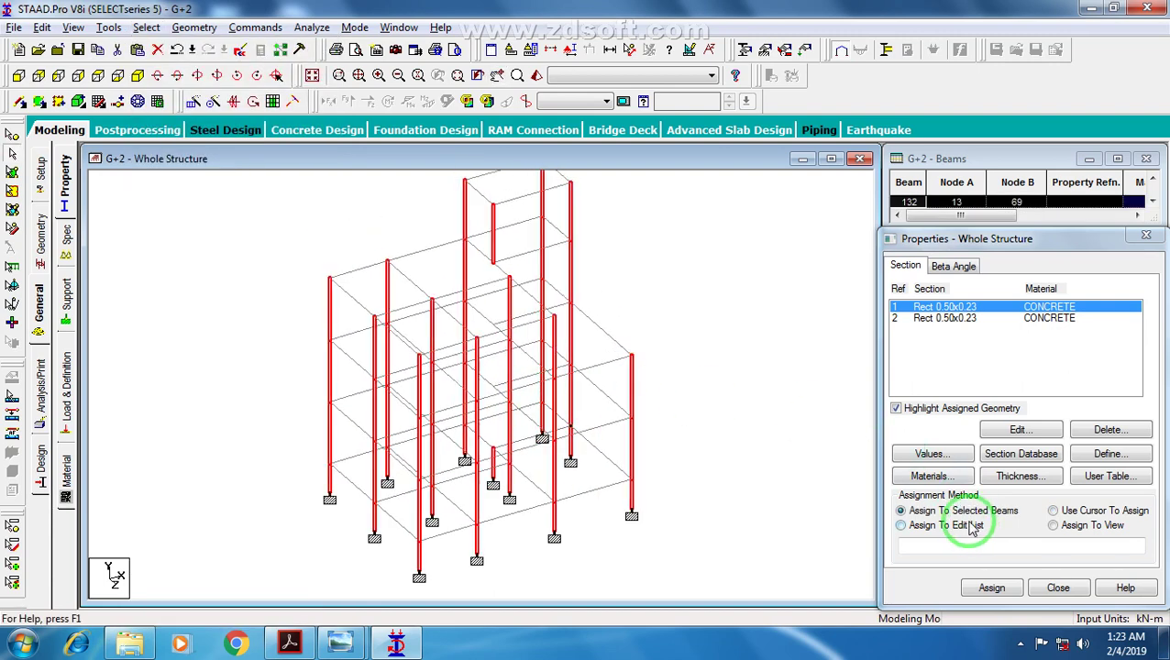
click(991, 588)
click(1033, 467)
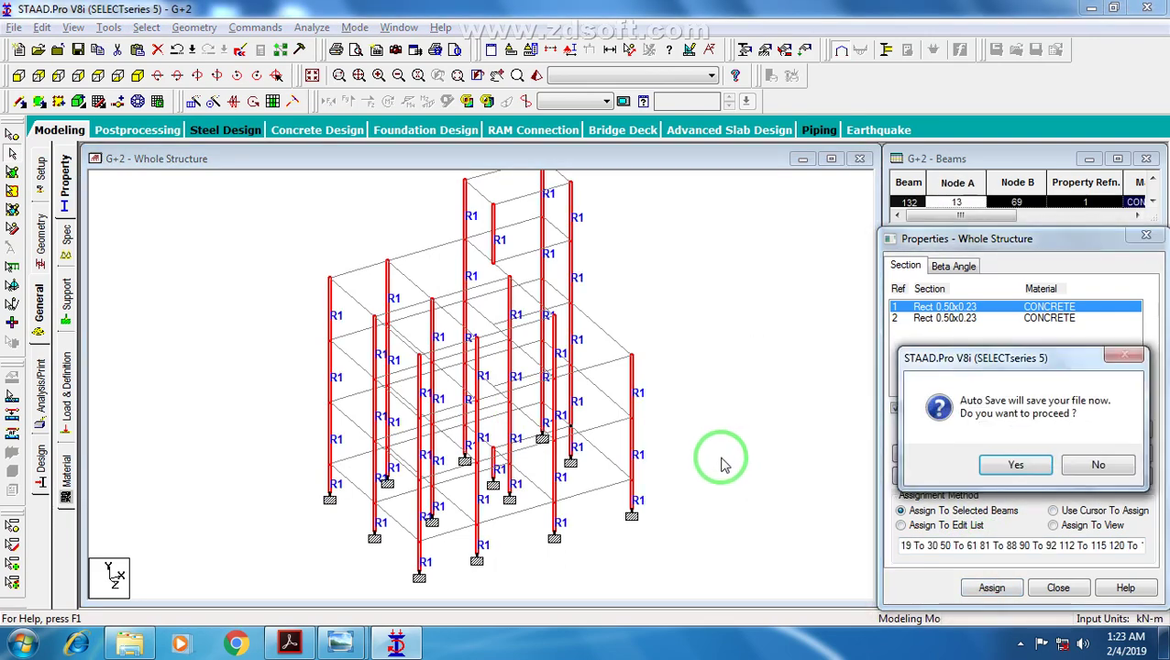
click(1095, 464)
Step: Invert the beam selection so that all horizontal floor beams are selected instead of the columns
middle_drag(651, 349, 618, 390)
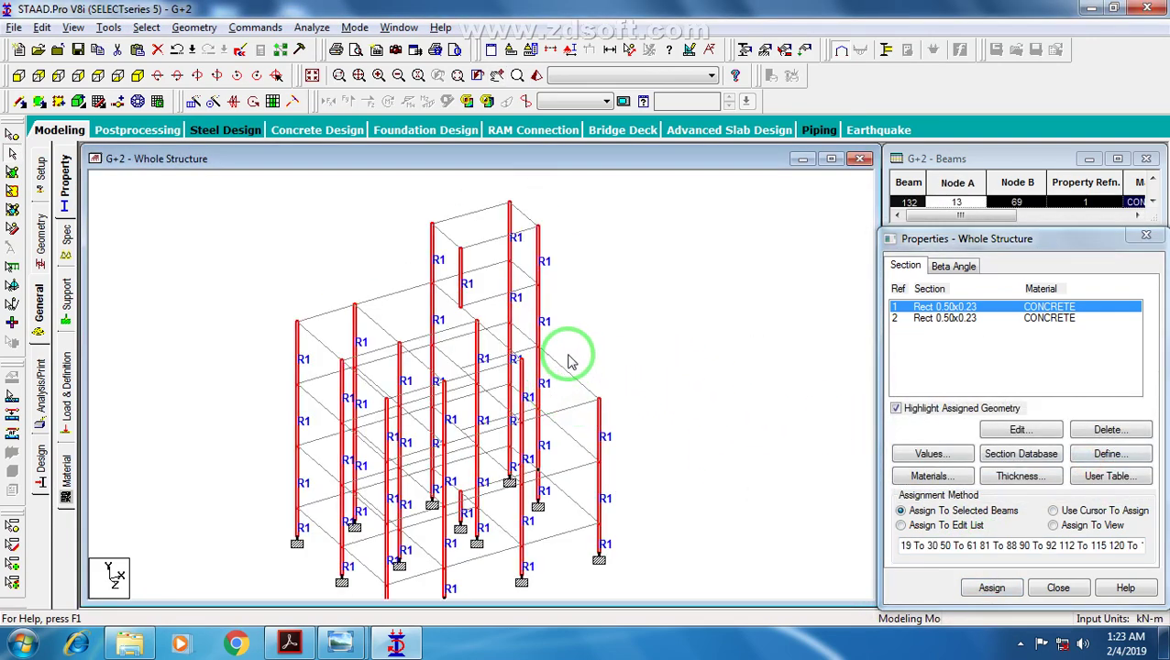
middle_drag(515, 356, 505, 346)
middle_drag(592, 418, 570, 398)
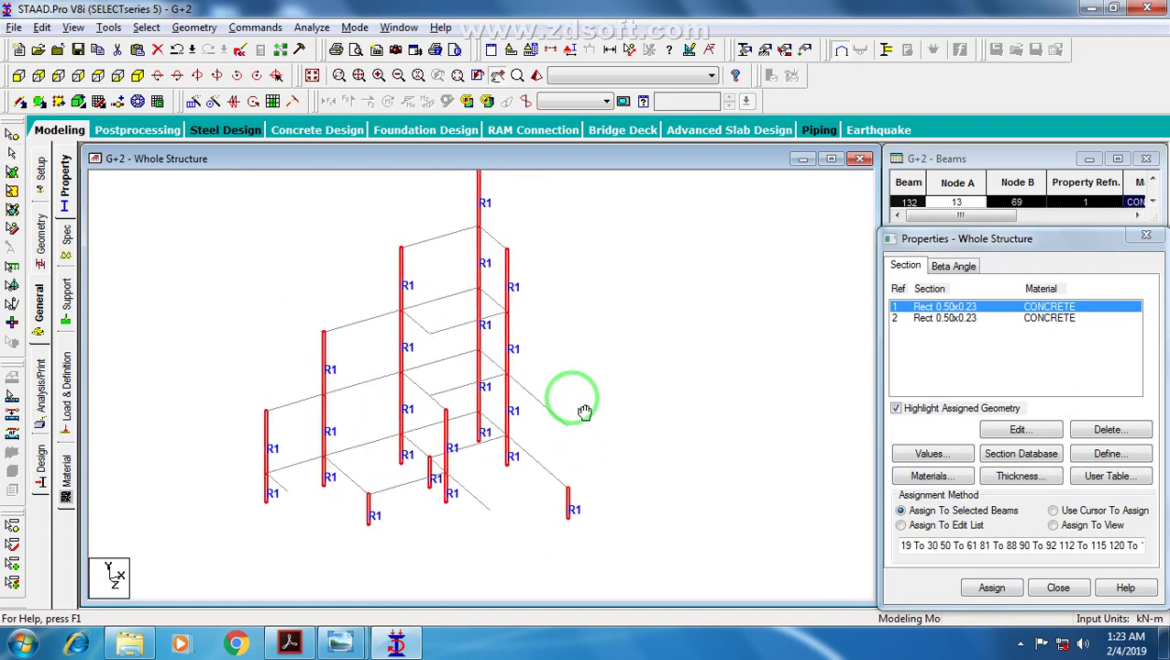
scroll(688, 384, up, 1)
scroll(685, 392, down, 2)
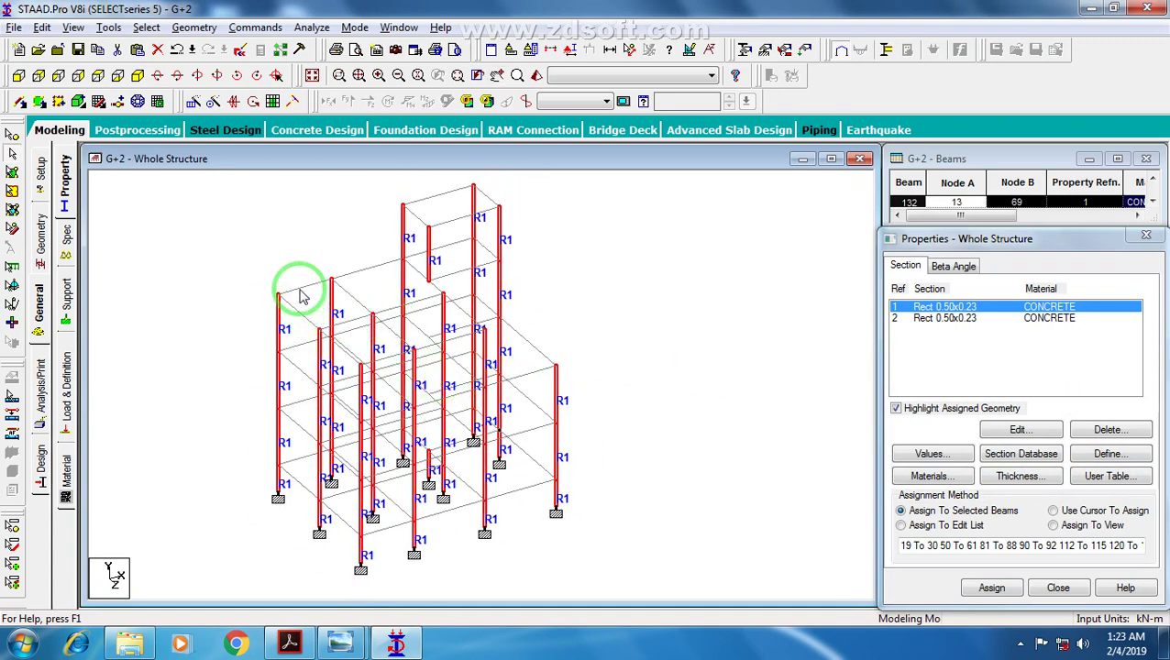
middle_drag(318, 302, 310, 325)
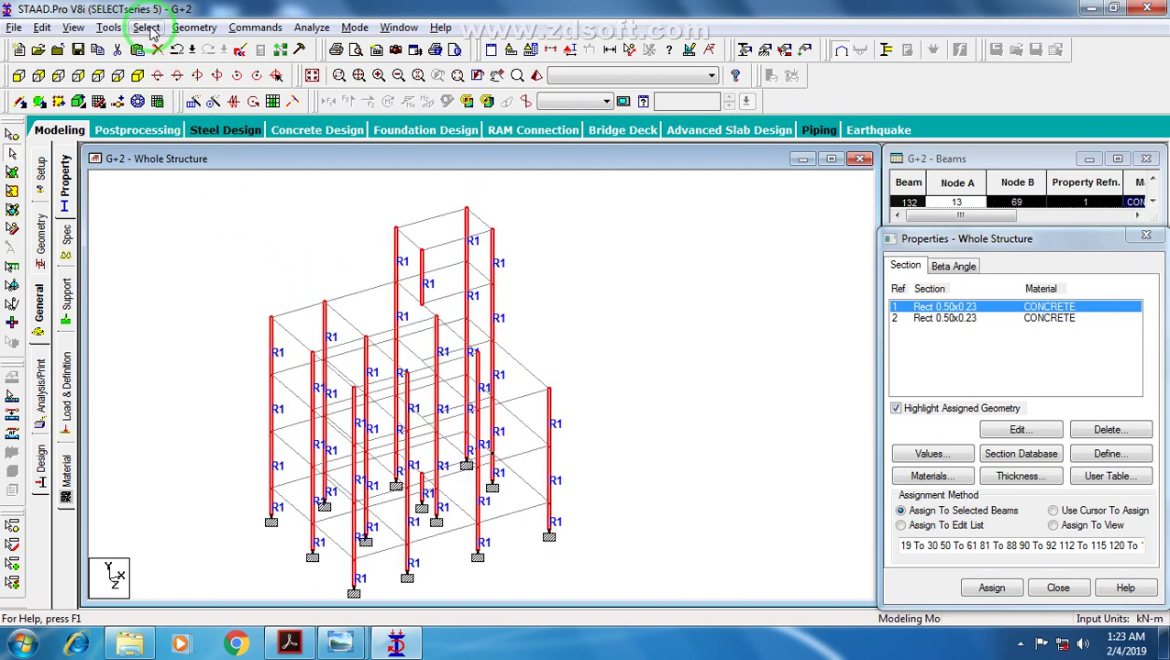
click(147, 27)
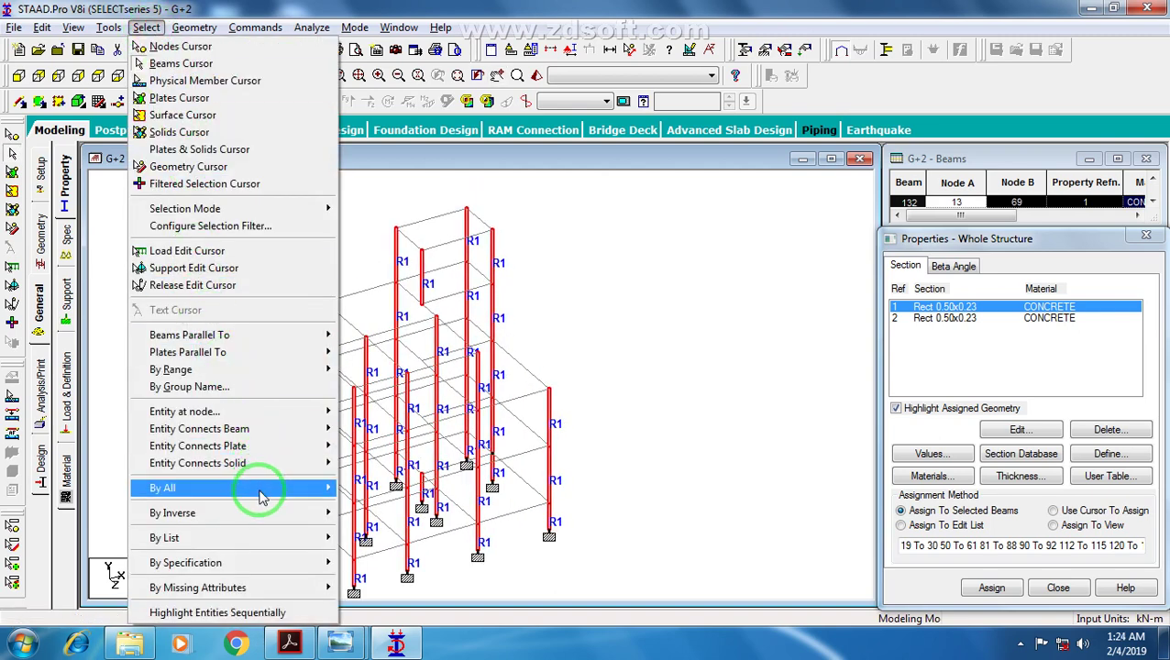
click(243, 516)
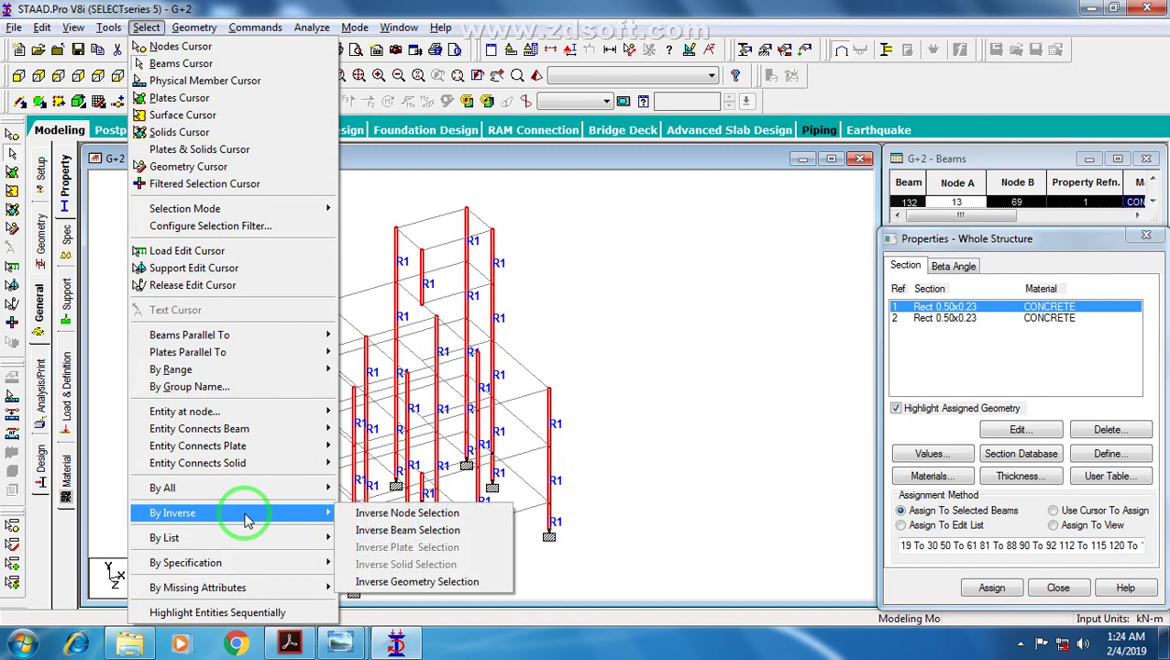
mouse_move(307, 516)
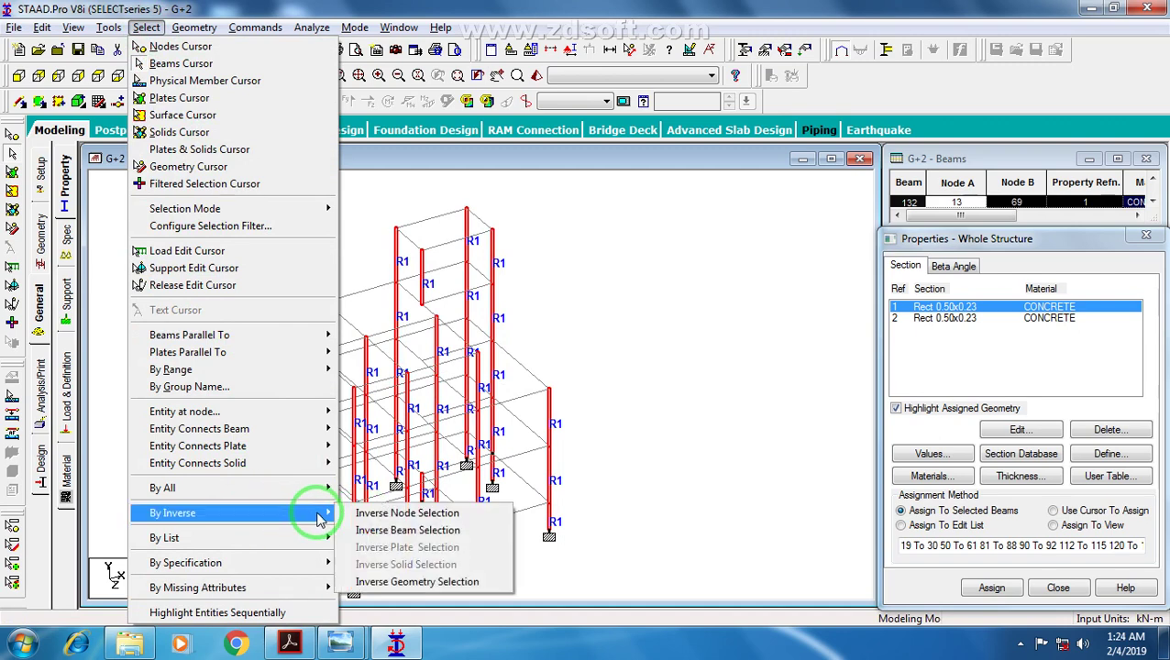
click(386, 534)
middle_drag(456, 453, 455, 413)
scroll(350, 410, up, 1)
middle_drag(368, 393, 372, 431)
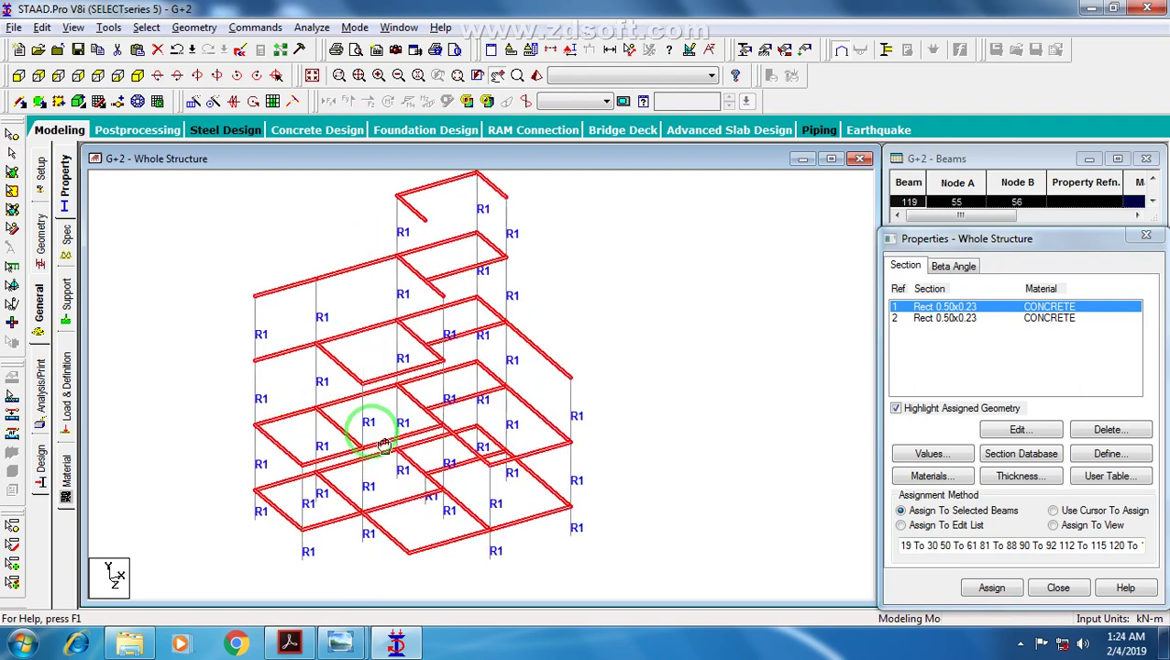
scroll(371, 431, down, 1)
middle_drag(506, 395, 510, 366)
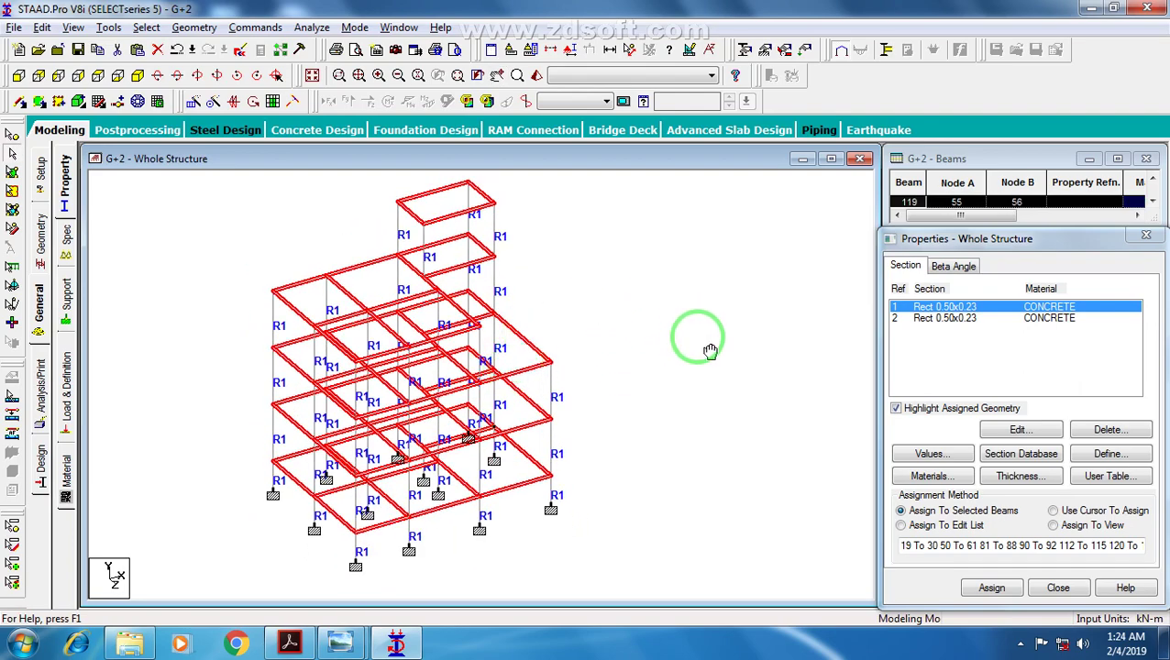
Step: Display only the selected floor beams as a new view in the active window
right_click(676, 272)
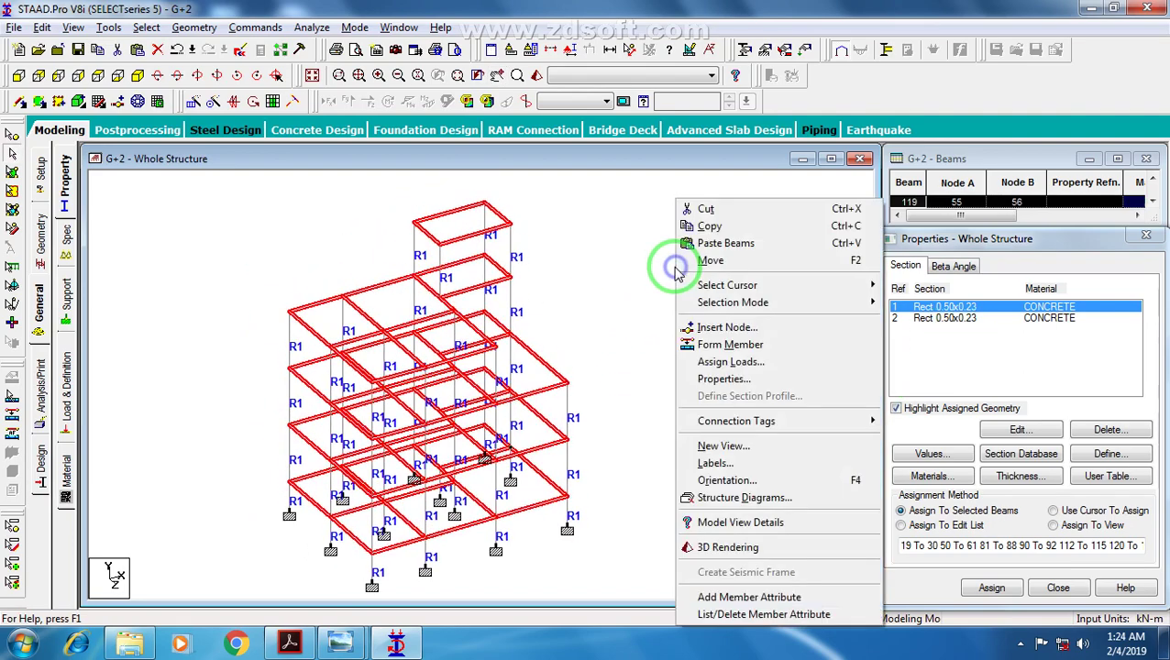
click(724, 446)
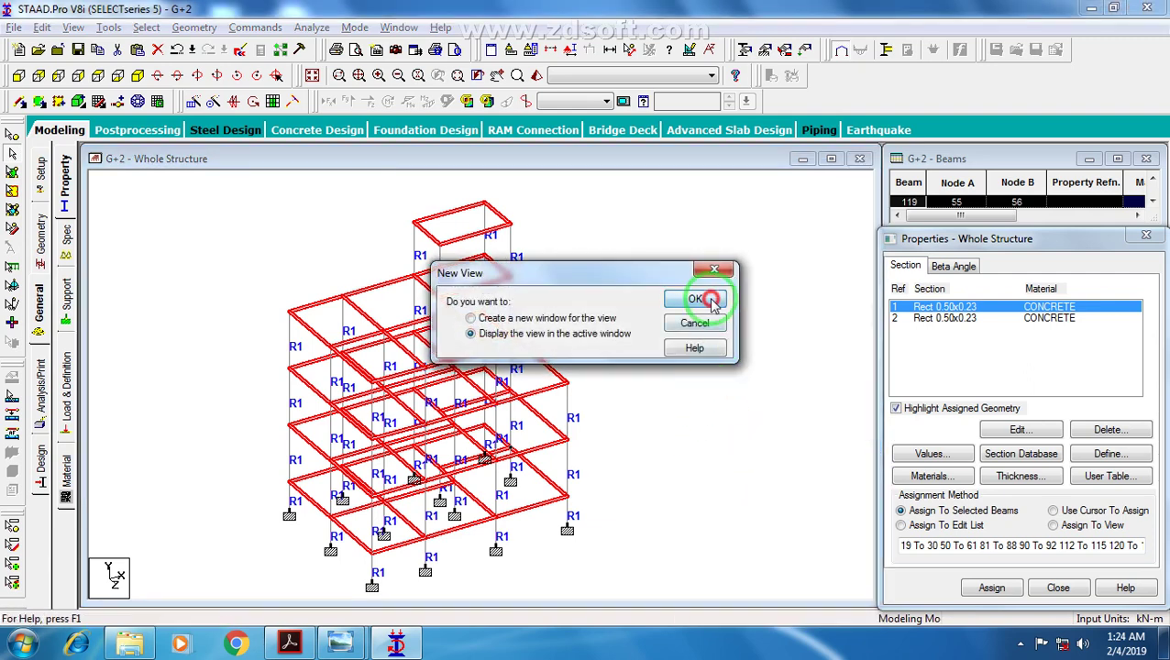
click(712, 302)
Step: Assign section 2, Rect 0.50x0.23, to all the isolated floor beams using Assign To View
scroll(477, 316, down, 5)
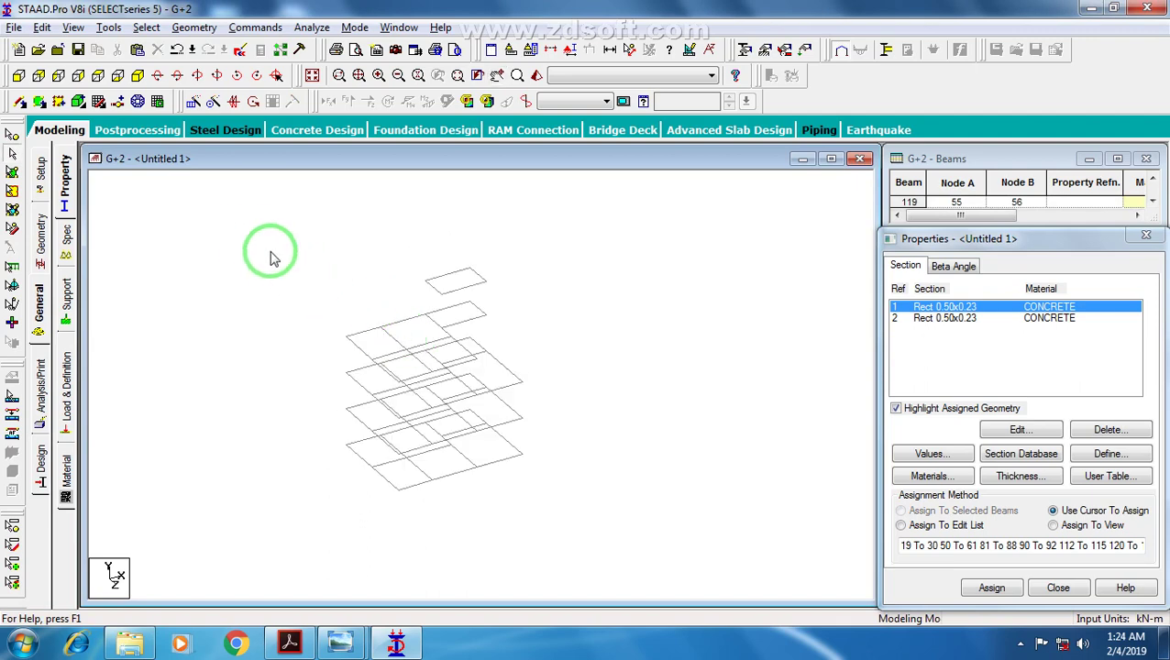
drag(275, 230, 627, 535)
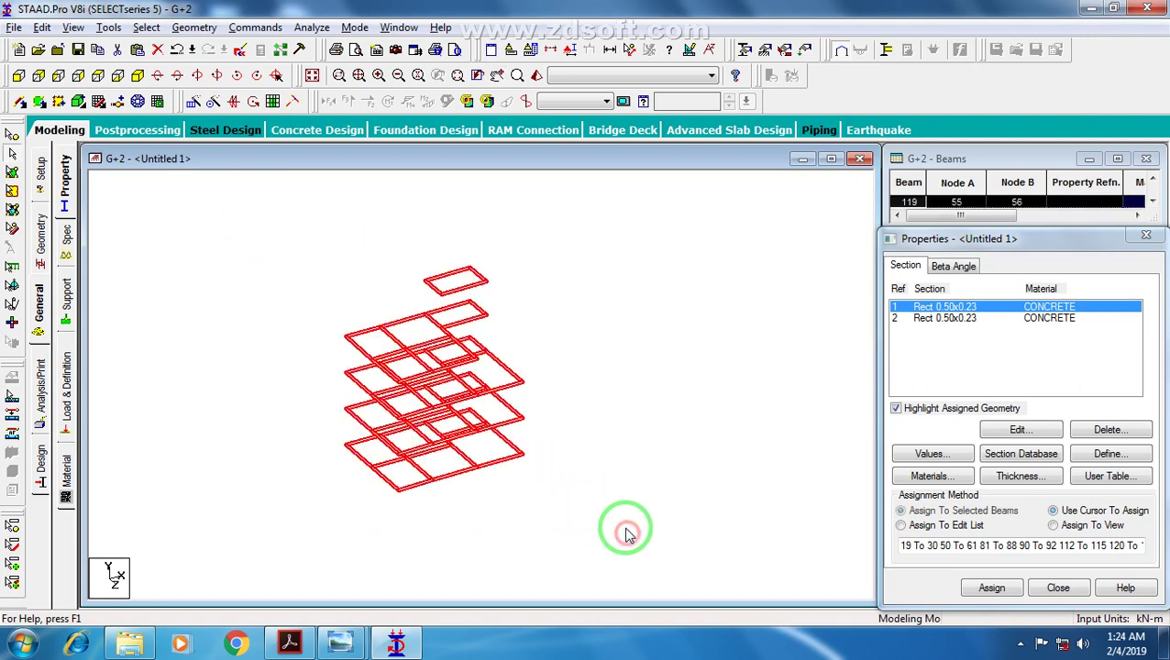
scroll(549, 397, up, 3)
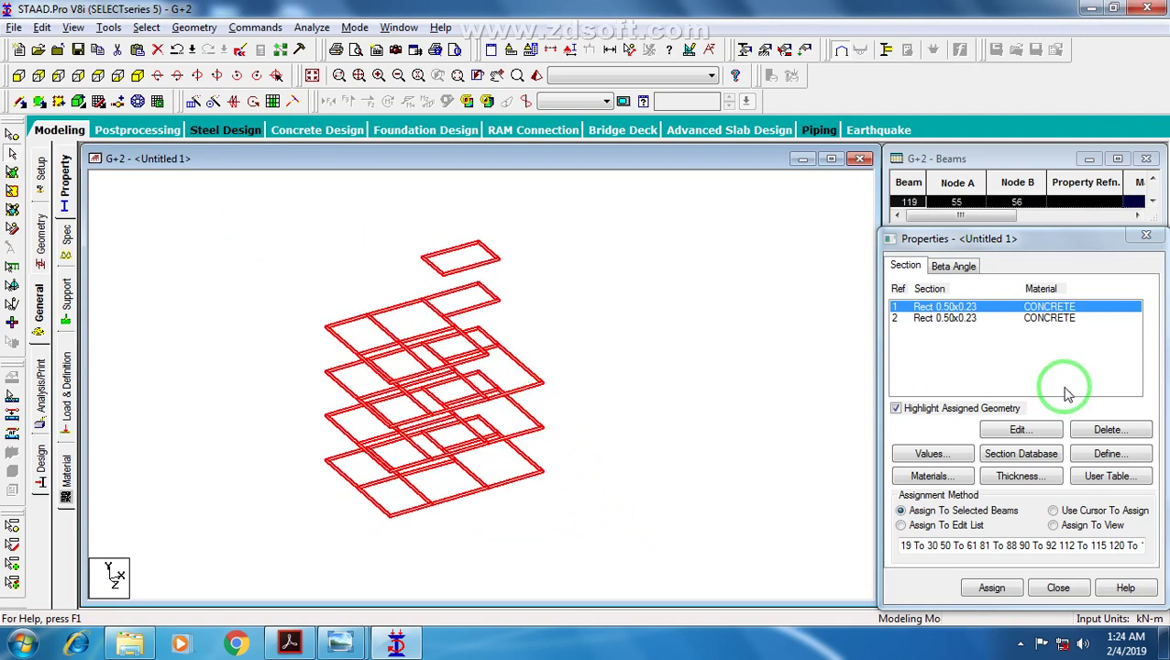
click(957, 319)
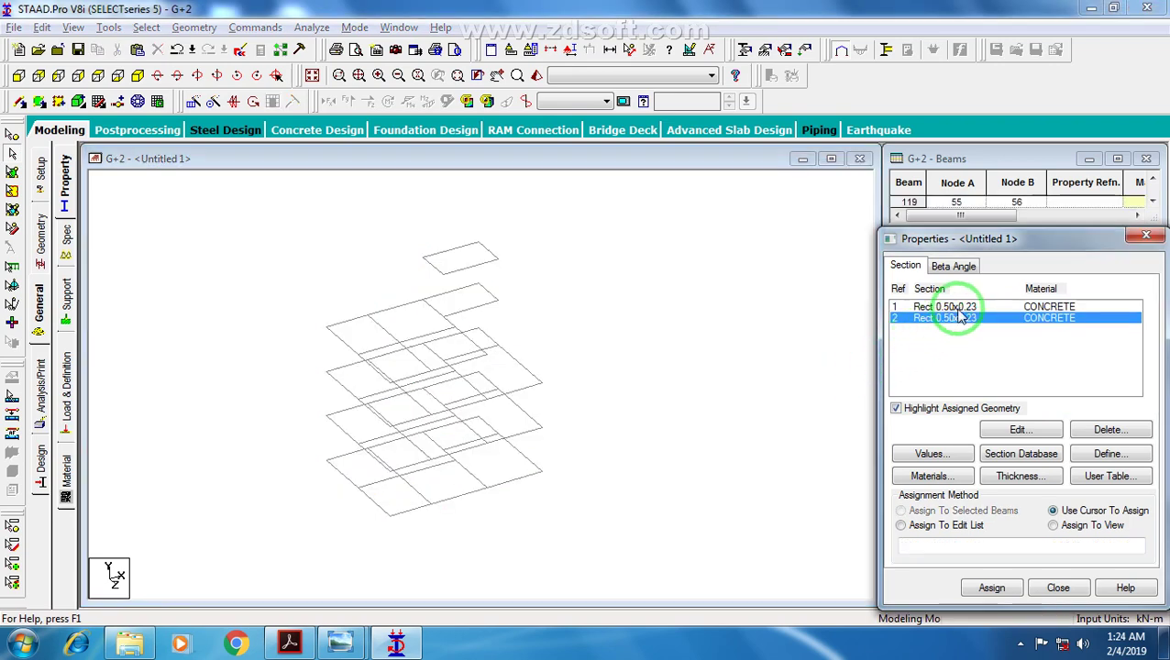
scroll(633, 340, down, 3)
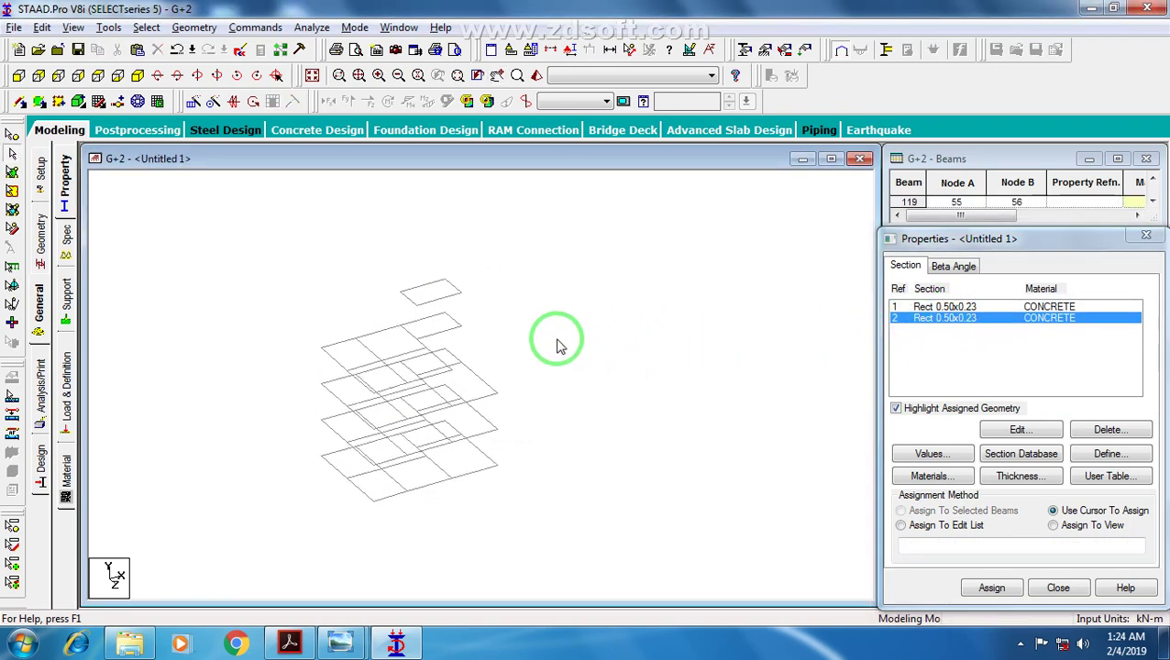
click(1053, 525)
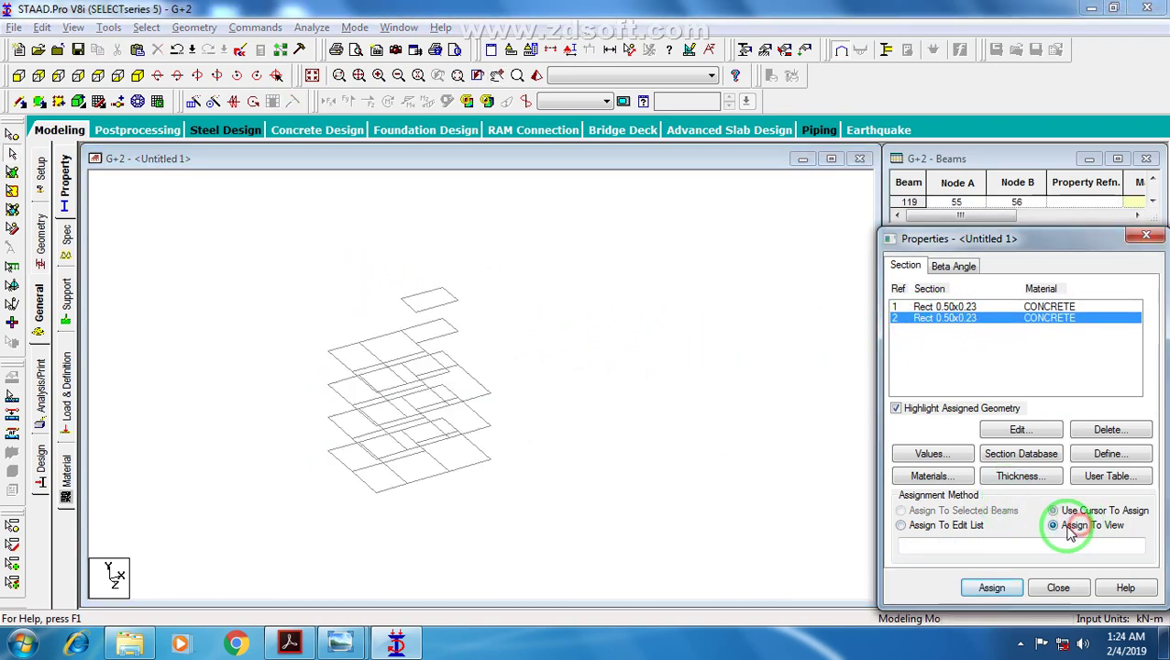
click(991, 587)
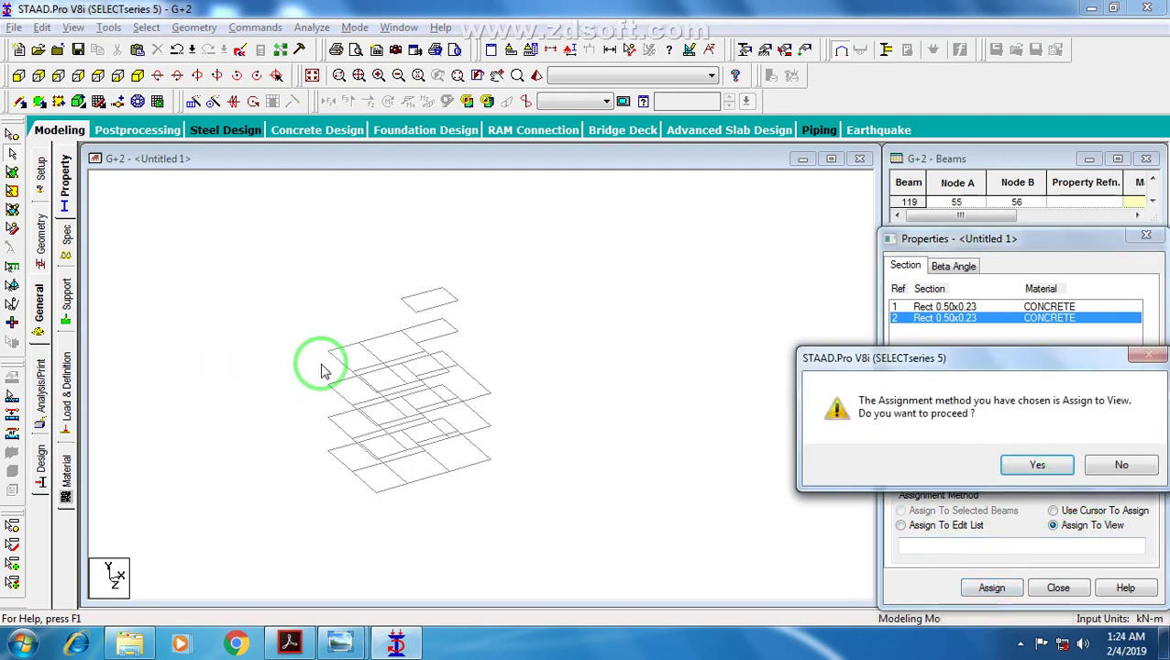
click(1035, 466)
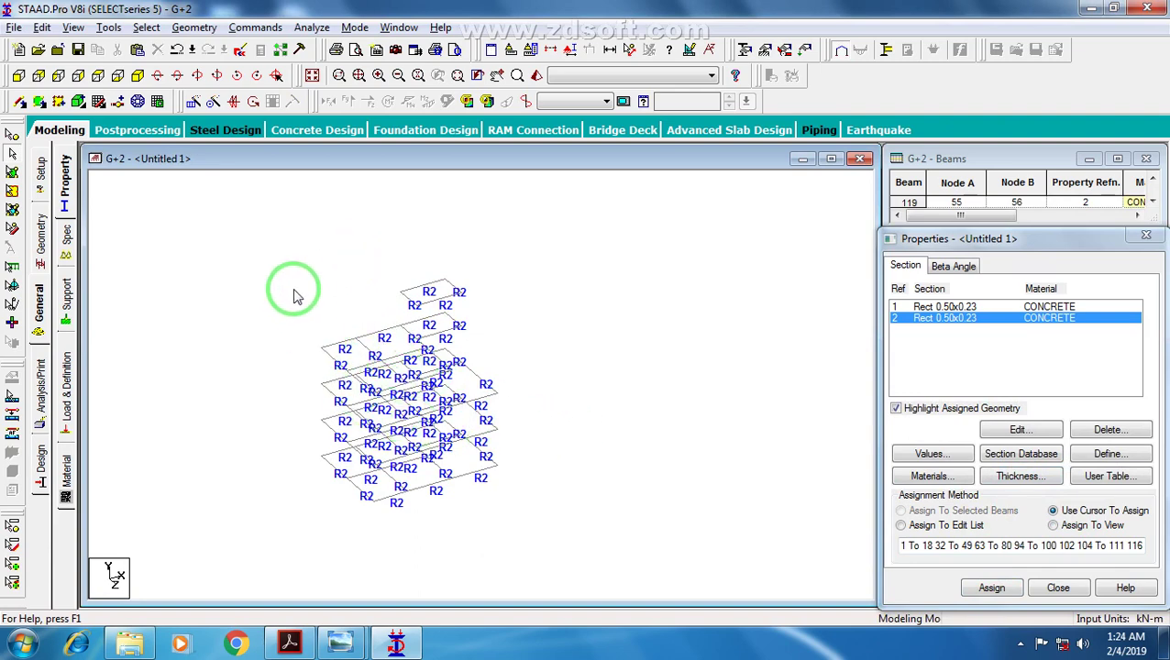
Step: Return to the whole structure display with all columns, beams and supports
scroll(291, 305, up, 1)
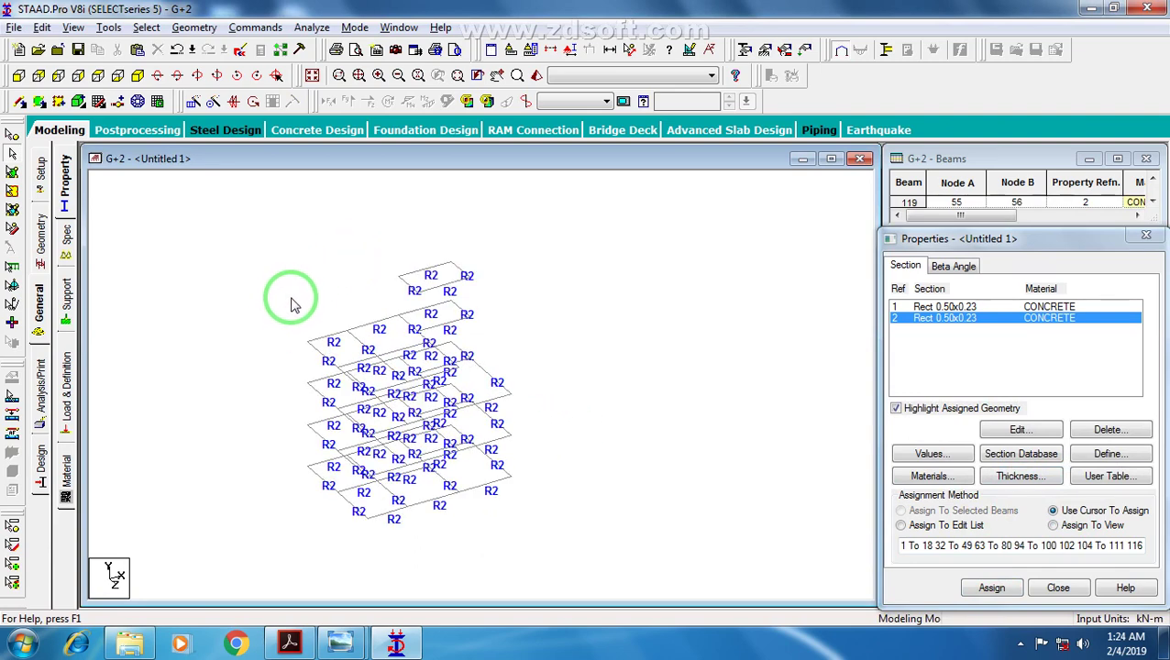
click(312, 76)
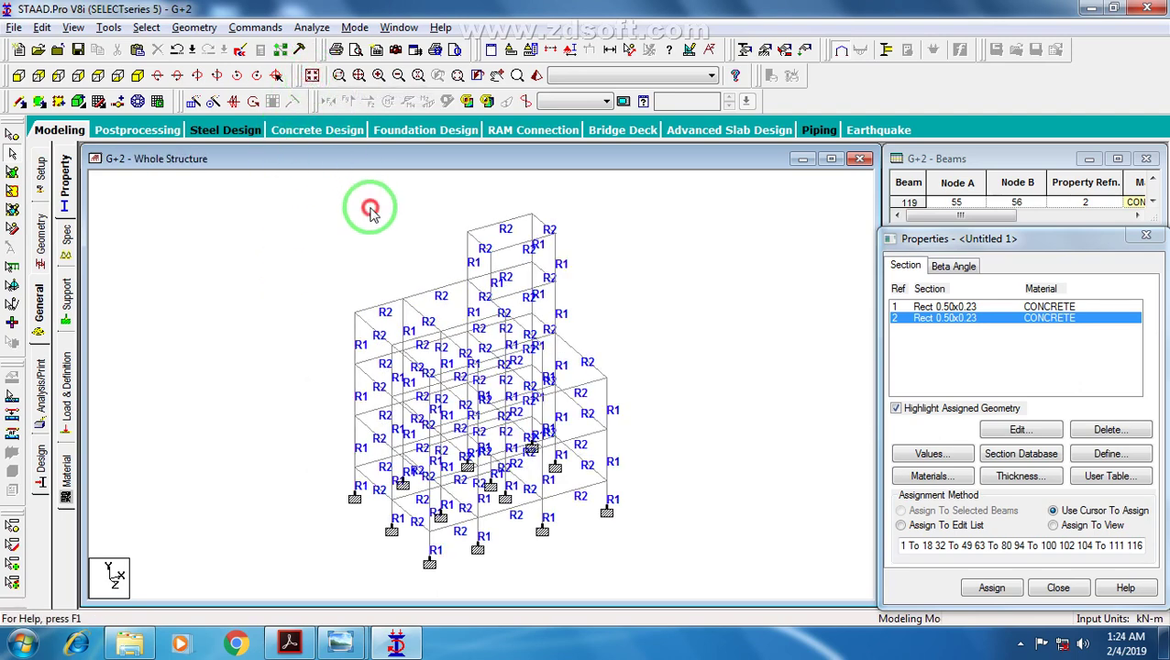
middle_drag(433, 223, 413, 196)
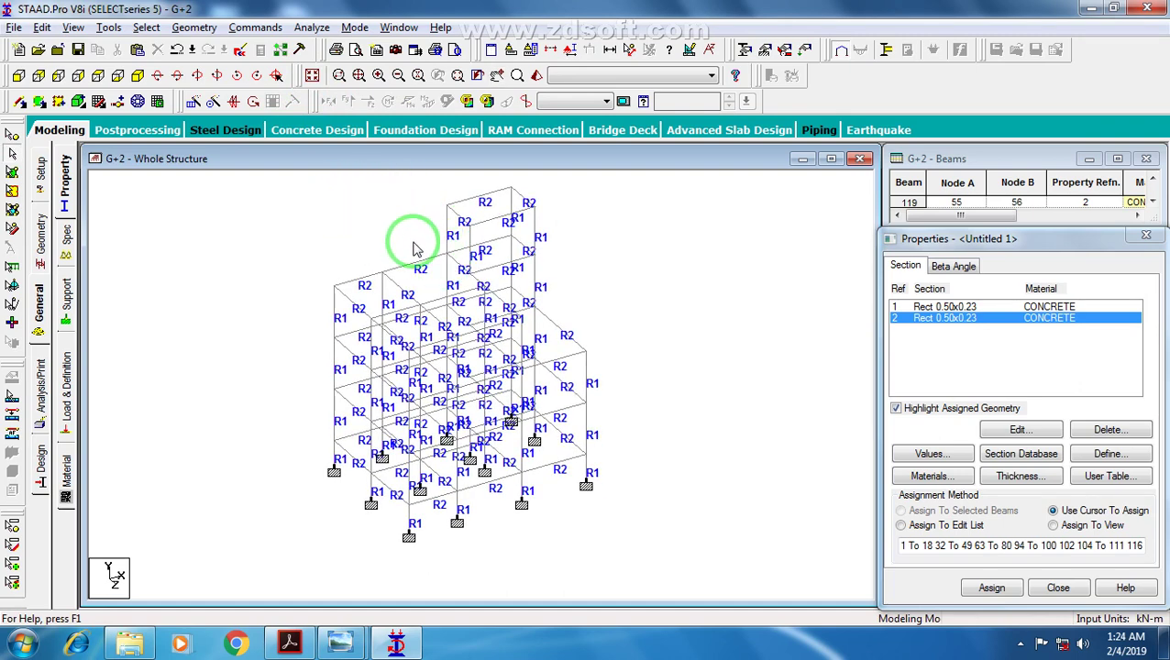
click(784, 312)
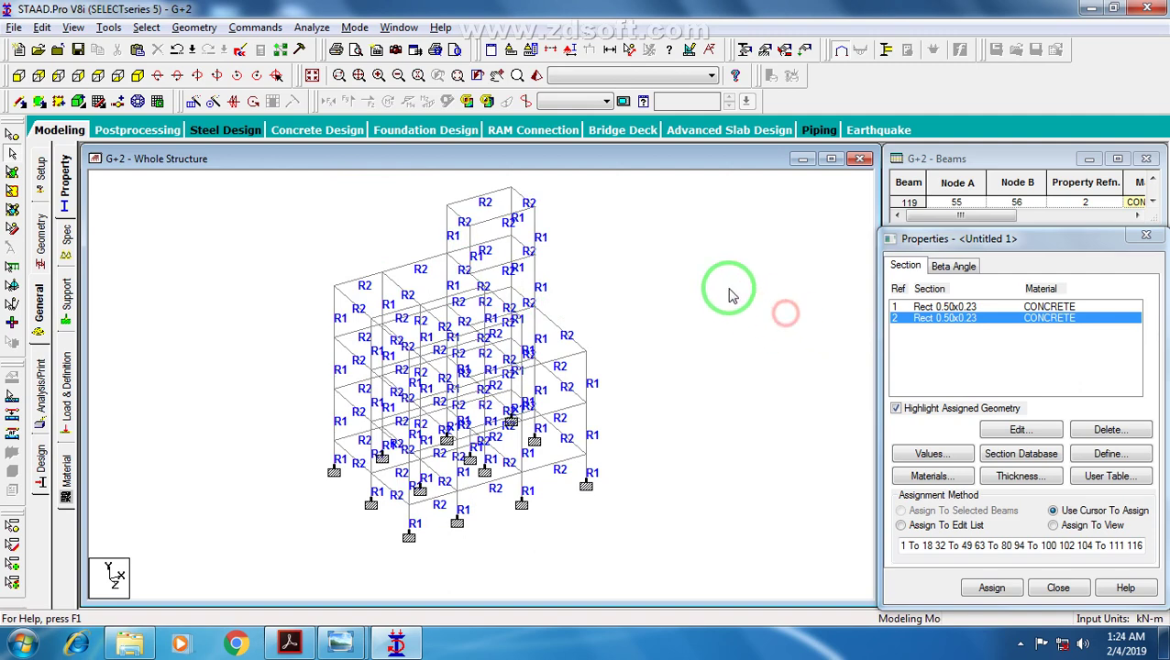
Step: Open a maximized 3D rendered view of the frame and inspect the column and beam sections from several angles
click(533, 77)
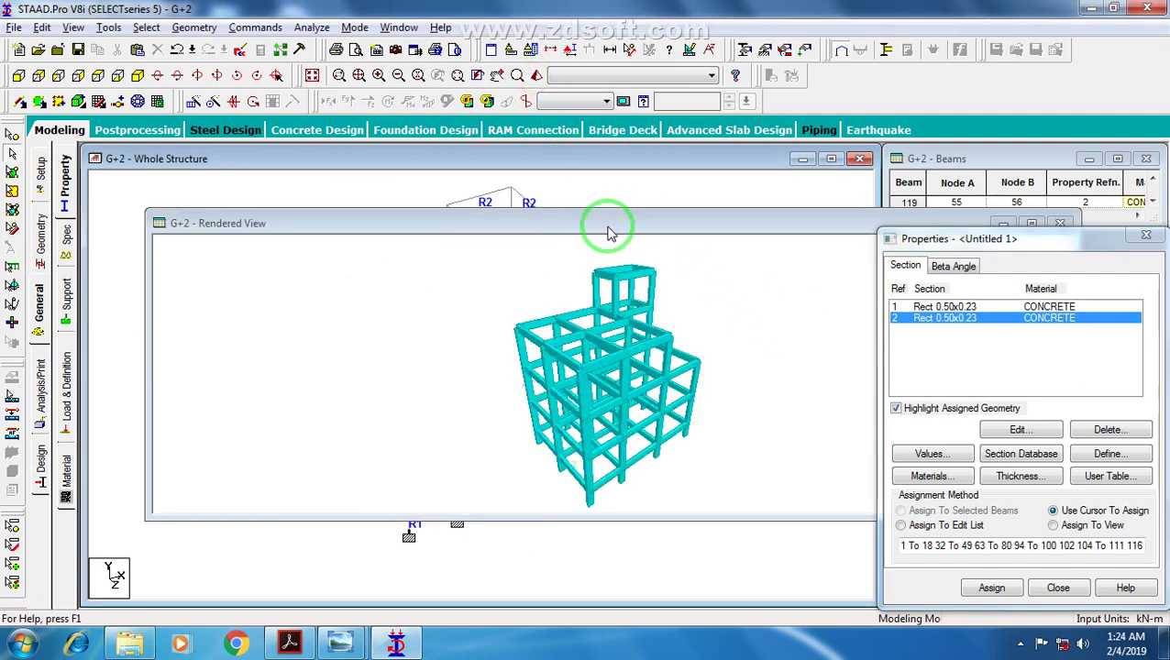
double_click(609, 227)
drag(706, 463, 520, 415)
drag(563, 321, 605, 357)
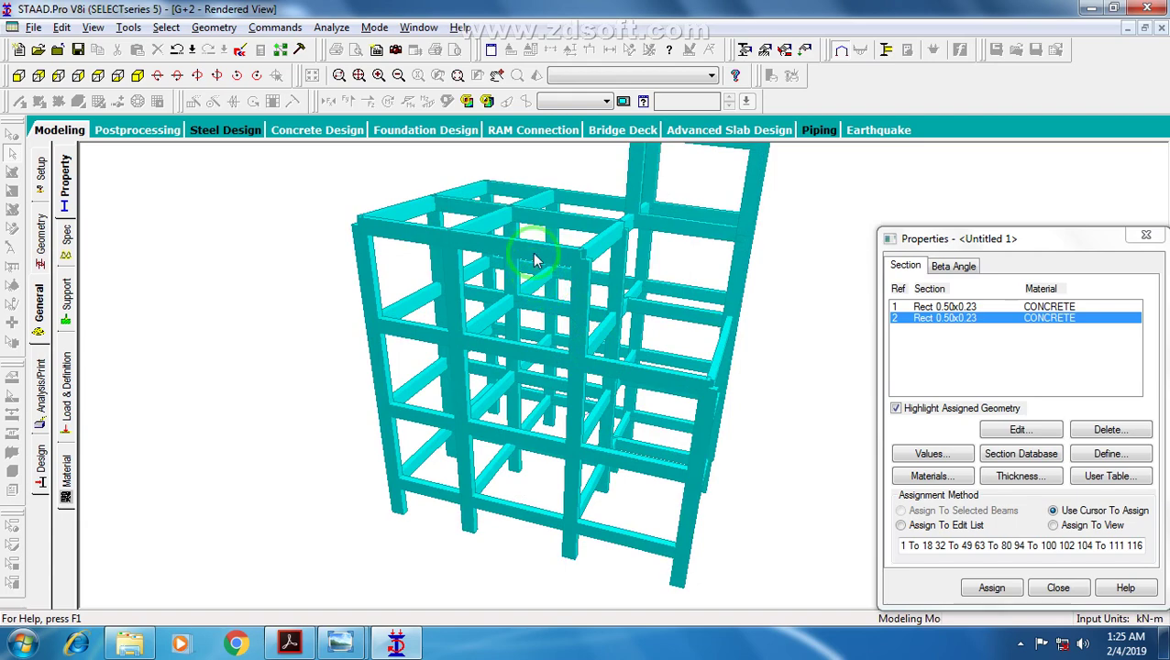
drag(536, 260, 505, 323)
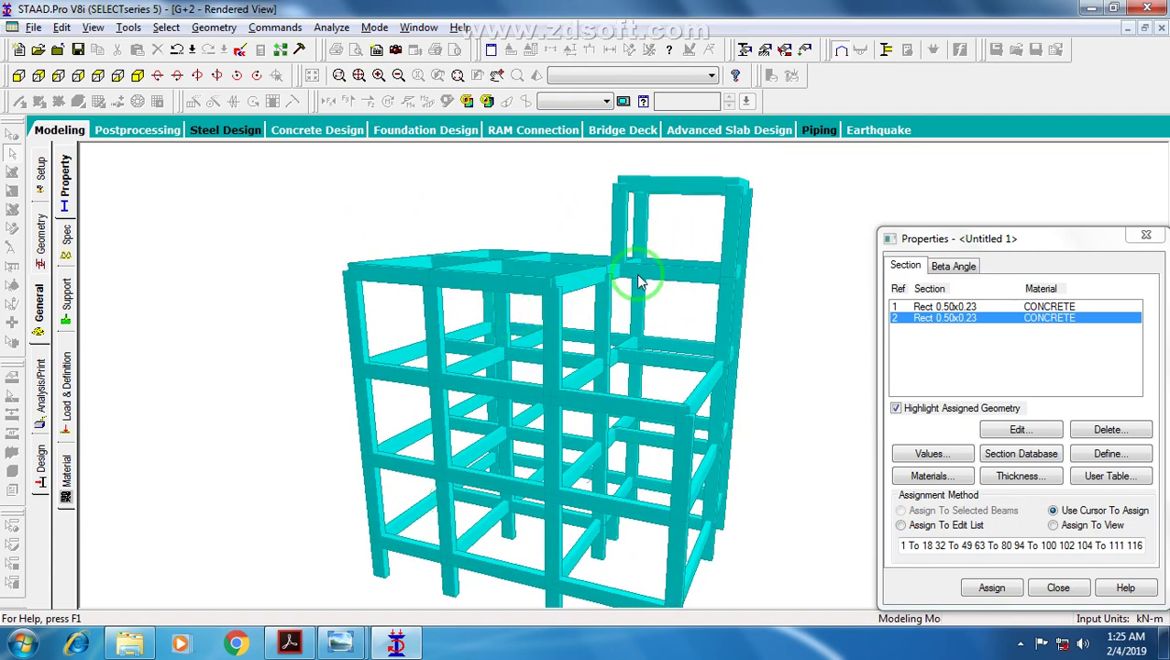
mouse_move(640, 282)
mouse_down()
mouse_move(622, 274)
mouse_move(711, 357)
mouse_move(684, 222)
mouse_move(605, 222)
mouse_move(693, 282)
mouse_move(590, 216)
mouse_move(622, 308)
mouse_move(483, 205)
mouse_move(609, 319)
mouse_move(557, 371)
mouse_move(478, 308)
mouse_move(431, 294)
mouse_move(598, 392)
mouse_move(607, 349)
mouse_move(607, 377)
mouse_move(548, 365)
mouse_move(549, 348)
mouse_move(553, 356)
mouse_up()
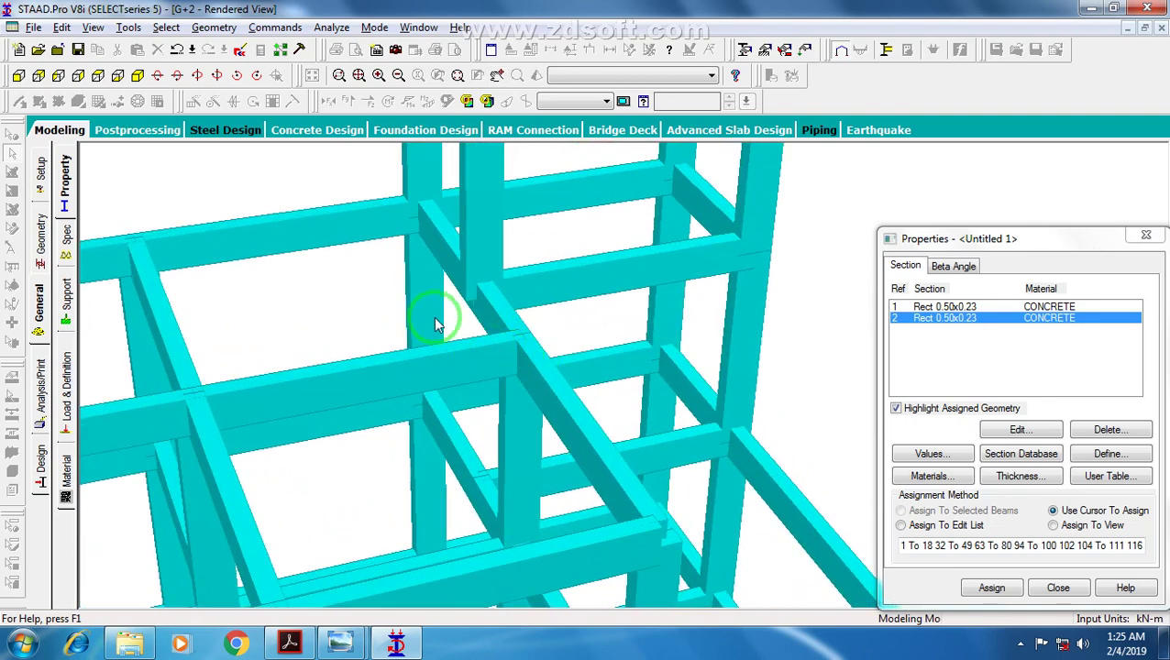
Step: Inspect the rendered beam and column orientations around the upper floors and rooftop tower, and return to the whole structure view
drag(436, 323, 463, 252)
drag(514, 299, 667, 452)
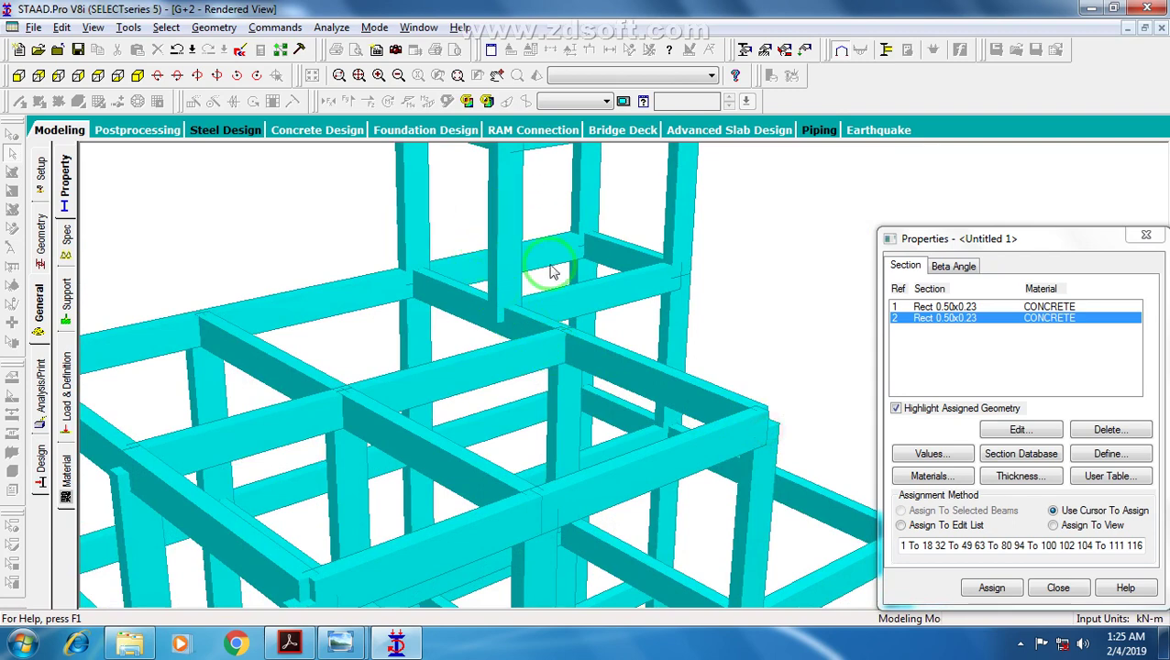
scroll(519, 273, down, 3)
scroll(506, 279, up, 2)
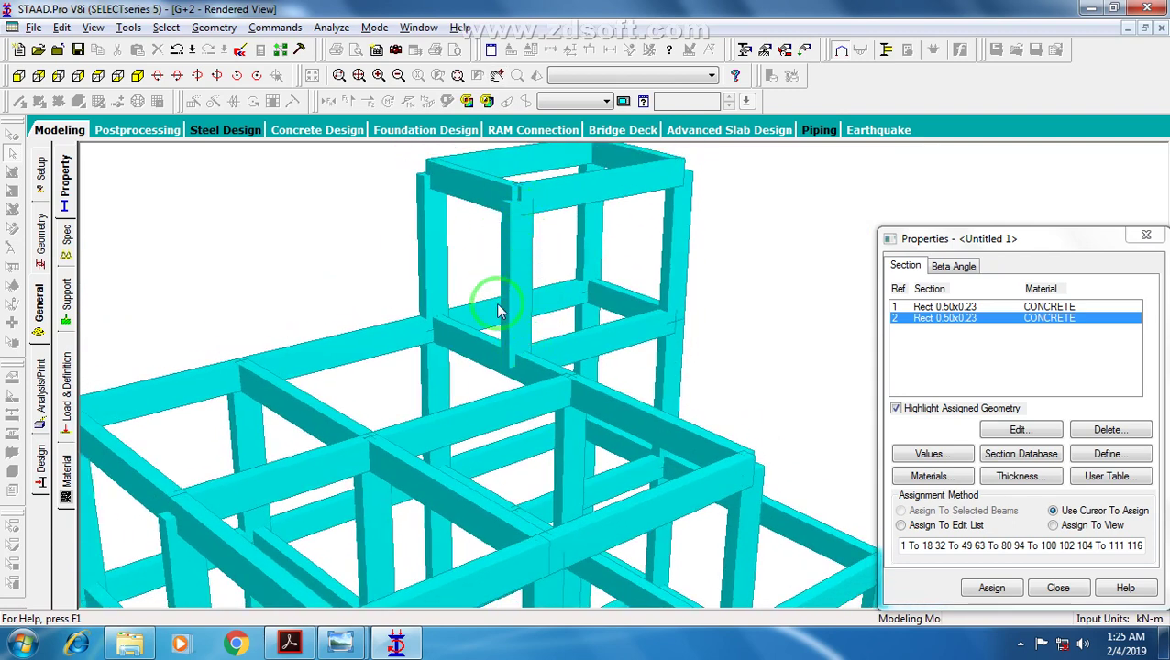
scroll(496, 305, down, 1)
scroll(418, 357, up, 3)
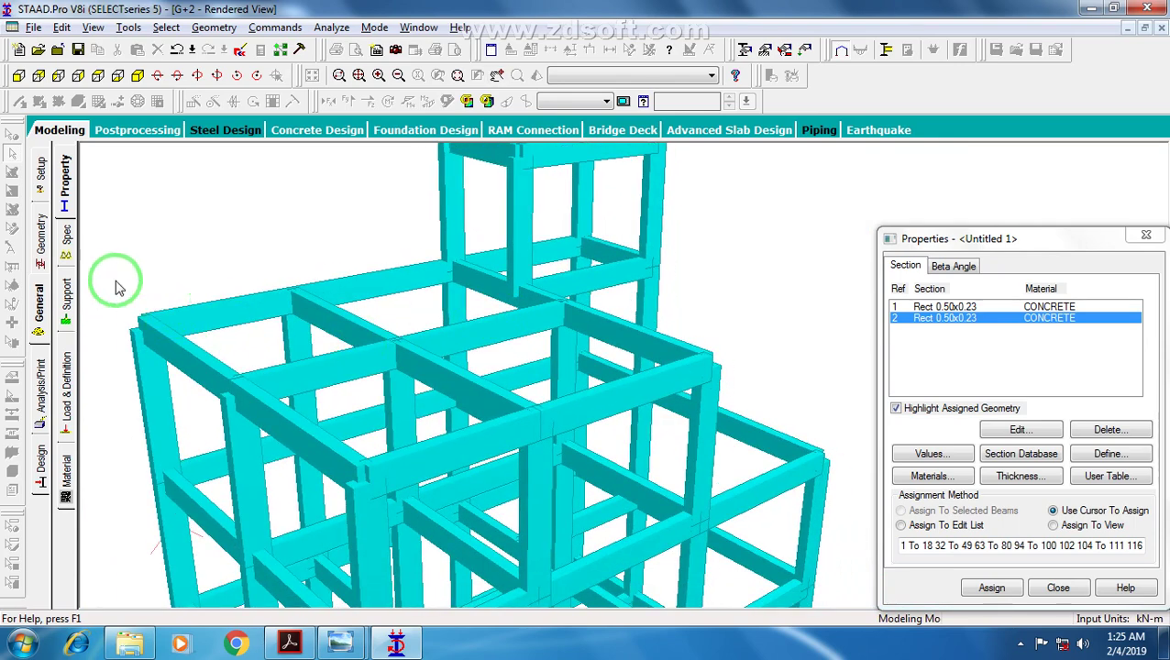
click(41, 237)
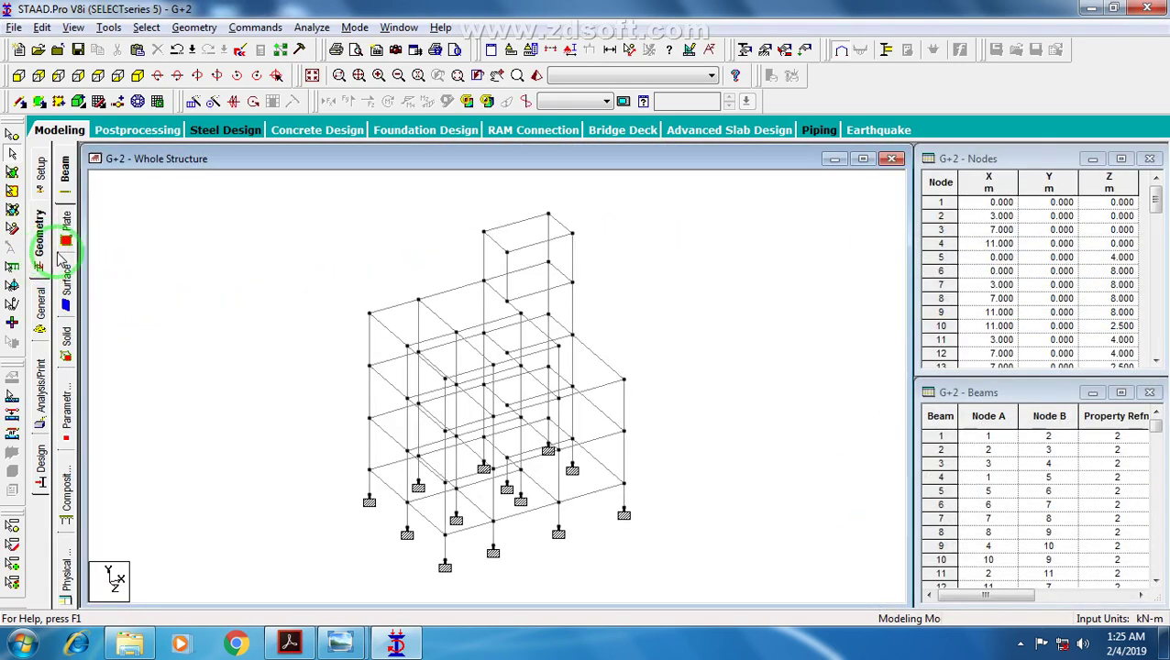
Step: Create a beta angle of 90 degrees in the member properties
click(40, 303)
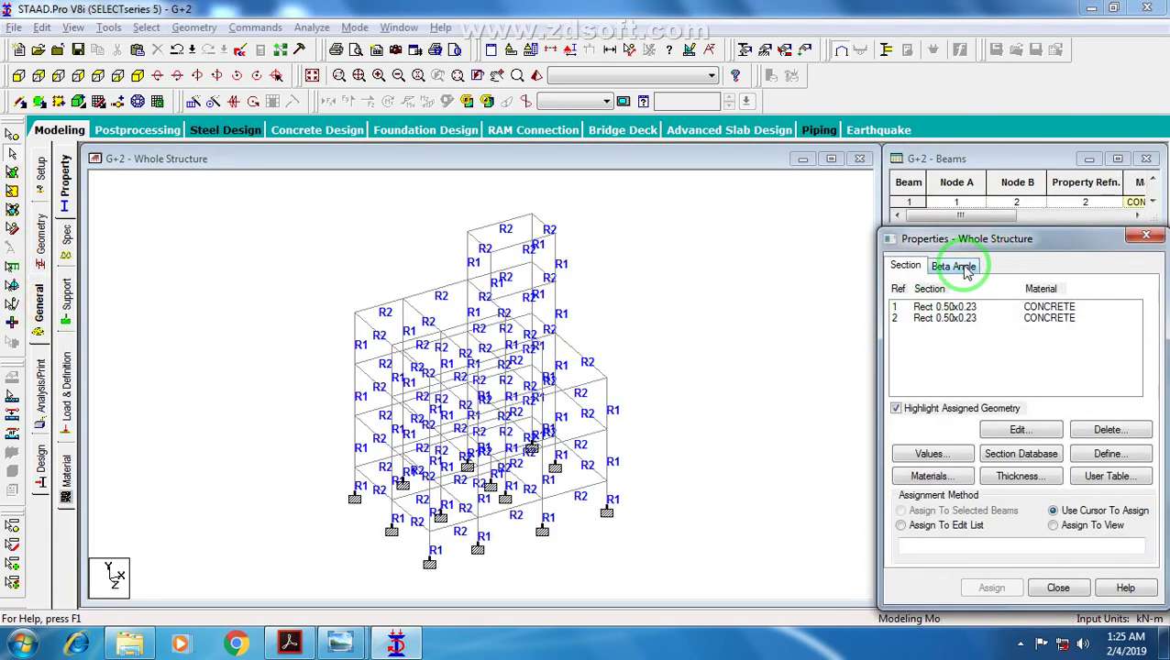
drag(968, 239, 819, 233)
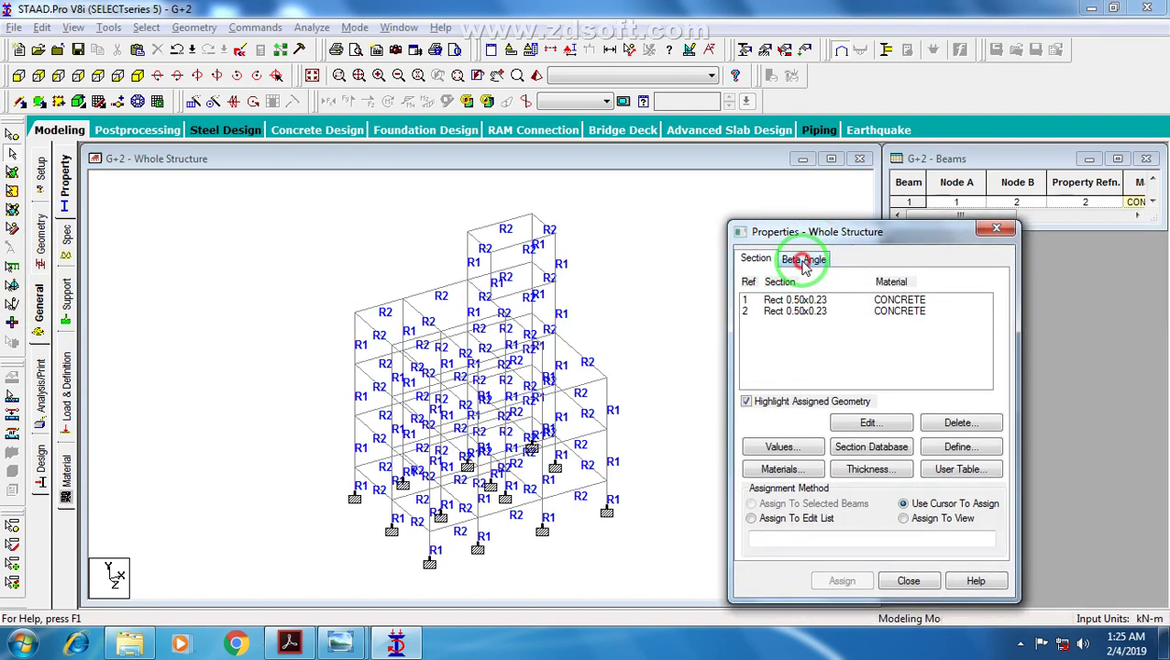
click(803, 260)
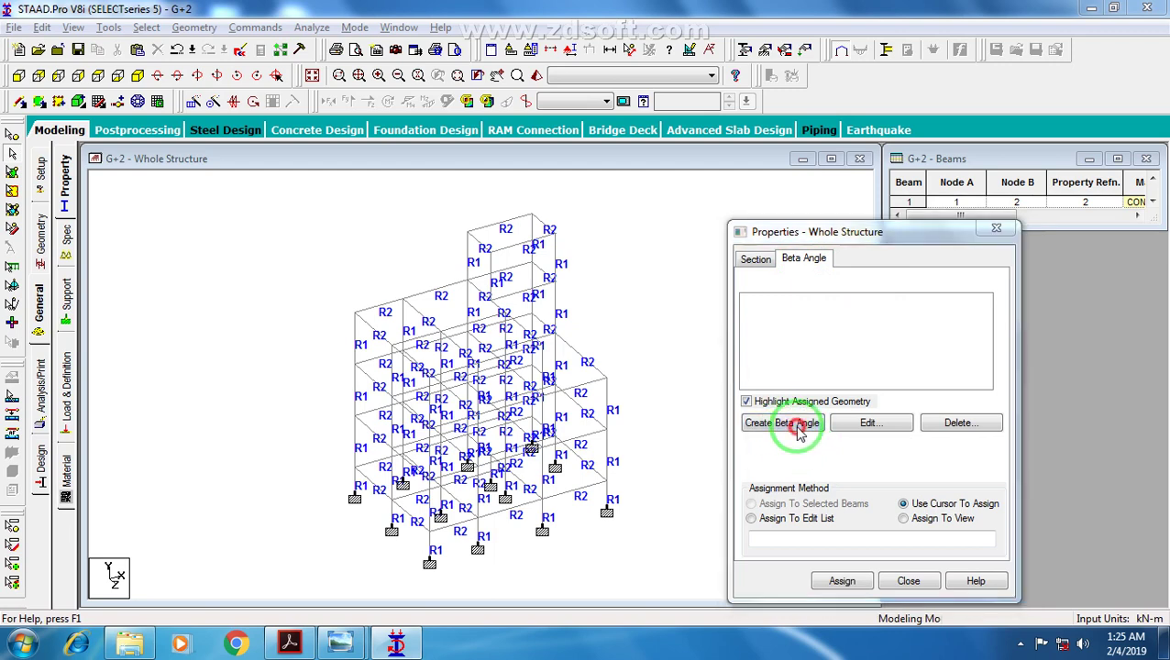
click(794, 427)
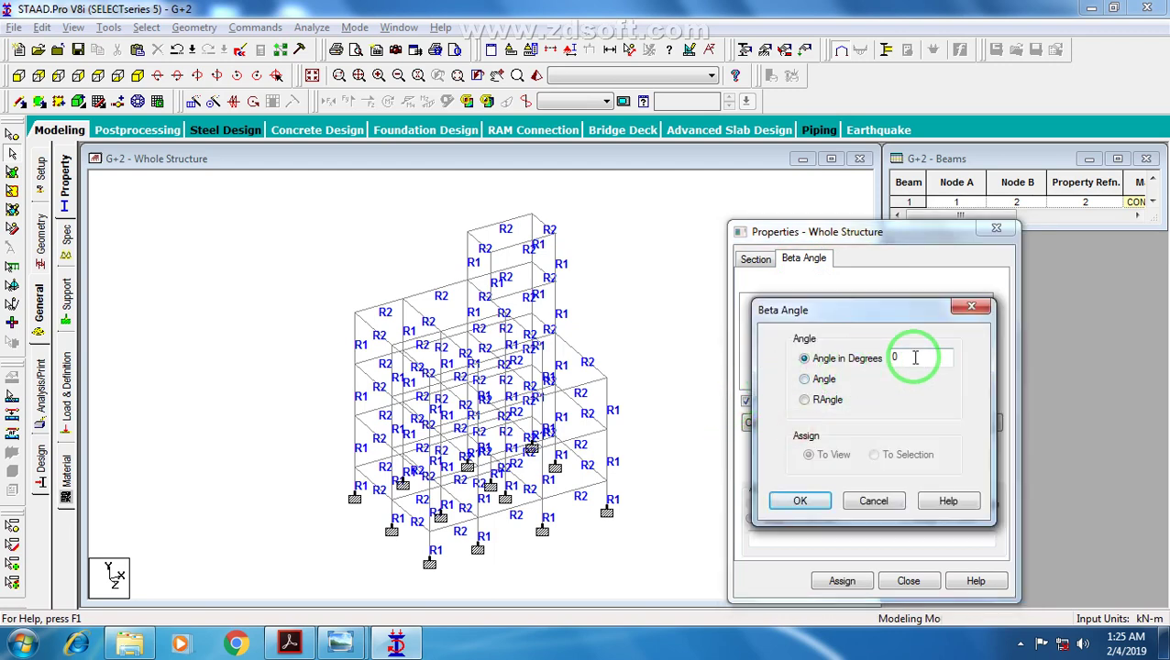
click(822, 356)
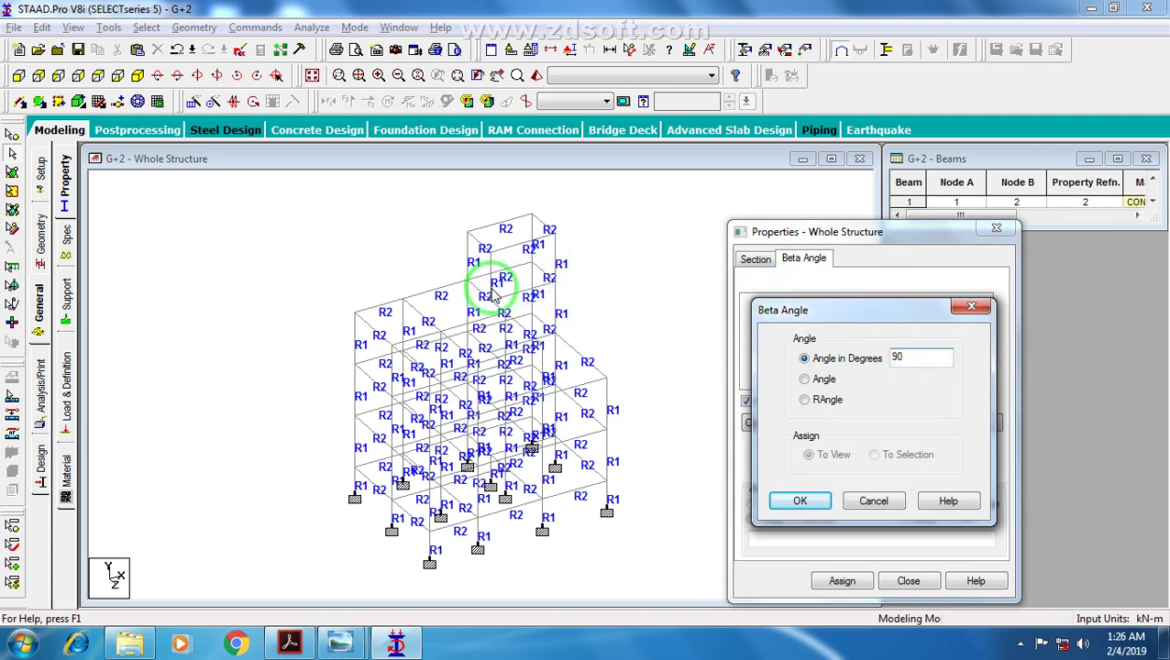
click(801, 502)
Step: Assign the Beta 90 rotation to the front column of the rooftop tower using Assign To Selected Beams
click(761, 299)
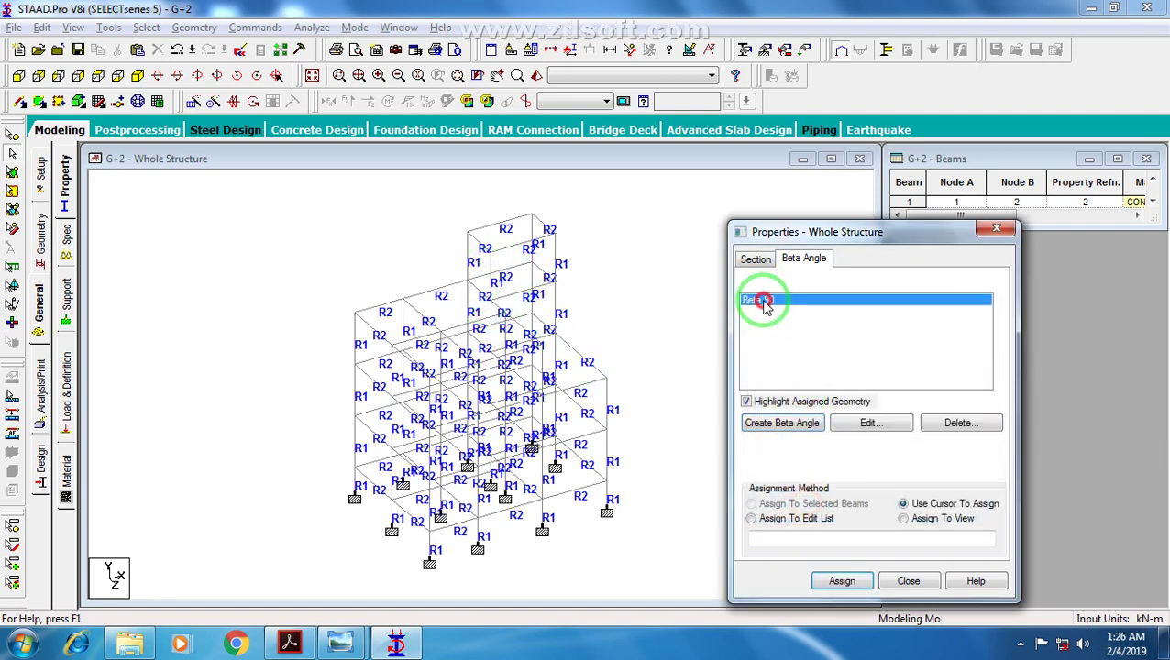
click(495, 286)
scroll(516, 378, up, 4)
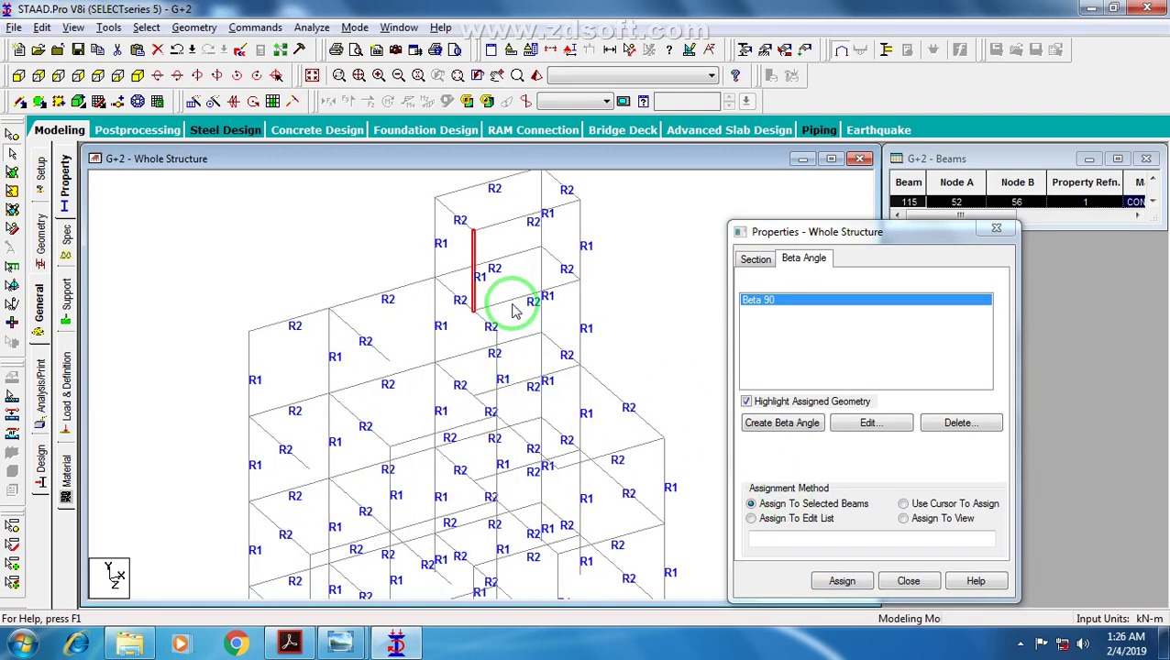
middle_drag(492, 321, 483, 333)
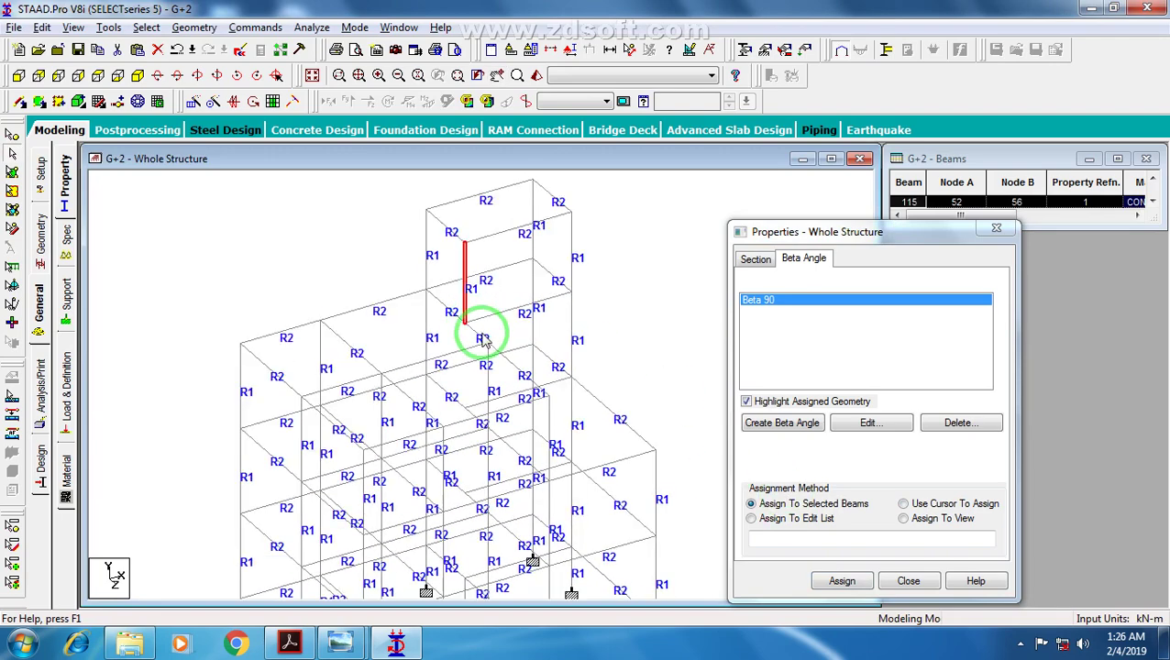
click(841, 581)
click(948, 457)
middle_drag(575, 392, 533, 347)
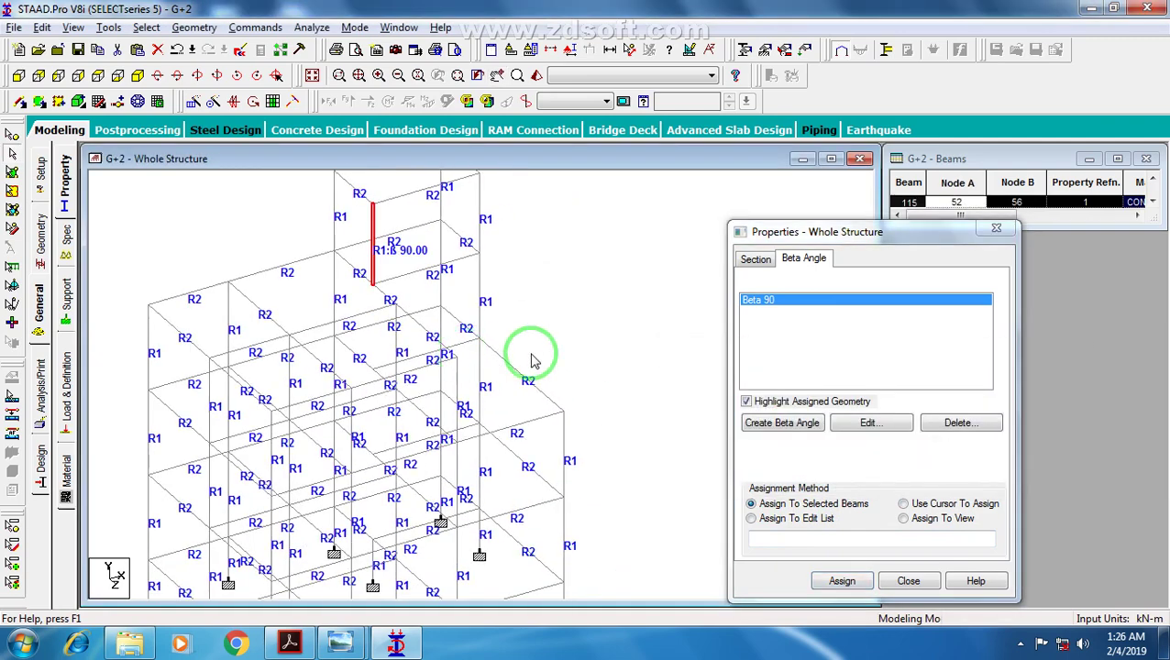
Step: Examine the rotated tower column in a maximized 3D rendered view, and return to the whole structure geometry
scroll(587, 340, up, 2)
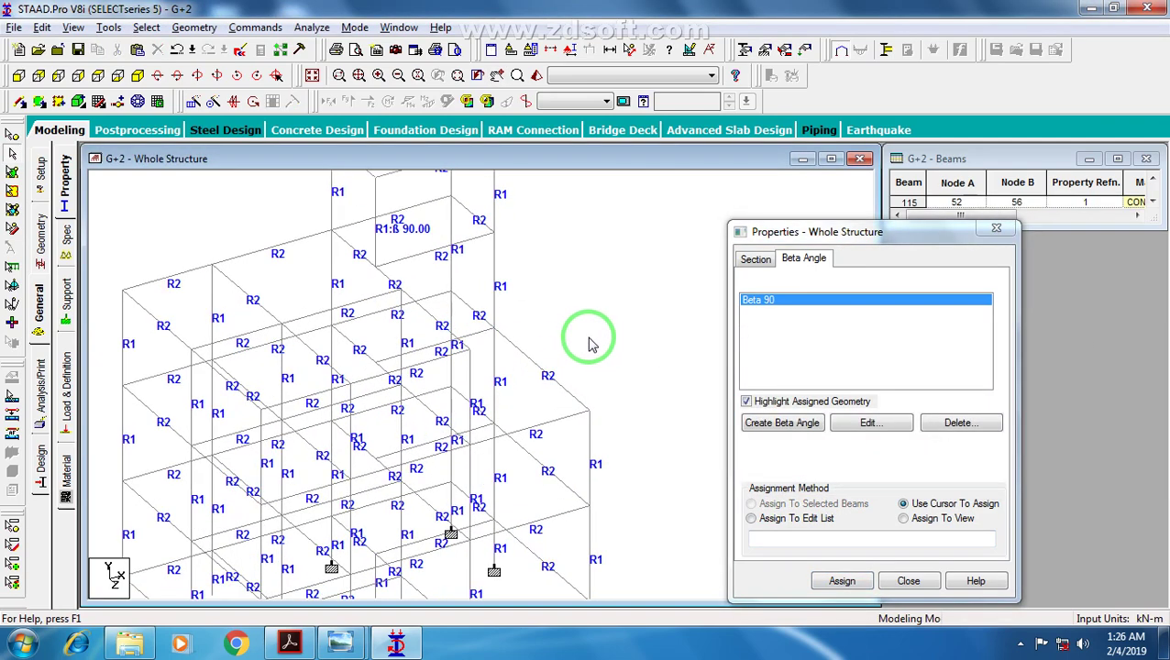
click(525, 102)
double_click(643, 316)
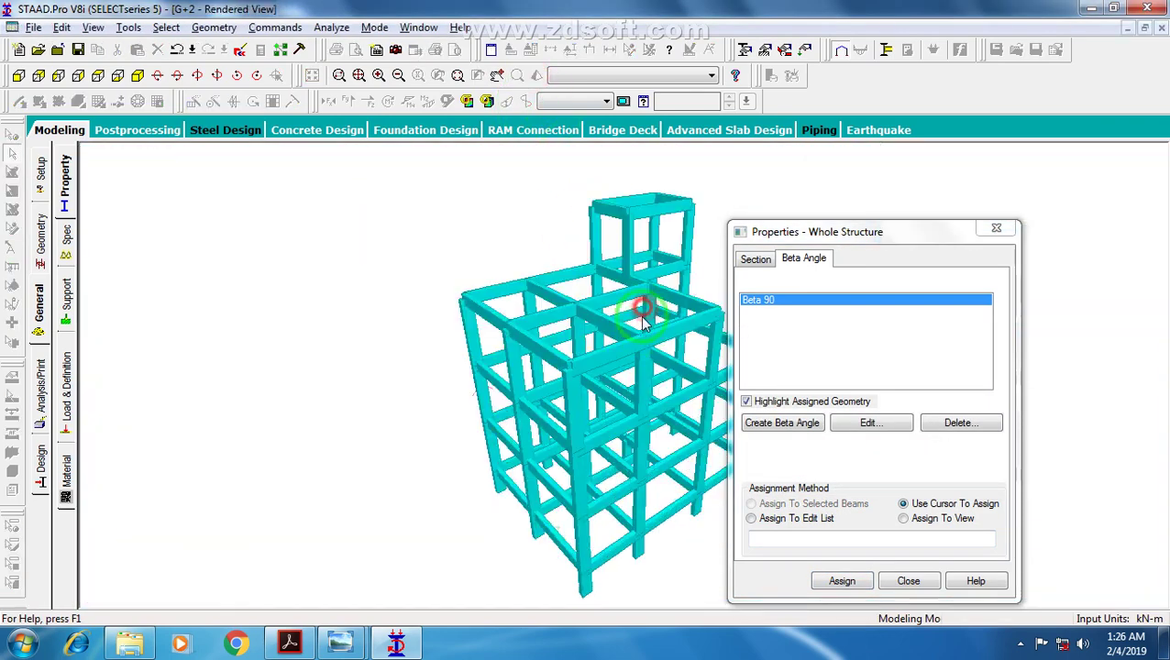
middle_drag(527, 345, 414, 457)
scroll(525, 356, up, 6)
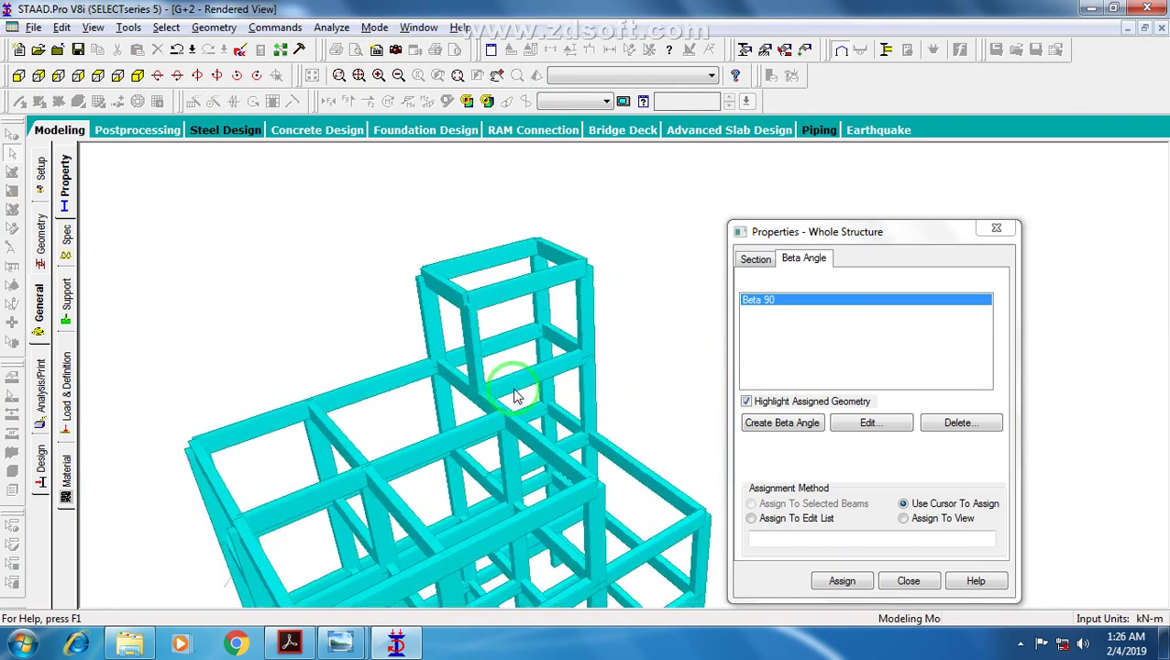
drag(516, 397, 488, 385)
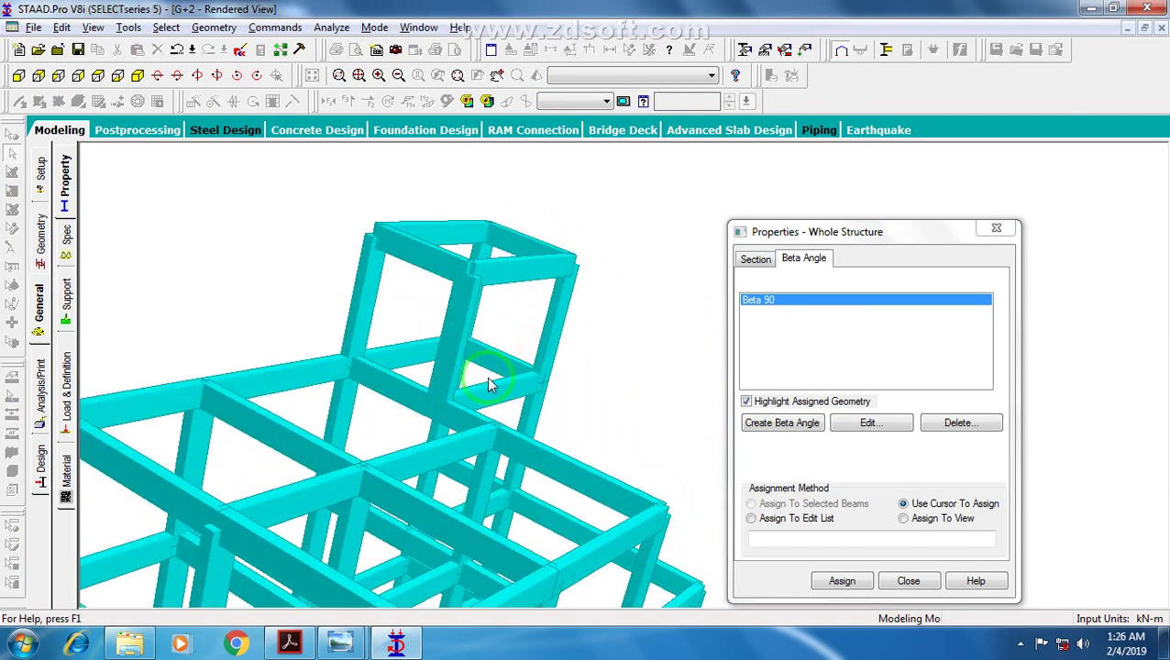
drag(516, 458, 616, 426)
click(1000, 236)
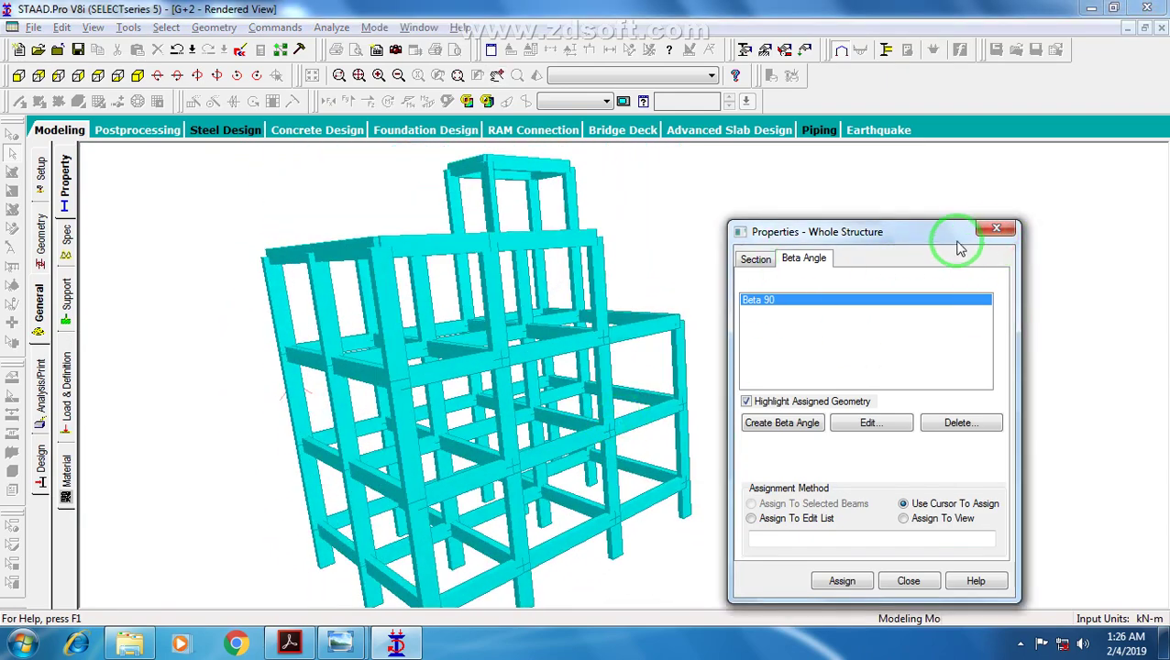
click(991, 228)
click(40, 244)
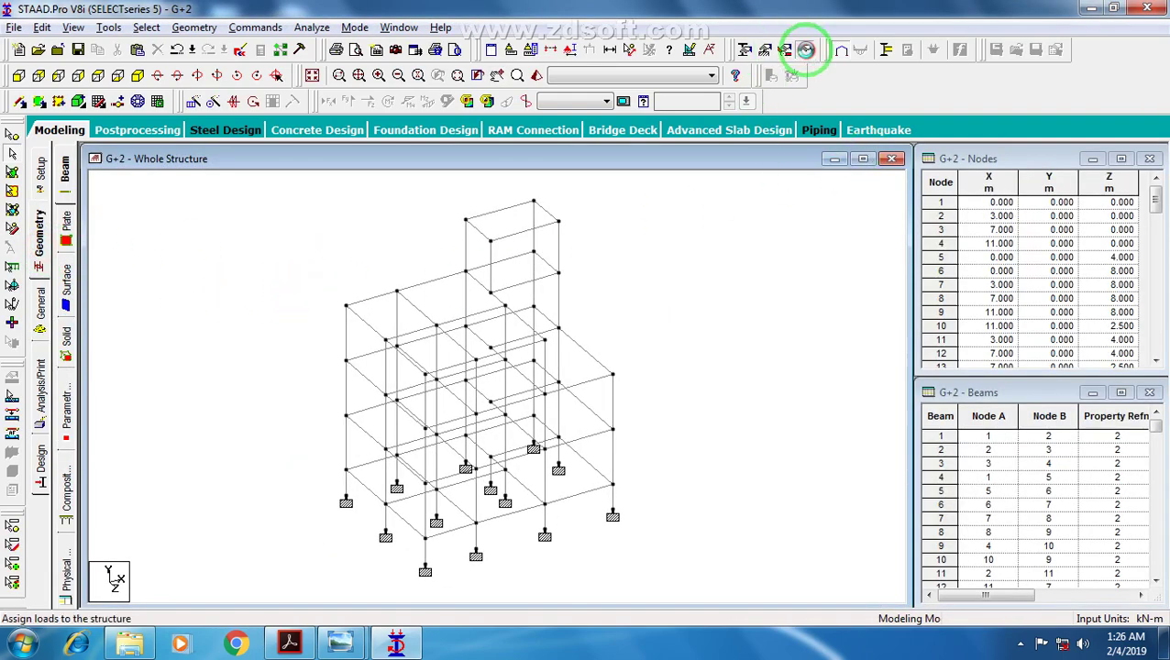
Step: Open the Load & Definition window for the whole structure and place it closer to the frame
click(803, 49)
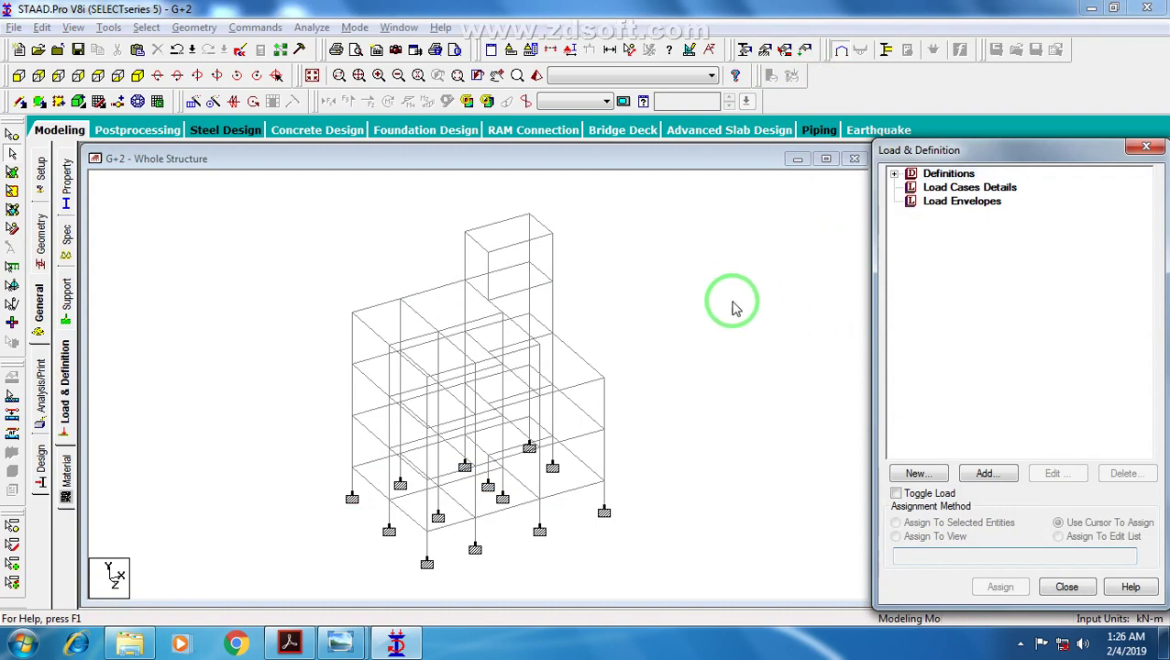
middle_drag(732, 321, 739, 347)
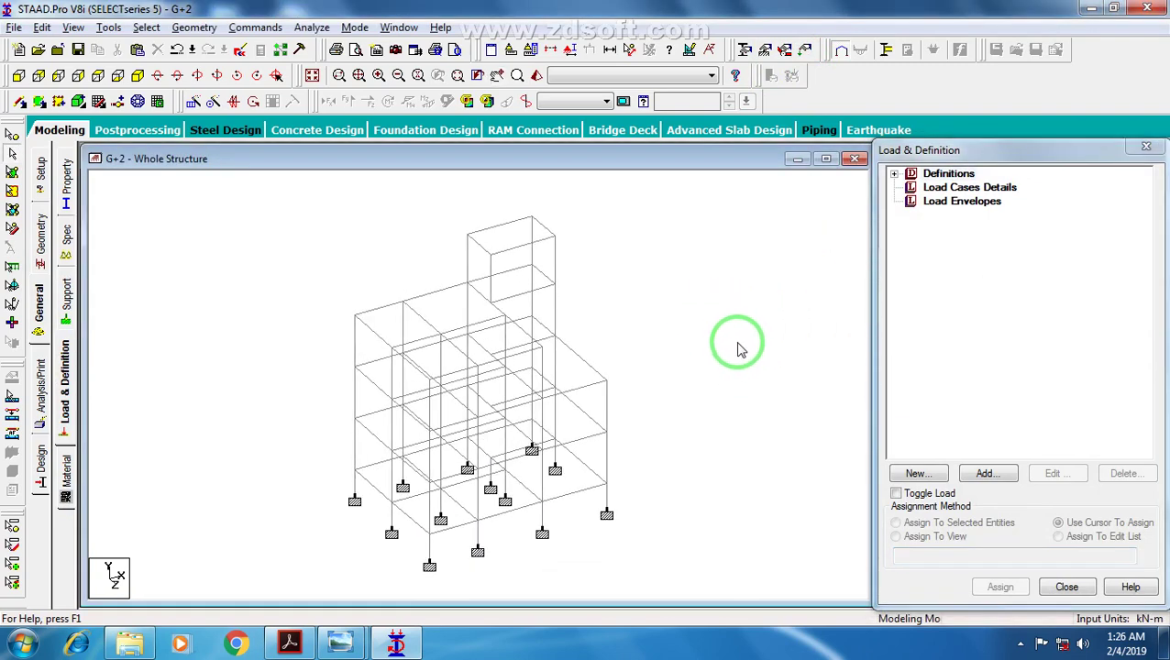
scroll(661, 324, up, 1)
scroll(461, 284, up, 1)
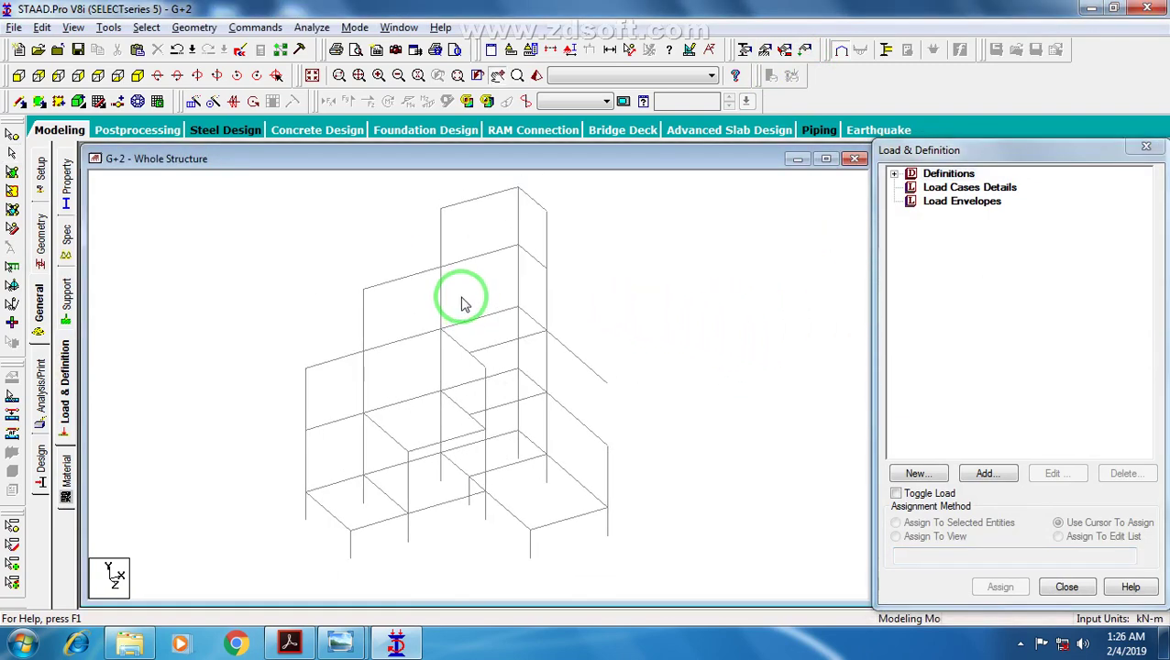
scroll(458, 293, down, 3)
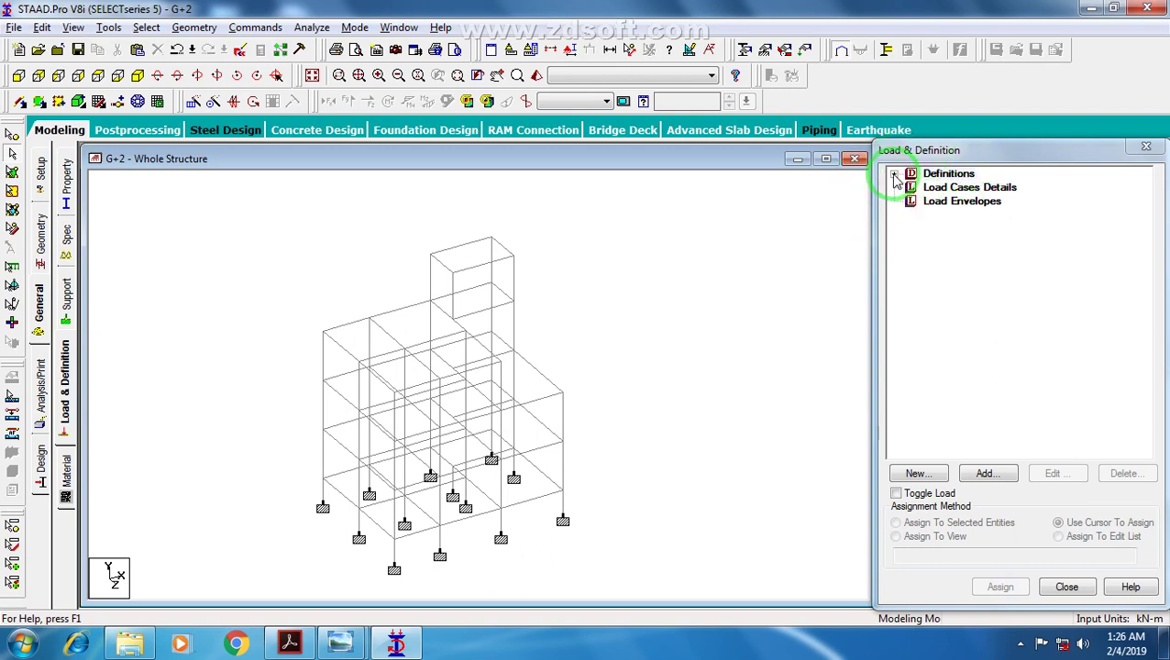
drag(960, 161, 611, 175)
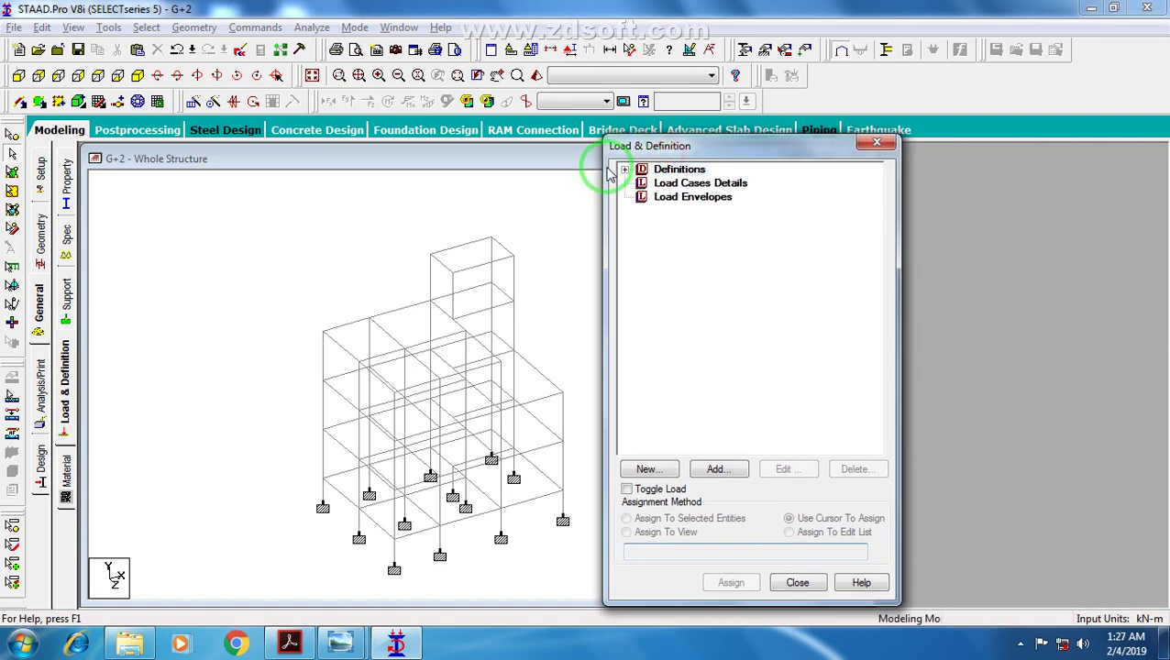
Step: Review the available load definition types, including vehicle, time history, wind and seismic, and collapse the definitions list
click(626, 171)
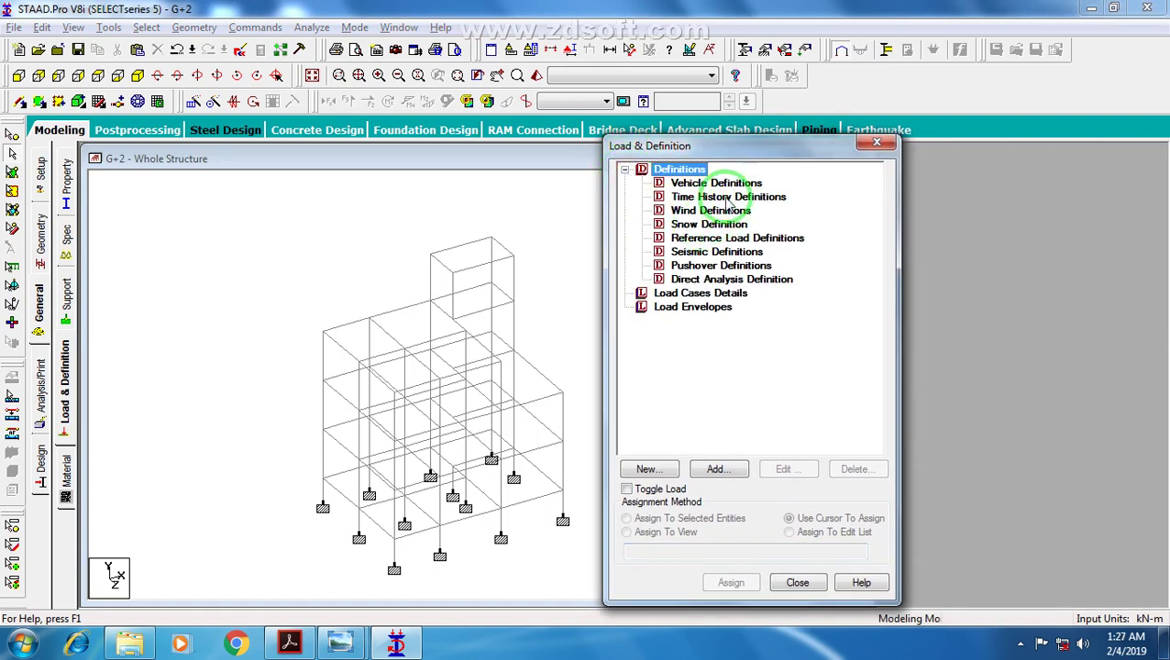
click(729, 197)
click(725, 211)
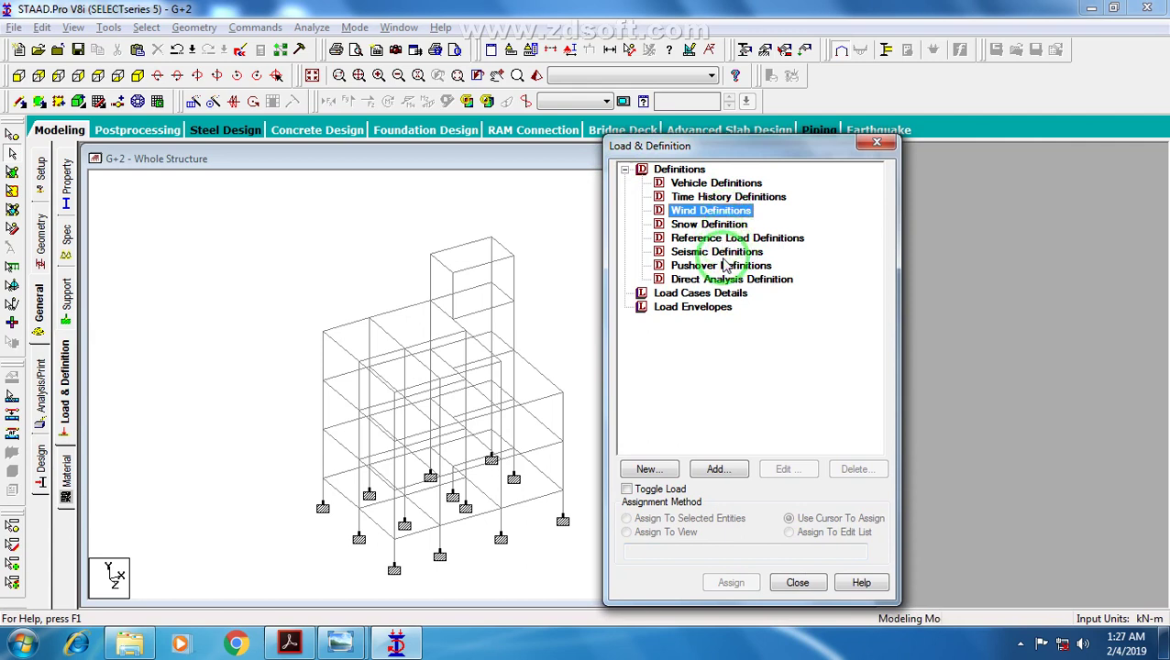
click(721, 253)
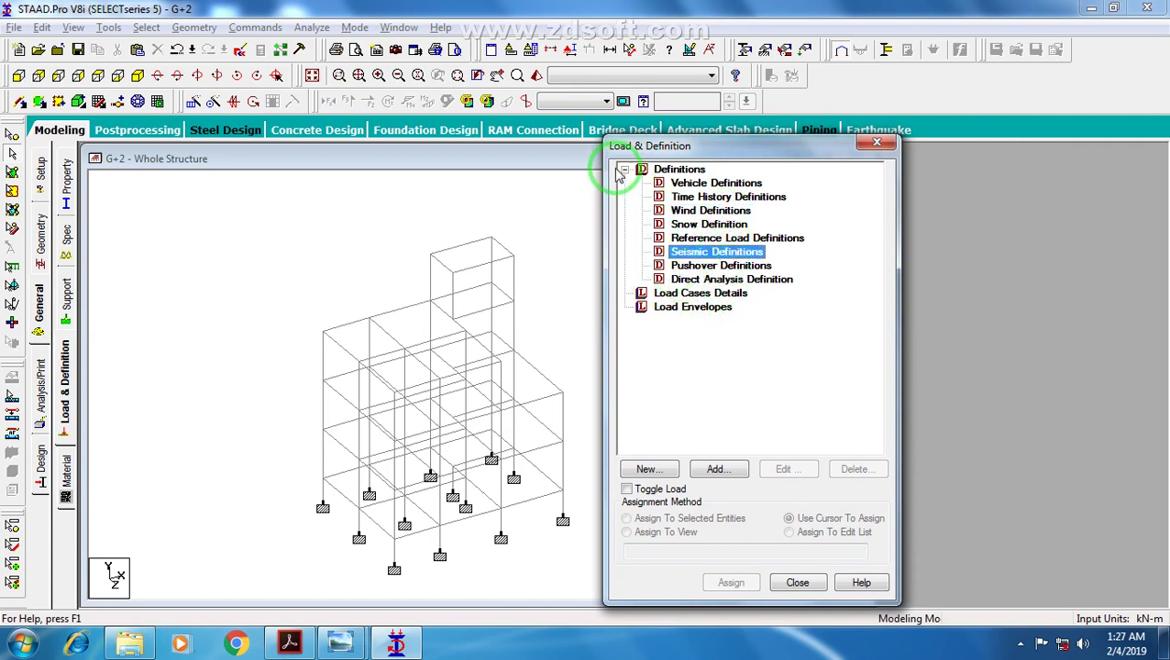
click(688, 184)
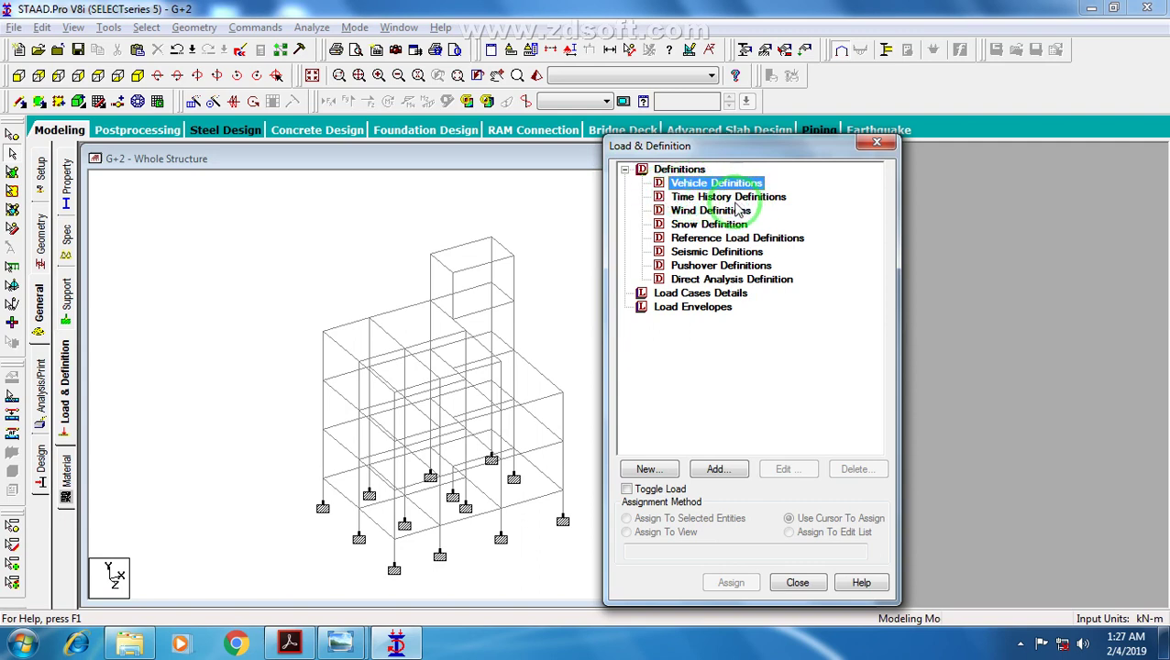
click(625, 171)
Step: Start adding a load case under Load Cases Details and examine the Primary, Load Generation, Define Combinations and Auto Load Combination options
click(640, 207)
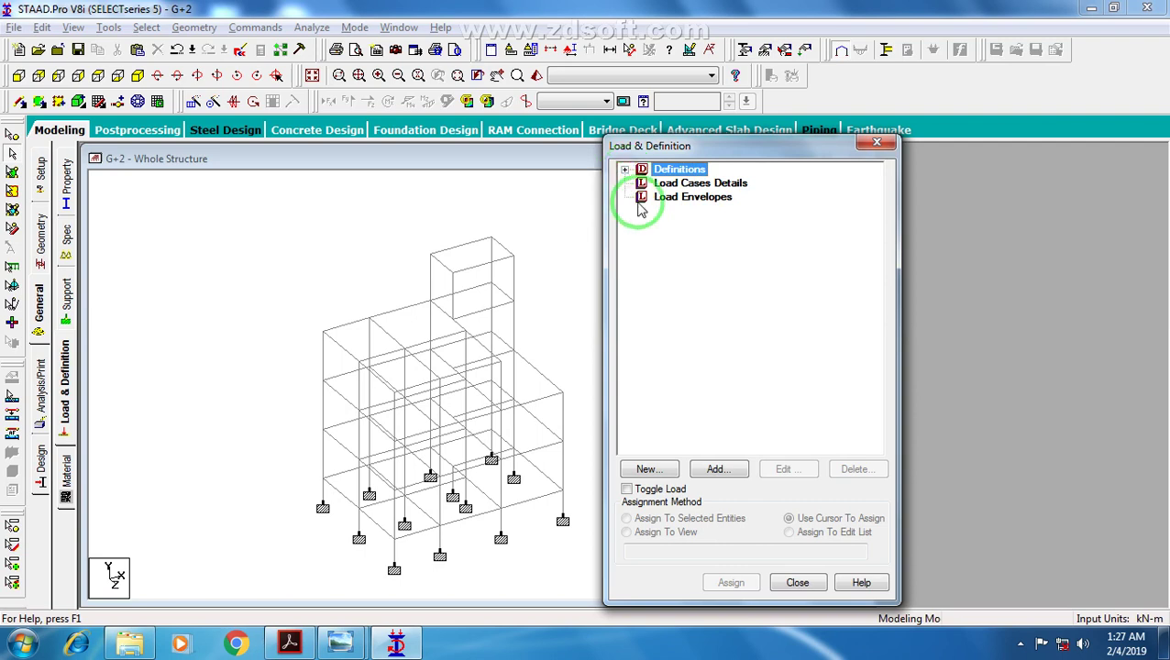
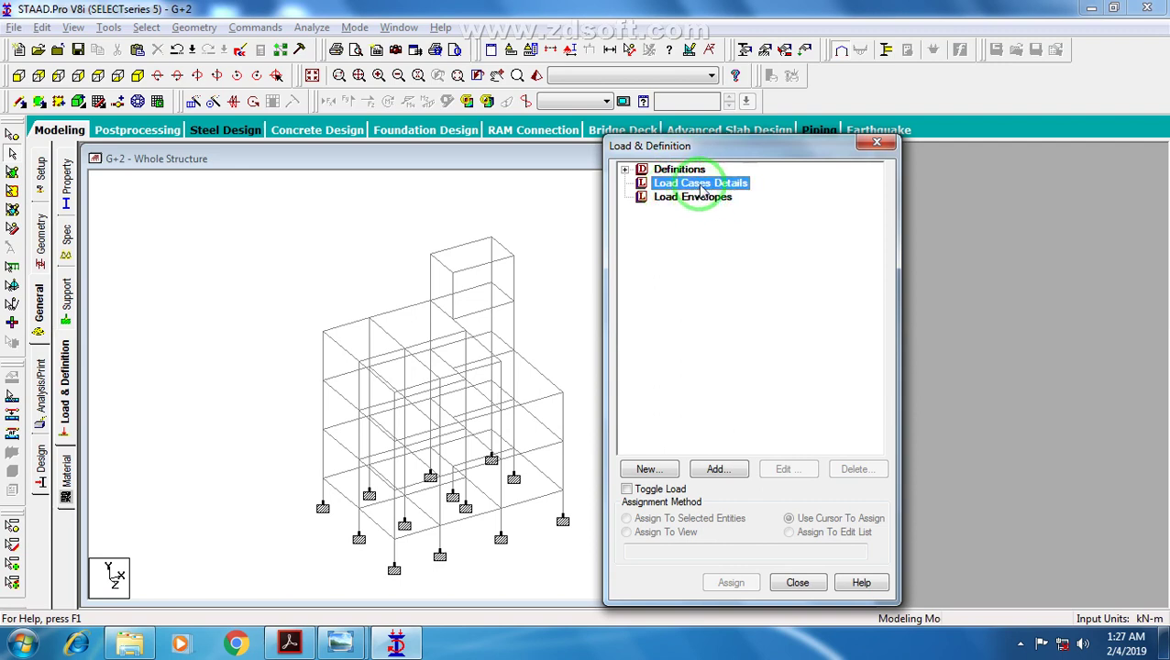
click(714, 471)
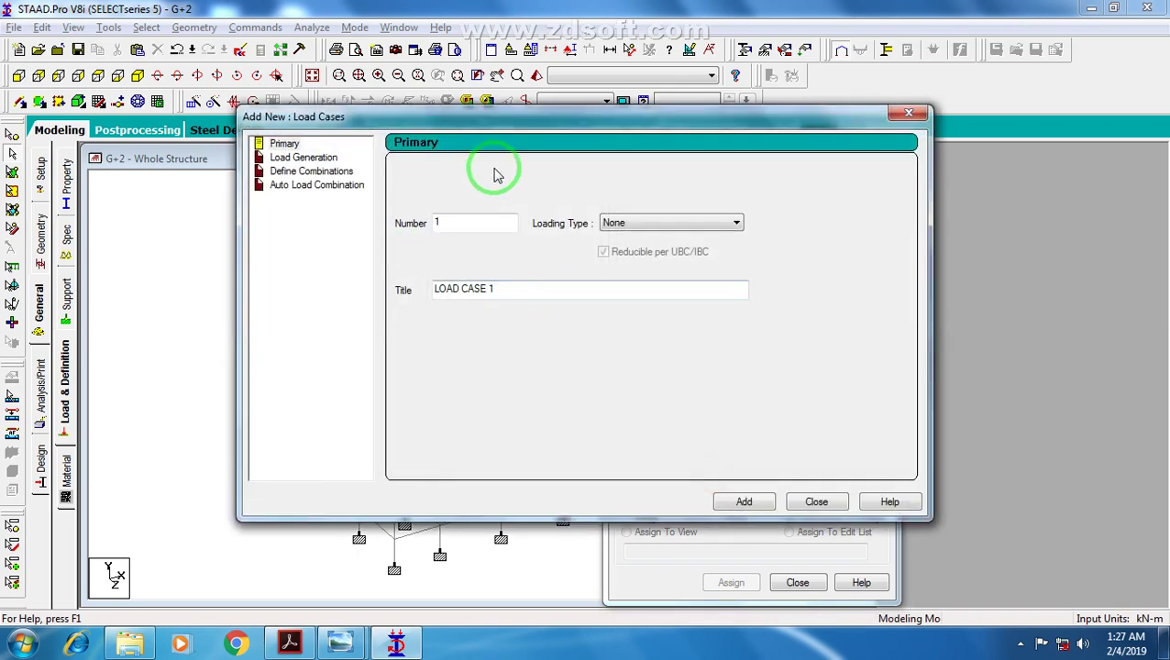
drag(525, 128, 435, 143)
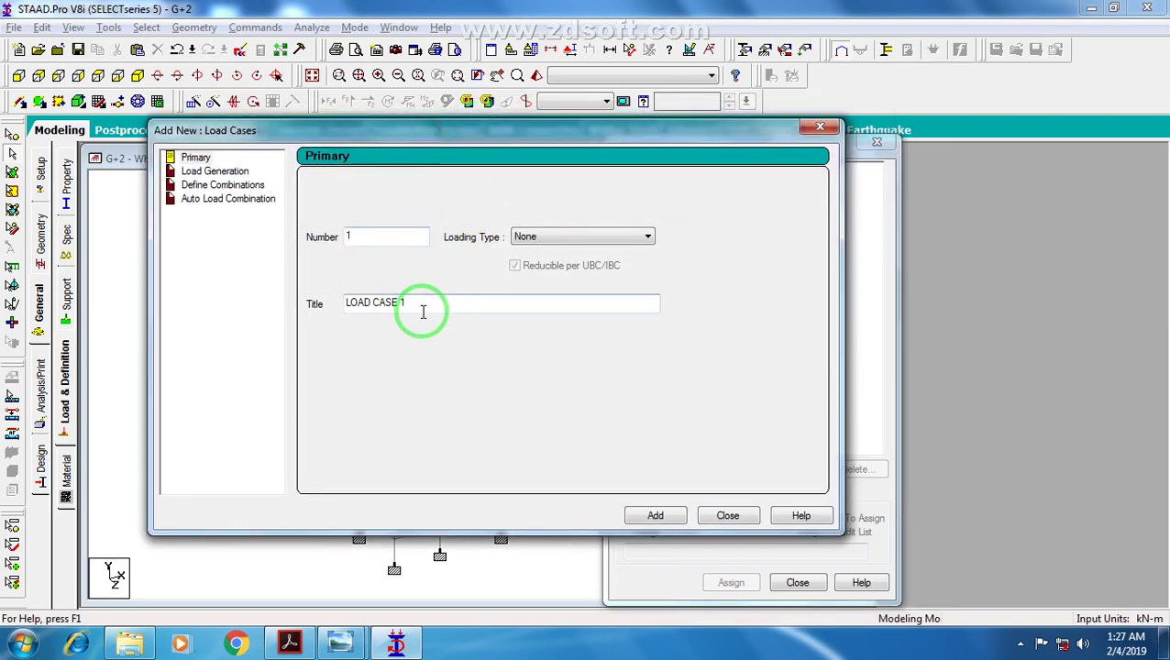
click(212, 174)
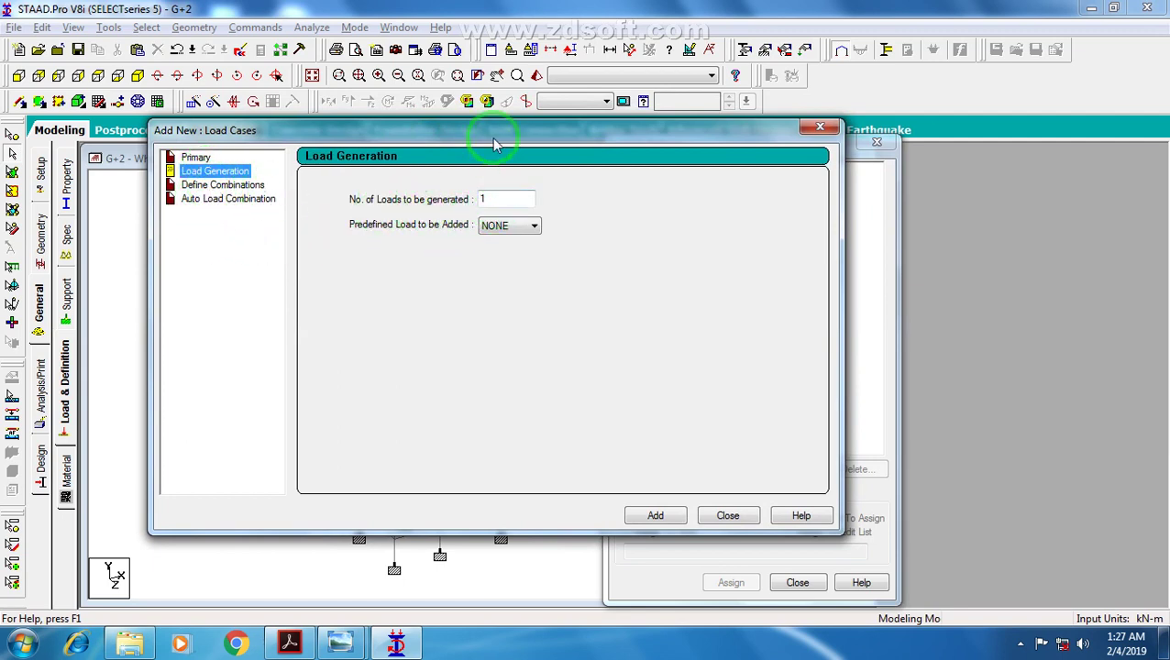
click(218, 186)
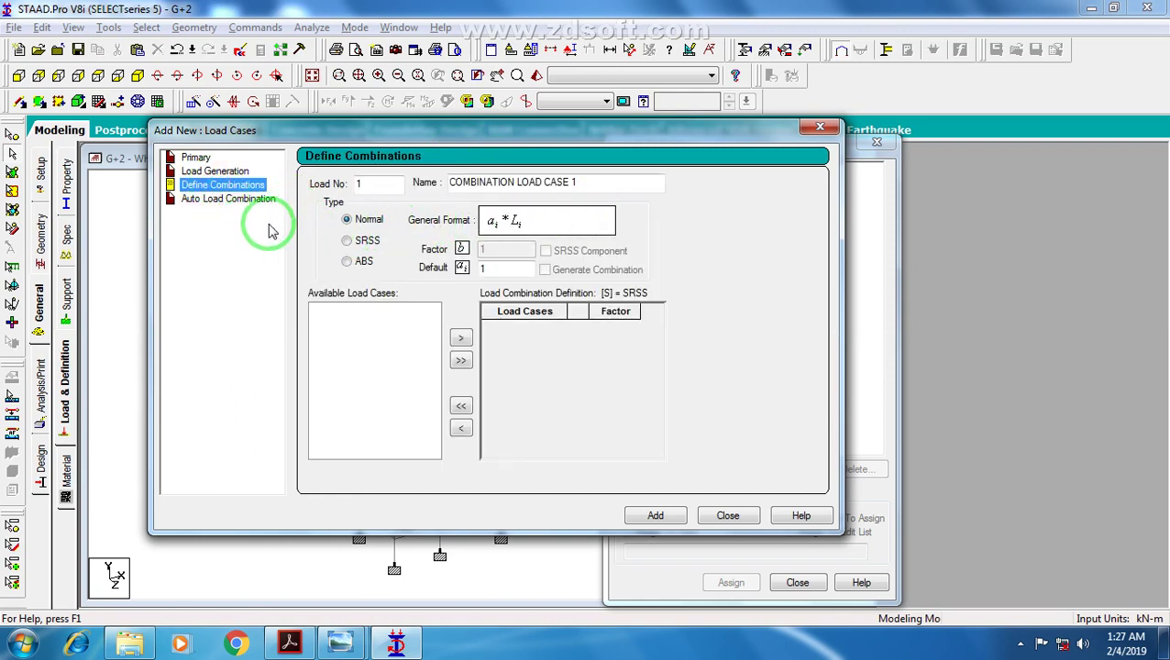
click(217, 201)
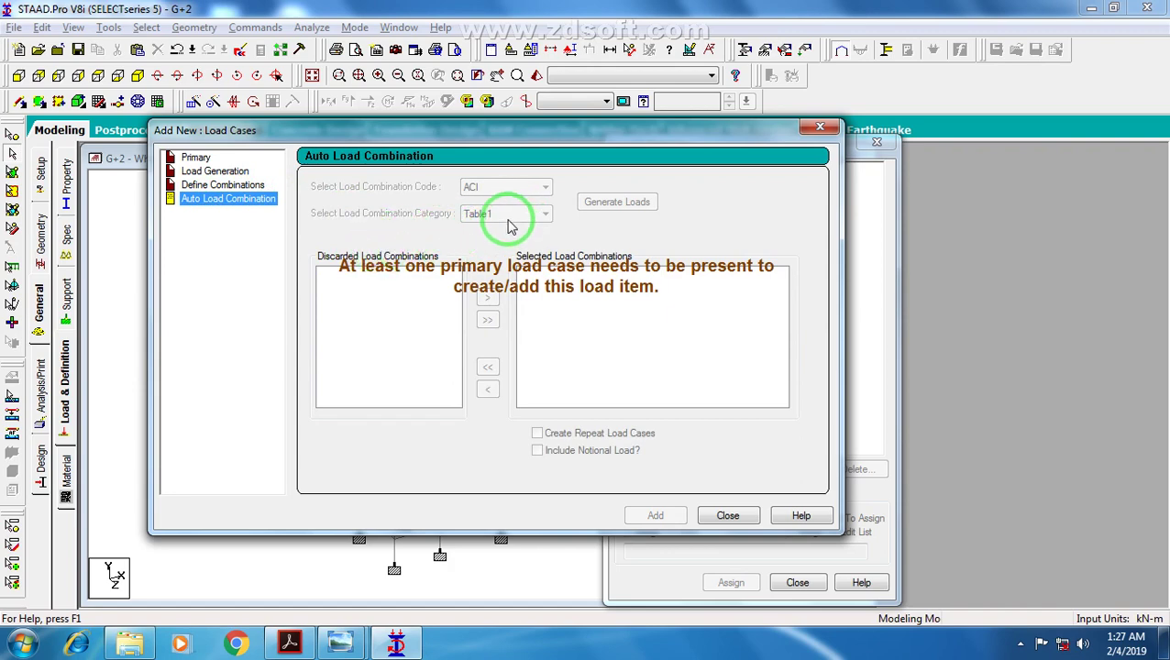
Step: Add primary load case 1 with loading type Dead and the title "Dead Load"
click(196, 158)
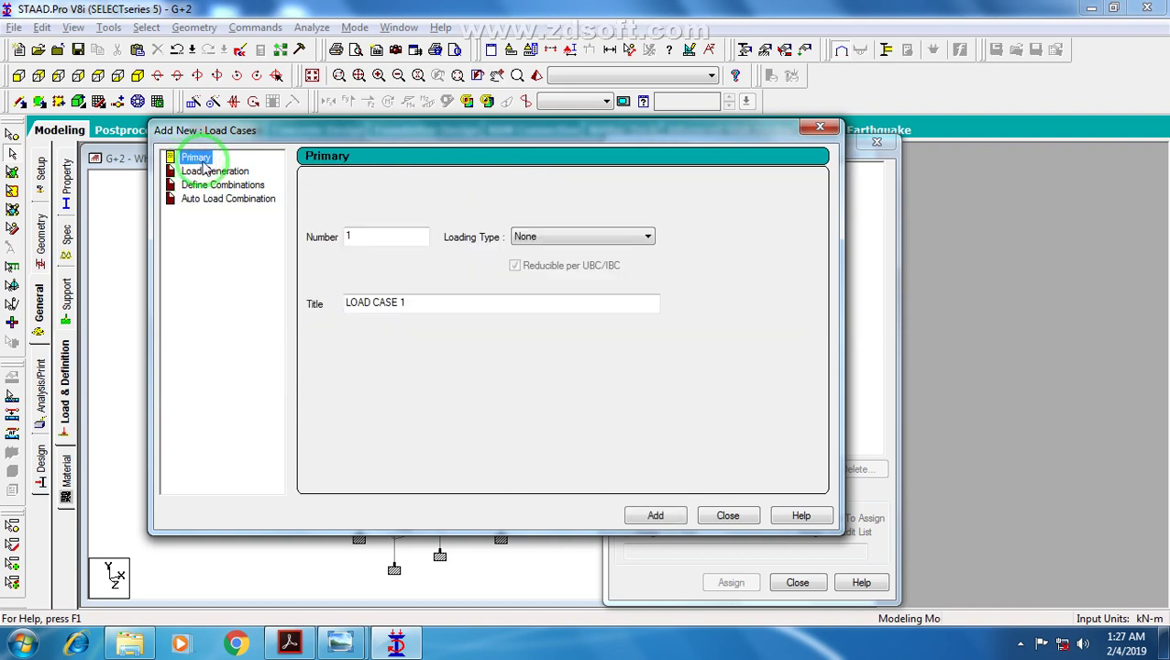
click(579, 240)
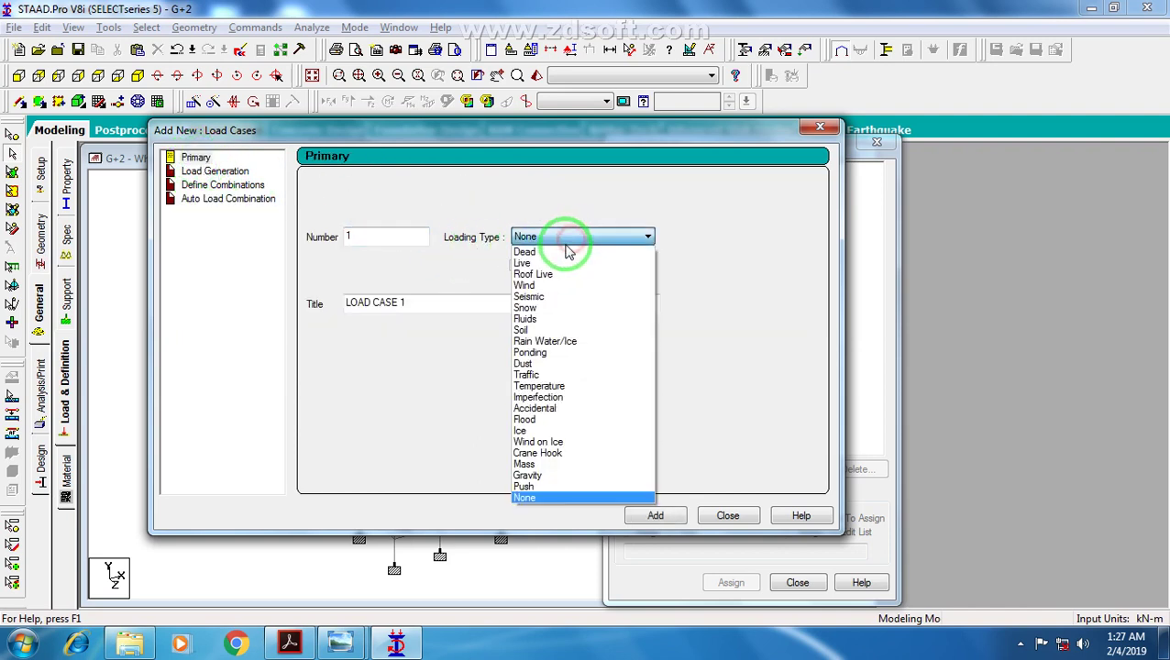
click(555, 252)
drag(475, 297, 246, 301)
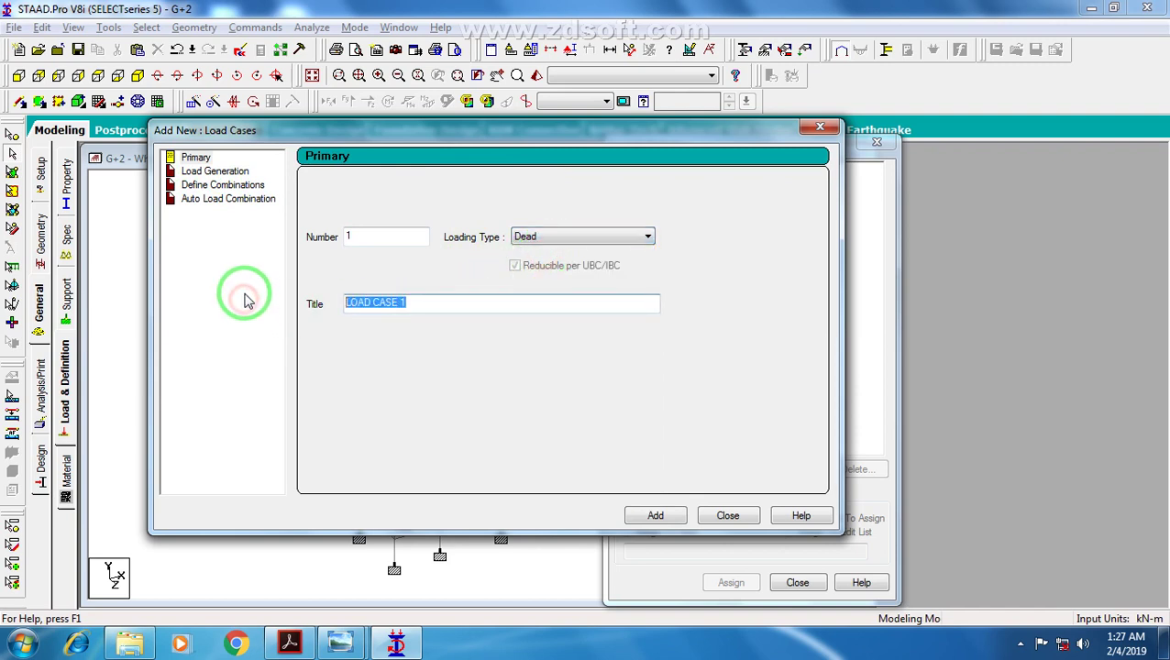
text(Dead Load)
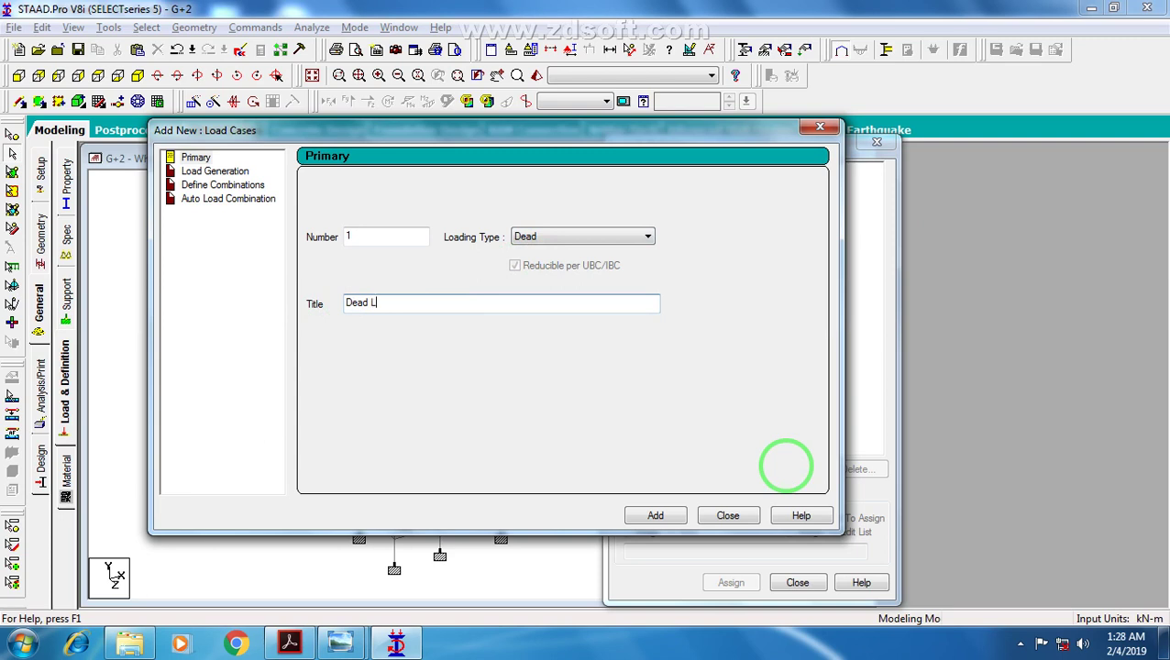
click(662, 516)
Step: Add primary load case 2 with loading type Live and the title "Live Load", and finish adding load cases
click(515, 237)
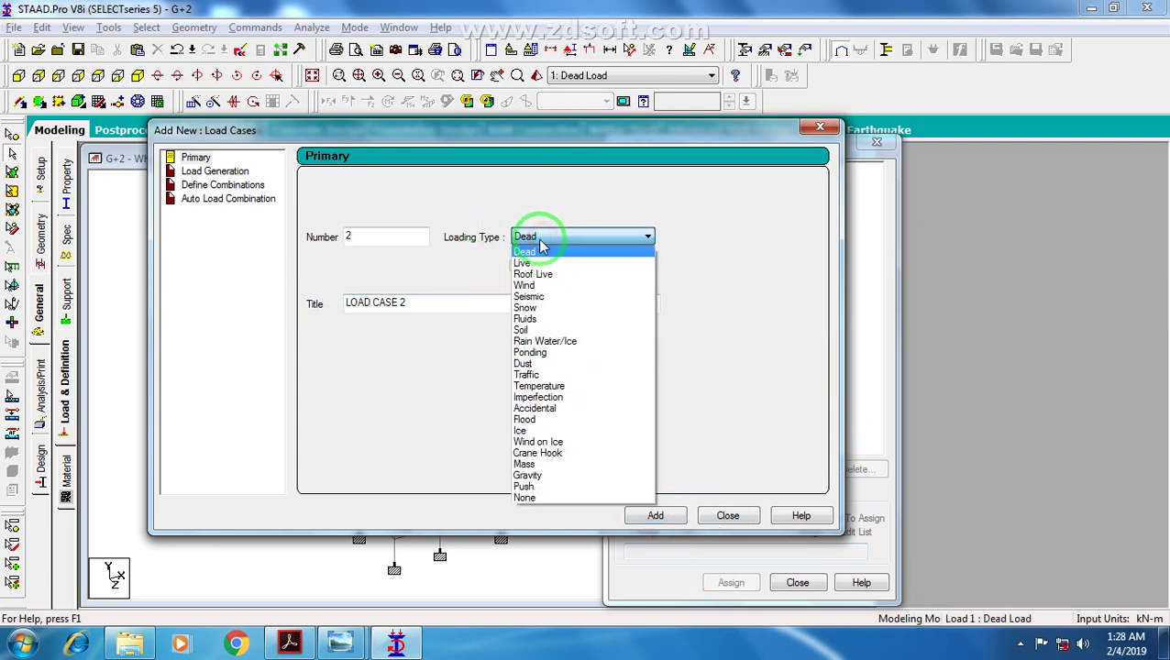
click(542, 263)
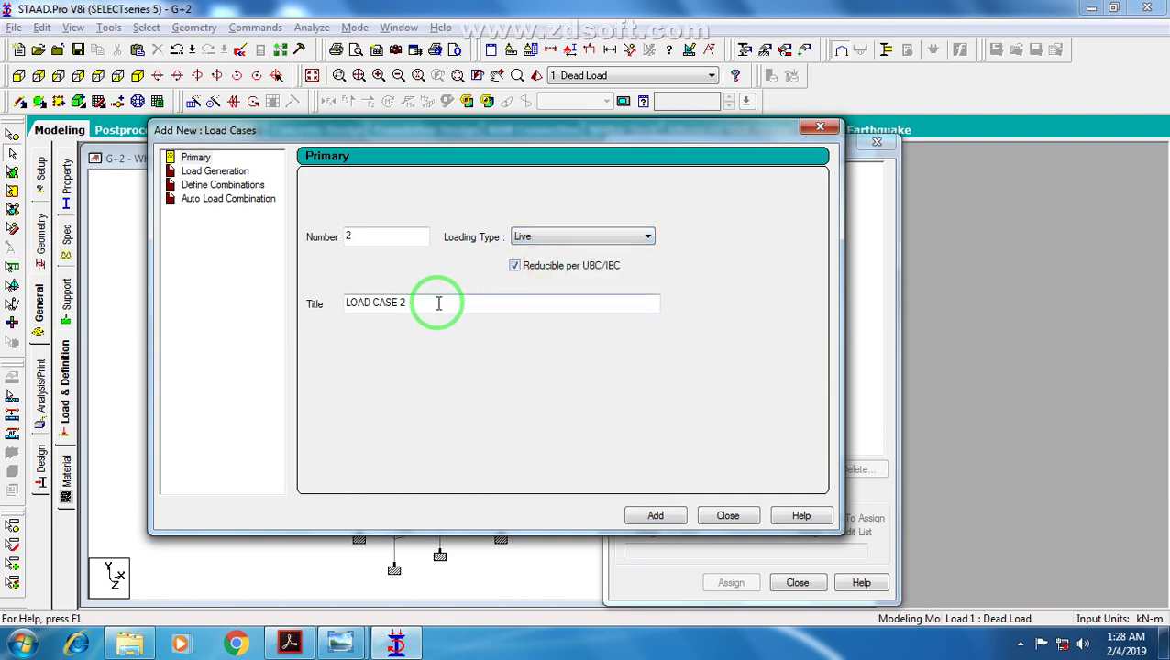
drag(436, 302, 240, 269)
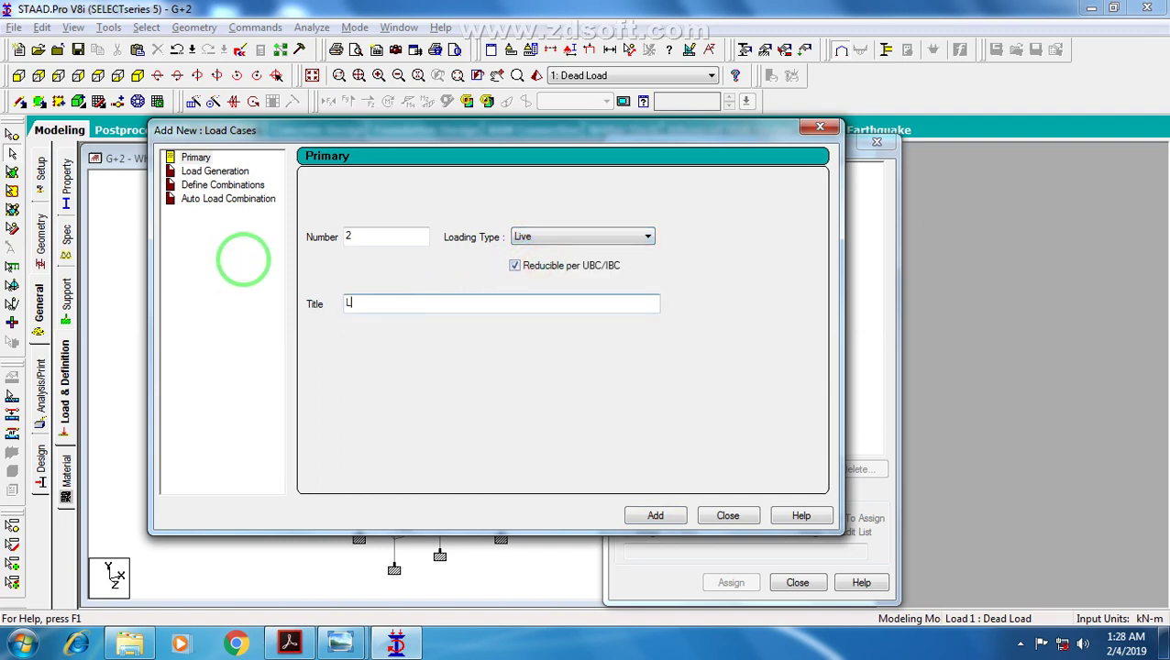
text(Live Load)
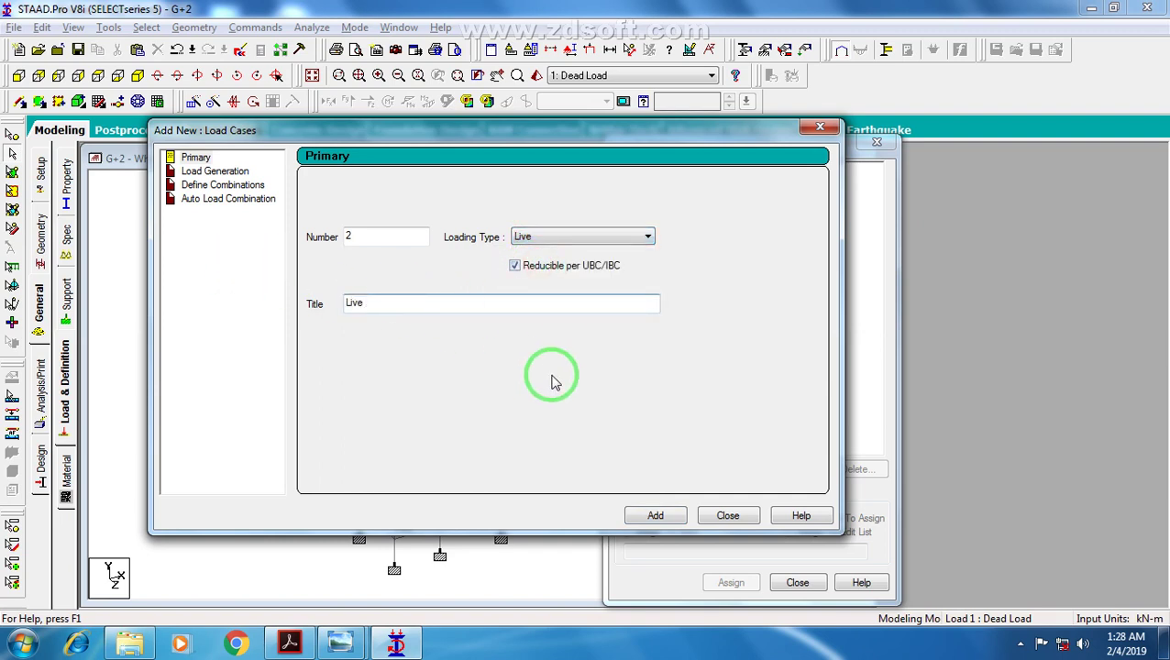
click(654, 516)
click(727, 515)
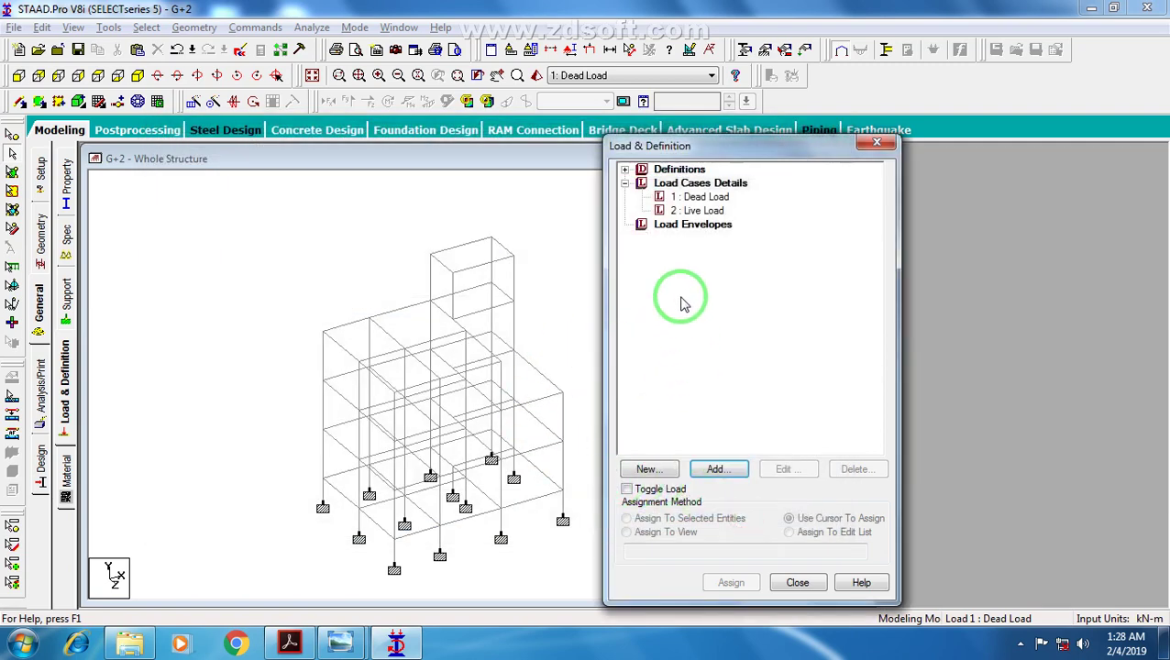
Step: Move the Load & Definition window clear of the frame and make the Dead Load case current
drag(653, 147, 977, 144)
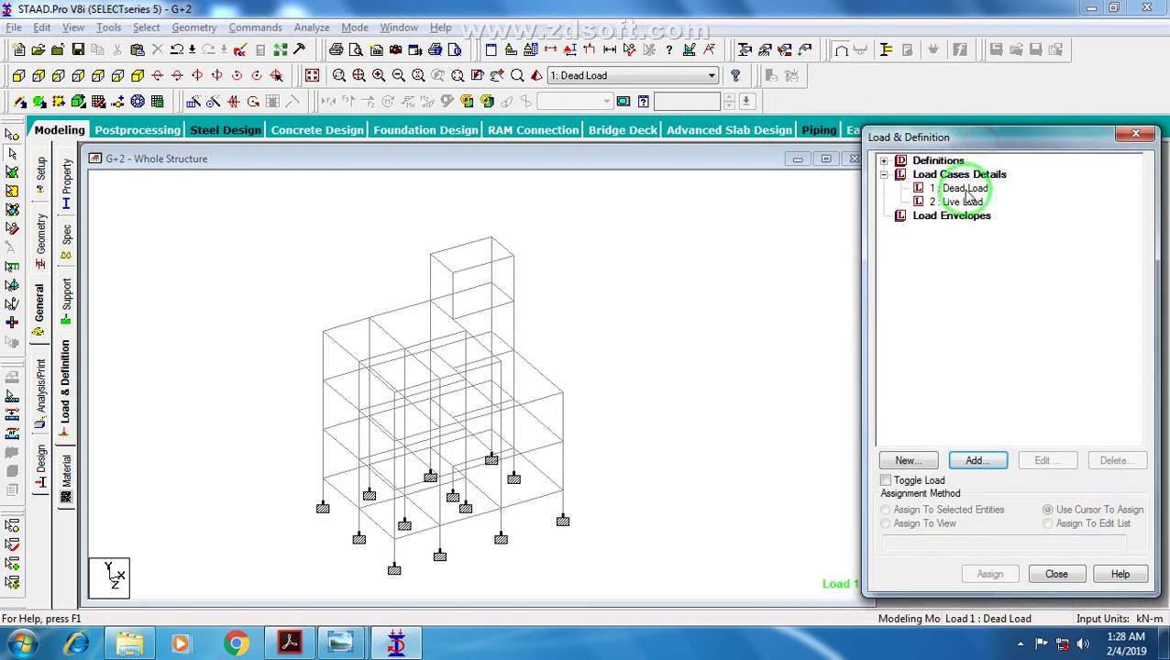
click(965, 189)
click(963, 202)
click(968, 189)
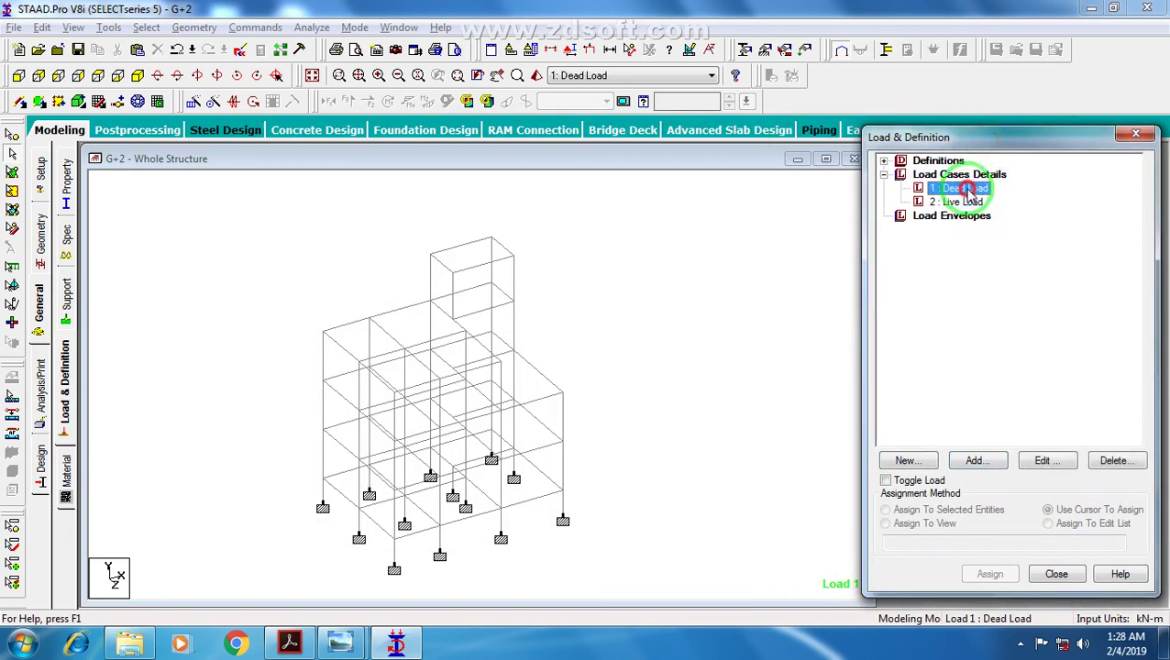
middle_drag(698, 277, 682, 247)
scroll(681, 246, up, 3)
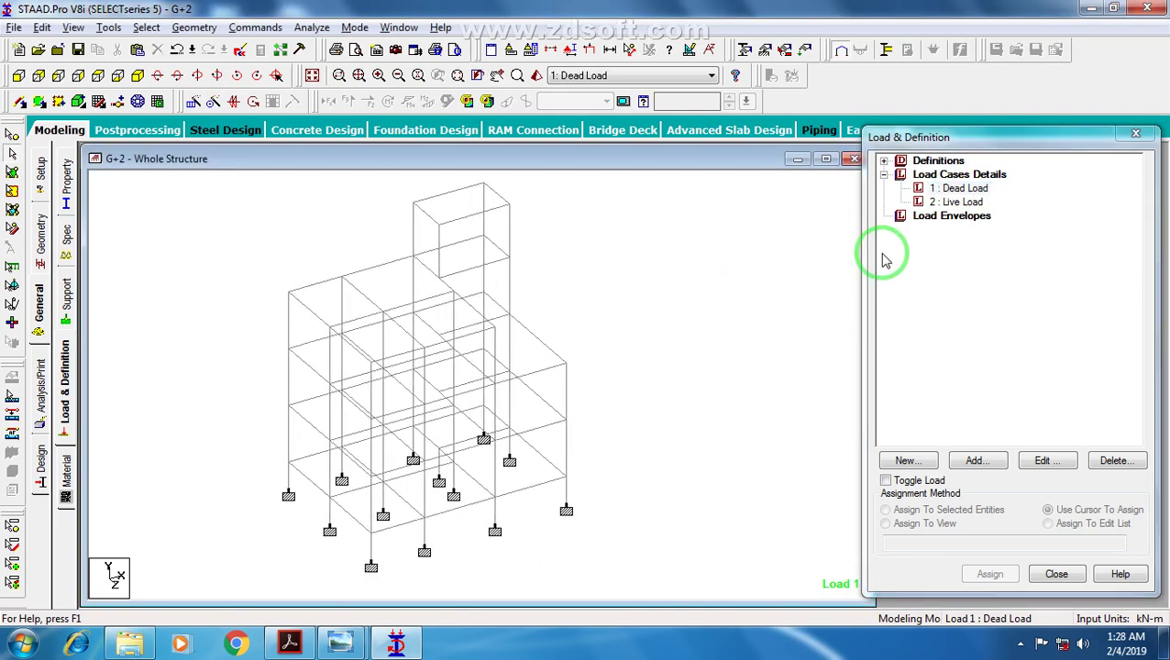
Step: Add a selfweight load to the Dead Load case in the Y direction with a factor of -1
click(966, 188)
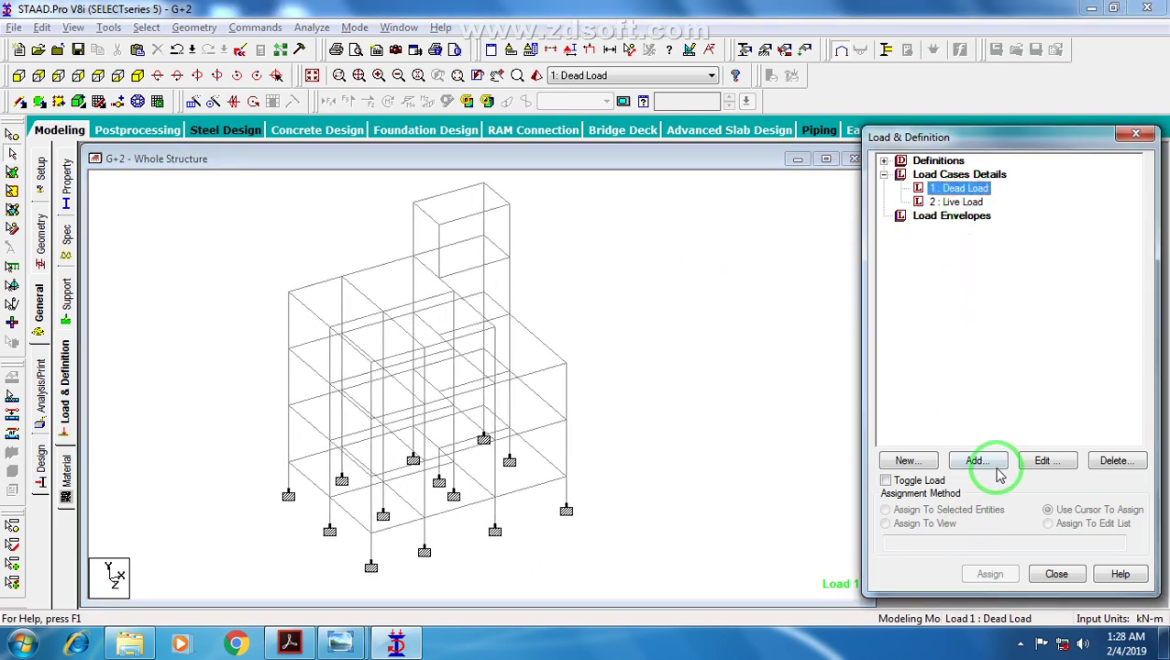
click(947, 187)
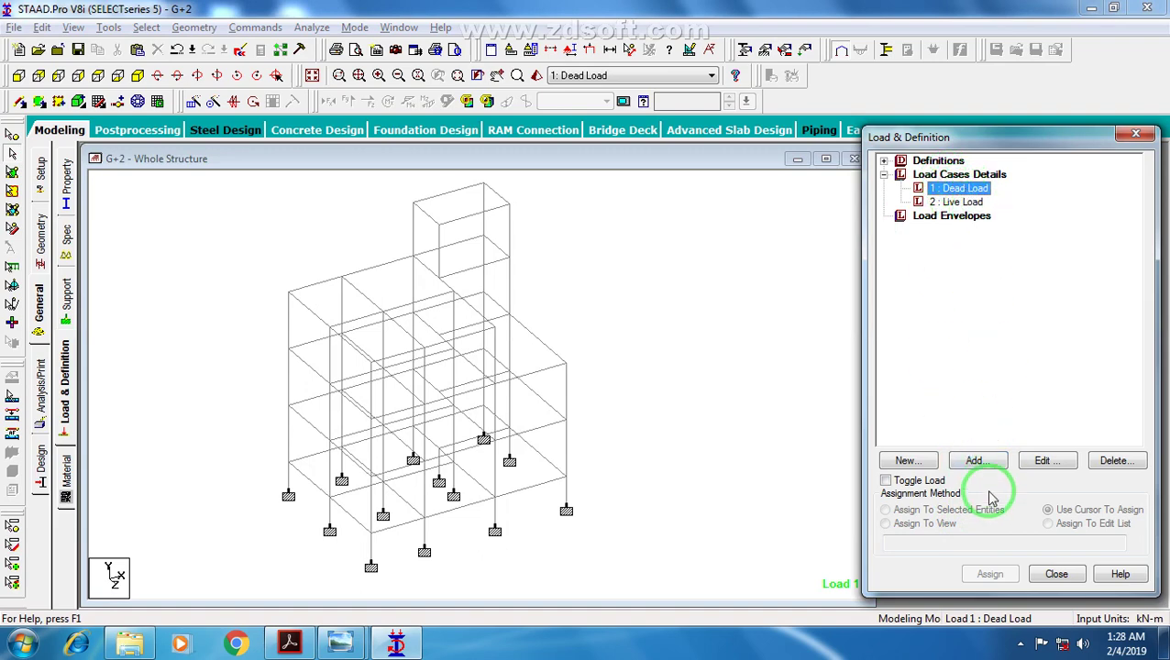
click(976, 460)
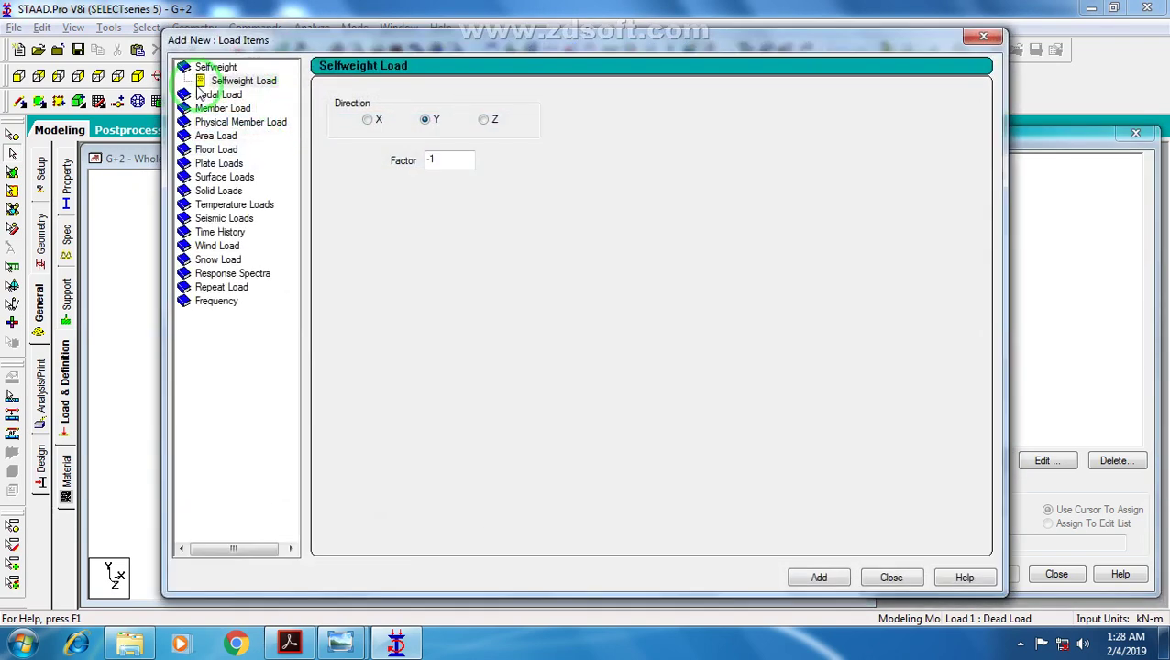
drag(253, 40, 326, 40)
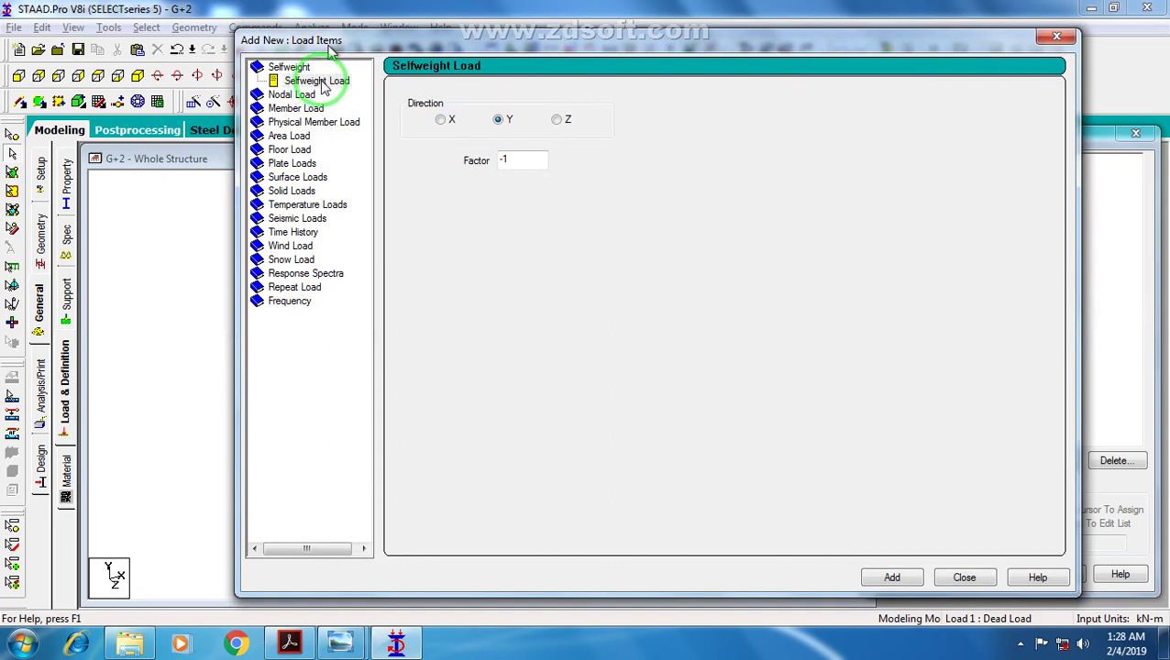
drag(503, 162, 566, 175)
click(513, 161)
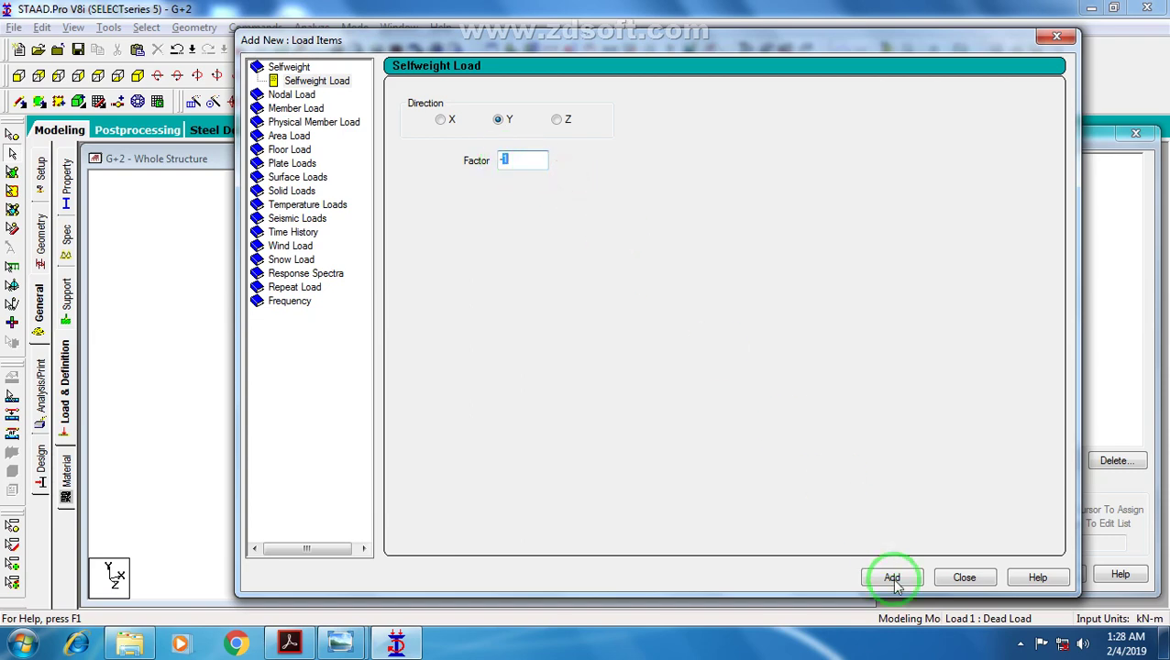
drag(595, 45, 639, 14)
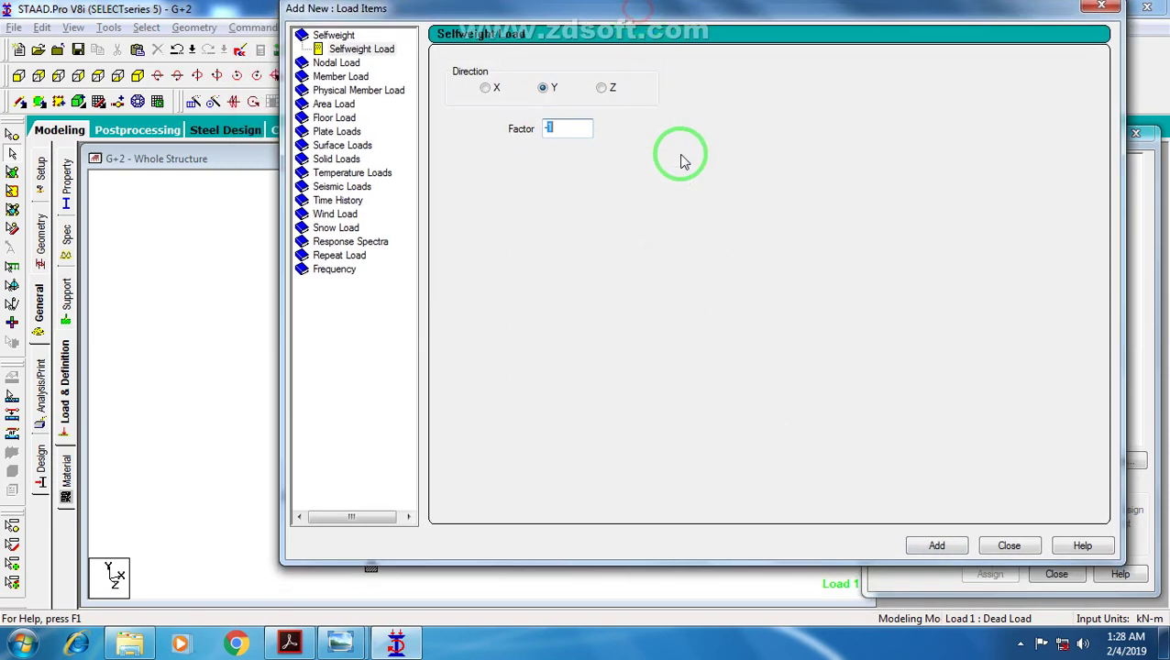
click(940, 545)
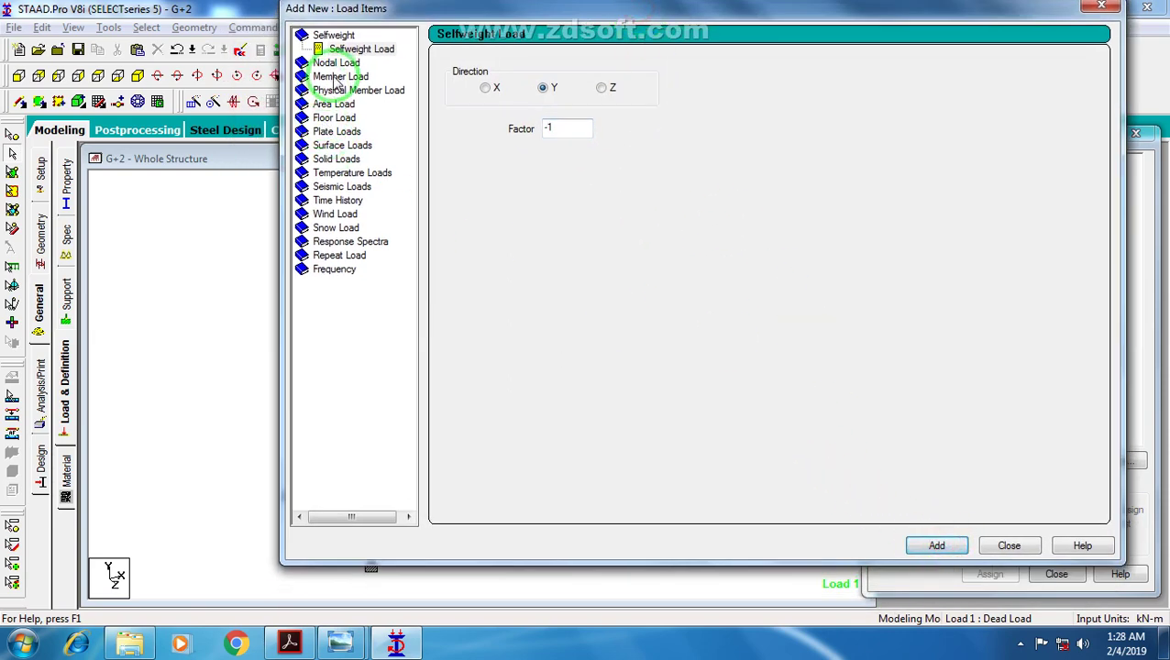
Step: Decline the auto save and bring up the Uniform Force member load settings for the Dead Load case
drag(385, 26, 481, 64)
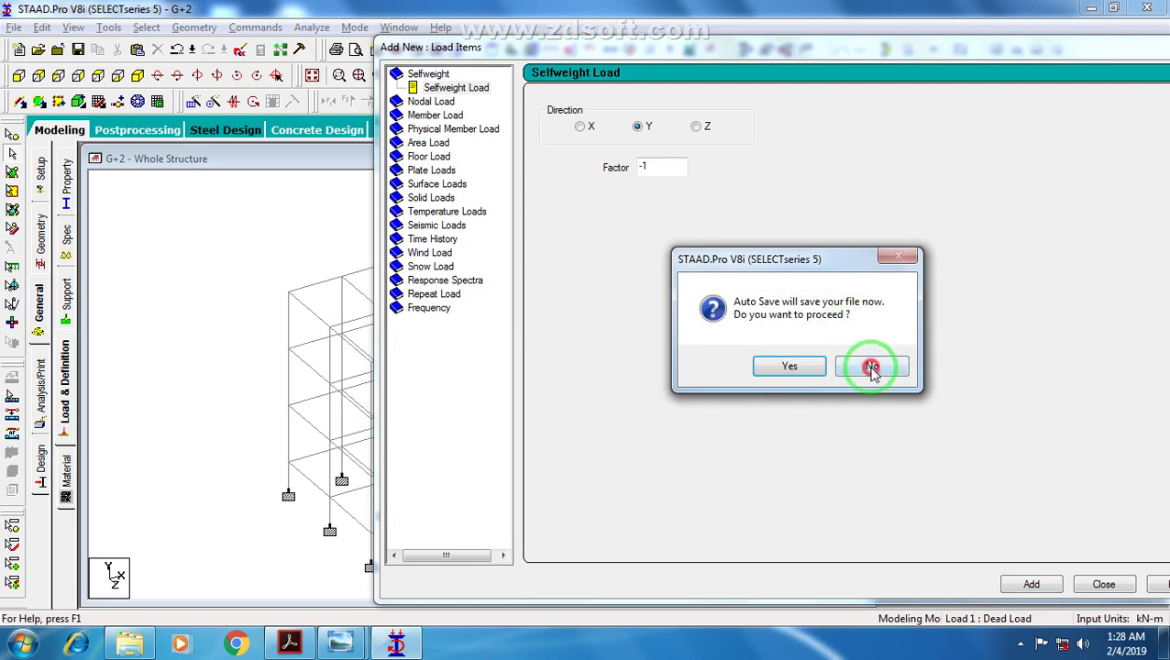
click(872, 365)
click(443, 117)
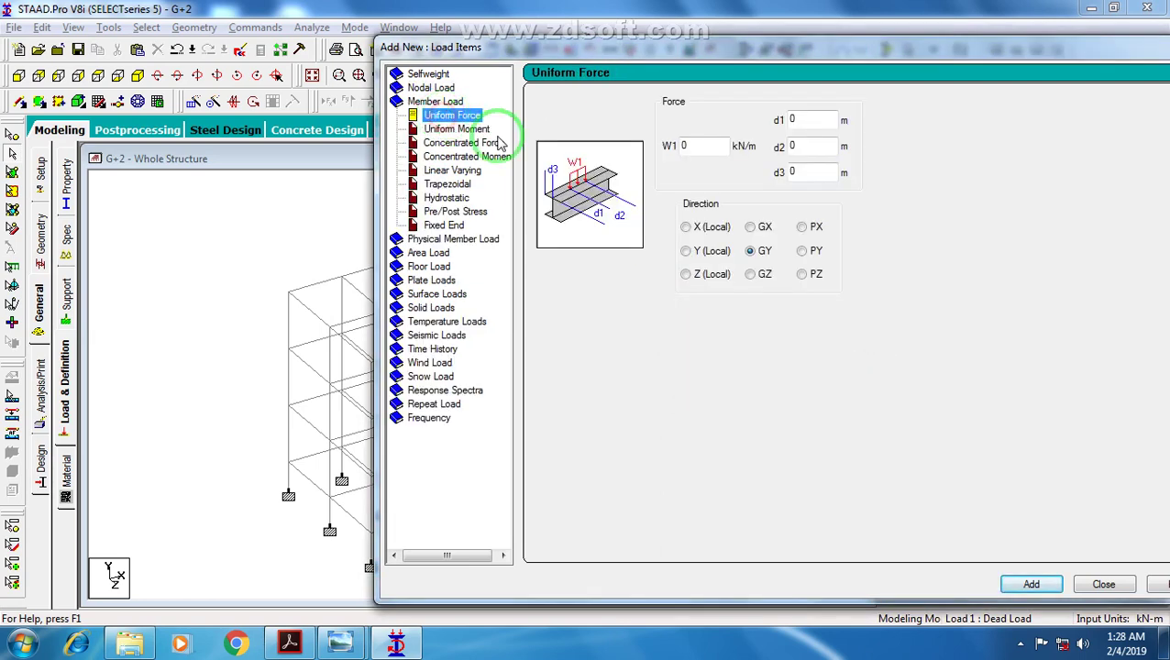
drag(629, 46, 501, 25)
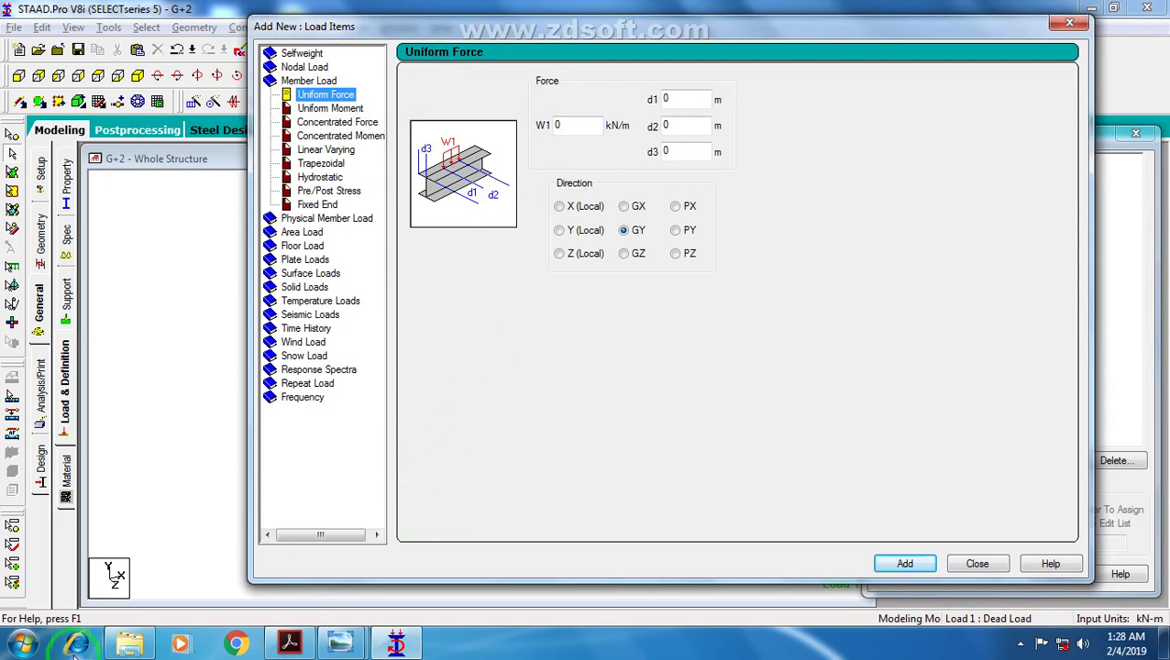
Step: Switch to Microsoft Excel, dismiss the activation wizard and open the recent workbook "DESIGN REPORT - 8M Pole Without Arm"
click(9, 648)
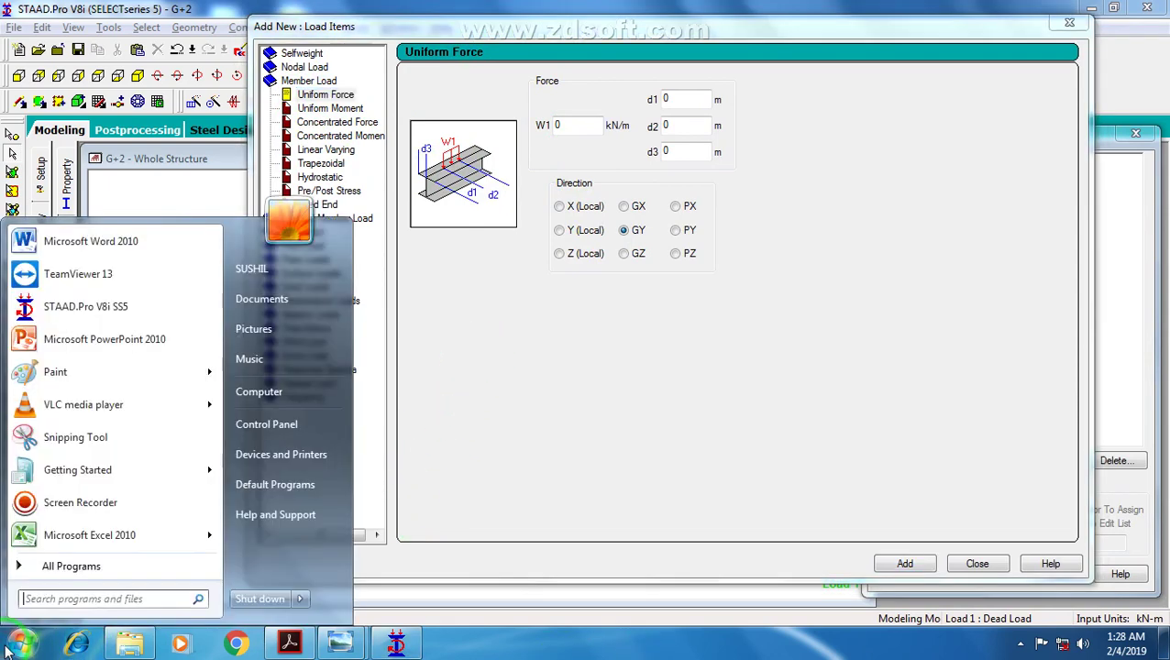
click(66, 541)
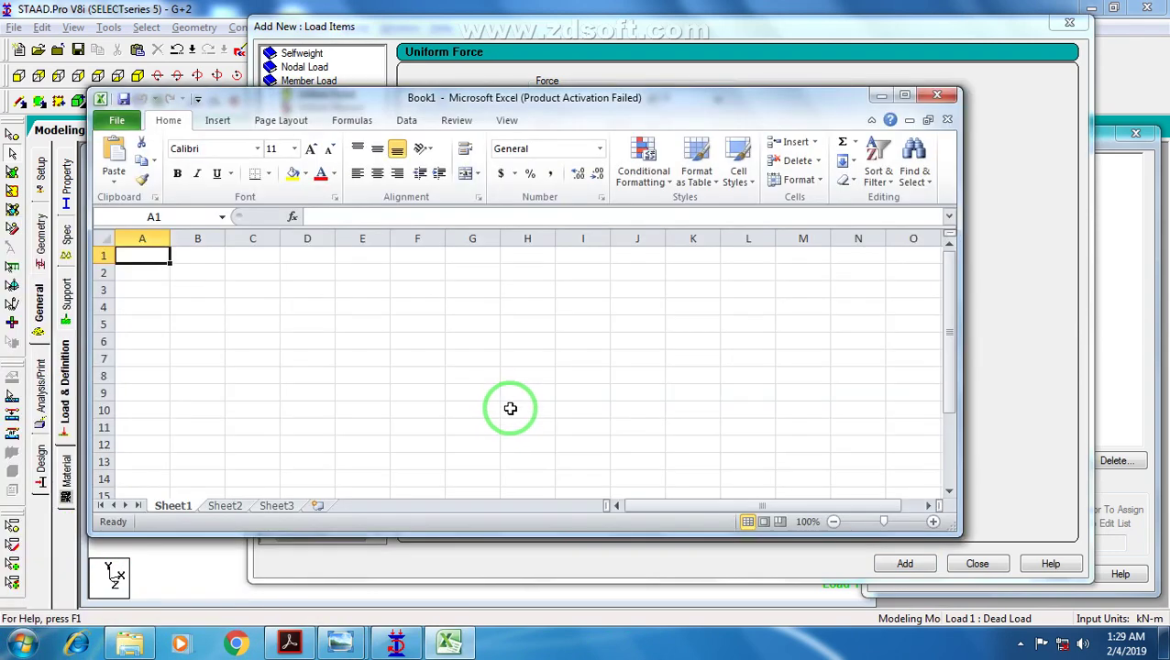
click(904, 94)
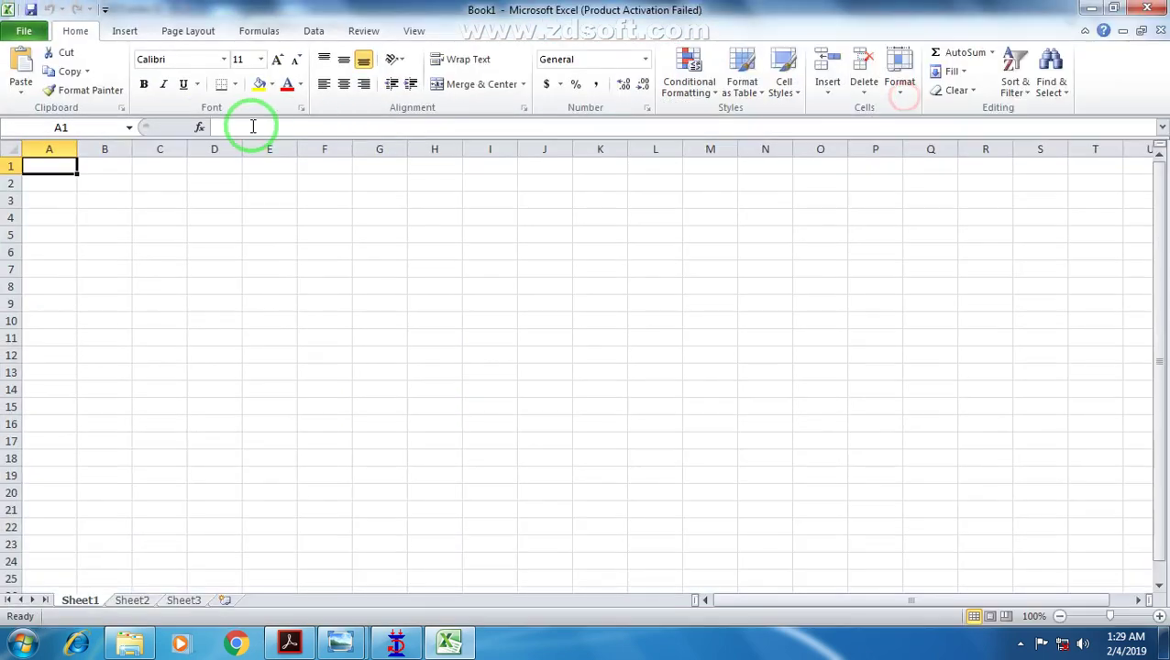
click(759, 484)
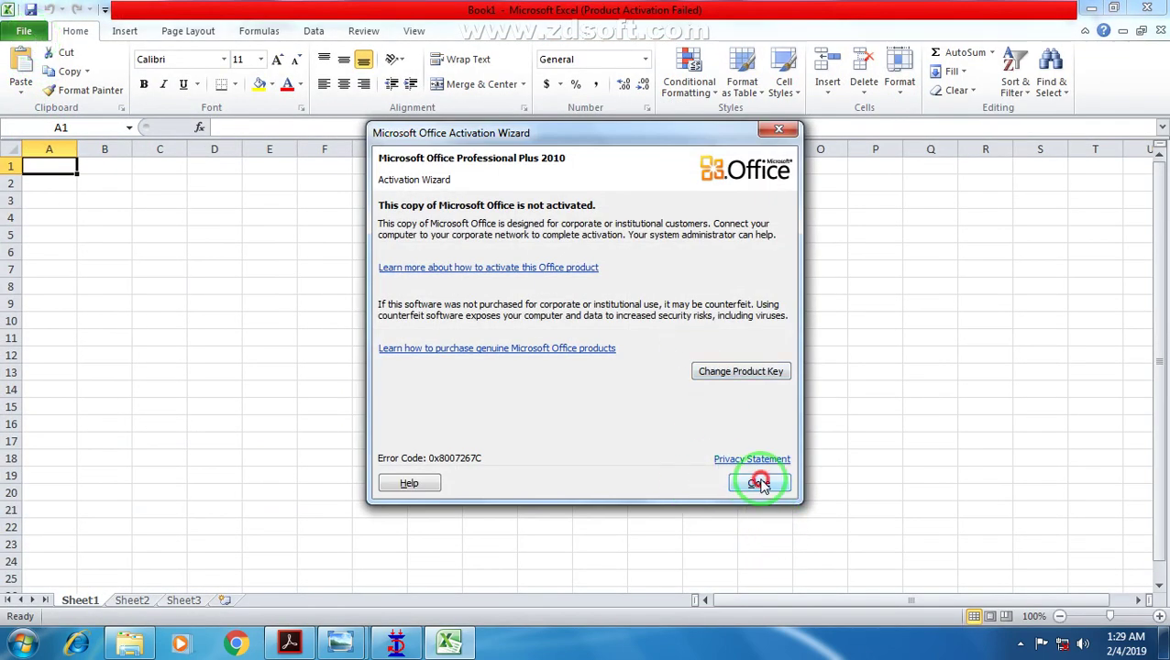
click(303, 351)
click(24, 32)
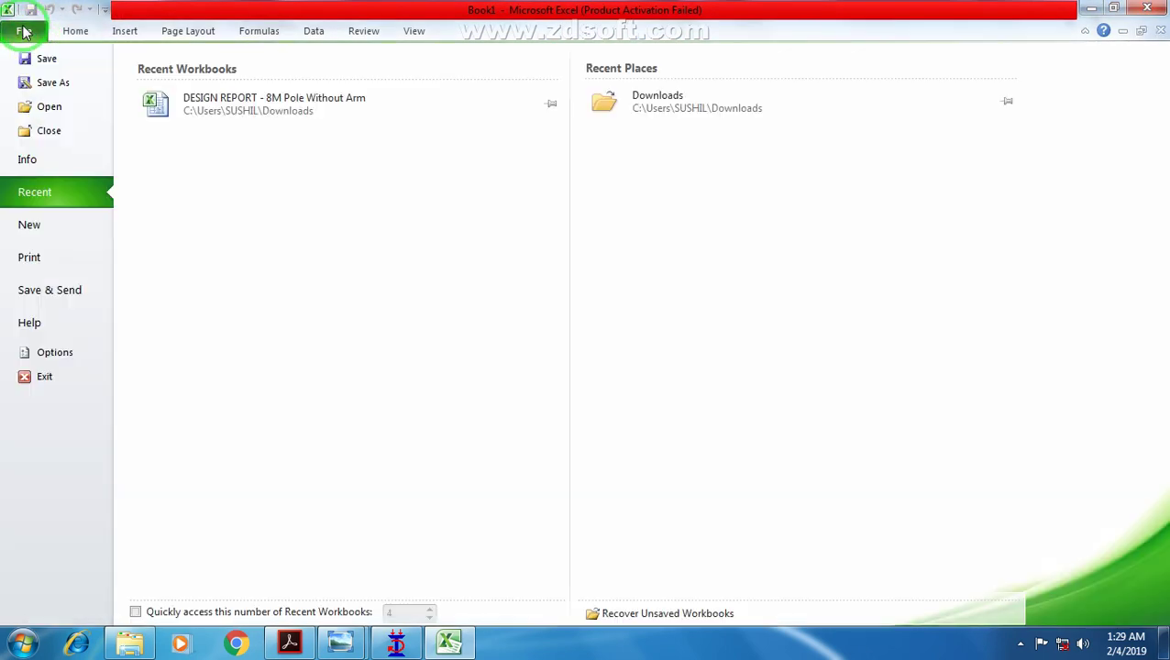
click(268, 112)
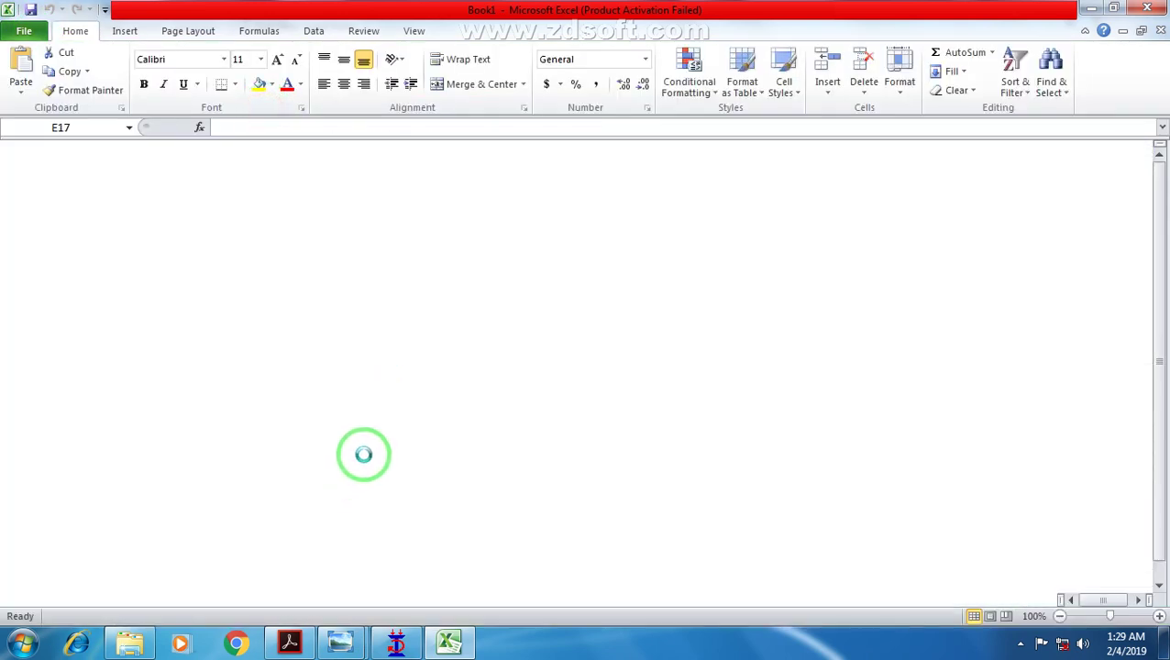
Step: Examine the brick density and wall thickness rows in the Brick Wall load calculation on Sheet2
click(123, 254)
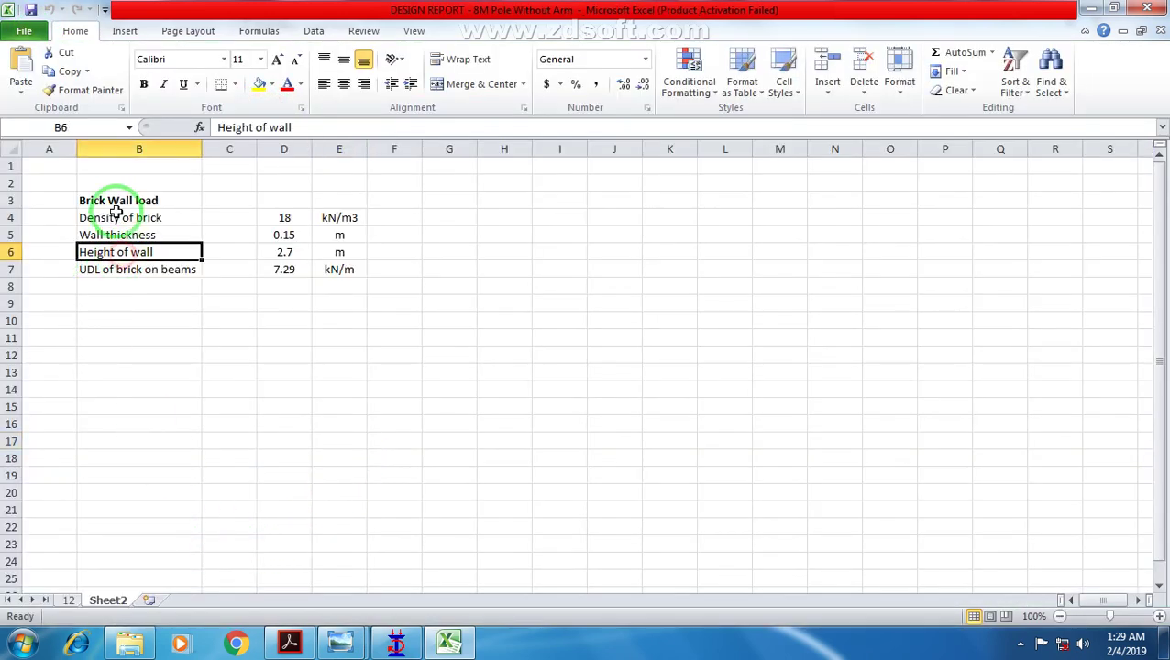
drag(96, 220, 344, 221)
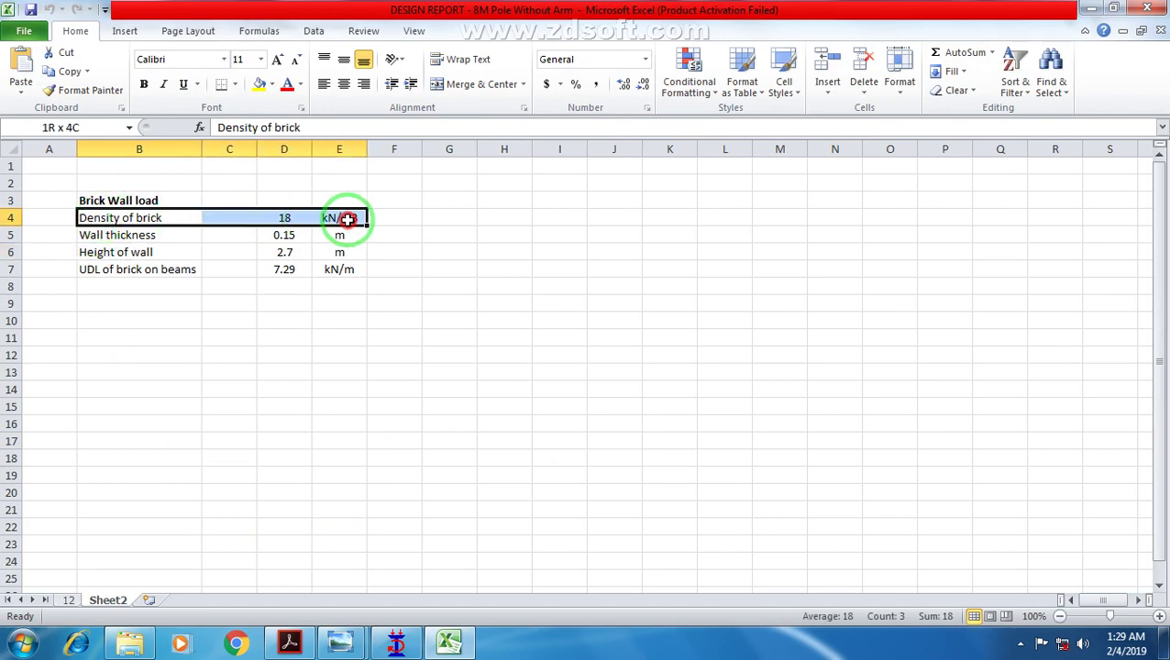
drag(113, 219, 304, 216)
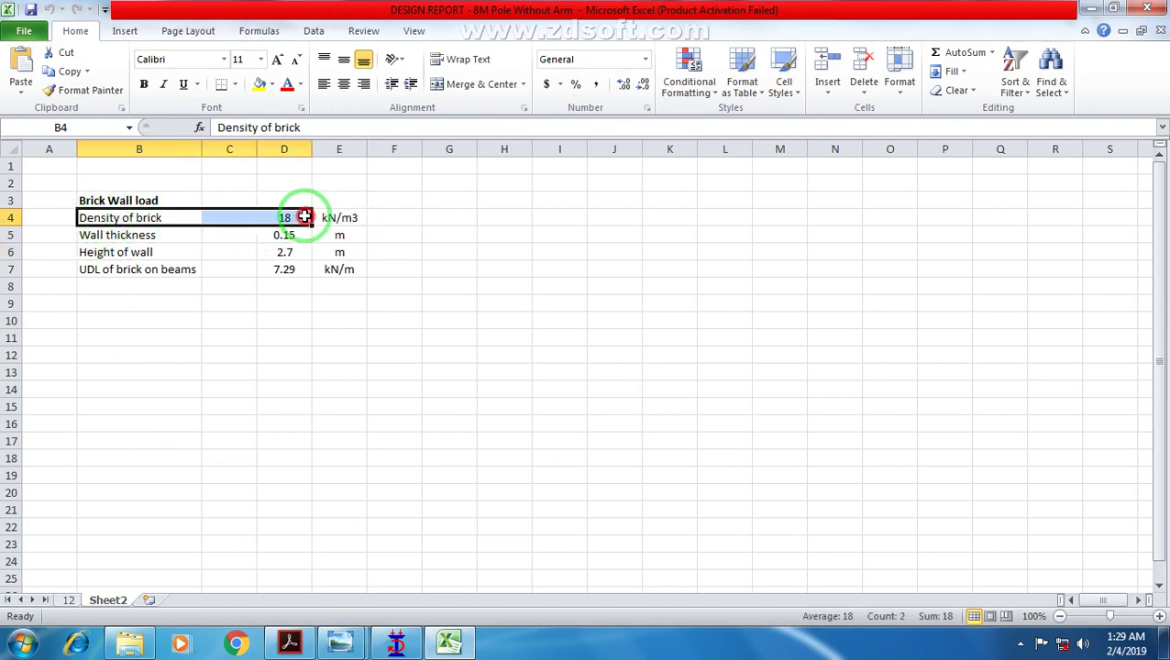
click(287, 221)
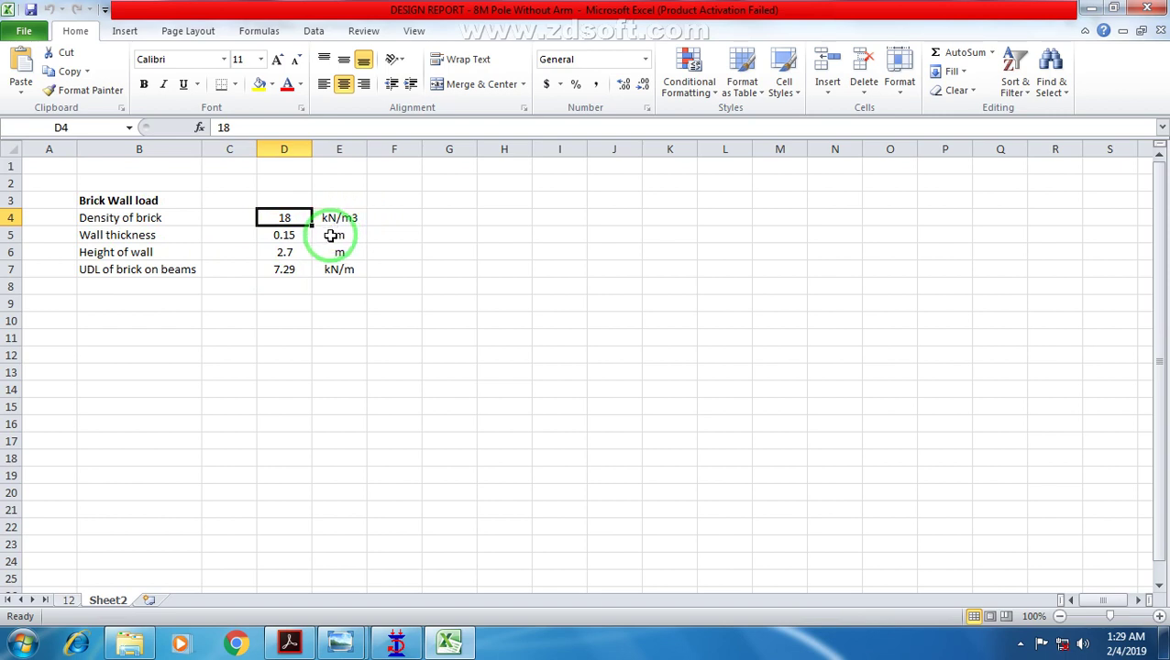
drag(105, 235, 282, 233)
click(284, 235)
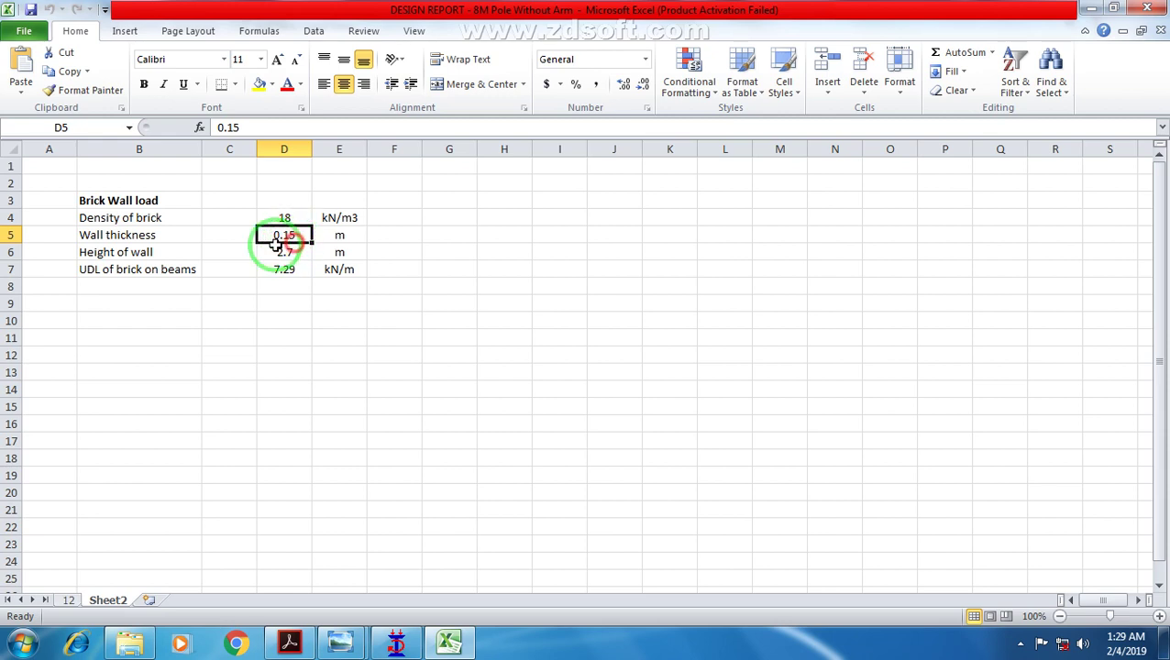
Step: Examine the wall height row and the formula behind its value in cell D6
drag(84, 253, 292, 251)
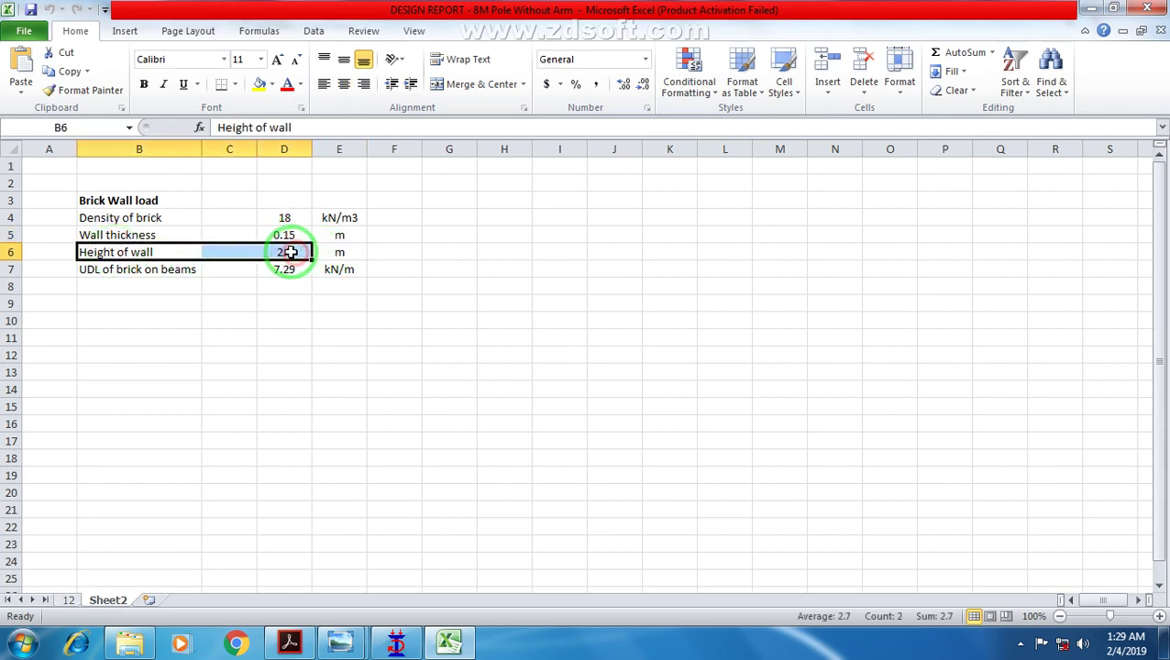
click(285, 253)
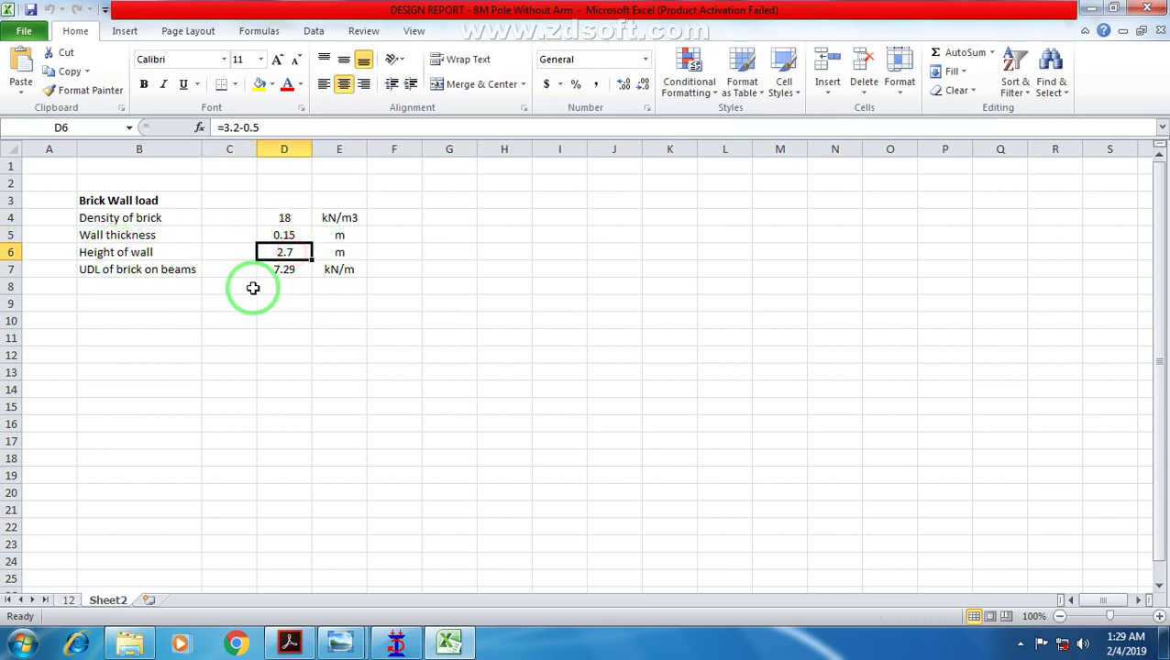
click(240, 127)
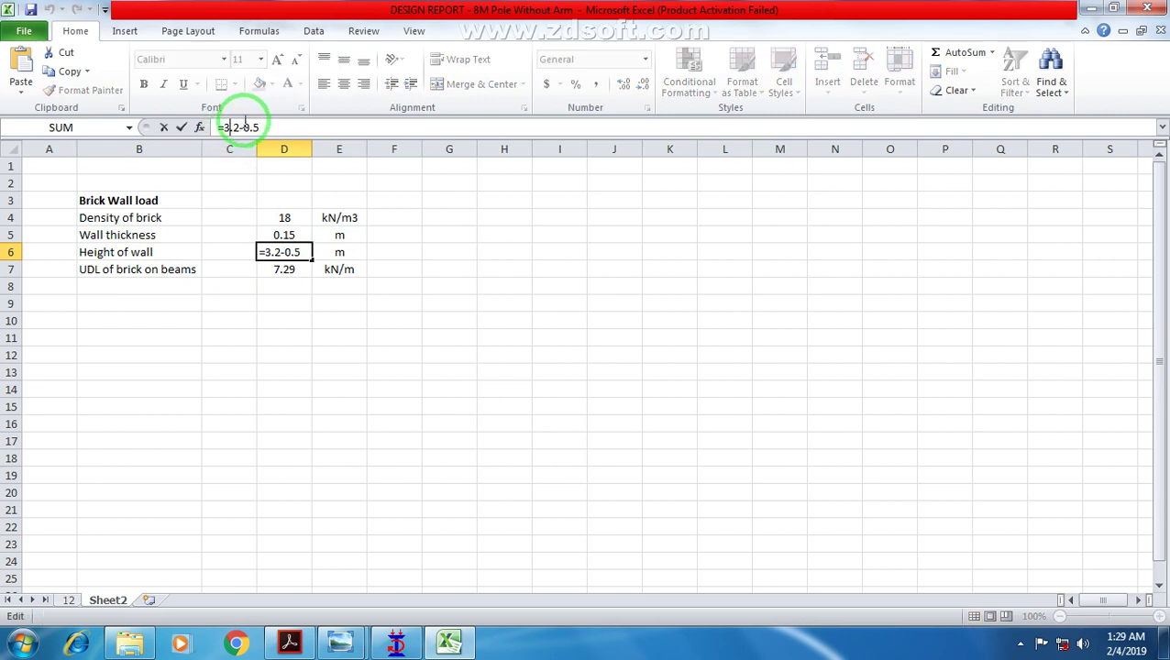
drag(240, 126, 279, 128)
click(279, 127)
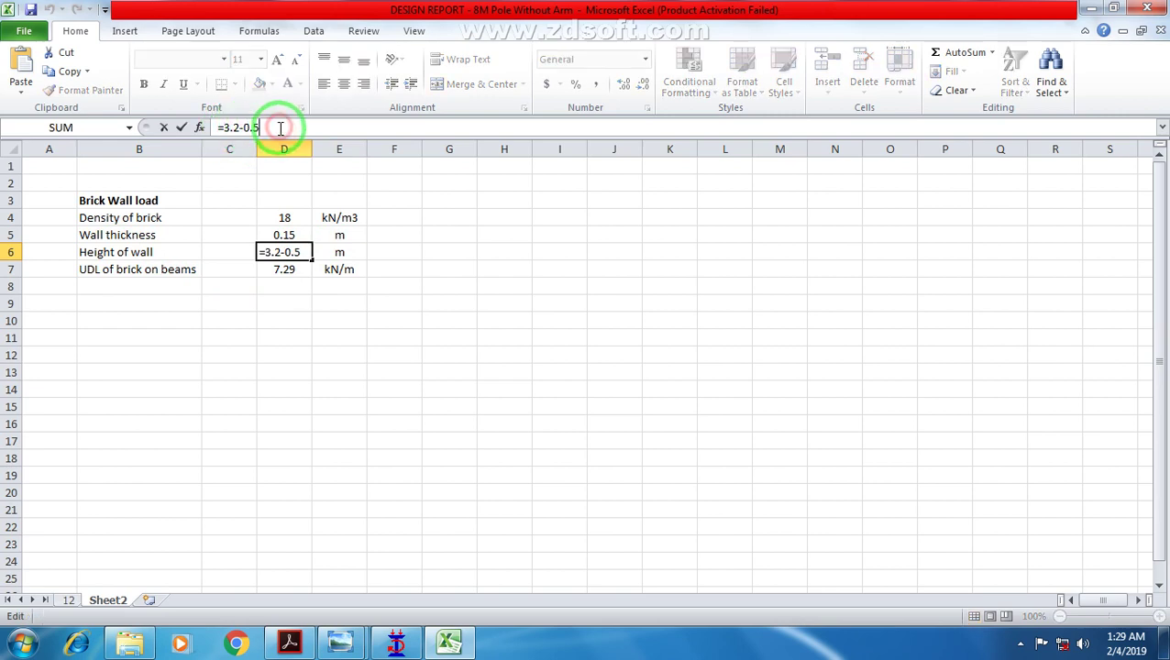
key(ctrl+Return)
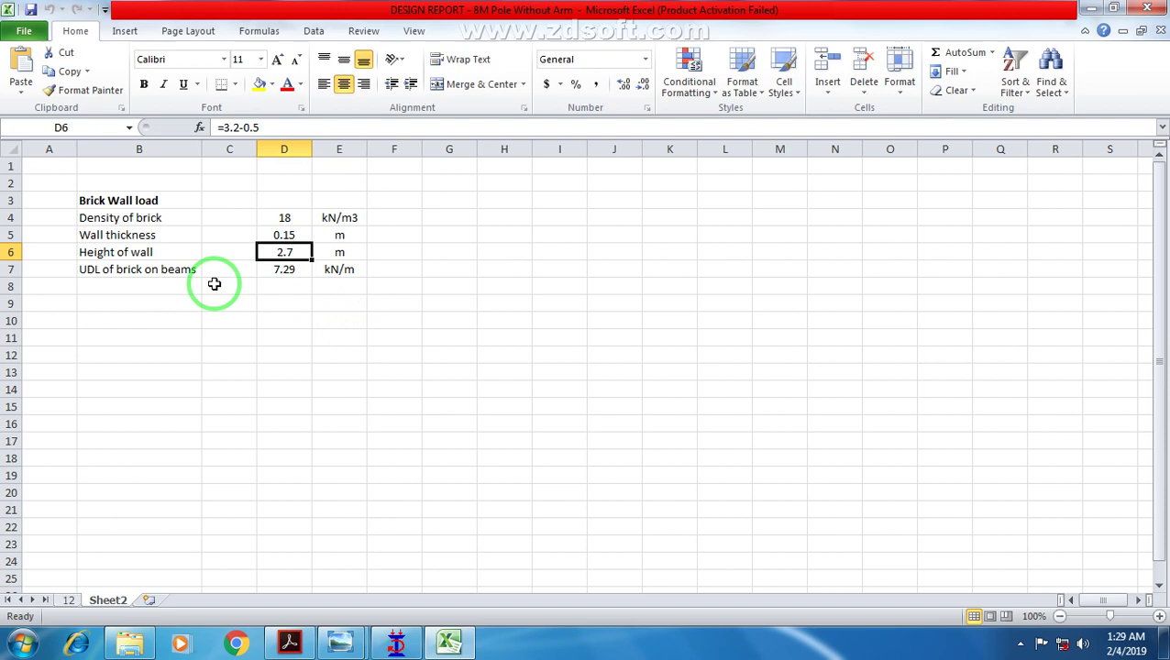
Step: Inspect the formula in cell D7 that calculates the UDL of brick on beams, leaving it as it is
click(129, 275)
drag(142, 284, 280, 272)
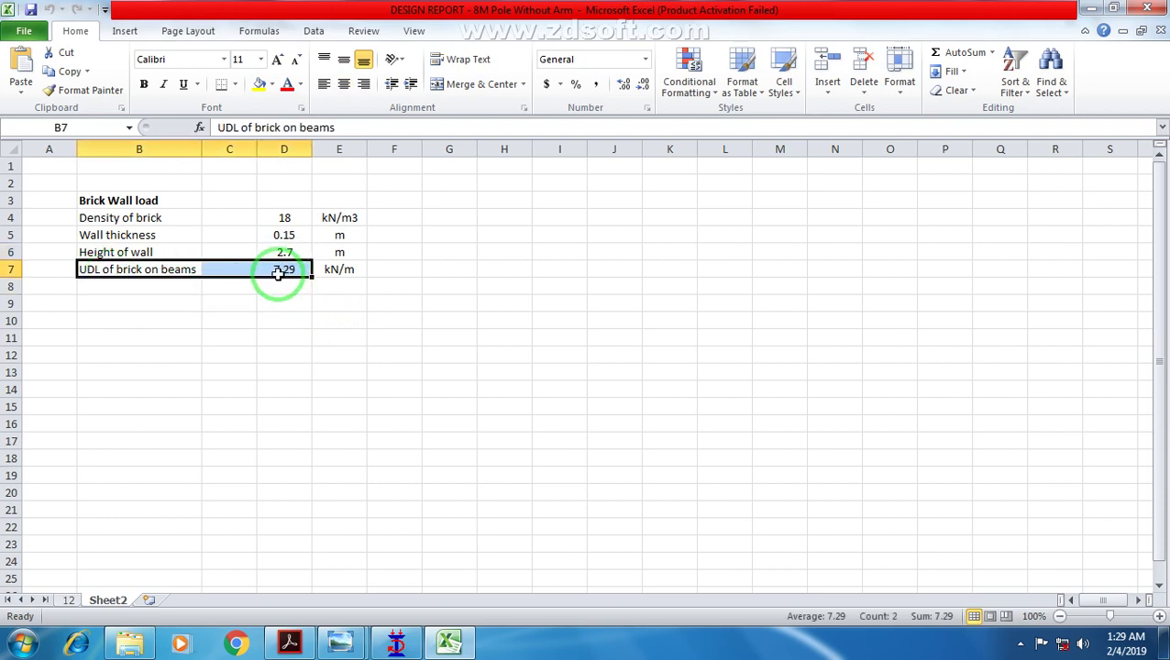
click(283, 271)
double_click(283, 272)
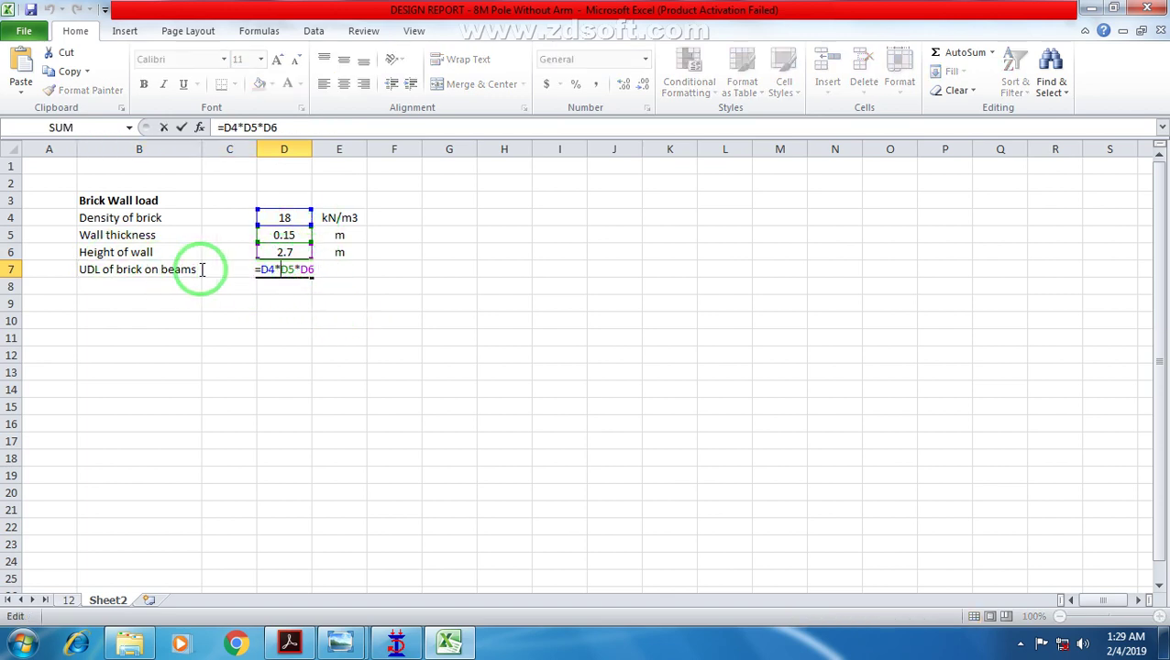
key(Escape)
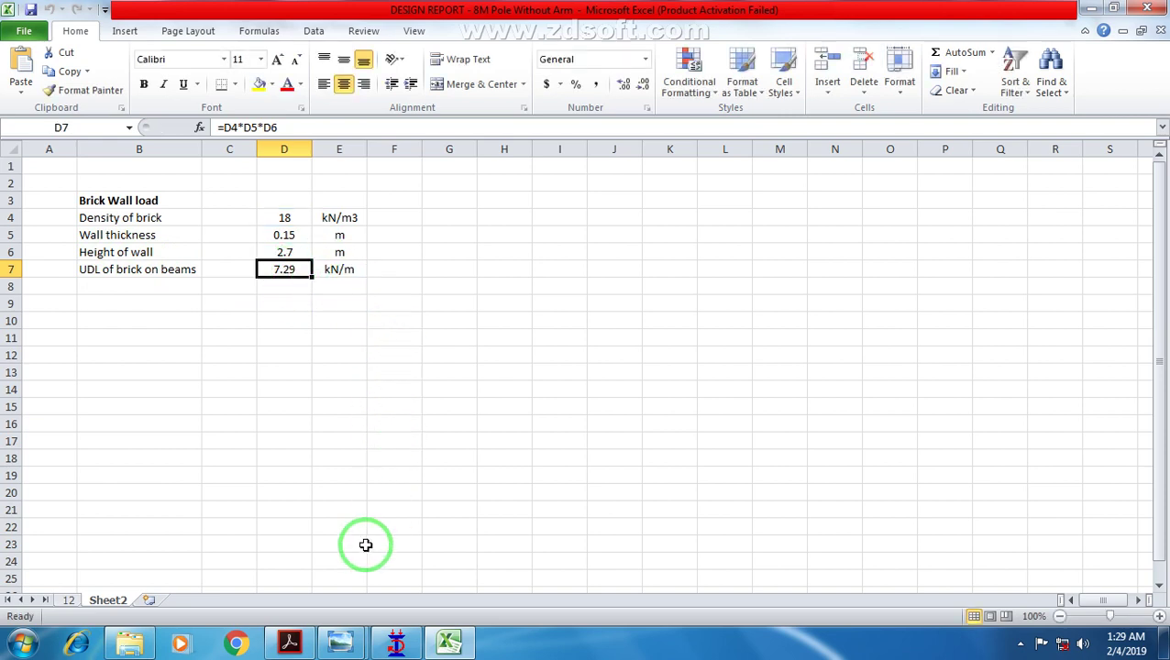
Step: Switch to STAAD.Pro and look through the member load types from Uniform Moment to Trapezoidal
click(395, 642)
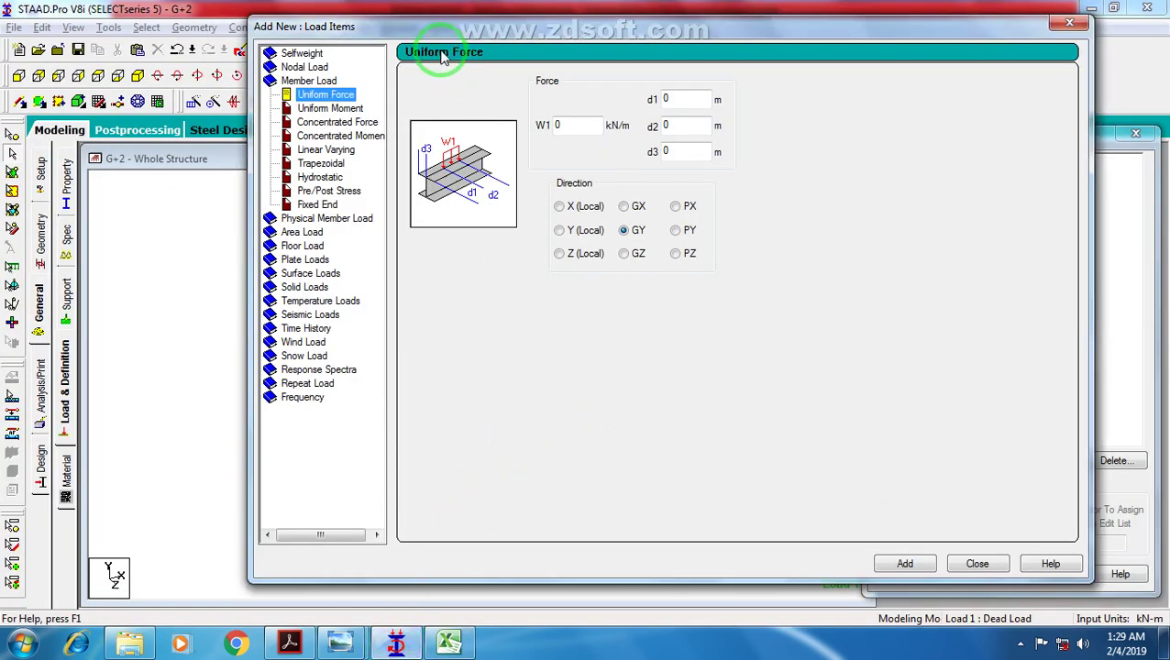
drag(426, 30, 487, 50)
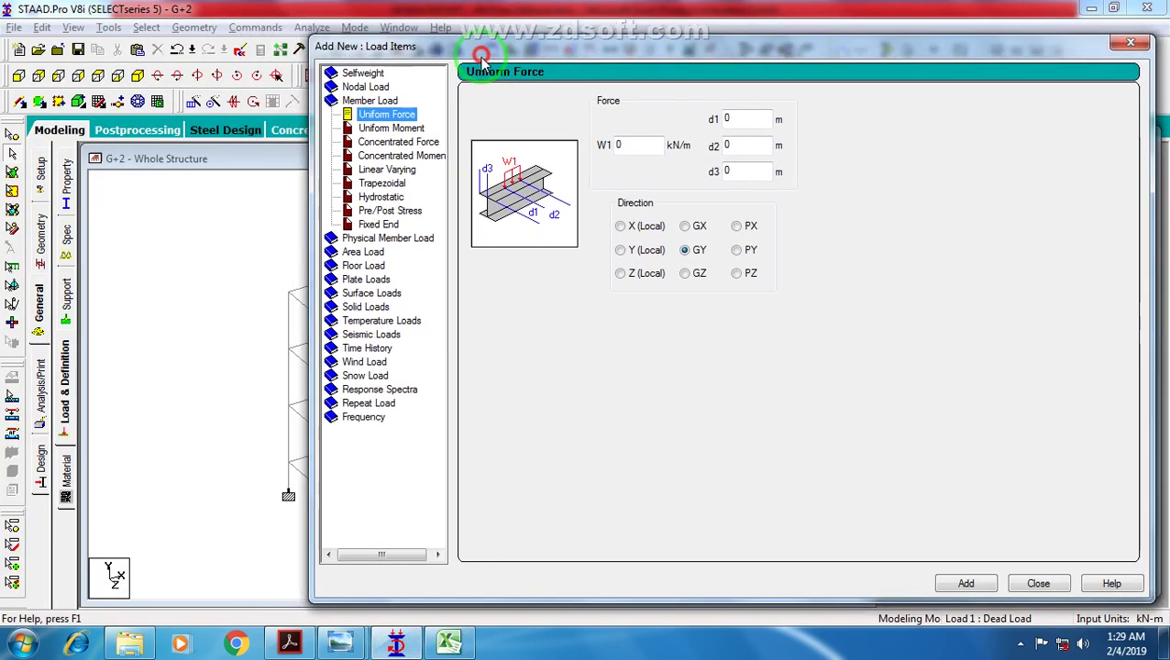
click(389, 130)
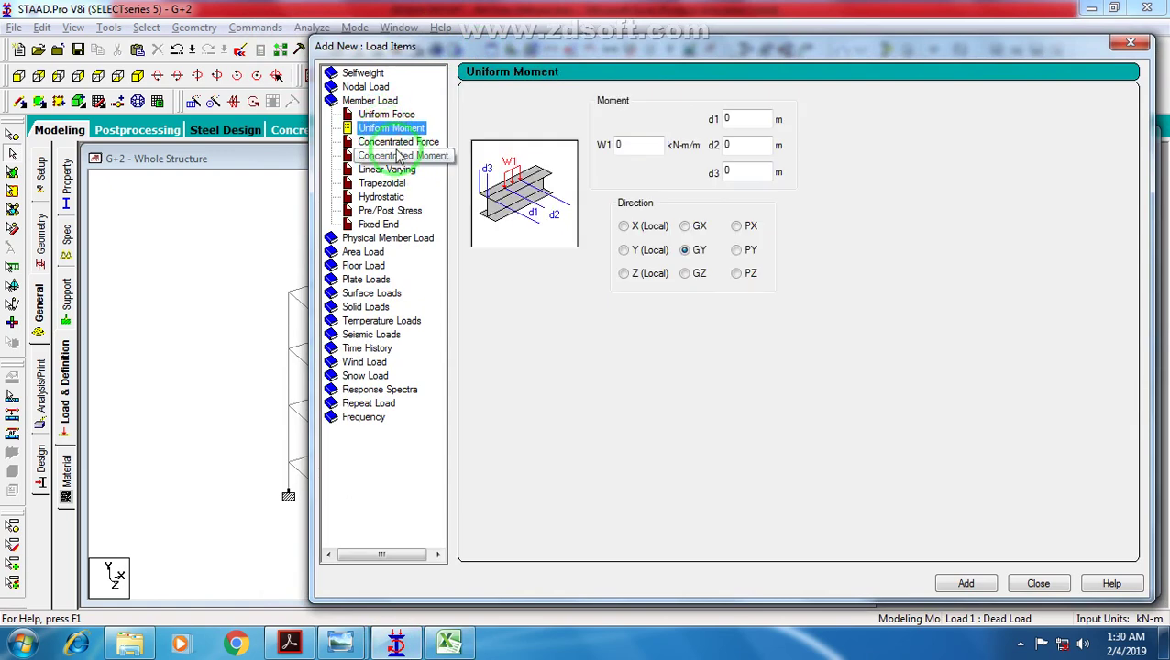
click(394, 143)
click(396, 160)
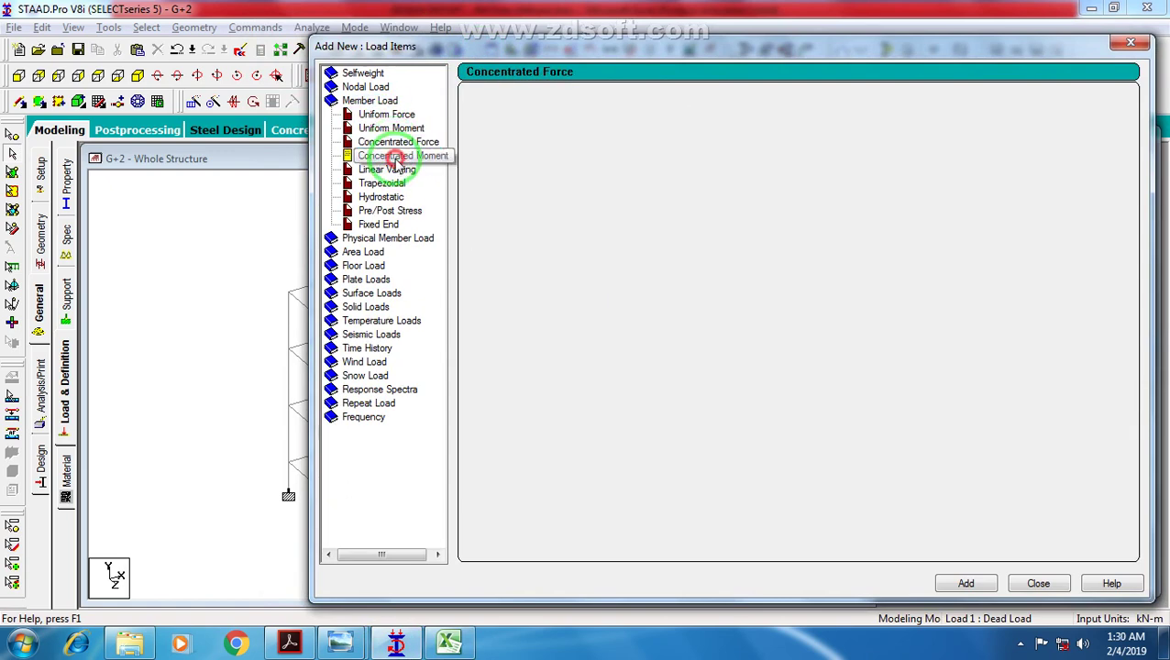
click(387, 171)
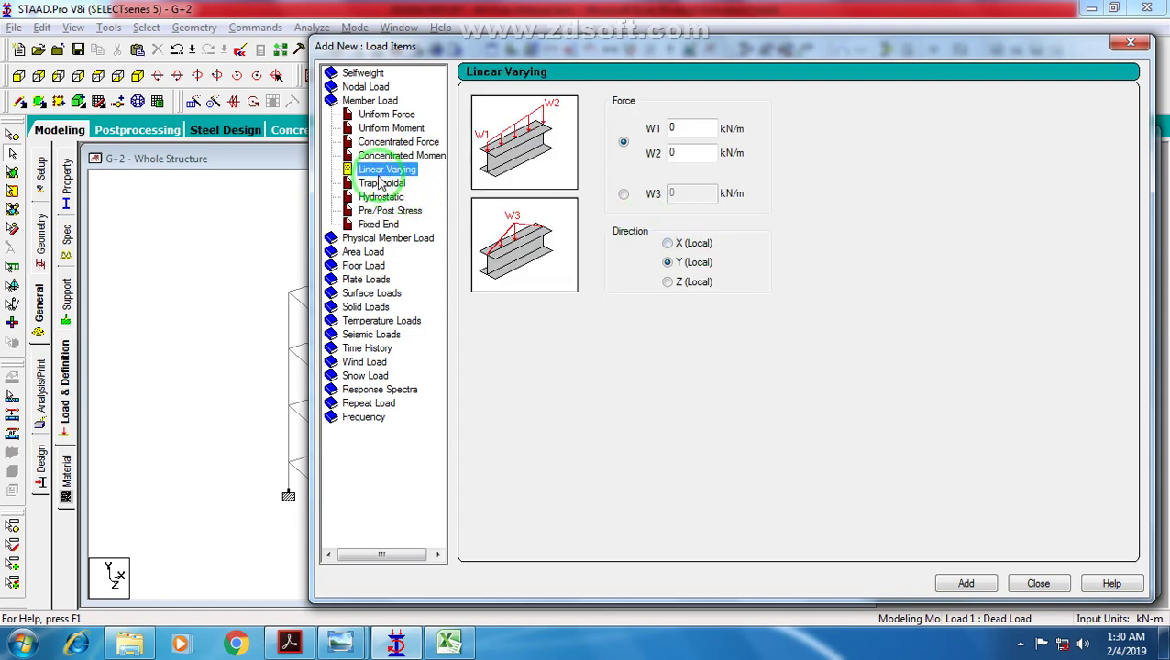
click(388, 187)
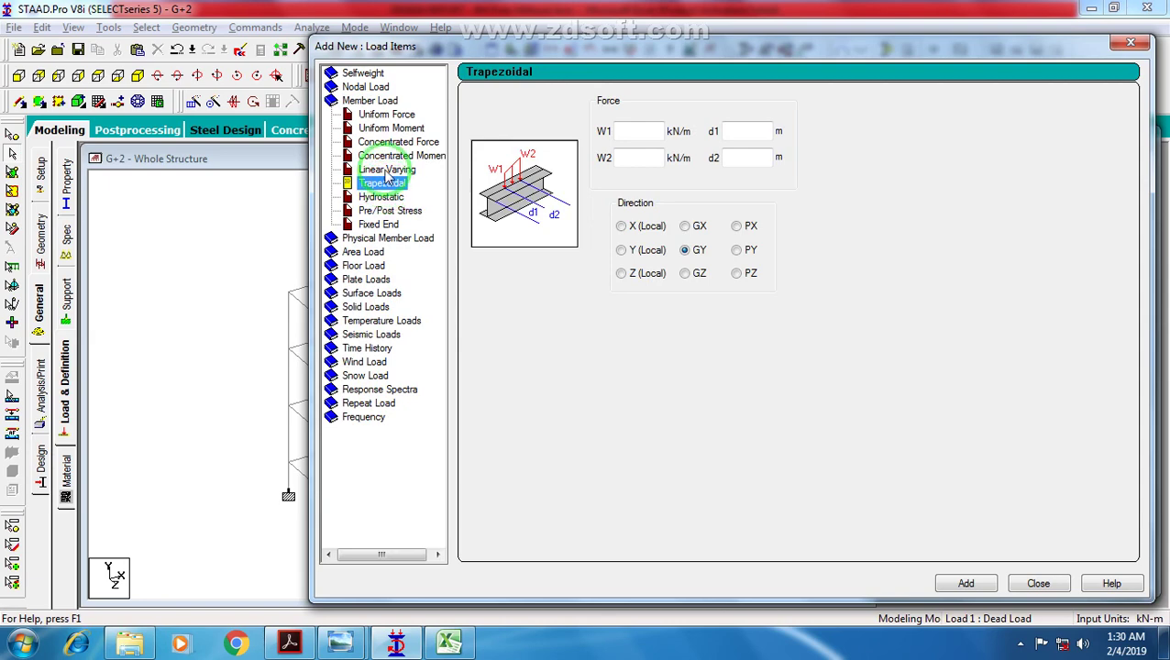
Step: Add a Uniform Force member load to the Dead Load case with W1 of -7.29 kN/m in the GY direction
click(393, 114)
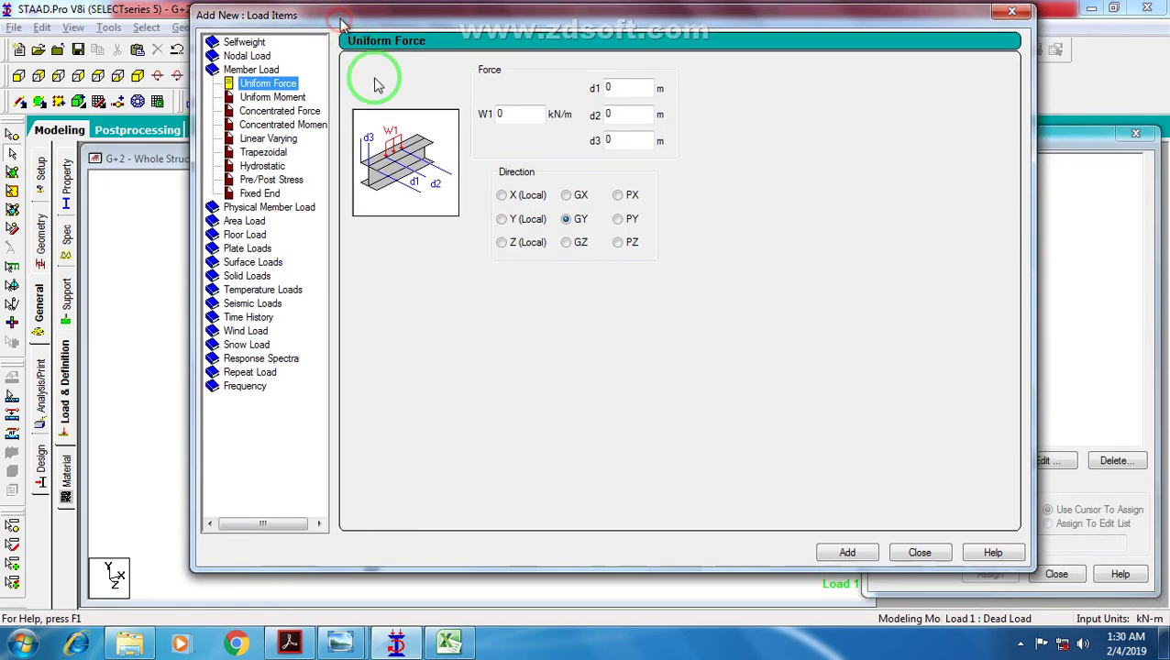
click(520, 113)
key(alt+Tab)
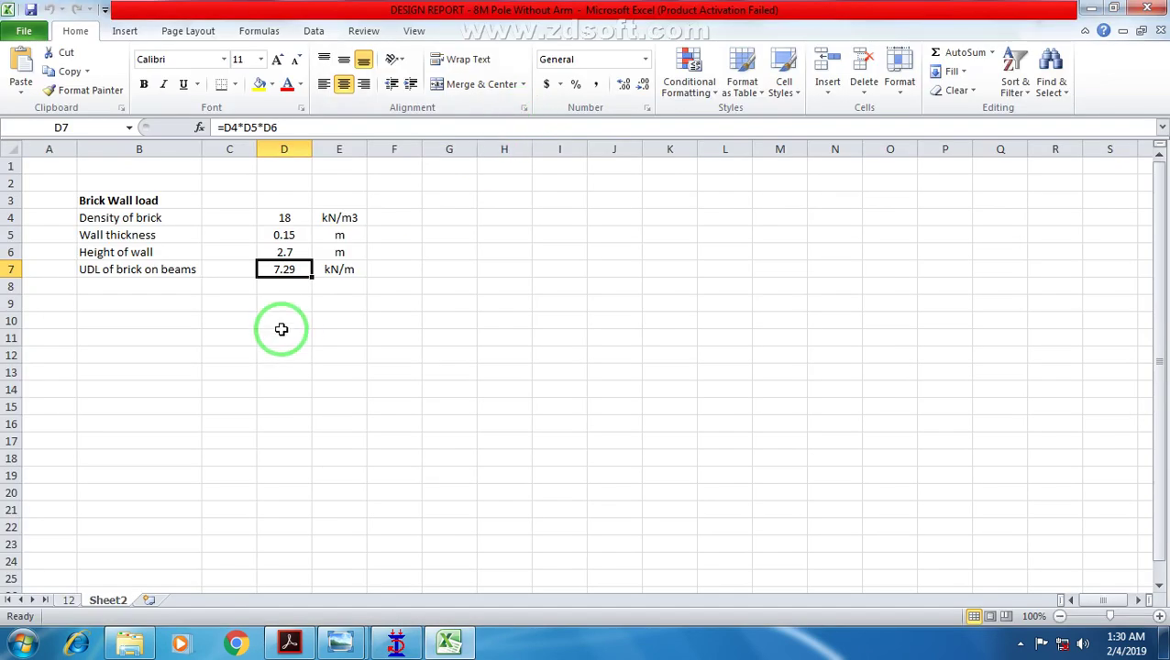
key(alt+Tab)
double_click(531, 120)
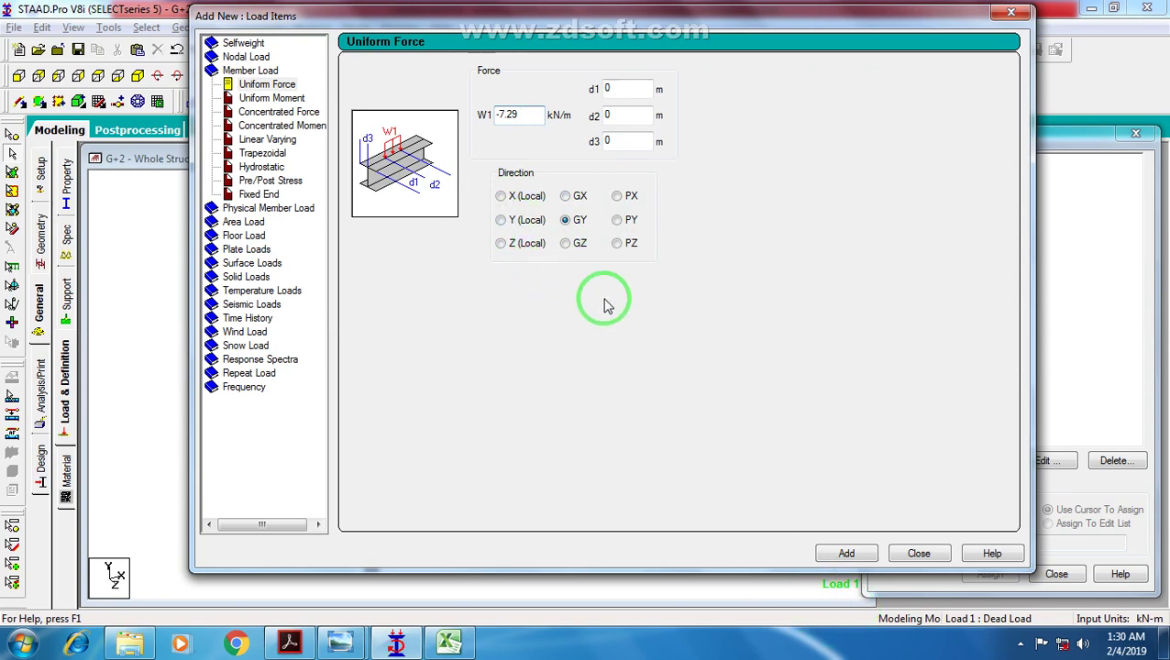
click(850, 556)
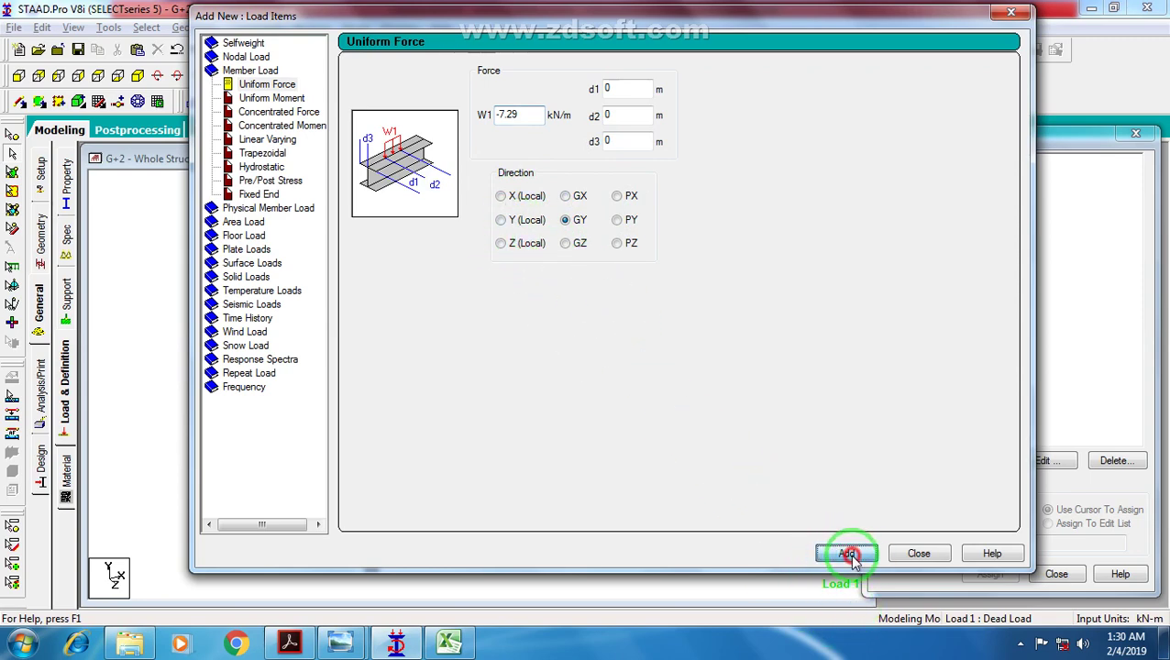
drag(653, 19, 506, 37)
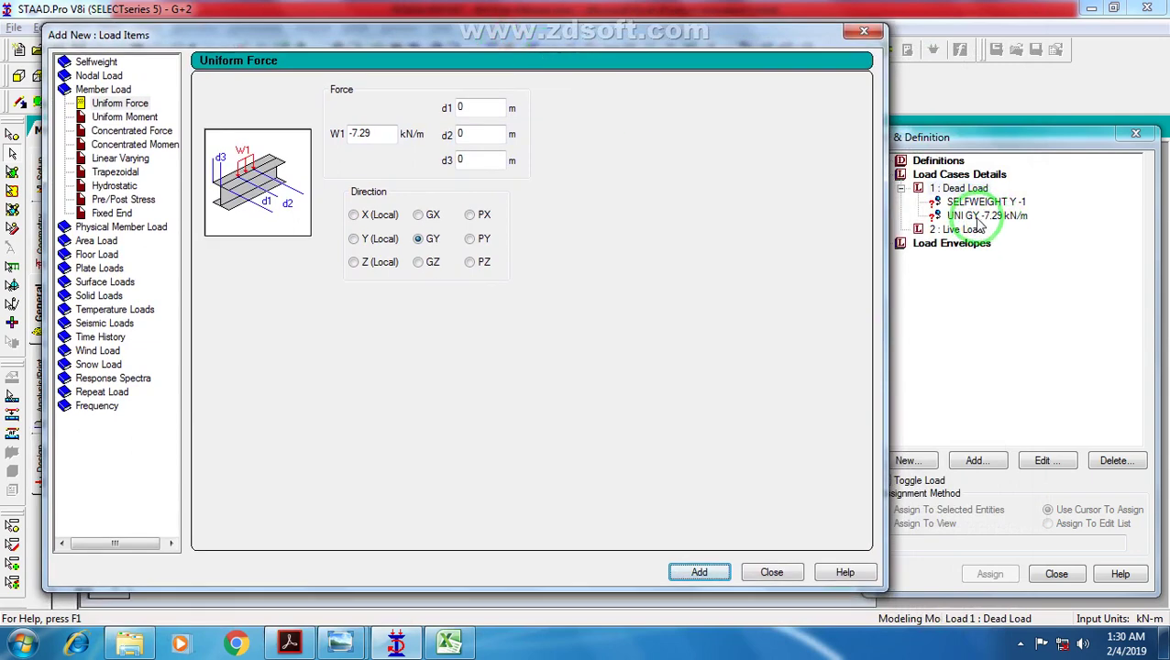
Step: Move the Load Items window off the frame and examine the structure alongside the brick wall load calculation in Excel
drag(569, 44, 648, 44)
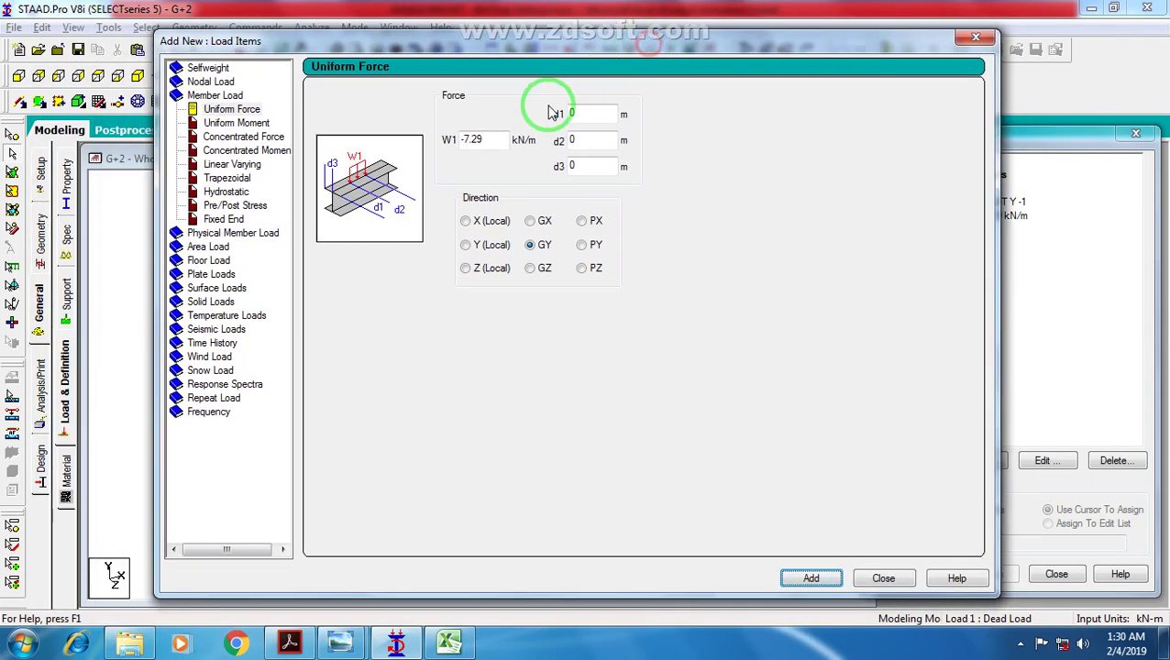
drag(476, 40, 664, 31)
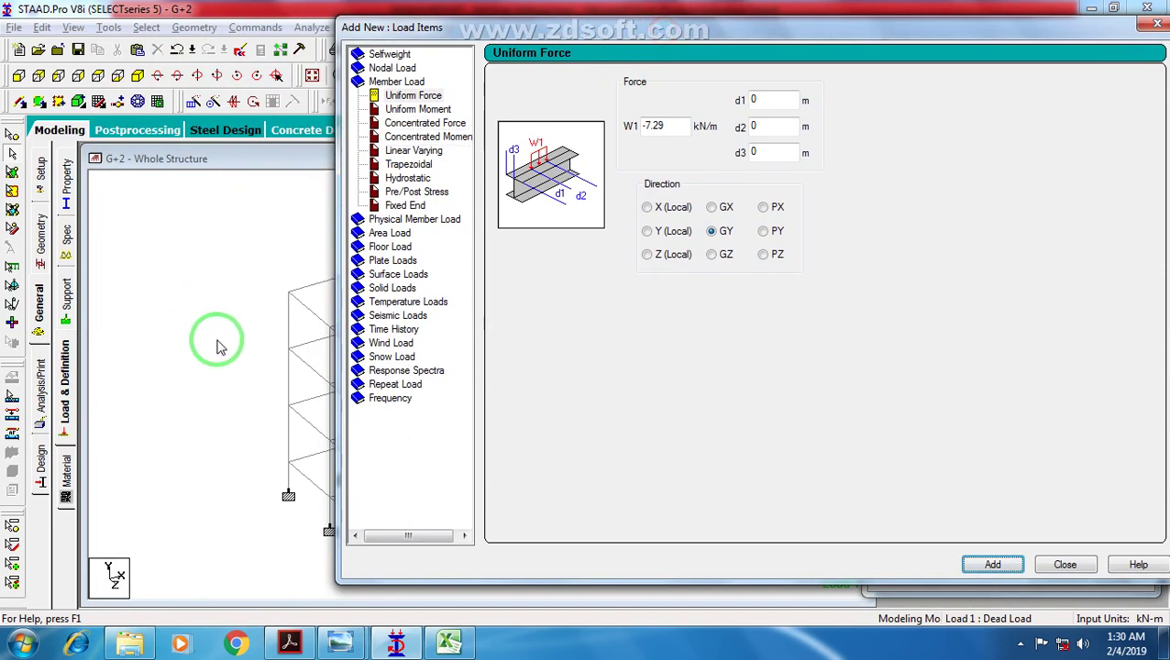
middle_drag(271, 365, 126, 363)
scroll(171, 341, down, 1)
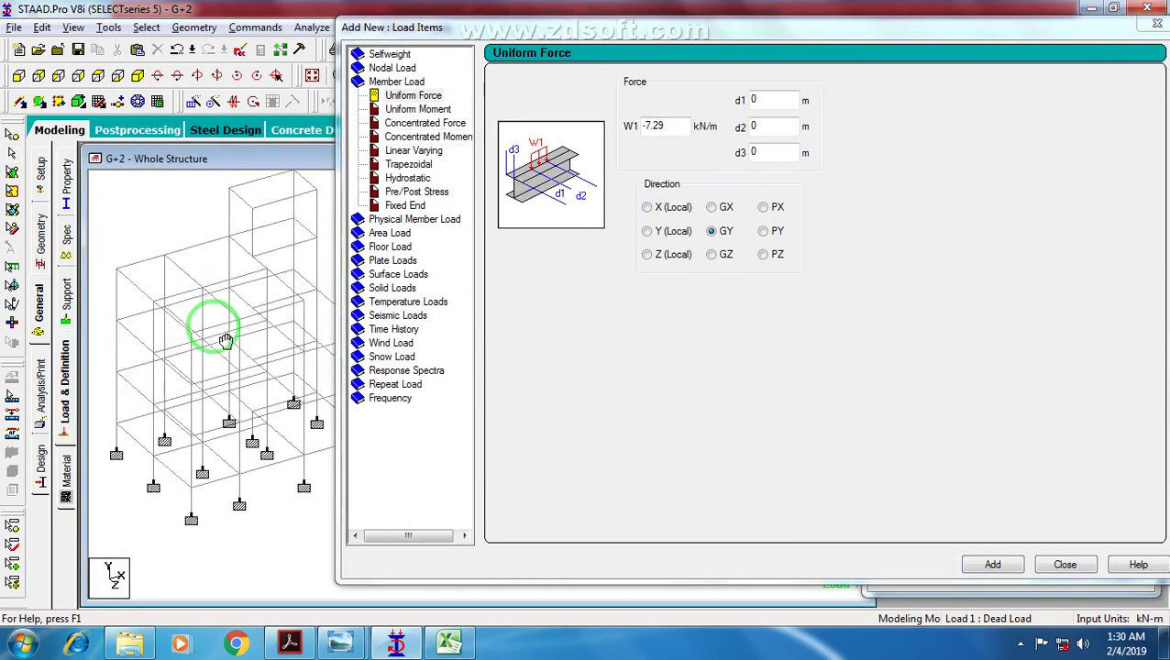
key(alt+Tab)
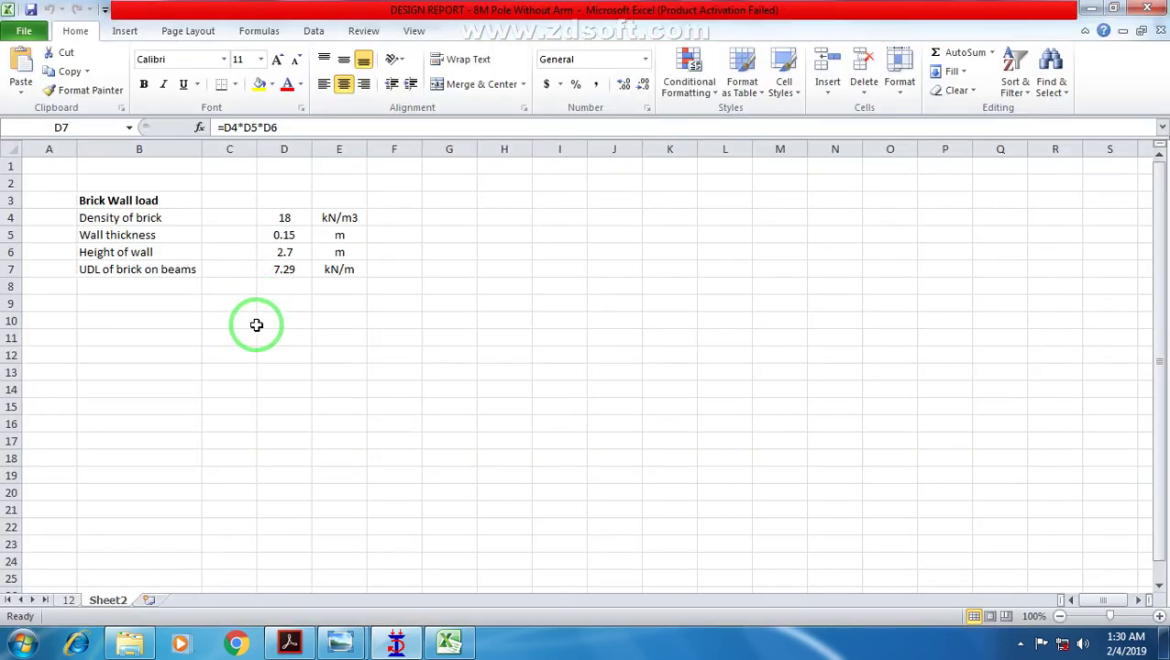
key(alt+Tab)
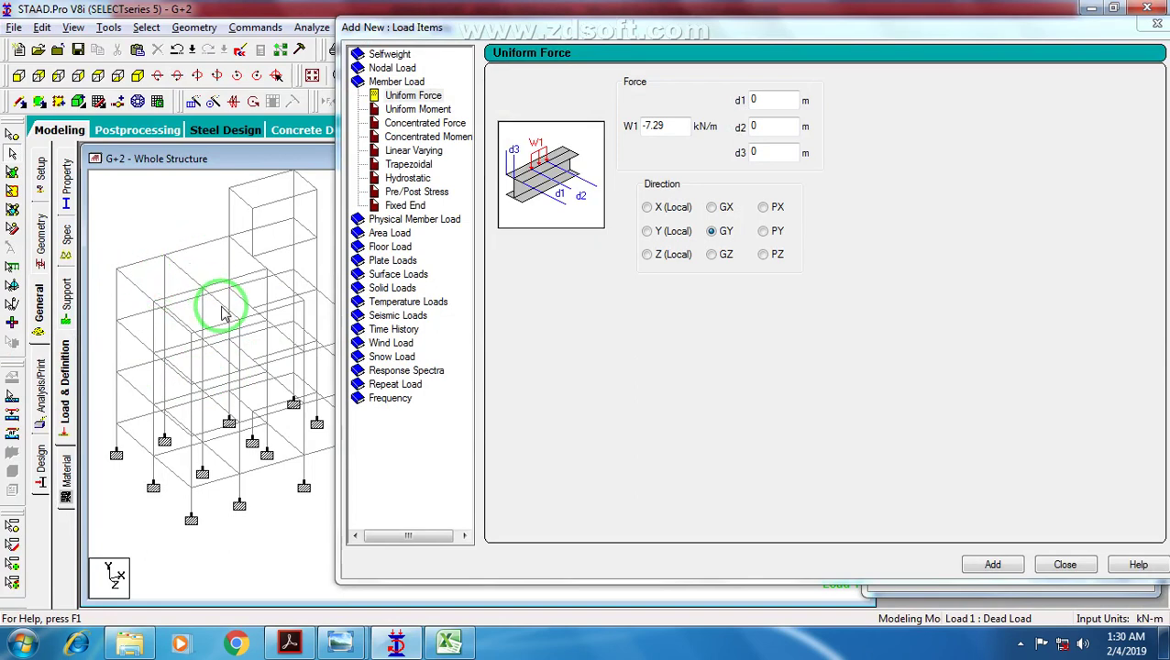
middle_drag(180, 291, 199, 333)
scroll(183, 316, up, 4)
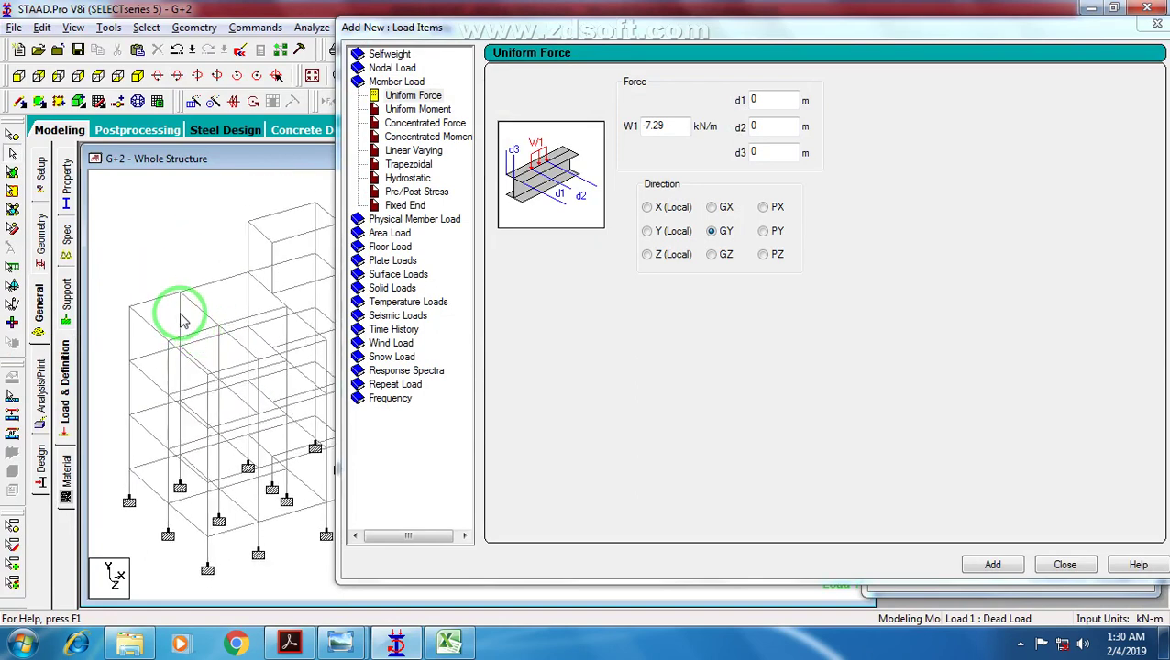
scroll(183, 311, down, 3)
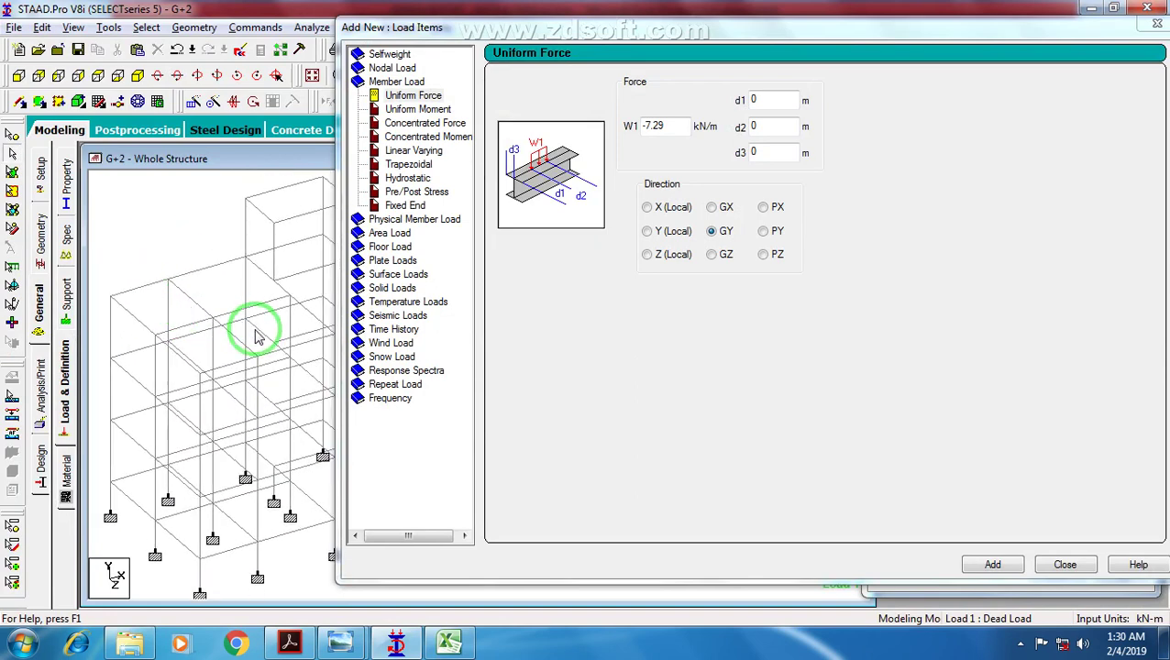
Step: Switch to Excel to view the brick wall load sheet, then bring up the Plan1 floor plan in Windows Photo Viewer
key(alt+Tab)
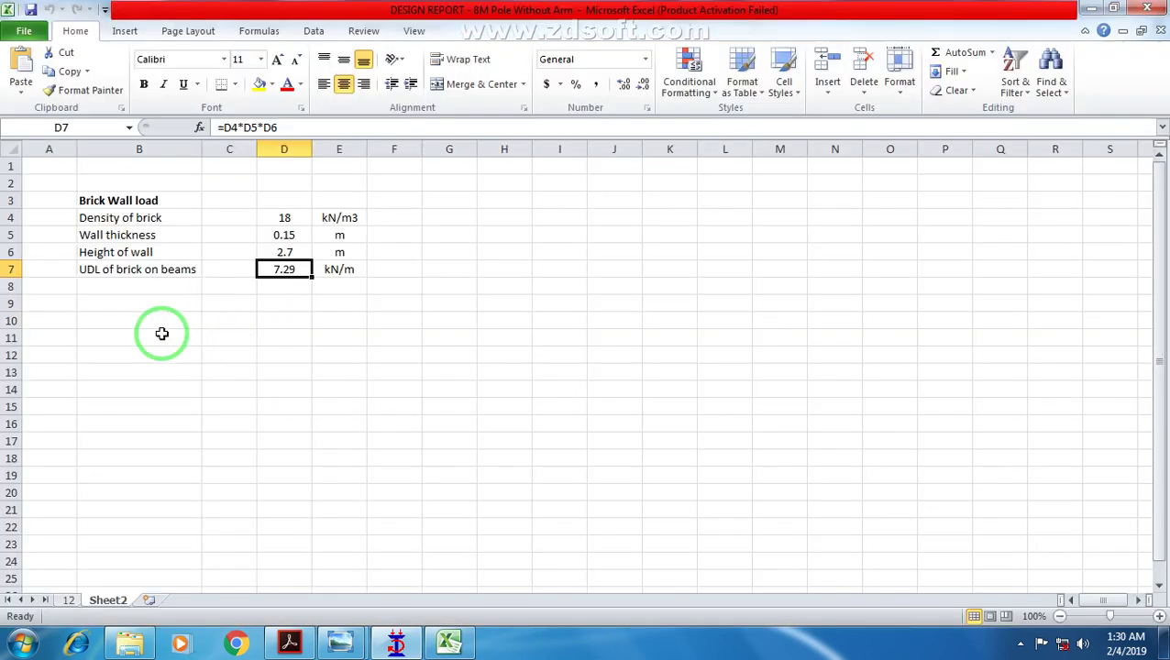
click(131, 319)
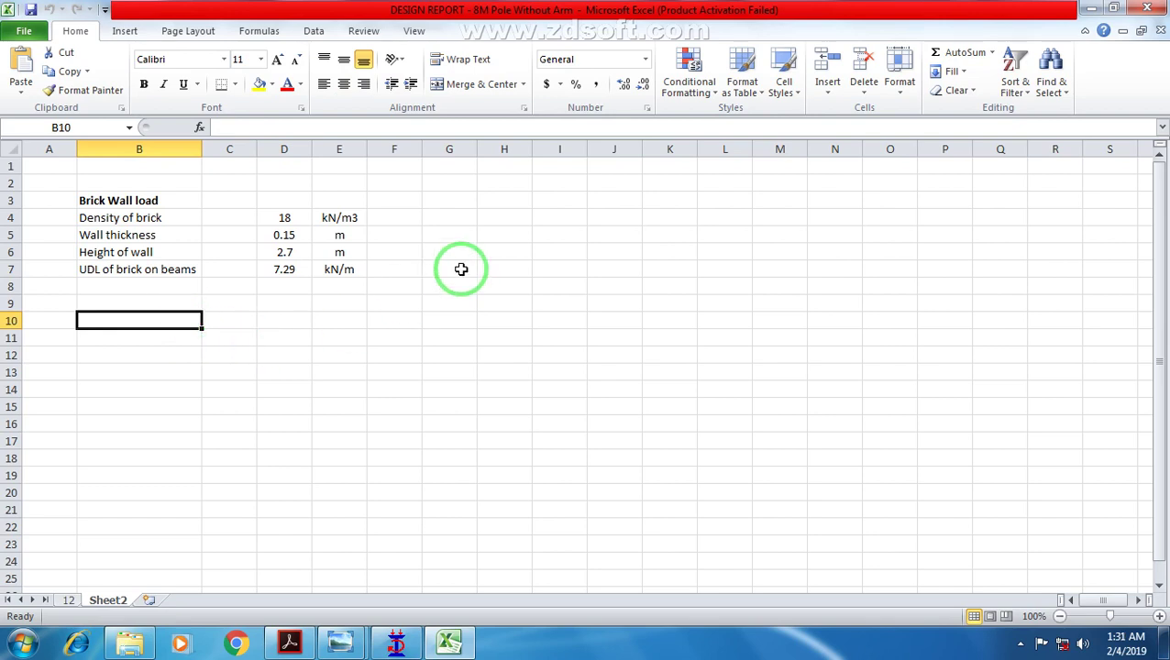
mouse_move(340, 642)
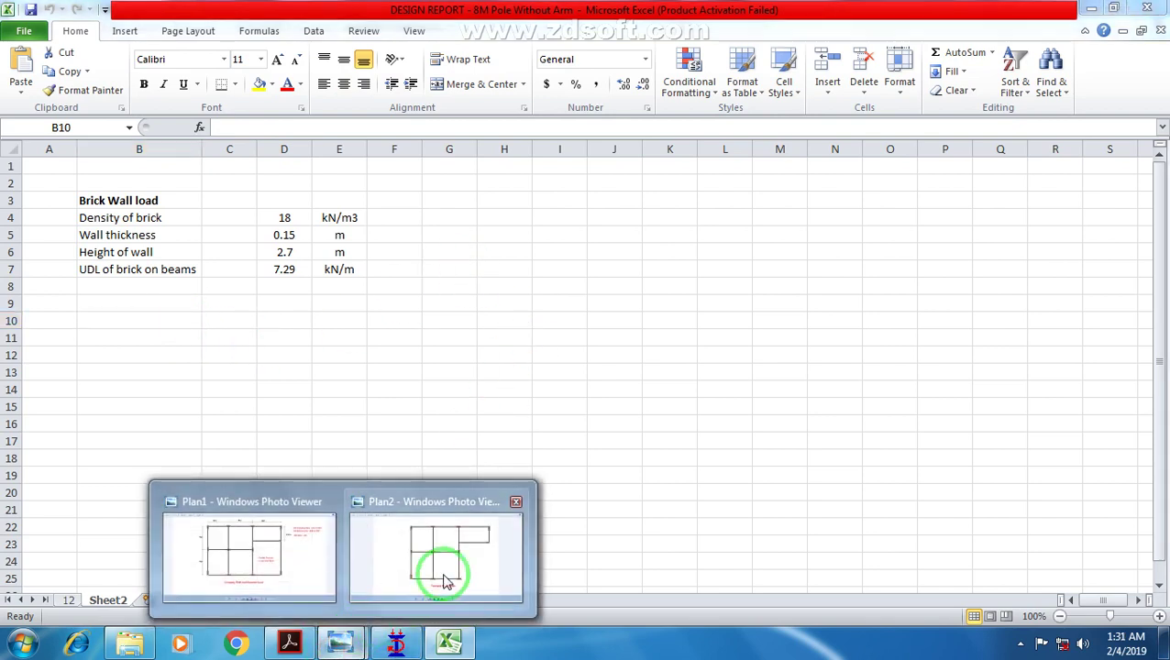
click(293, 556)
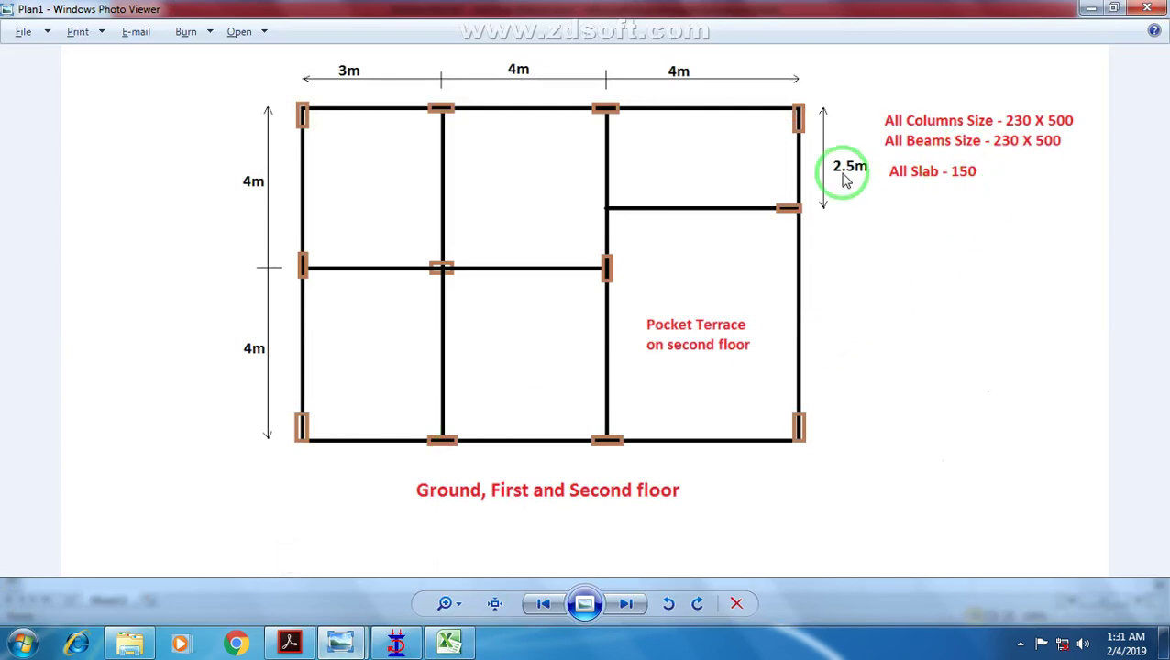
Step: Switch to the brick wall load sheet in Excel and enter the label "Slab thickness" in B10 with the value 150 in D10
click(450, 642)
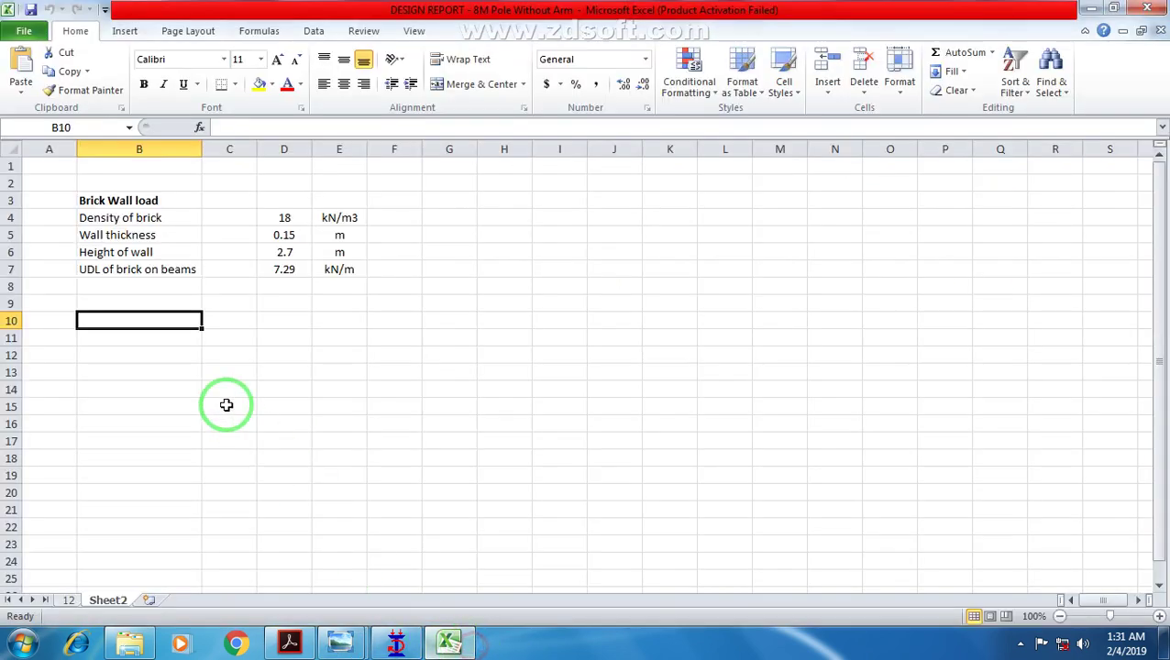
text(Slab thickness)
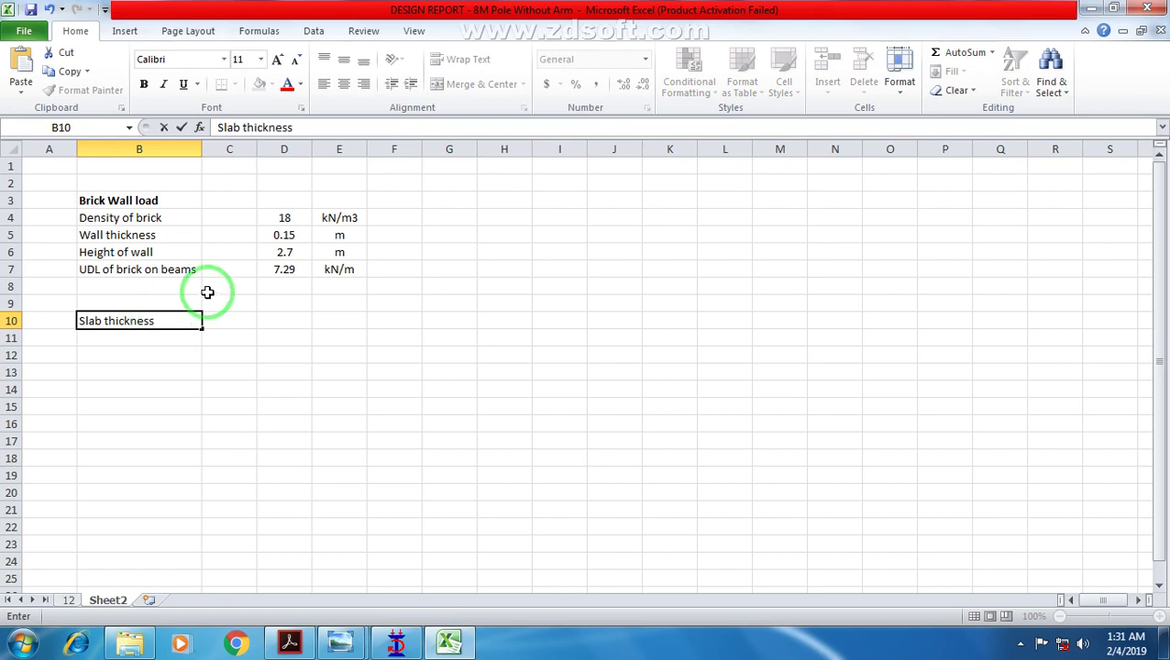
key(Right)
key(Right)
text(150)
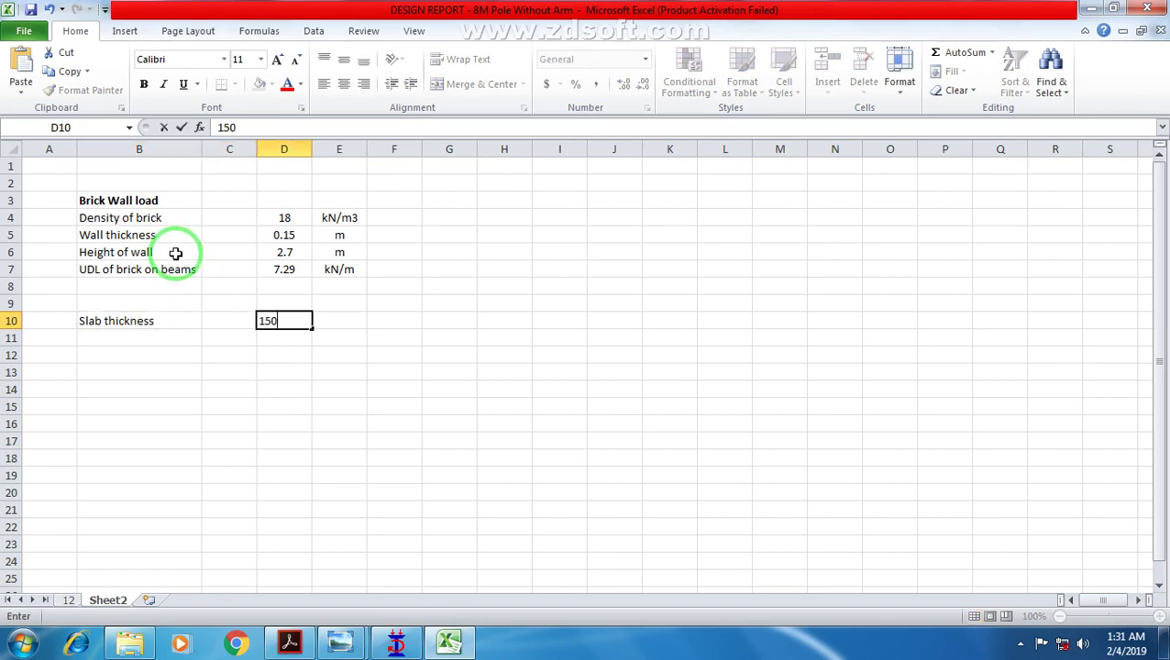
key(Return)
Step: Change the slab thickness value in D10 to 0.15 and enter the unit m in E10
key(Left)
key(Left)
key(Left)
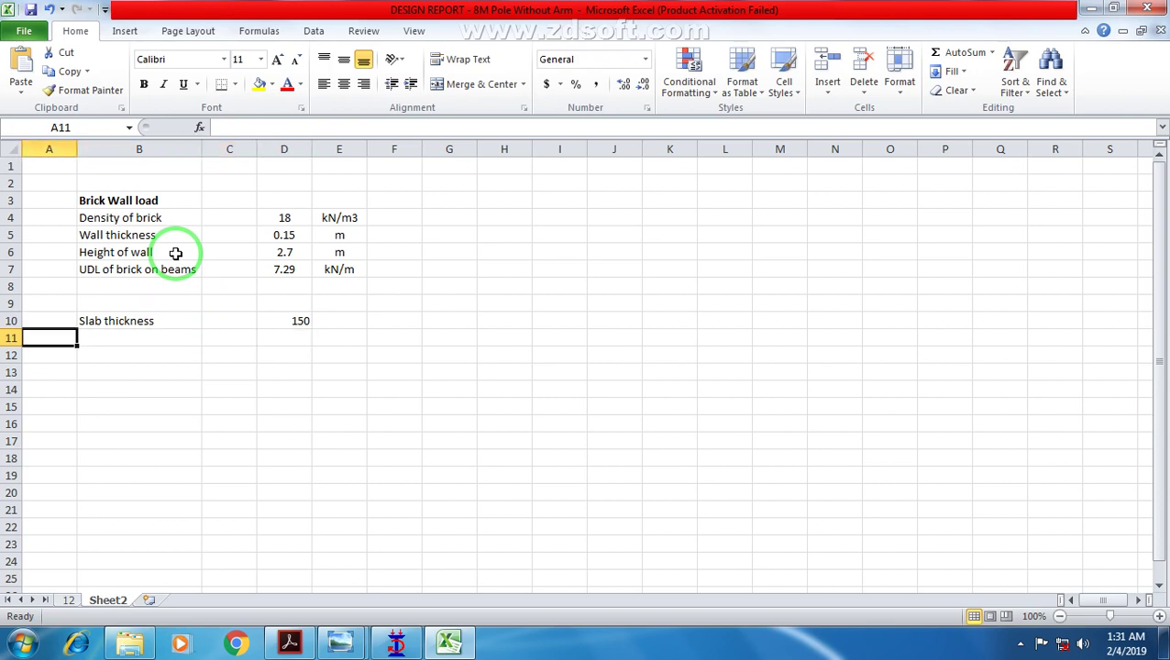
key(Right)
key(Up)
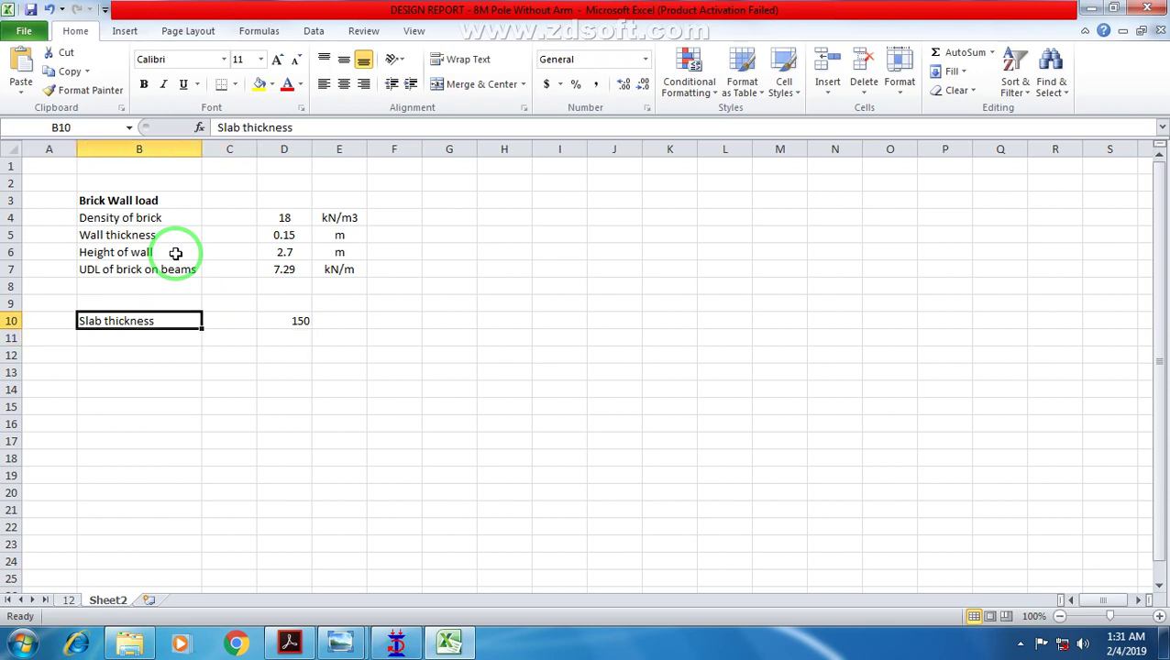
key(Right)
key(Right)
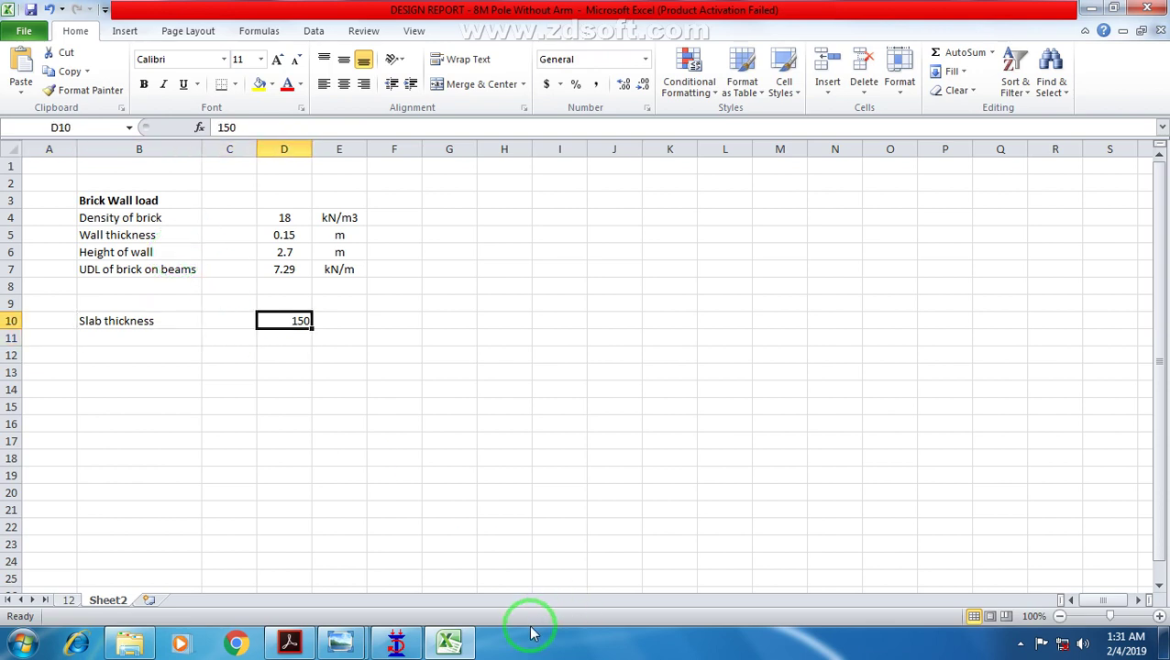
text(0.15)
key(Tab)
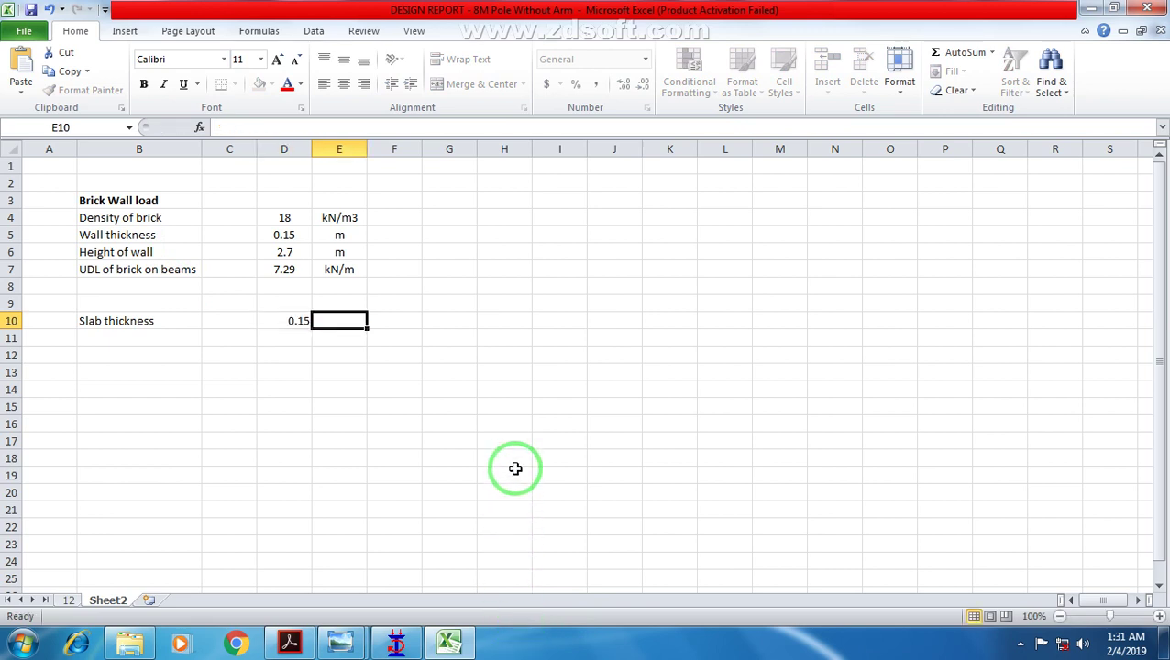
text(m)
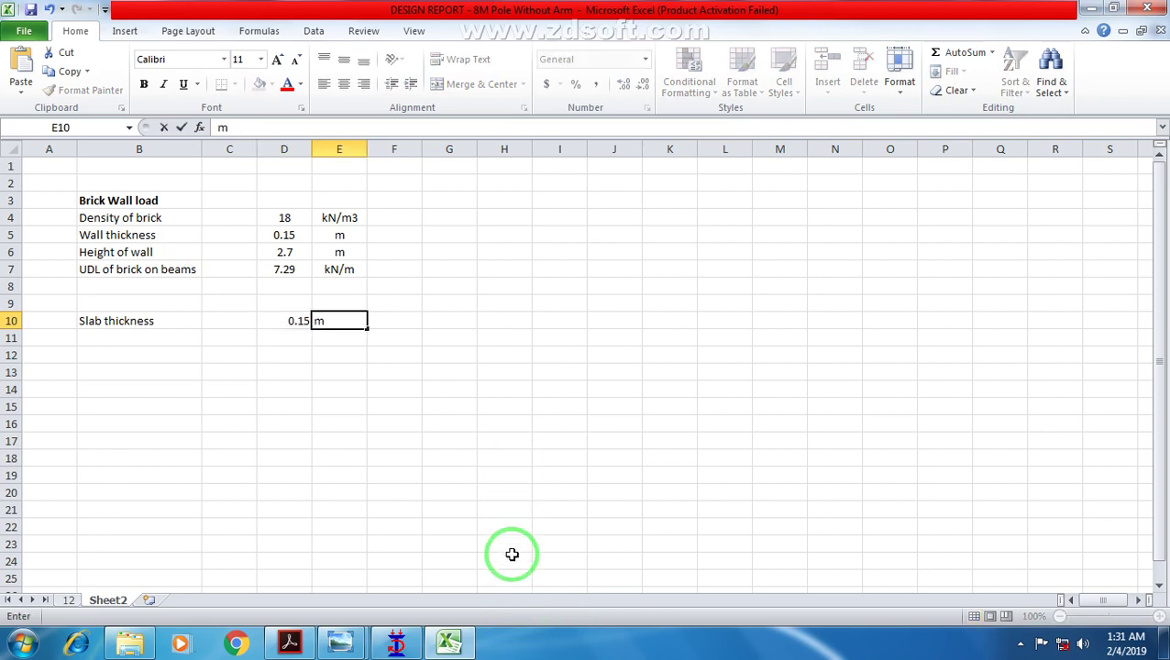
key(Return)
Step: Add a label for the density of concrete in cell B11, below the slab thickness
key(Left)
key(Left)
key(Left)
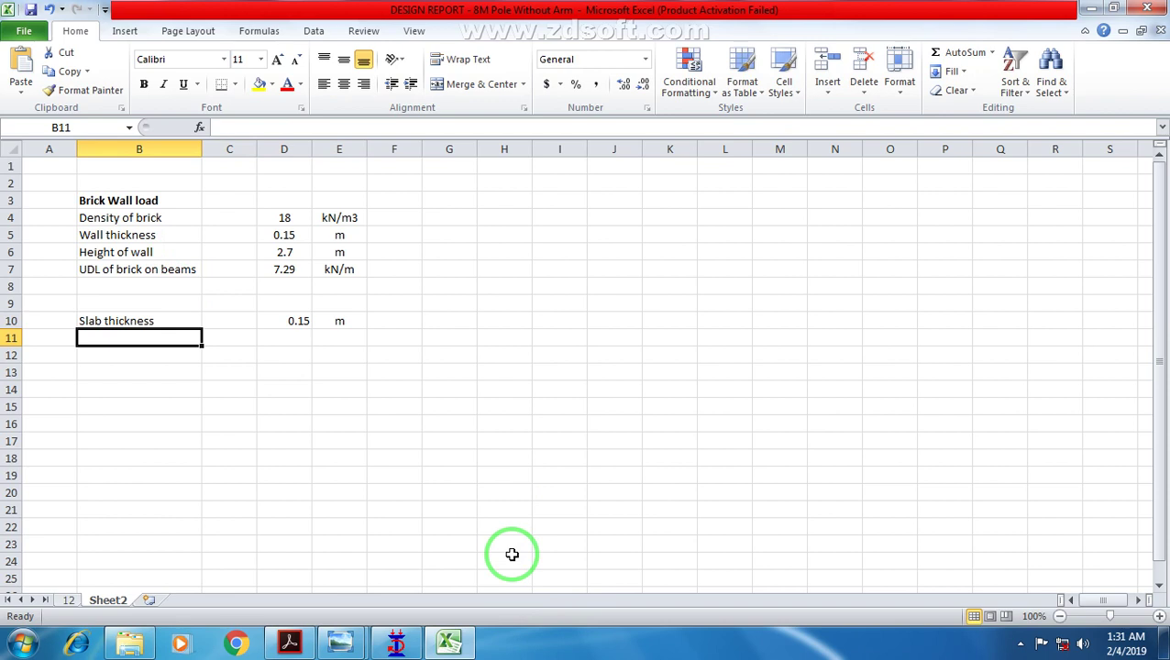
text(Density of concr)
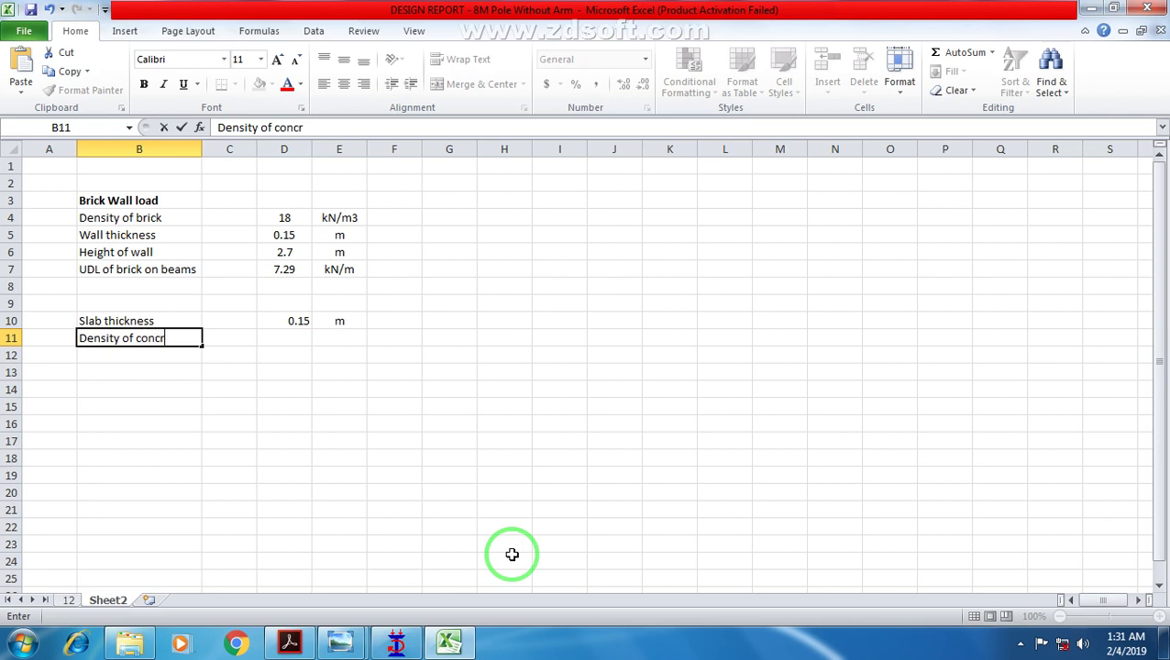
Step: Complete the Density of concrete row with the value 25 and the unit kN/m3
key(Right)
key(Right)
key(Right)
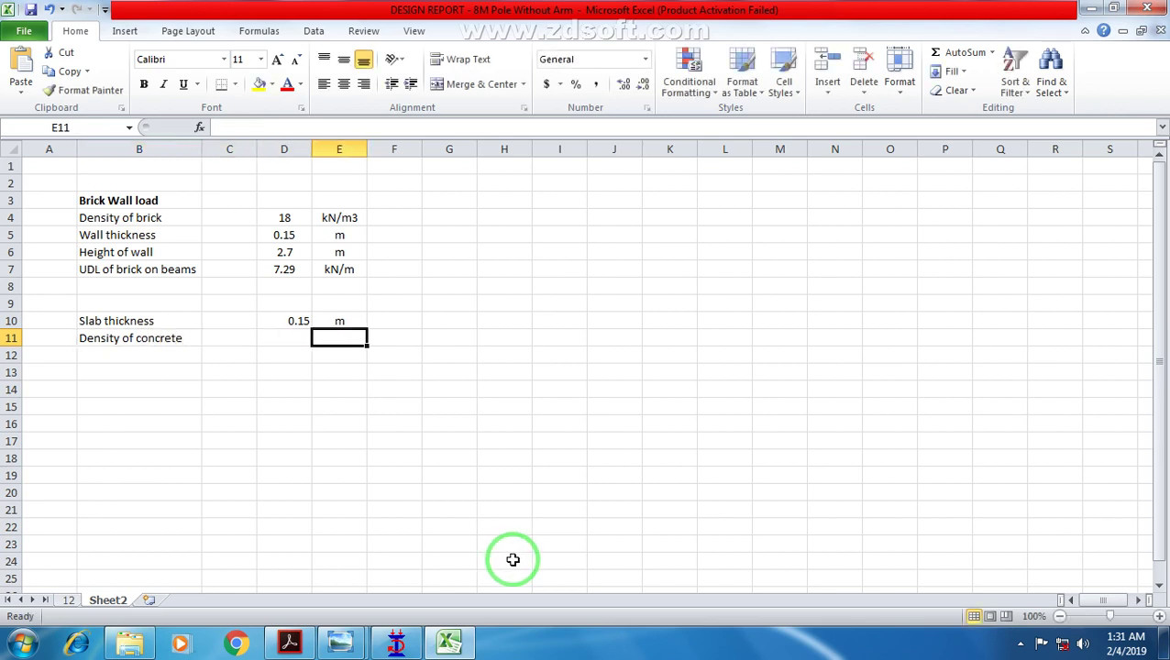
key(Left)
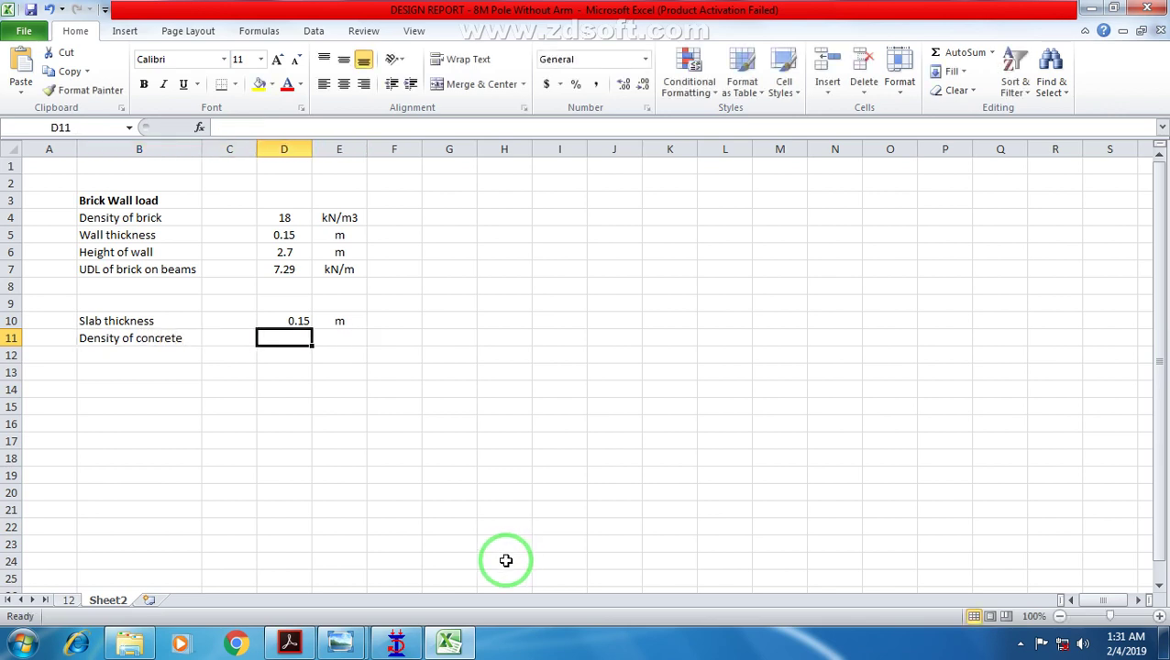
text(25)
key(Right)
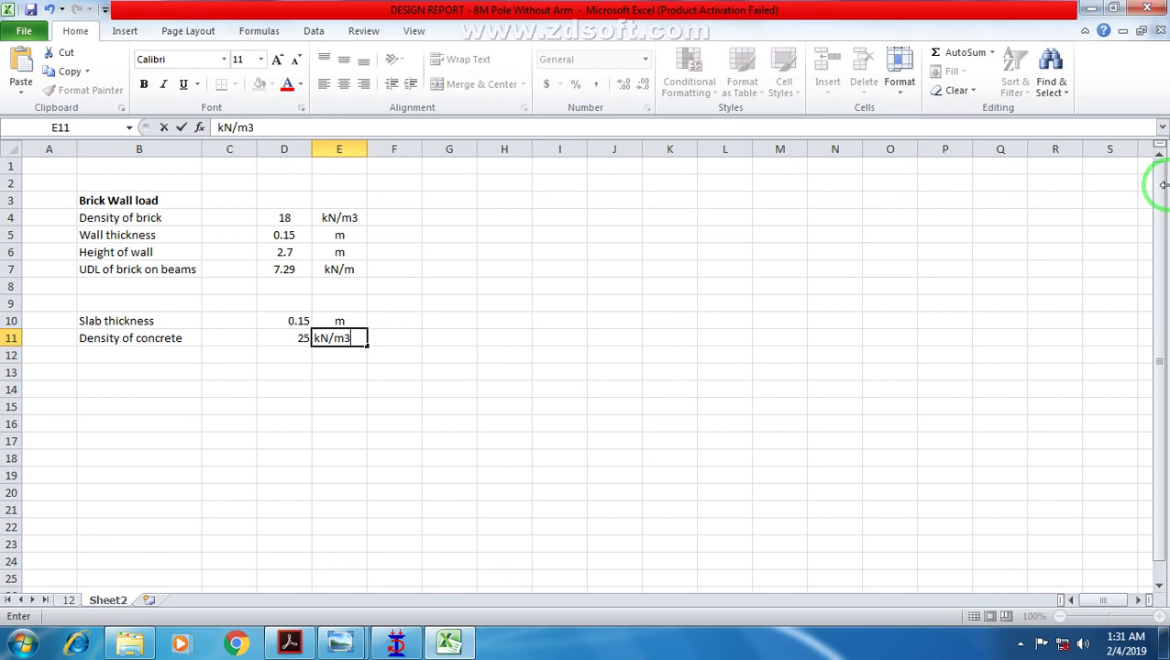
key(Return)
Step: Label cell B12 "Dead weight" below the density of concrete
key(Left)
key(Left)
key(Left)
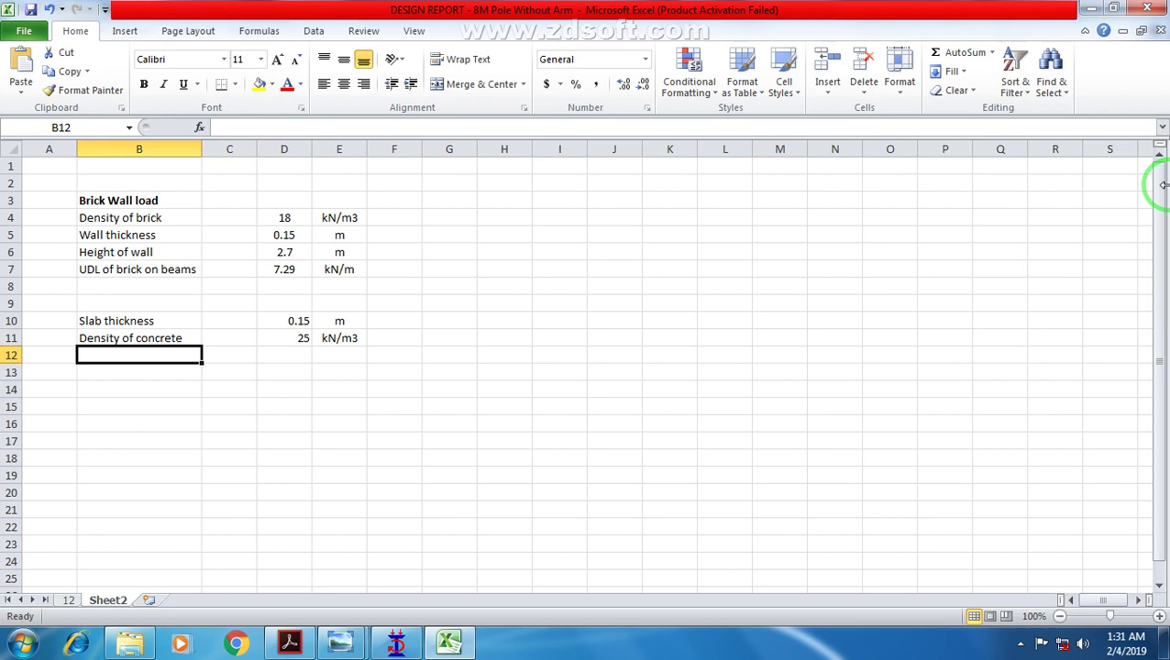
text(Deea)
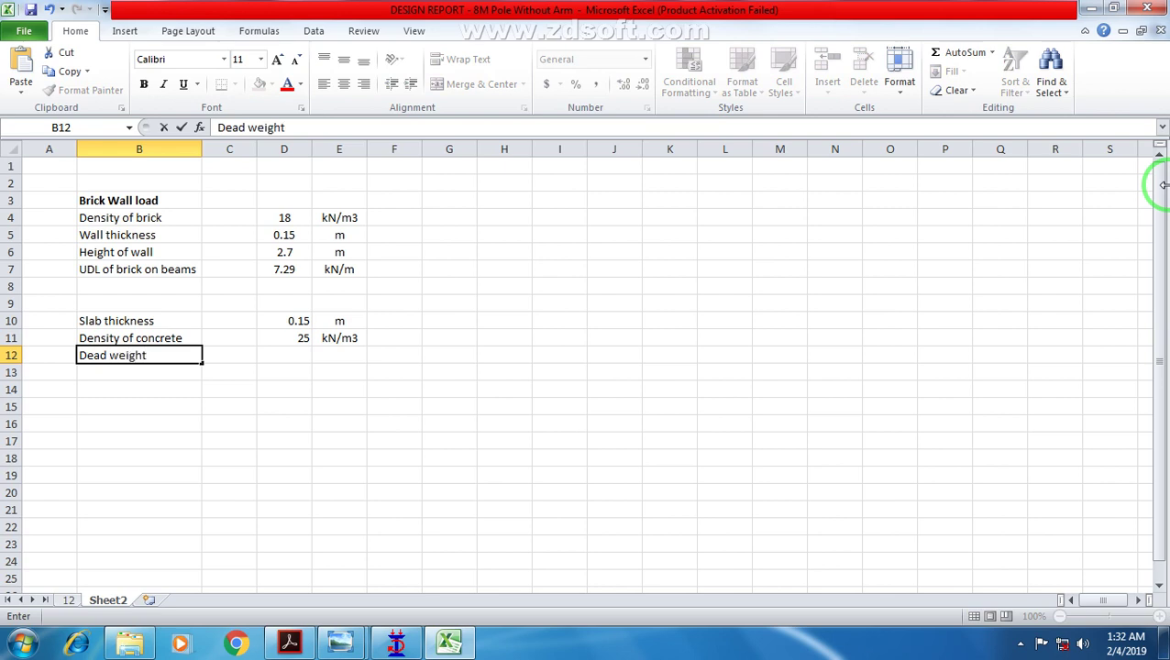
key(Tab)
key(Tab)
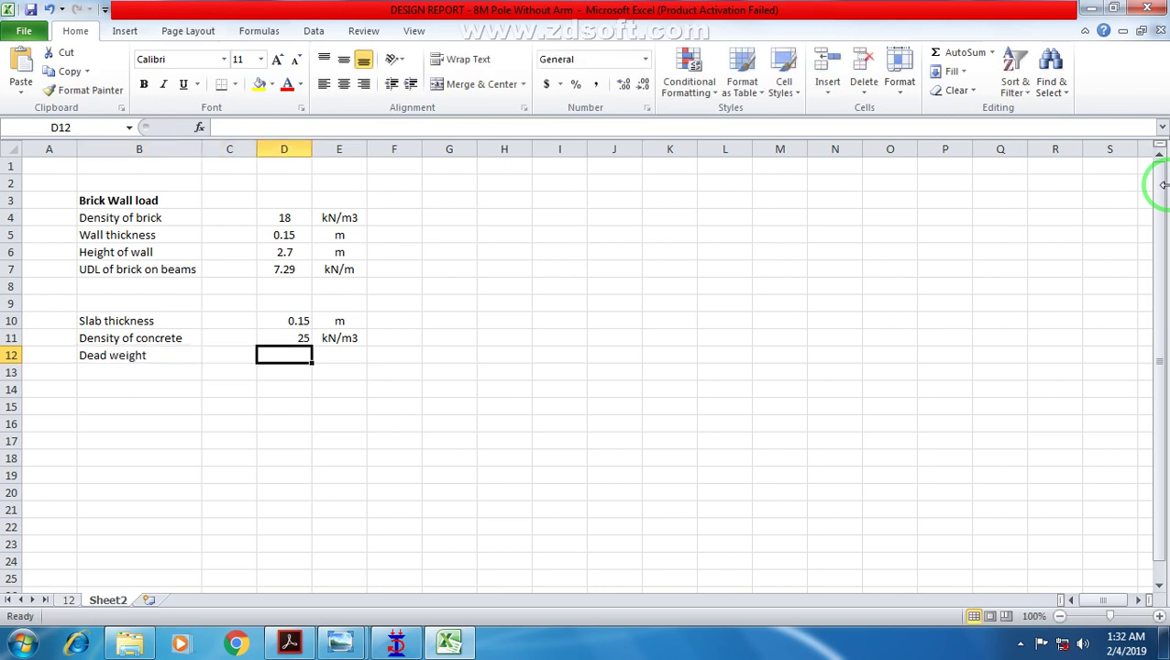
text(])
key(Escape)
text(=)
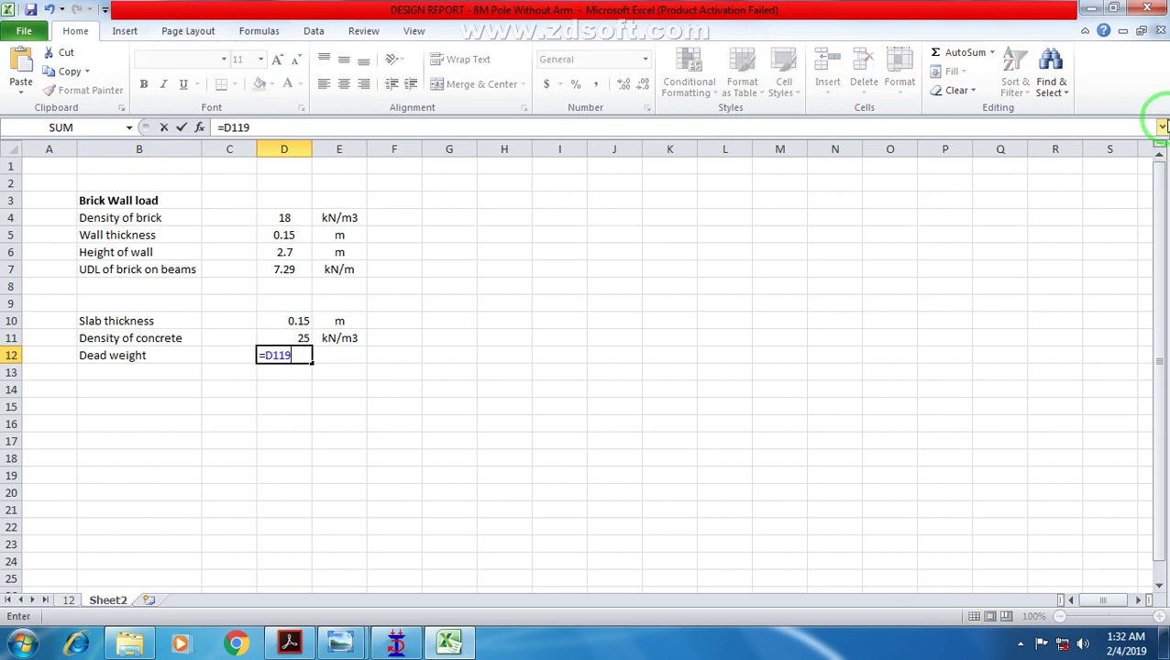
text(9)
key(Up)
key(Up)
key(Down)
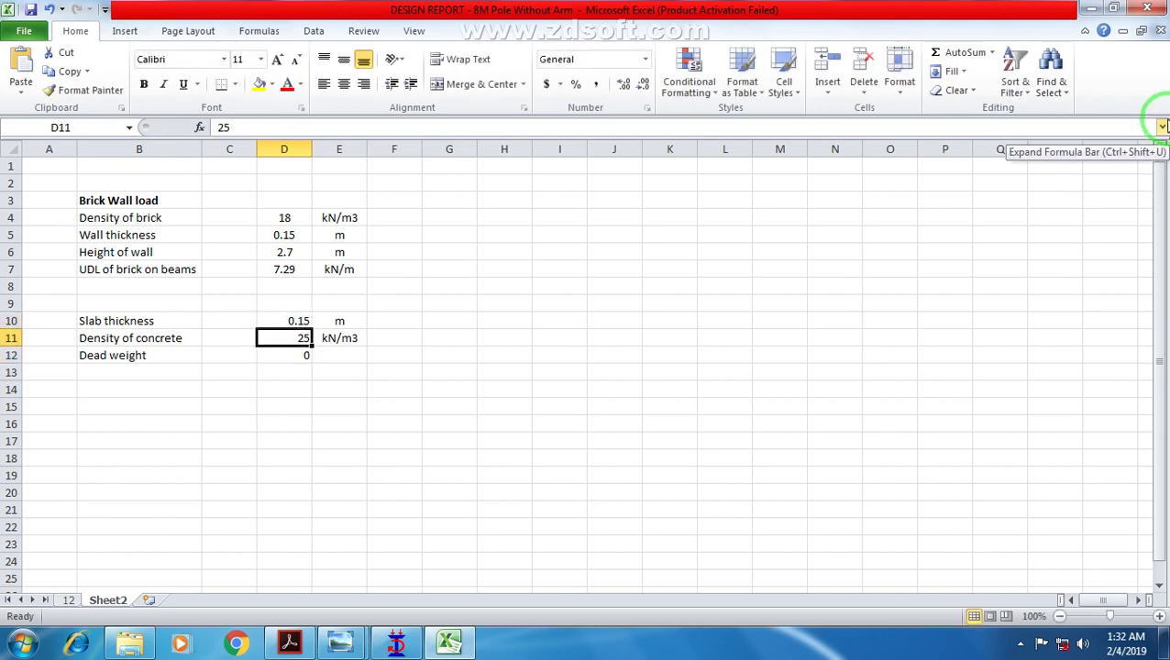
text(=)
key(Escape)
Step: Calculate the dead weight in cell D12 with the formula =D11*D10
key(Down)
text(=)
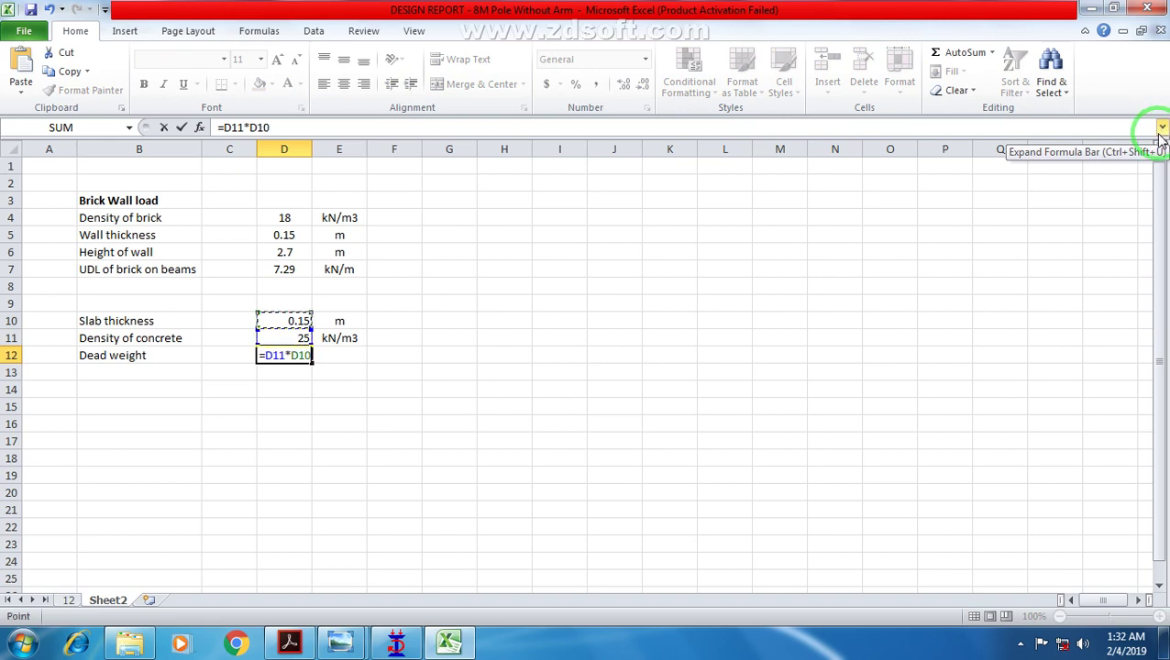
key(Return)
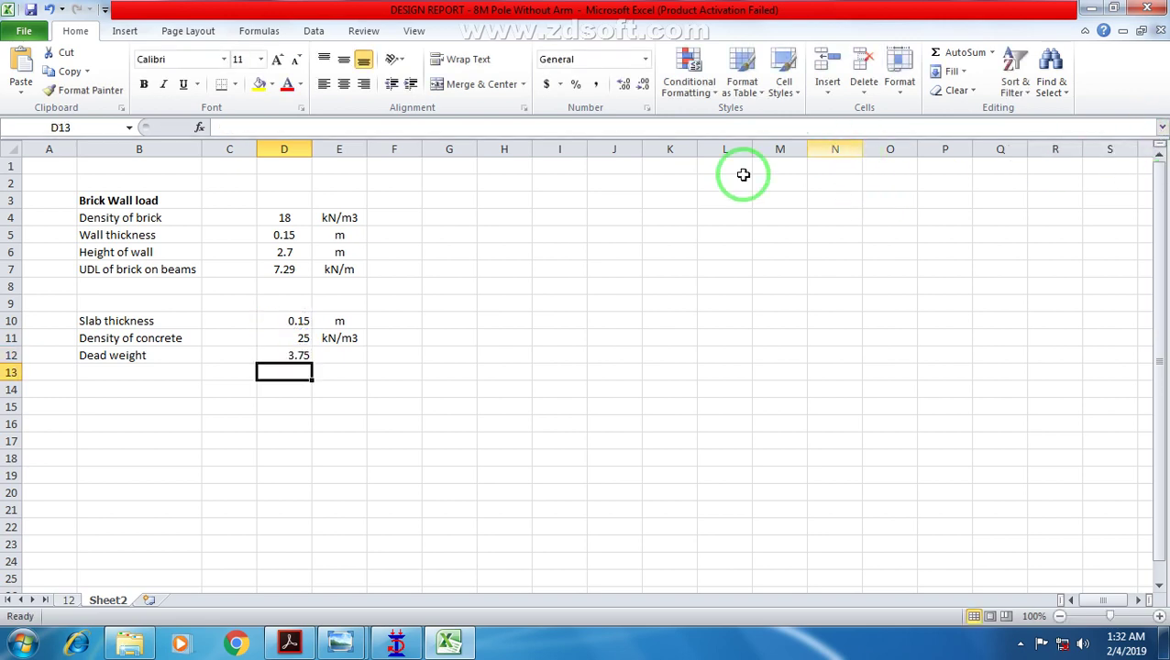
Step: Enter kN/m2 as the unit of the dead weight in cell E12, reusing the unit from the cell above
click(350, 357)
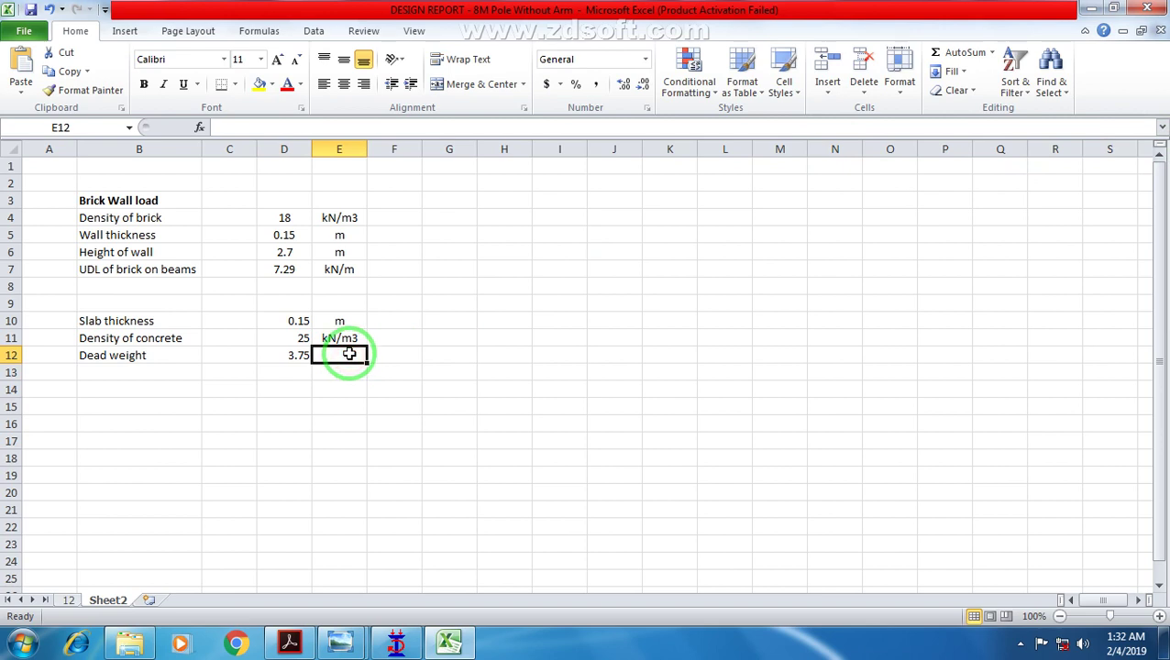
key(ctrl+d)
double_click(354, 355)
drag(353, 356, 393, 360)
text(2)
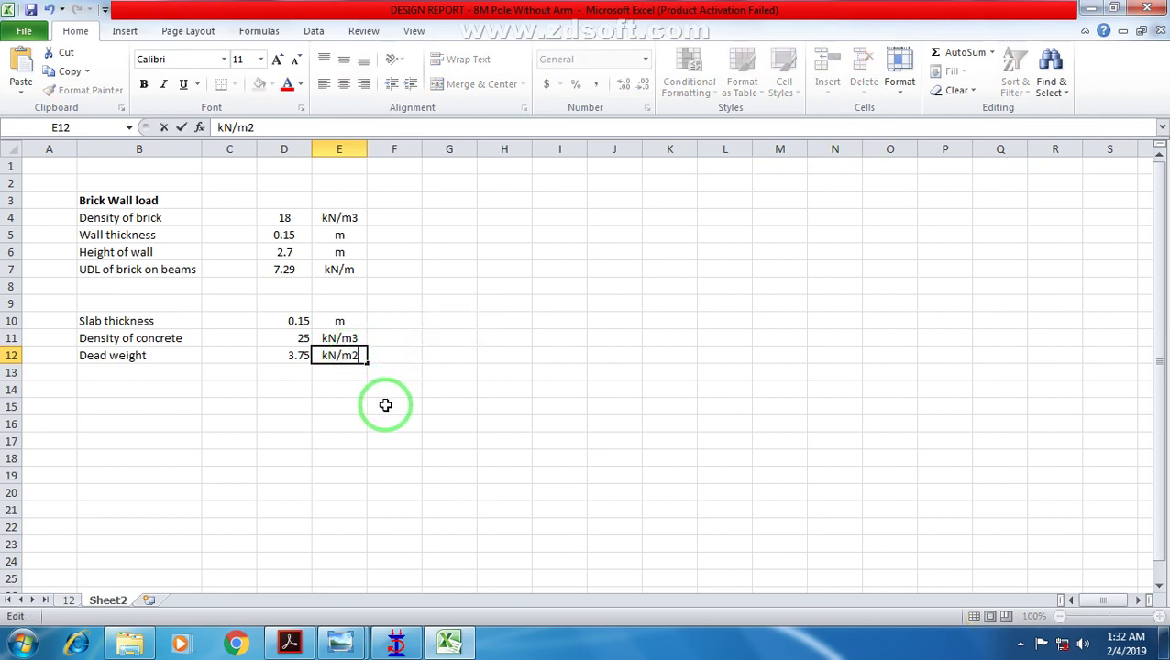
click(386, 405)
drag(98, 355, 378, 360)
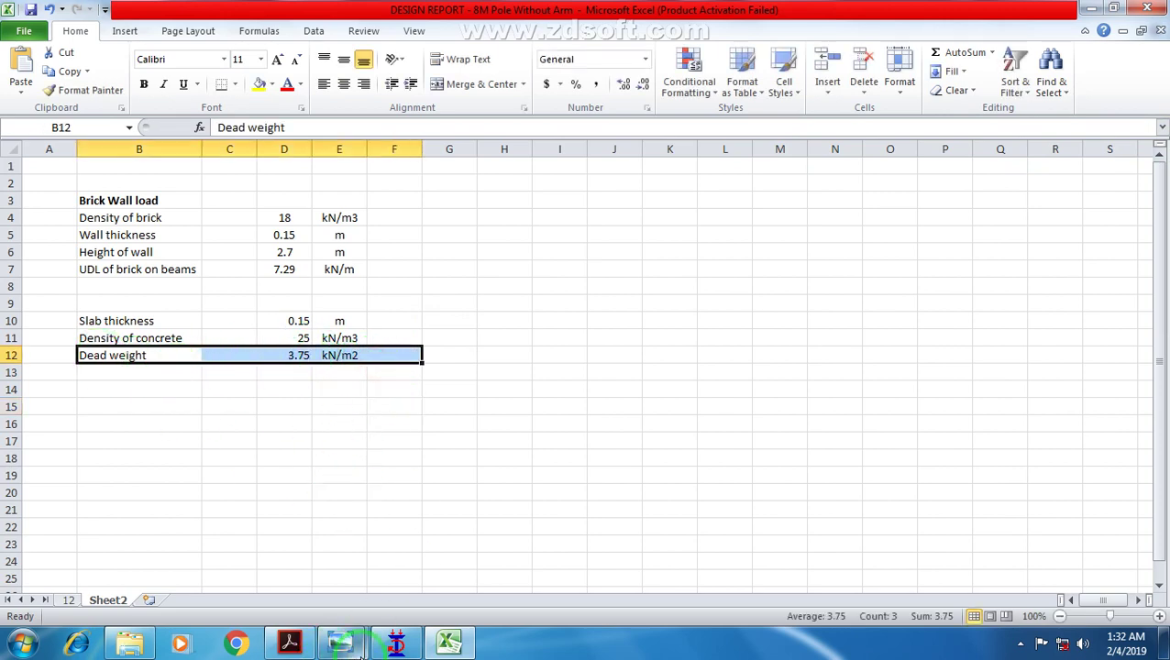
Step: Switch to STAAD.Pro and add a YRANGE floor load with a pressure of -3.75 kN/m2 in Global Y to the Dead Load case
click(398, 646)
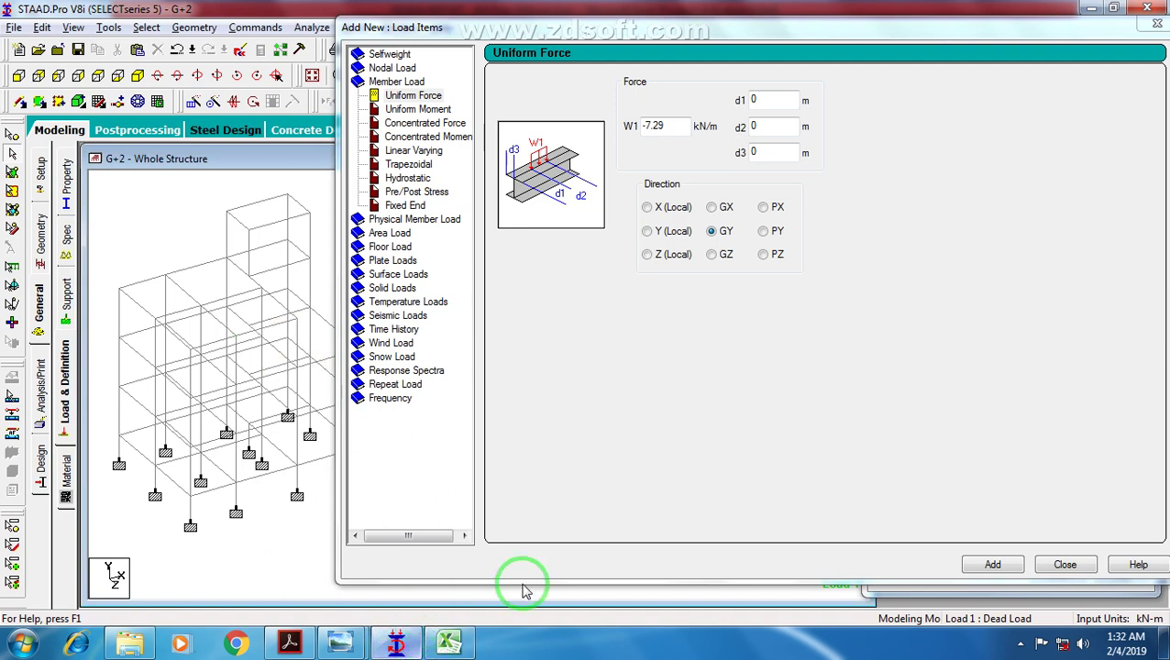
drag(578, 37, 561, 34)
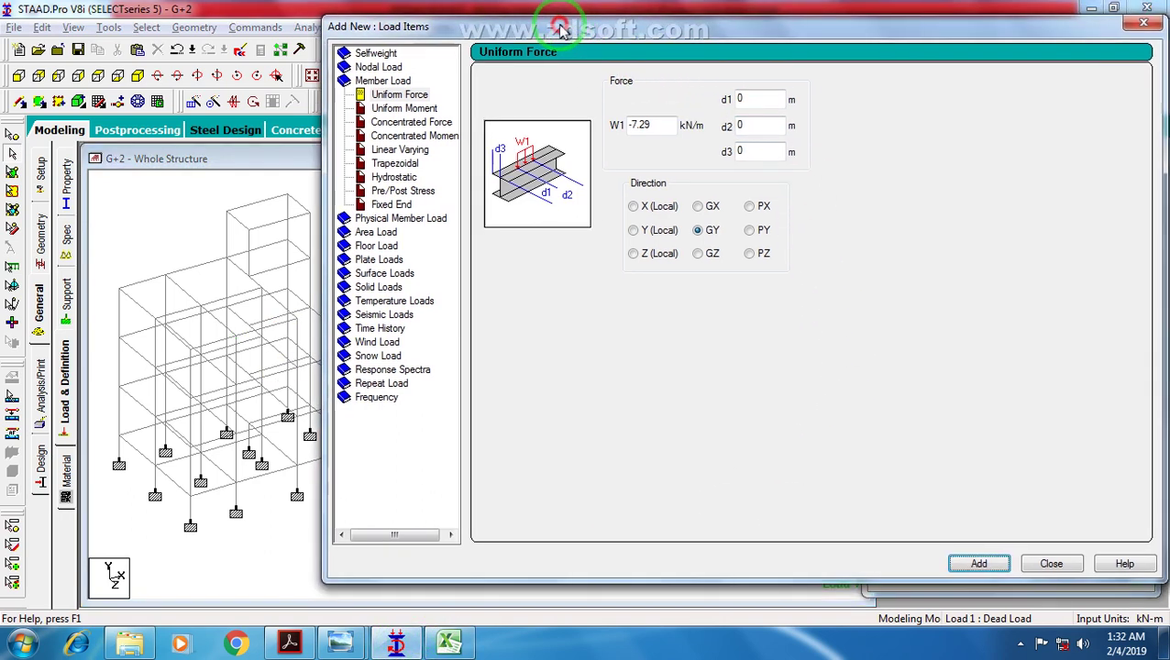
click(375, 246)
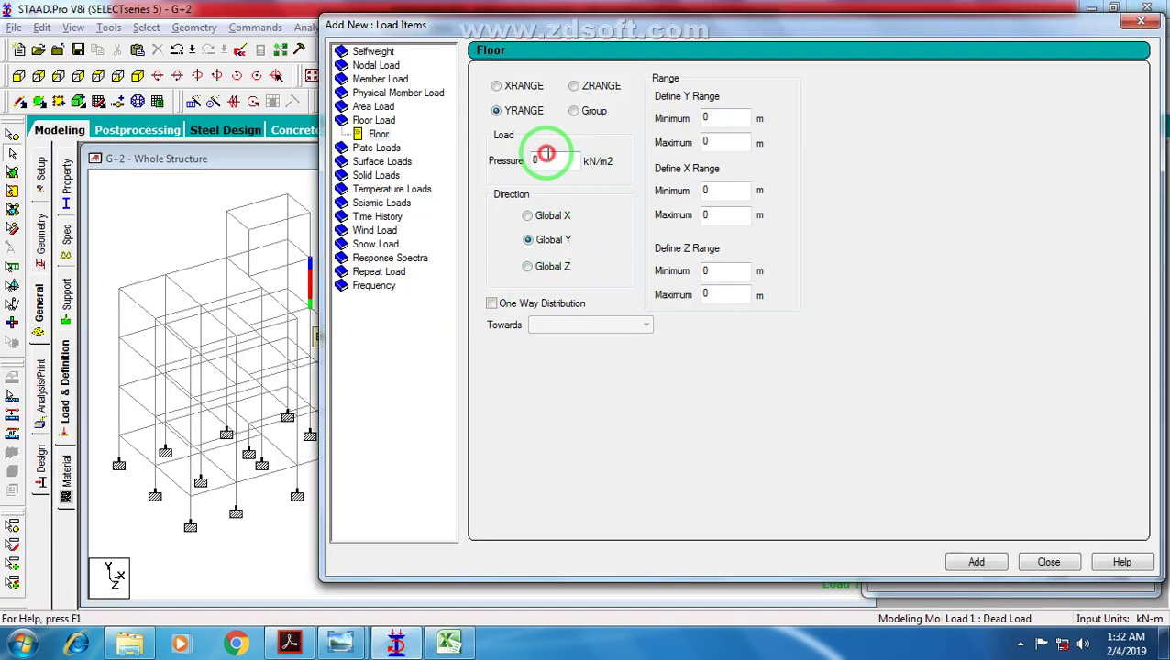
double_click(546, 154)
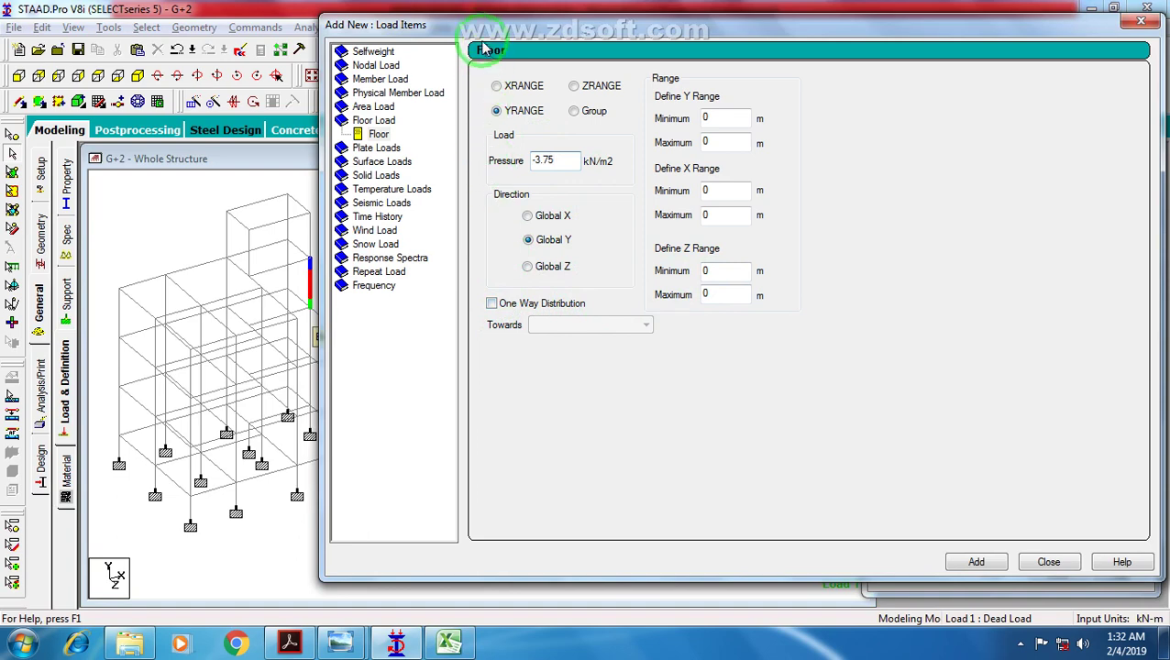
drag(476, 22, 478, 49)
click(523, 360)
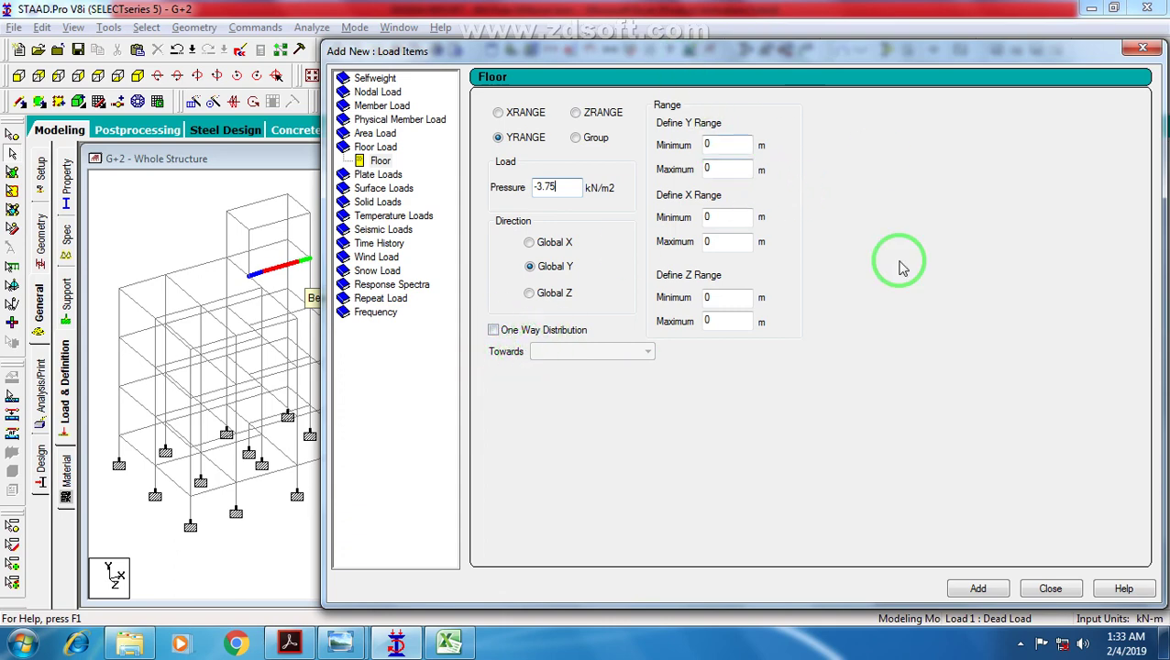
click(975, 590)
click(1050, 588)
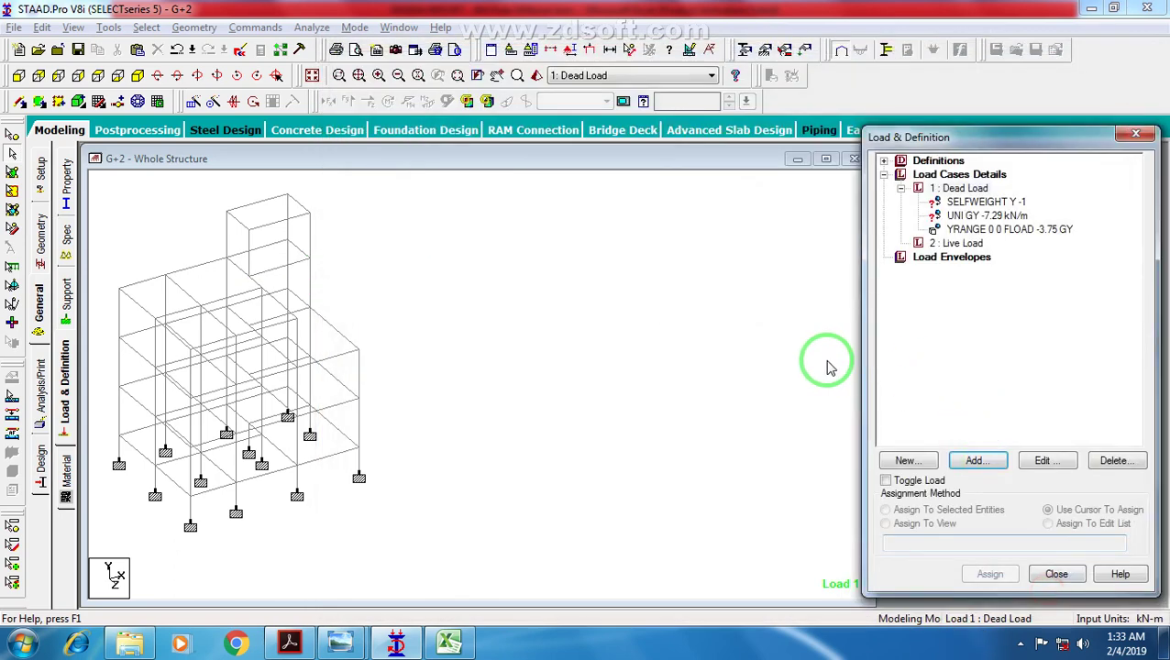
Step: Assign the SELFWEIGHT Y -1 load to the entire structure using the Assign To View method
click(968, 230)
middle_drag(630, 361, 721, 331)
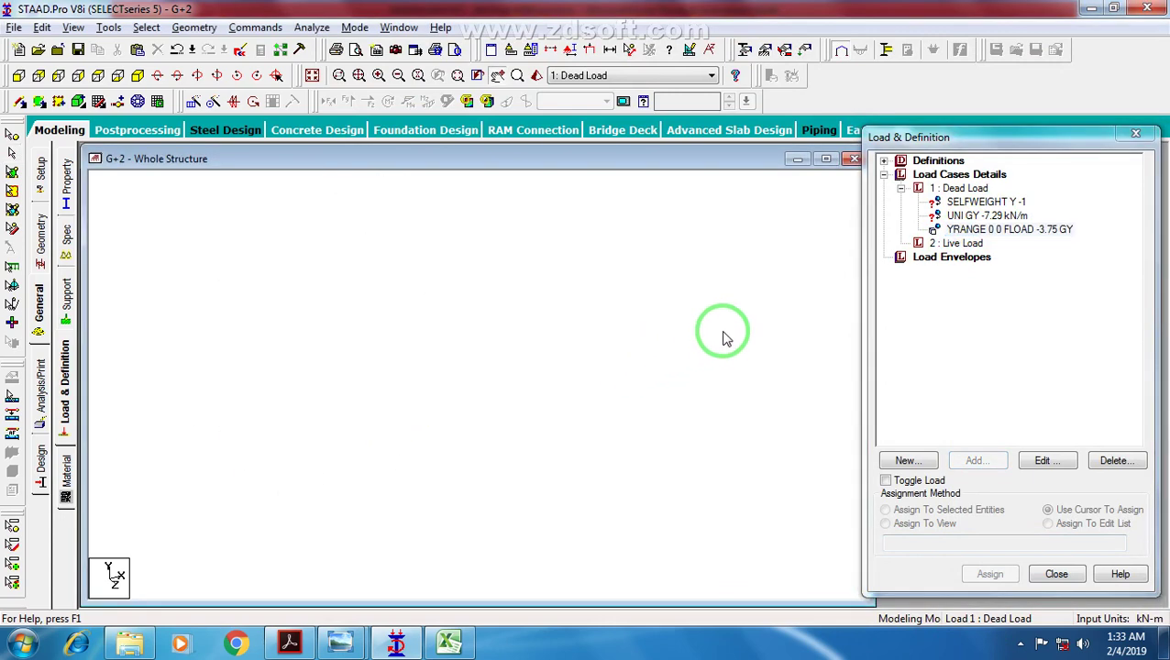
scroll(716, 341, up, 3)
scroll(769, 336, down, 2)
click(974, 202)
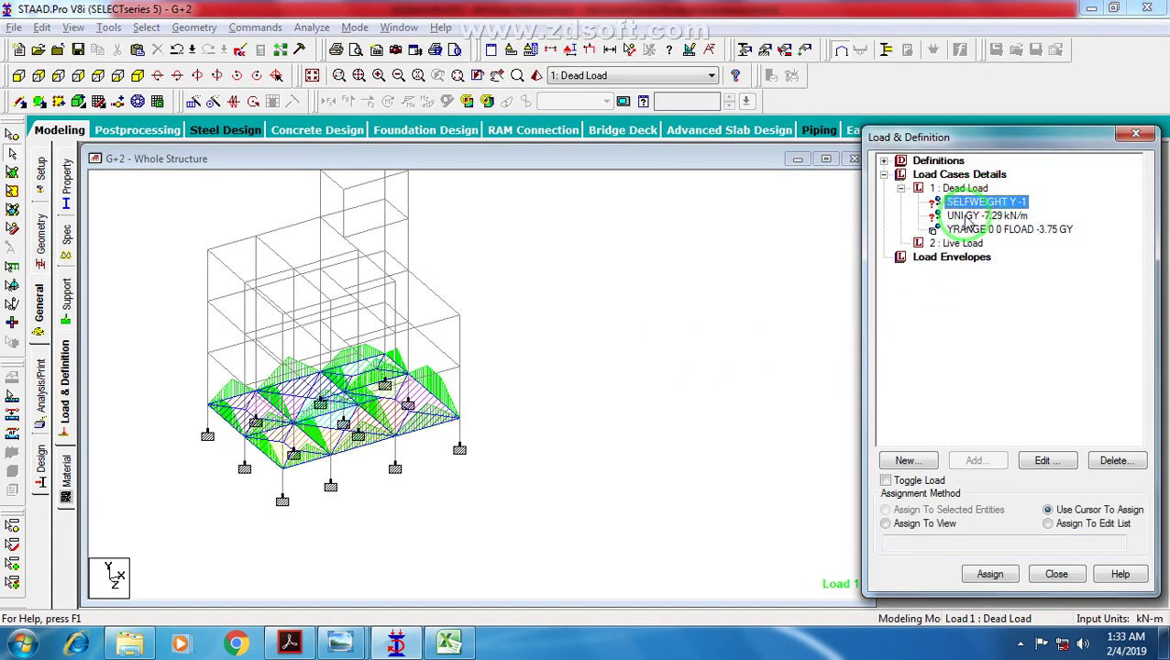
click(935, 524)
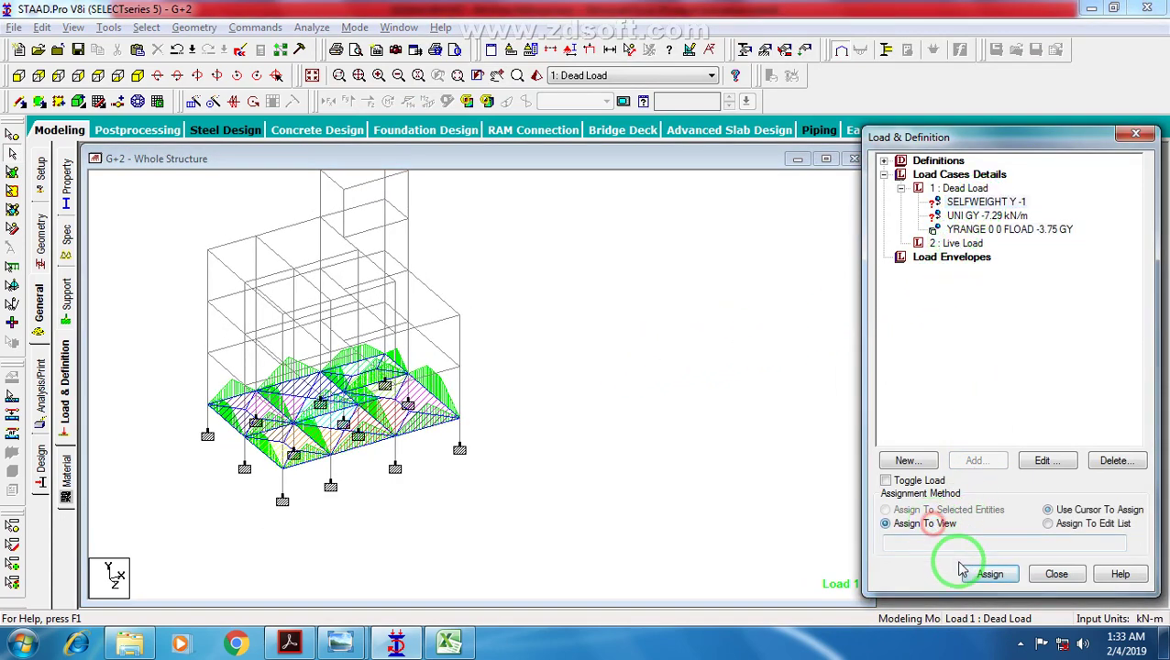
click(989, 574)
click(1030, 405)
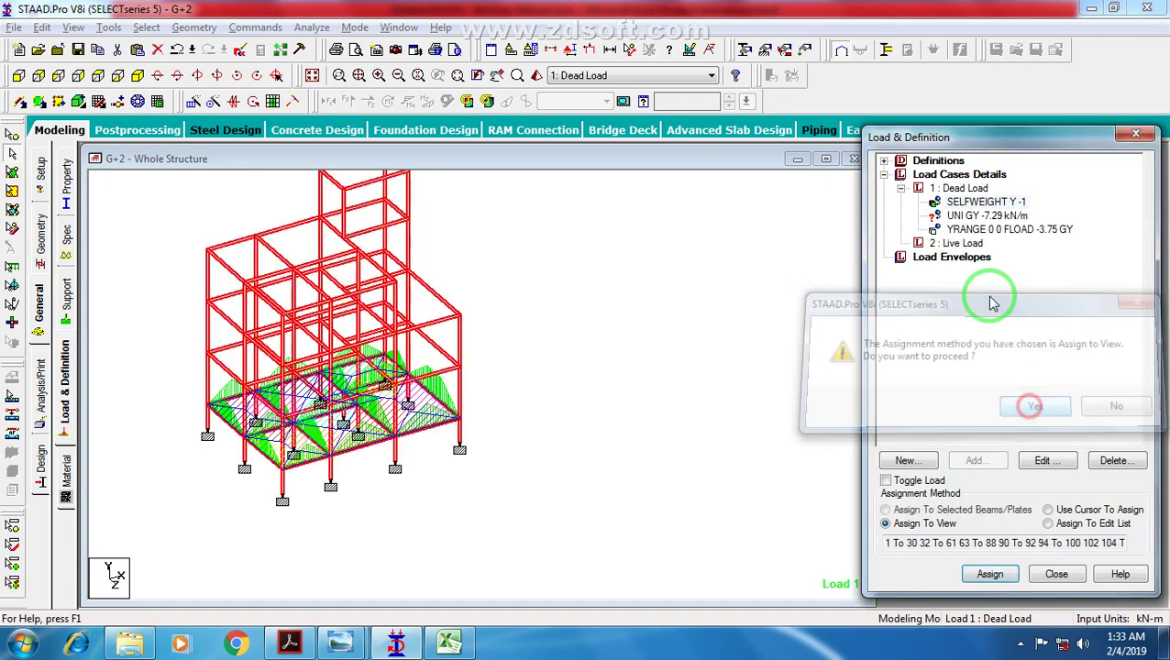
Step: Choose the UNI GY -7.29 kN/m wall load and select all beams of the lowest beam level from the front view
click(985, 216)
click(614, 316)
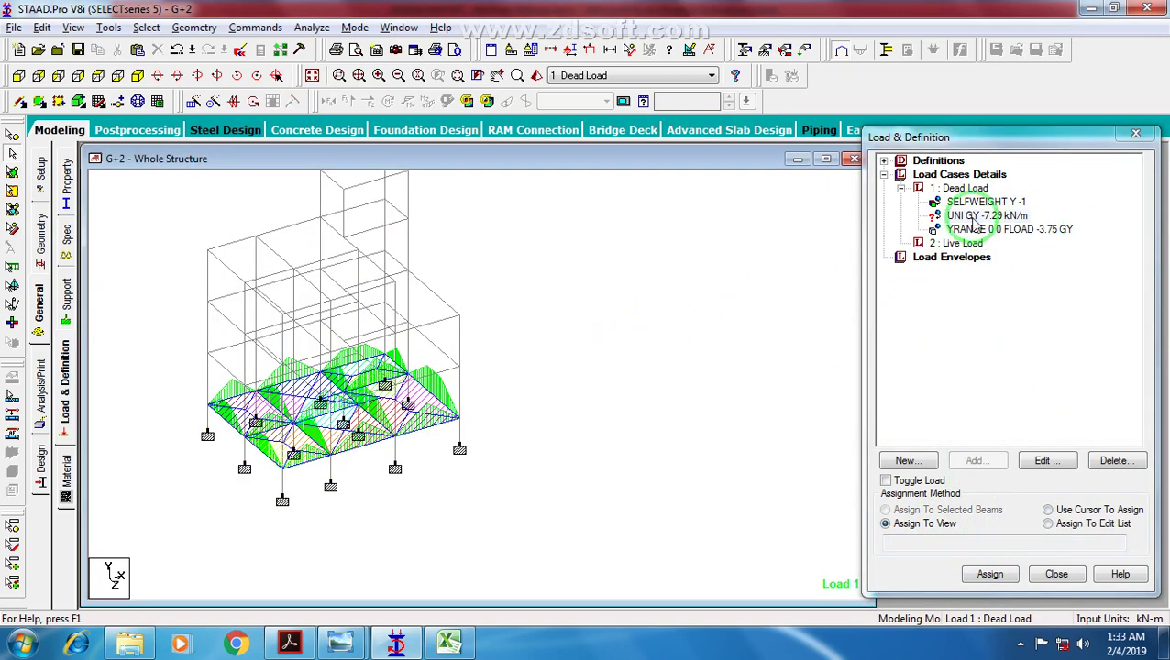
scroll(677, 323, up, 2)
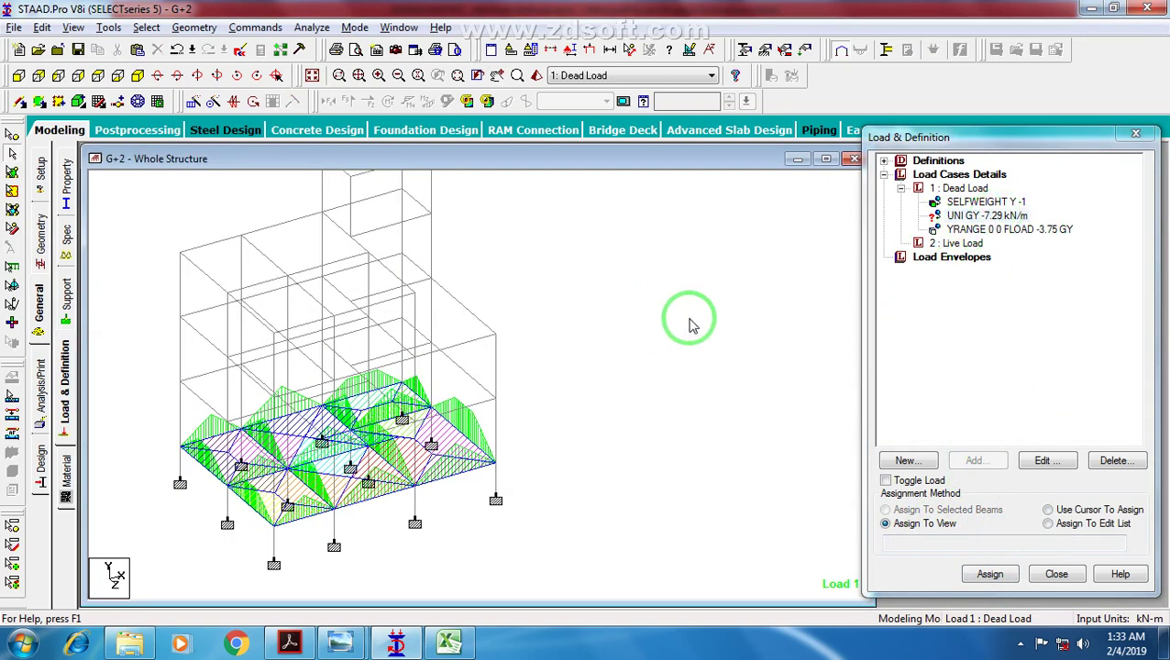
click(25, 77)
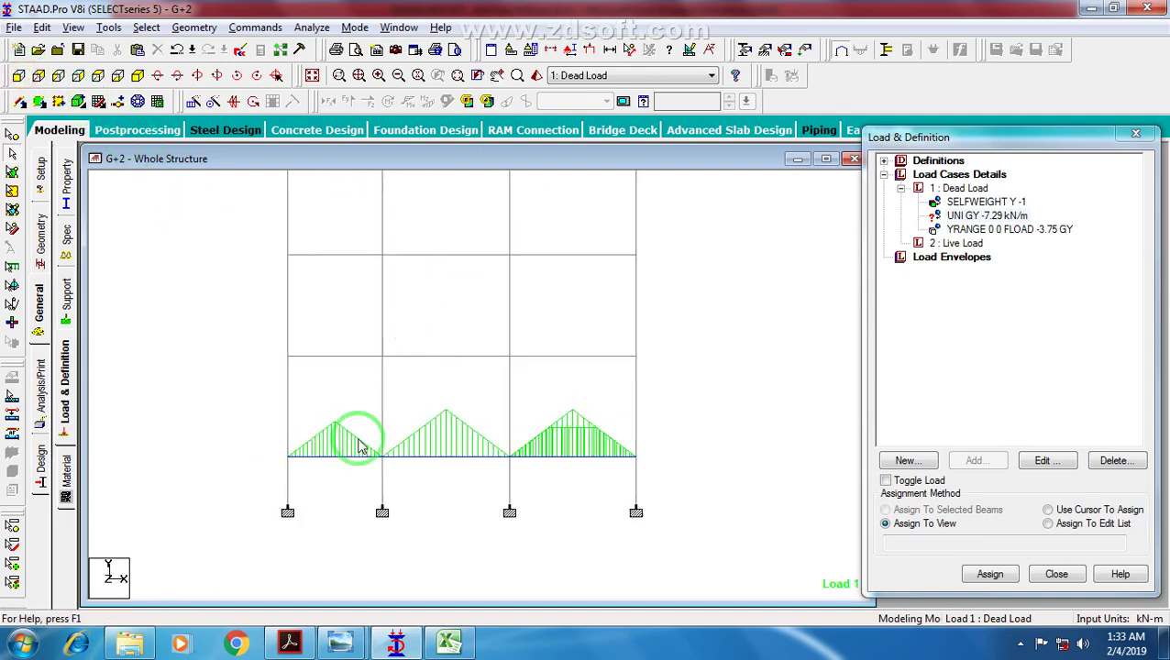
drag(277, 449, 685, 464)
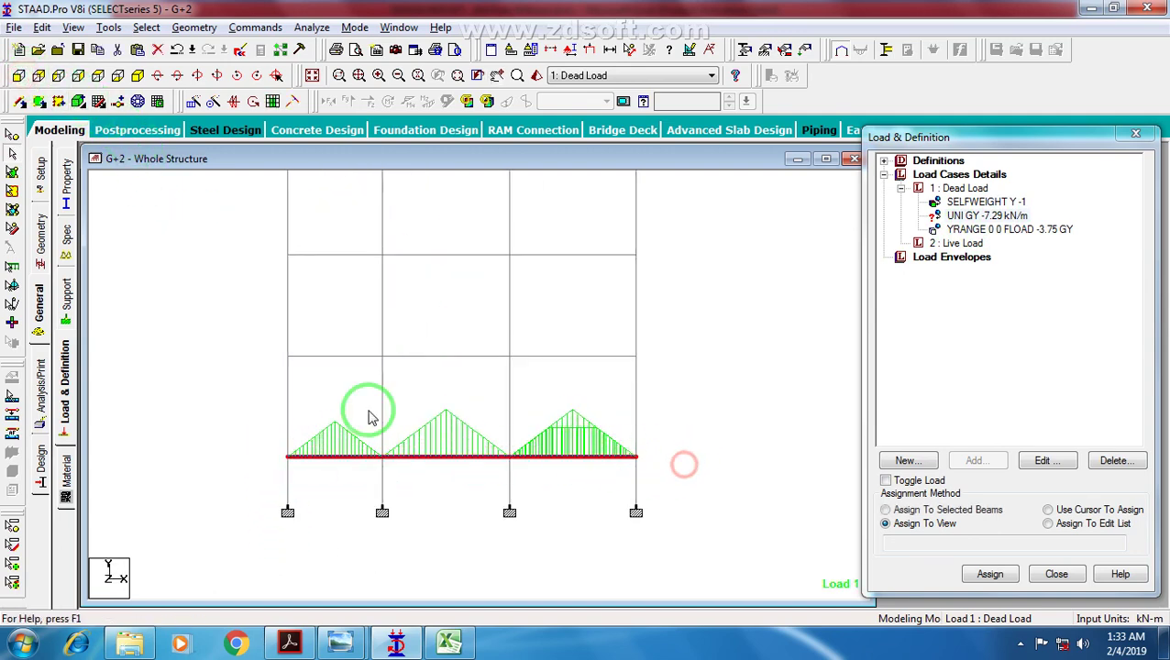
click(138, 75)
scroll(546, 448, up, 1)
middle_drag(545, 445, 495, 369)
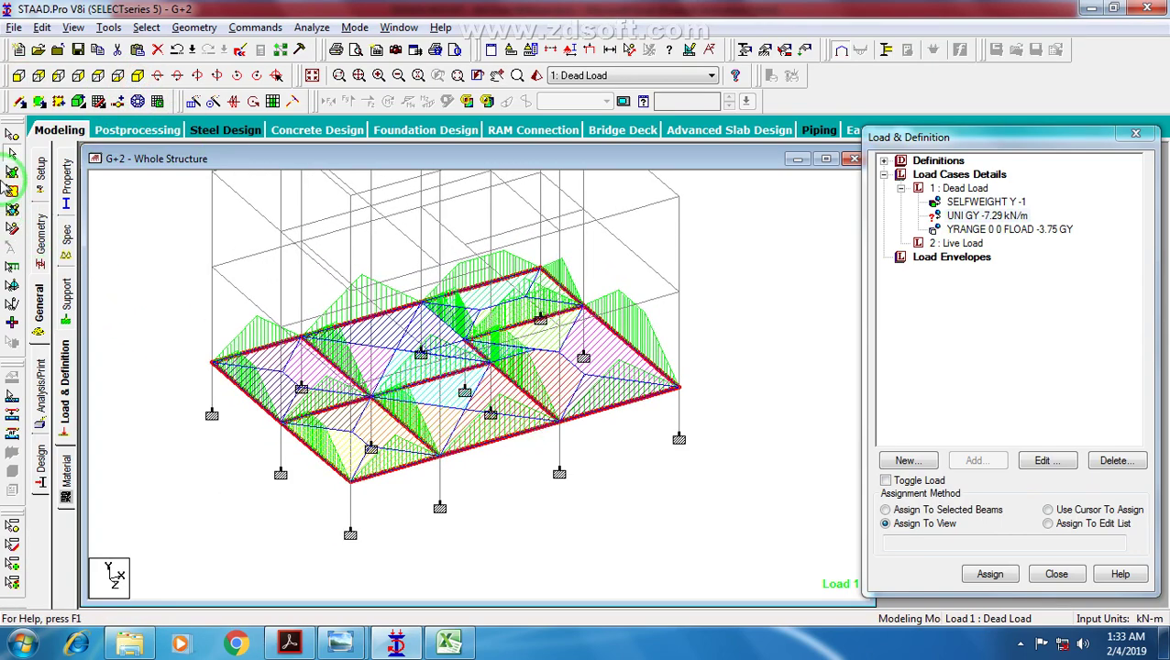
Step: Add all beams of the next two floor levels to the beam selection from the front view
click(19, 79)
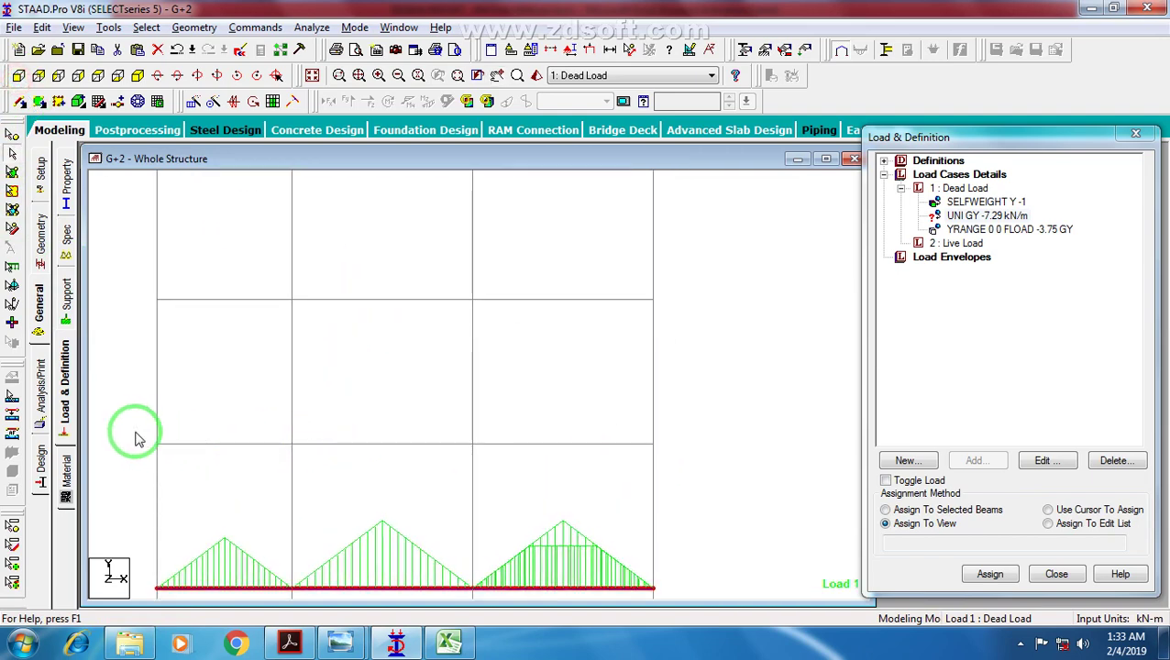
drag(147, 438, 682, 451)
ctrl+drag(164, 298, 685, 318)
ctrl+drag(152, 288, 679, 306)
middle_drag(516, 327, 533, 488)
scroll(424, 426, down, 1)
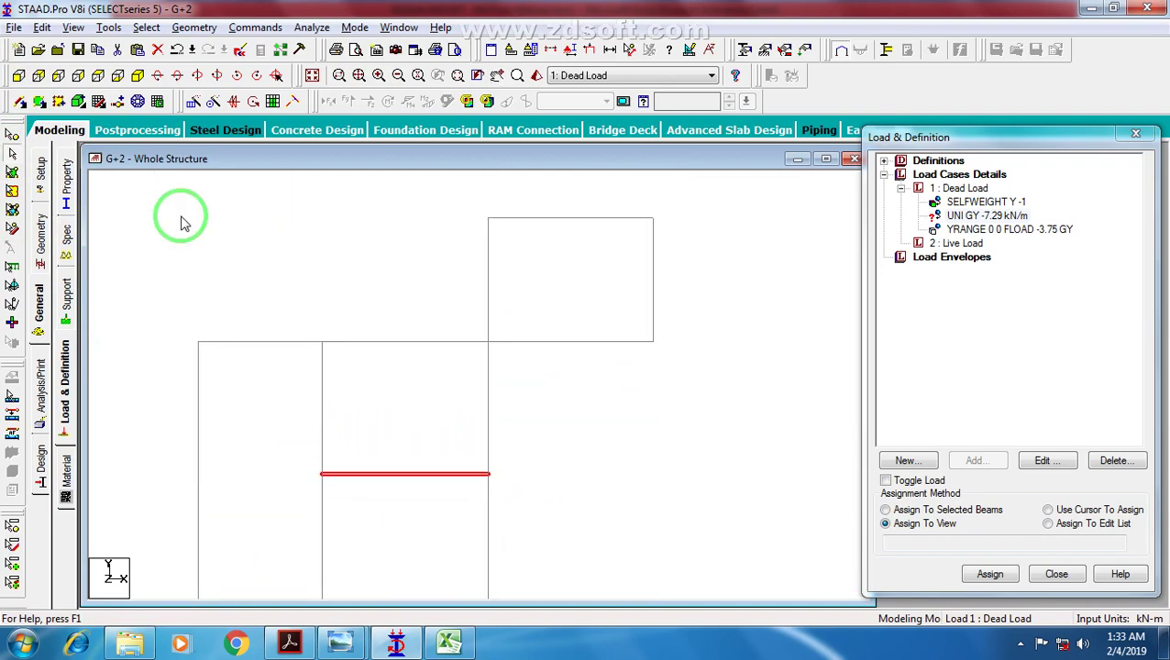
click(137, 75)
middle_drag(355, 298, 479, 347)
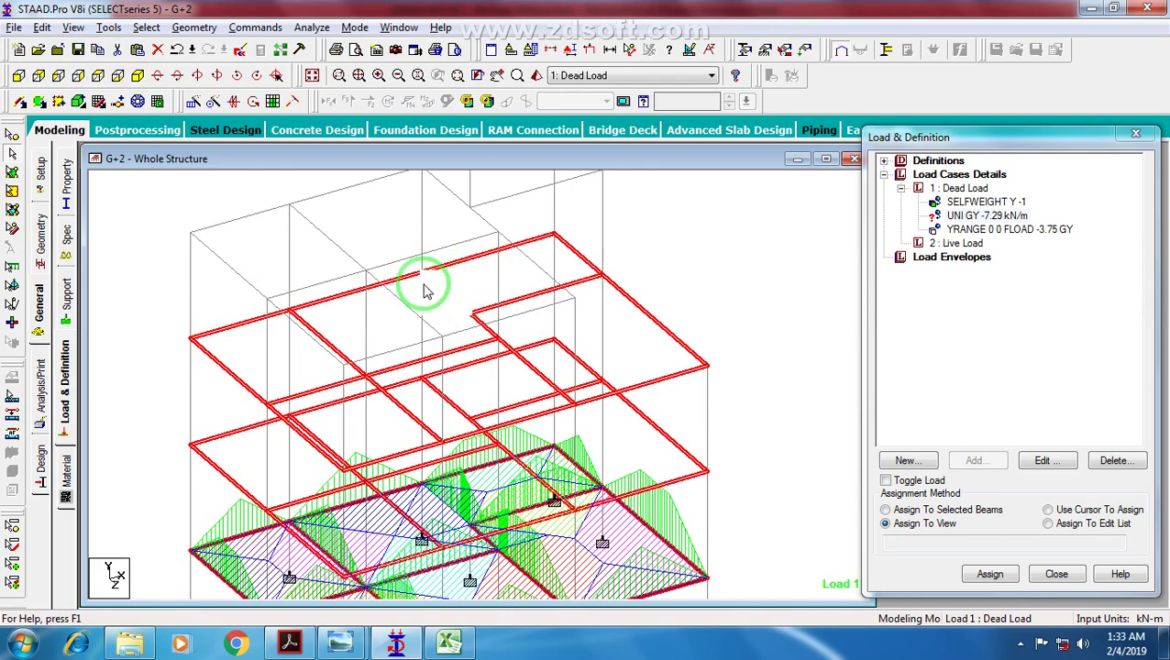
Step: Add the three beams around the intermediate level of the stair tower above the roof to the beam selection
middle_drag(490, 381, 460, 312)
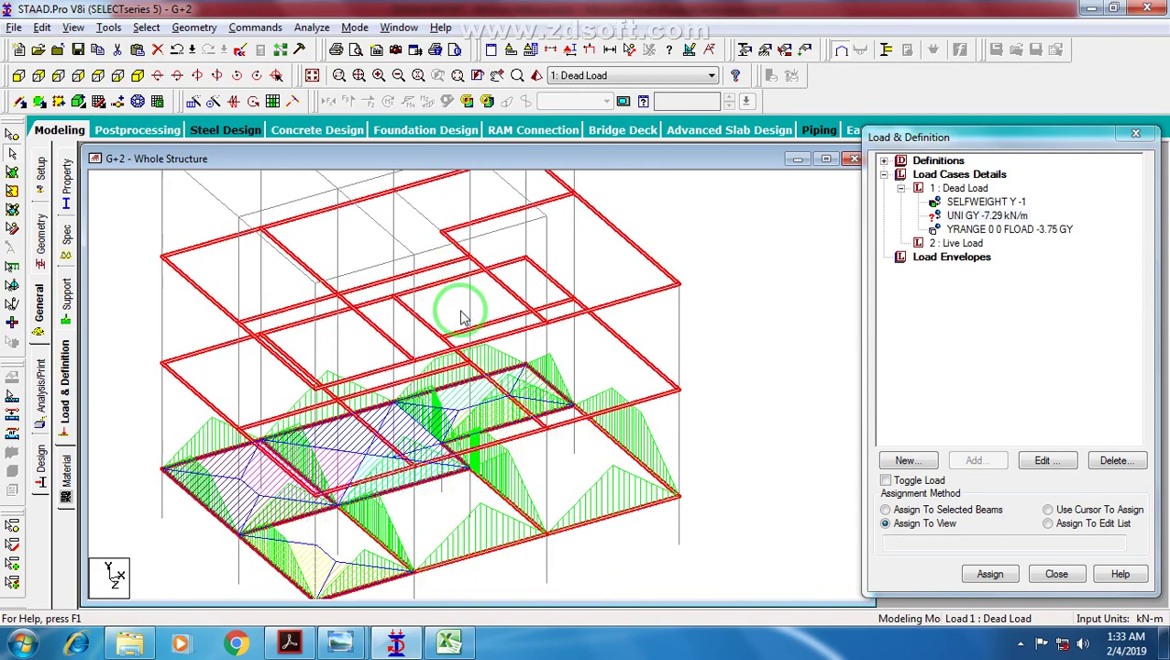
scroll(450, 335, up, 1)
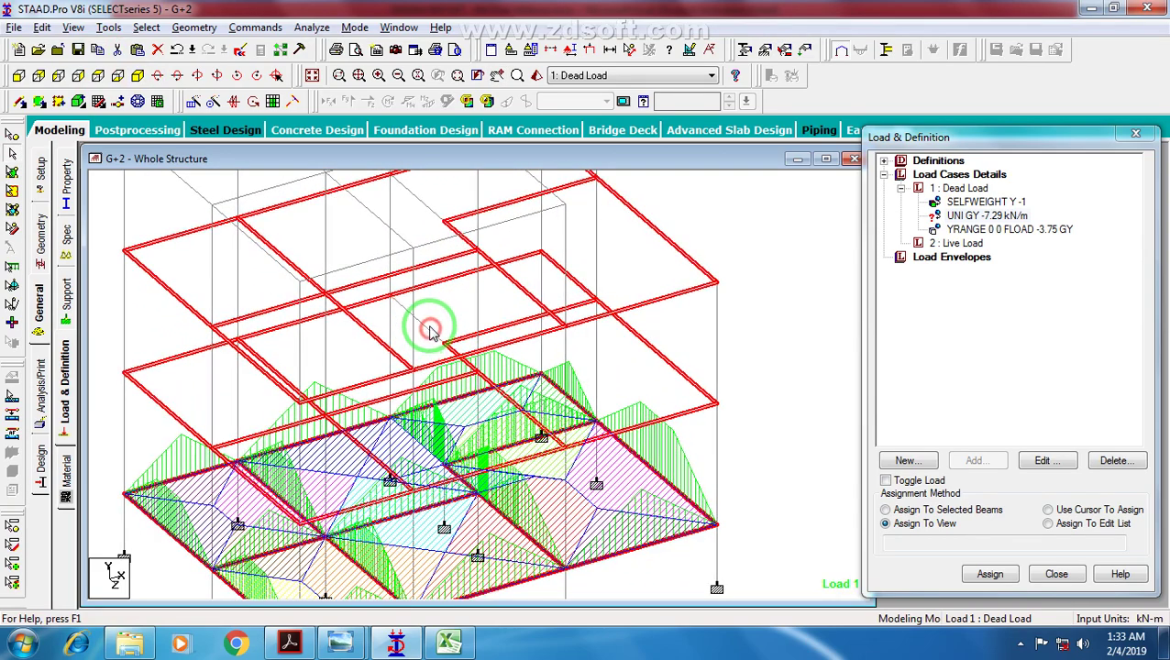
middle_drag(452, 339, 411, 386)
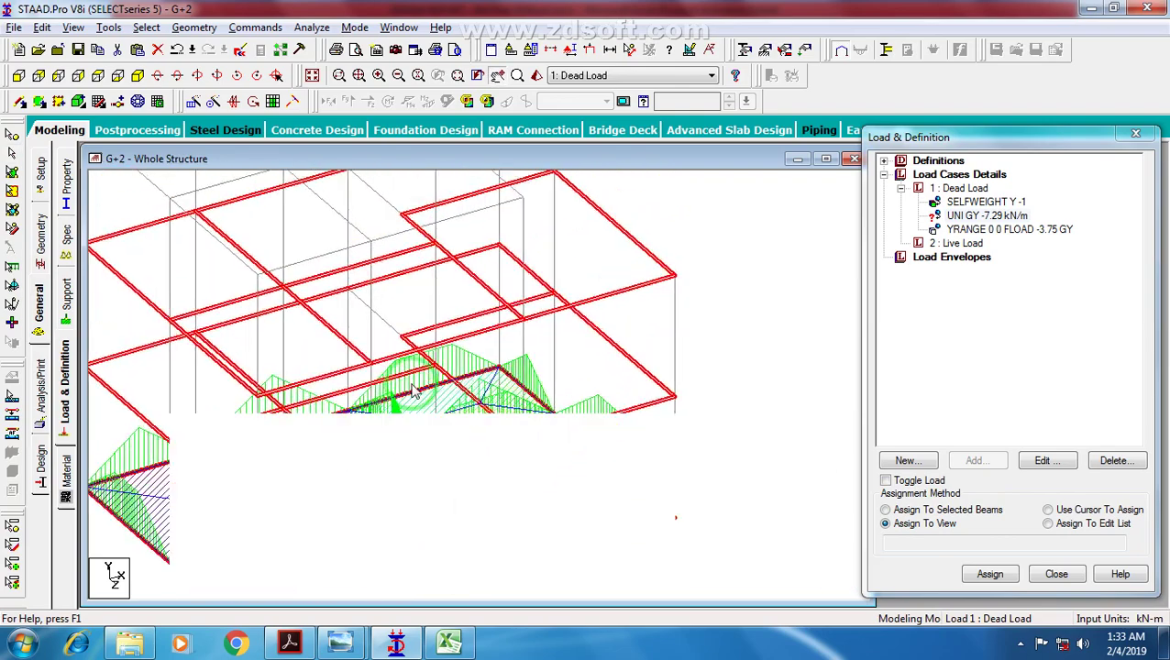
mouse_move(435, 303)
middle_down()
mouse_move(410, 352)
mouse_move(418, 412)
mouse_move(461, 449)
mouse_move(418, 261)
mouse_move(470, 367)
mouse_move(463, 456)
mouse_move(473, 327)
mouse_move(481, 431)
mouse_move(508, 416)
middle_up()
click(657, 358)
middle_drag(657, 359, 480, 415)
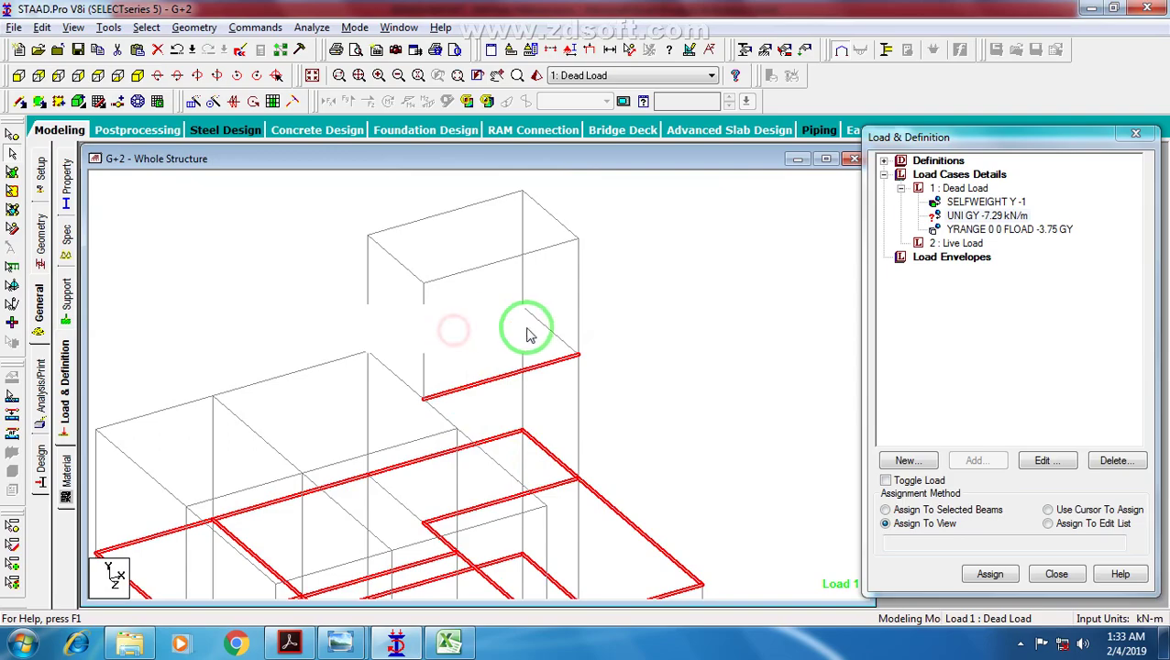
mouse_move(496, 407)
middle_down()
mouse_move(514, 398)
mouse_move(512, 317)
mouse_move(530, 363)
mouse_move(559, 283)
mouse_move(608, 484)
middle_up()
scroll(609, 480, down, 4)
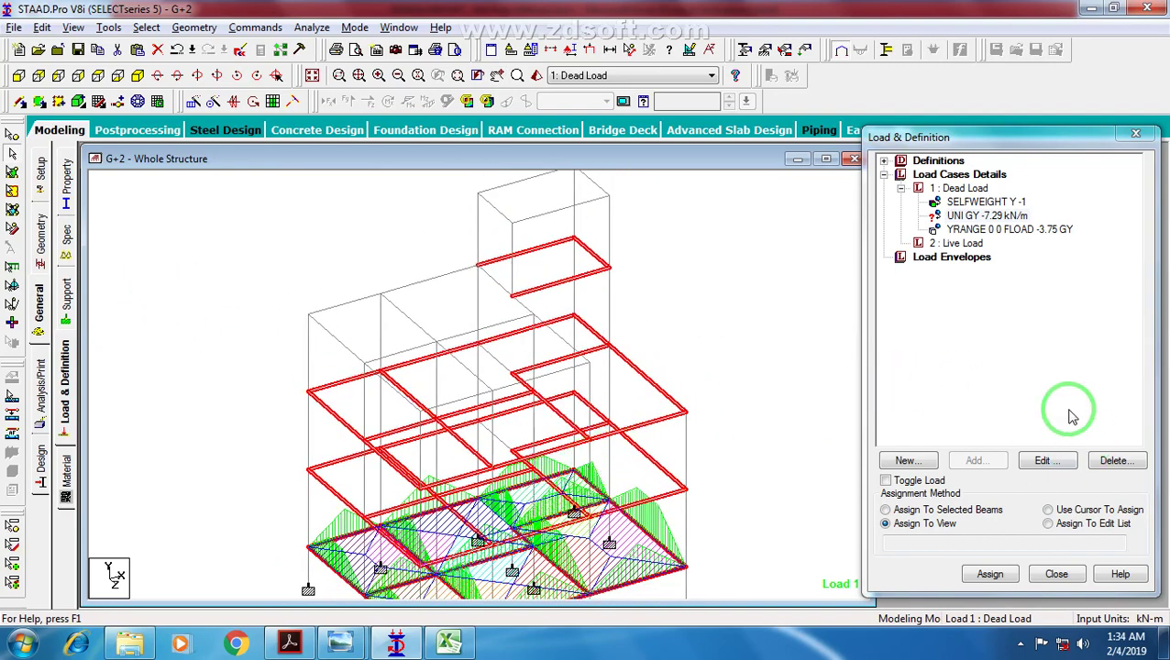
Step: Assign the UNI GY -7.29 kN/m wall load with the Assign To Selected Beams method and confirm the assignment
click(965, 511)
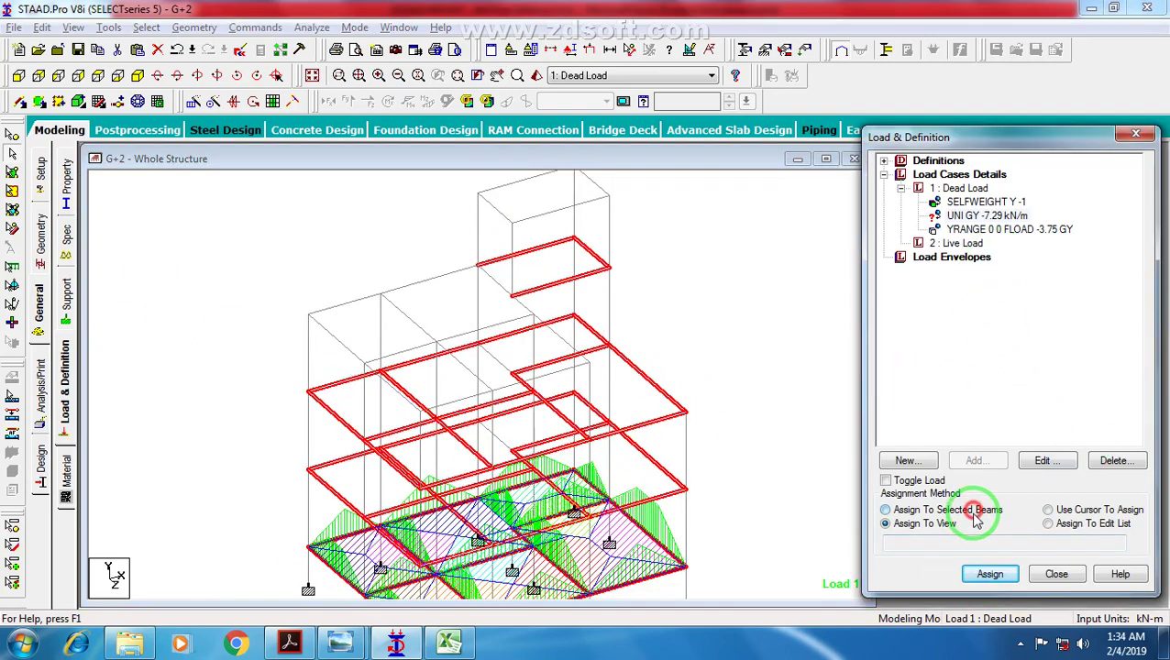
click(989, 574)
click(1036, 408)
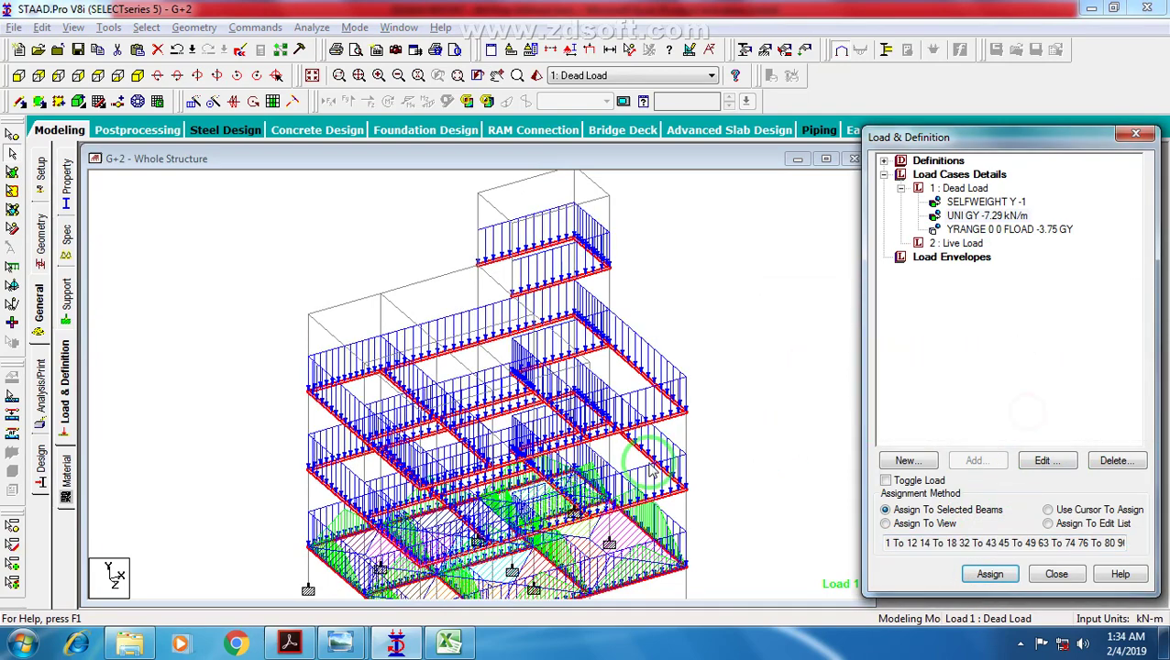
Step: Examine the wall load distribution on all floor levels from the front, isometric and rotated views
click(16, 77)
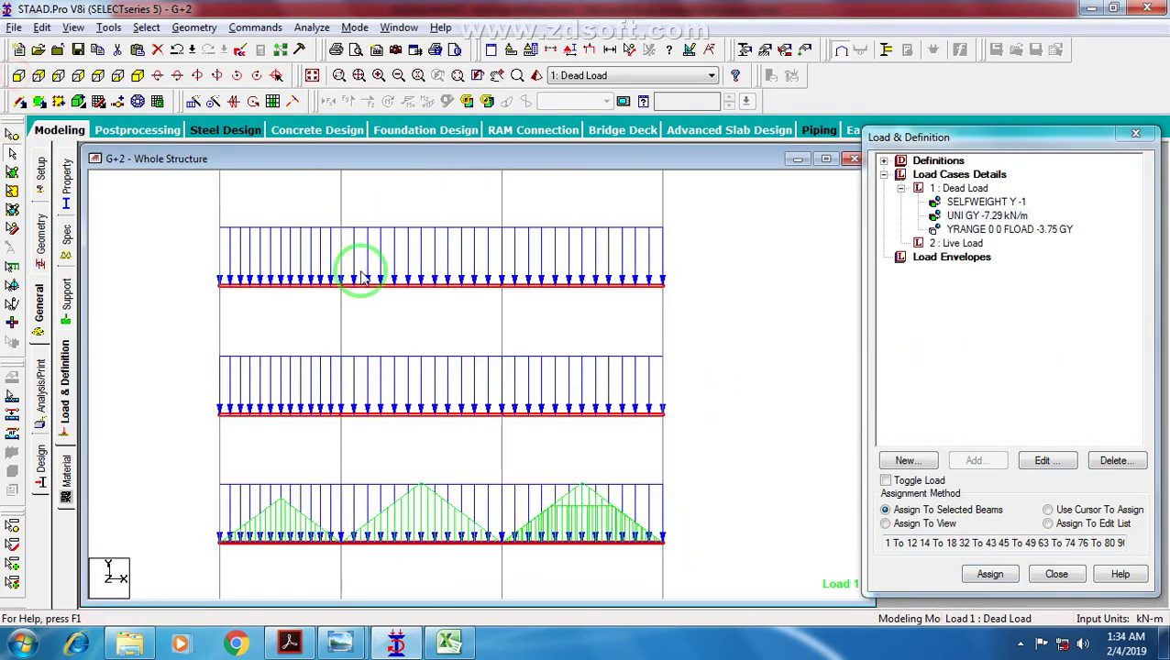
click(138, 75)
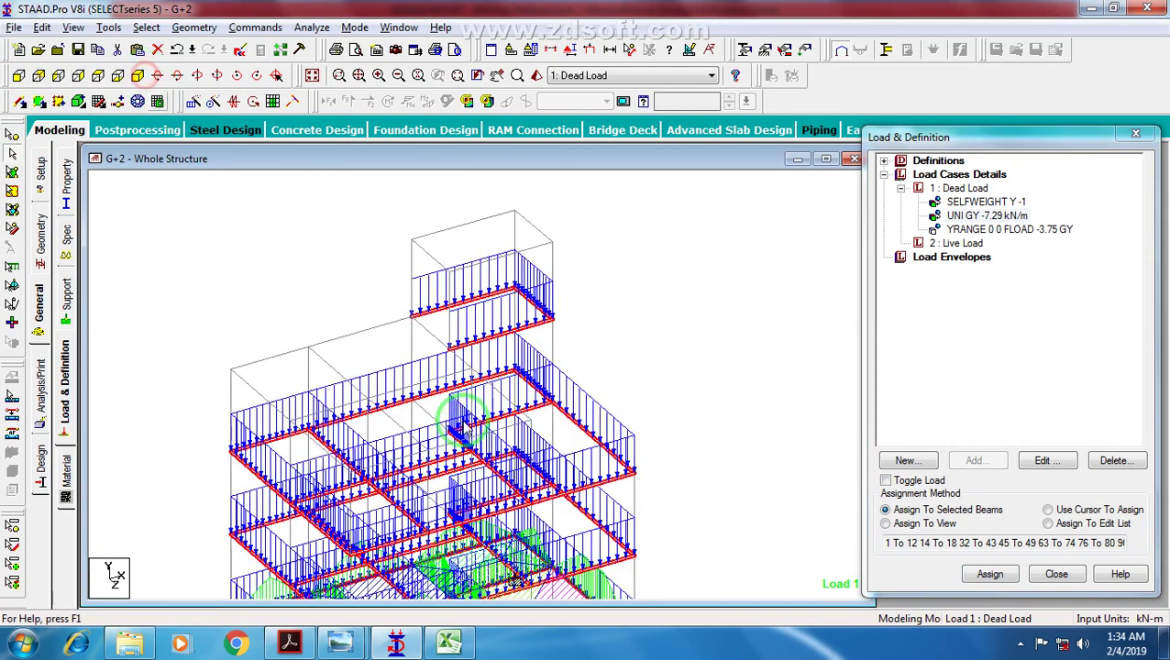
key(Left)
key(Left)
key(Left)
key(Left)
key(Left)
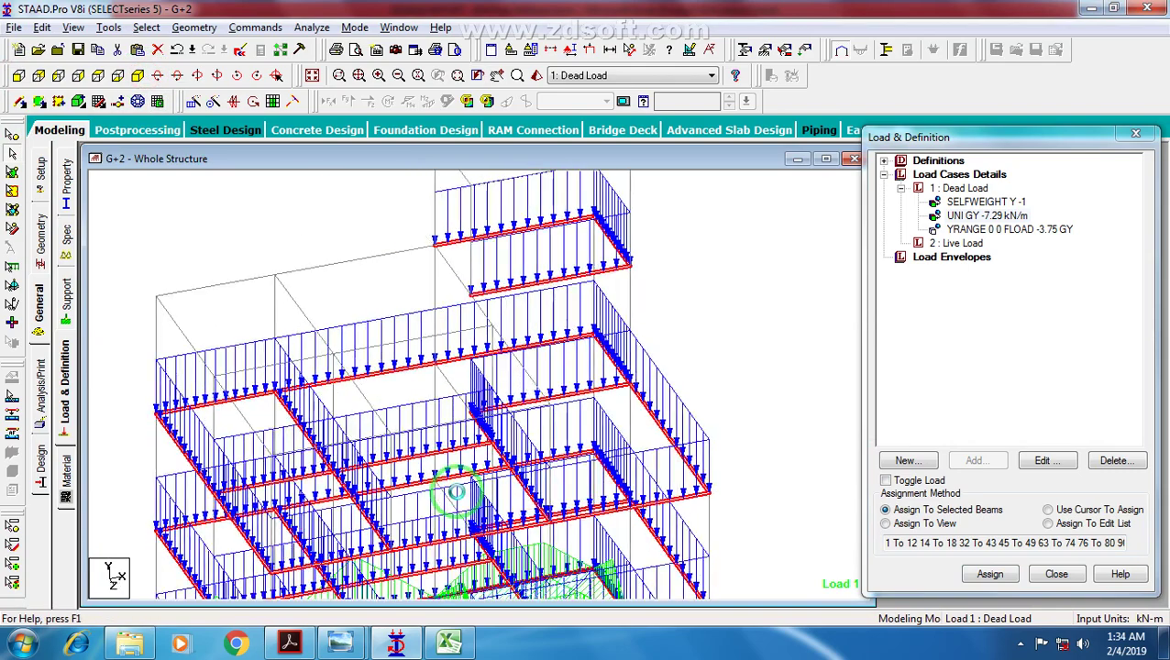
key(Right)
key(Right)
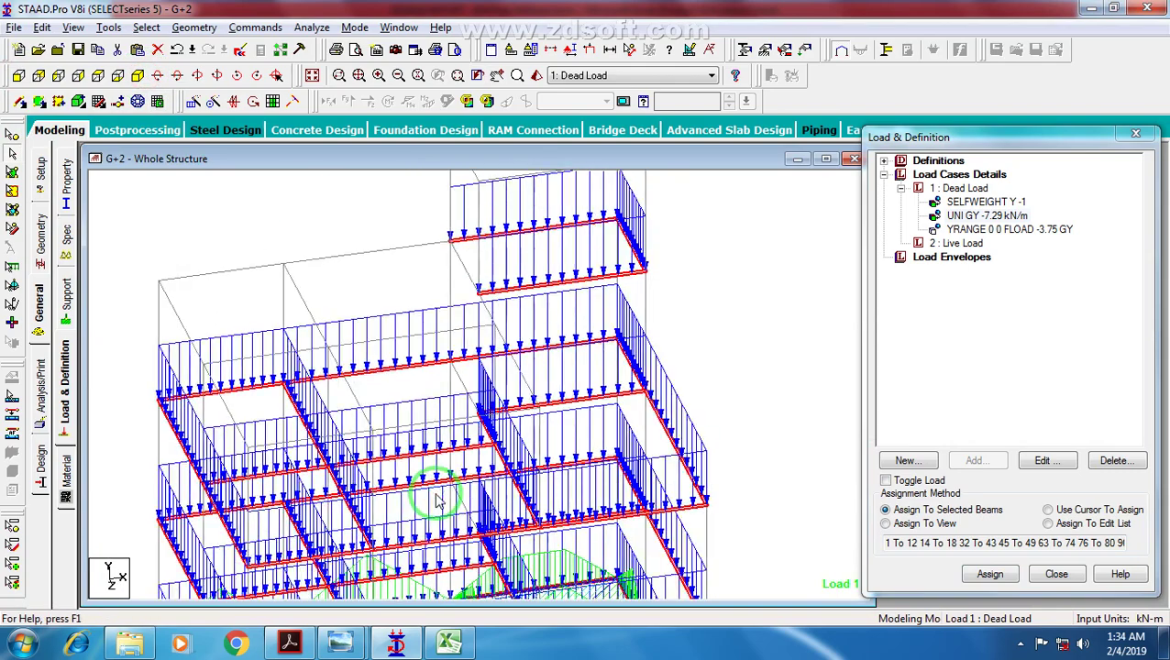
middle_drag(428, 487, 459, 390)
scroll(461, 394, down, 5)
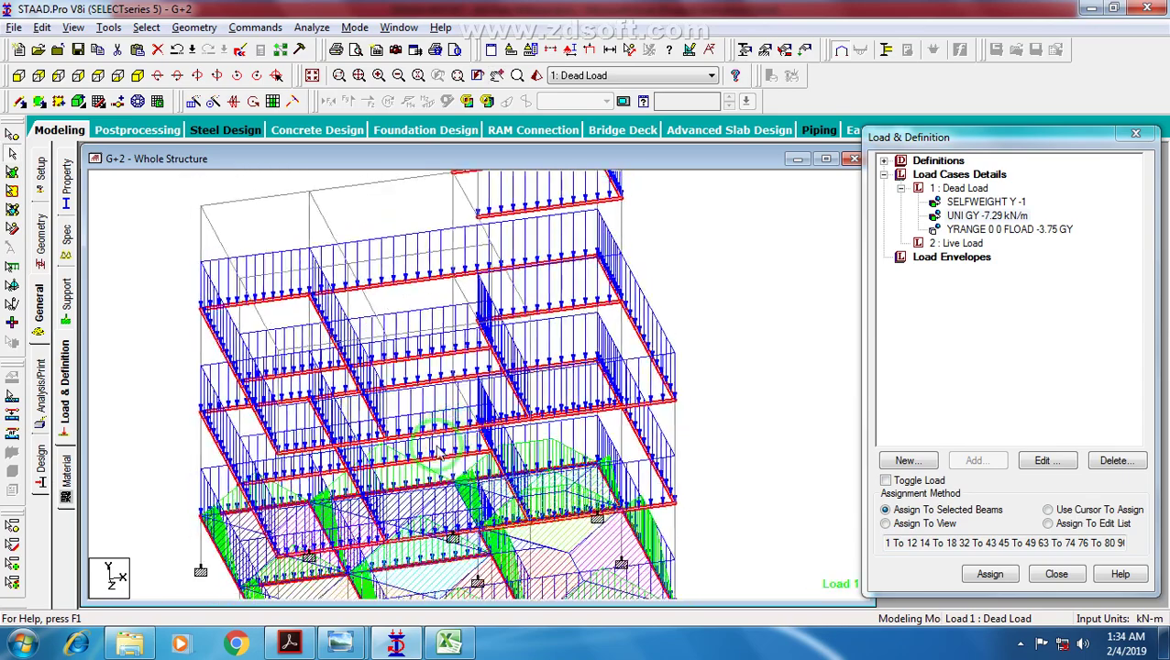
Step: Clear the beam selection and highlight the YRANGE 0 0 FLOAD -3.75 GY load to examine which floor it acts on
click(325, 210)
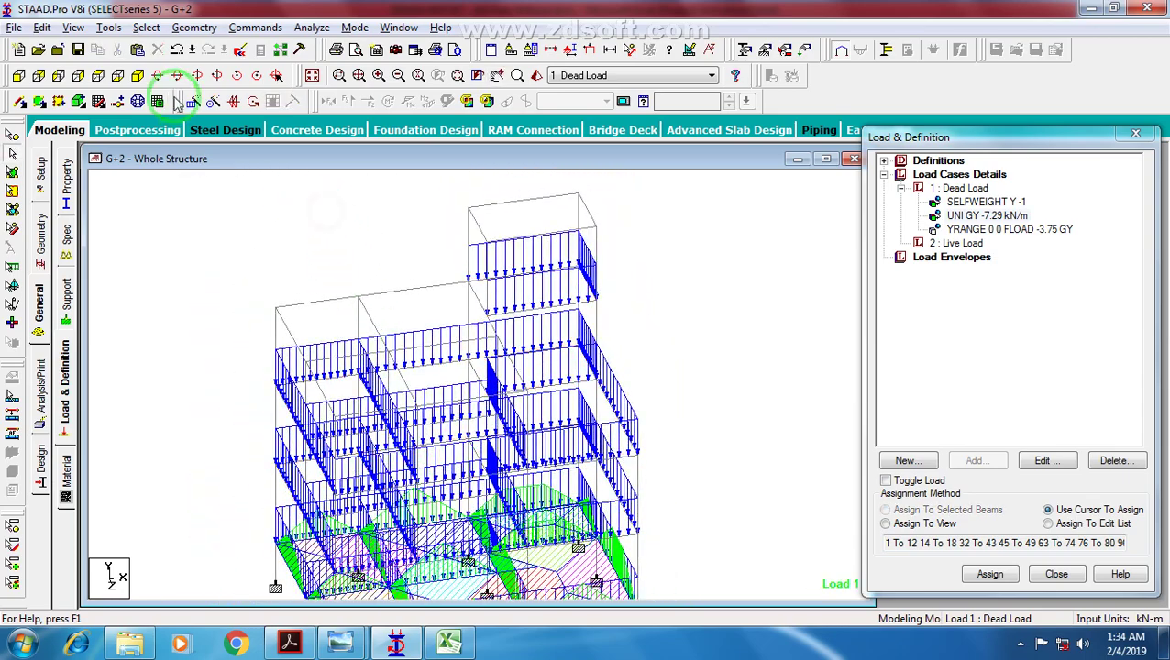
click(144, 79)
scroll(669, 532, up, 2)
middle_drag(670, 532, 632, 409)
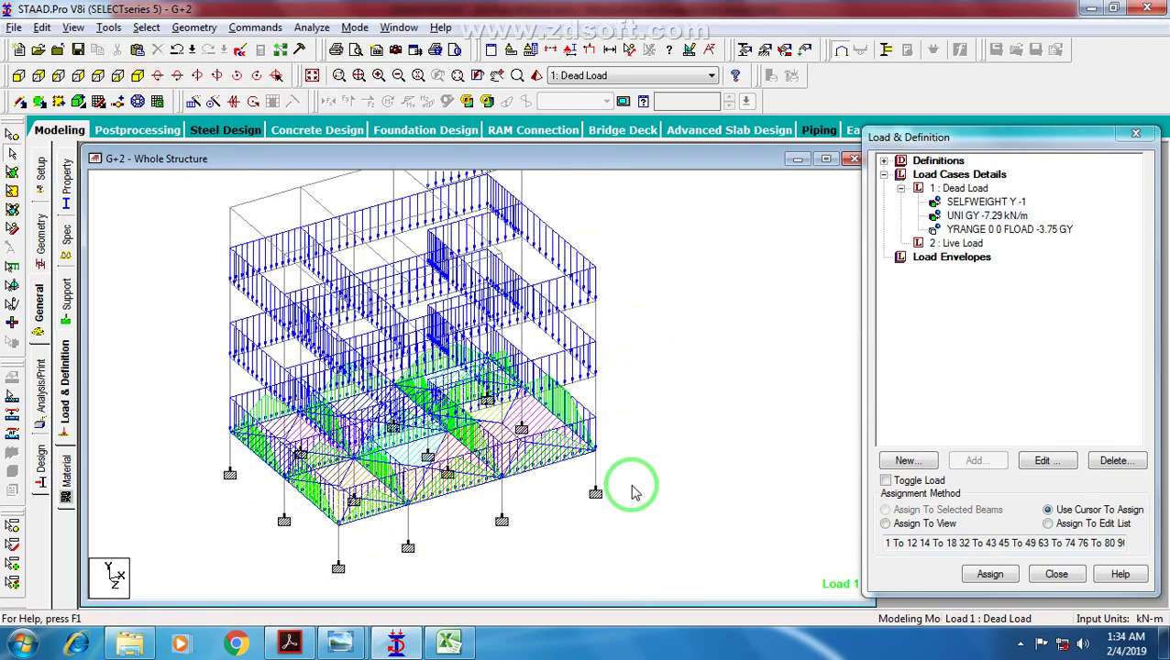
middle_drag(631, 483, 679, 424)
click(987, 230)
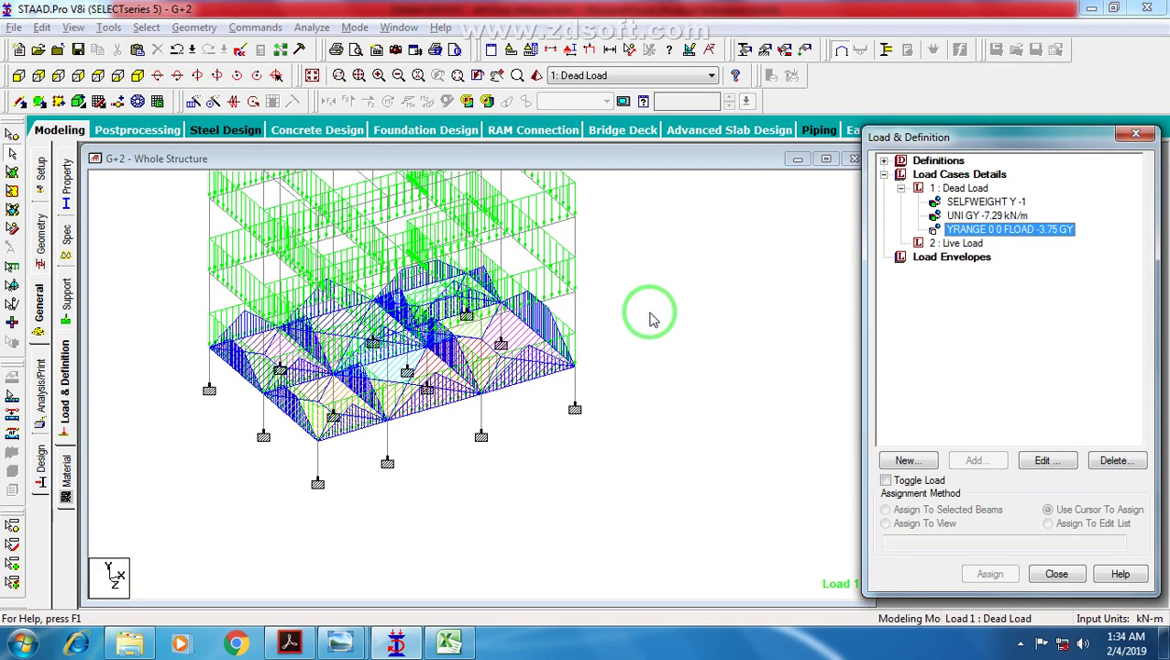
middle_drag(638, 352, 659, 385)
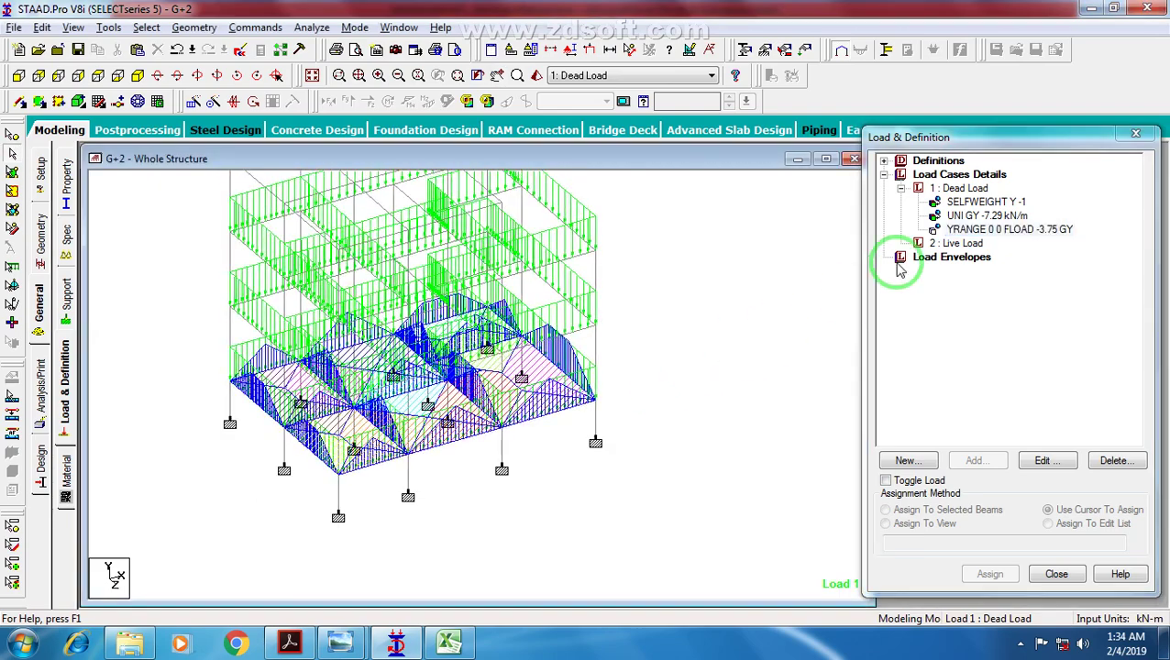
click(978, 231)
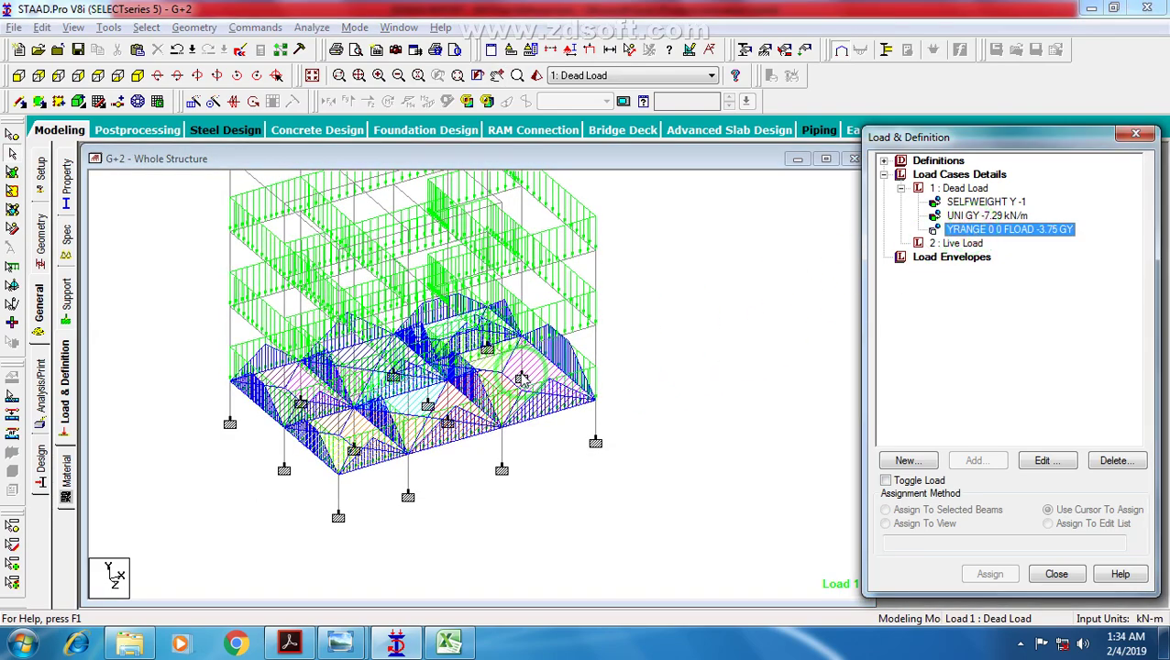
scroll(379, 450, up, 4)
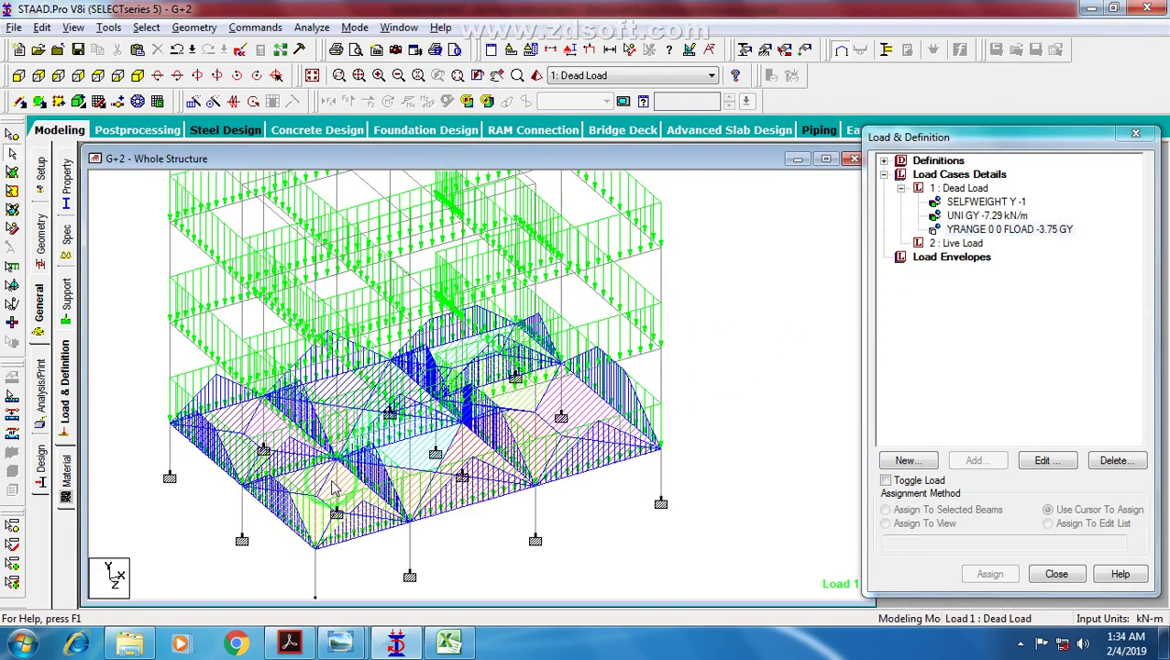
scroll(362, 482, up, 1)
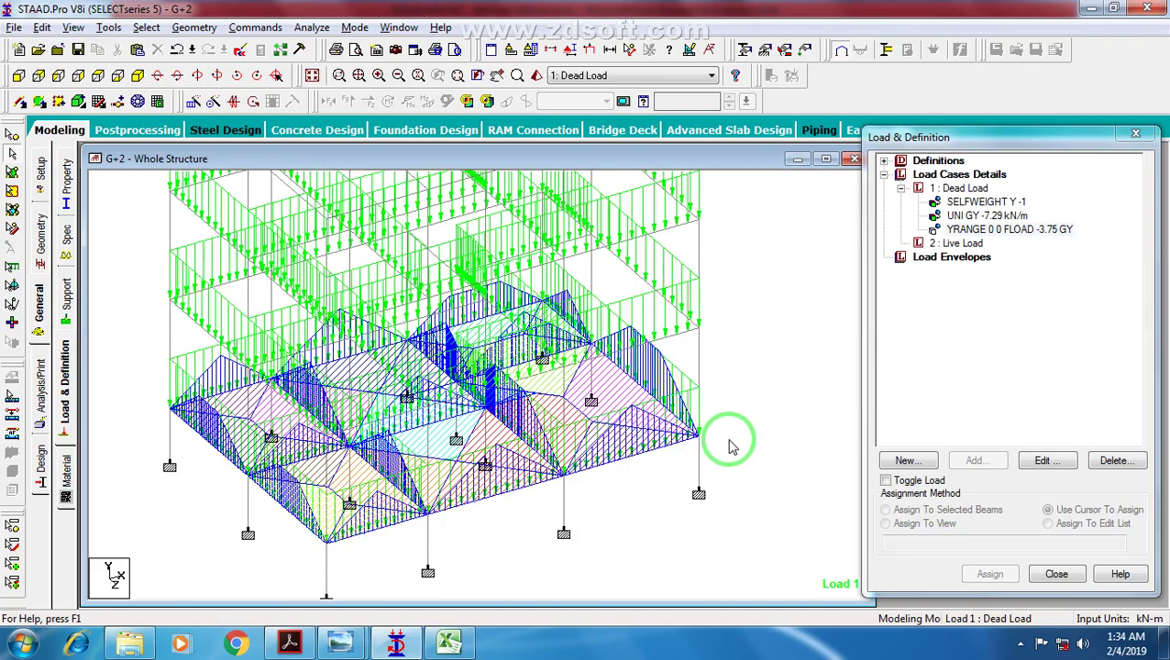
middle_drag(473, 519, 562, 486)
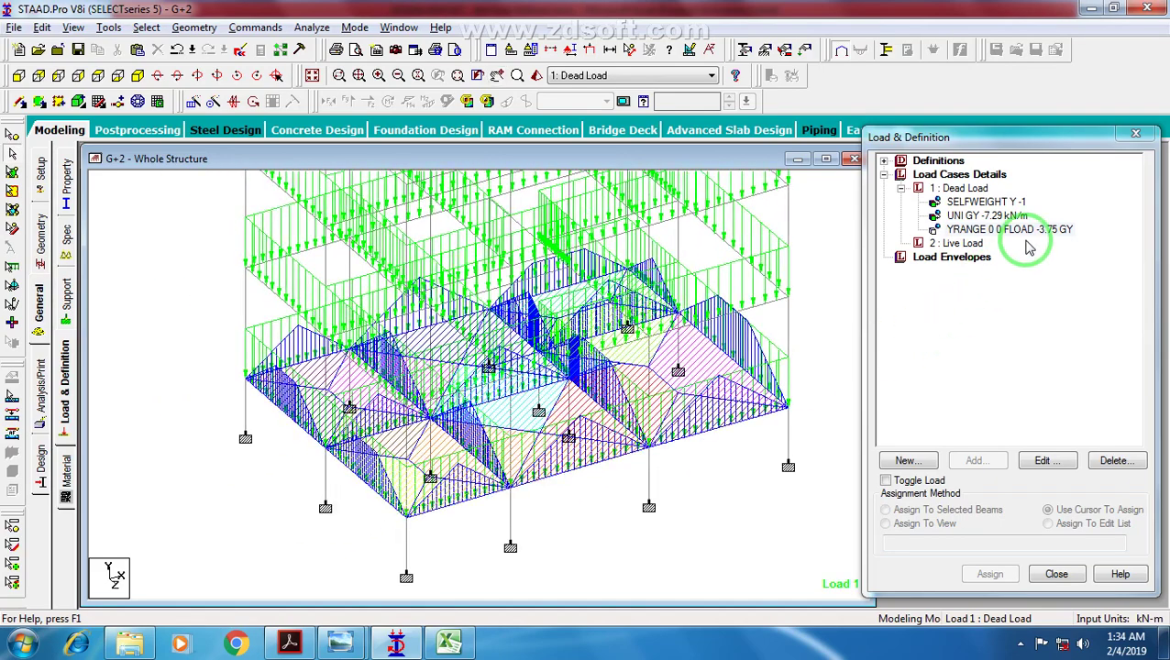
Step: Open the -3.75 kN/m2 YRANGE floor load for editing, keeping the model in view to compare its floor levels
double_click(1020, 229)
drag(580, 123, 791, 133)
middle_drag(436, 374, 298, 366)
scroll(303, 363, down, 1)
middle_drag(363, 288, 364, 359)
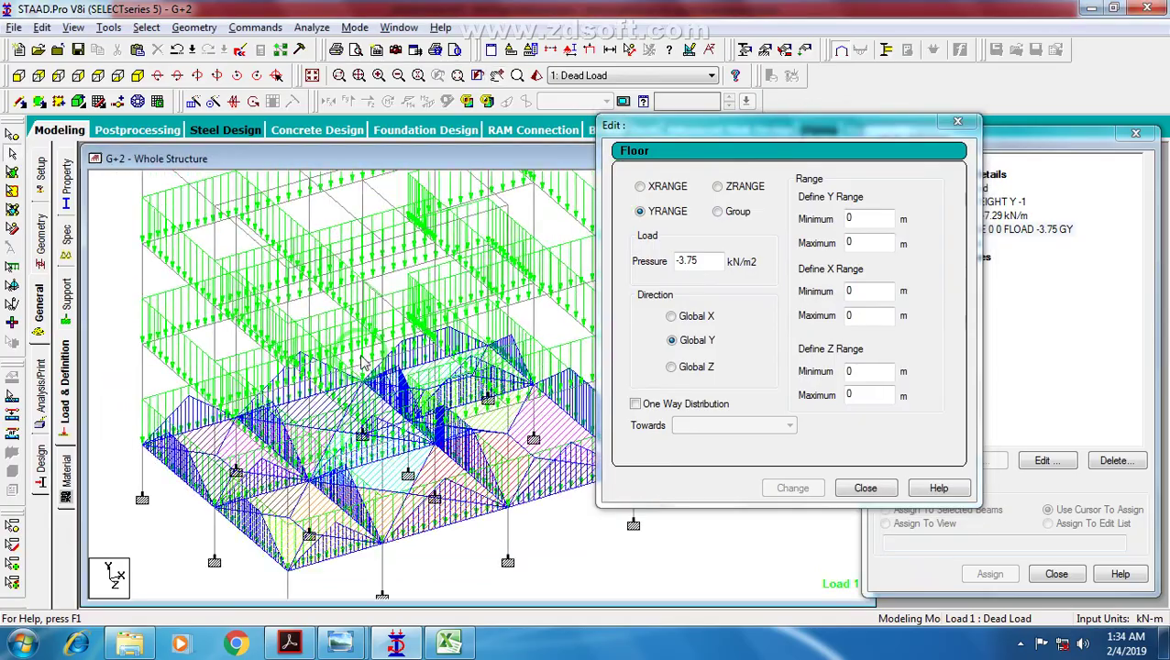
scroll(364, 361, down, 1)
middle_drag(433, 410, 437, 378)
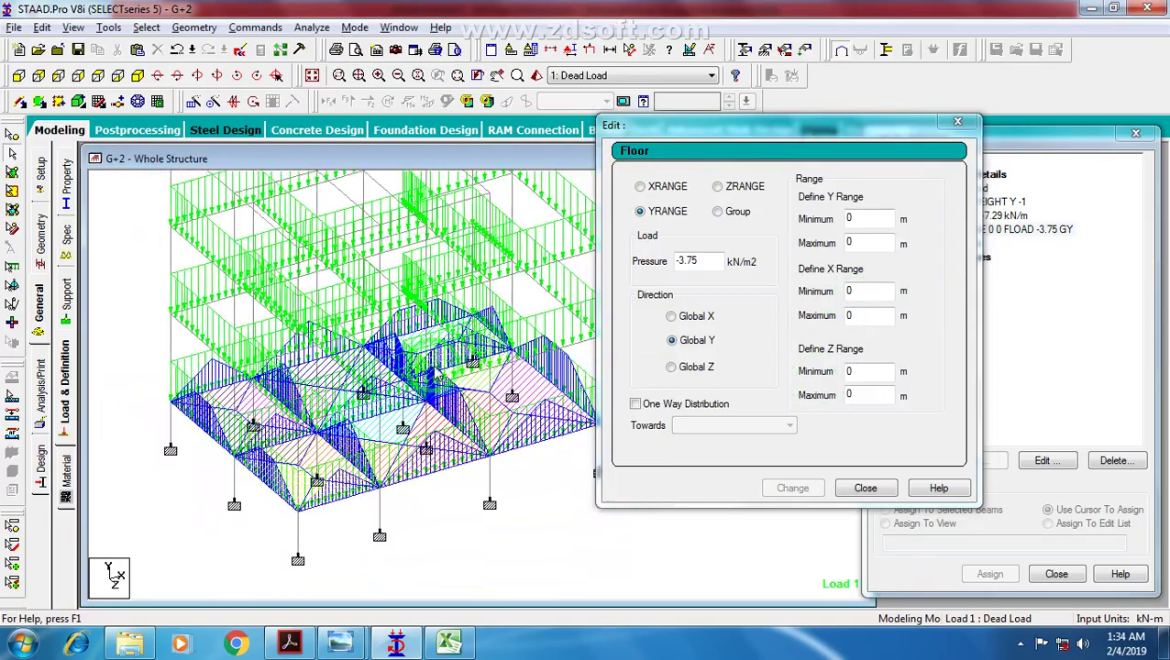
click(854, 220)
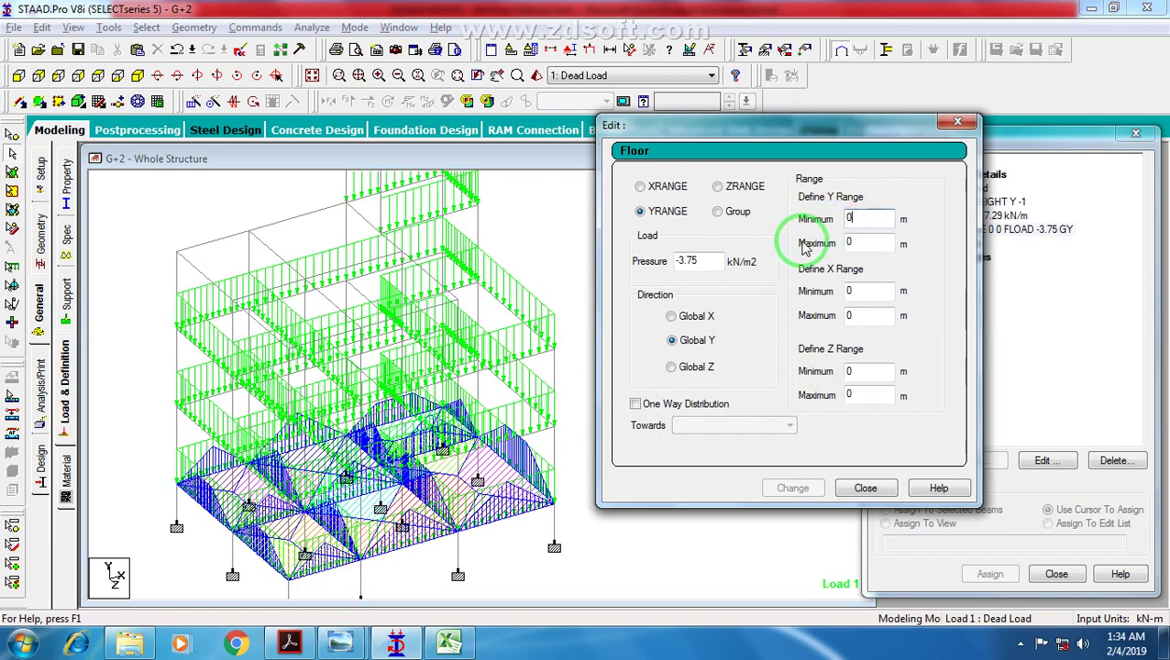
middle_drag(442, 485, 435, 461)
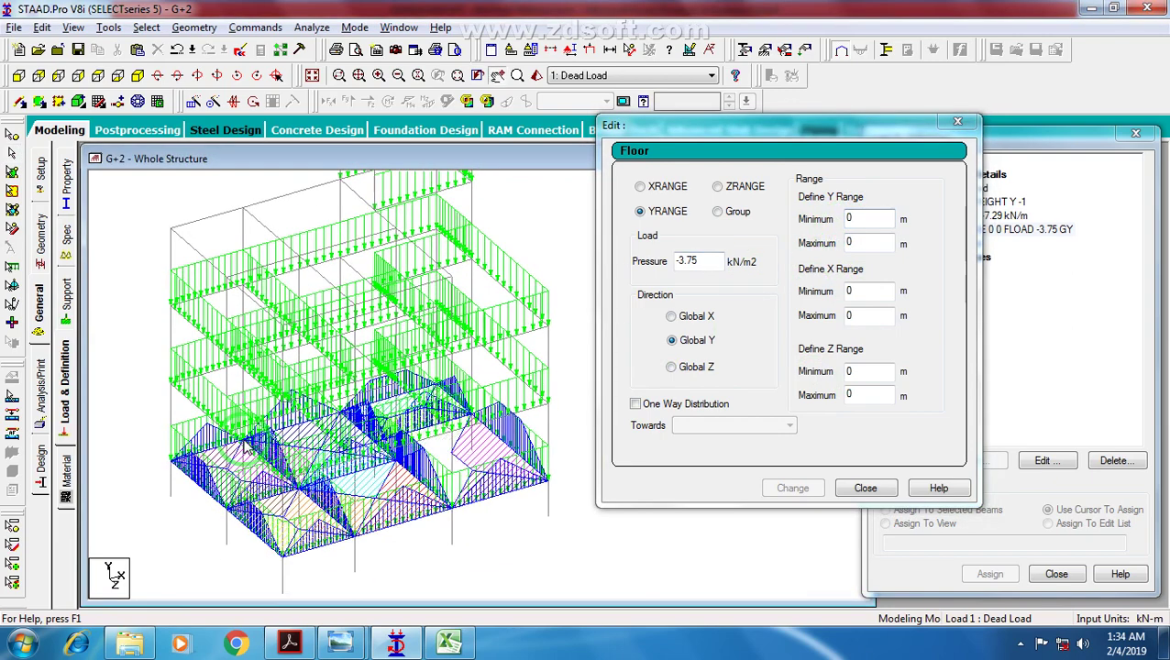
middle_drag(392, 396, 413, 380)
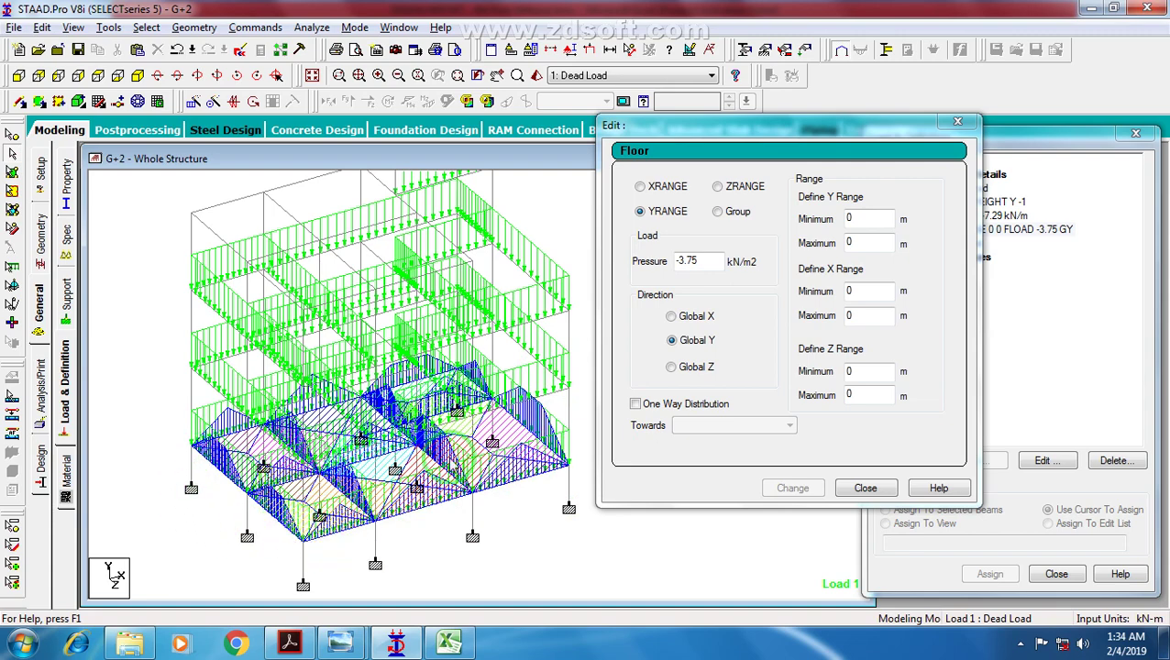
scroll(323, 417, up, 1)
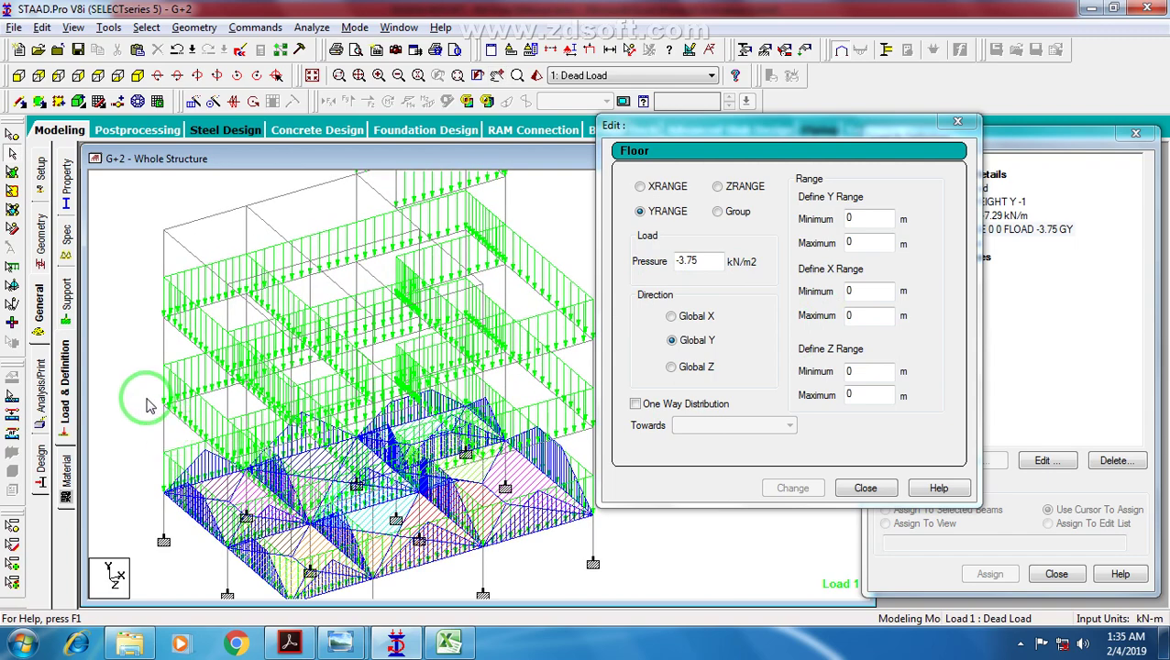
Step: Query the coordinates of the corner node at the first upper floor and the corner node atop the stair tower
click(12, 136)
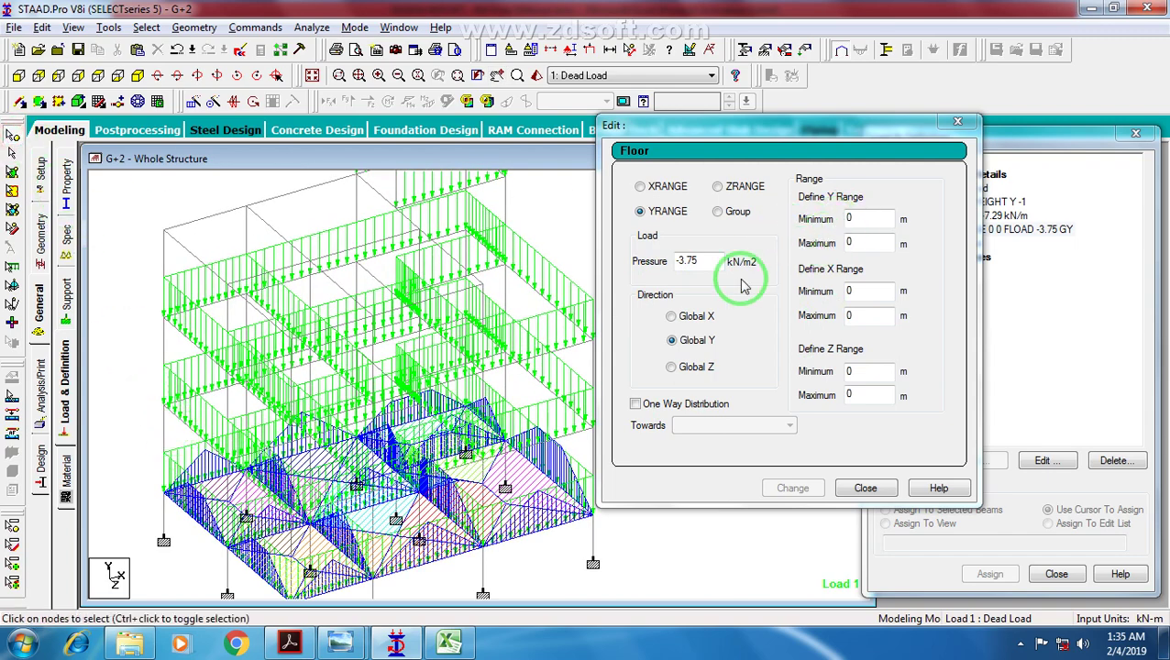
double_click(165, 405)
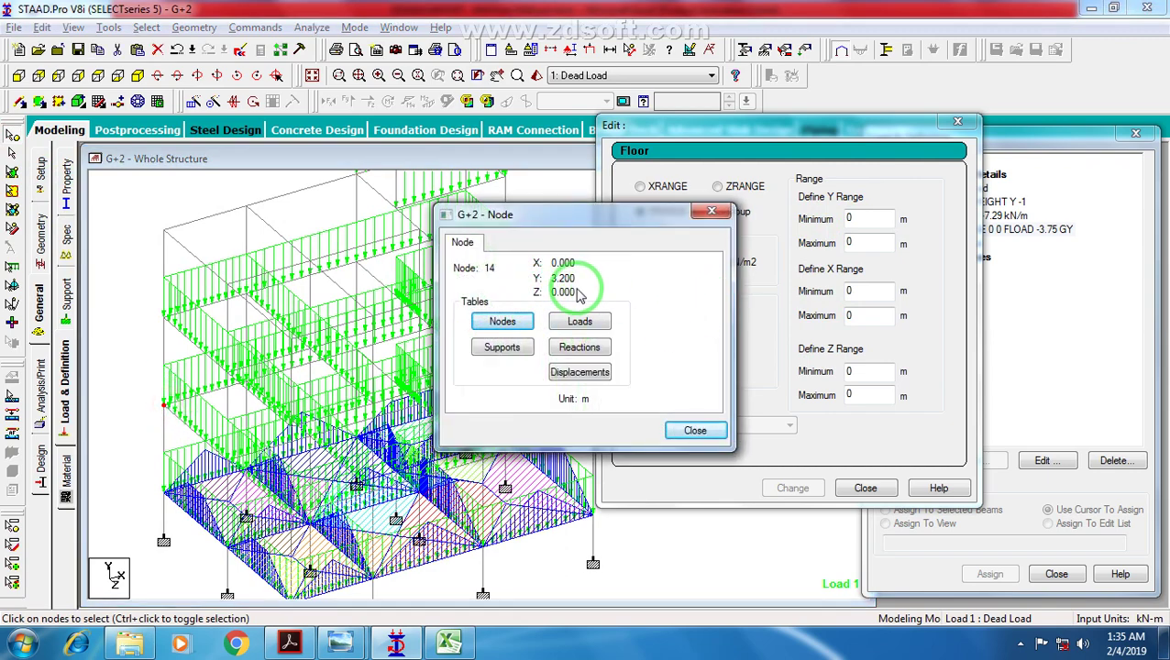
click(696, 430)
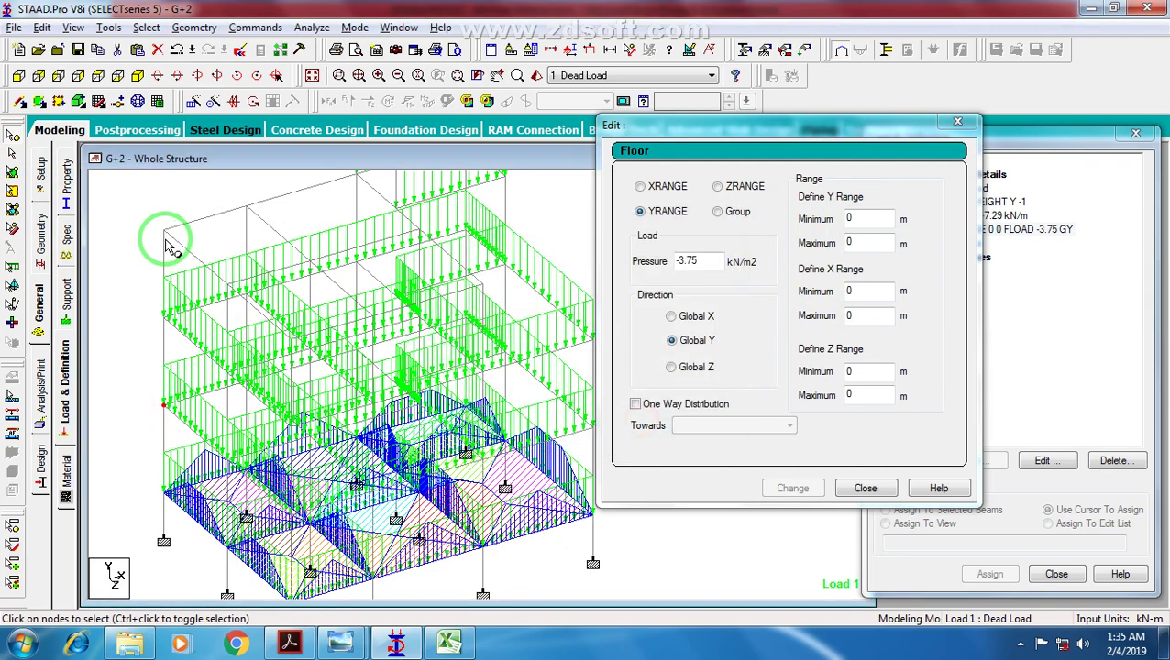
scroll(231, 340, up, 4)
double_click(342, 210)
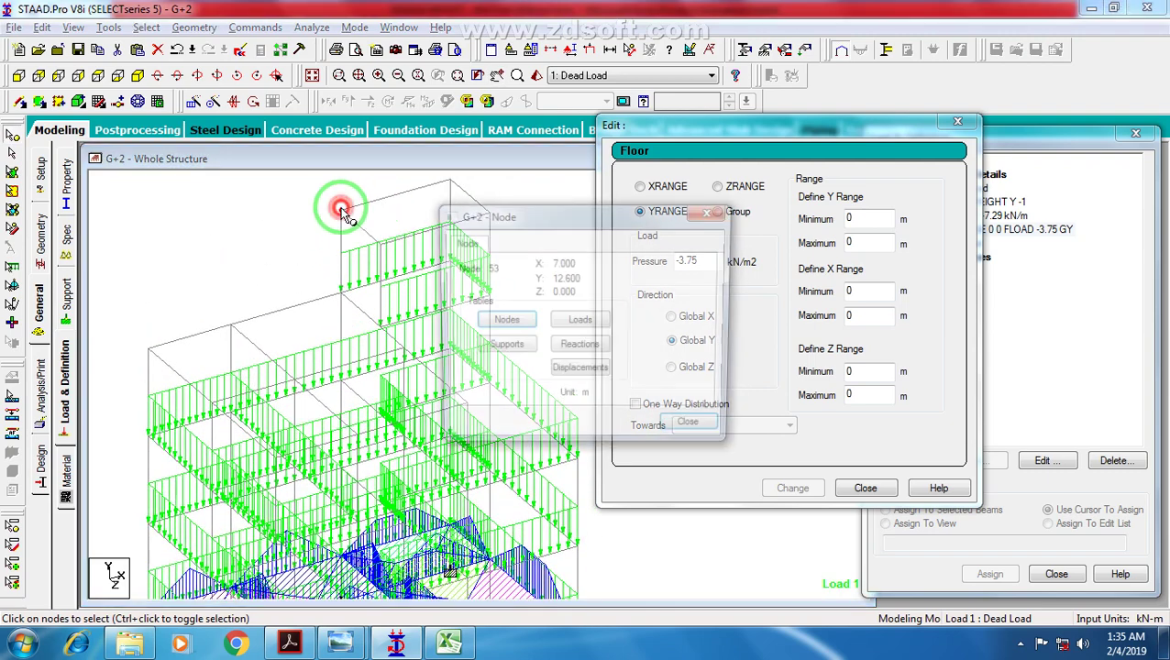
click(622, 431)
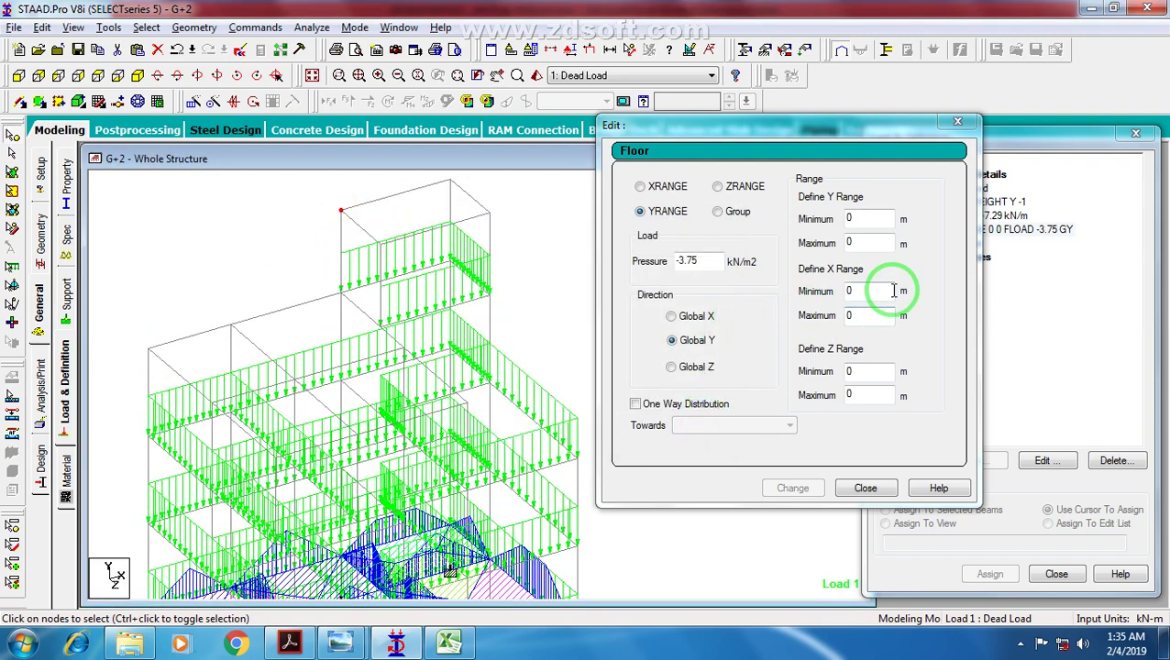
Step: Set the floor load's Y range to minimum 3.2 m and maximum 12.6 m, and query the lowest beam level's corner node
double_click(874, 219)
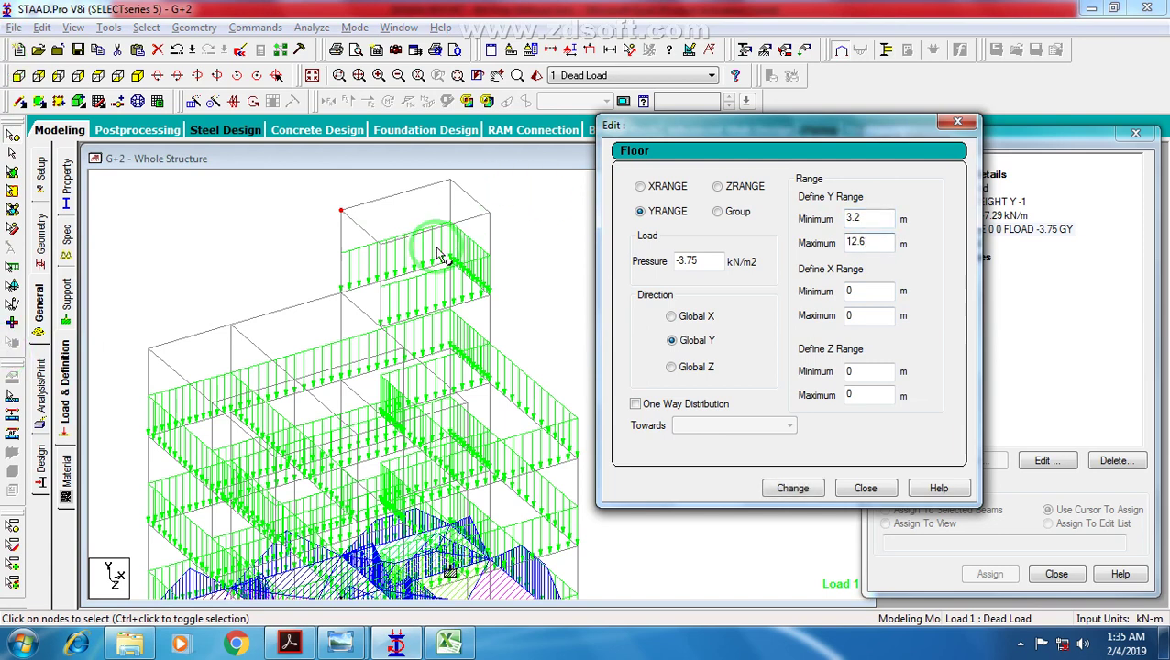
middle_drag(359, 368, 370, 303)
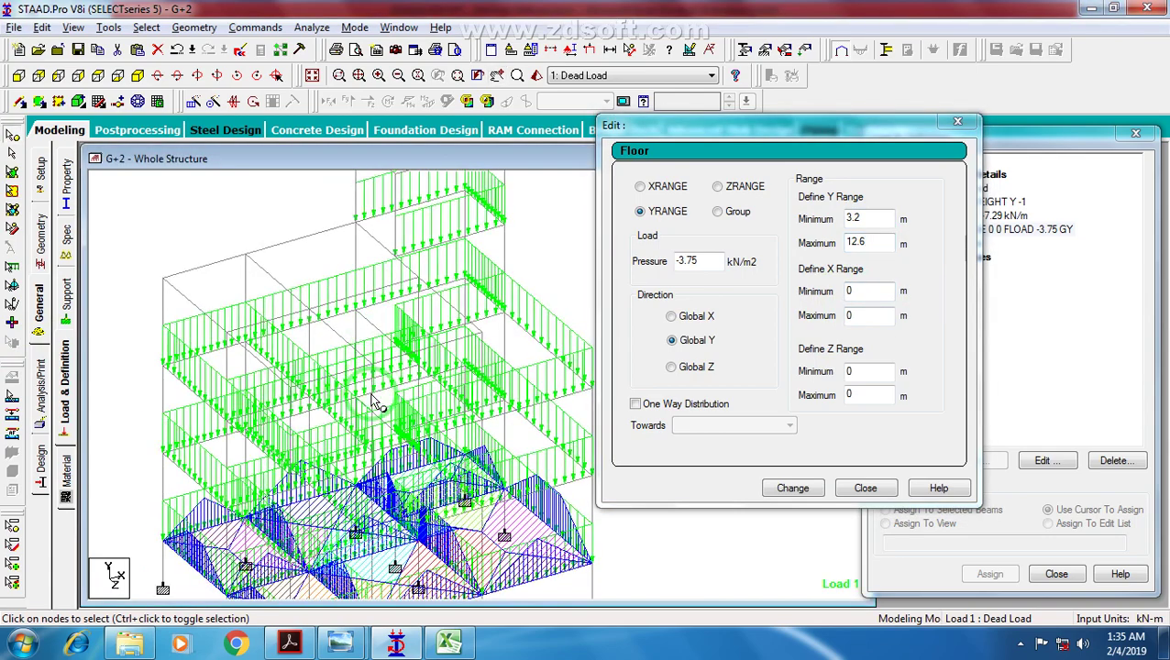
middle_drag(378, 408, 384, 359)
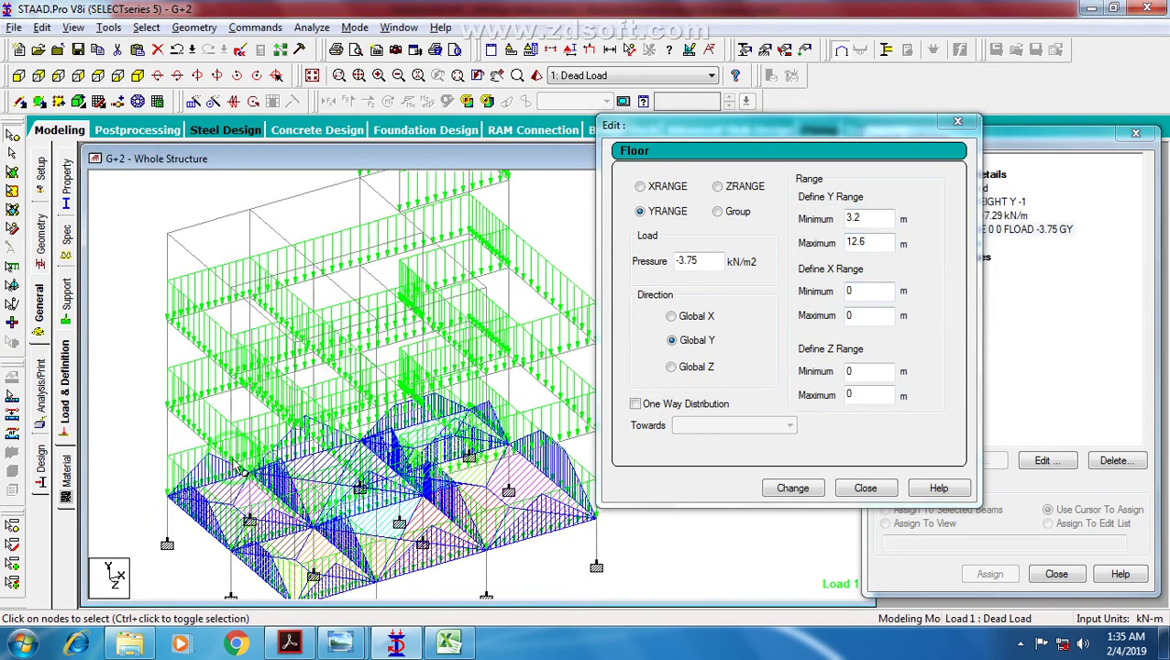
double_click(165, 502)
click(668, 442)
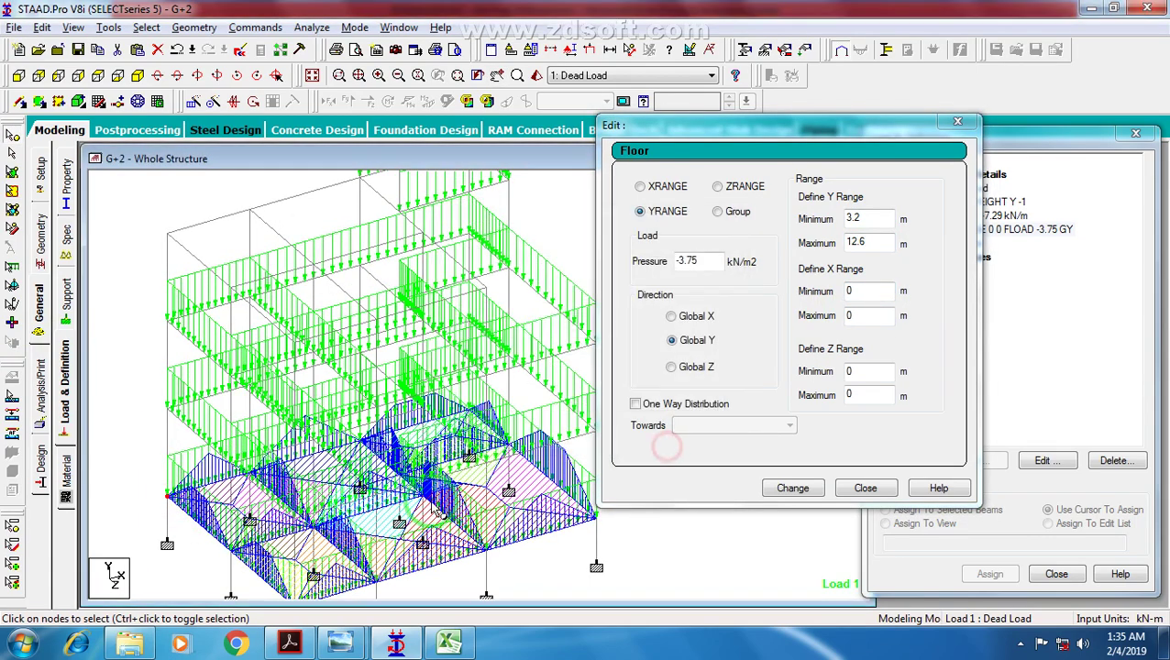
Step: Query the lowest beam level's far corner node and set the floor load's X range maximum to 11 m
middle_drag(435, 508, 320, 423)
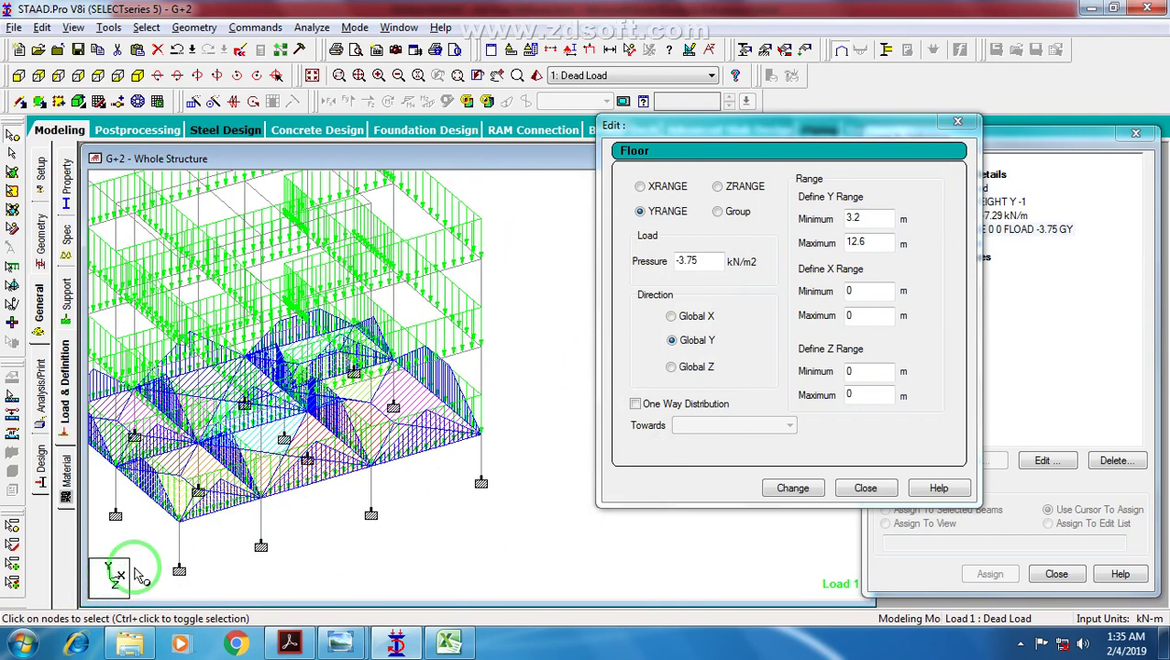
double_click(478, 439)
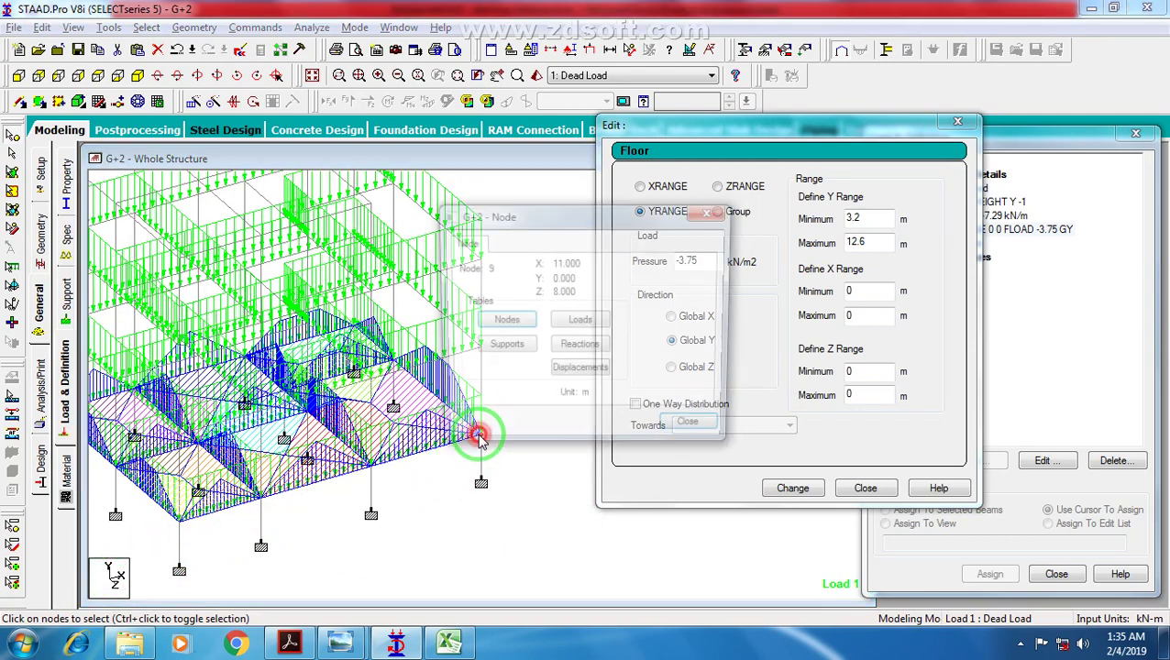
click(581, 325)
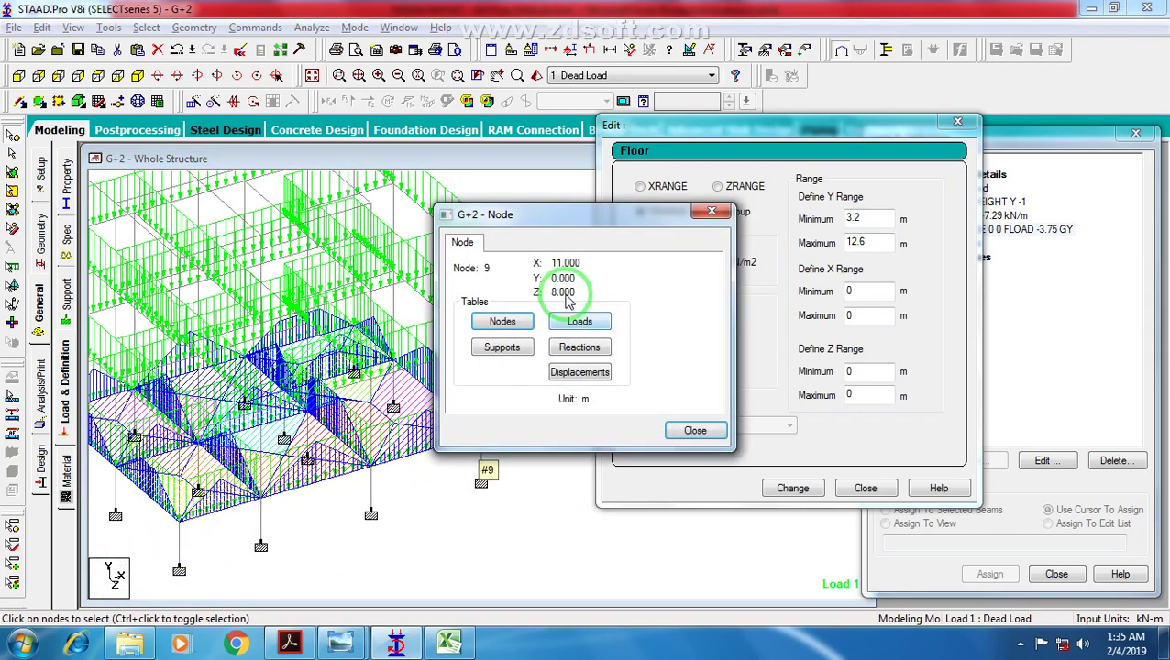
click(693, 430)
double_click(878, 313)
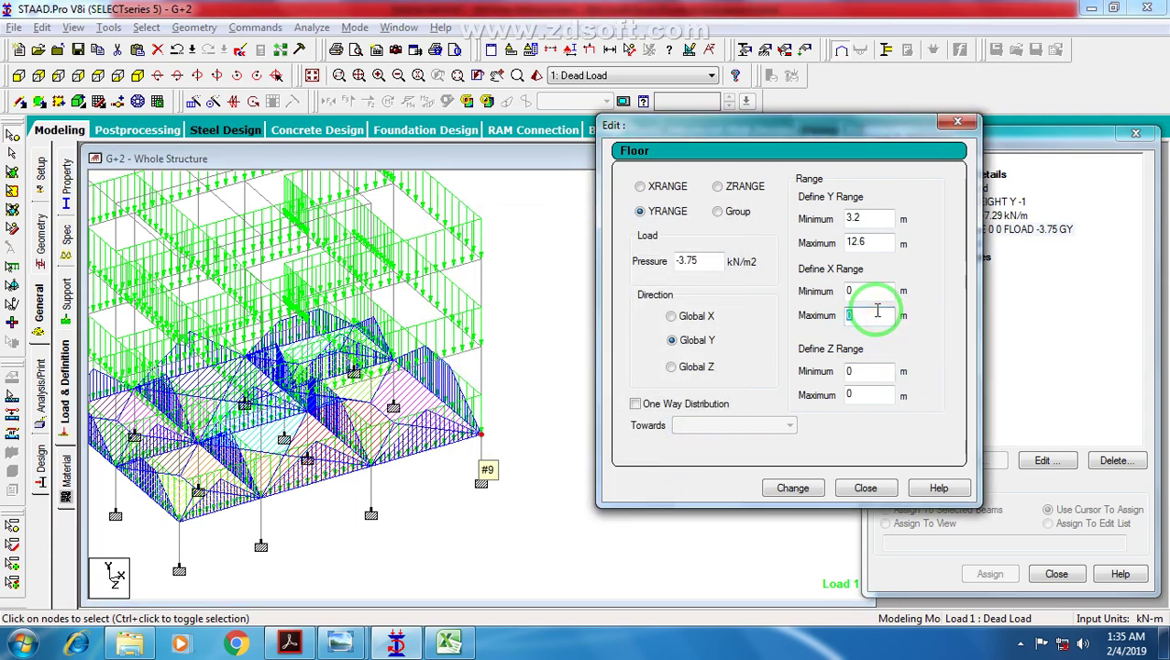
Step: Query the two end nodes along Z at the lowest beam level, set the Z range maximum to 8 m, and apply the floor load changes
middle_drag(302, 451, 433, 452)
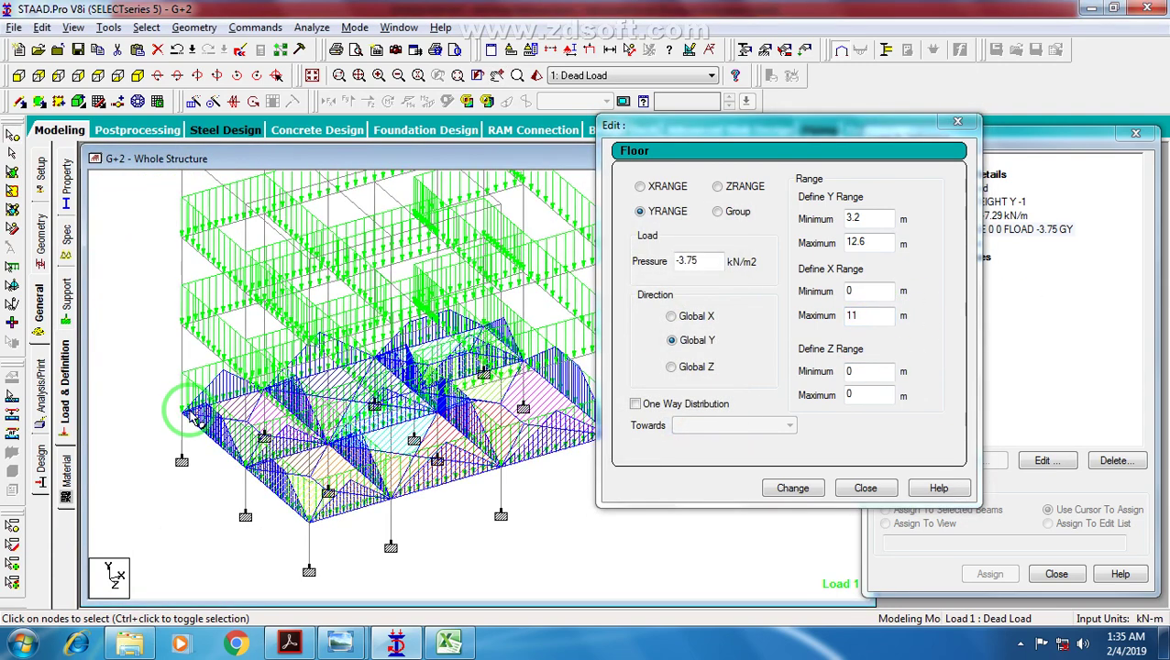
double_click(185, 417)
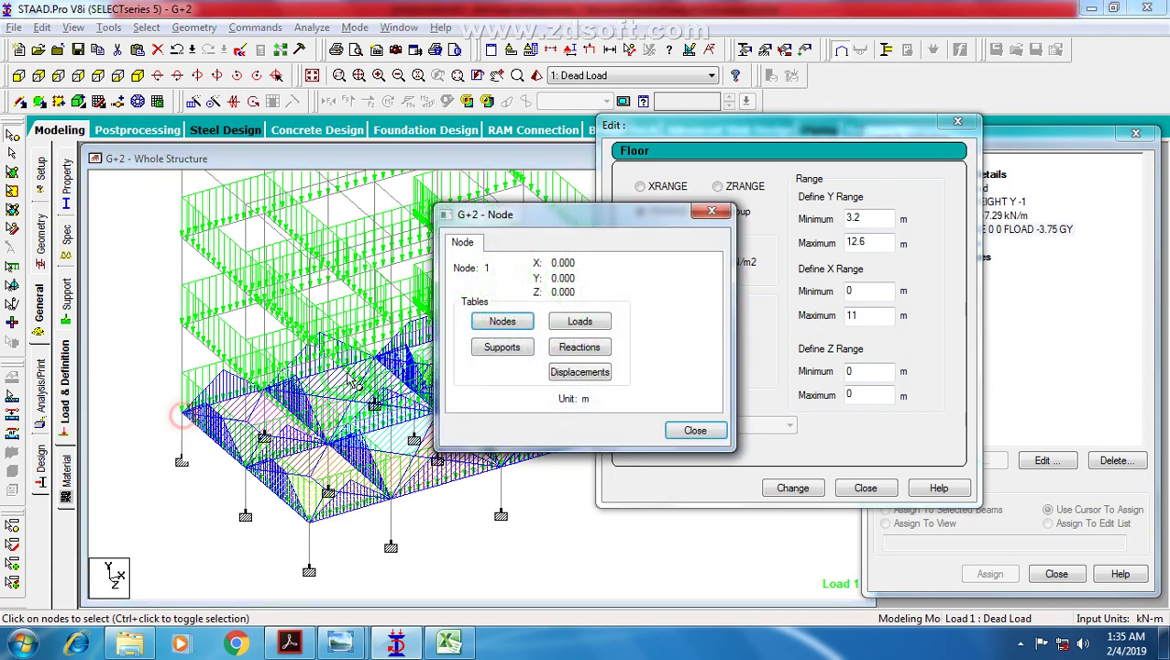
click(695, 430)
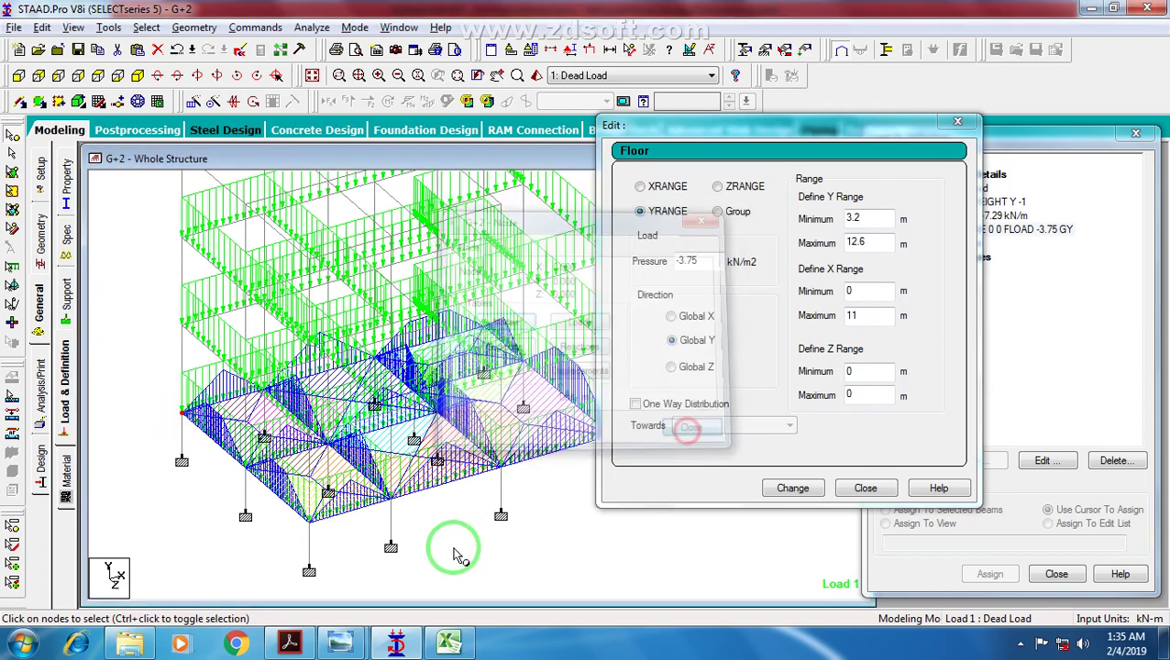
double_click(309, 521)
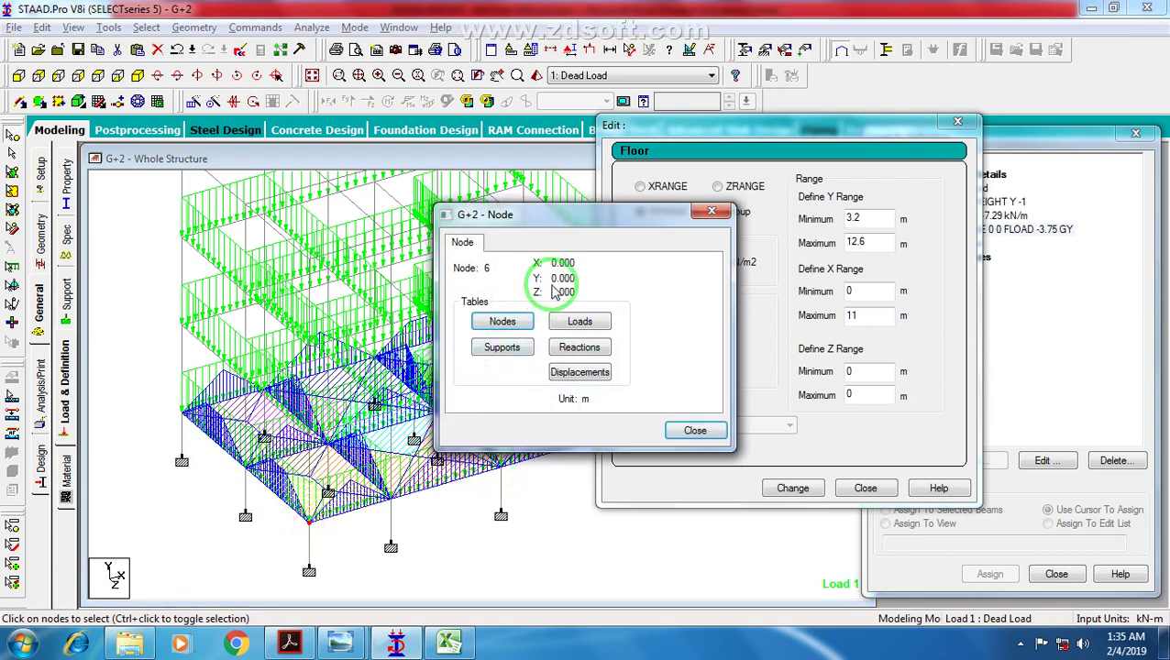
click(697, 431)
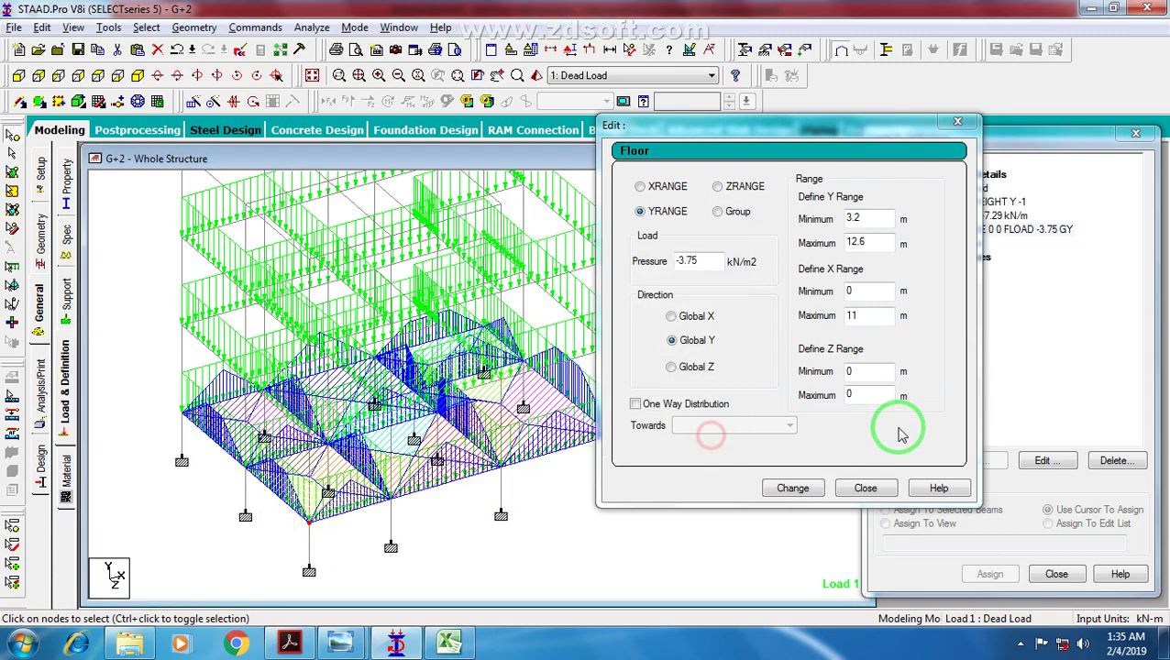
double_click(857, 392)
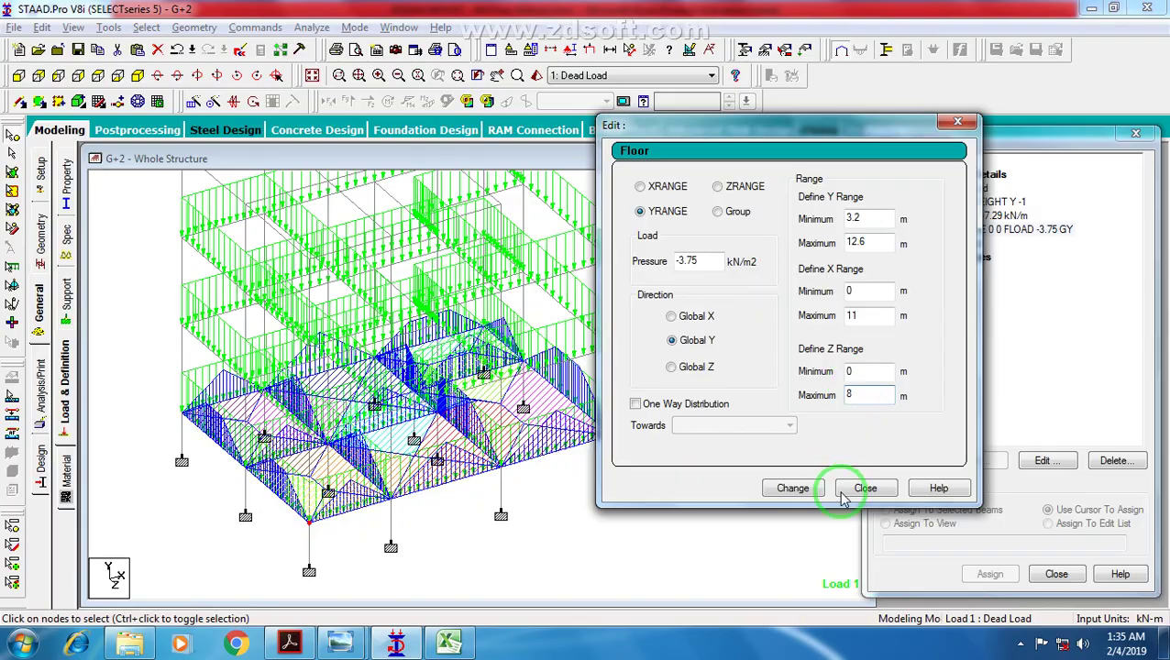
click(794, 488)
click(866, 488)
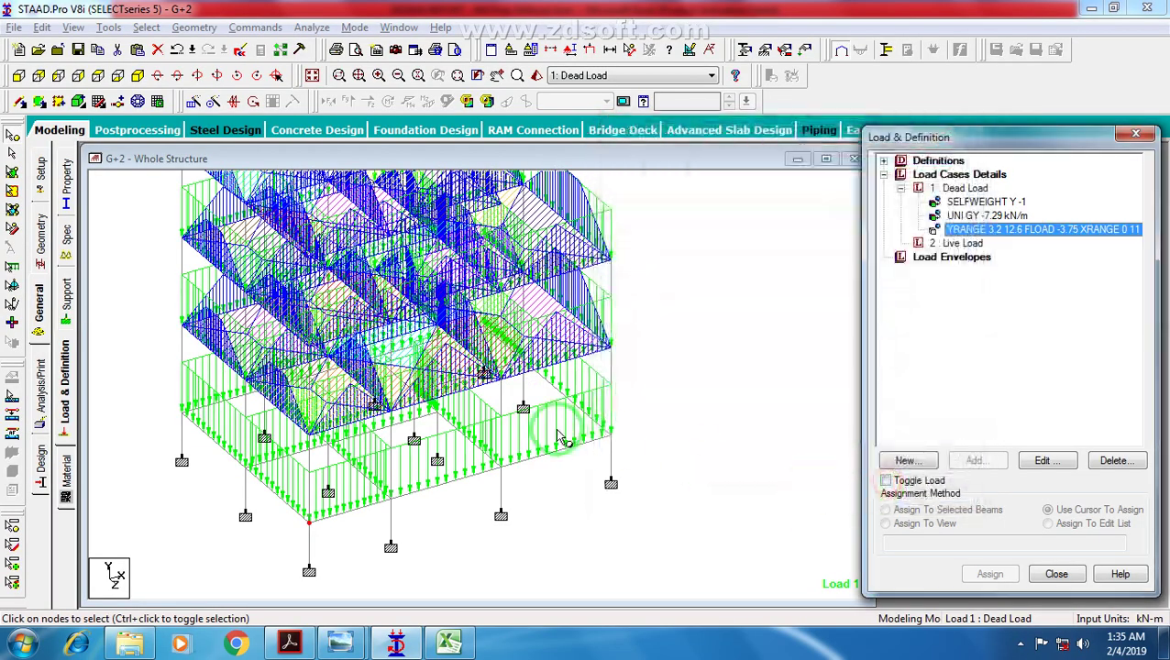
Step: Examine how the edited -3.75 kN/m2 dead floor load is distributed over the upper floors and stair tower
mouse_move(550, 427)
mouse_down()
mouse_move(587, 527)
mouse_move(574, 487)
mouse_move(495, 454)
mouse_move(376, 445)
mouse_move(197, 404)
mouse_up()
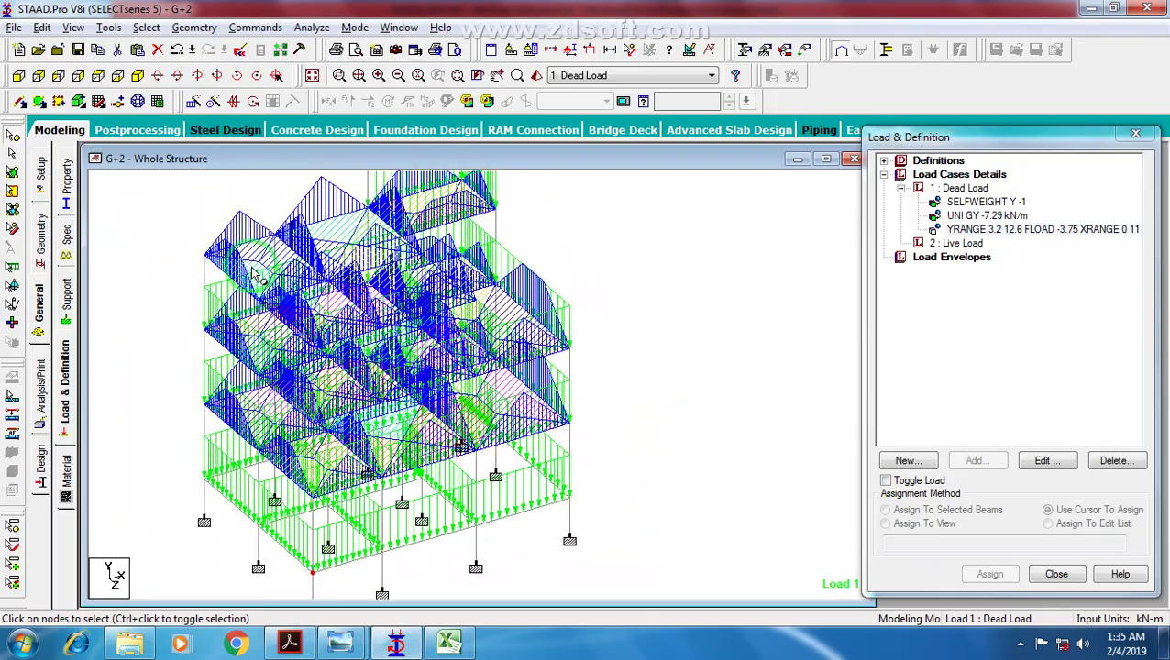
drag(243, 275, 438, 287)
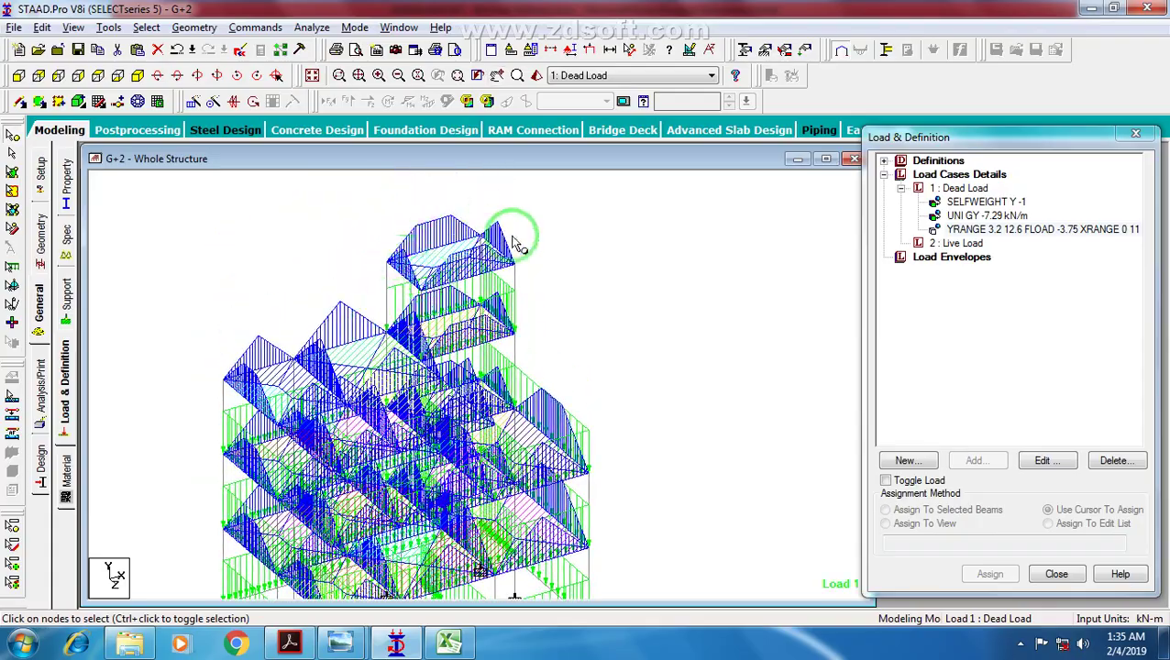
drag(433, 352, 779, 366)
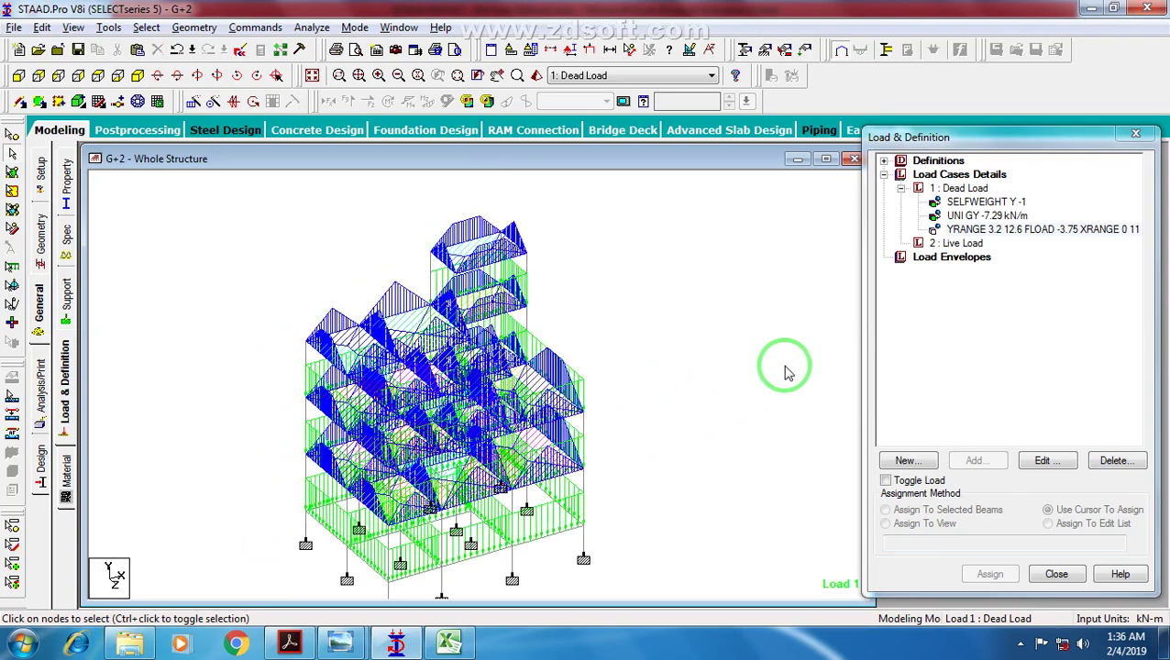
click(999, 230)
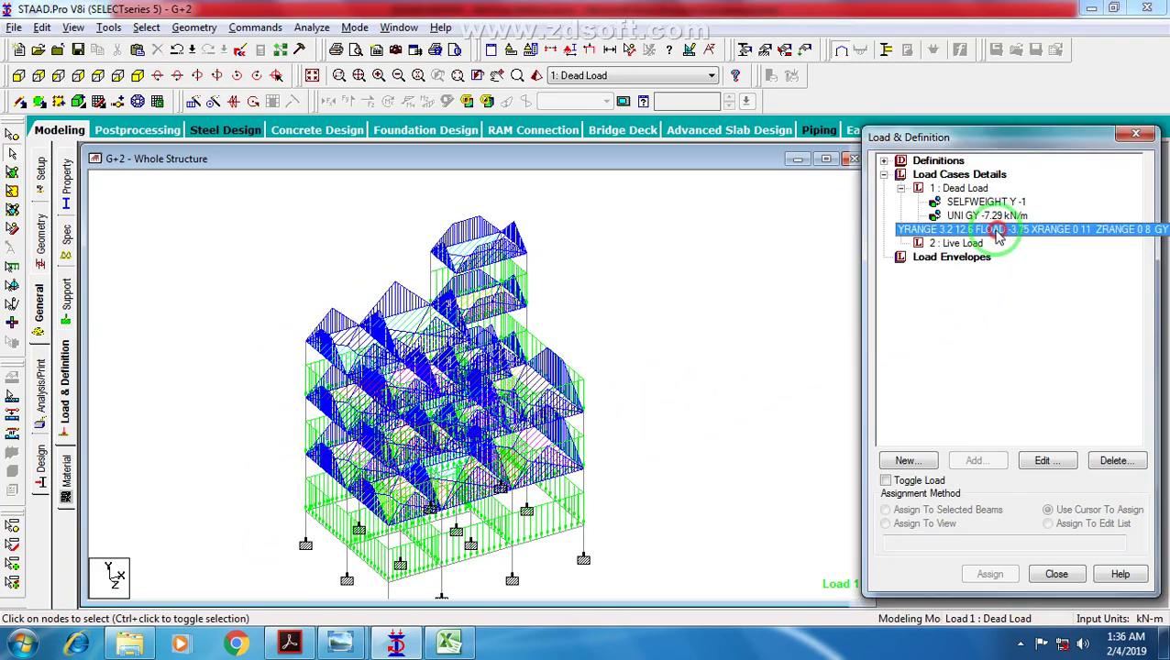
Step: Collapse the Dead Load case and make load case 2, Live Load, active with the whole frame in view
click(901, 188)
click(944, 202)
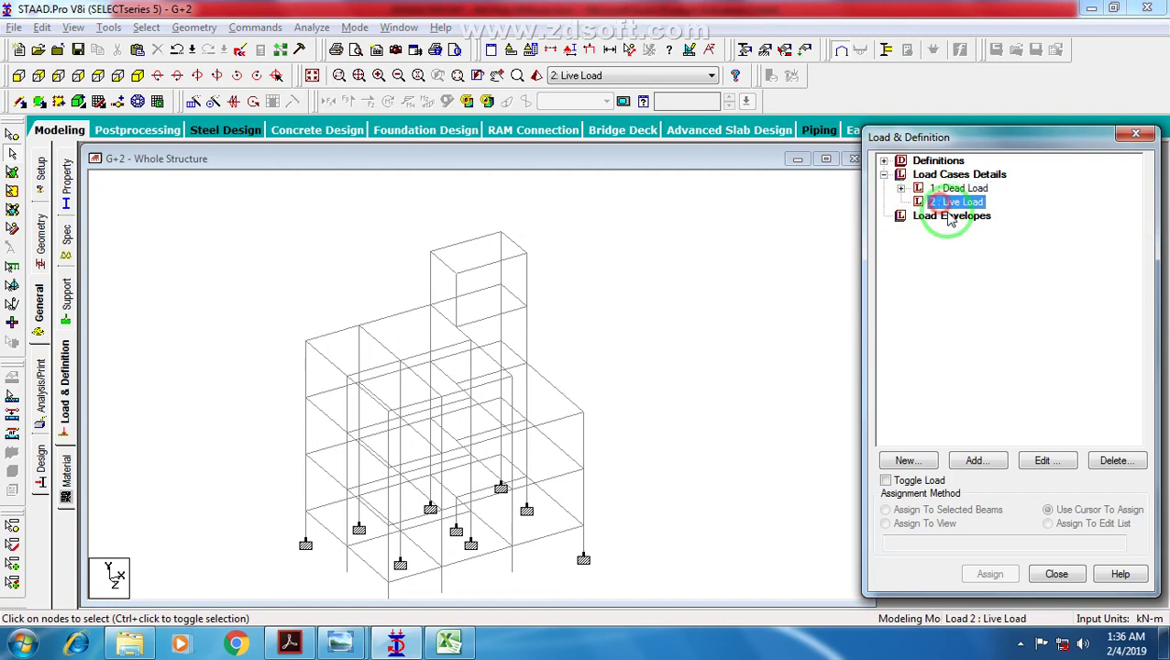
click(666, 450)
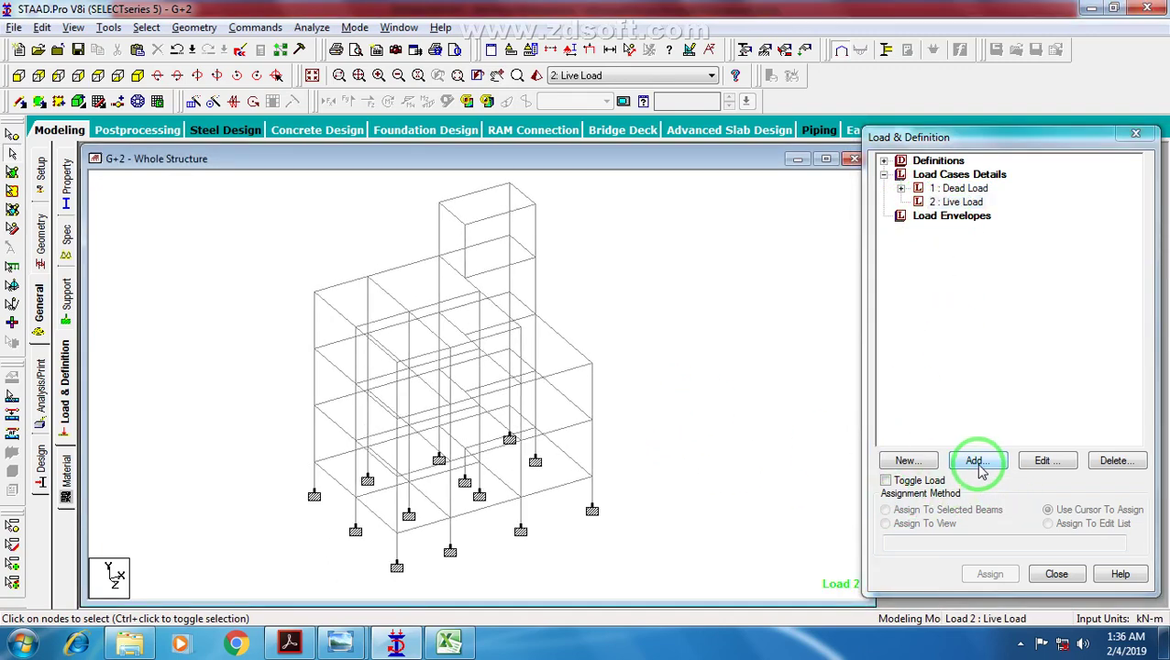
click(954, 202)
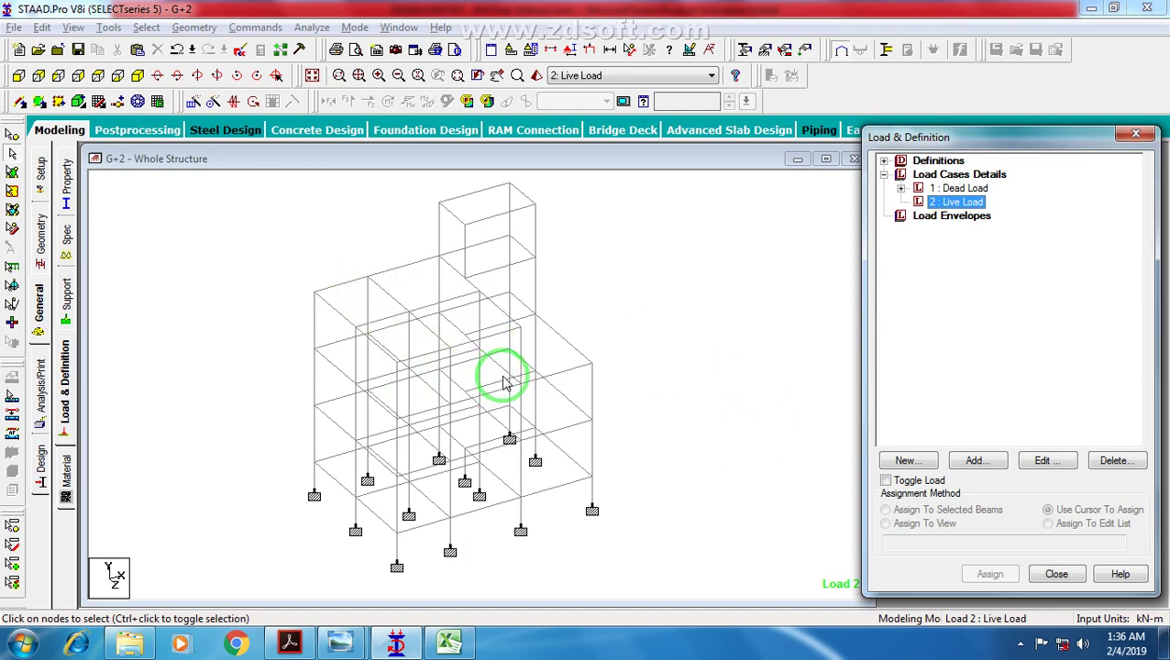
middle_drag(500, 376, 517, 424)
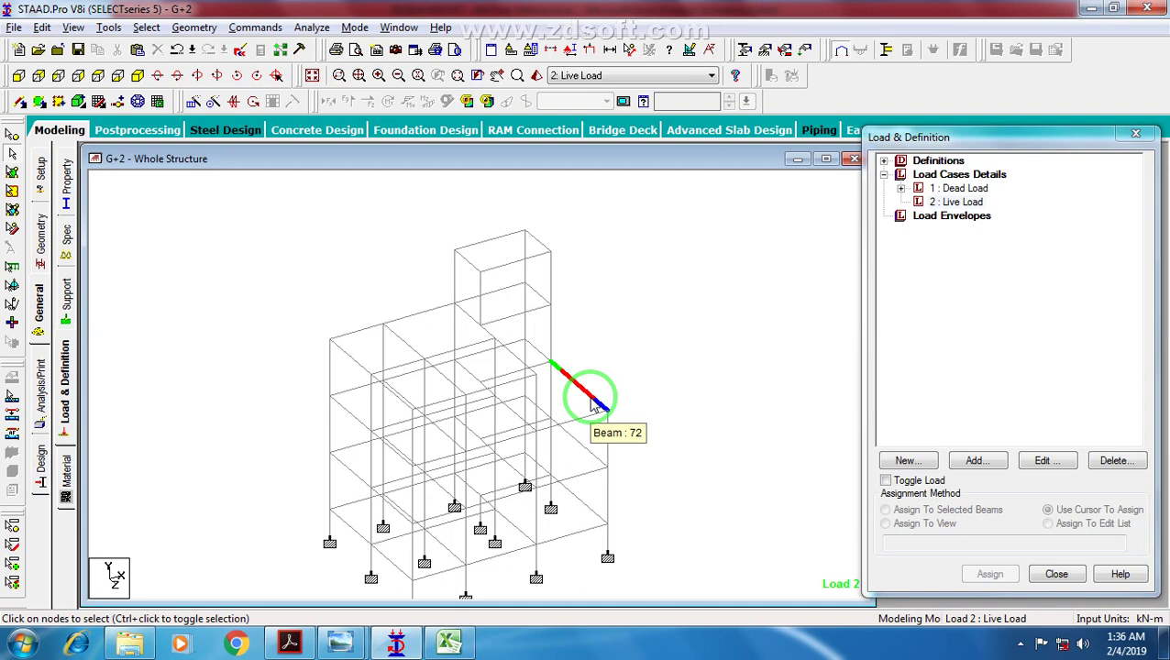
middle_drag(562, 396, 538, 373)
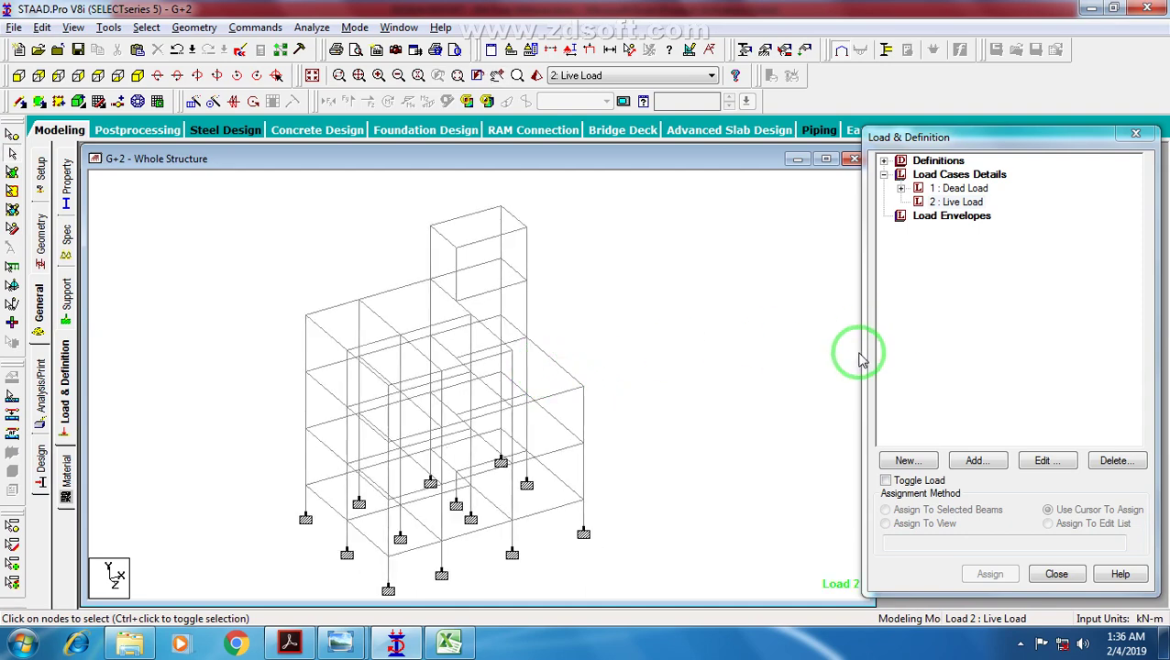
click(959, 202)
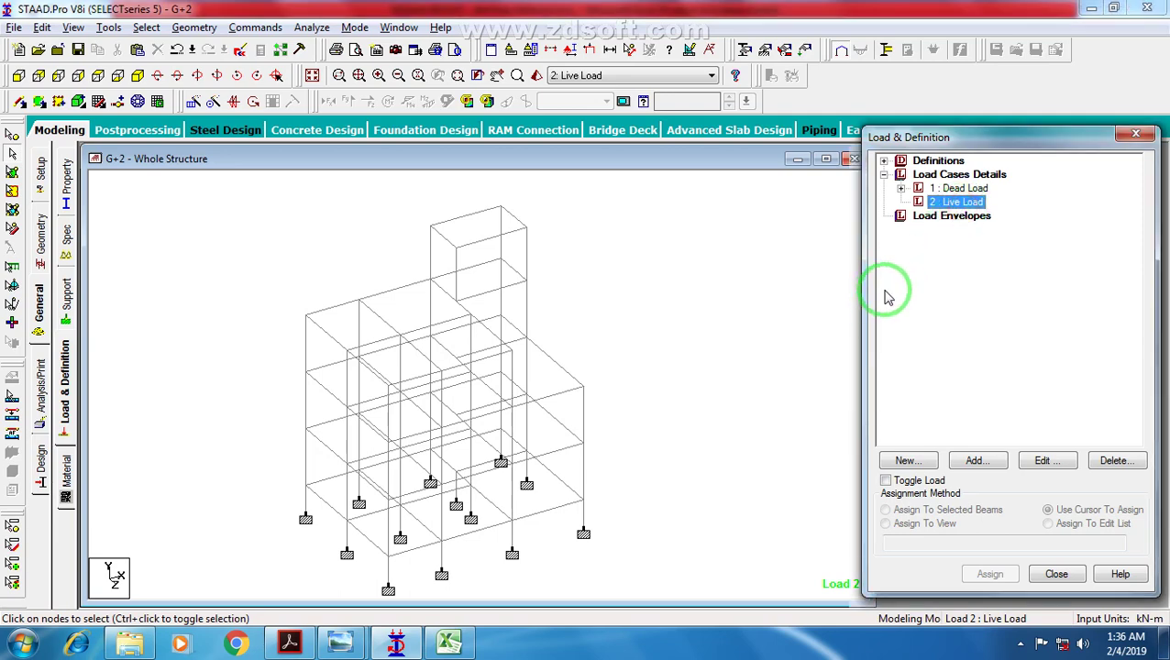
middle_drag(709, 314, 741, 337)
scroll(730, 301, down, 2)
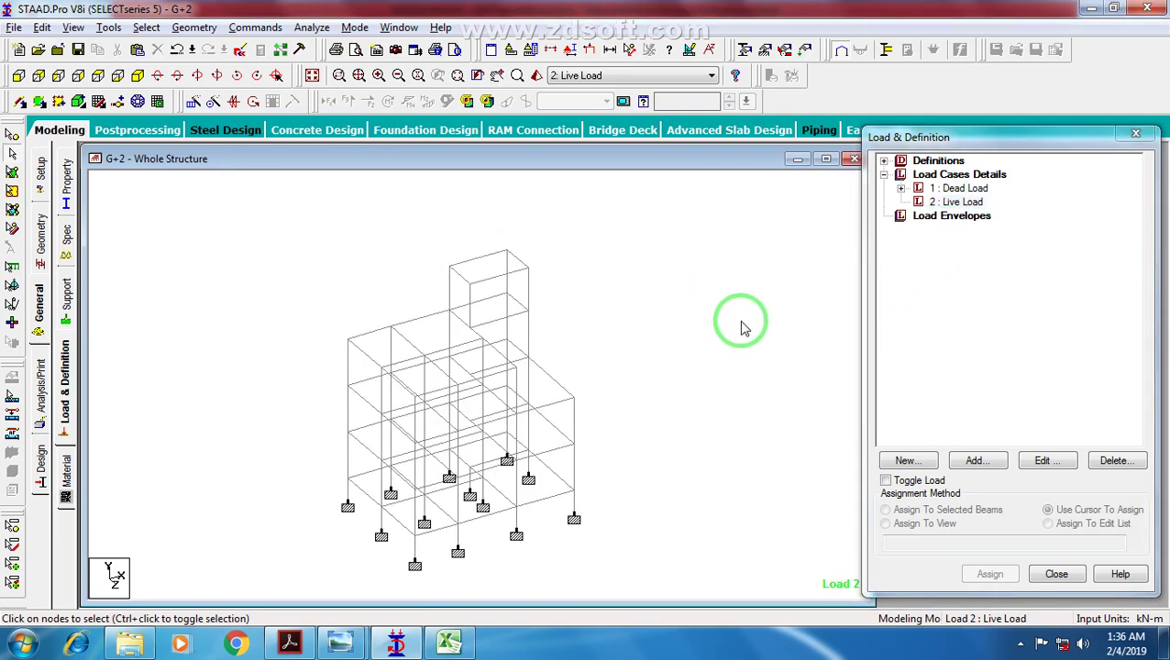
Step: Start a YRANGE floor load for the Live Load case with pressure -3 kN/m2, Global Y direction, and Y range 3.2 to 12.6 m
click(963, 202)
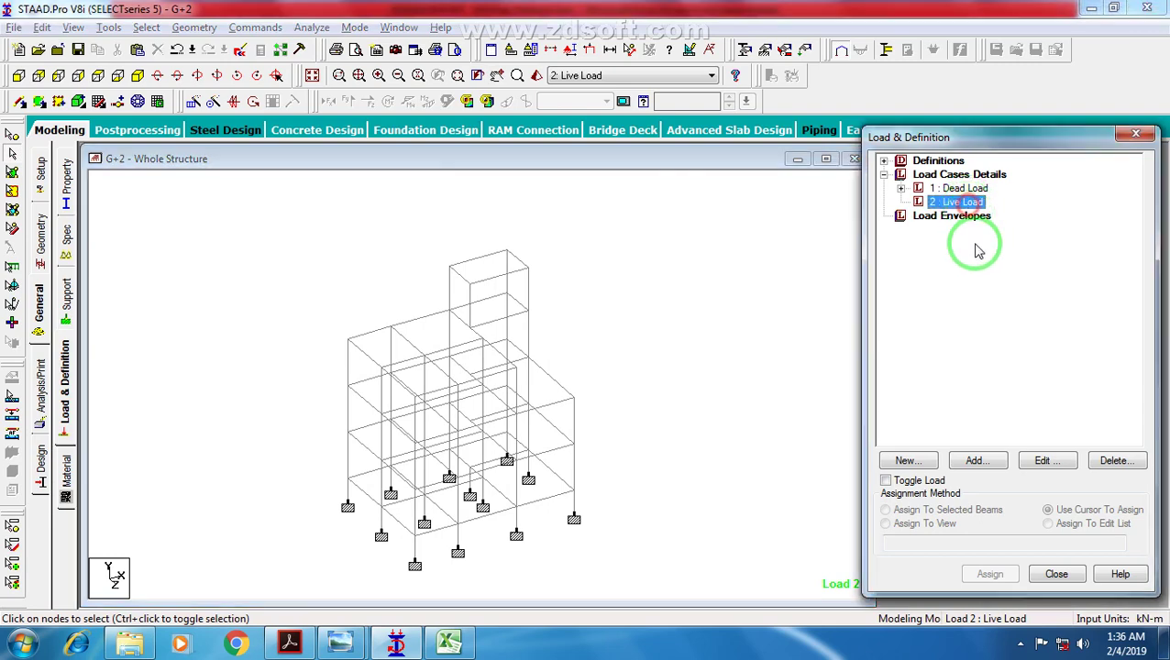
click(979, 462)
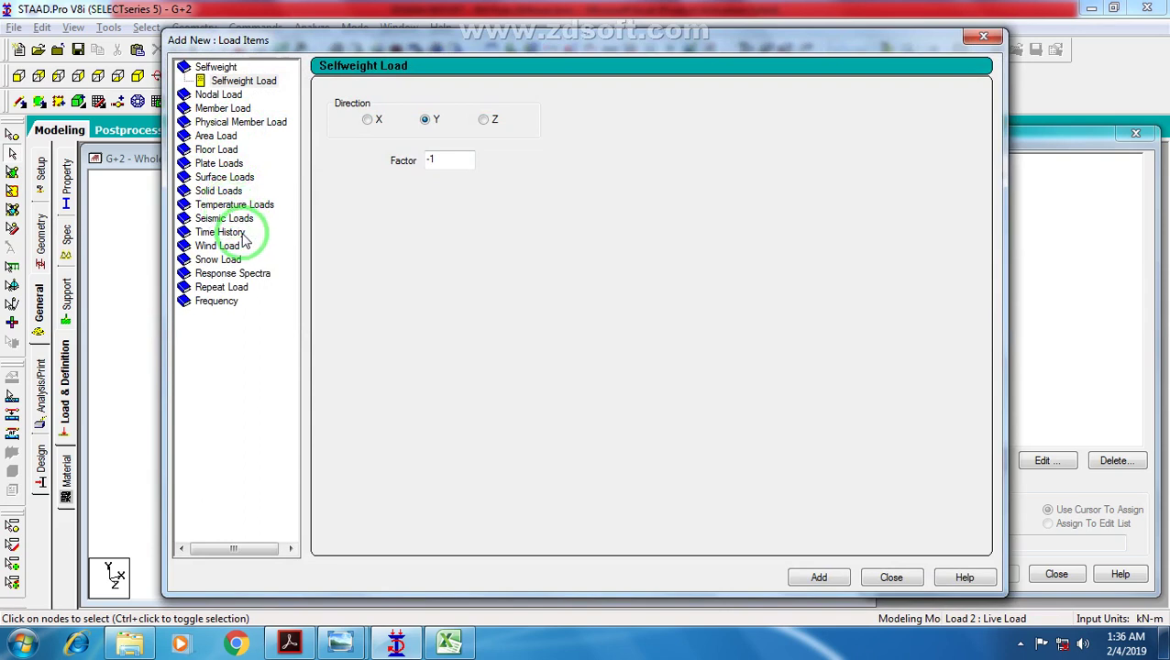
click(220, 150)
click(385, 174)
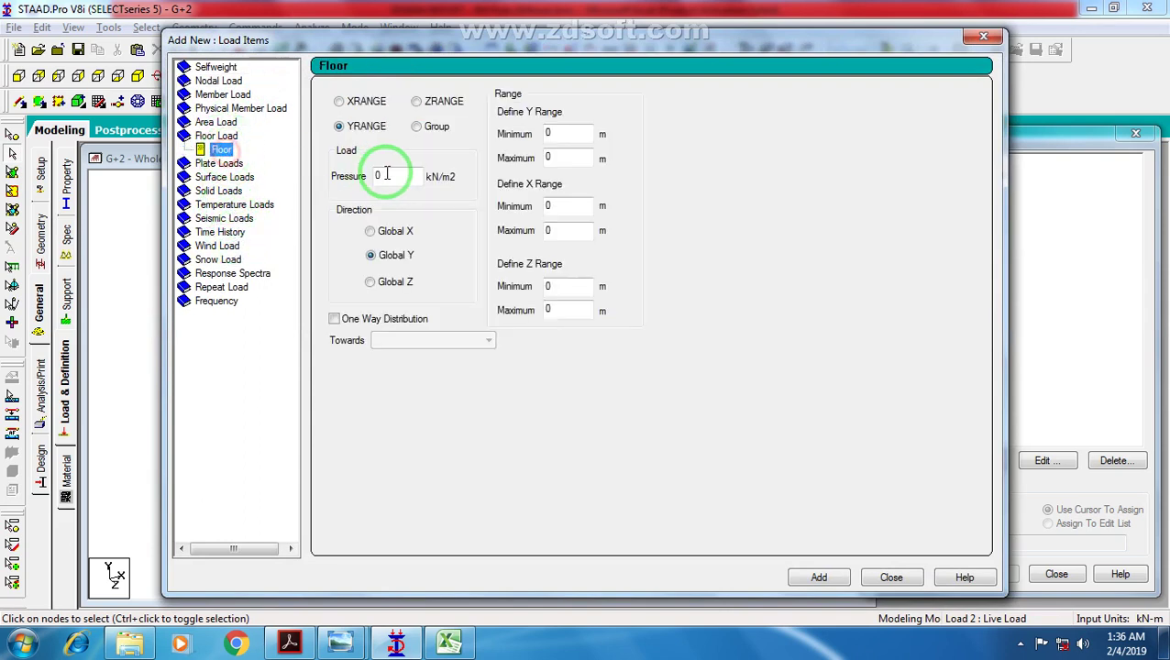
double_click(399, 175)
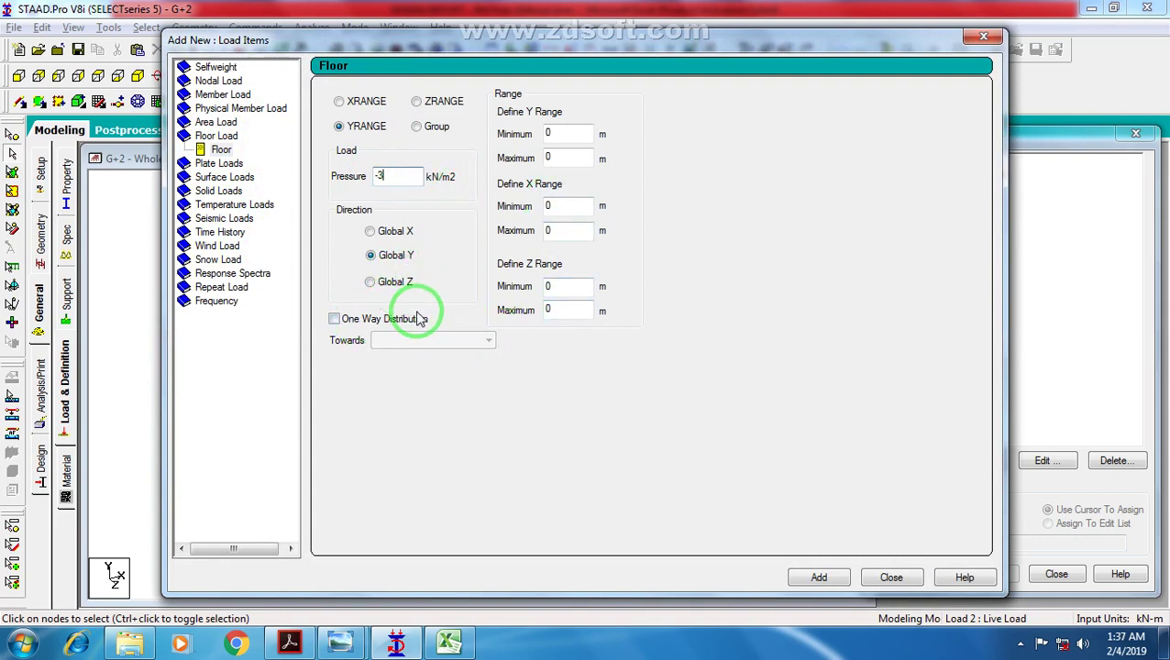
double_click(568, 135)
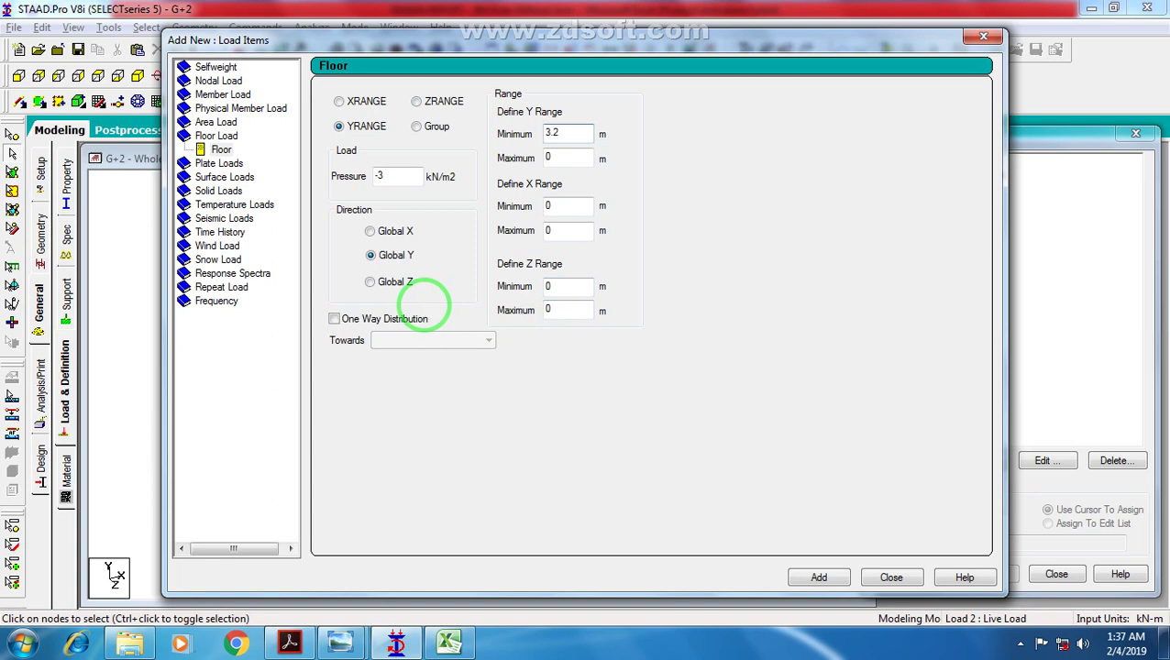
text(12.6)
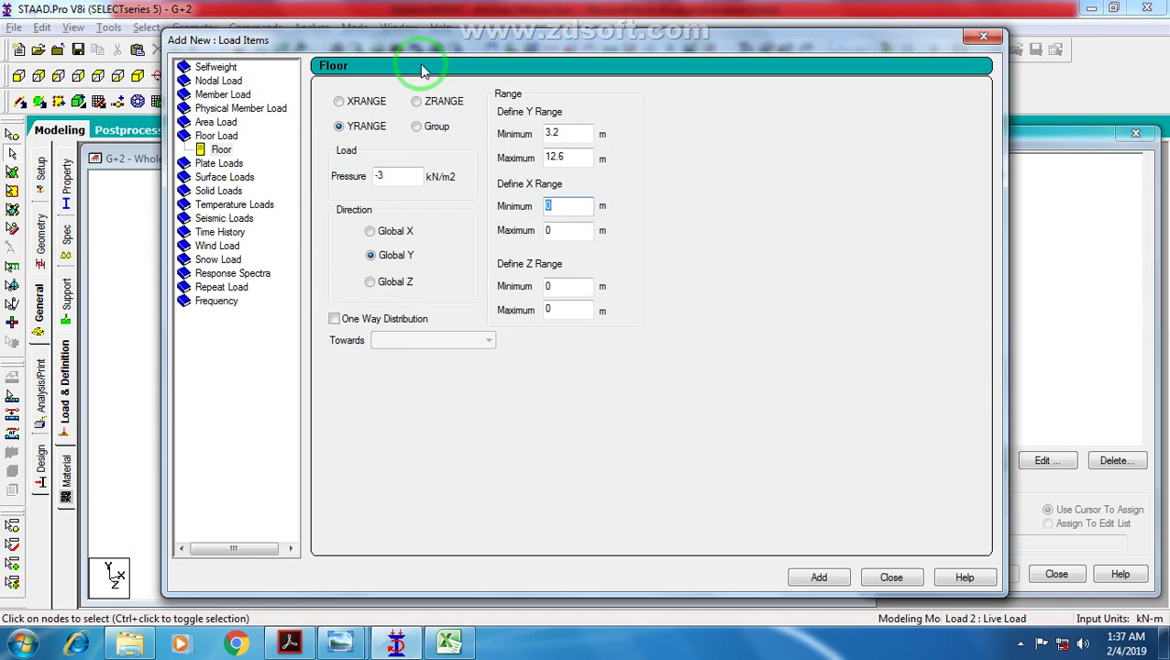
Step: Set the live floor load's X range maximum to 11 m and Z range maximum to 8 m, and add it to the load case
drag(427, 38, 736, 39)
middle_drag(280, 316, 161, 285)
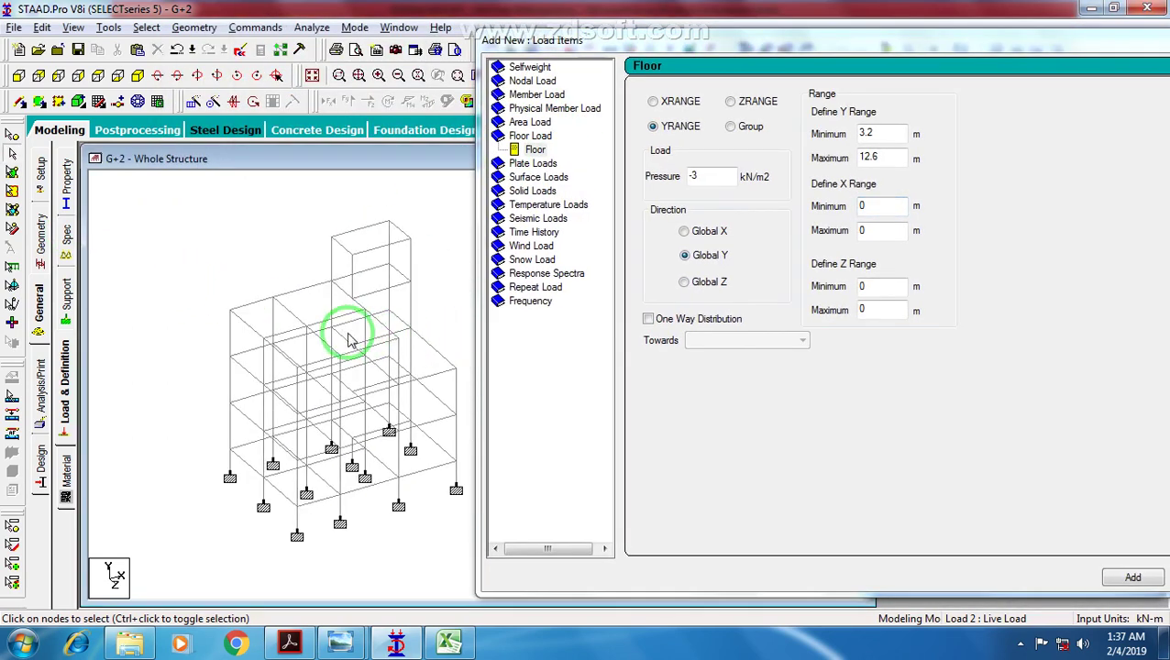
scroll(347, 341, up, 2)
middle_drag(350, 365, 341, 299)
scroll(342, 299, up, 1)
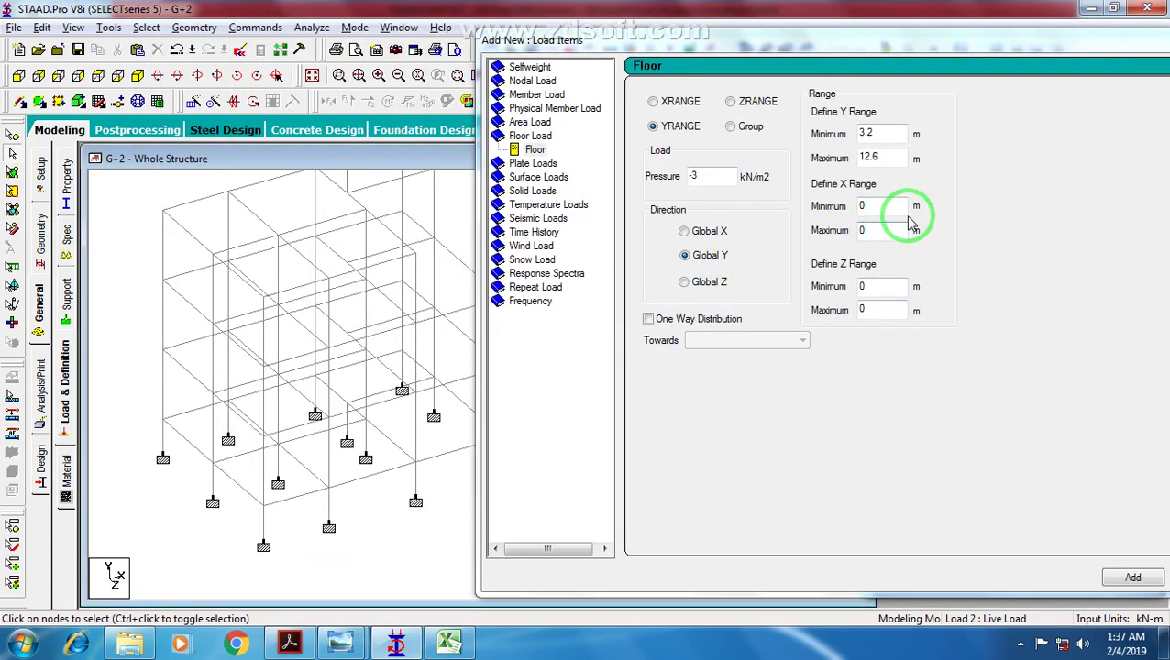
click(878, 231)
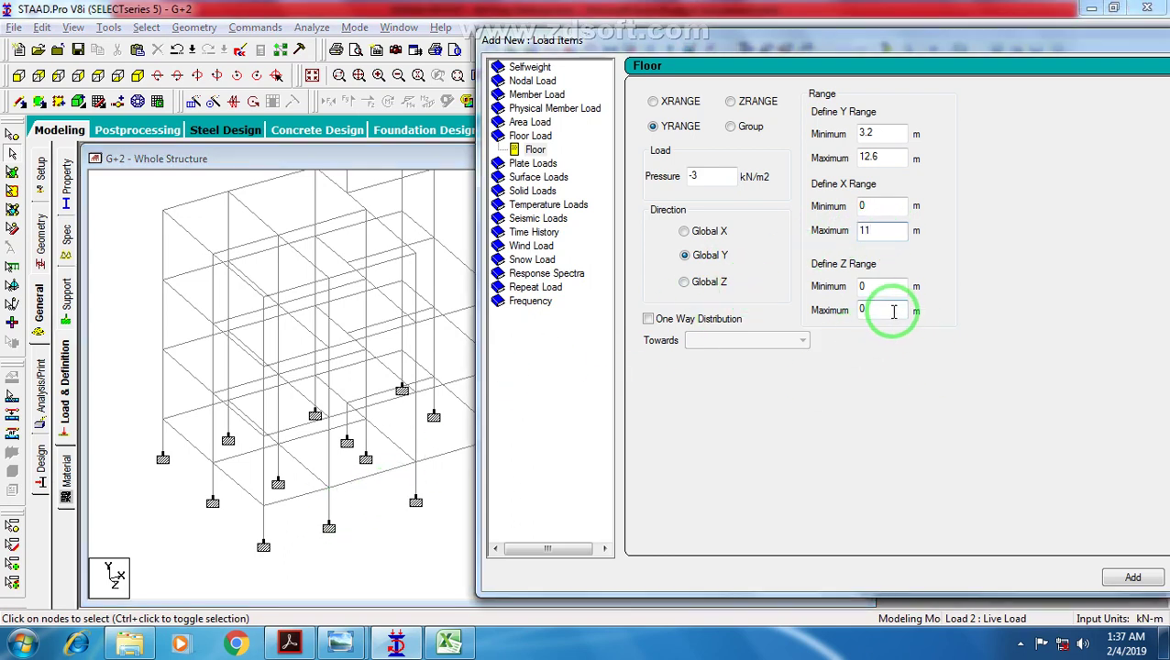
text(8)
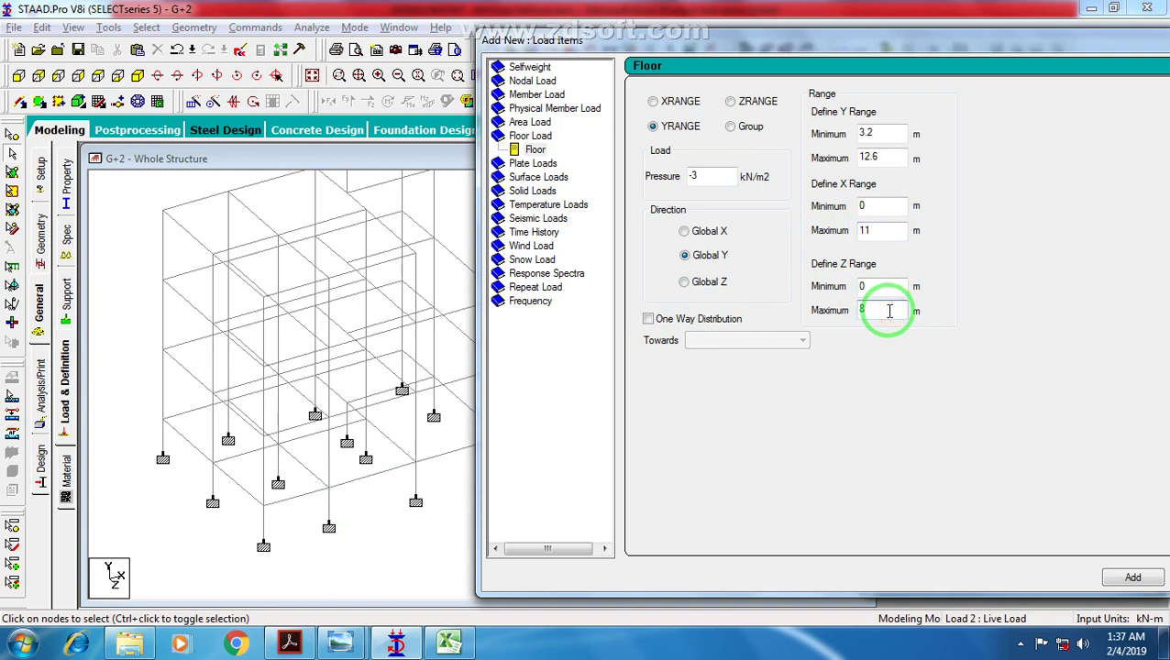
drag(873, 49, 591, 37)
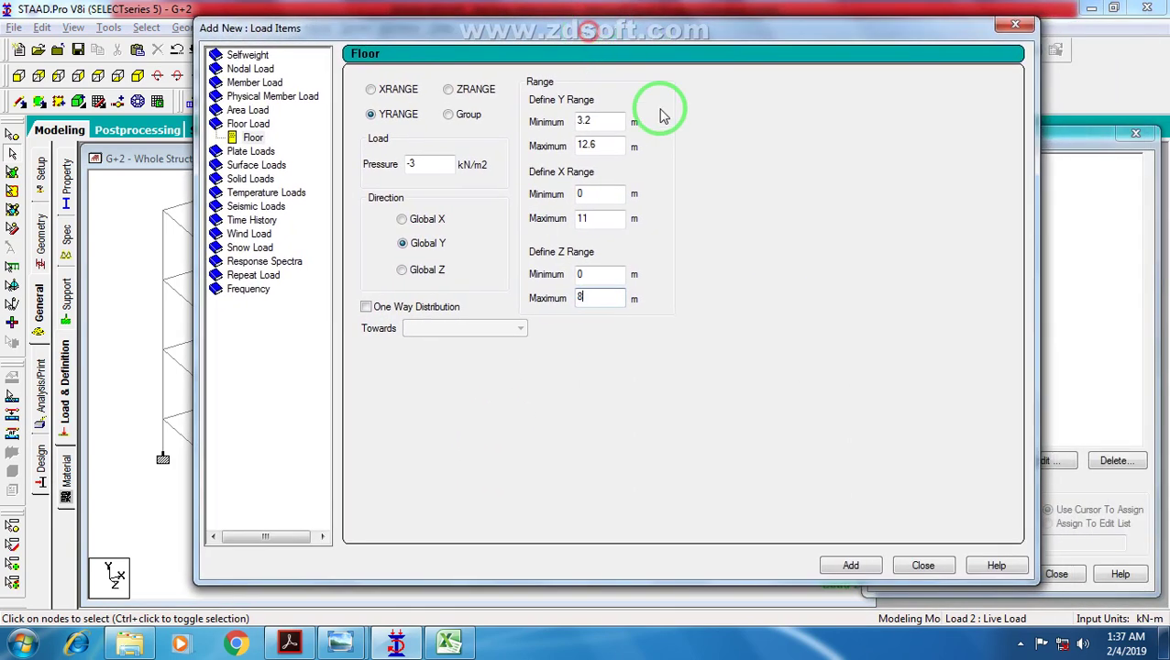
click(920, 569)
click(920, 567)
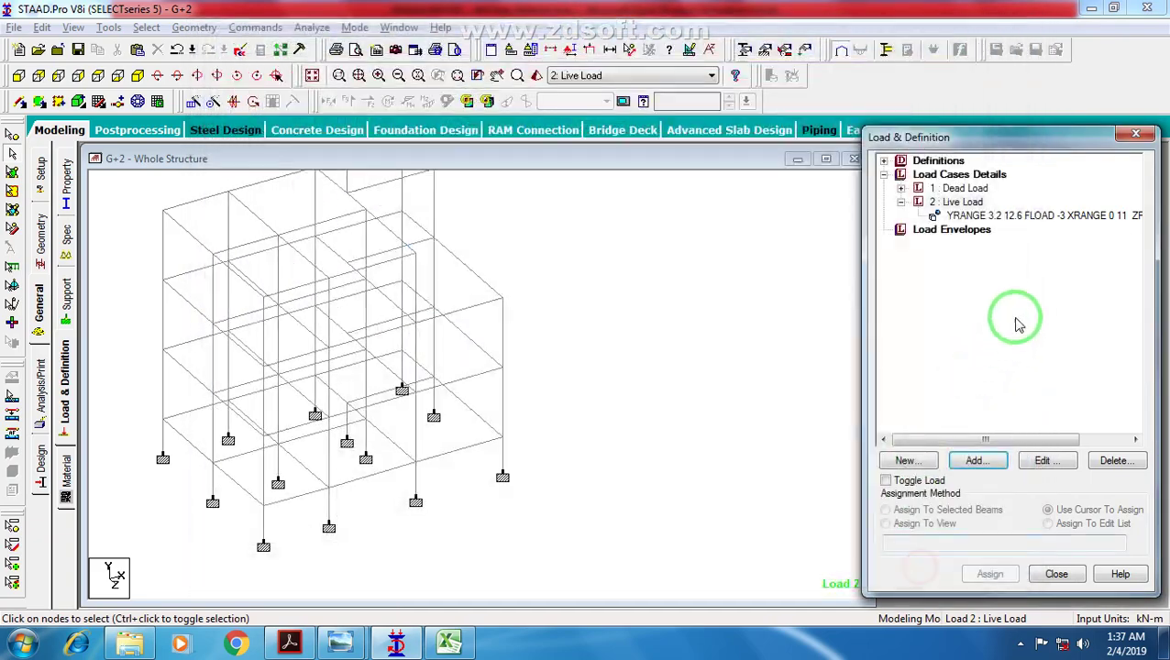
Step: Highlight the new -3 kN/m2 live floor load and examine its distribution over the structure
click(978, 215)
middle_drag(505, 372, 618, 412)
scroll(609, 431, up, 1)
scroll(650, 458, down, 1)
scroll(618, 413, up, 1)
scroll(633, 413, down, 1)
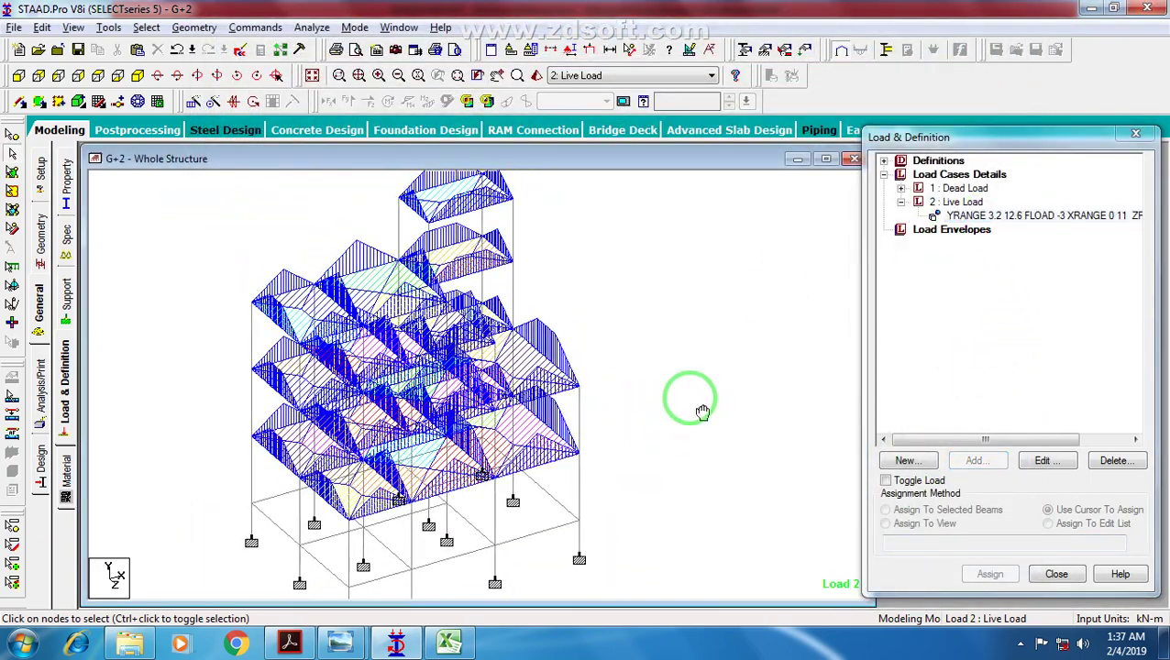
Step: Examine the lowest grid of beams near the supports and the live floor load on the storeys above it
middle_drag(688, 397, 665, 359)
scroll(807, 362, down, 1)
scroll(718, 357, up, 1)
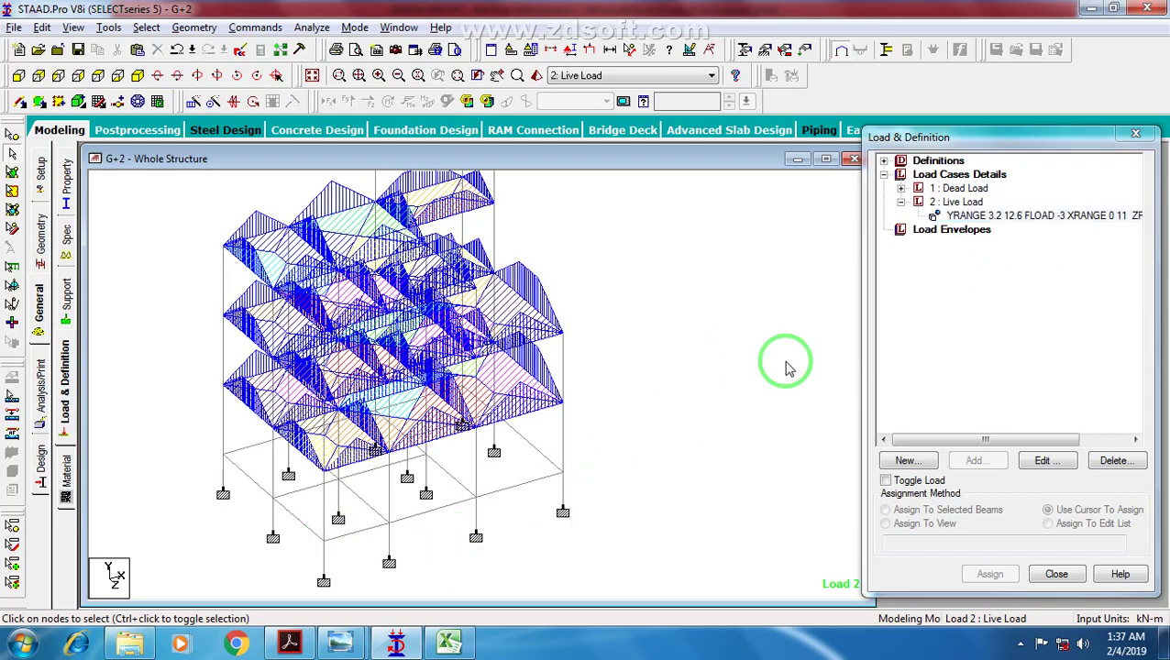
click(292, 514)
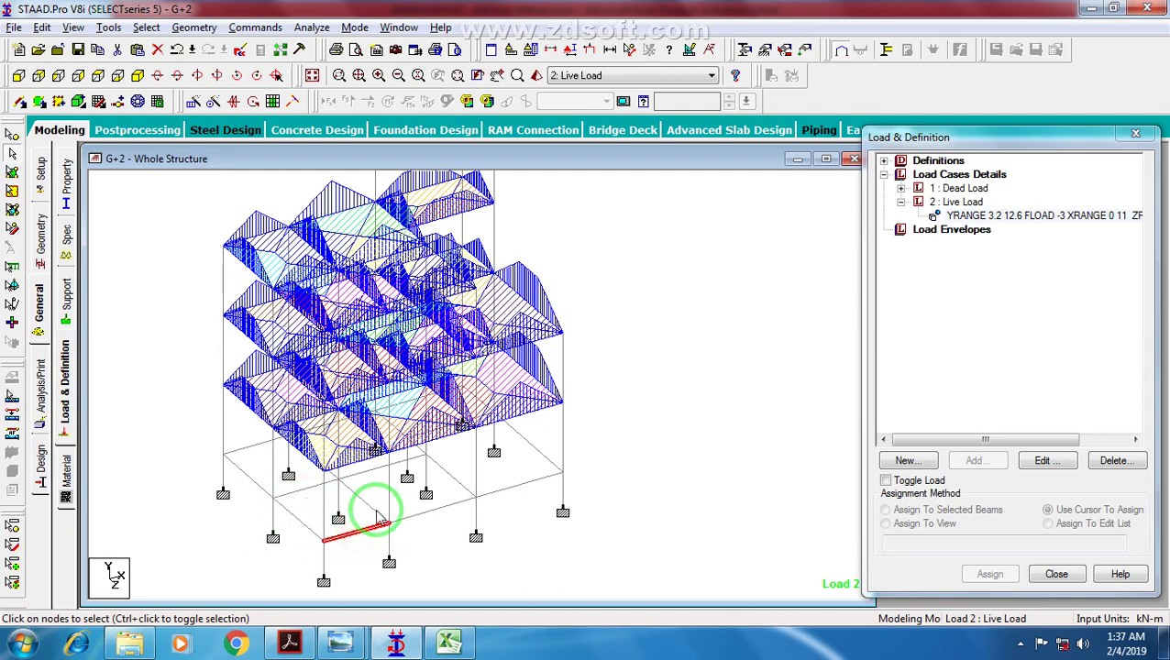
scroll(364, 541, up, 1)
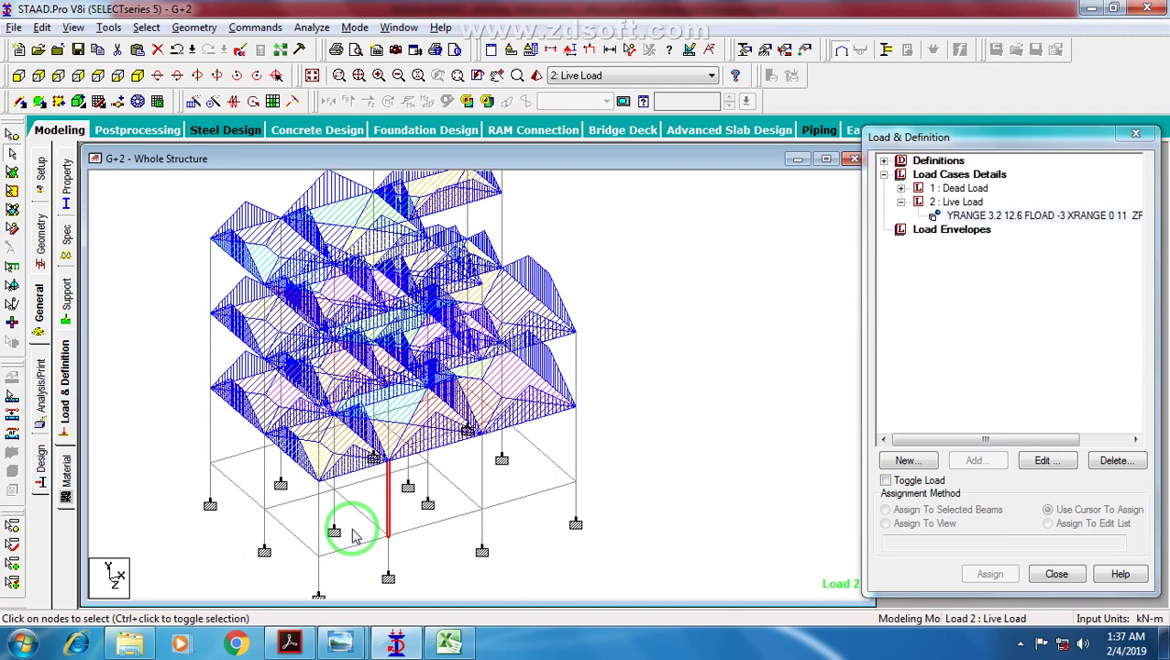
scroll(356, 541, up, 1)
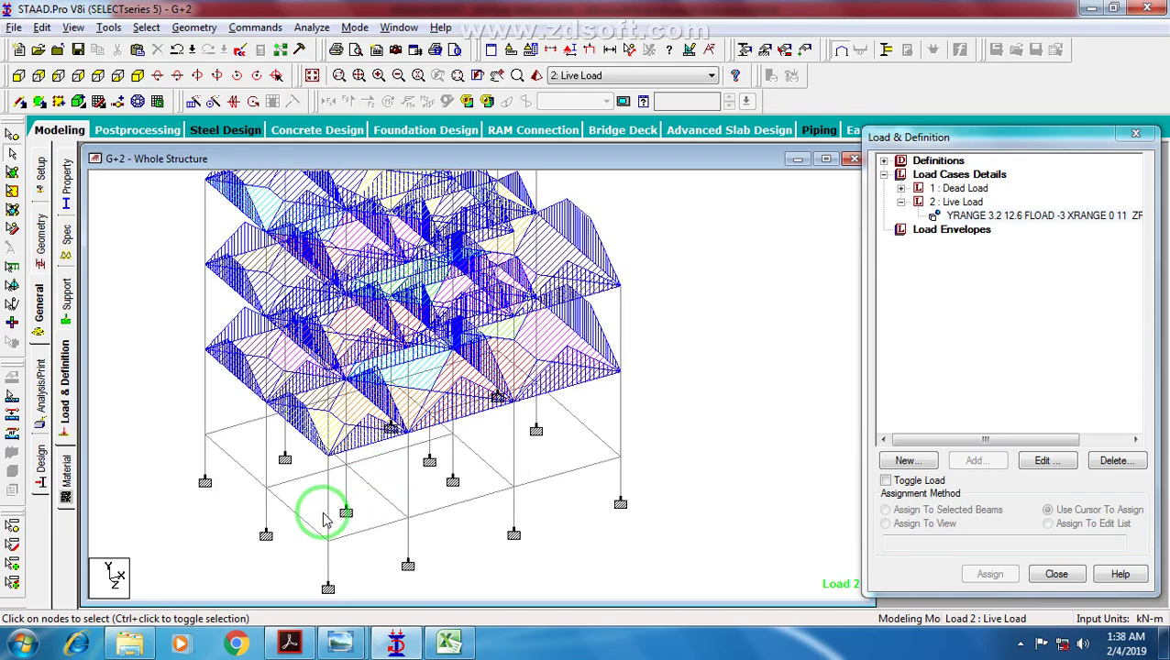
scroll(353, 474, up, 1)
middle_drag(337, 503, 357, 434)
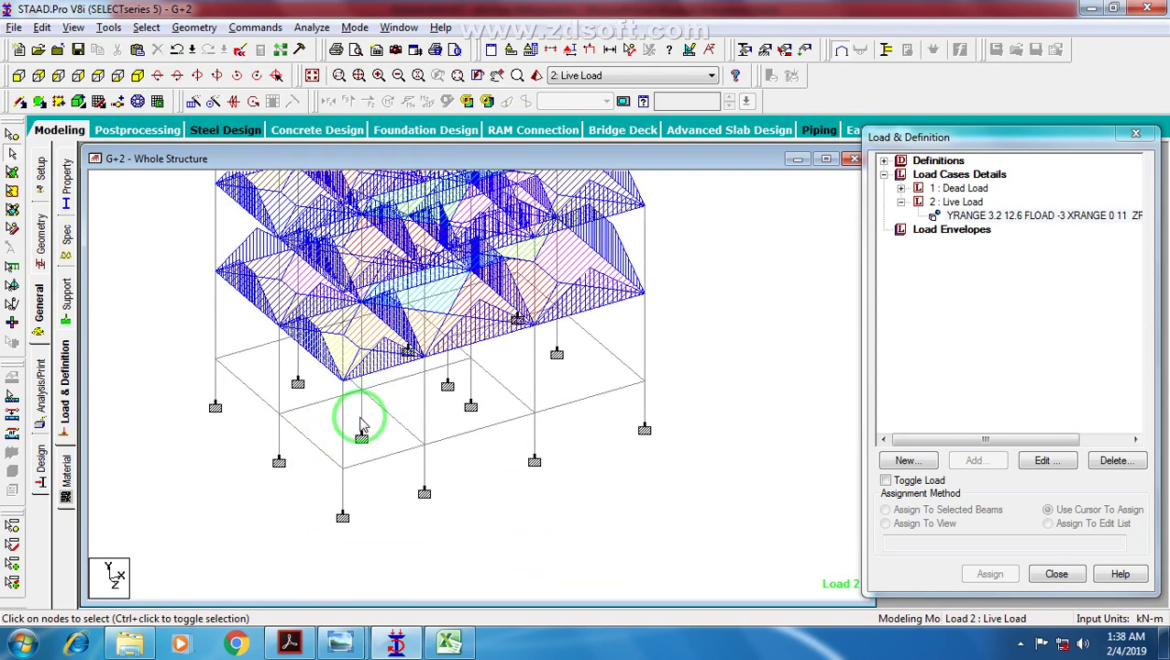
scroll(376, 453, up, 3)
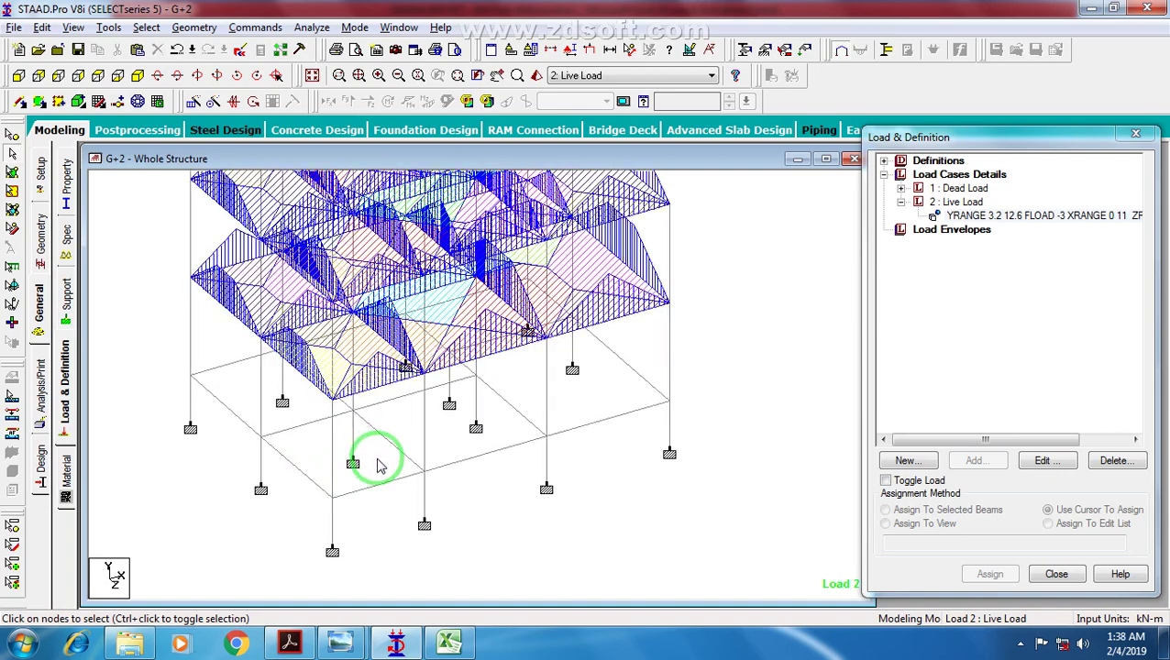
middle_drag(389, 484, 389, 477)
scroll(390, 476, down, 2)
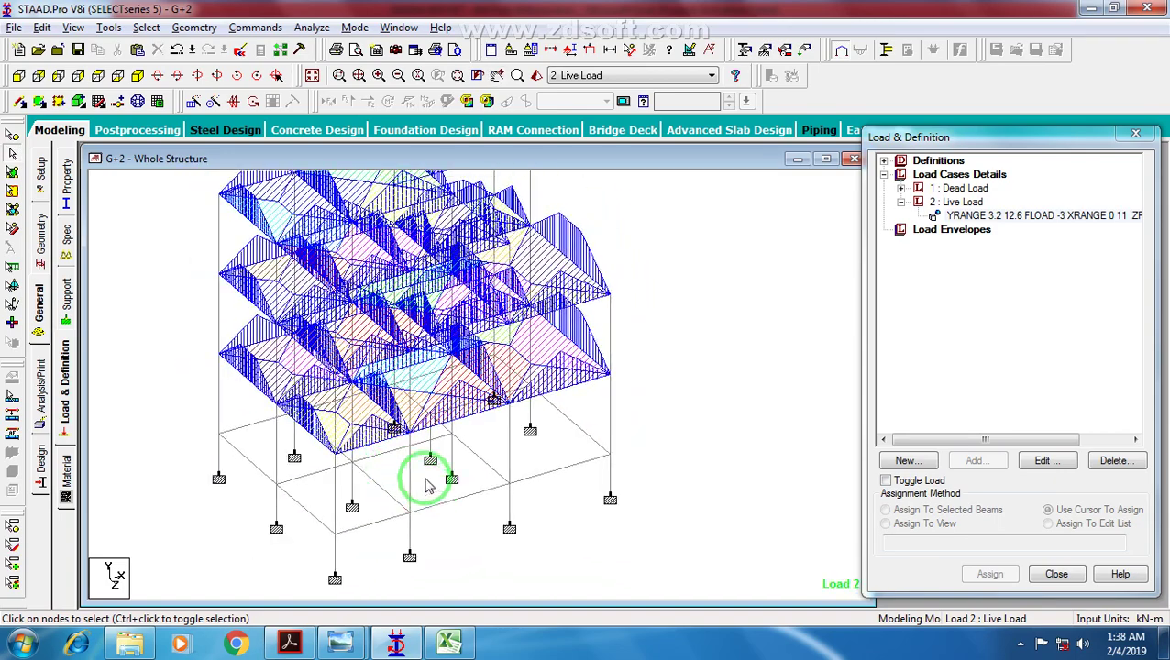
mouse_move(363, 528)
middle_down()
mouse_move(362, 471)
mouse_move(362, 527)
mouse_move(368, 514)
middle_up()
mouse_move(379, 464)
middle_down()
mouse_move(382, 445)
mouse_move(386, 483)
middle_up()
scroll(318, 460, up, 1)
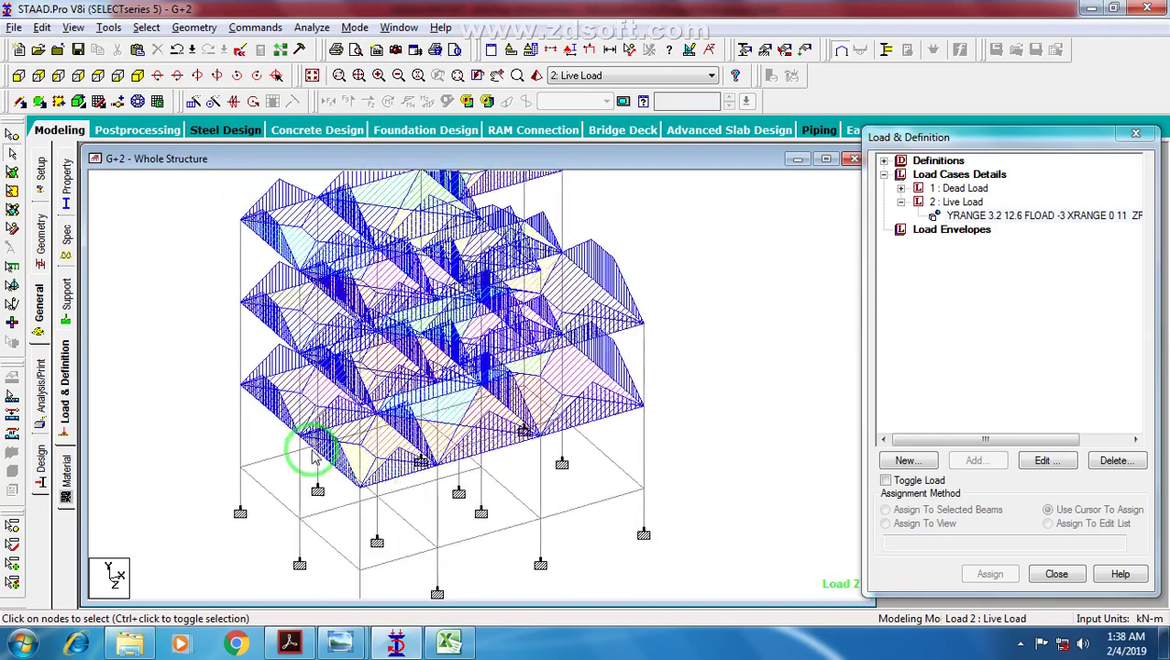
scroll(317, 457, down, 1)
middle_drag(305, 447, 298, 486)
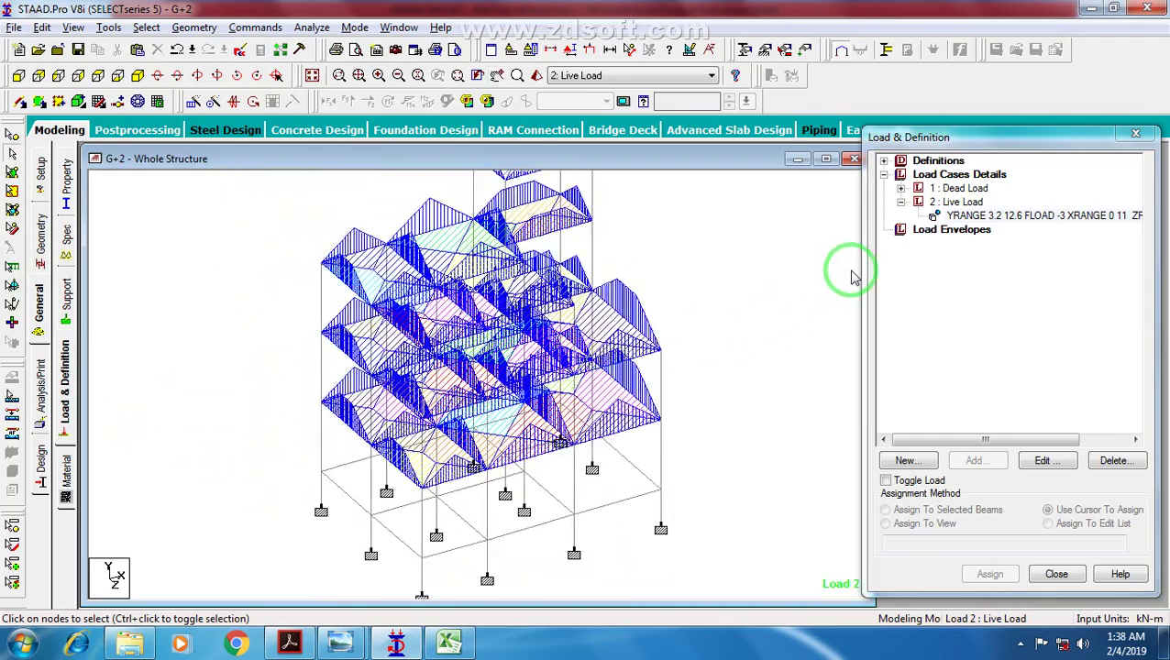
Step: Collapse the Live Load case and bring the bare frame back into view
click(900, 202)
middle_drag(761, 280, 617, 340)
scroll(604, 343, down, 2)
middle_drag(216, 450, 207, 421)
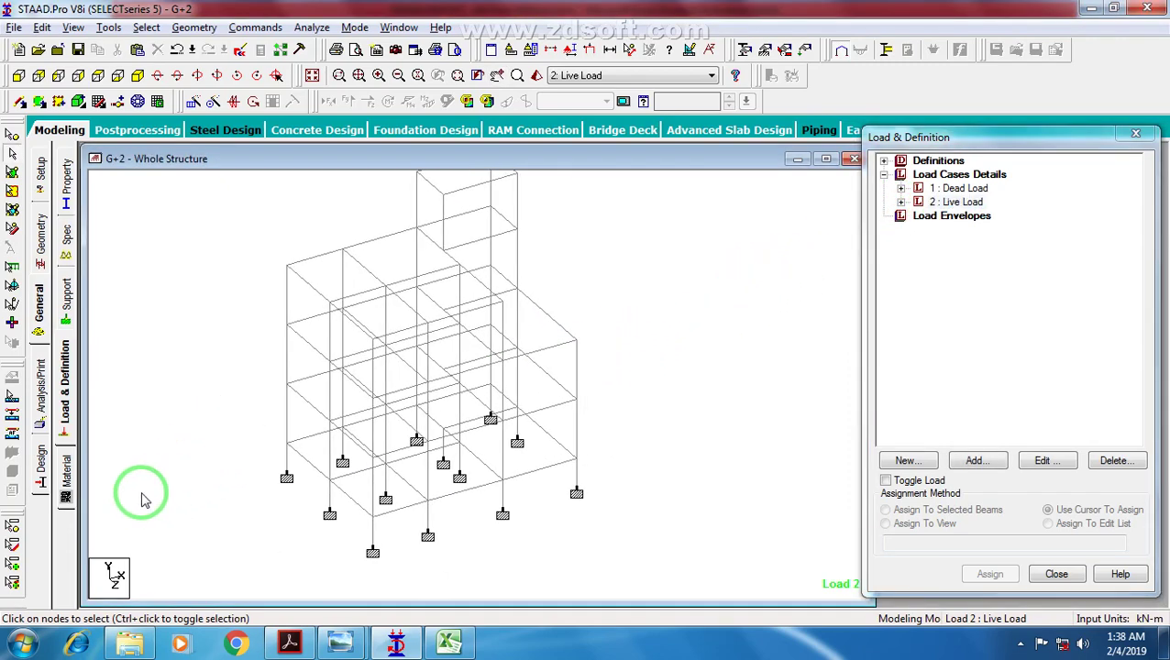
Step: Set the concrete design code for the whole structure to IS456 and open the definition of its design parameters
click(41, 482)
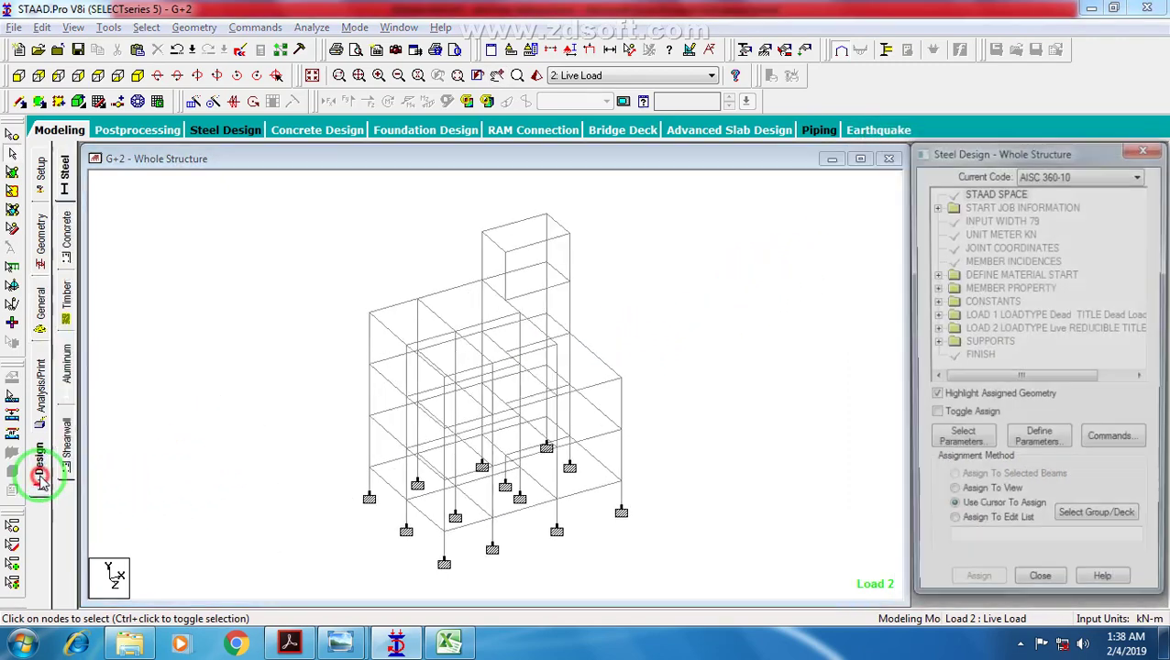
click(68, 237)
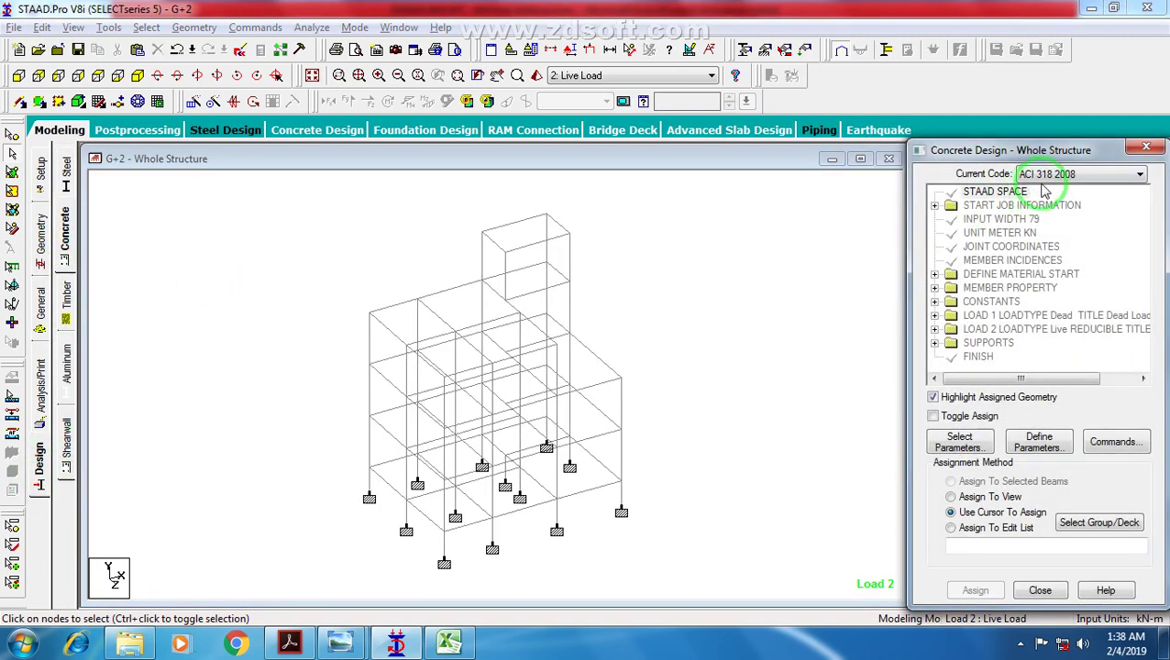
drag(1013, 158, 766, 143)
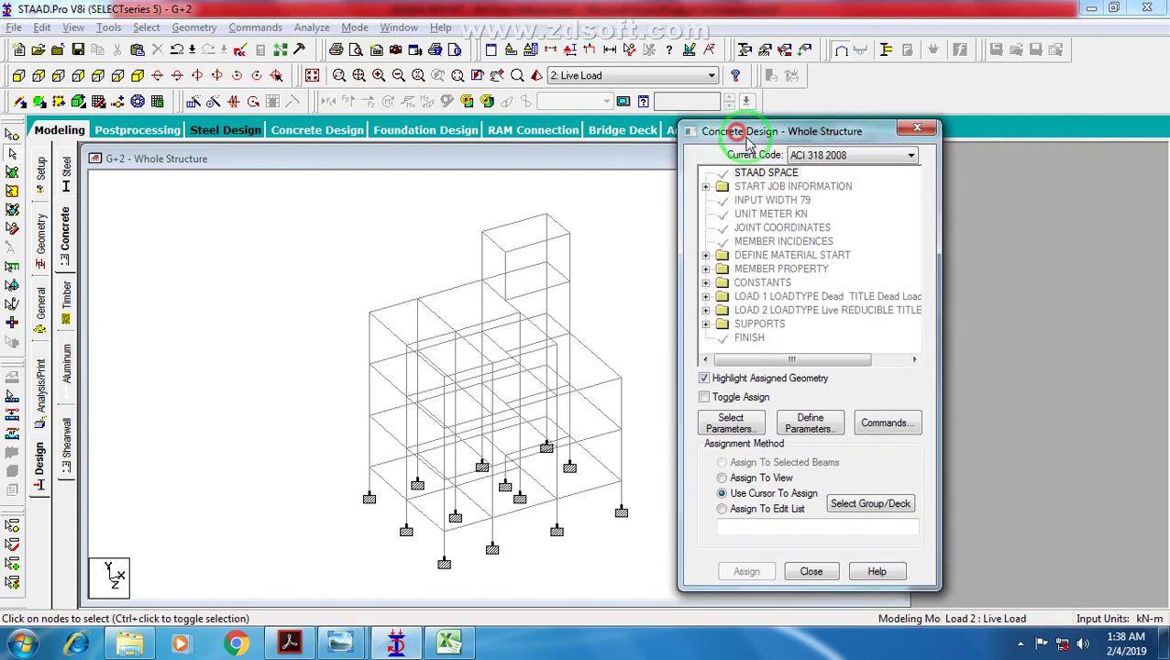
click(842, 157)
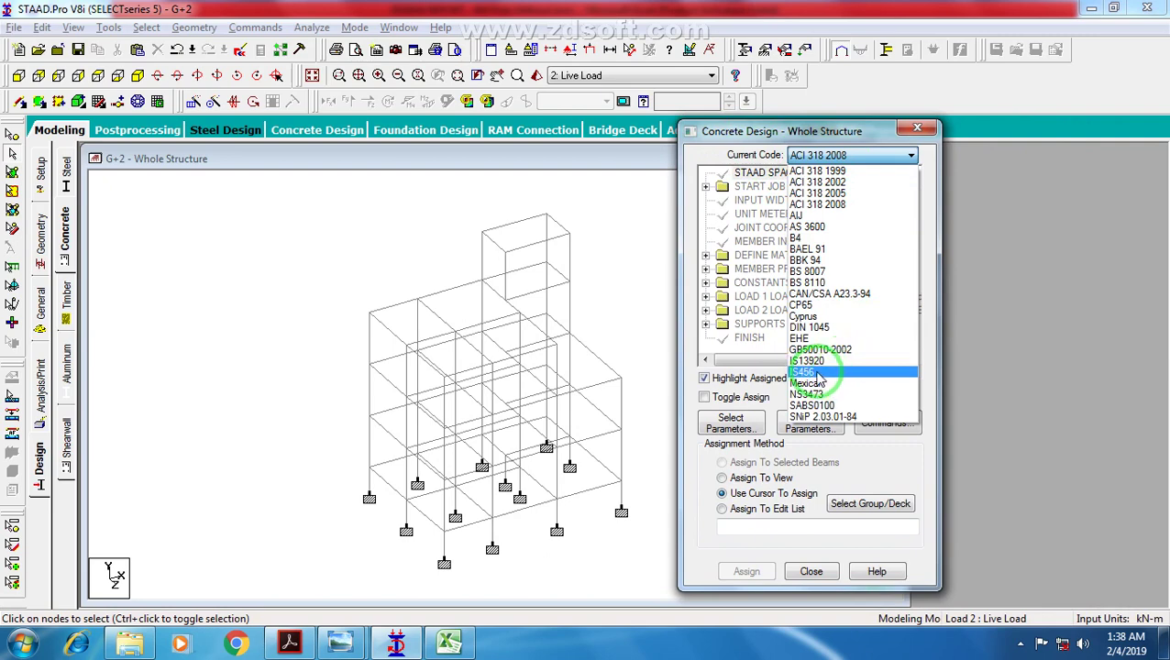
click(814, 376)
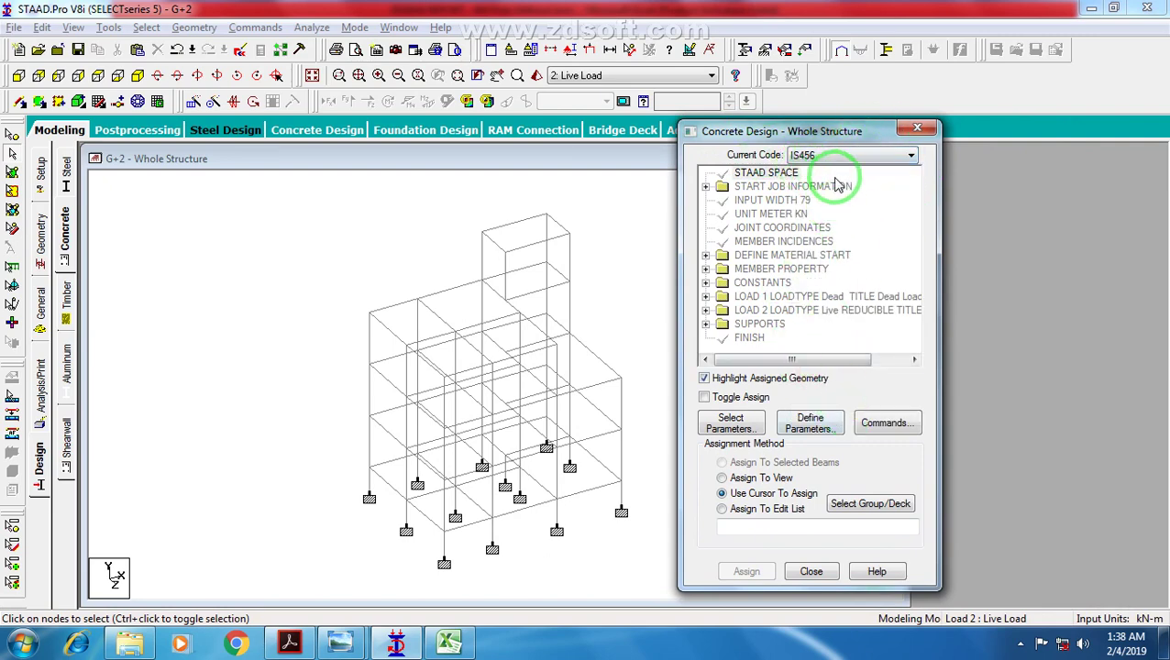
click(821, 431)
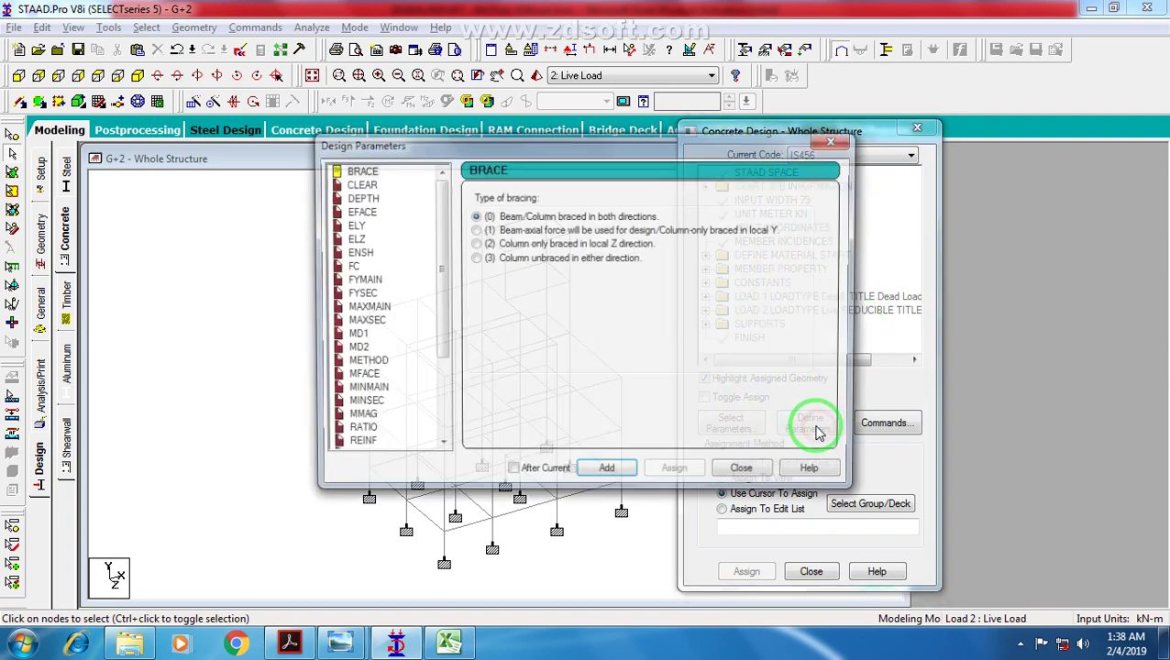
drag(540, 145, 779, 160)
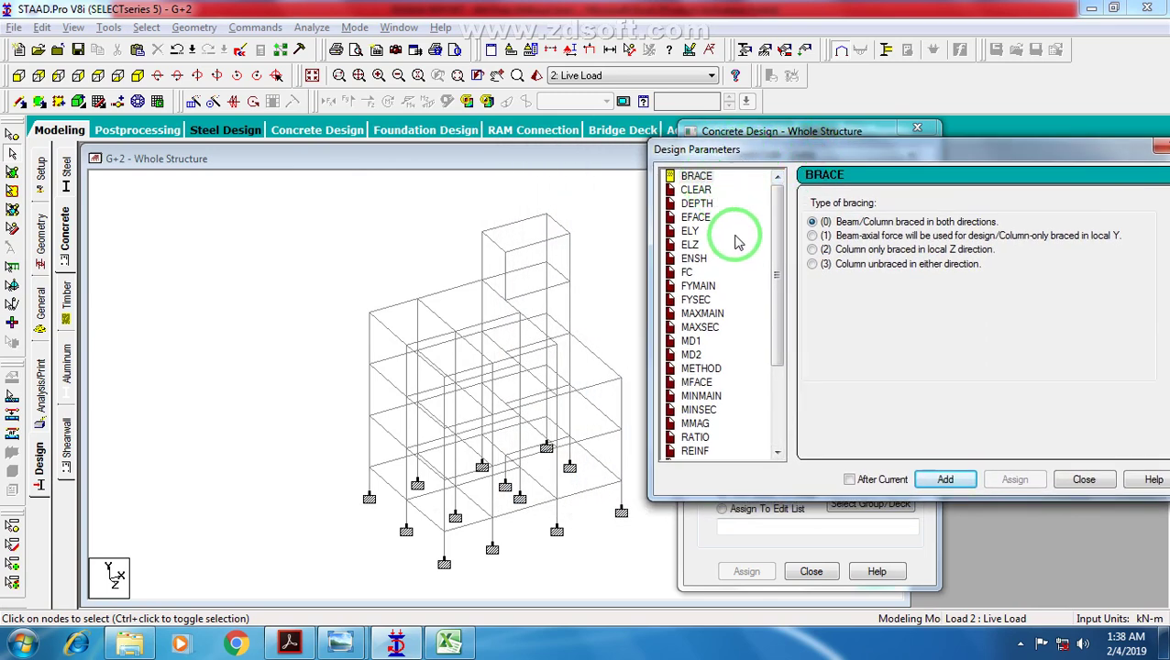
Step: Review the settings of the BRACE, CLEAR, DEPTH and EFACE design parameters
click(696, 190)
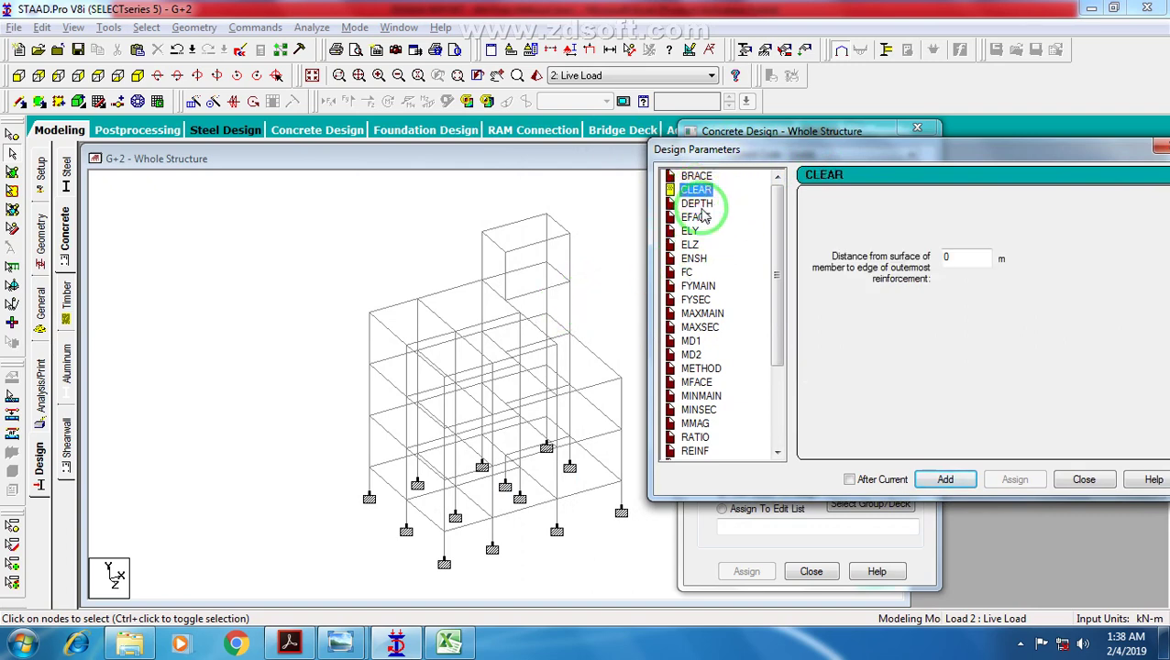
click(697, 204)
click(696, 176)
click(707, 192)
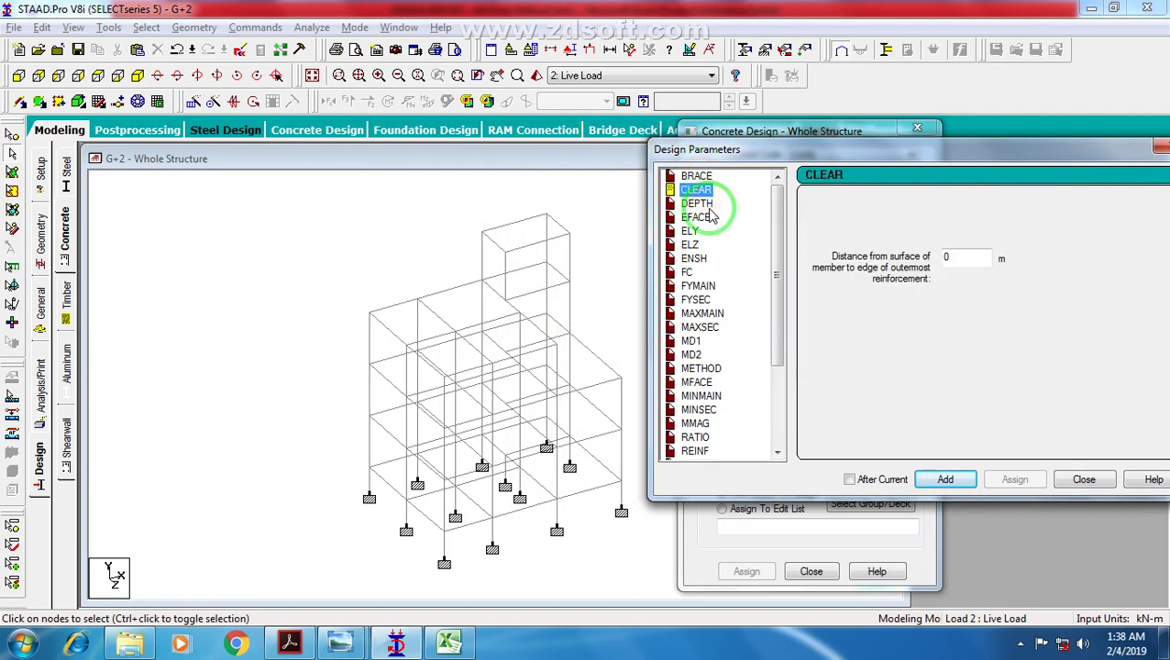
click(699, 204)
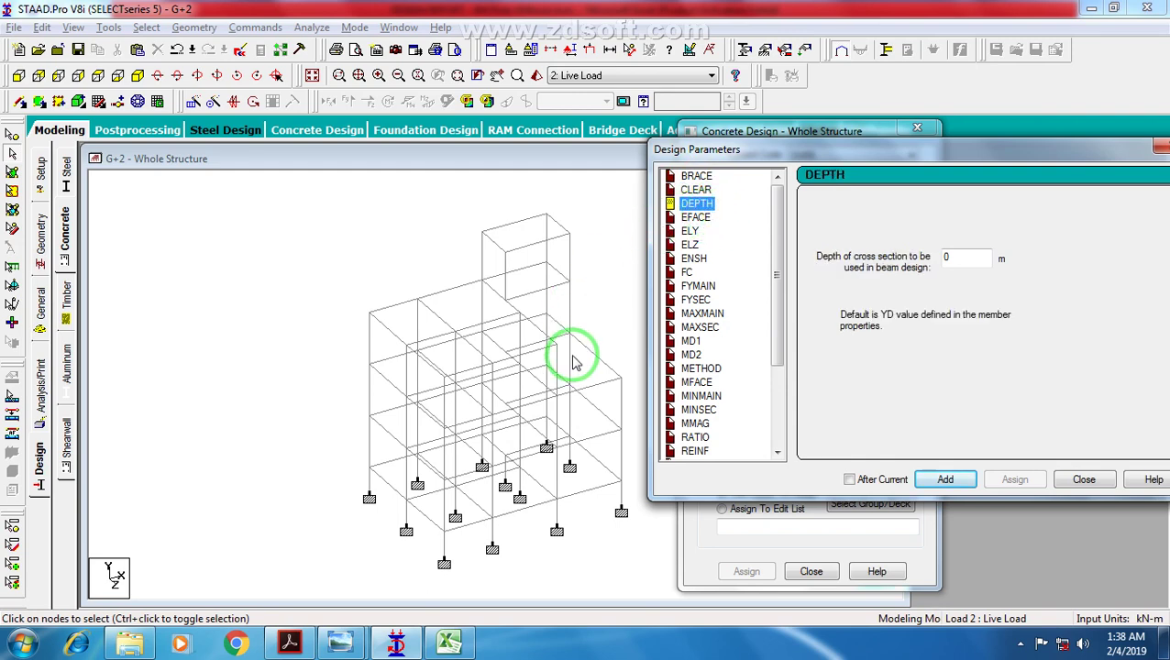
click(695, 218)
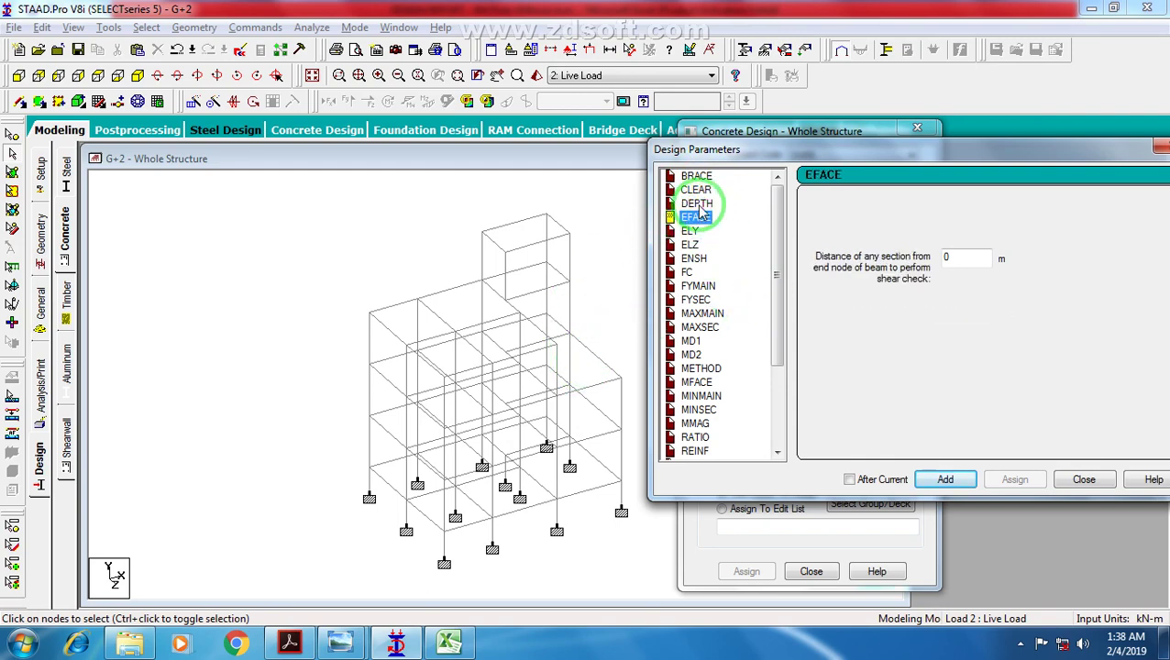
click(699, 204)
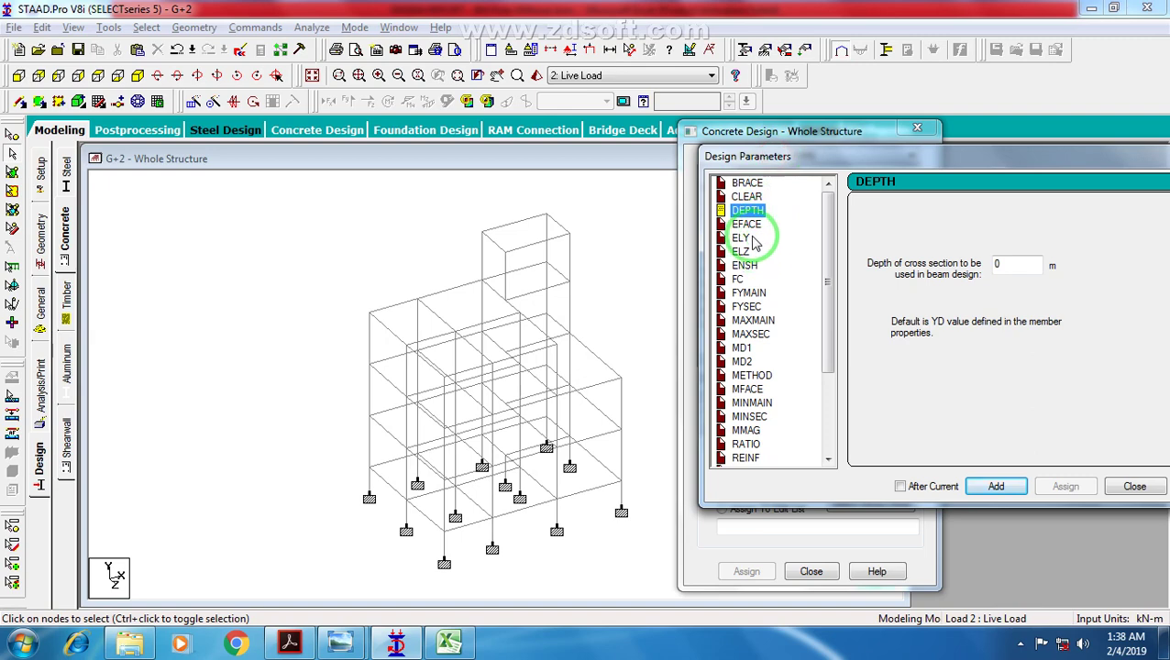
Step: Set the CLEAR parameter's distance from member surface to outermost reinforcement to 0.030 m and add it to the design
click(746, 196)
drag(807, 158, 581, 155)
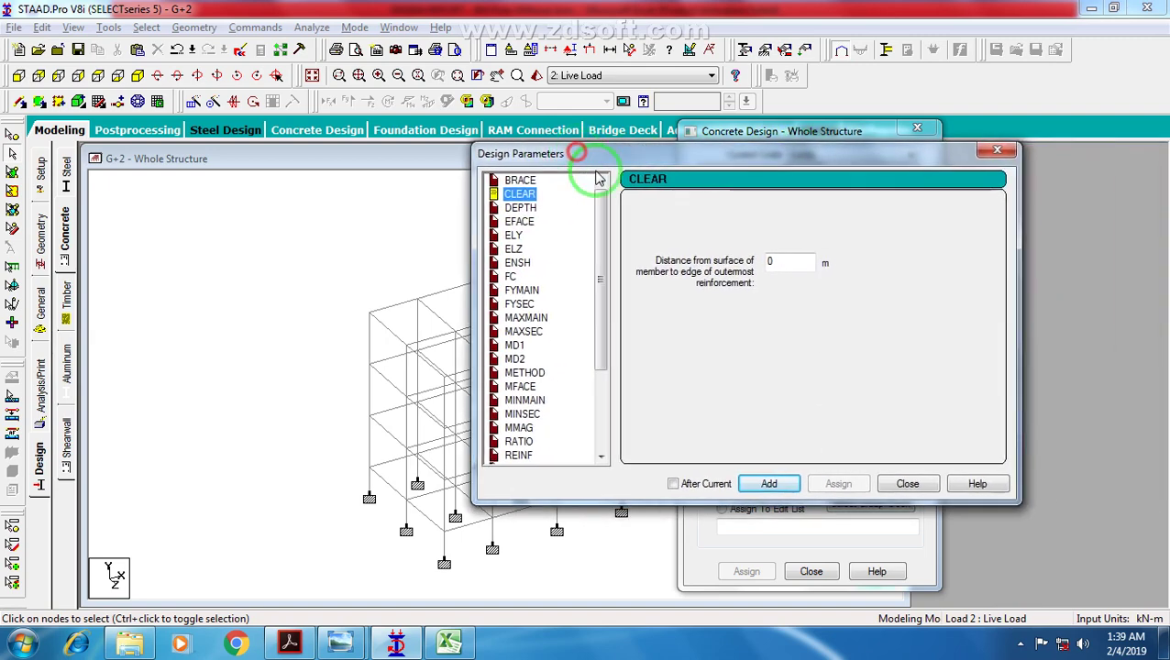
click(778, 262)
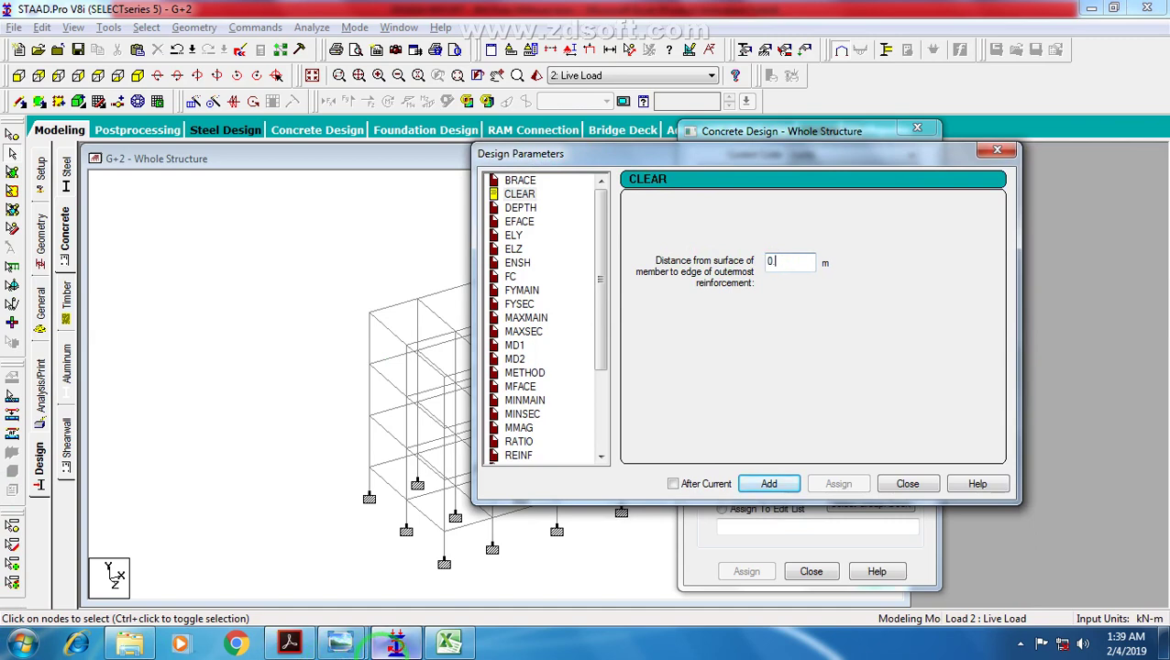
text(.03)
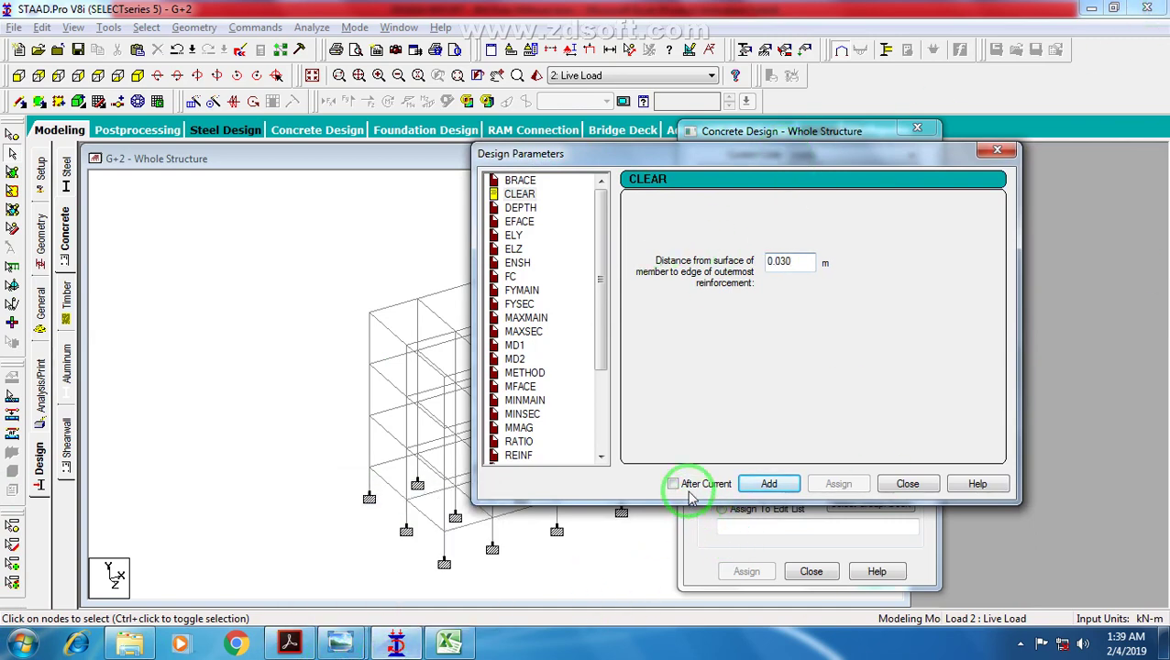
click(767, 484)
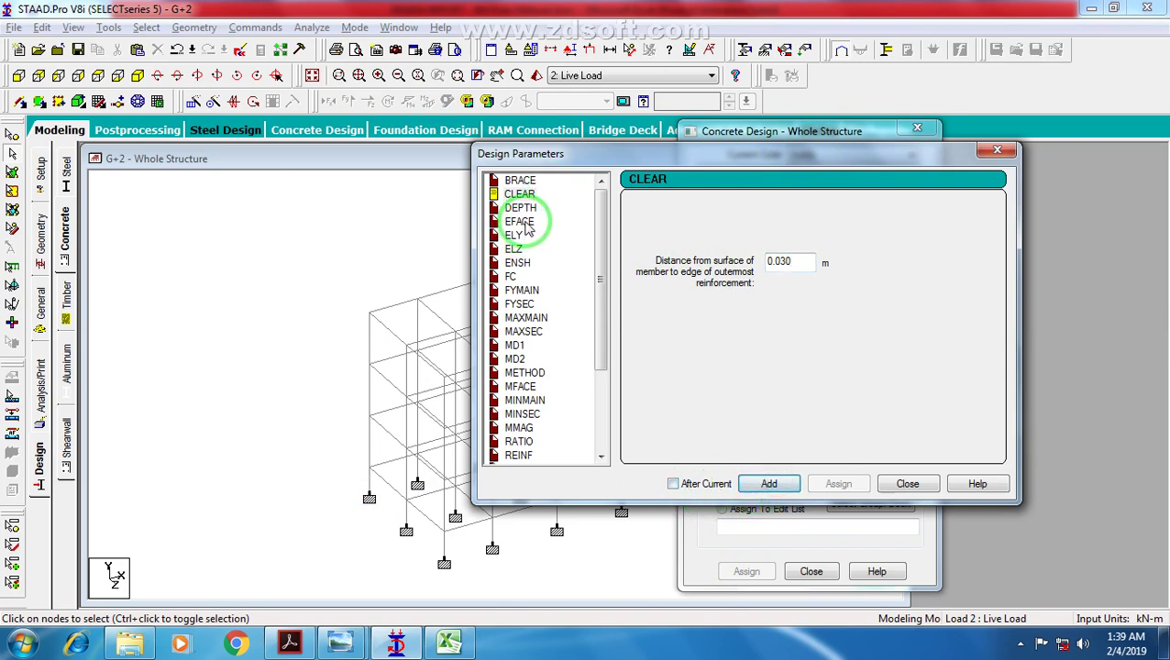
click(795, 264)
drag(783, 264, 851, 240)
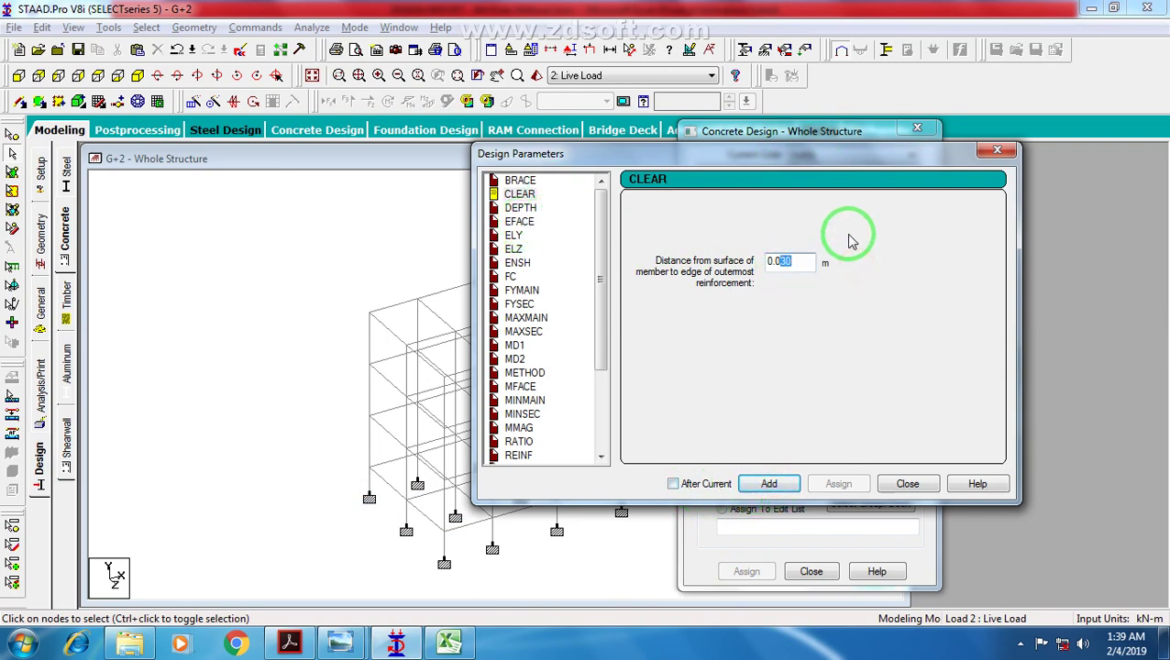
click(770, 484)
Step: Set the FC compressive strength of concrete to 25000 kN/m2 and add the parameter
click(530, 223)
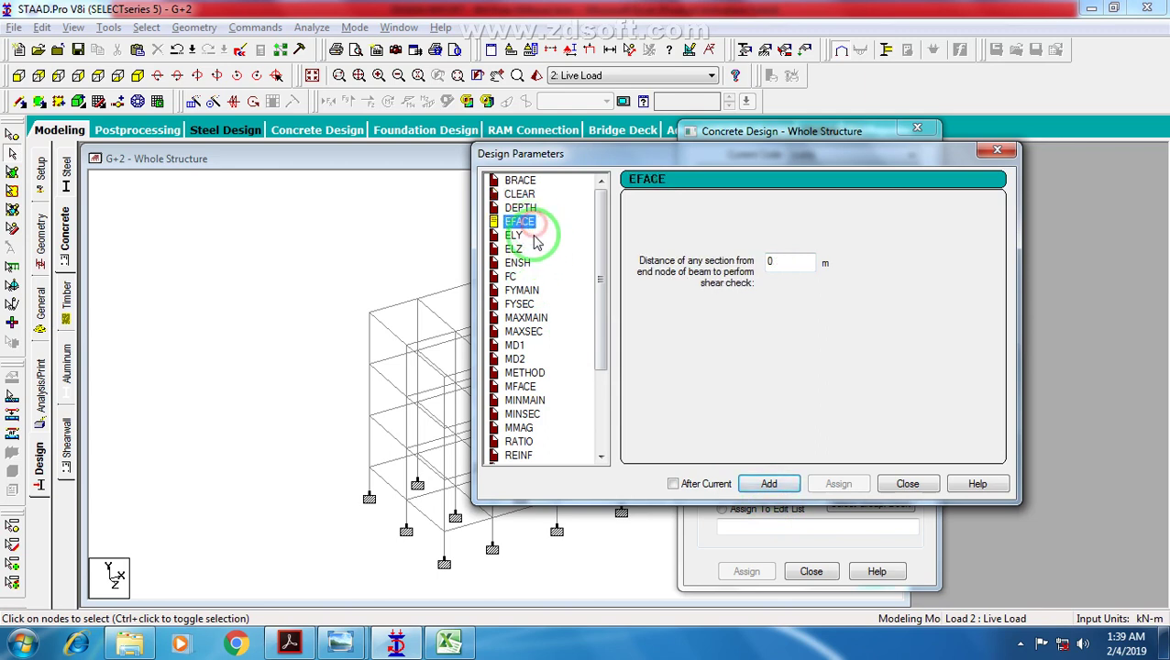
click(511, 278)
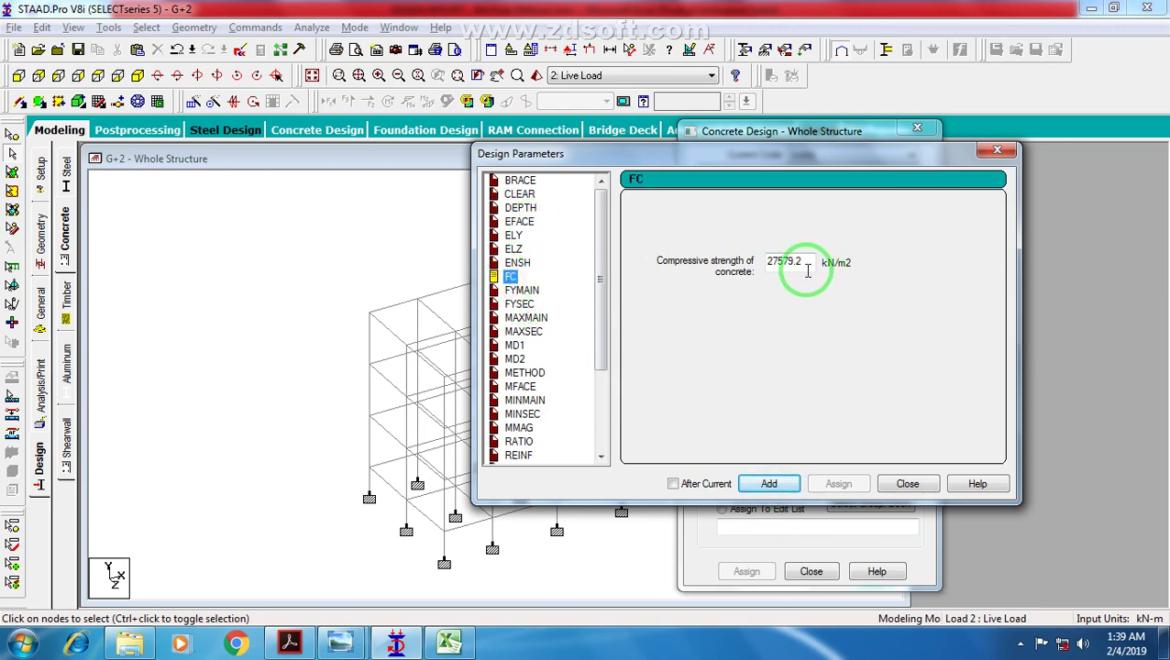
drag(805, 264, 731, 264)
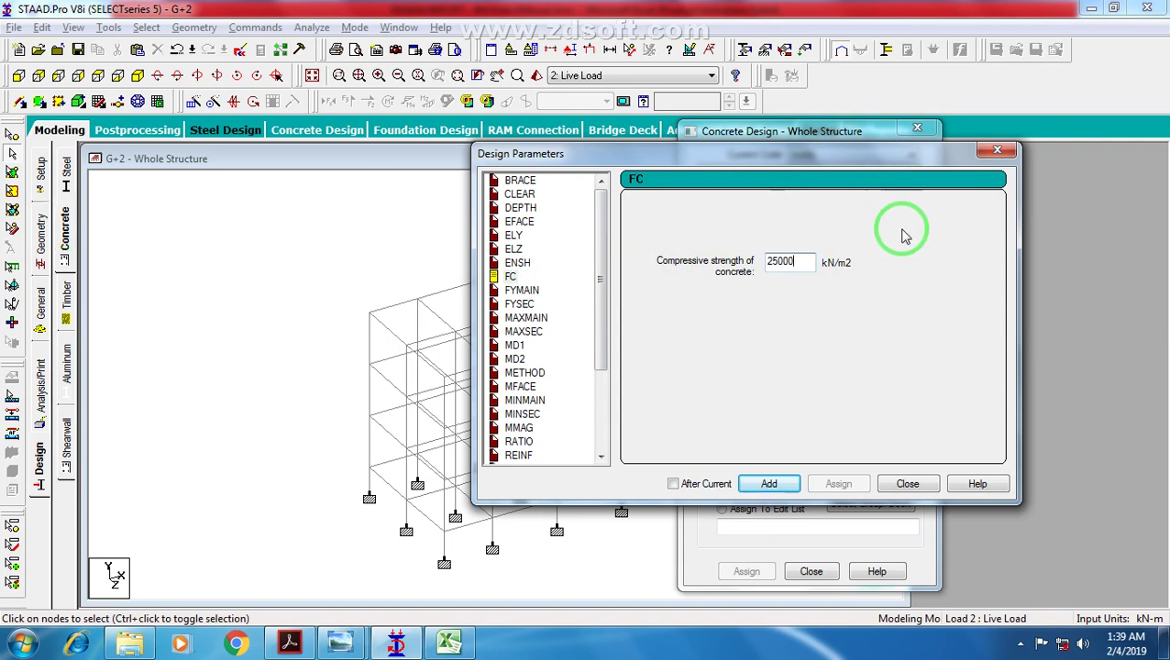
click(775, 484)
Step: Set the FYMAIN yield strength of the main reinforcement to 415000 kN/m2 and add the parameter
click(523, 291)
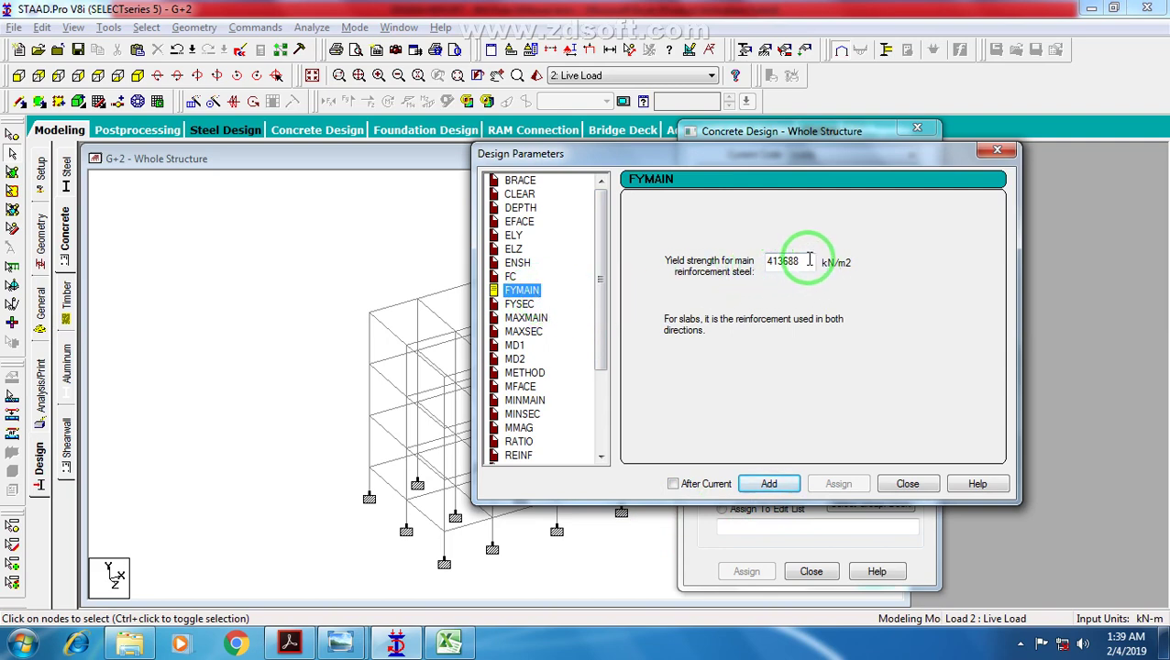
drag(809, 261, 784, 291)
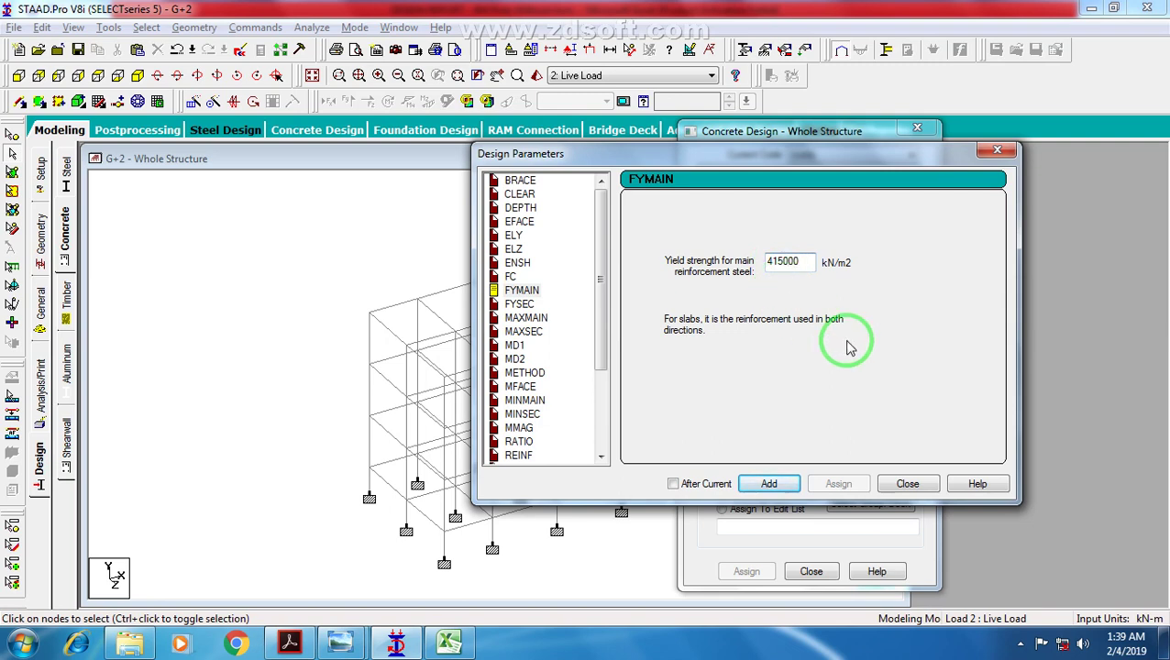
click(769, 483)
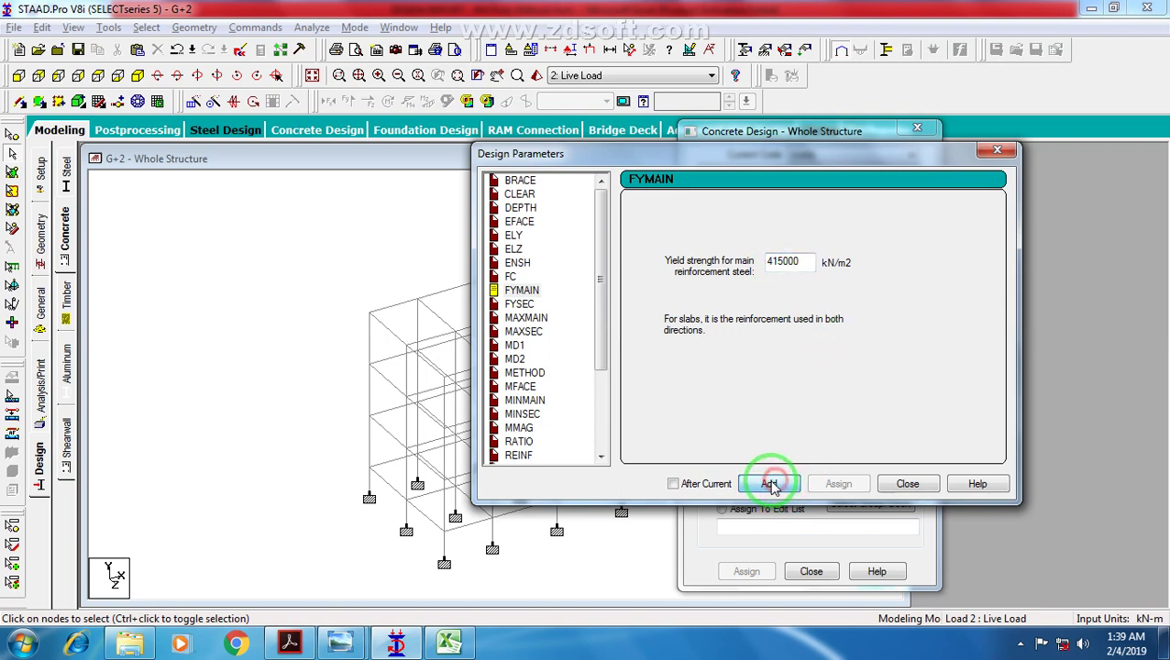
Step: Set the FYSEC yield strength of shear reinforcement to 415000 kN/m2 and add the parameter
click(519, 303)
click(777, 269)
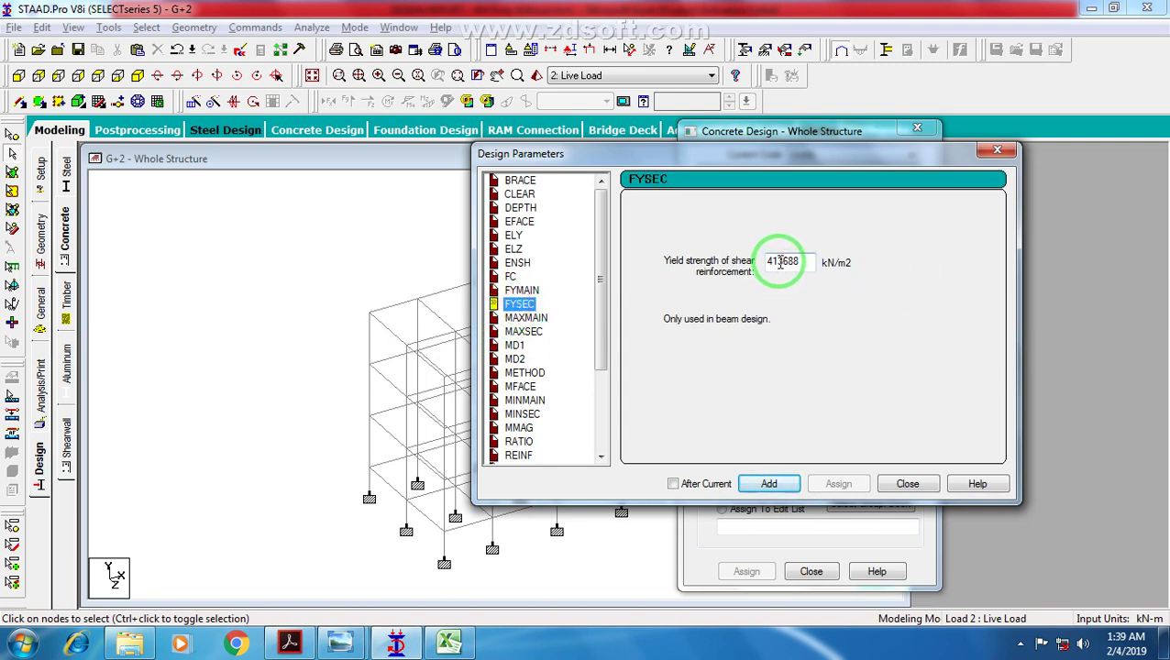
drag(861, 261, 780, 263)
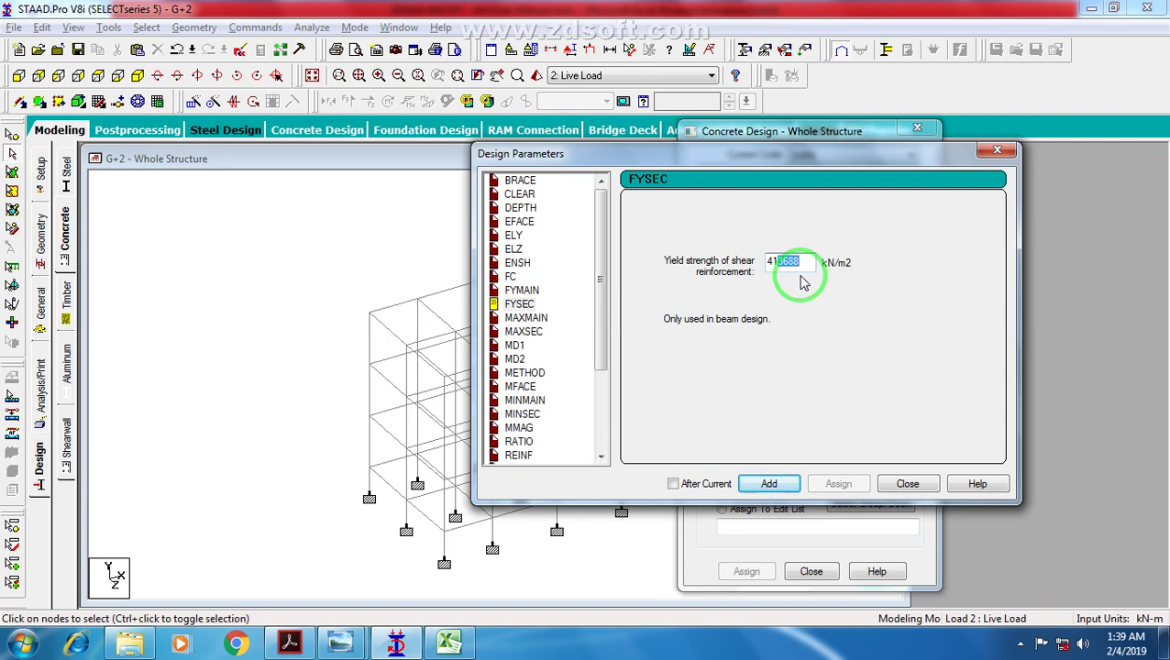
text(5)
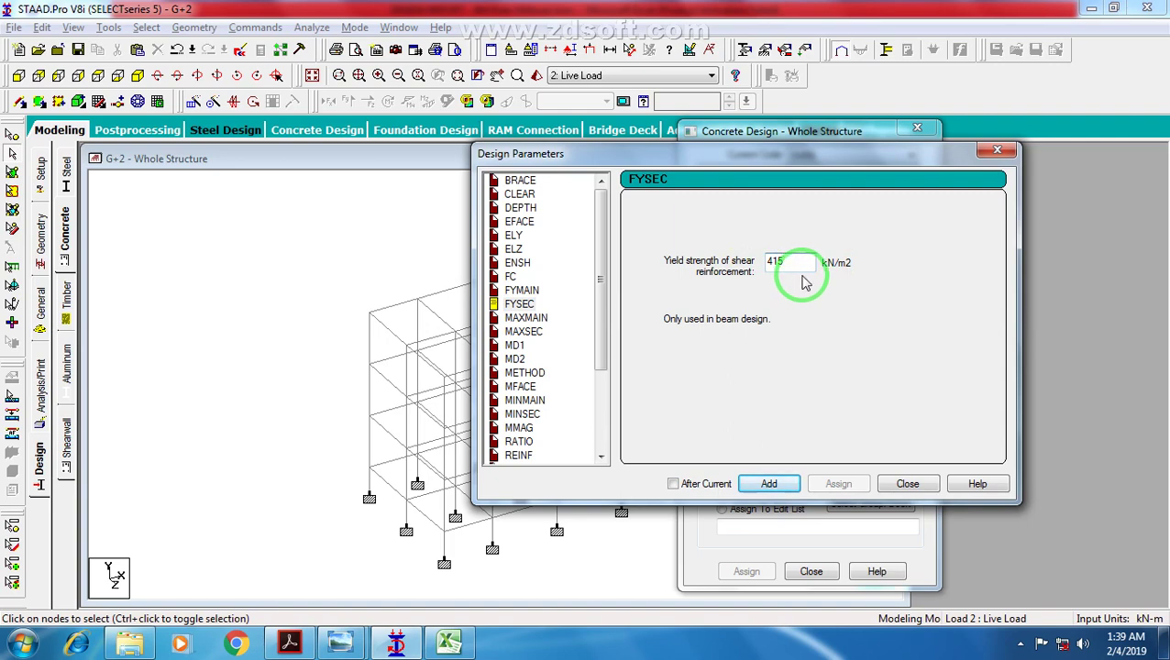
click(827, 374)
text(000)
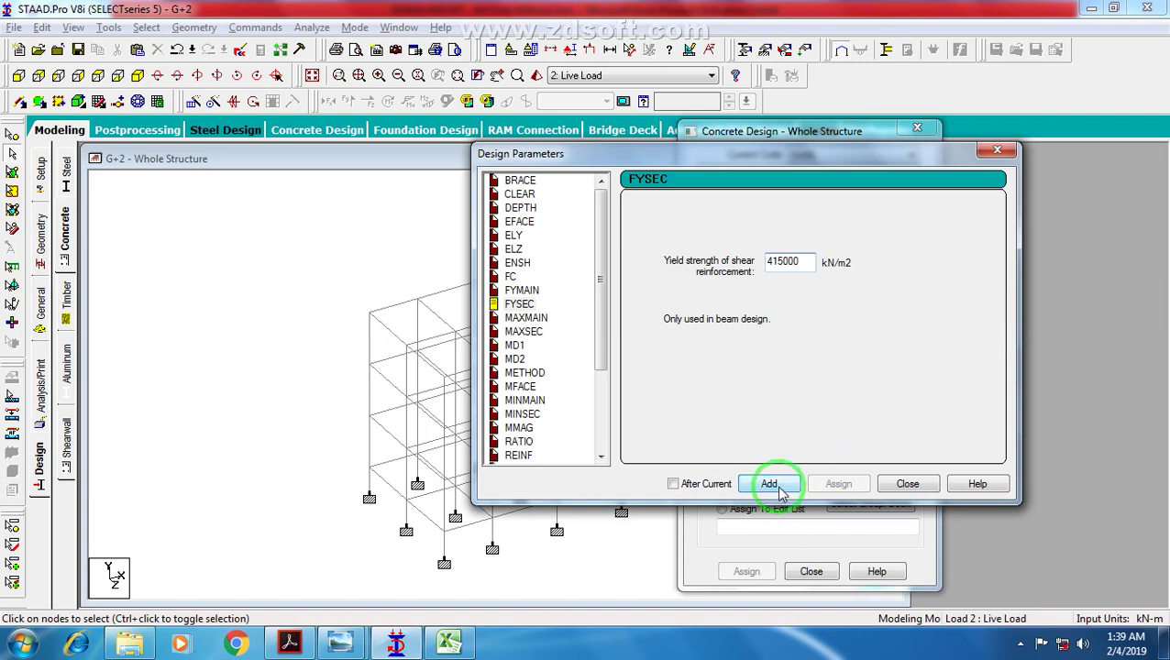
Step: Set the METHOD parameter to (1) consider minimum eccentricity as per Cl 25.4 of IS456:2000 and add it to the design
click(535, 333)
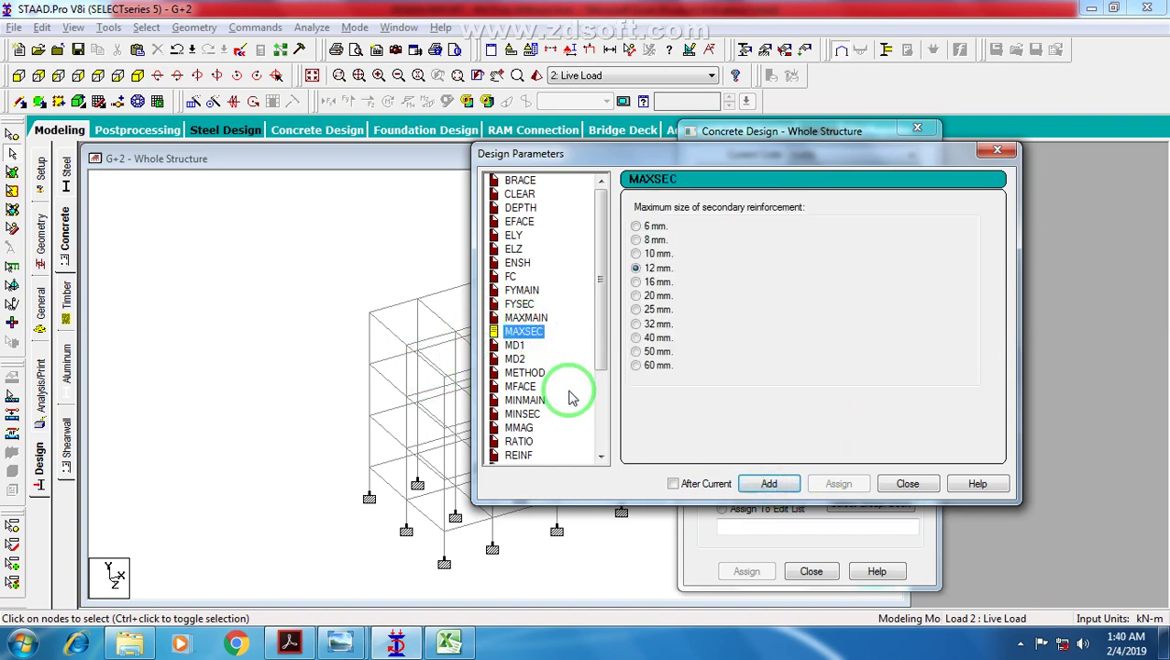
click(525, 372)
scroll(525, 385, down, 1)
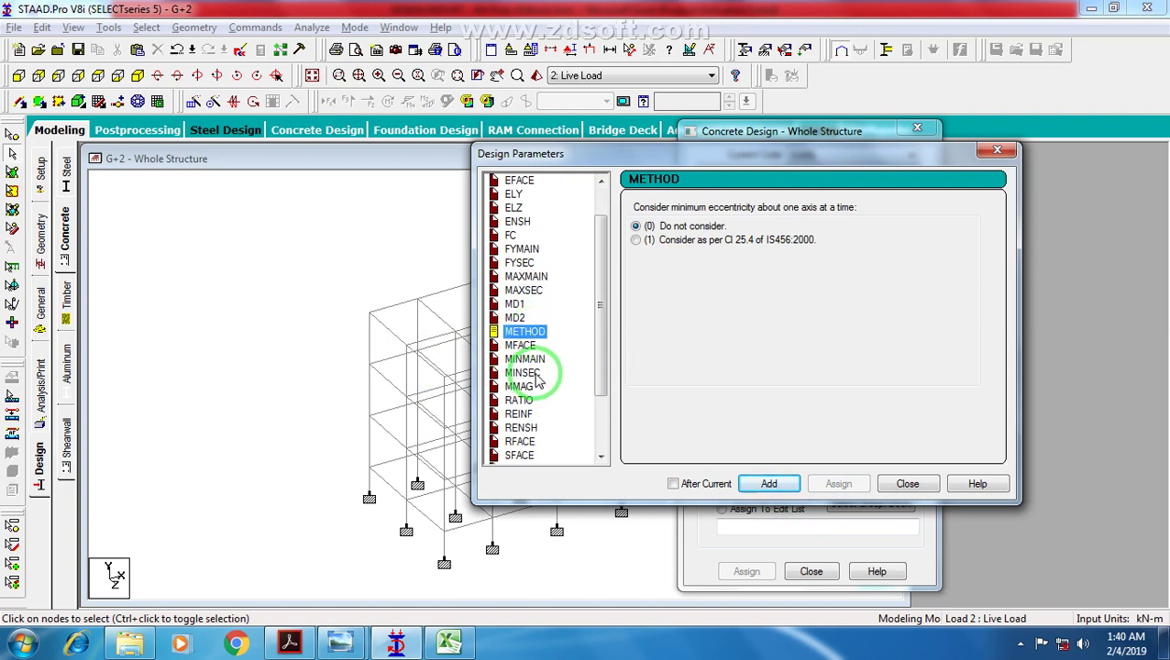
drag(731, 155, 592, 163)
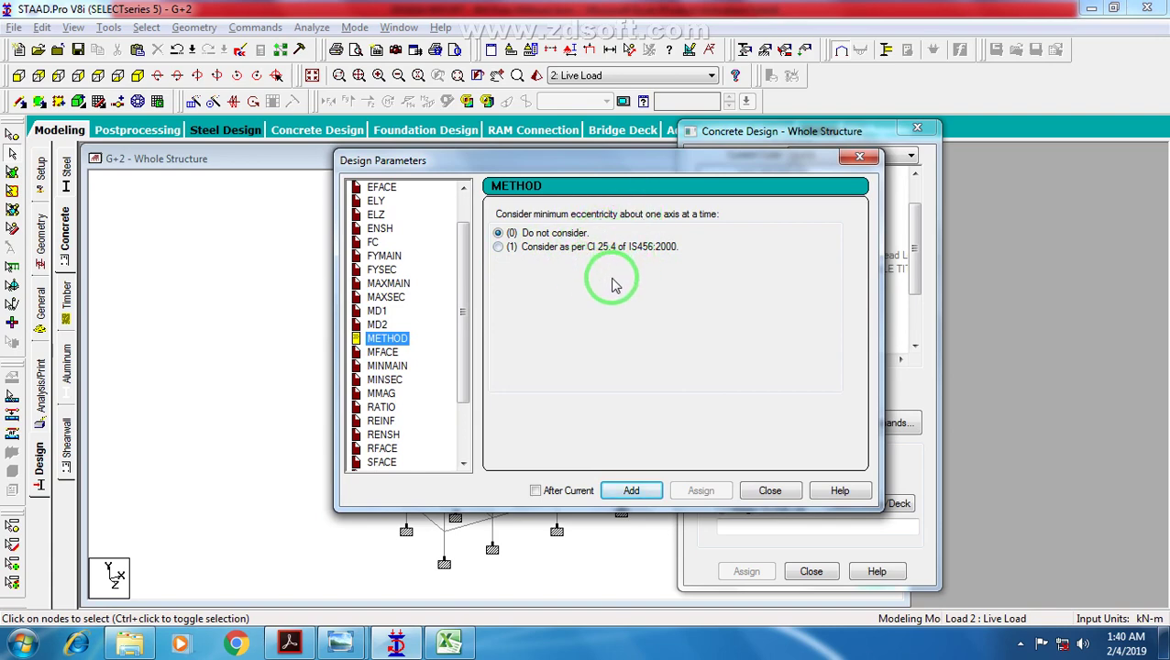
click(500, 248)
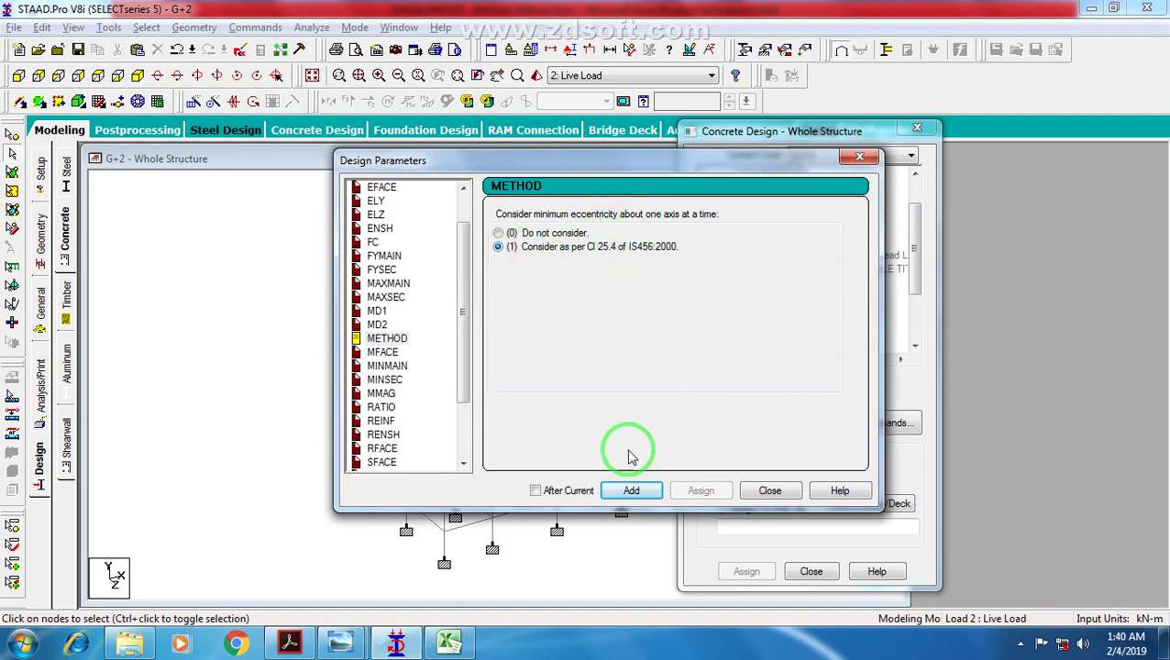
drag(588, 169, 635, 143)
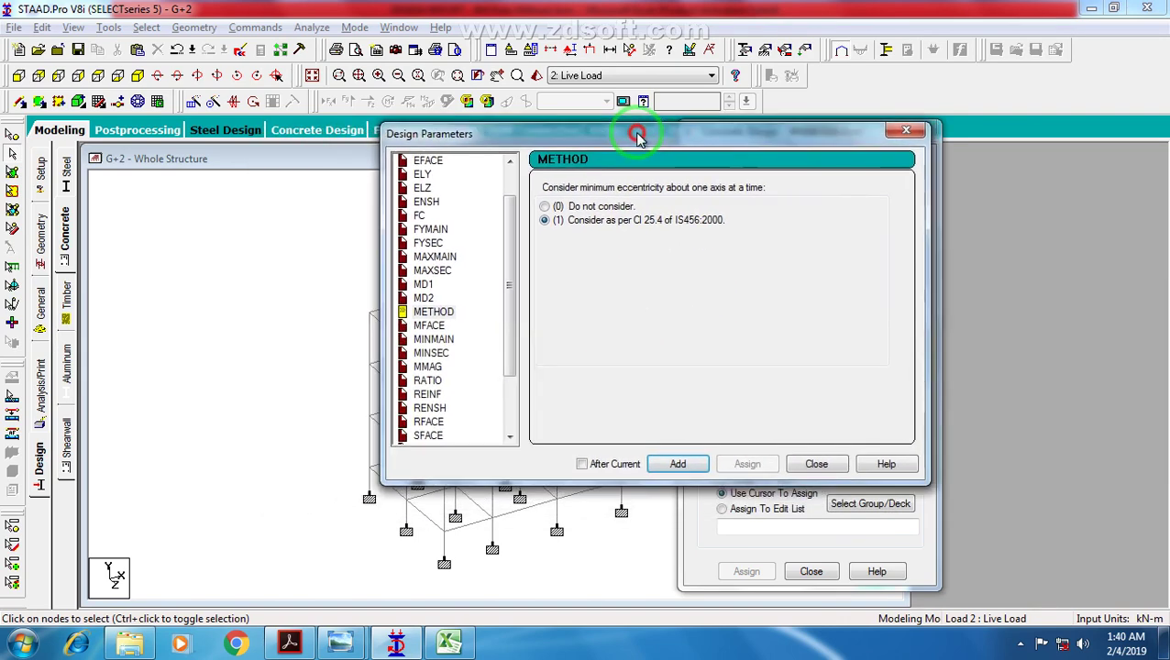
click(677, 464)
Step: Add the RATIO parameter with a maximum longitudinal reinforcement of 4 percent
click(429, 327)
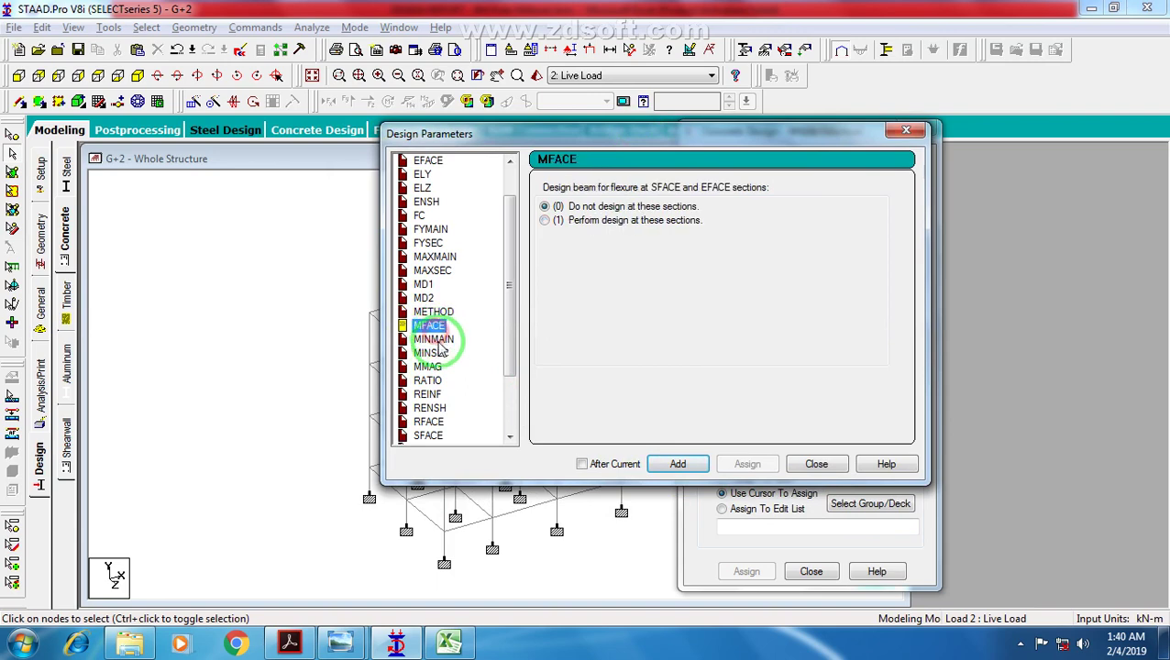
click(435, 341)
click(428, 381)
scroll(440, 403, down, 2)
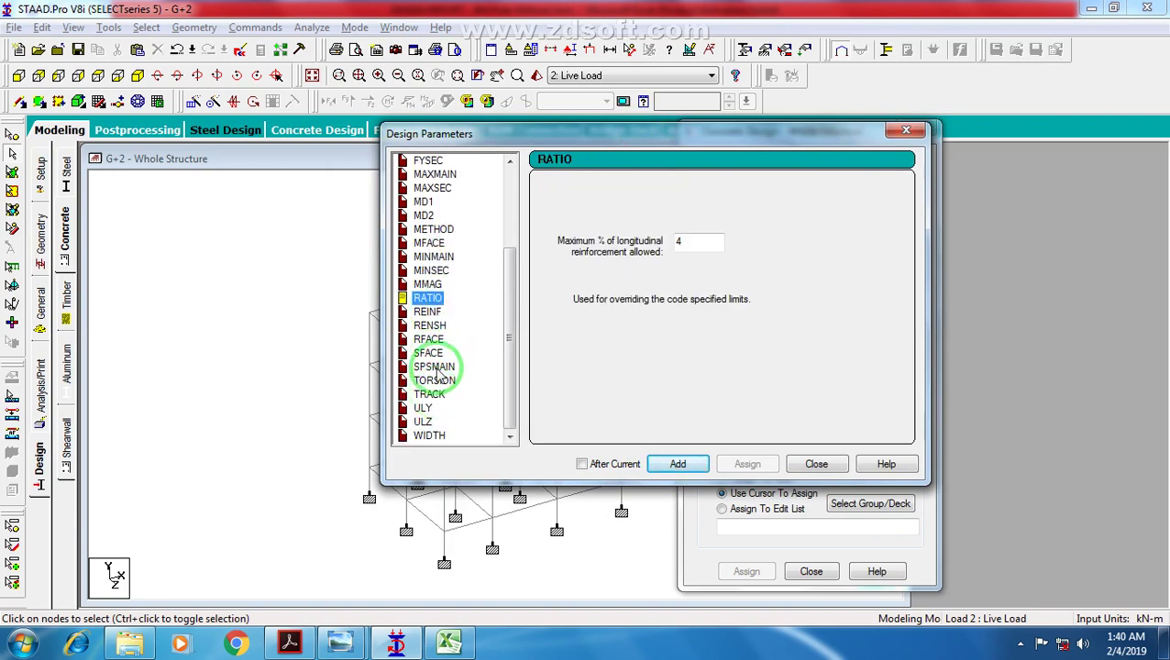
click(697, 242)
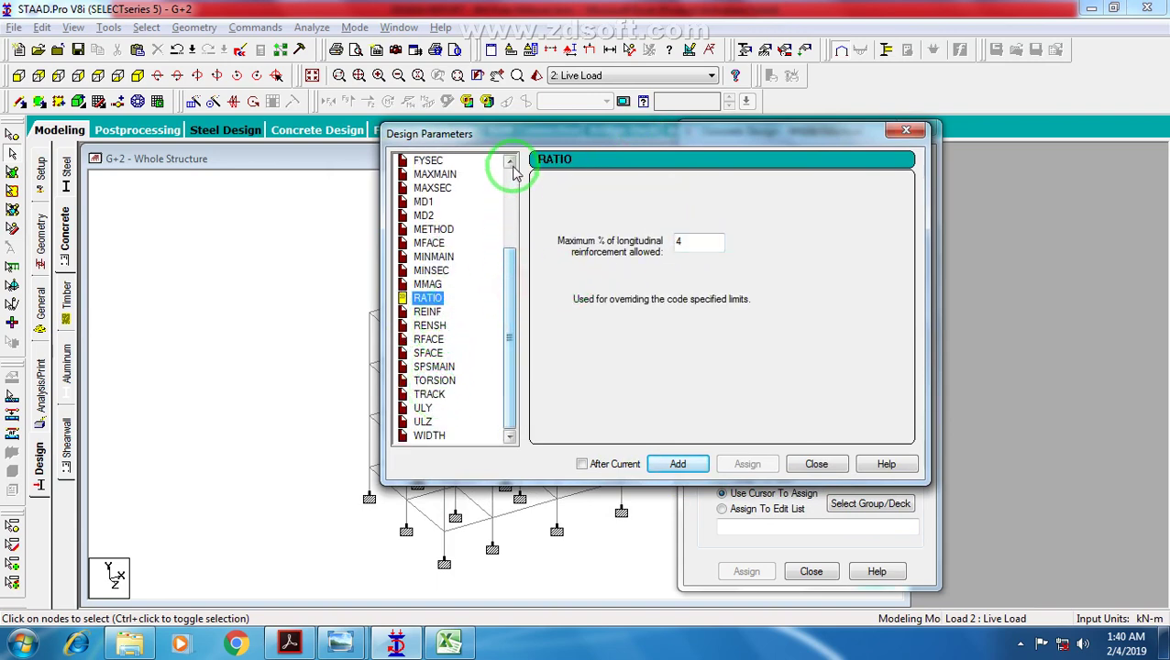
drag(521, 131, 588, 124)
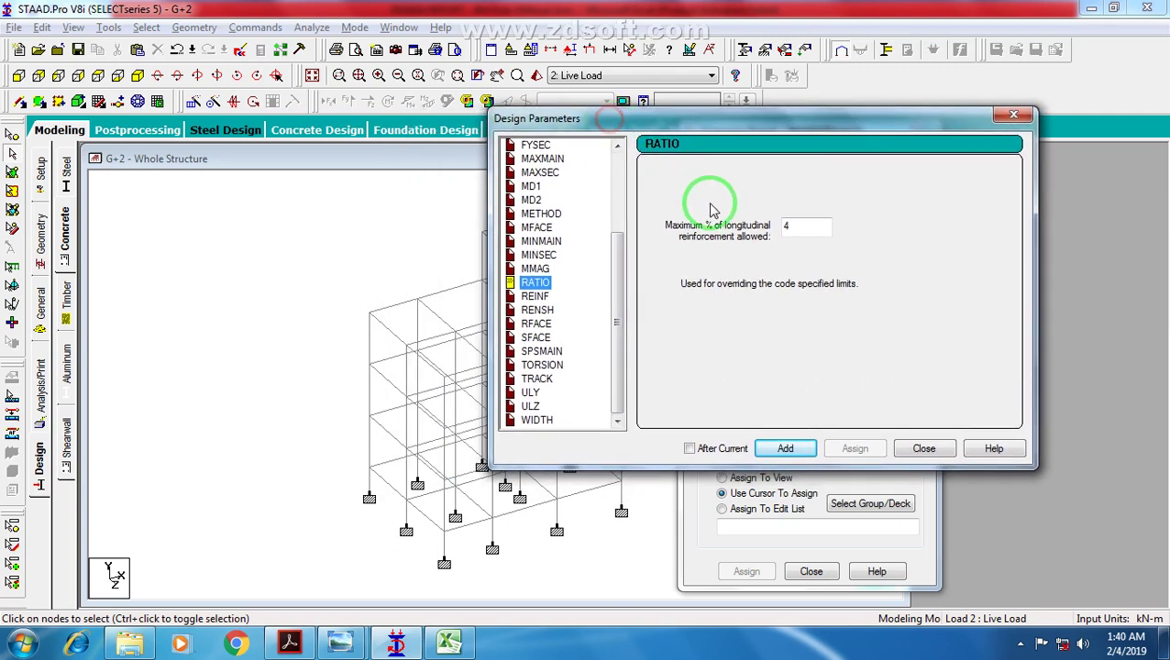
drag(810, 227, 775, 229)
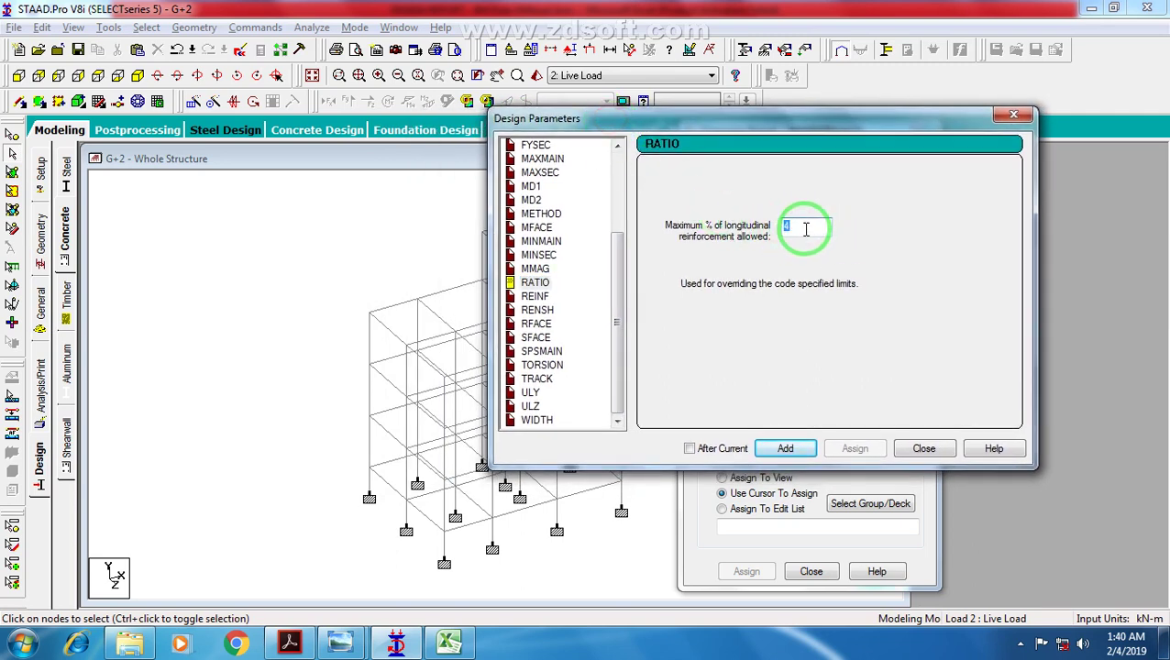
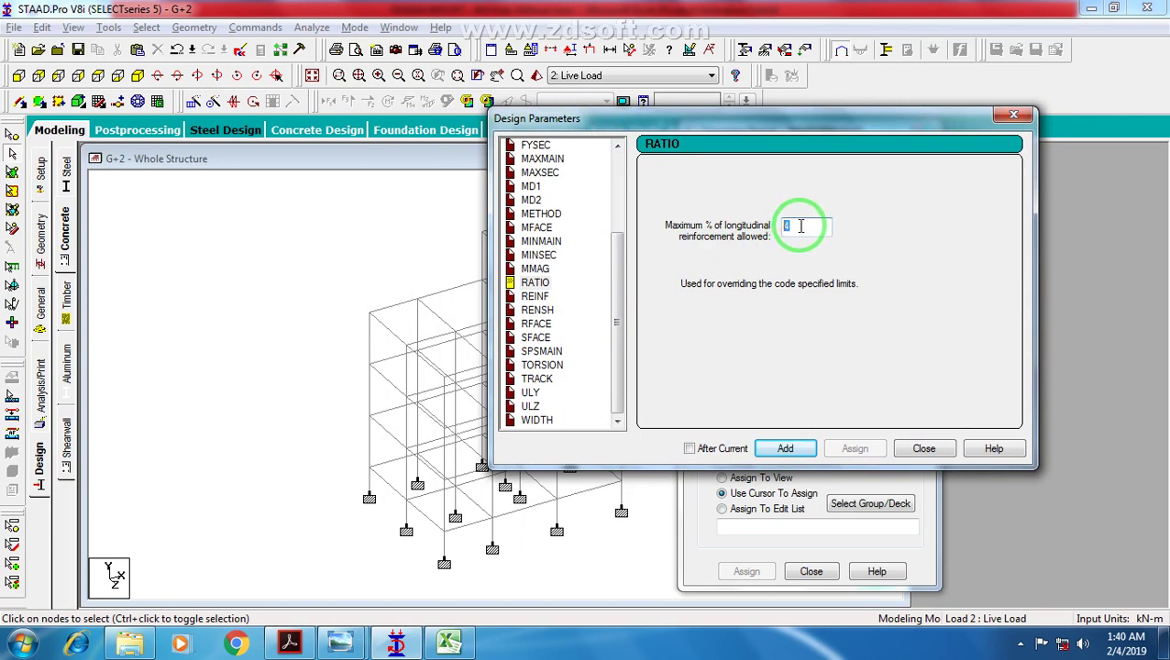
drag(819, 118, 891, 99)
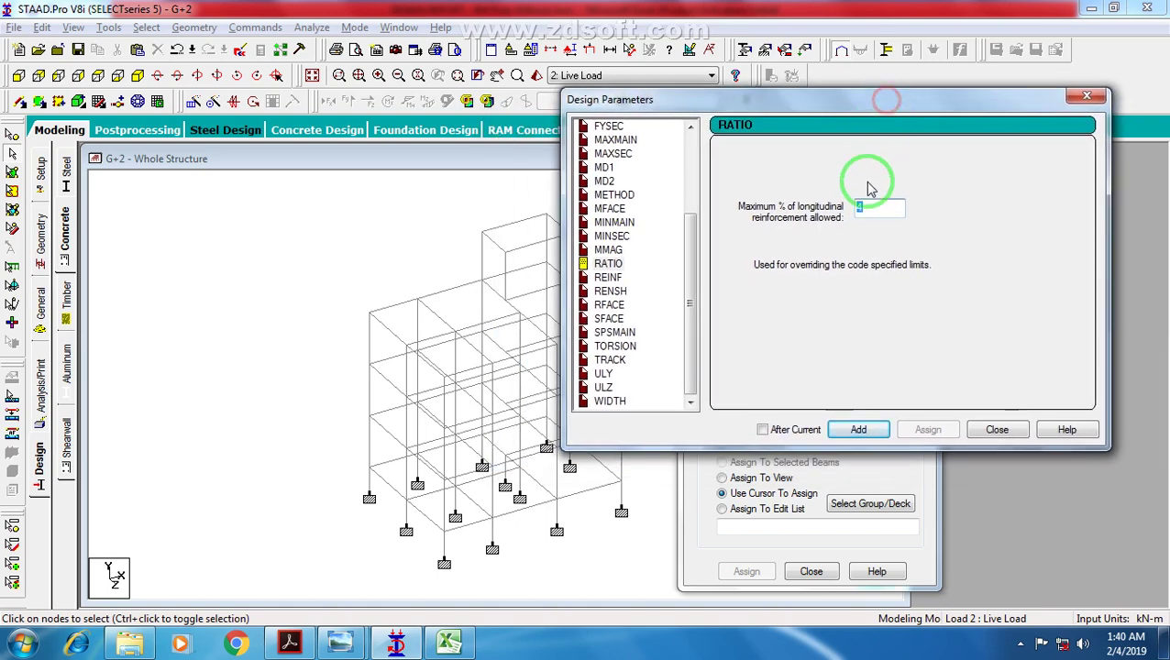
click(860, 430)
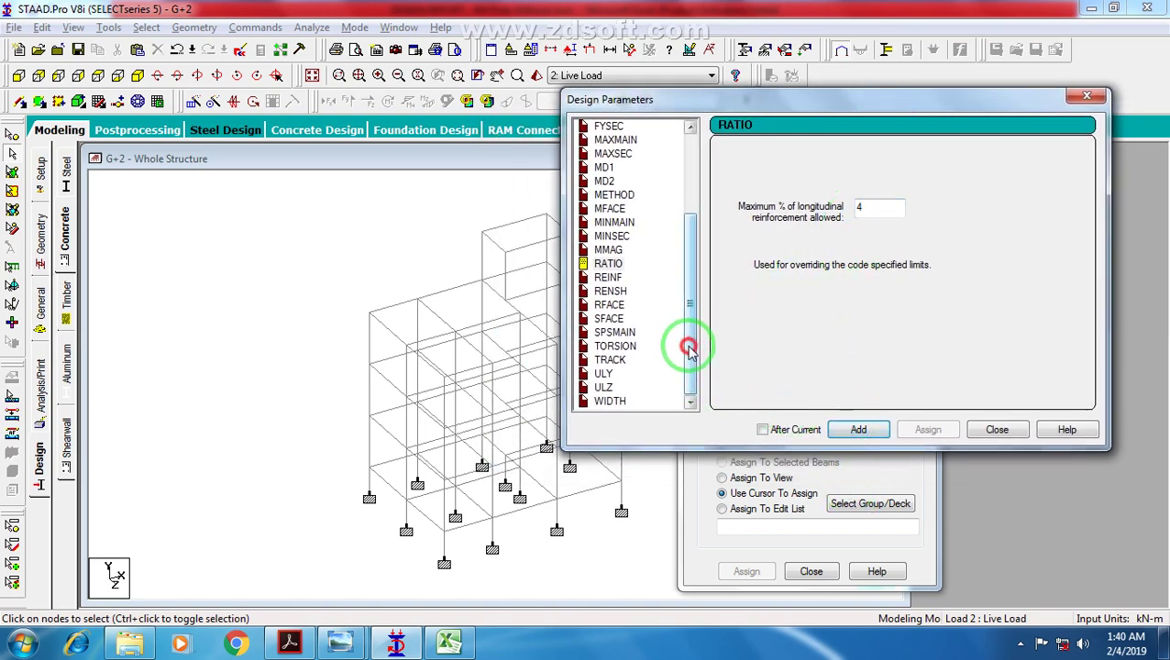
Step: Review the settings of the TORSION, RFACE, ENSH and FYMAIN parameters, and close the design parameter definitions
click(610, 359)
click(613, 345)
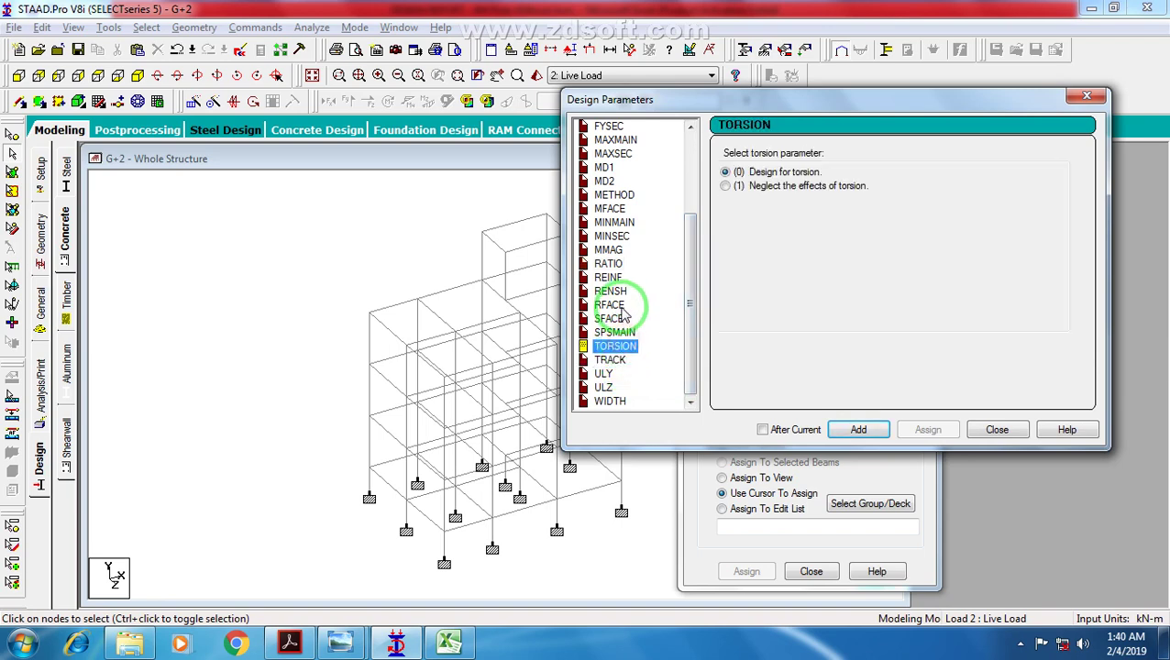
click(609, 305)
scroll(618, 294, up, 3)
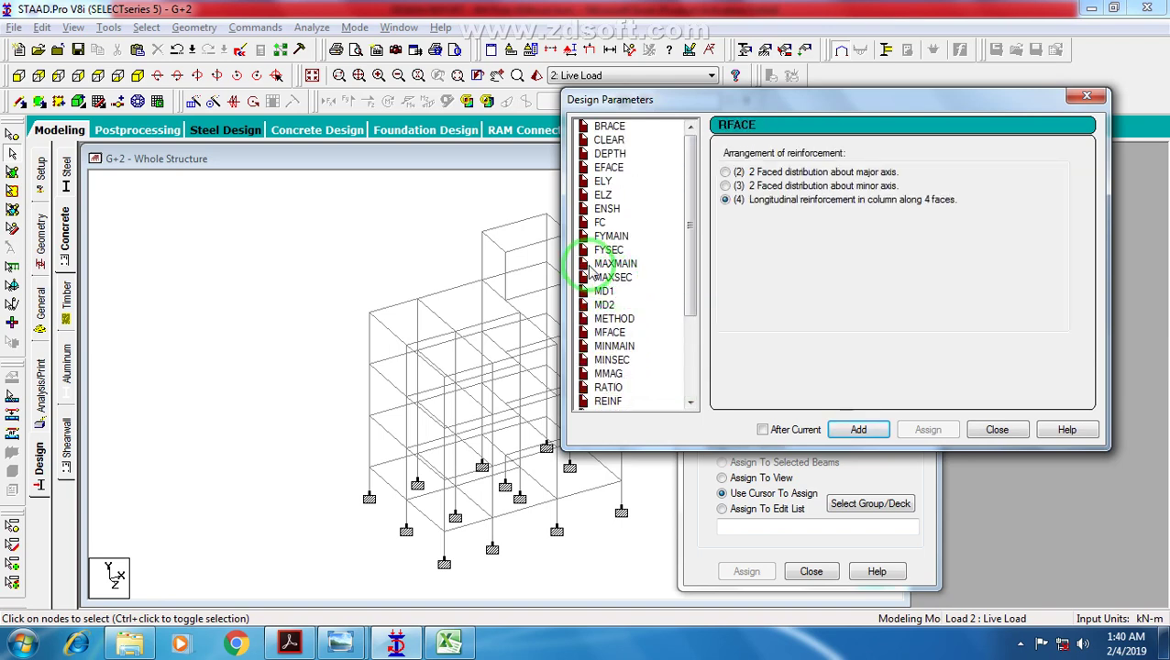
click(613, 209)
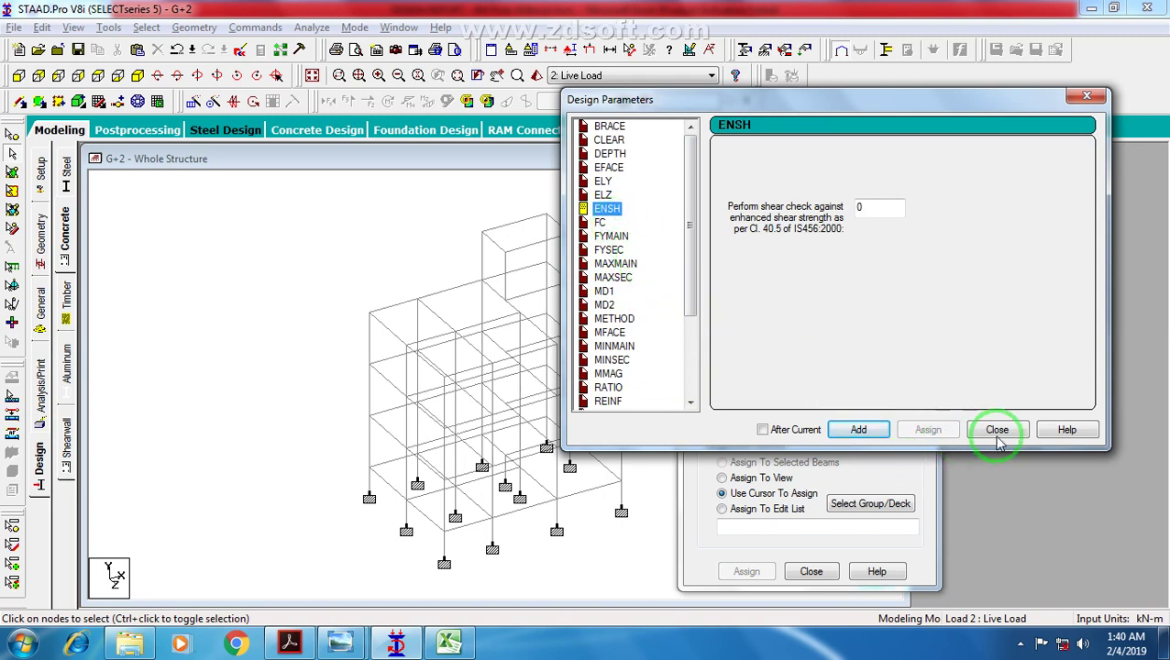
click(611, 237)
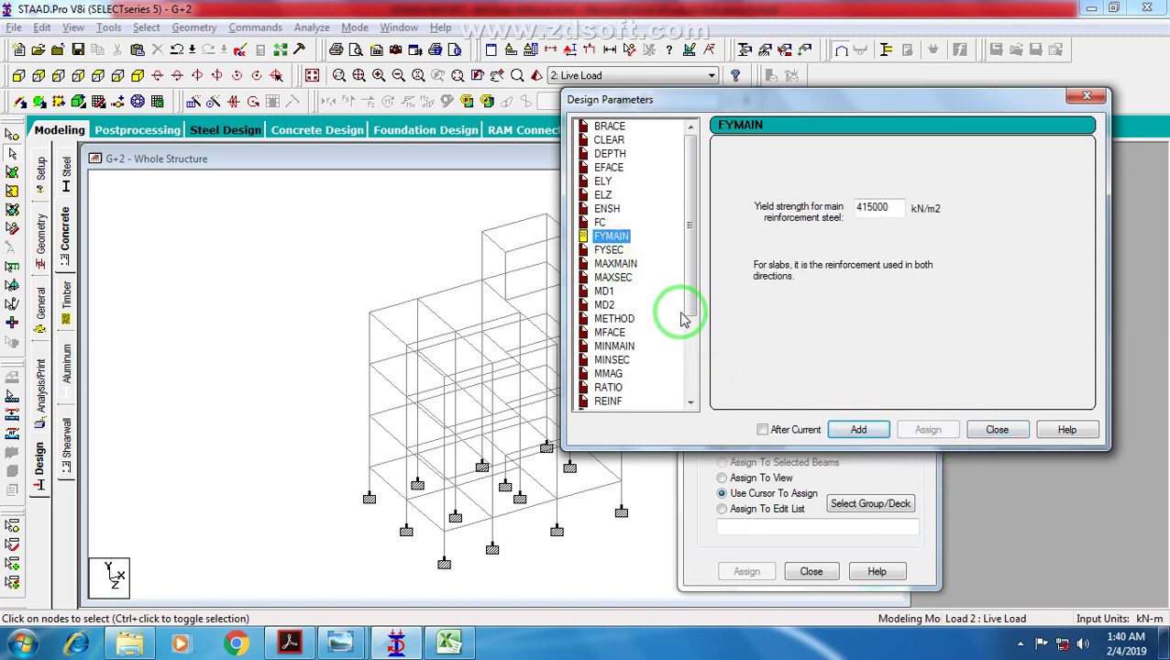
click(996, 431)
Step: Add the DESIGN BEAM and DESIGN COLUMN commands to the concrete design
click(745, 411)
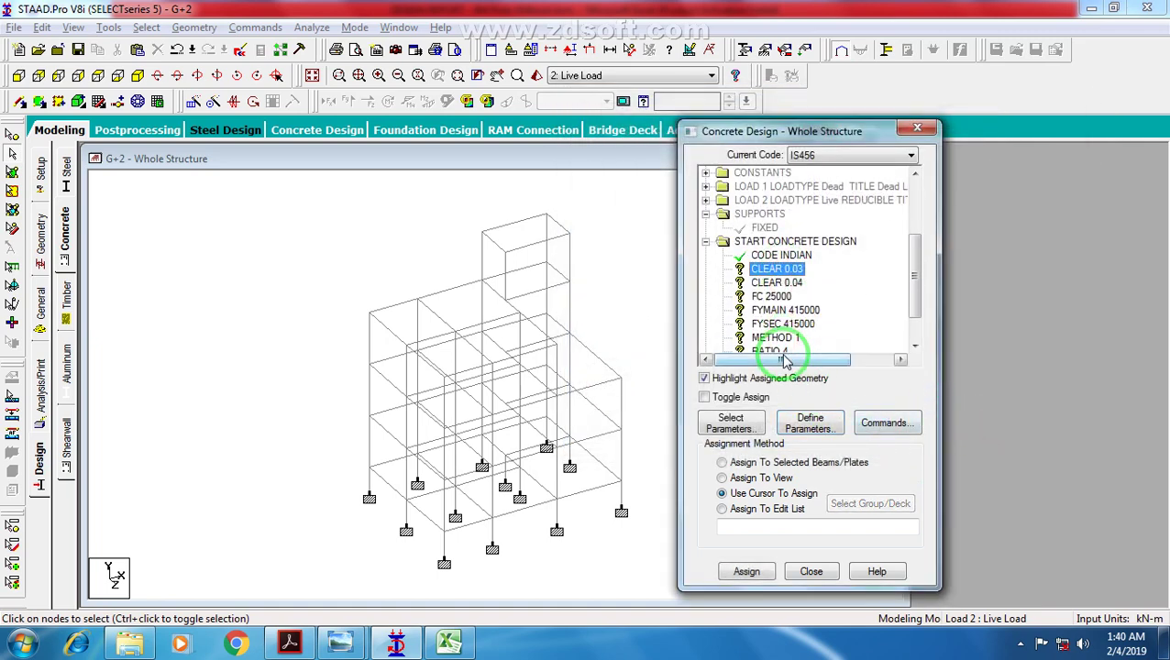
scroll(757, 330, down, 1)
click(784, 297)
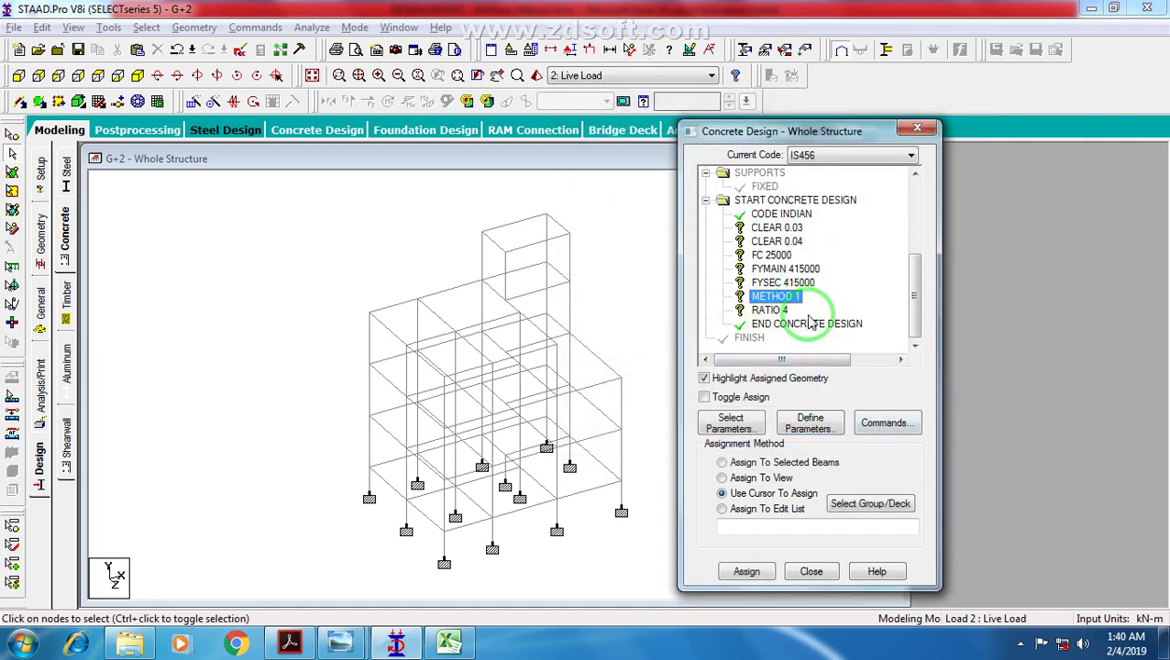
click(886, 424)
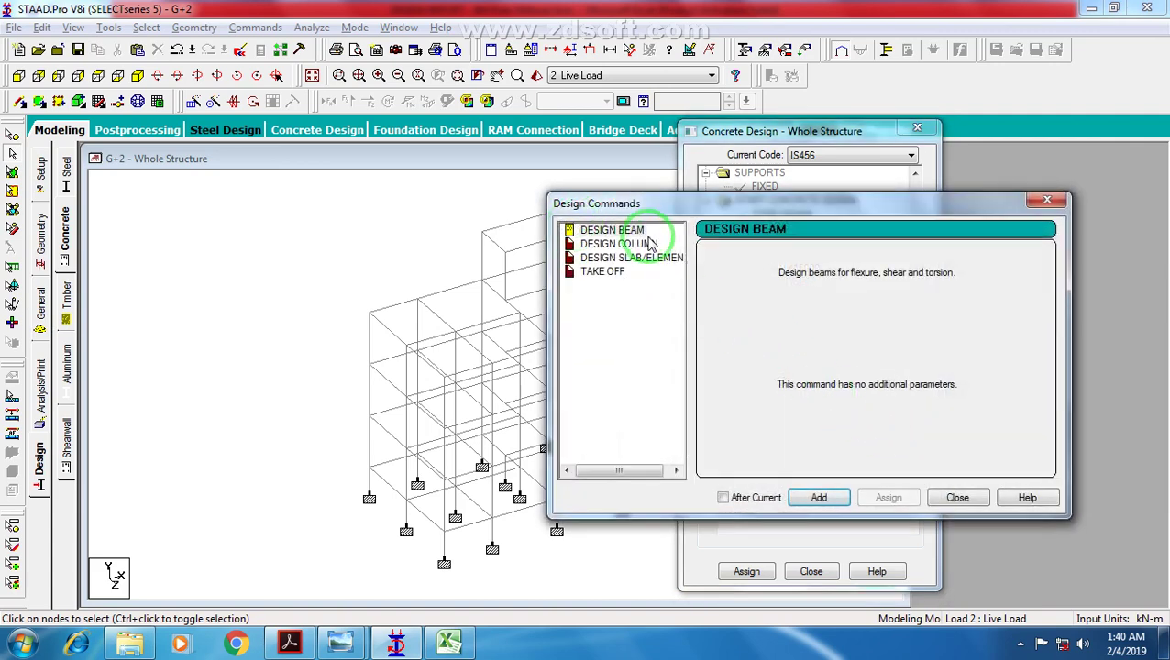
click(630, 231)
click(766, 498)
click(819, 498)
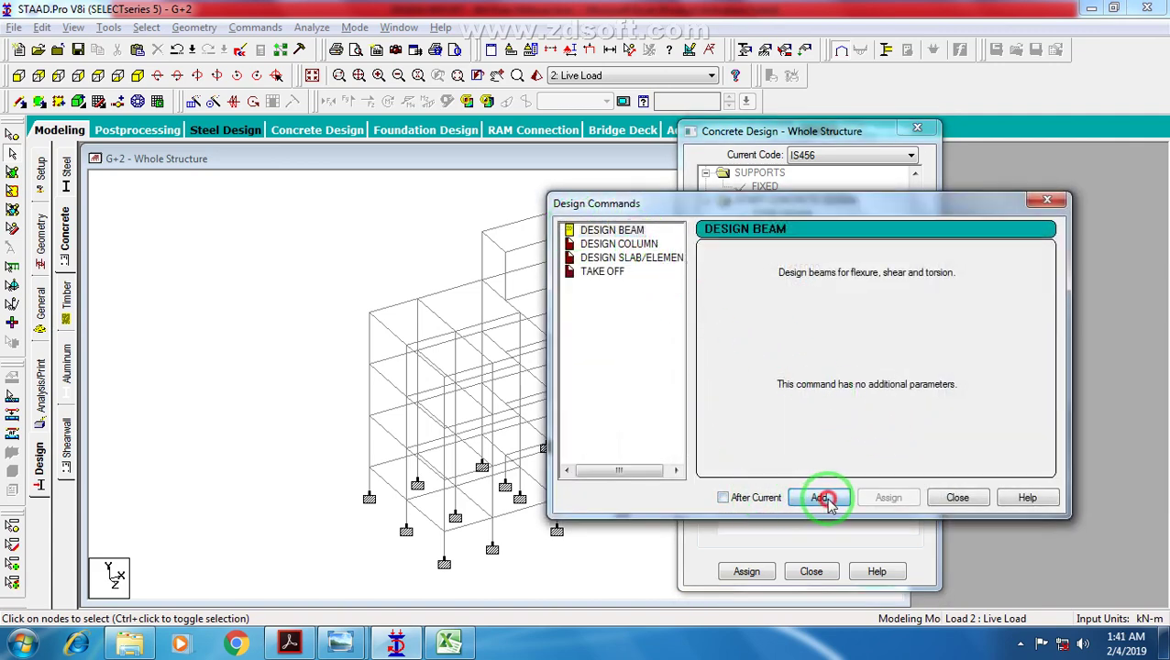
click(619, 244)
click(819, 498)
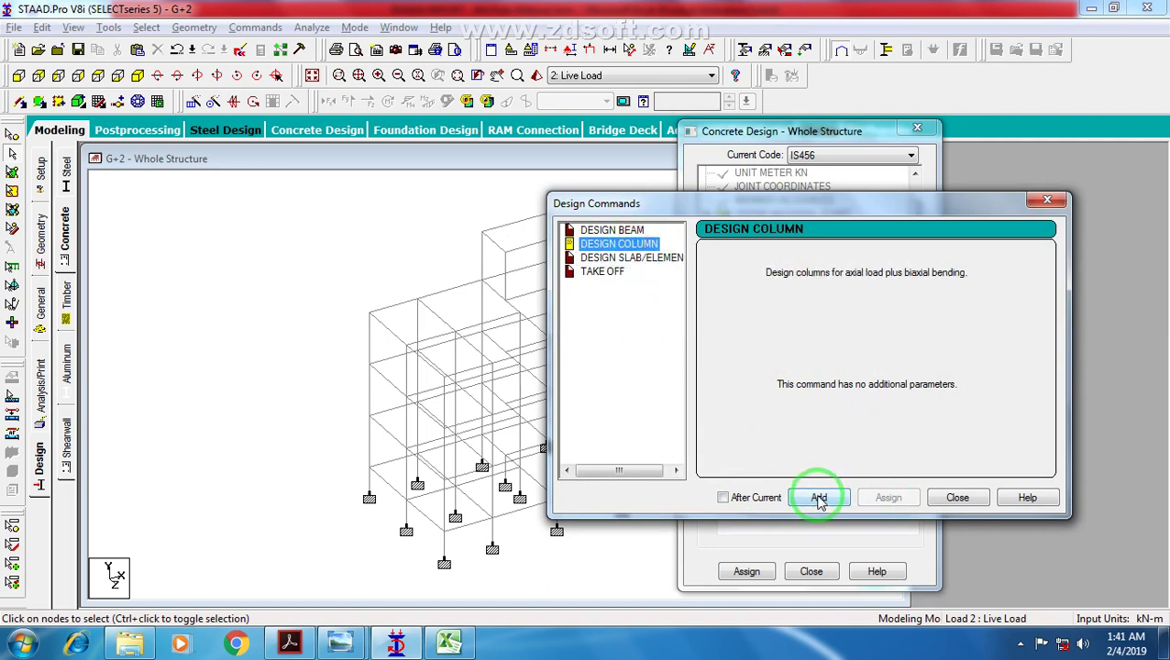
click(957, 498)
Step: Assign the CLEAR 0.03 parameter to all beams parallel to X and Z in the structure
click(779, 337)
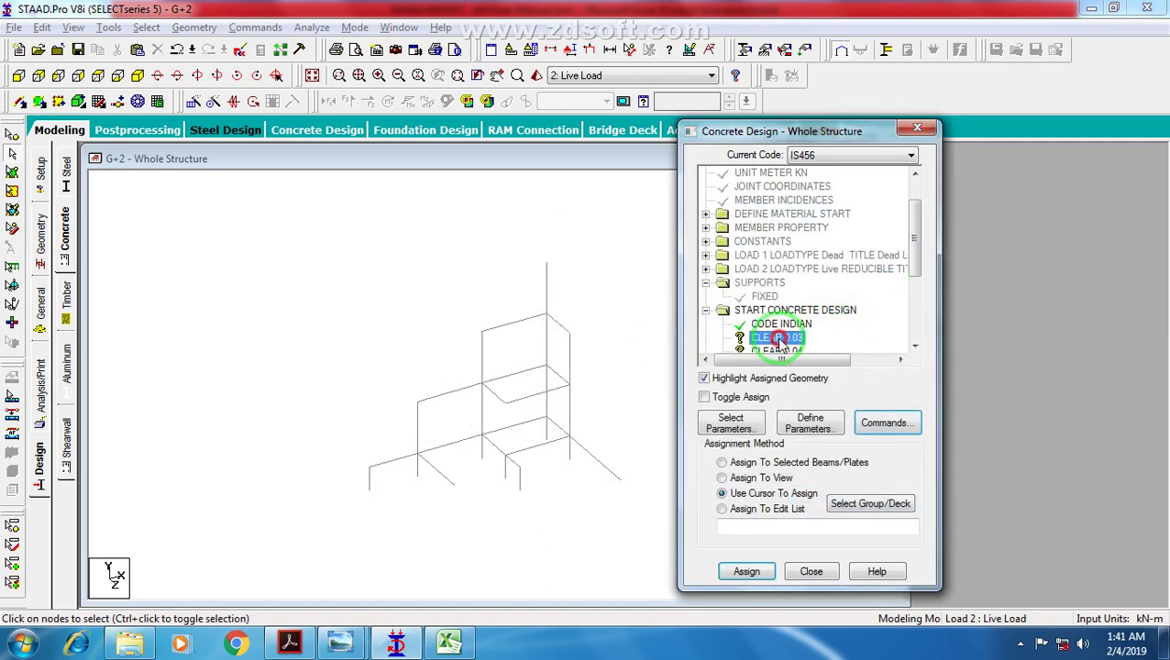
scroll(781, 348, down, 2)
middle_drag(437, 382, 365, 400)
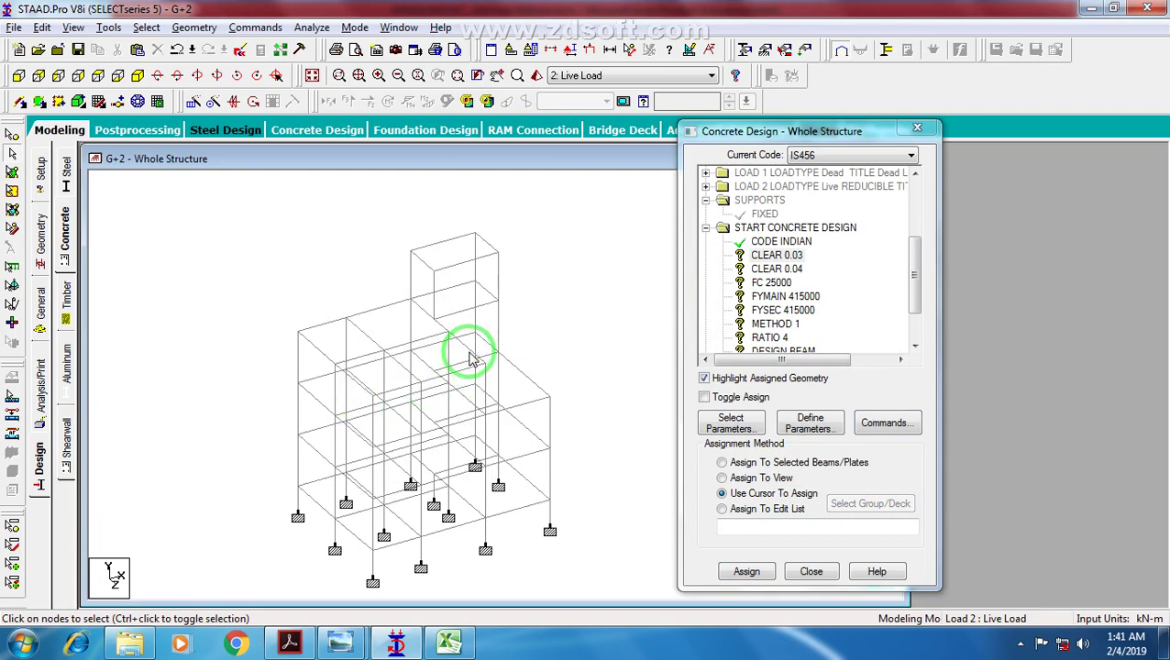
middle_drag(531, 318, 501, 292)
scroll(630, 309, down, 1)
middle_drag(351, 308, 342, 298)
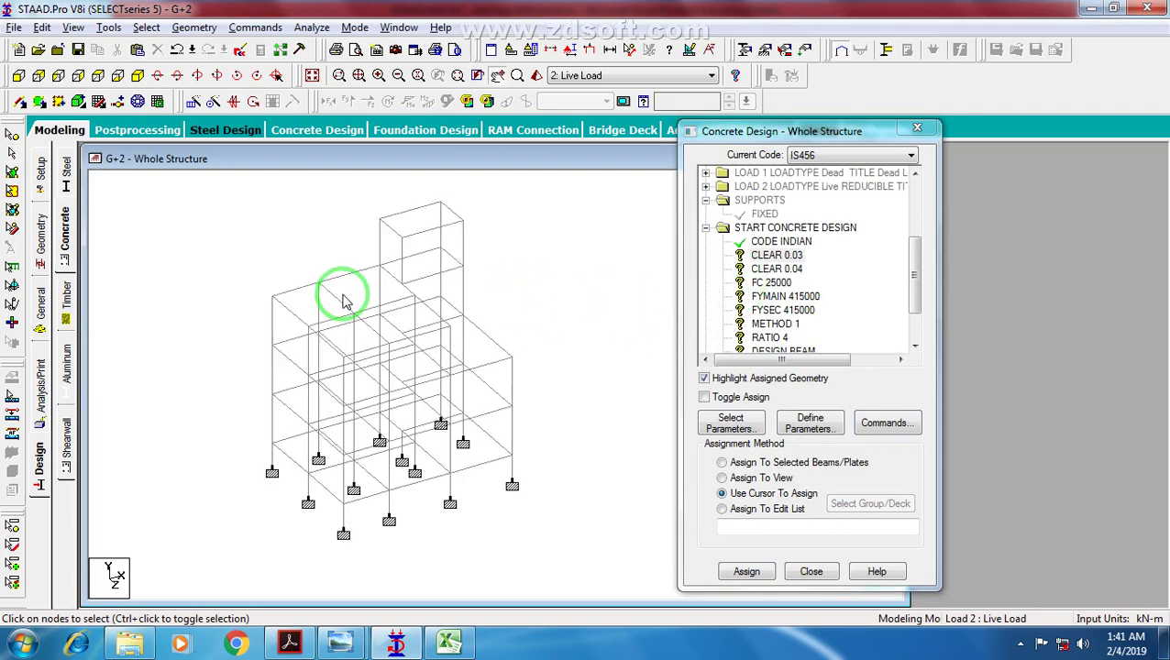
scroll(321, 284, down, 1)
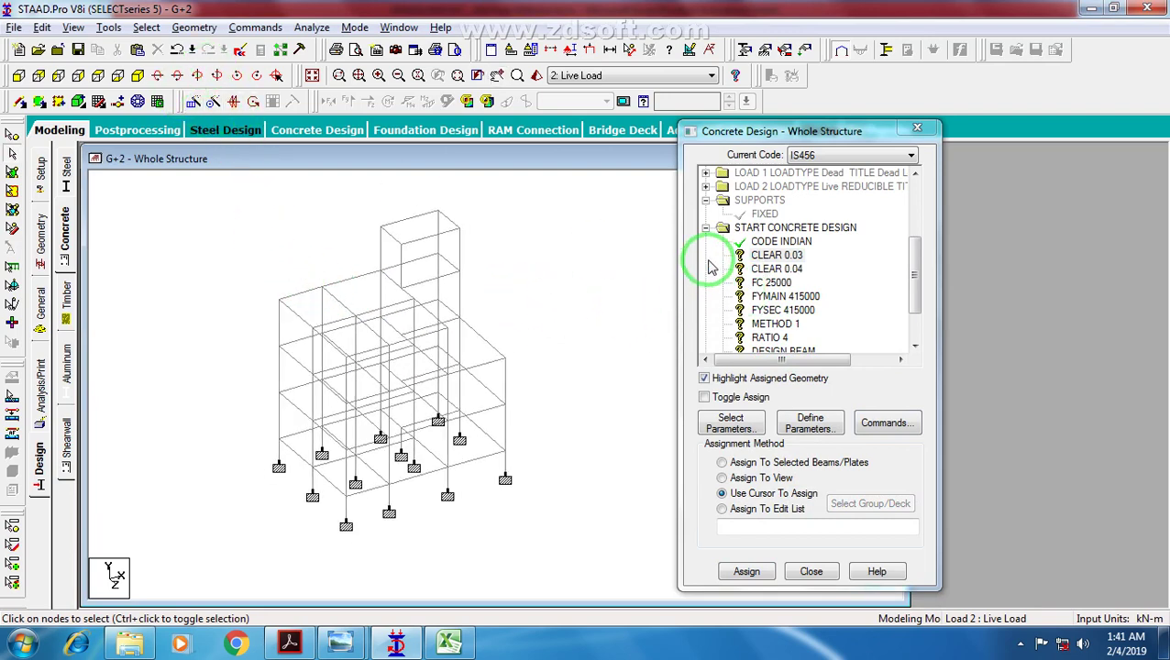
click(775, 269)
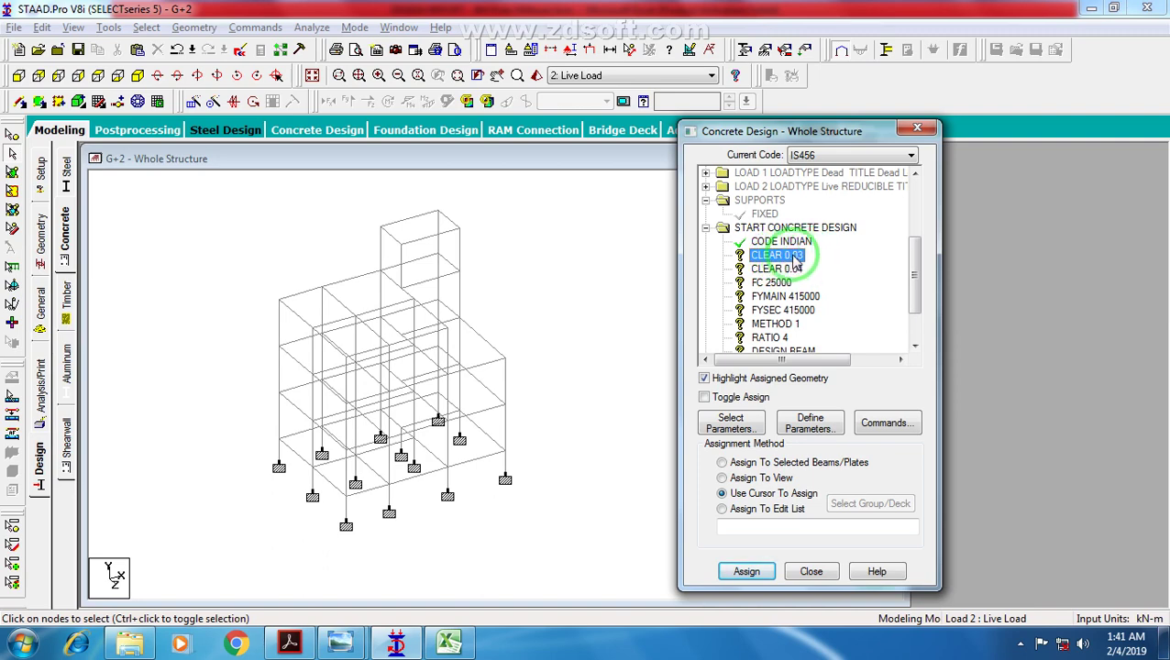
middle_drag(255, 287, 236, 301)
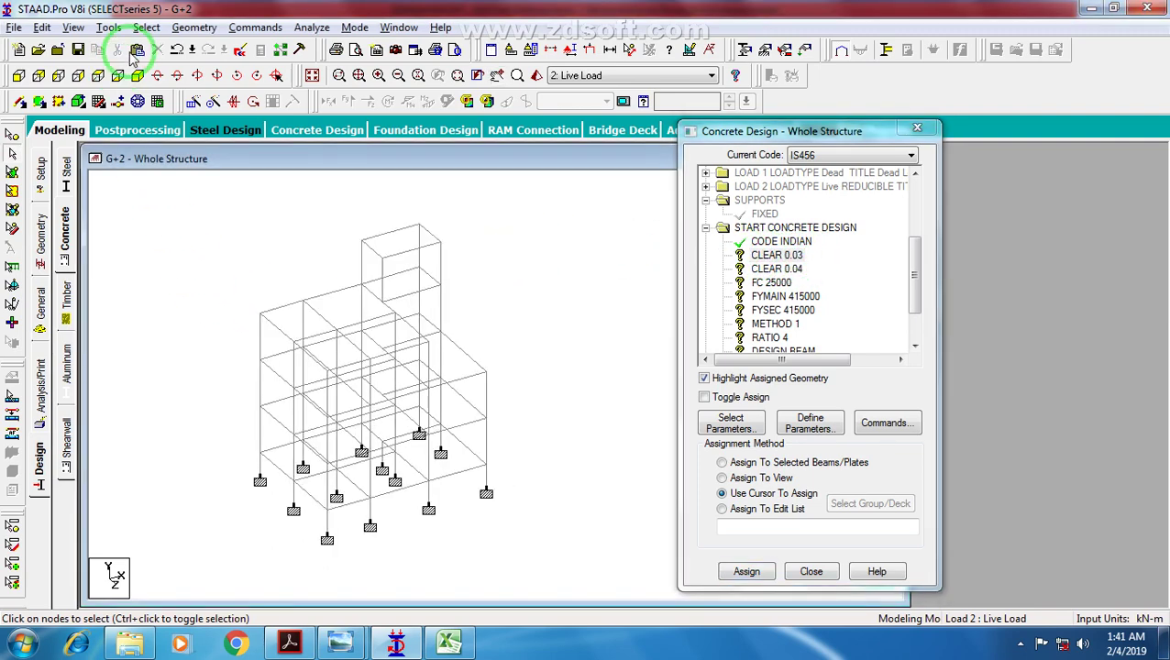
click(147, 29)
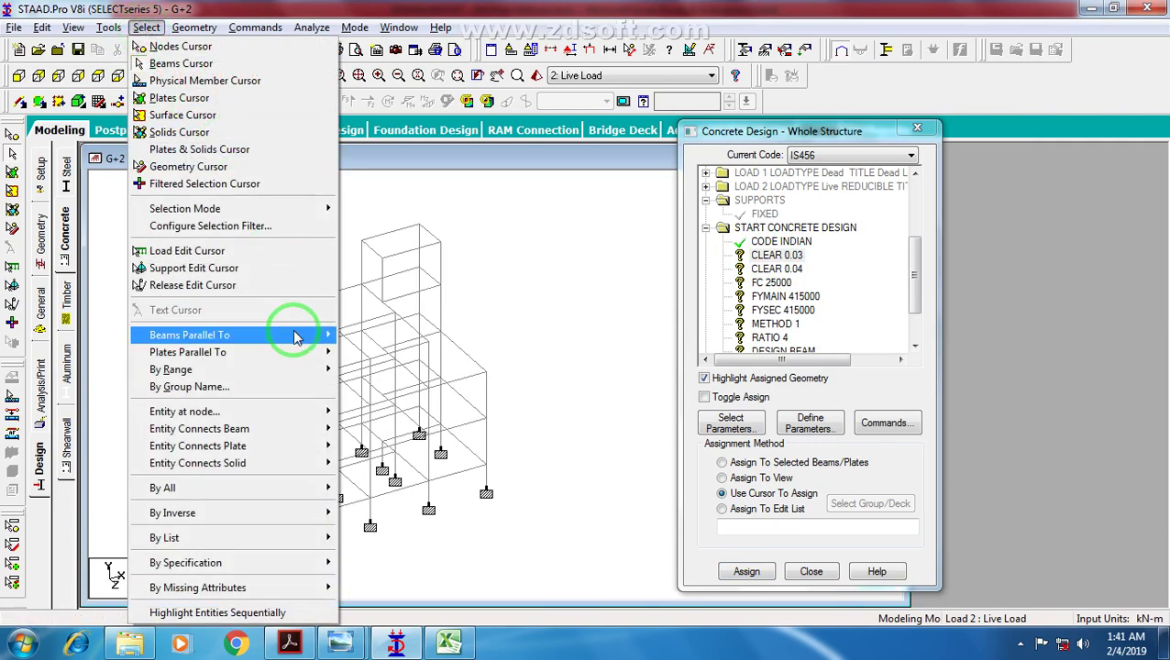
mouse_move(296, 338)
click(363, 338)
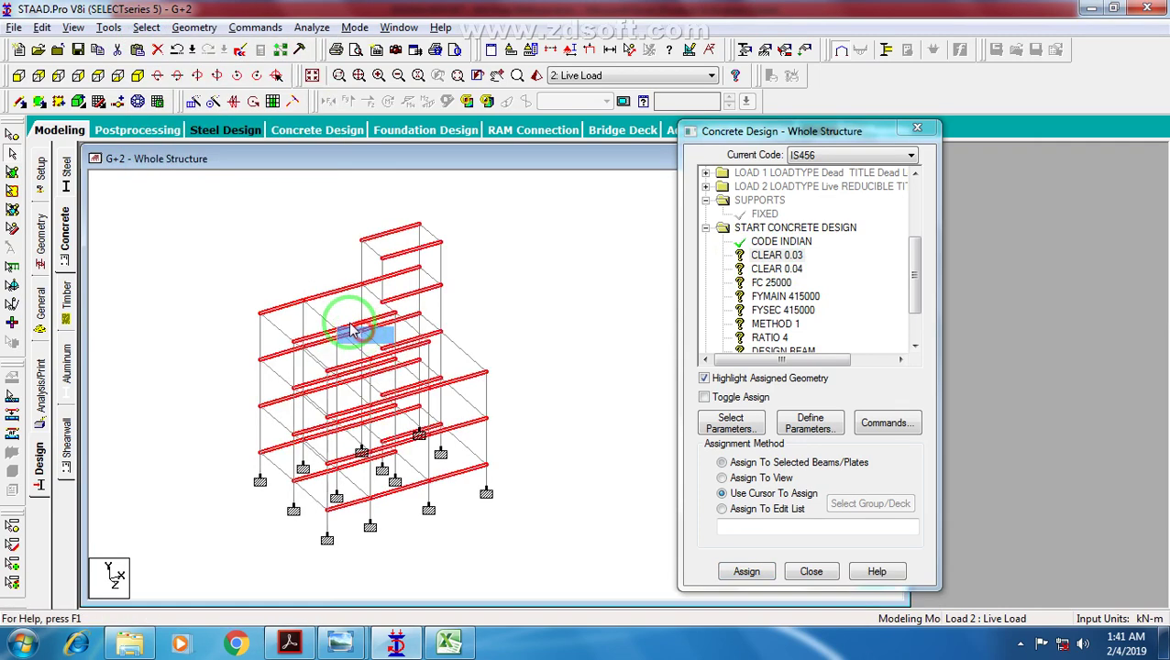
click(146, 28)
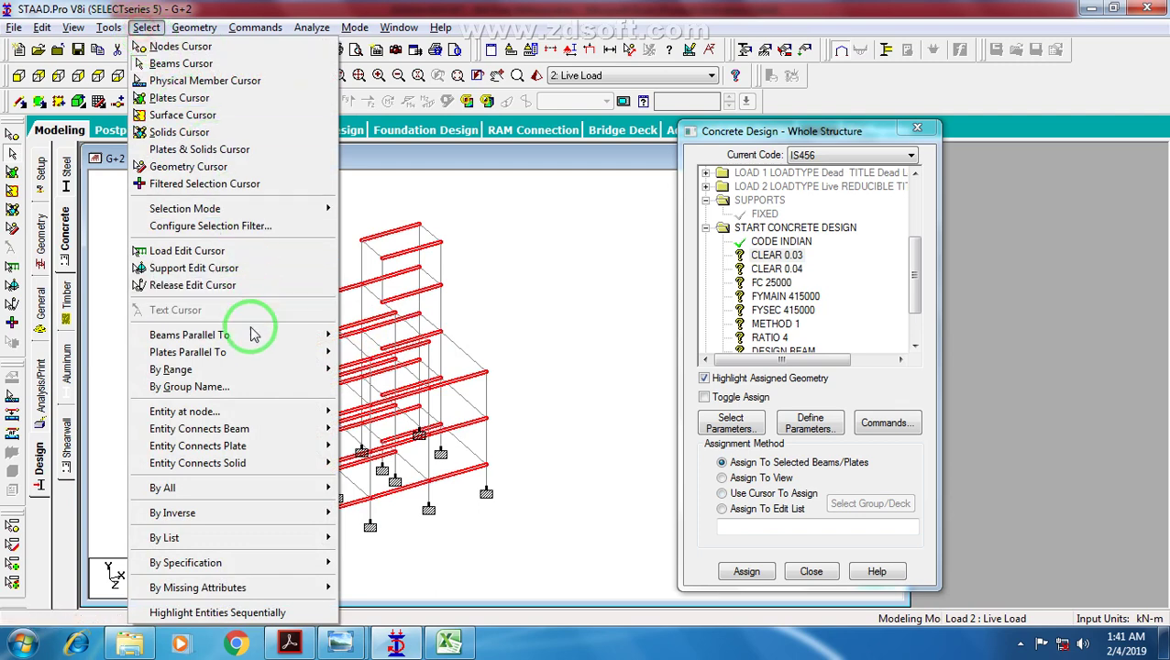
mouse_move(261, 335)
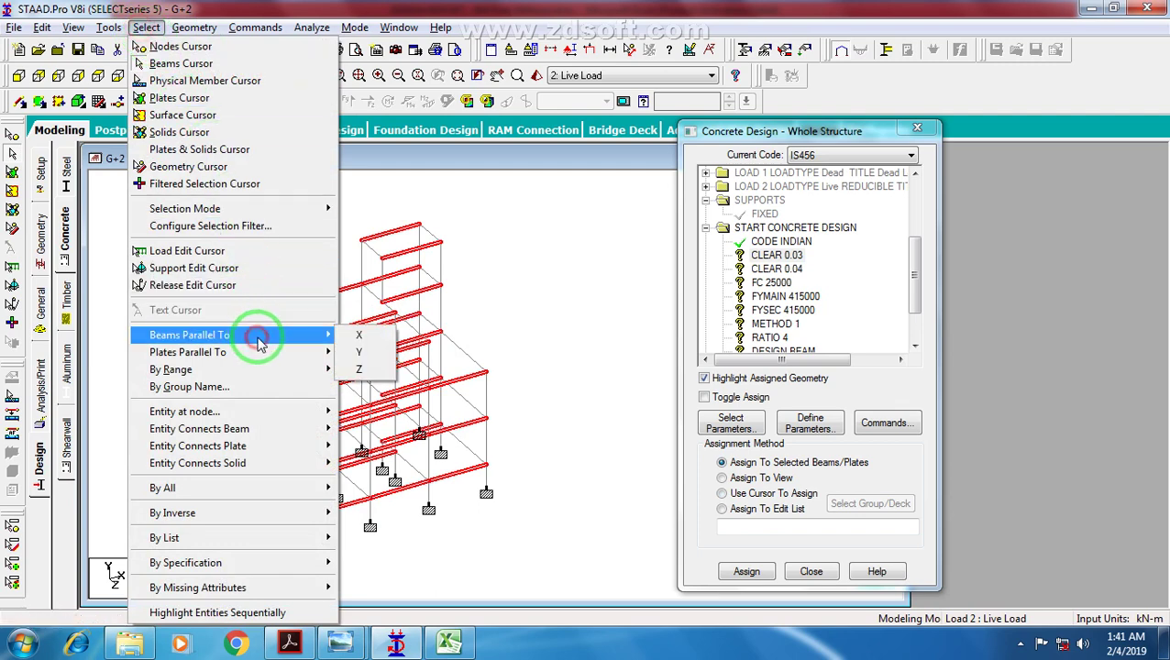
click(364, 368)
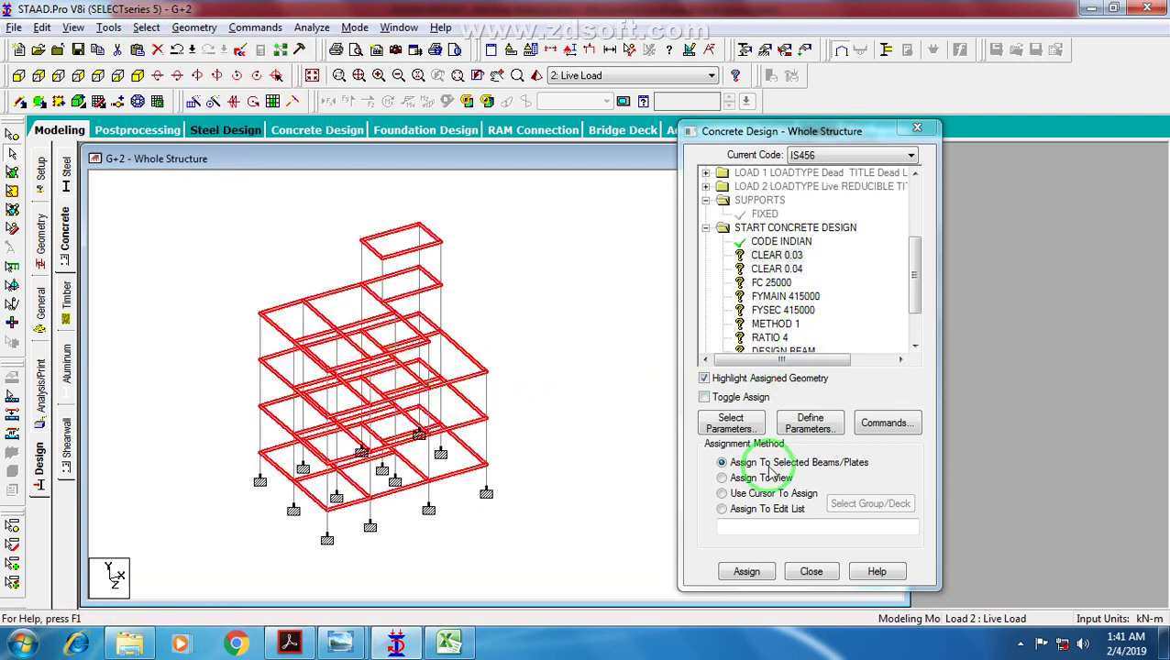
click(748, 571)
click(863, 408)
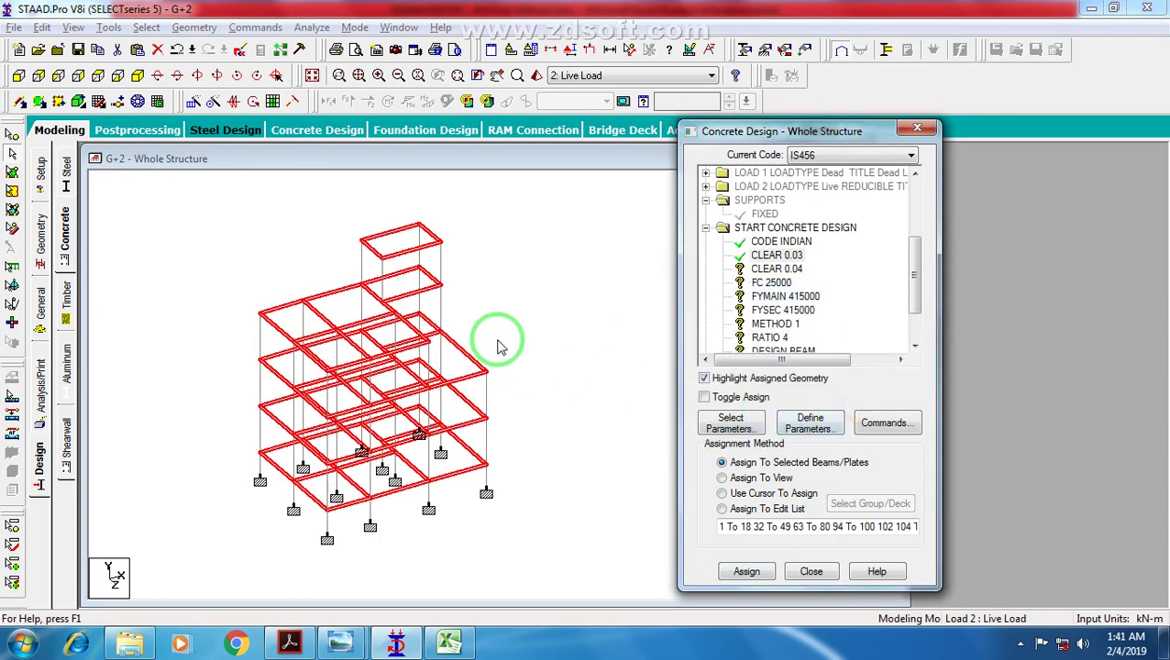
Step: Invert the selection of the CLEAR 0.03 beams to pick the columns, and display only those columns in the active window
click(776, 269)
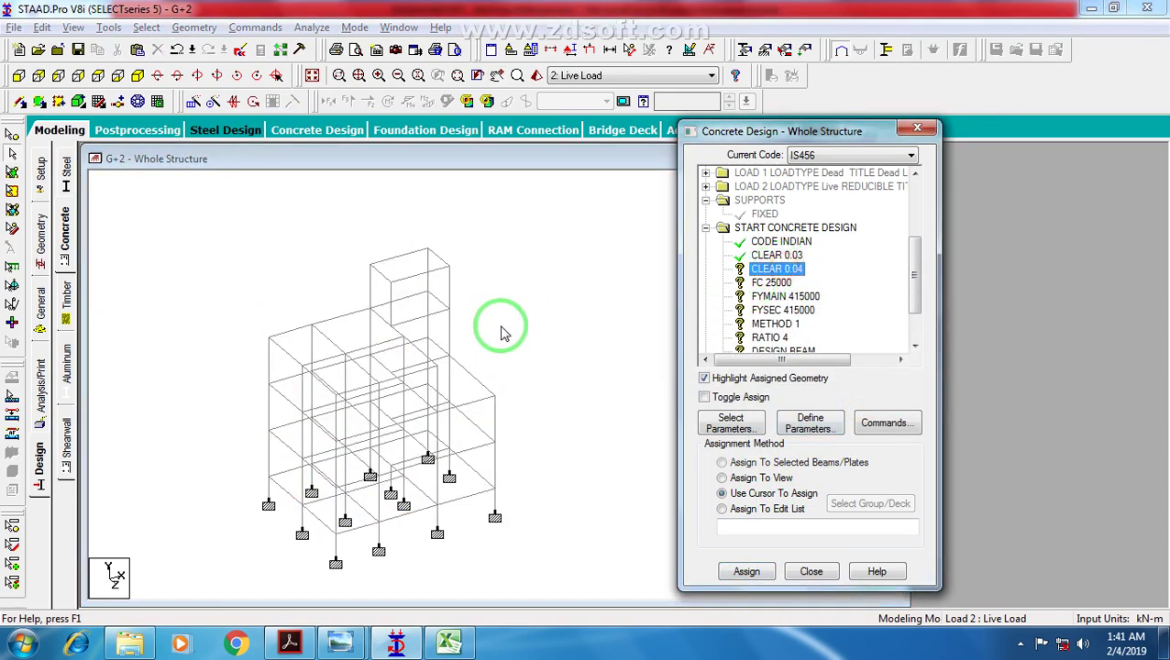
click(776, 255)
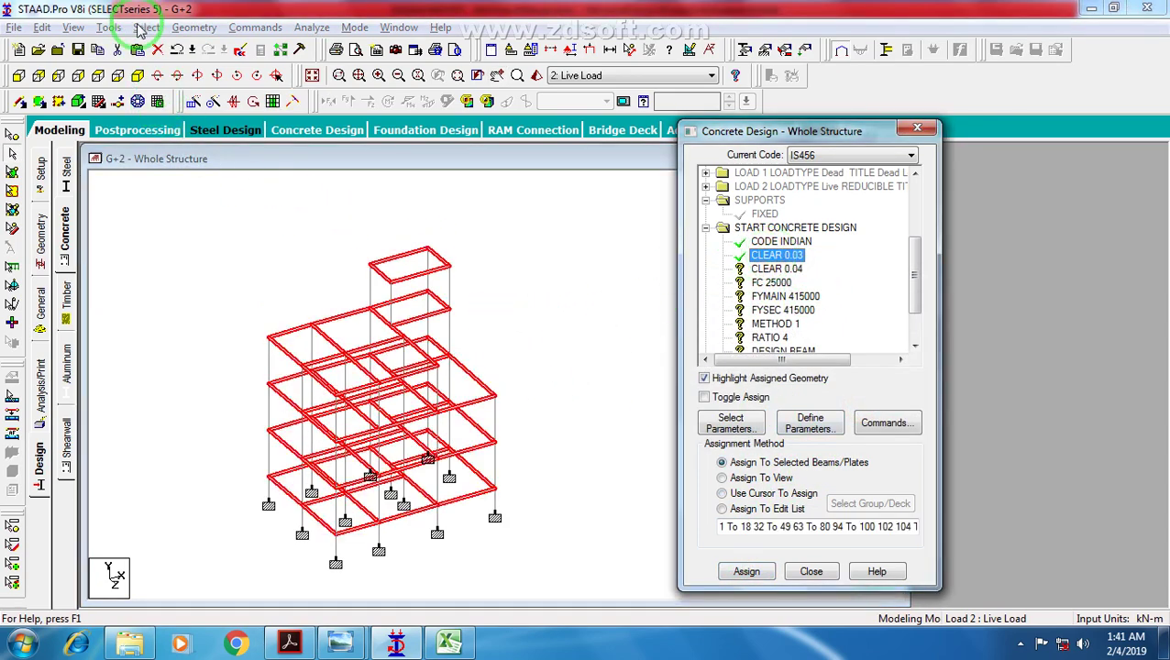
click(140, 28)
mouse_move(295, 515)
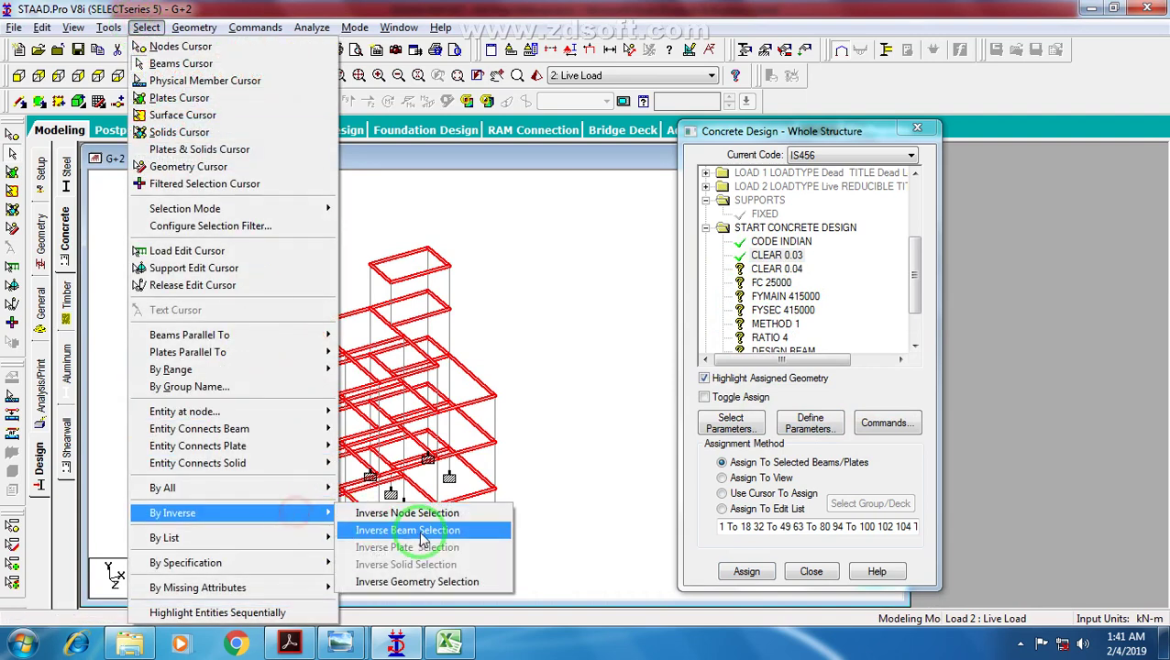
click(422, 536)
right_click(483, 281)
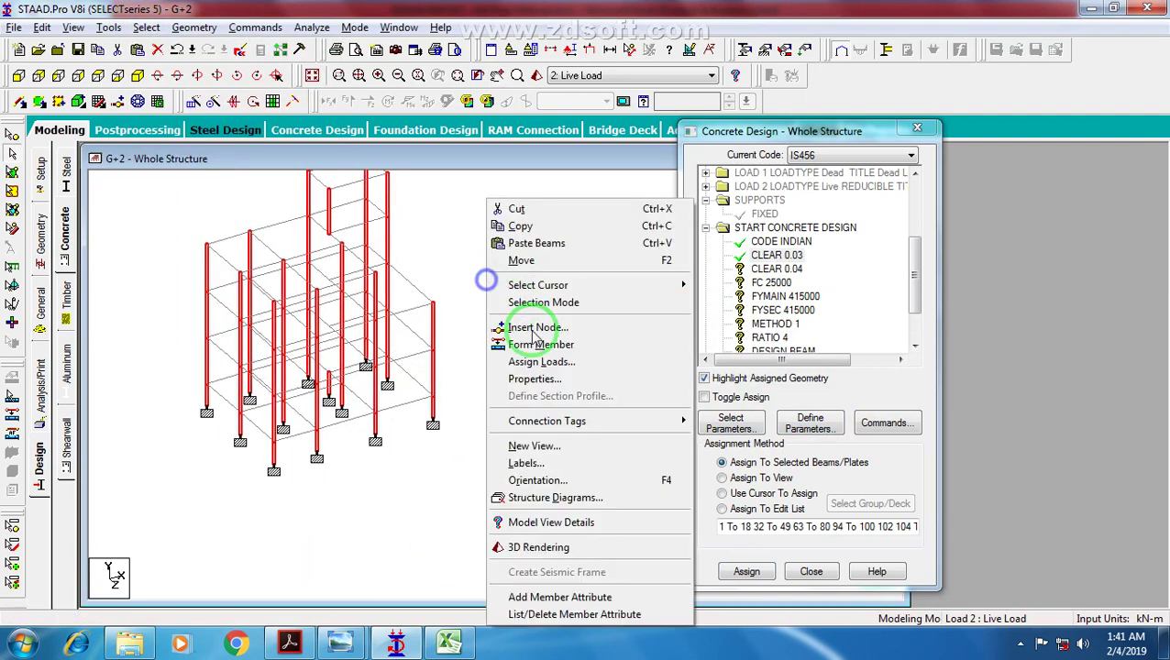
click(562, 456)
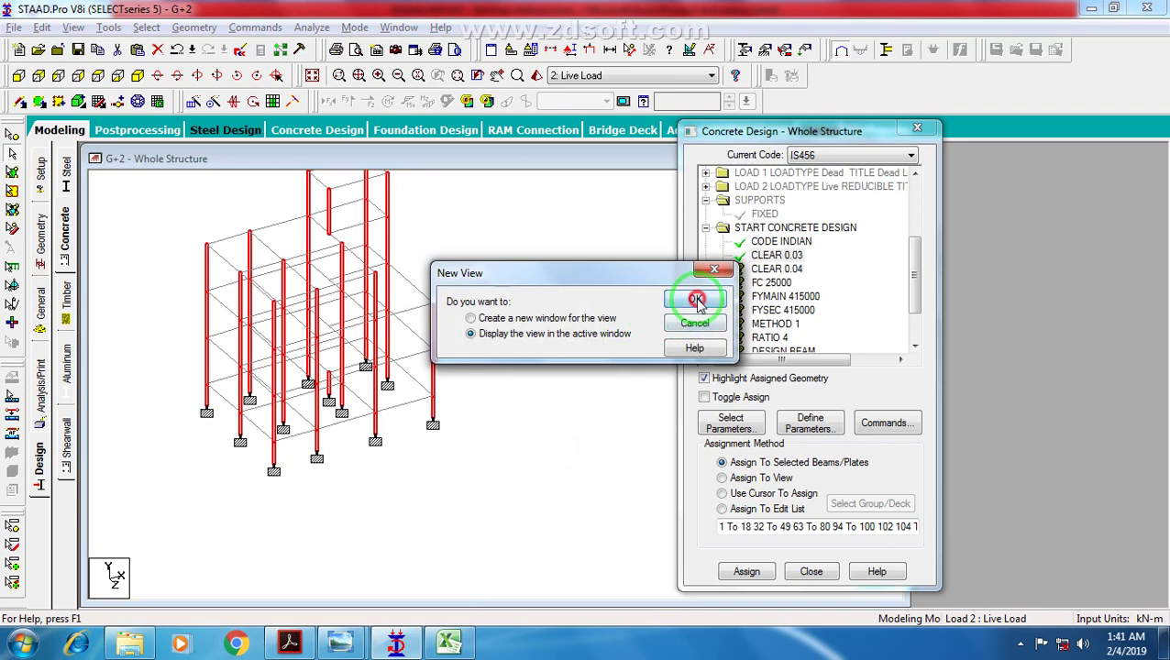
click(695, 298)
Step: Assign the CLEAR 0.04 parameter to all columns in the current view
click(768, 271)
middle_drag(397, 345, 274, 295)
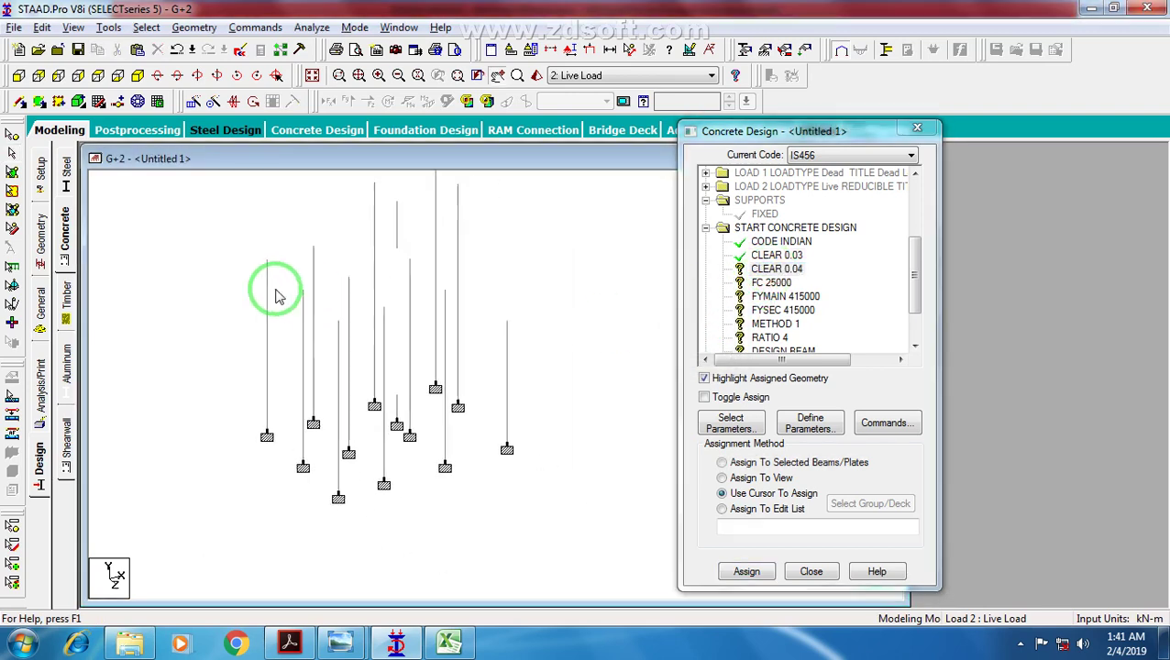
scroll(367, 332, down, 3)
middle_drag(394, 336, 403, 372)
click(744, 479)
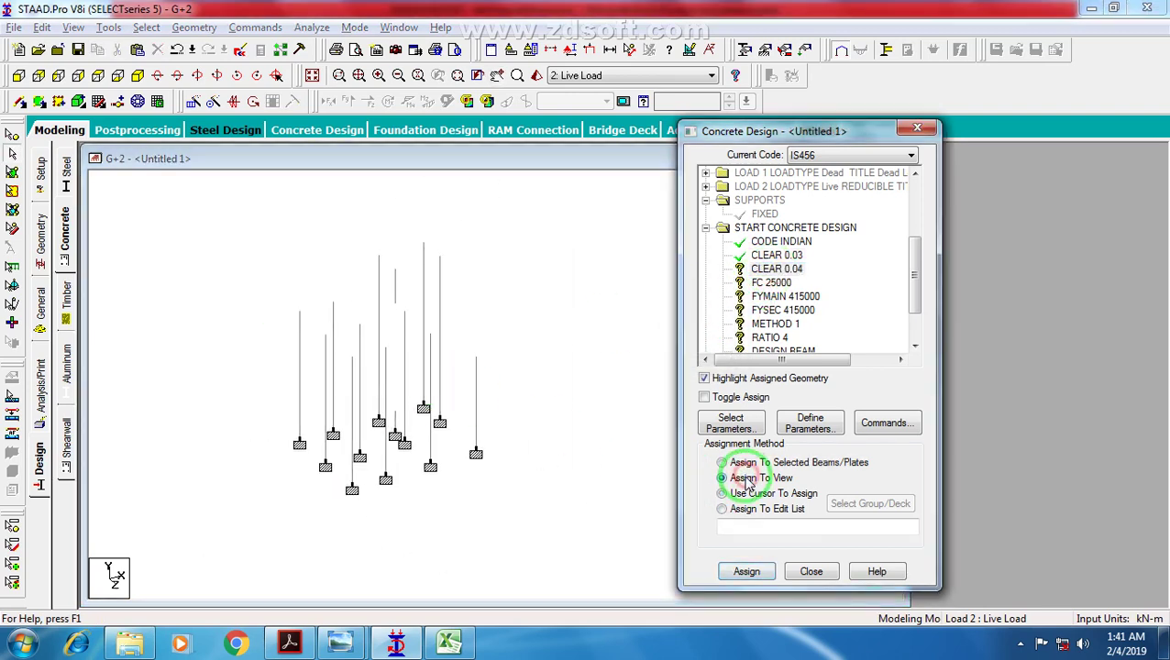
click(744, 571)
click(859, 397)
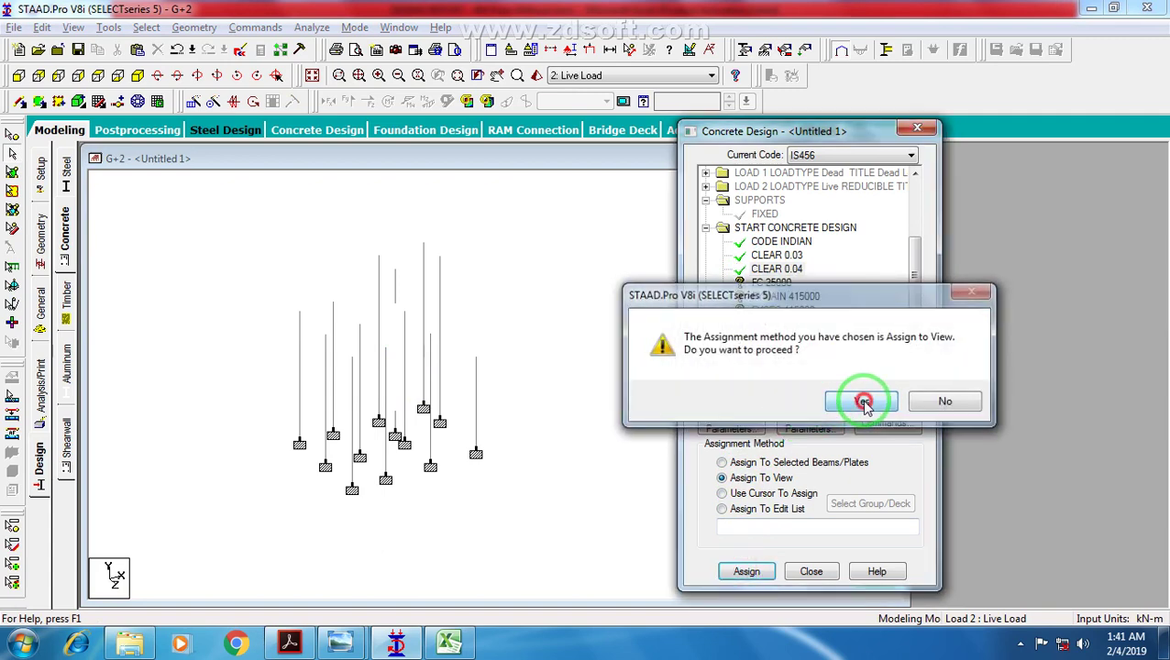
click(549, 281)
Step: Display the whole structure again and assign the FC 25000 parameter to every member in view
click(312, 76)
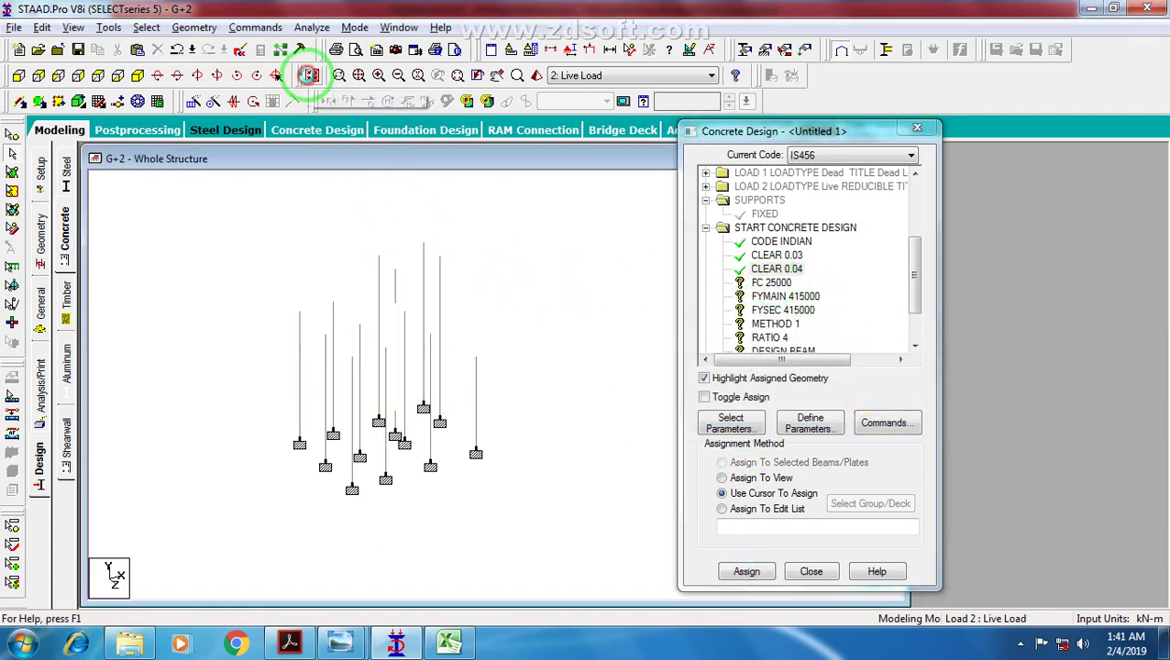
click(772, 283)
click(767, 481)
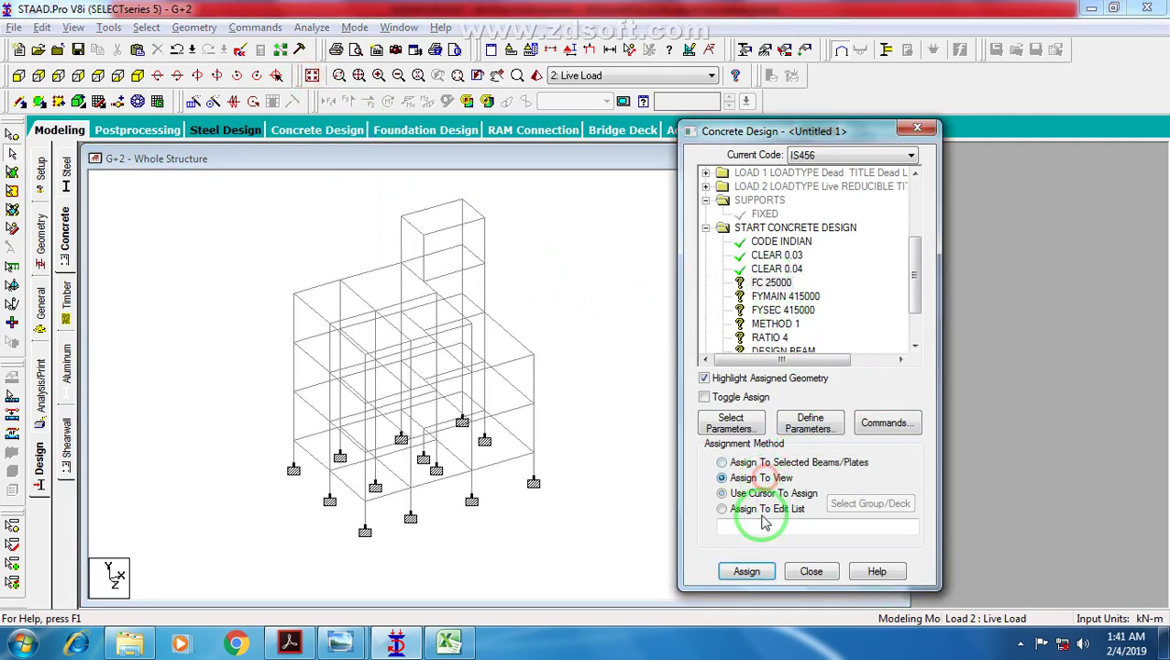
click(748, 573)
click(866, 397)
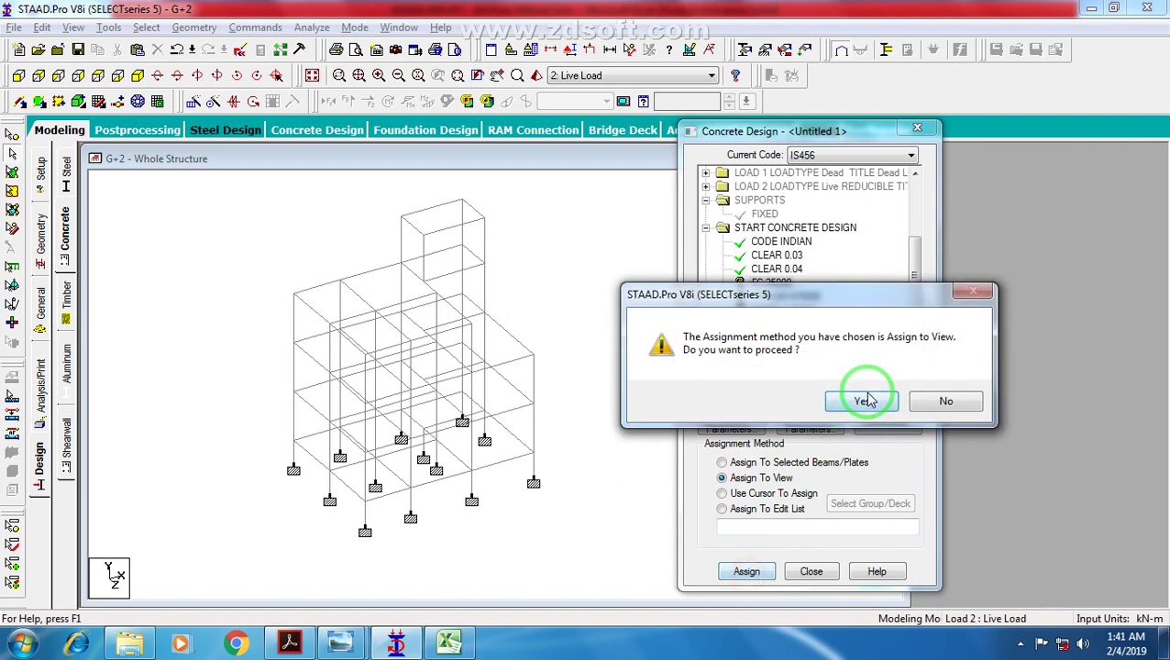
Step: Assign the FYMAIN 415000 parameter to every member in view
click(789, 297)
click(750, 491)
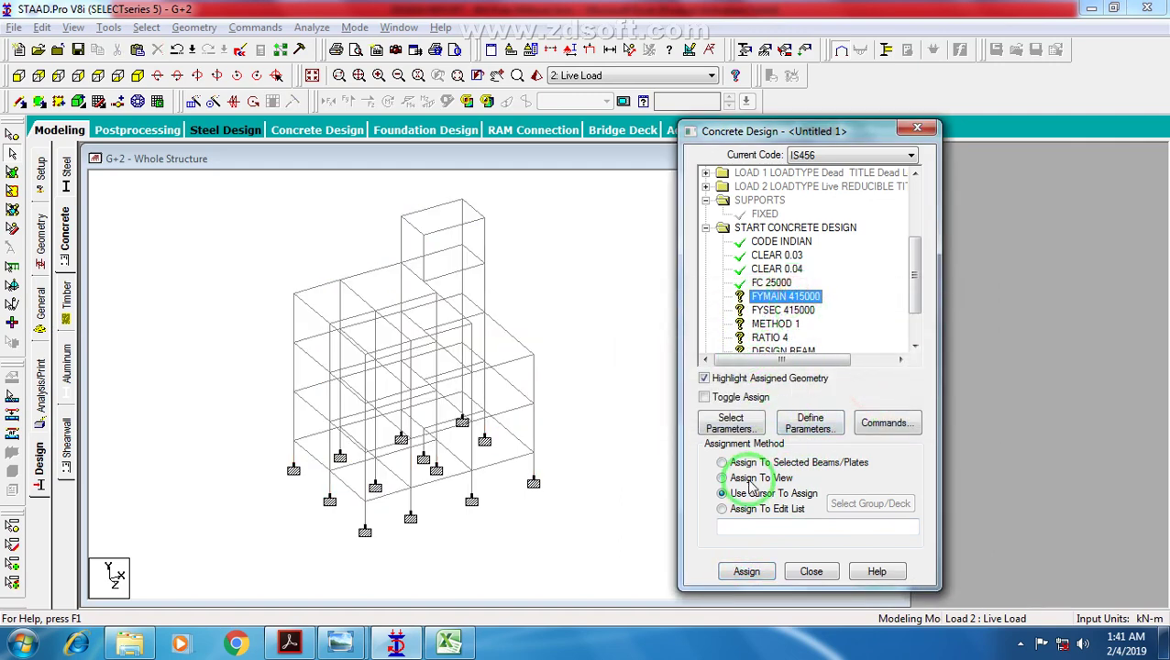
click(753, 479)
click(744, 574)
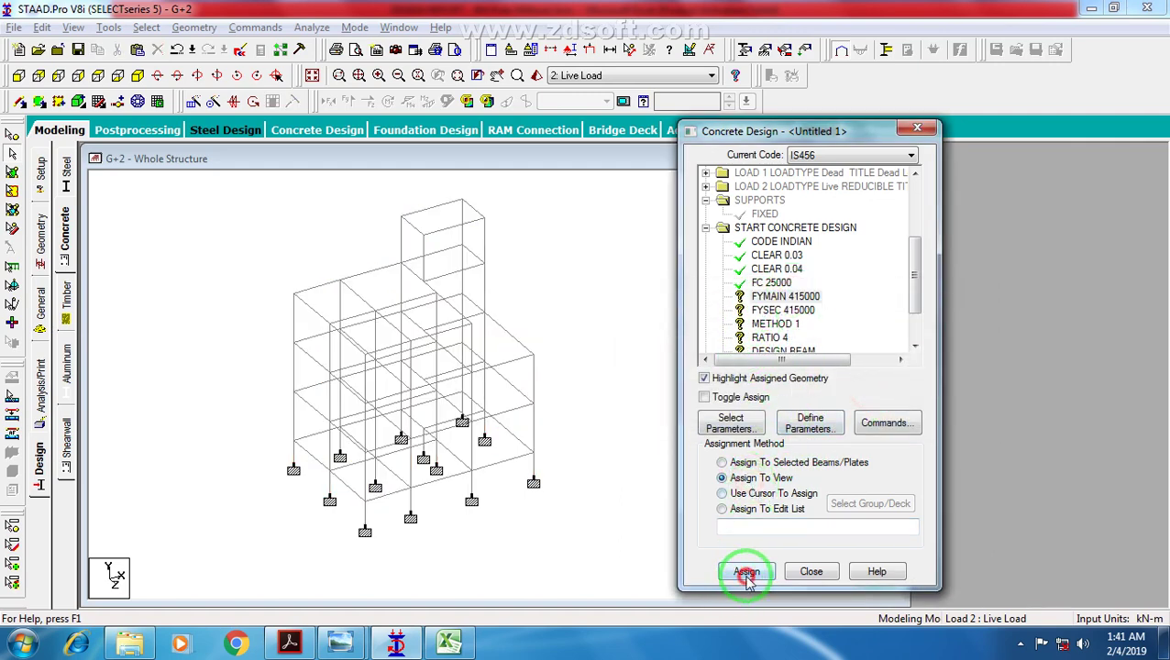
click(860, 398)
Step: Assign the FYSEC 415000 parameter to every member in view
click(771, 311)
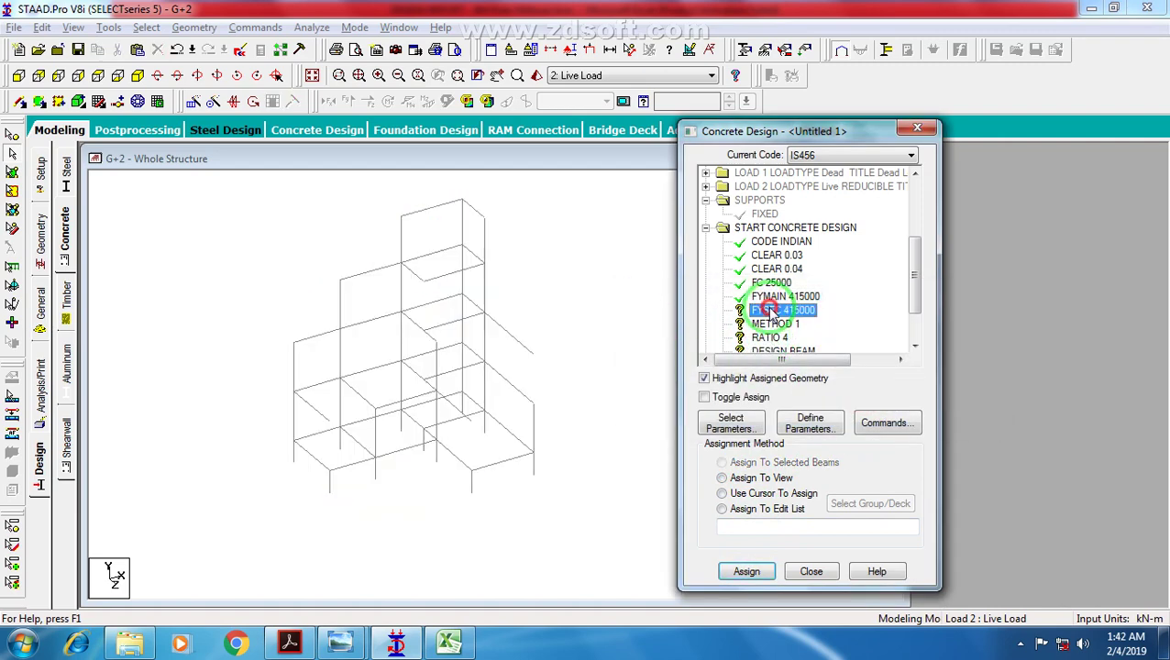
scroll(771, 303, down, 1)
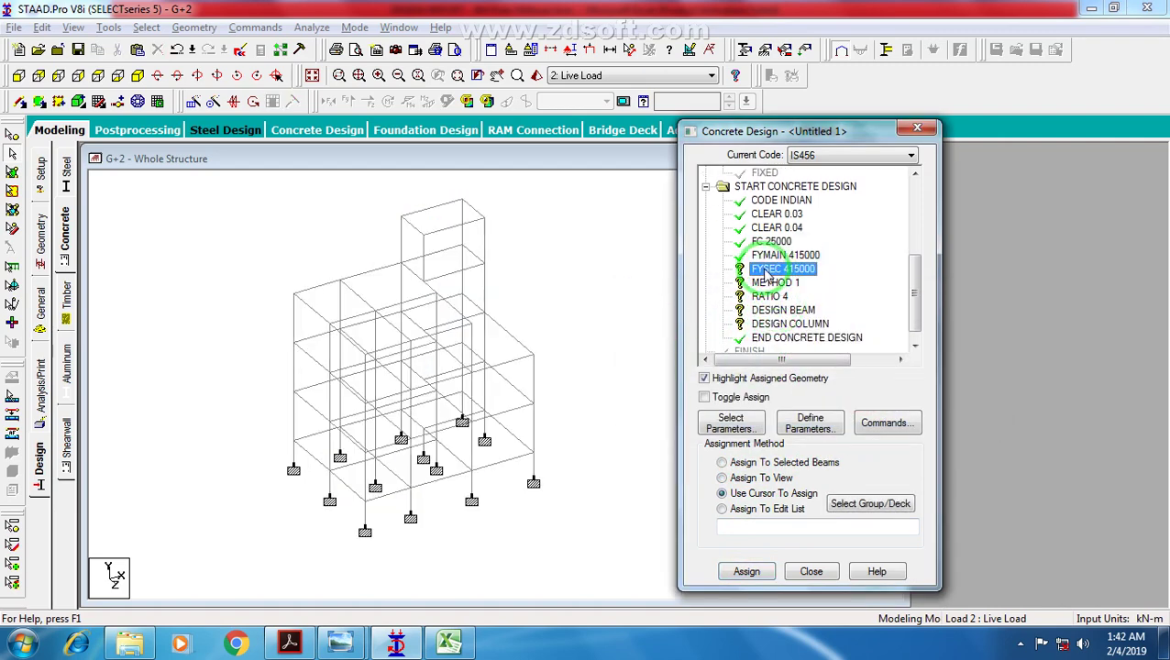
click(753, 479)
click(746, 571)
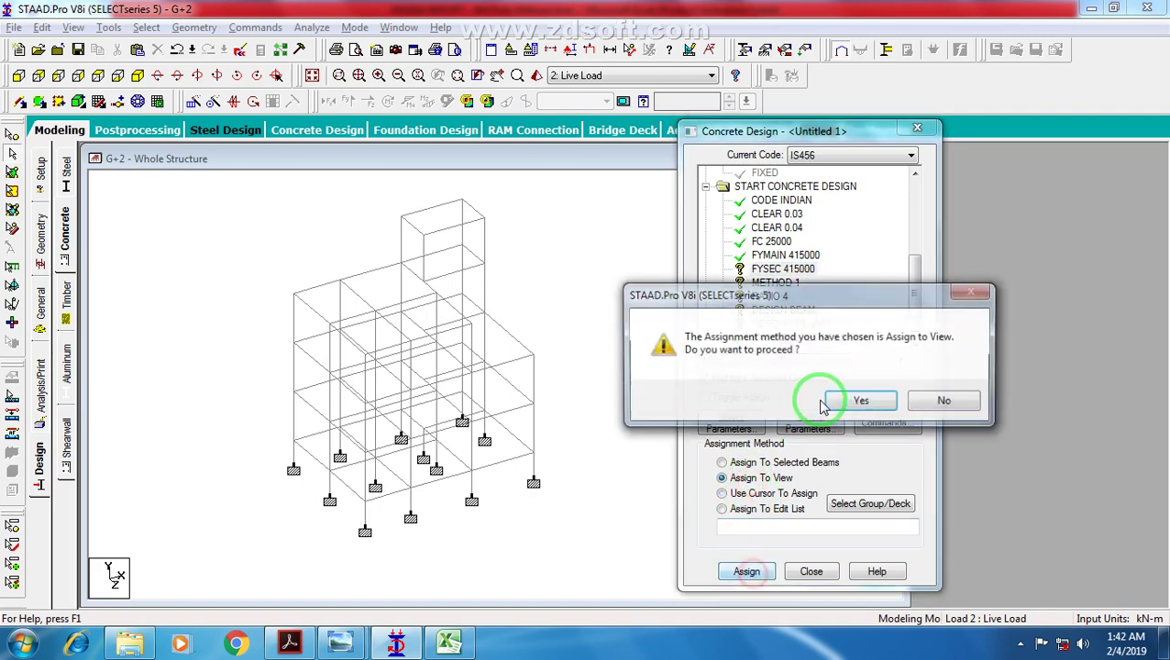
click(862, 403)
Step: Check the minimum eccentricity setting of the METHOD 1 parameter and close it without changes
click(779, 284)
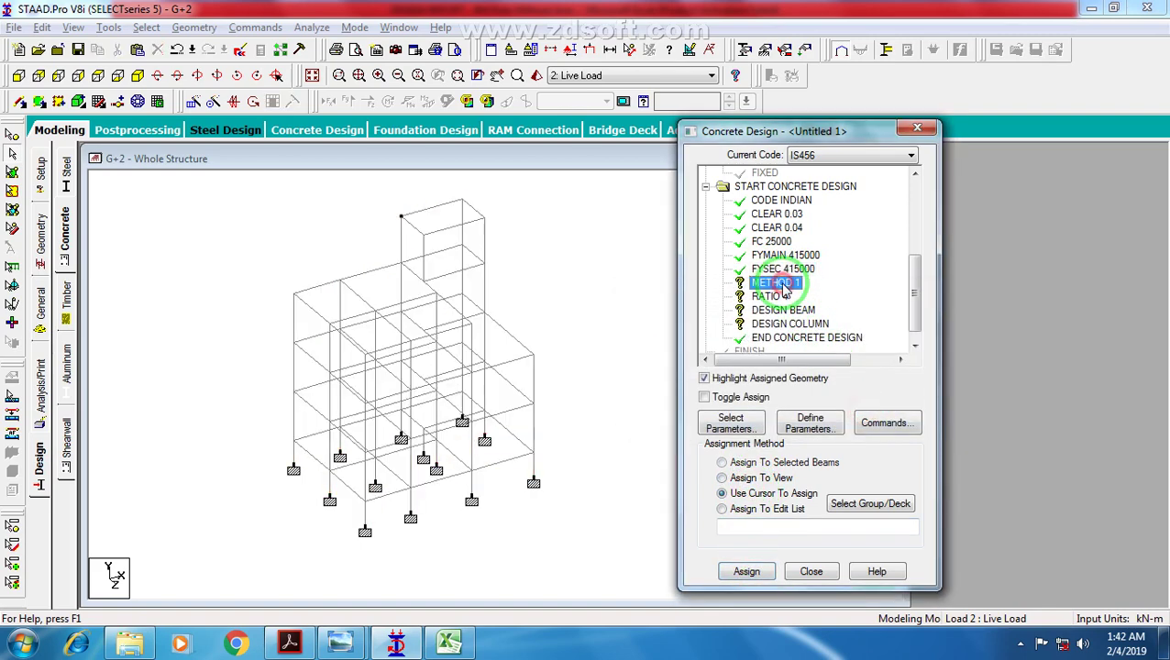
double_click(778, 283)
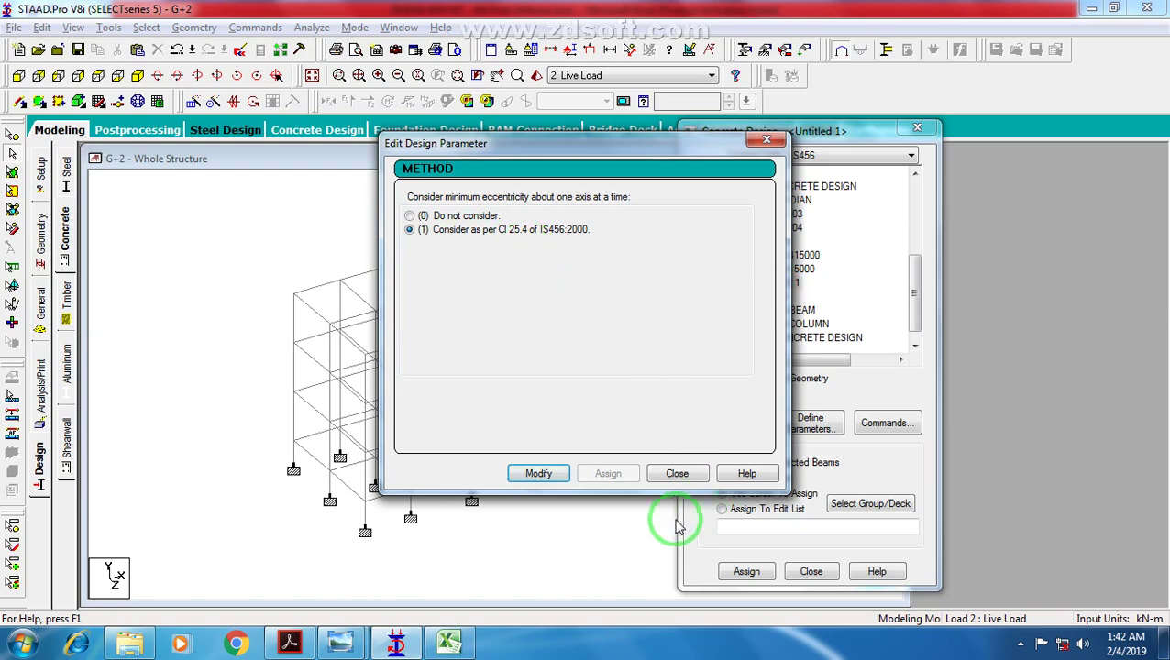
click(677, 475)
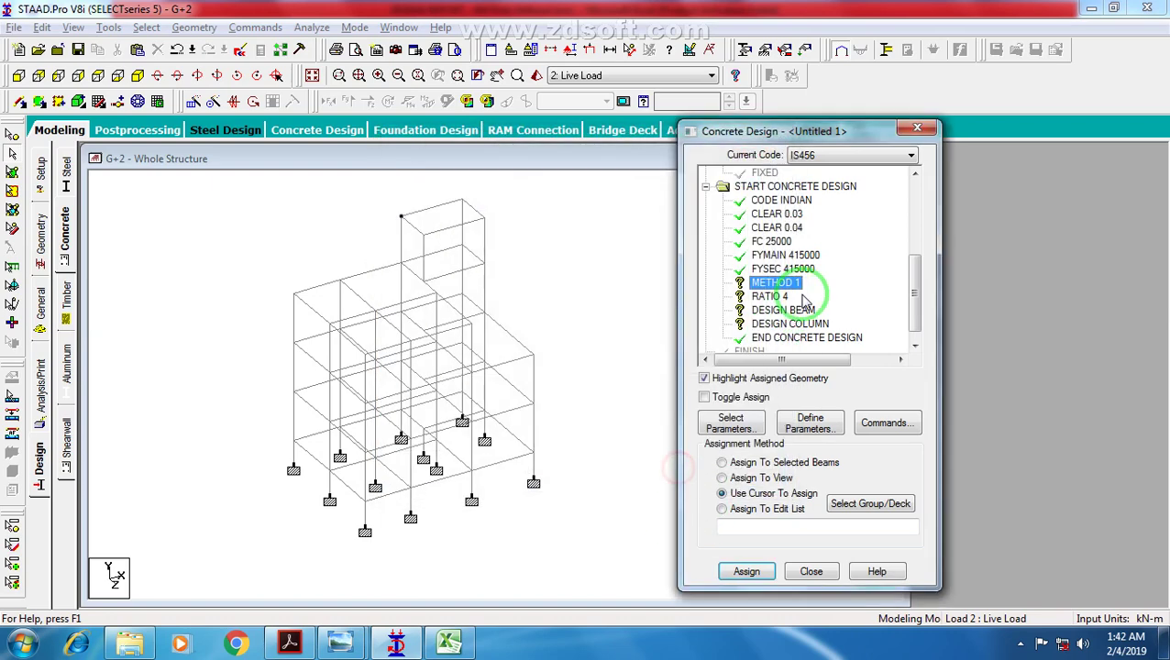
Step: Assign METHOD 1 to the column members 19 To 30 50 To 61 81 To 88 90 To 92 112 To 115 120 To 132, reusing the CLEAR 0.04 list
click(781, 229)
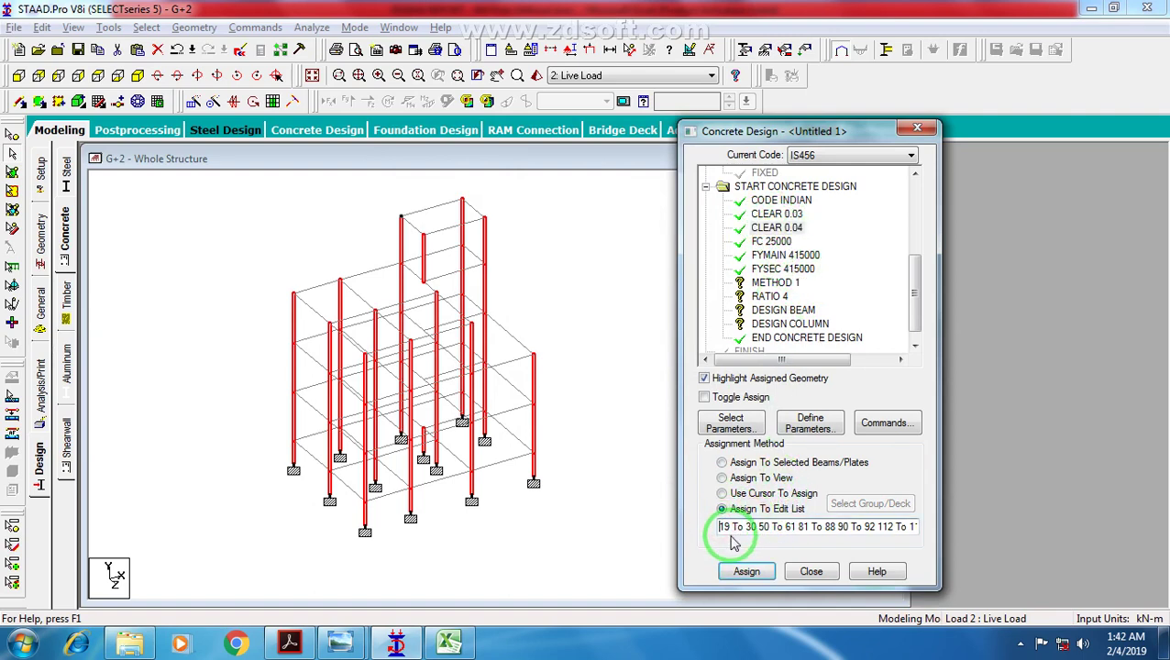
double_click(732, 536)
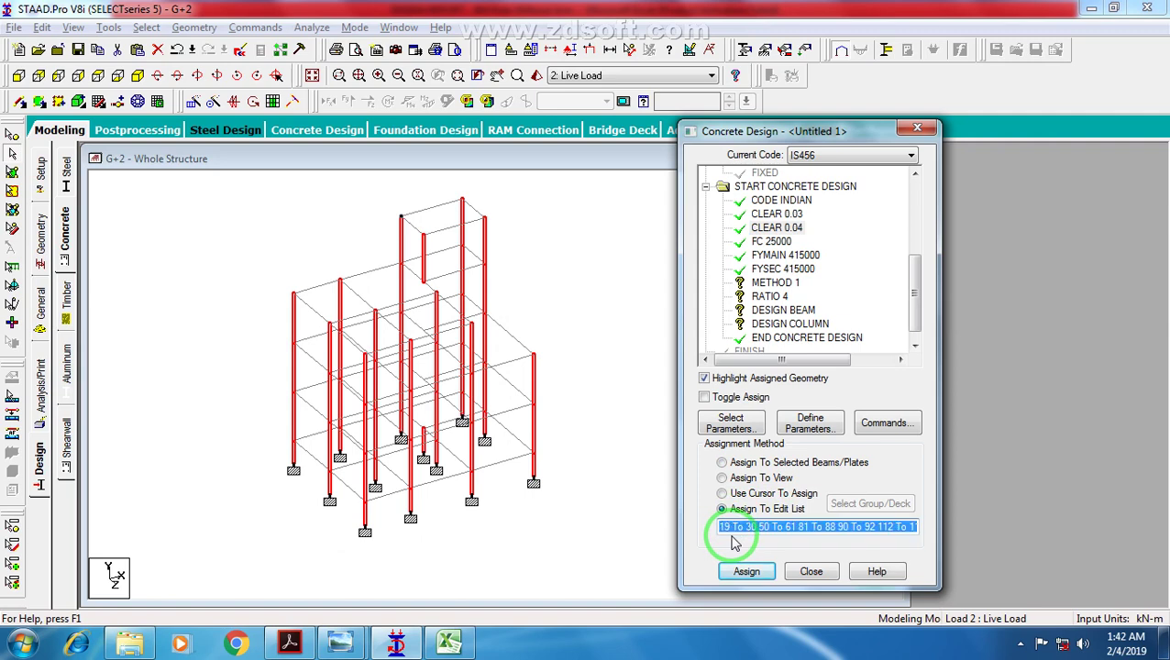
click(784, 285)
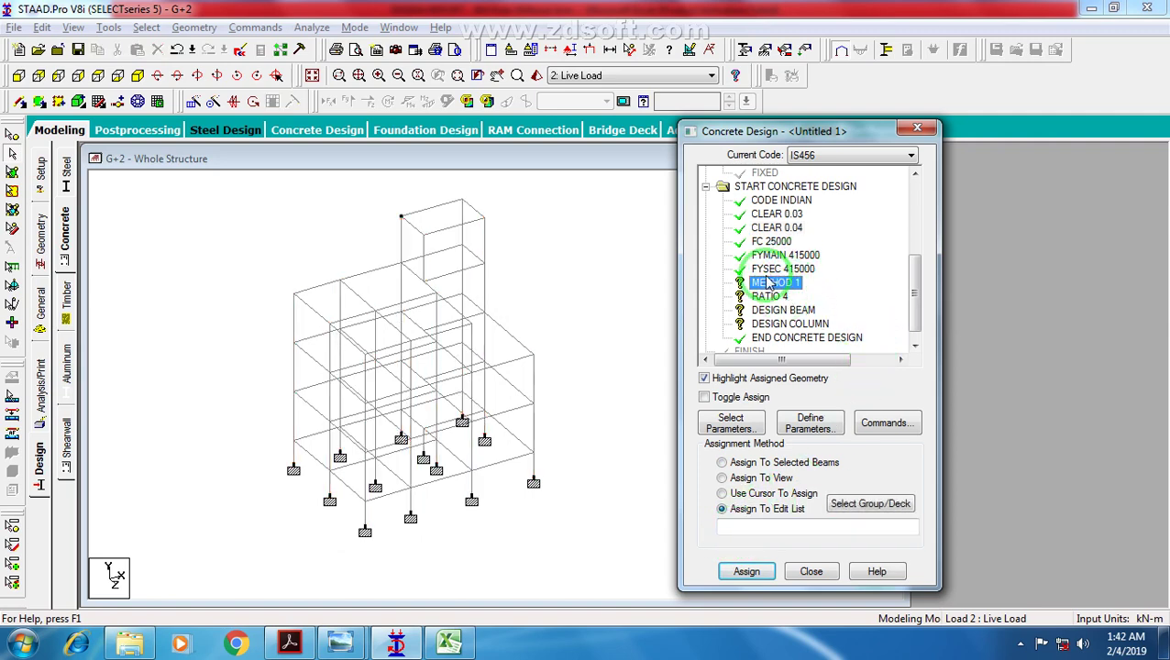
click(767, 530)
key(ctrl+v)
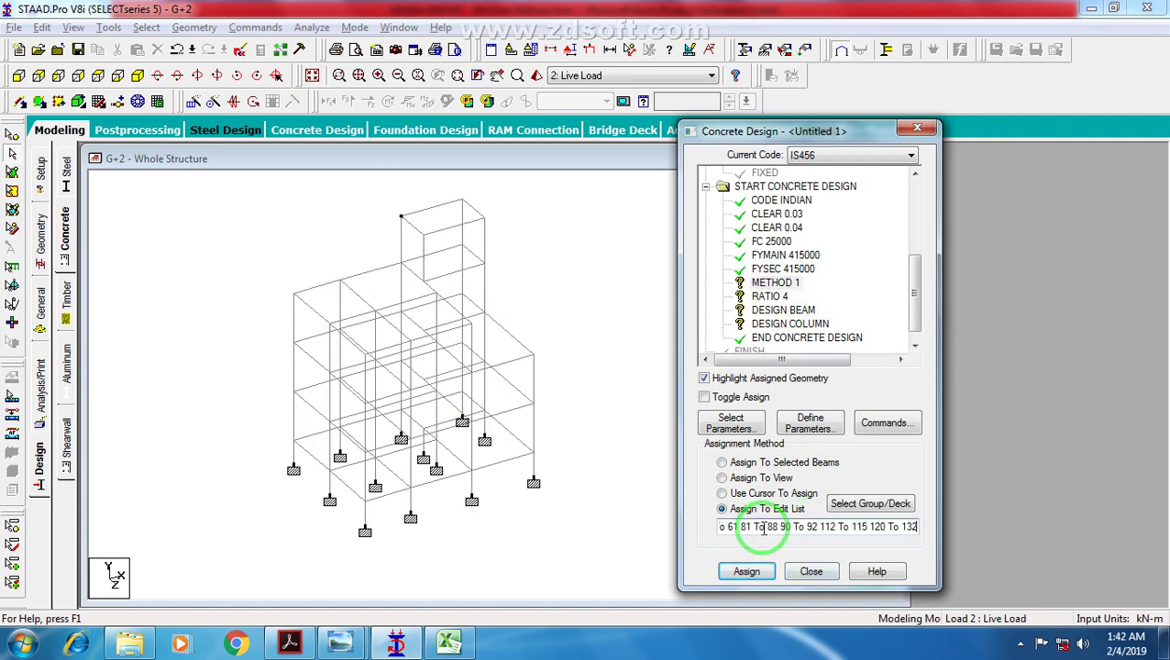
click(747, 572)
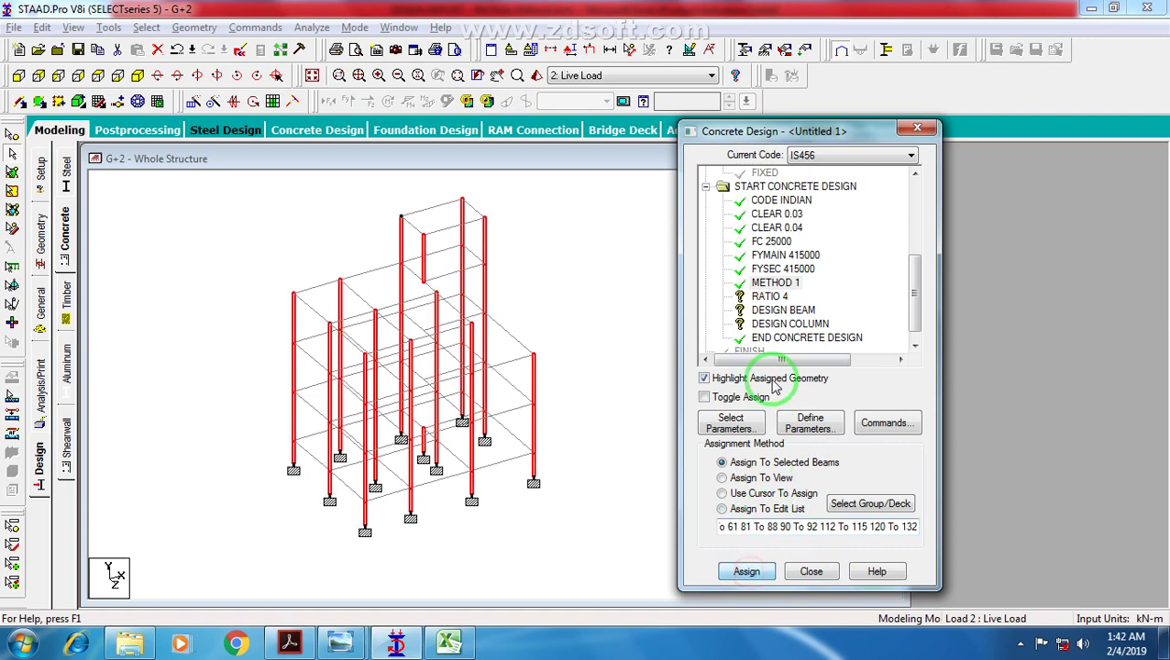
Step: Assign the RATIO 4 parameter to the same column member list
click(771, 297)
click(756, 529)
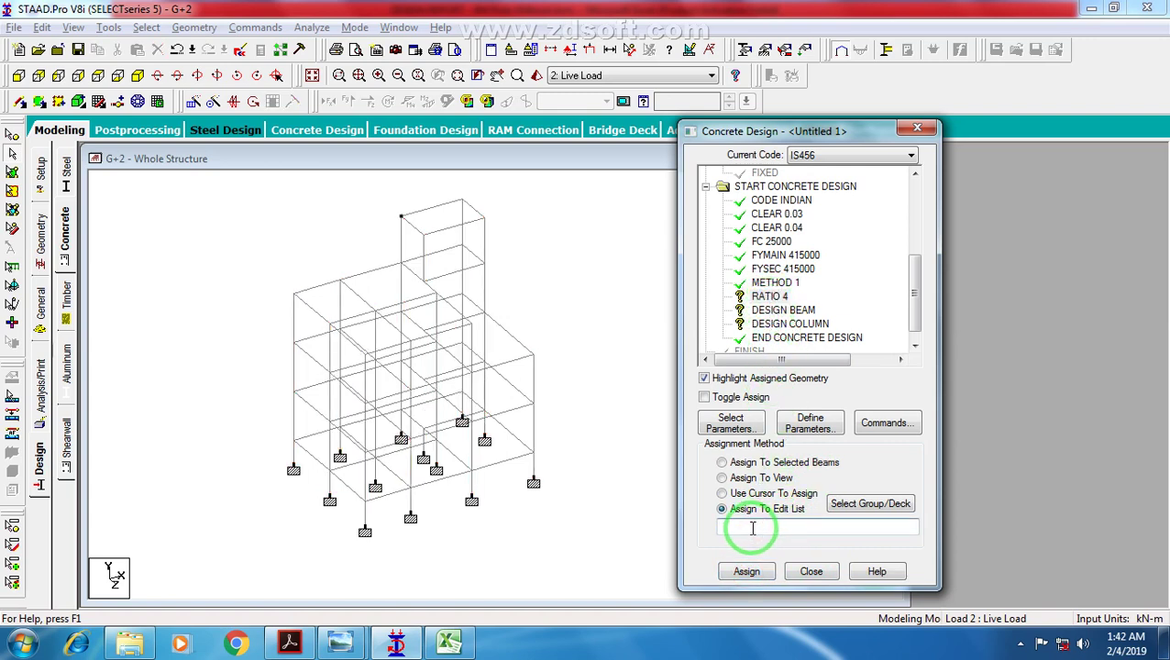
key(ctrl+v)
click(748, 572)
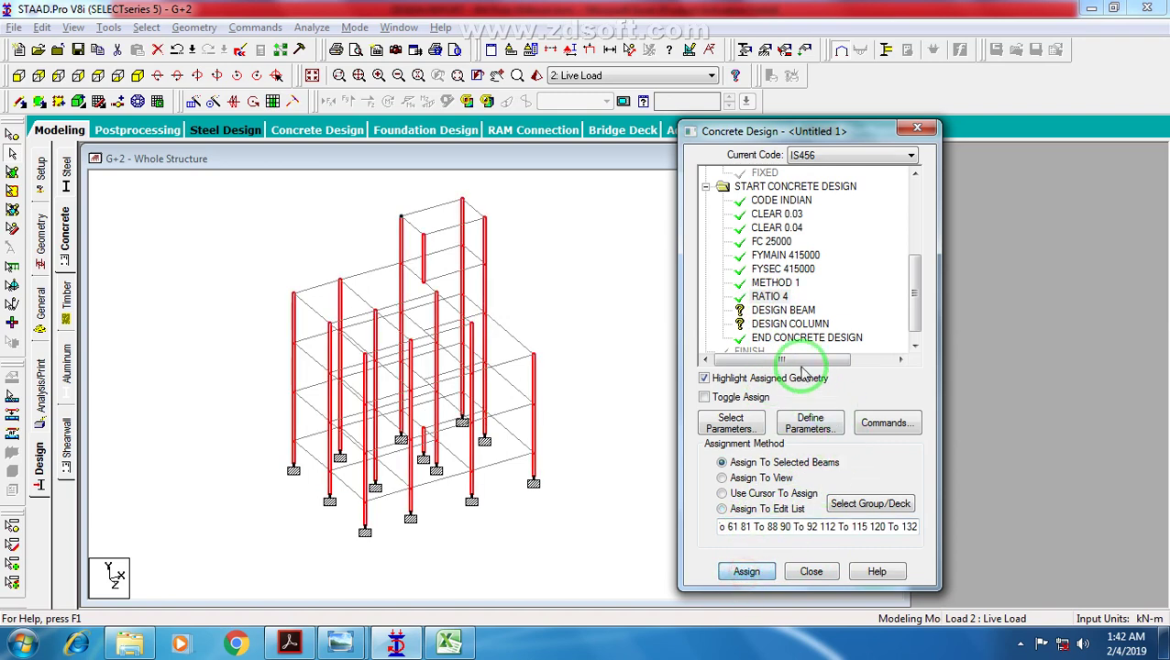
Step: Assign DESIGN BEAM to the beams in the CLEAR 0.03 list, 1 To 18 32 To 49 63 To 80 94 To 100 102 104 To 111 116 To 119
click(775, 311)
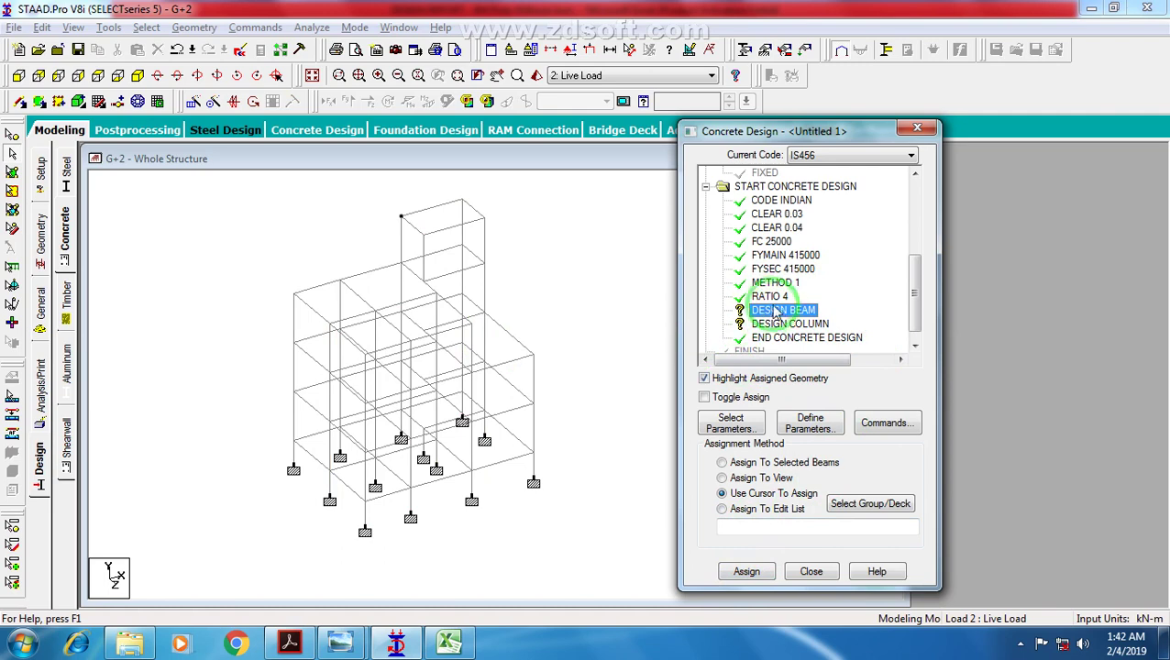
click(777, 214)
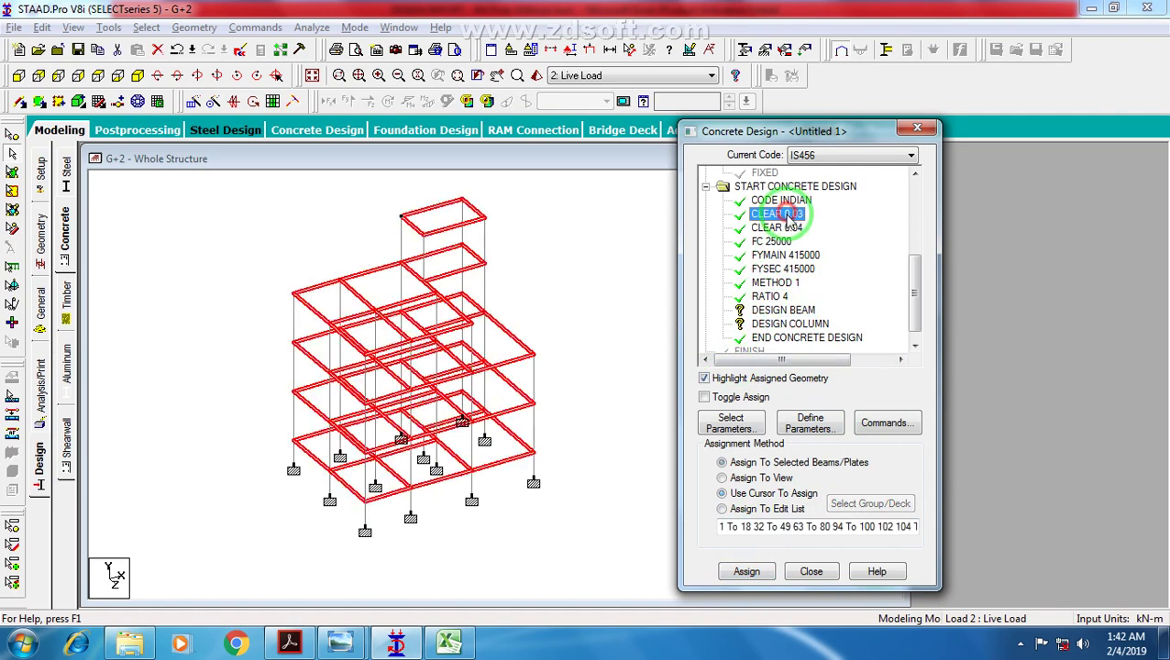
click(718, 530)
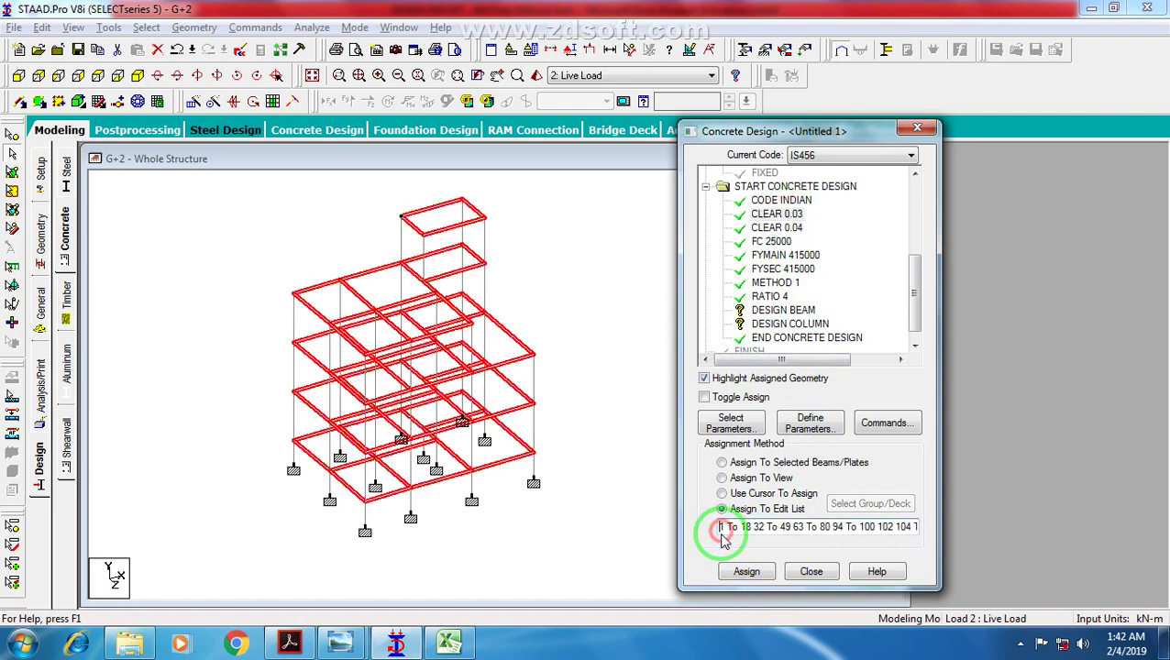
click(784, 310)
click(770, 534)
text(63 To 80 94 To 100 102 104 To 111 116 To 119)
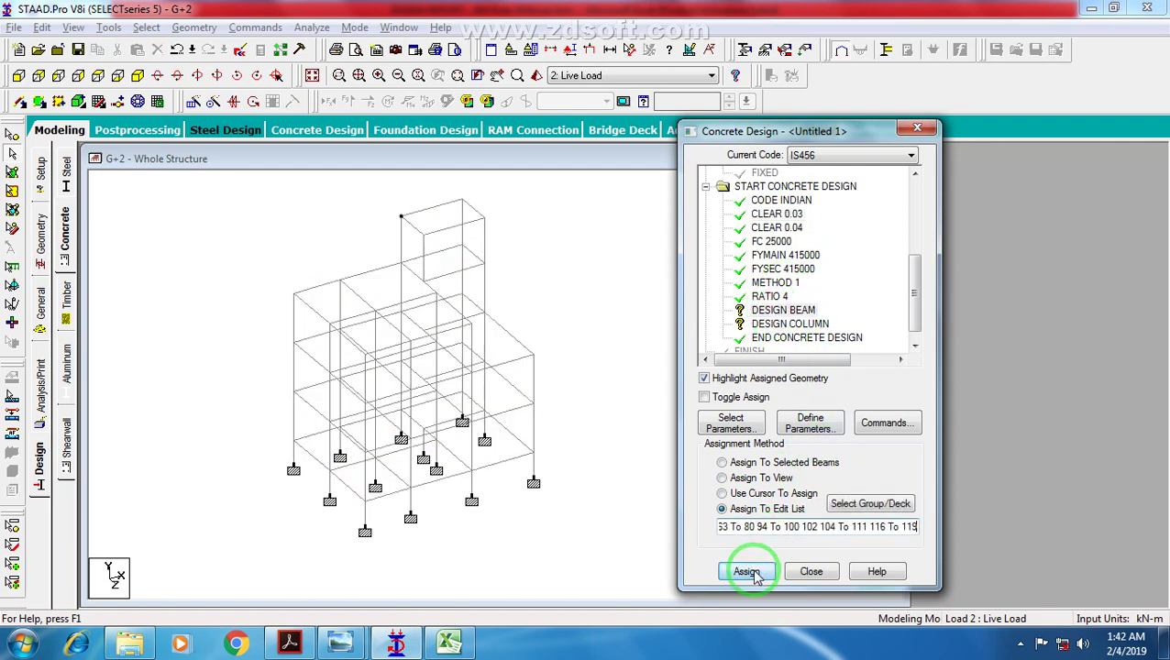
click(747, 571)
Step: Assign DESIGN COLUMN to the members in the RATIO 4 list, 19 To 30 50 To 61 81 To 88 90 To 92 112 To 115 120 To 132
click(770, 297)
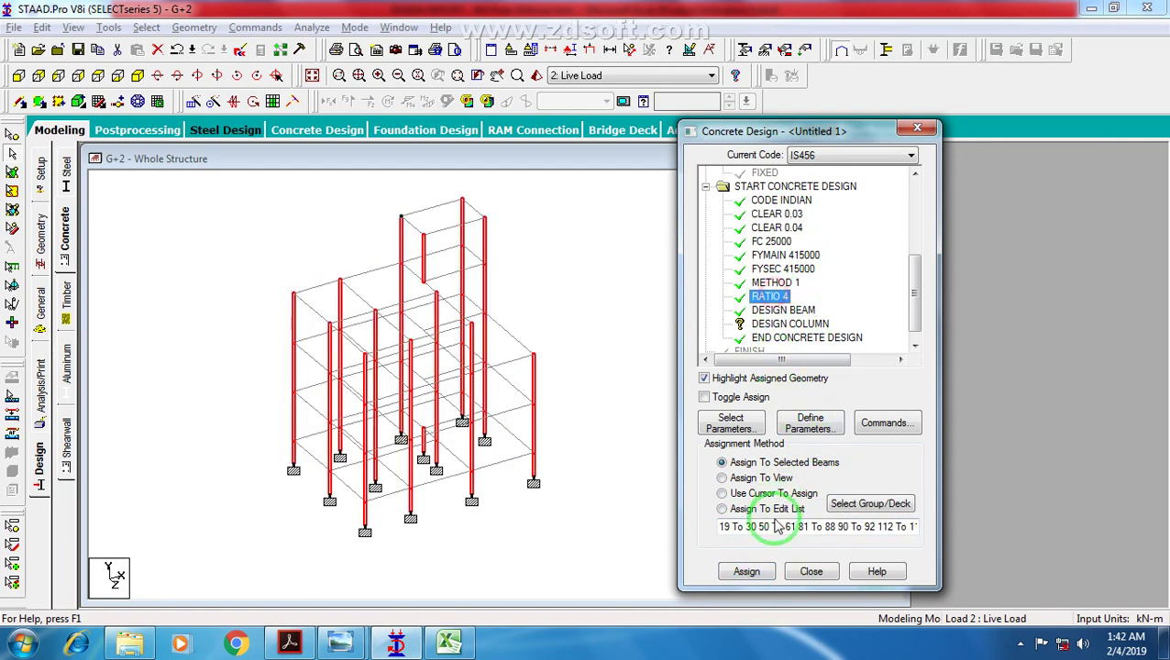
click(722, 526)
key(ctrl+a)
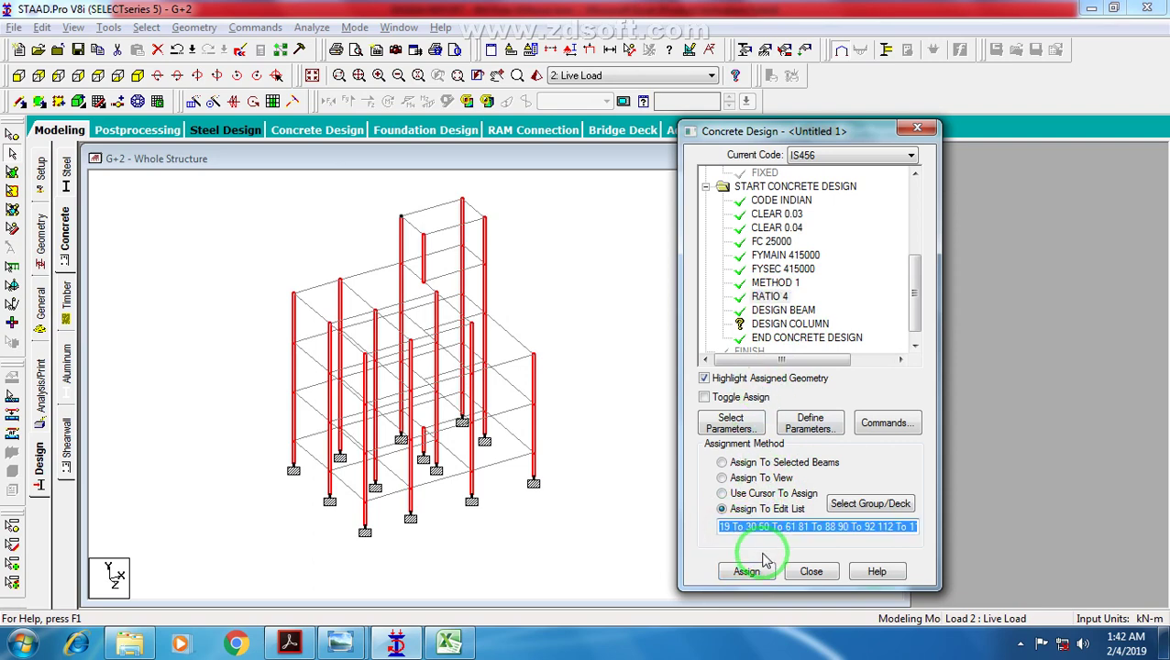
click(787, 324)
click(743, 526)
text(19 To 30 50 To 61 81 To 88 90 To 92 112 To 115 120 To 132)
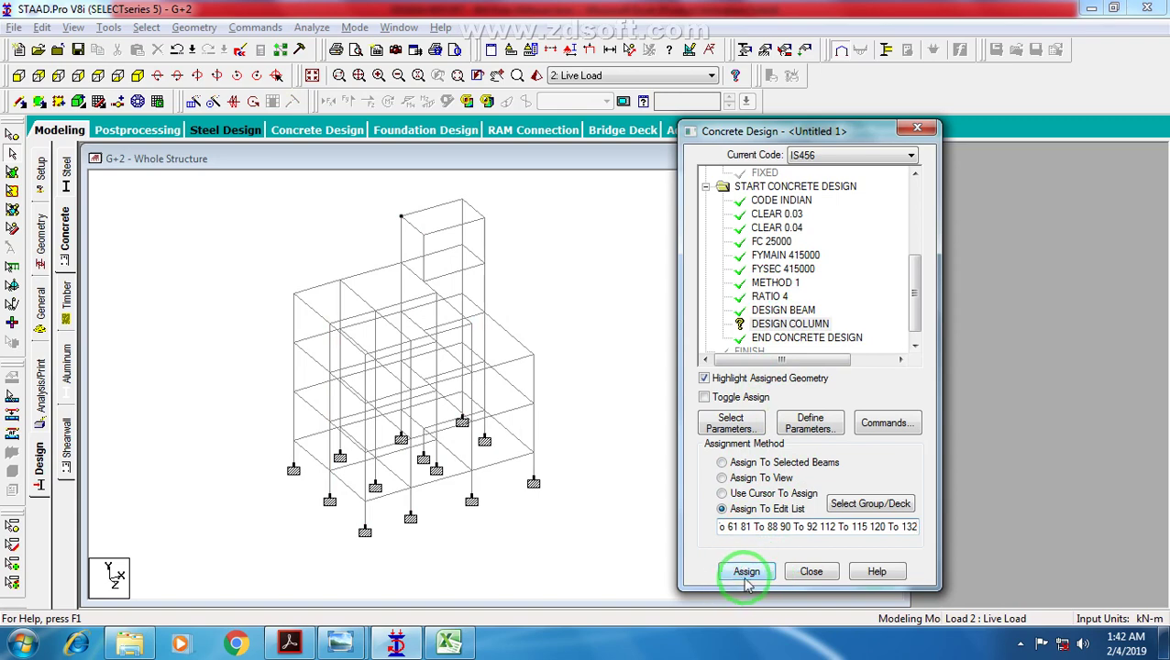
click(746, 572)
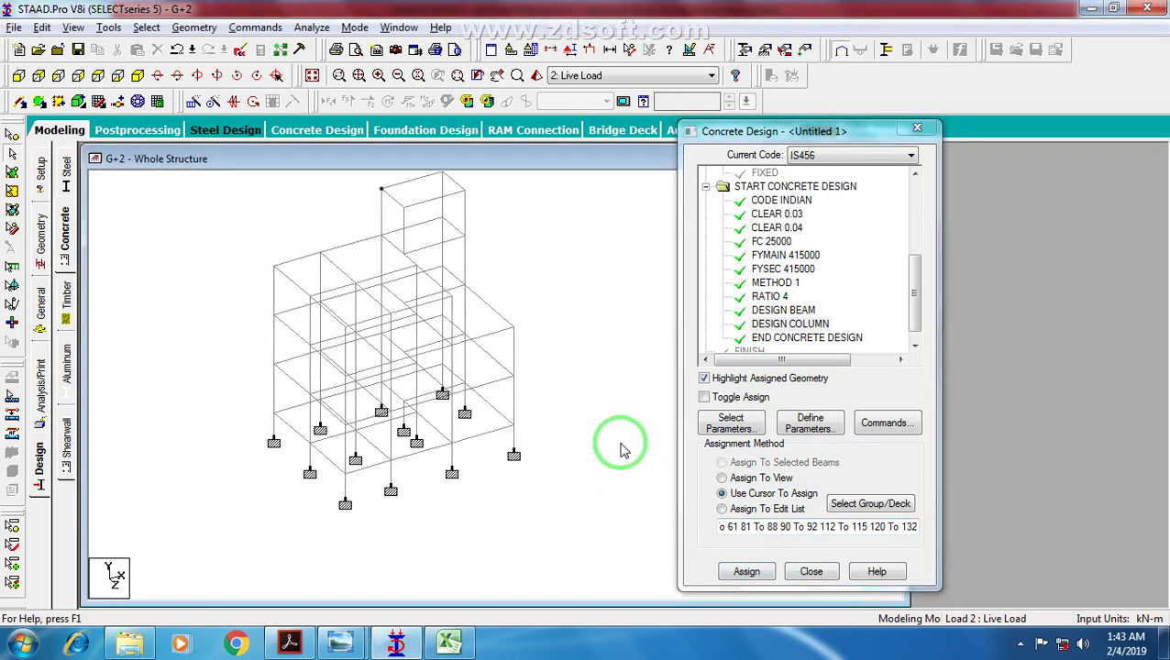
scroll(621, 449, up, 1)
scroll(633, 415, up, 1)
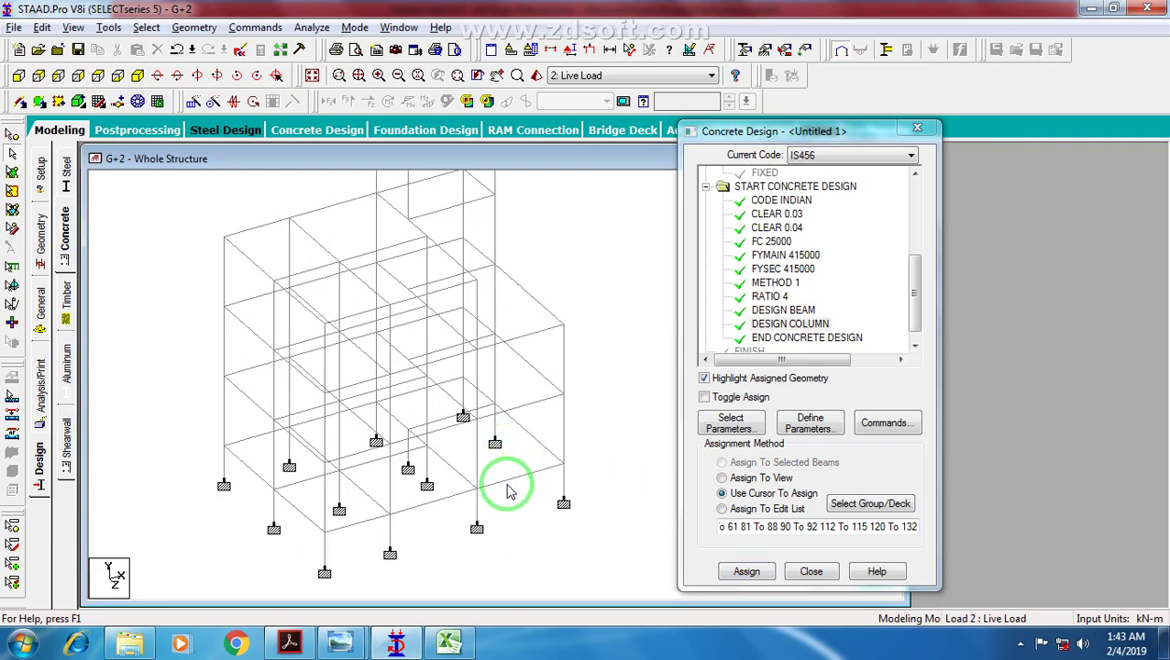
scroll(436, 488, down, 4)
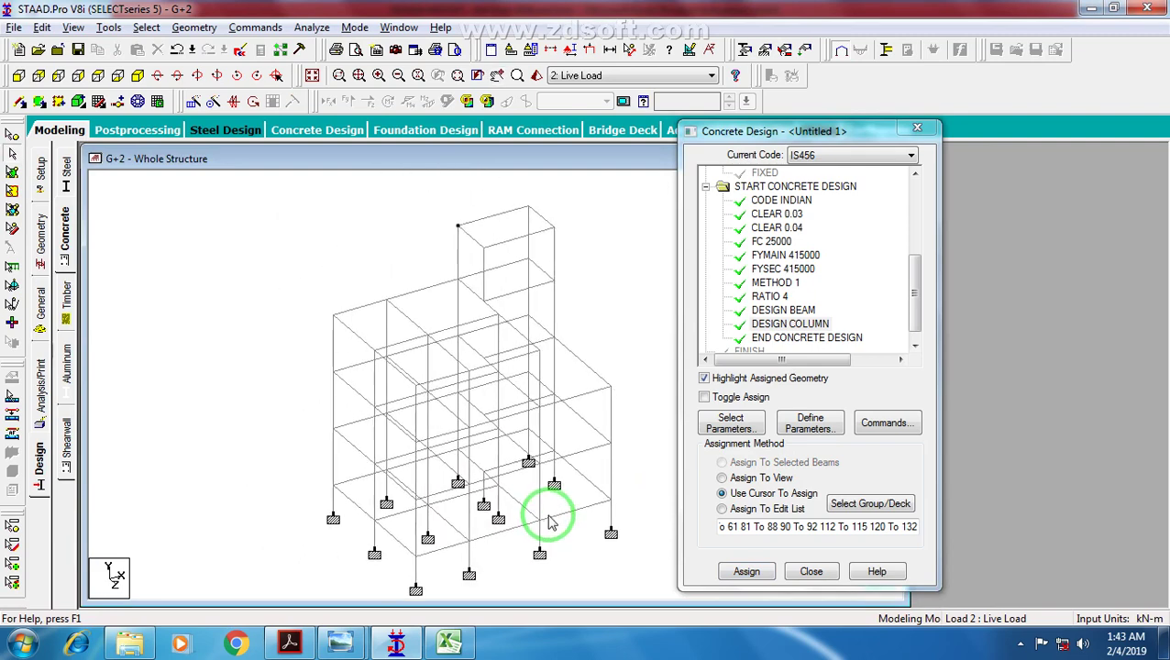
middle_drag(537, 489, 495, 449)
scroll(457, 439, up, 1)
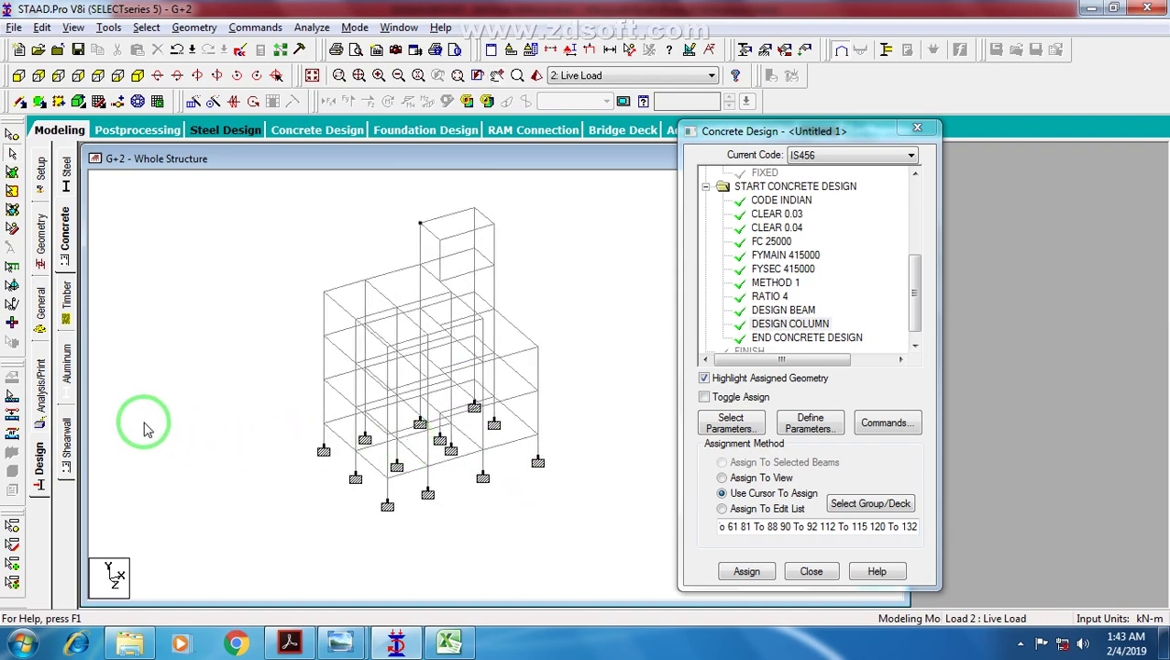
Step: Add a Perform Analysis command with the print option All
click(41, 389)
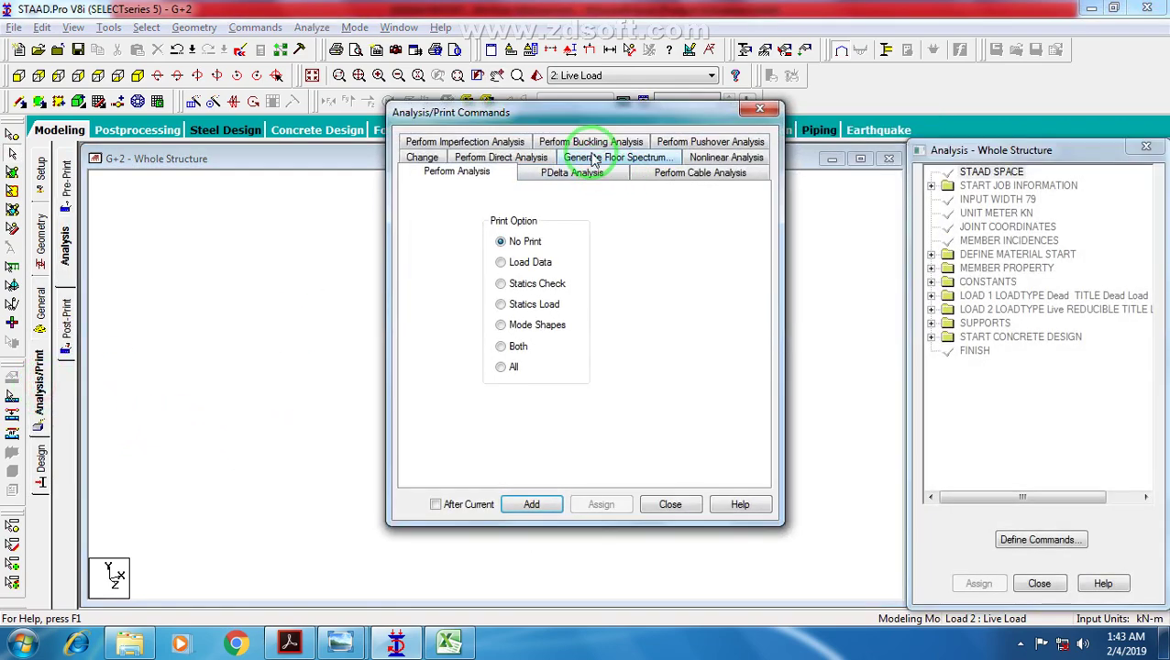
drag(561, 122, 683, 111)
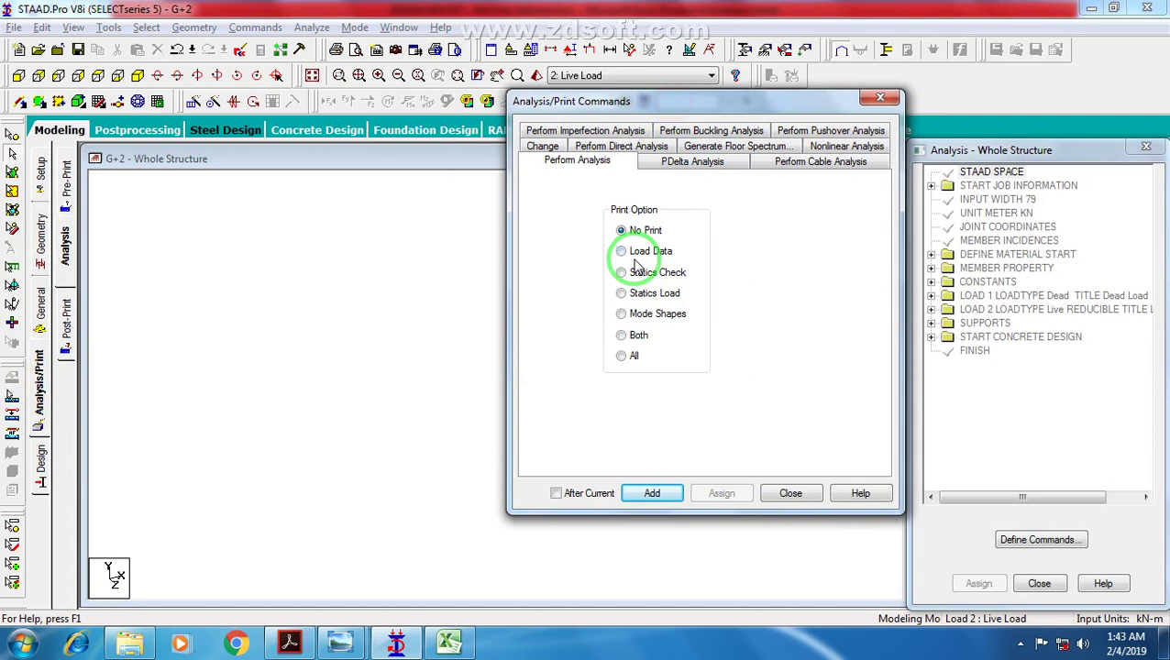
click(622, 356)
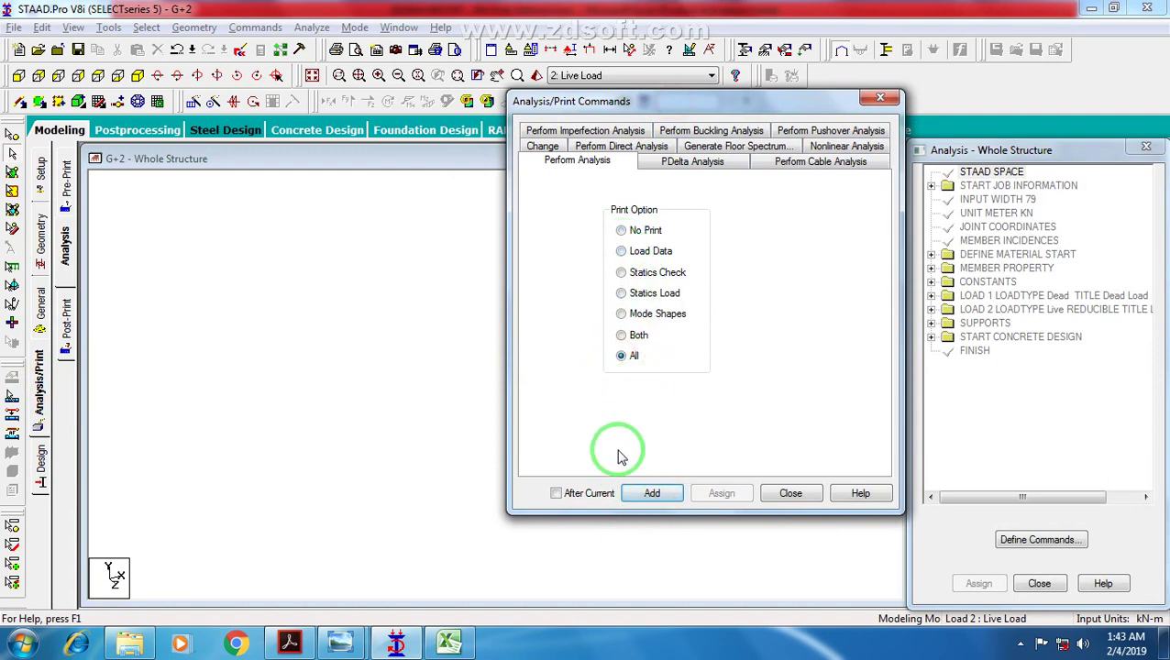
click(653, 494)
click(793, 495)
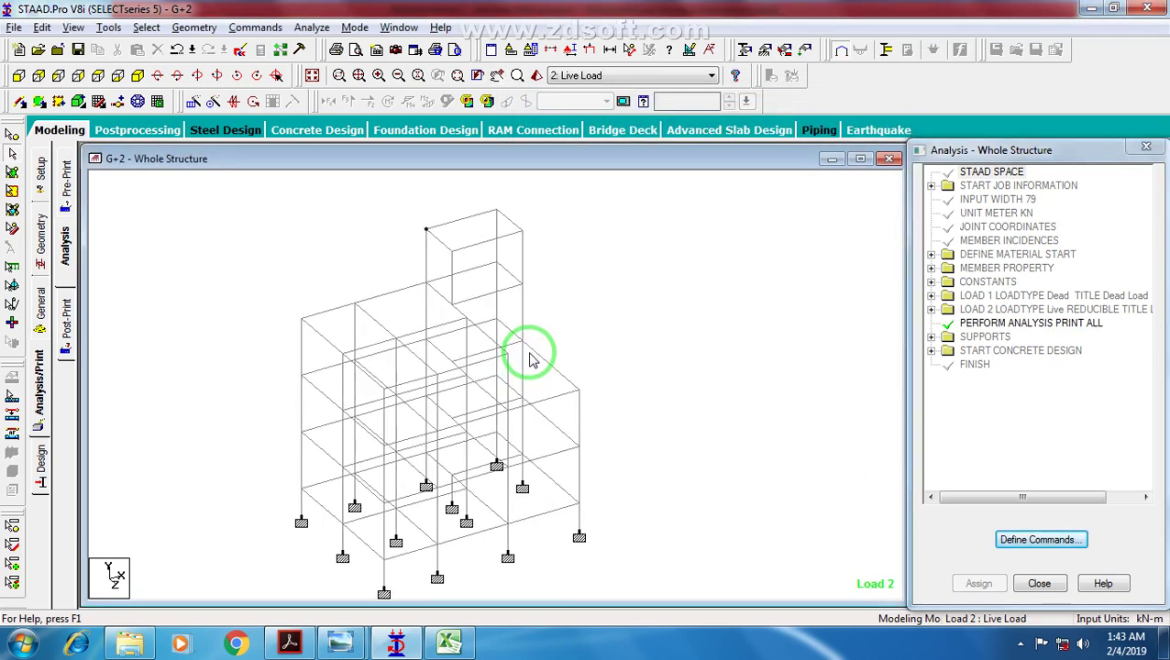
Step: Save the modified structure and run the analysis
middle_drag(561, 370, 629, 346)
scroll(630, 346, down, 2)
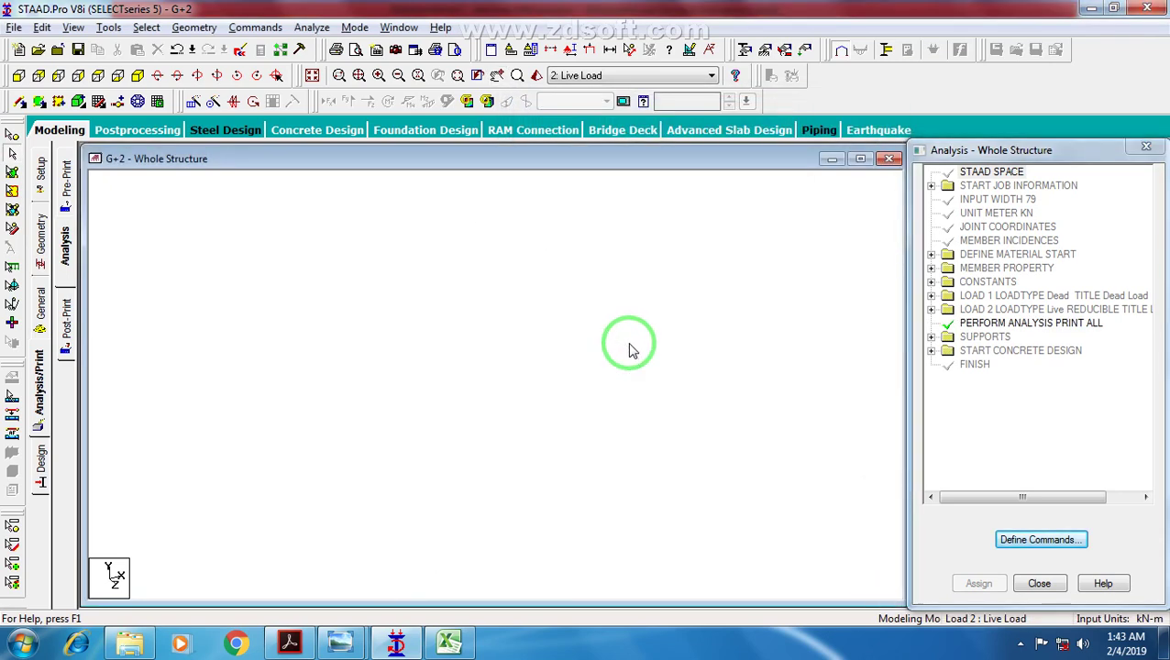
middle_drag(580, 380, 514, 365)
middle_drag(321, 263, 306, 249)
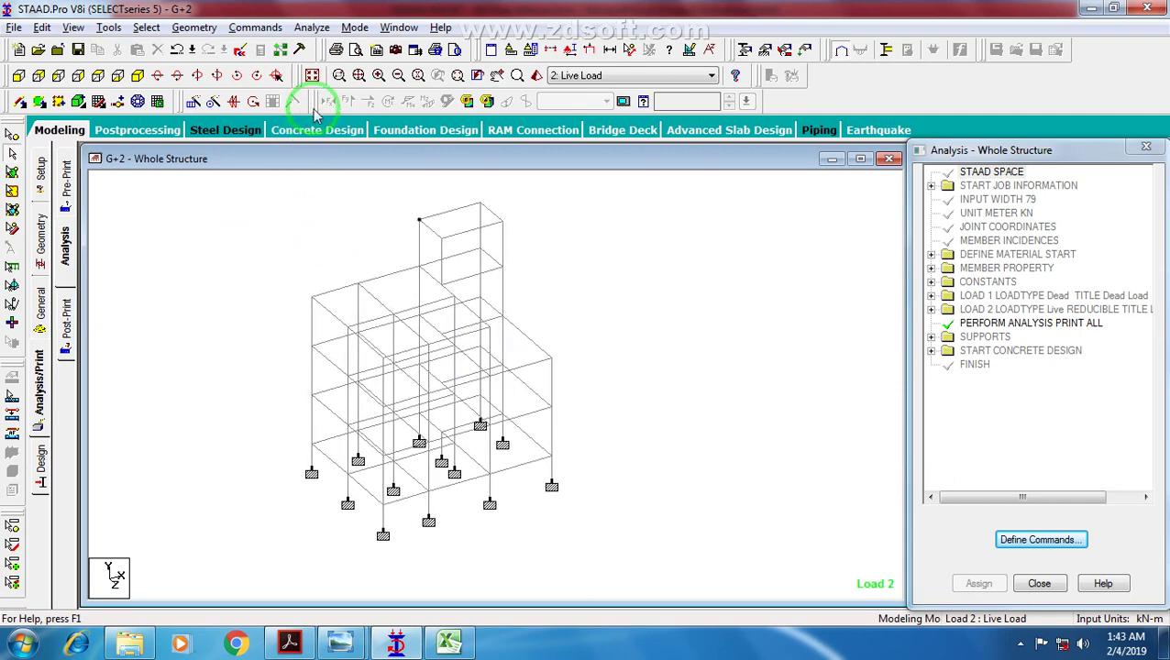
click(310, 28)
click(328, 47)
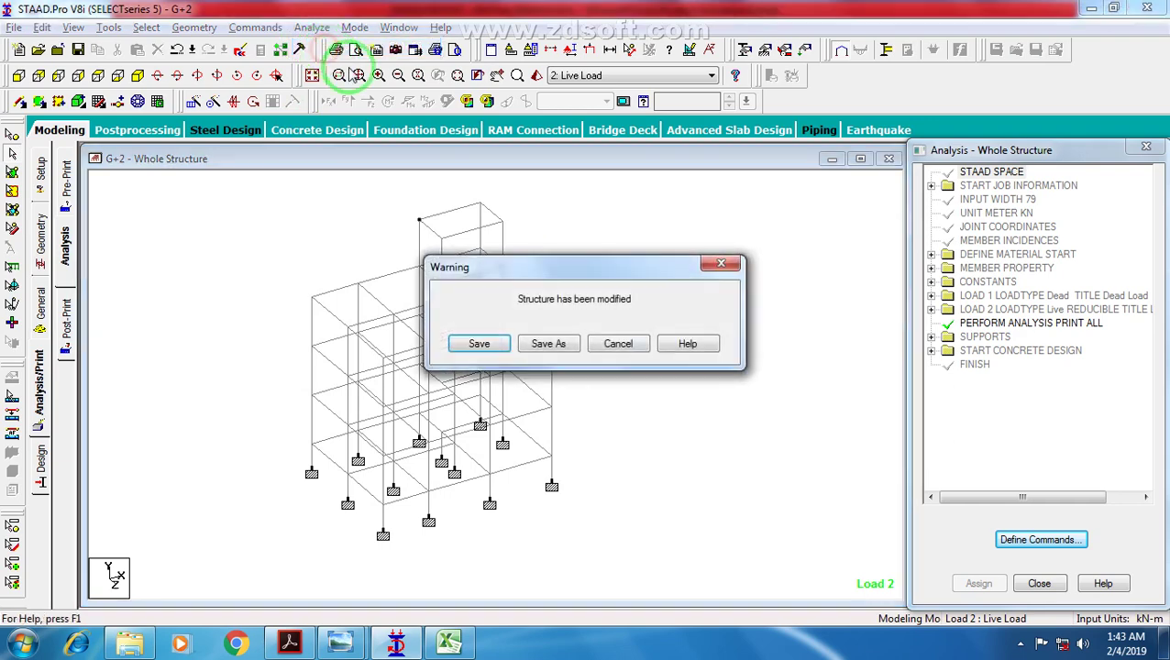
click(478, 345)
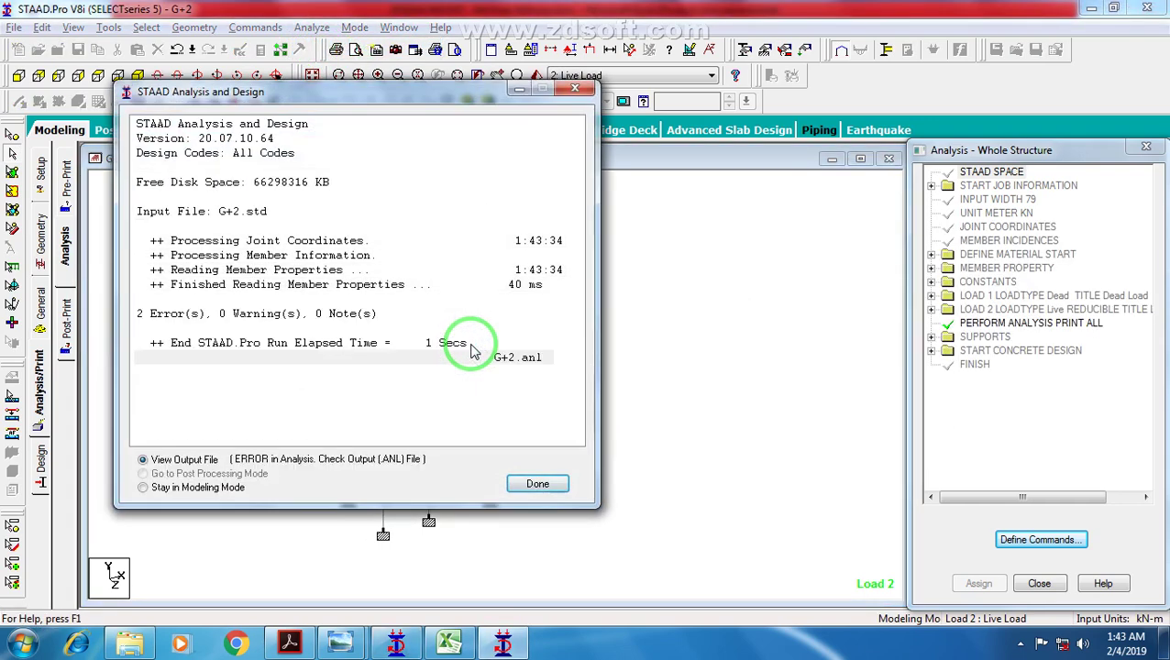
Step: Open the analysis output file, examine its listed error messages, and close the output viewer
click(538, 484)
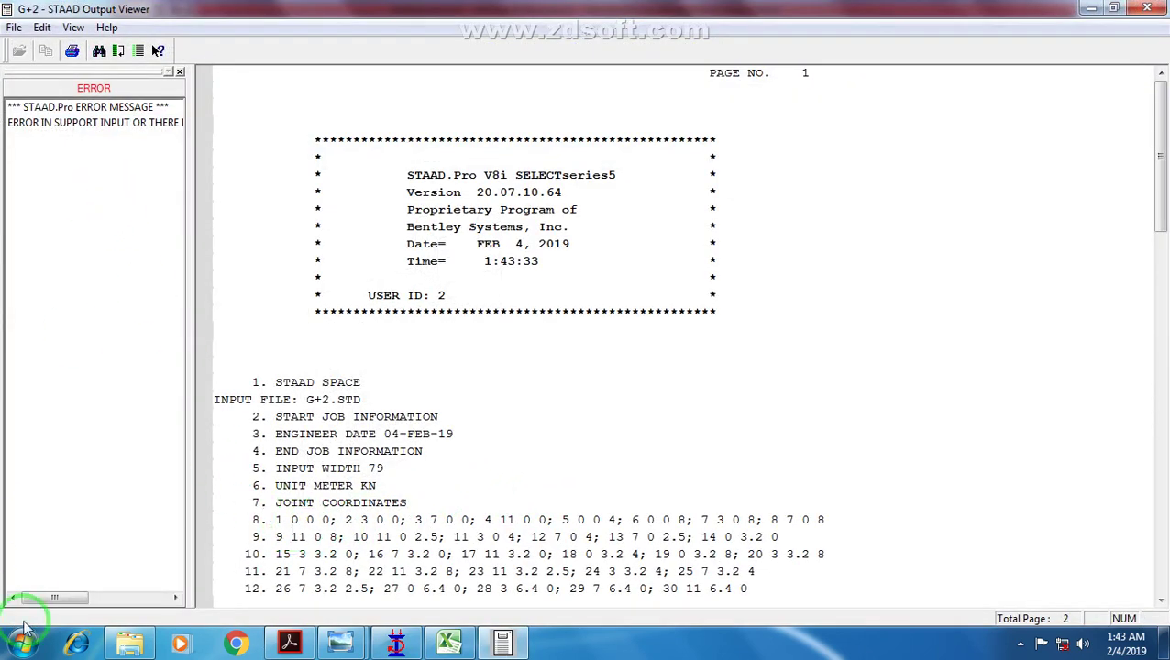
click(103, 109)
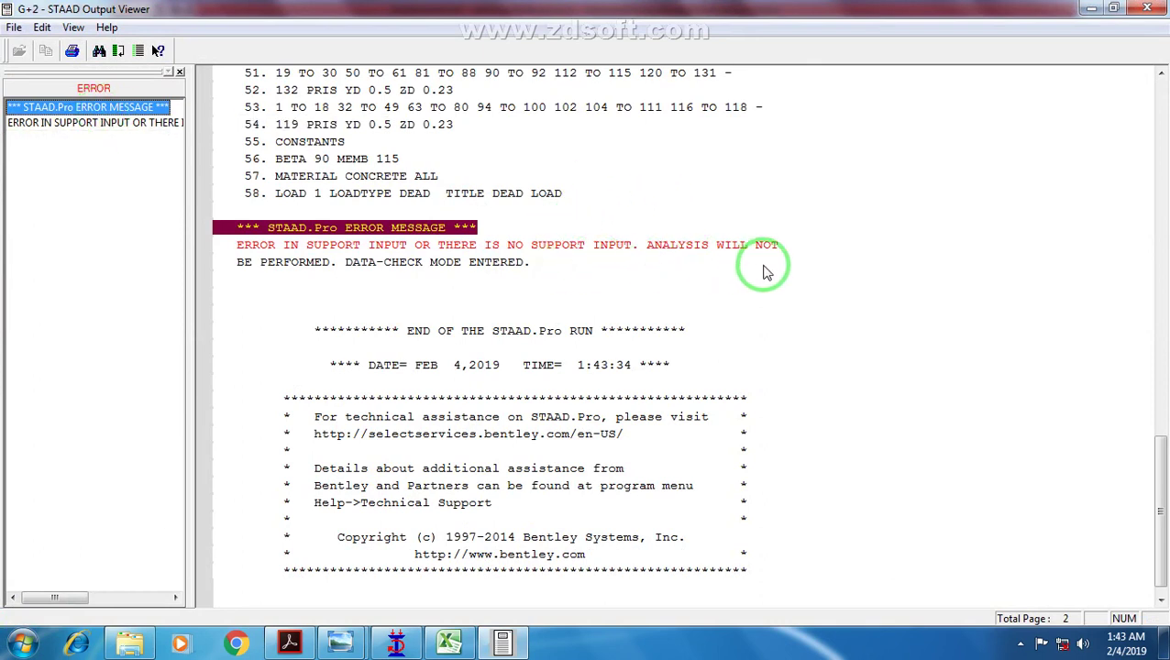
click(110, 122)
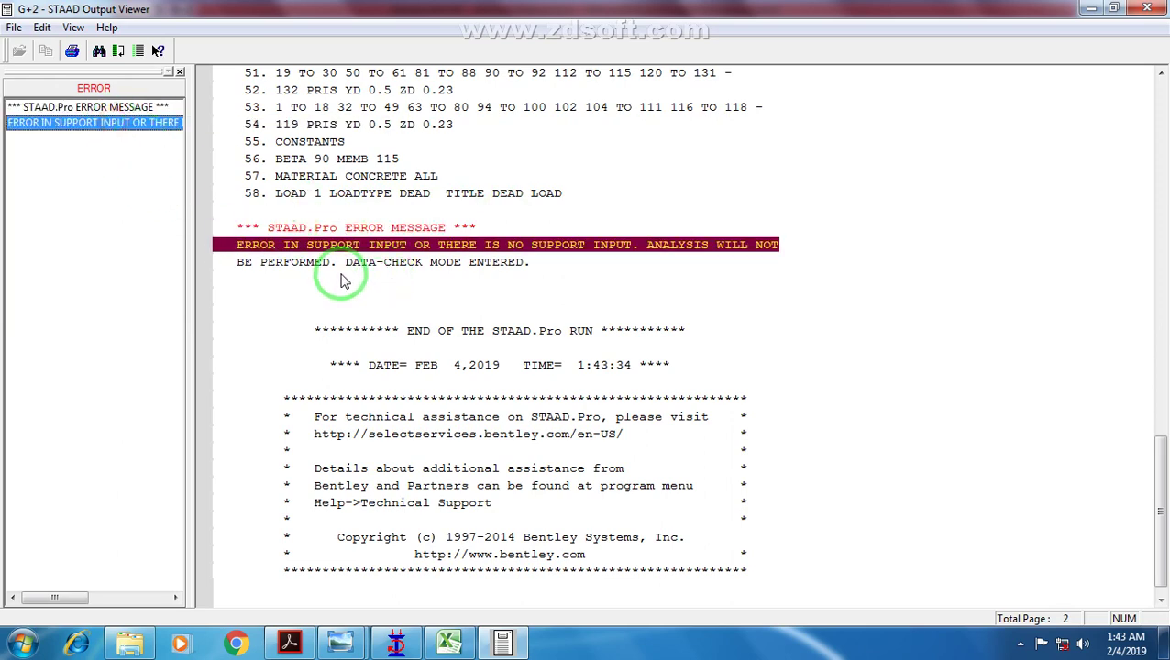
click(1147, 9)
Step: Return to the model, open its support definitions and select Support 2
click(120, 347)
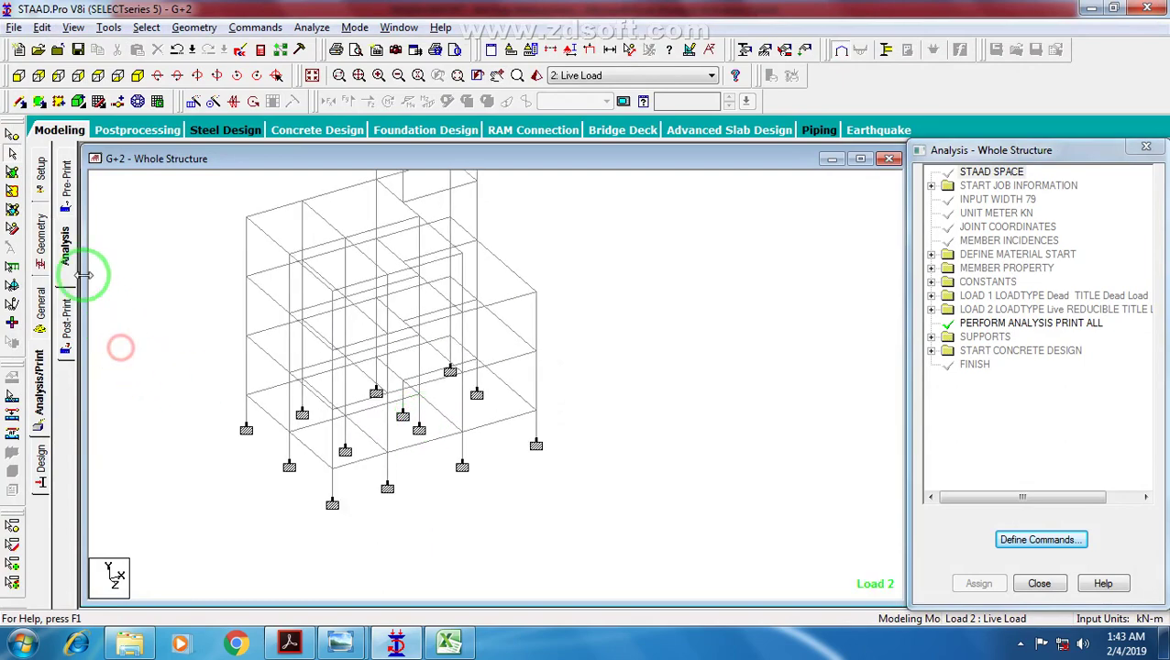
click(40, 234)
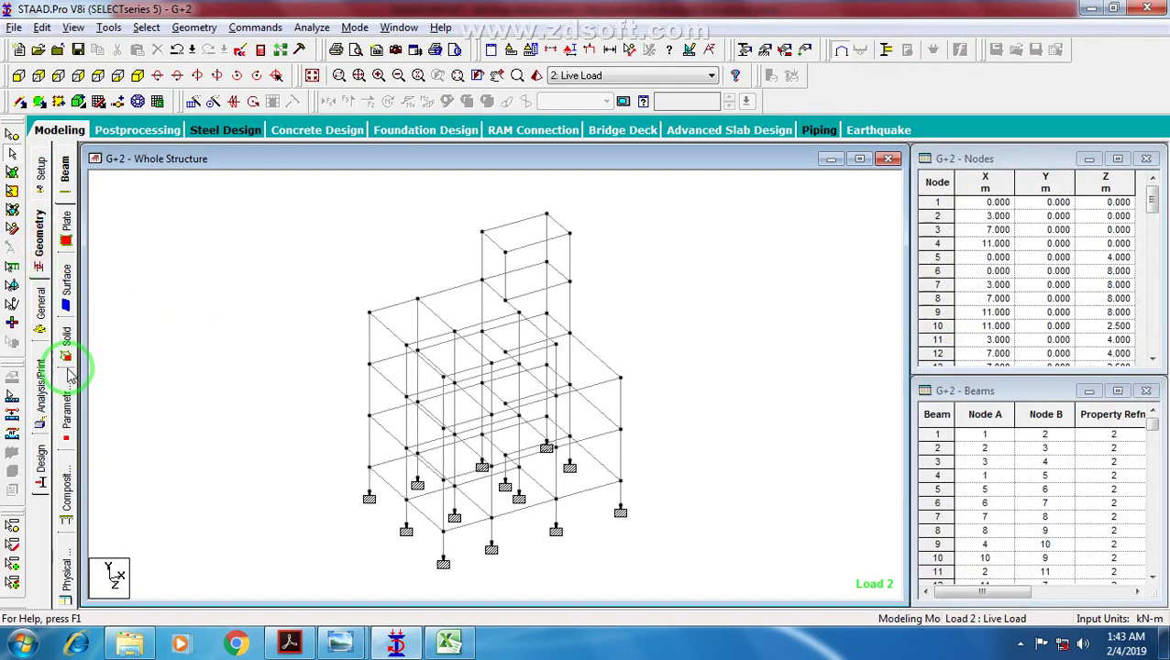
click(38, 310)
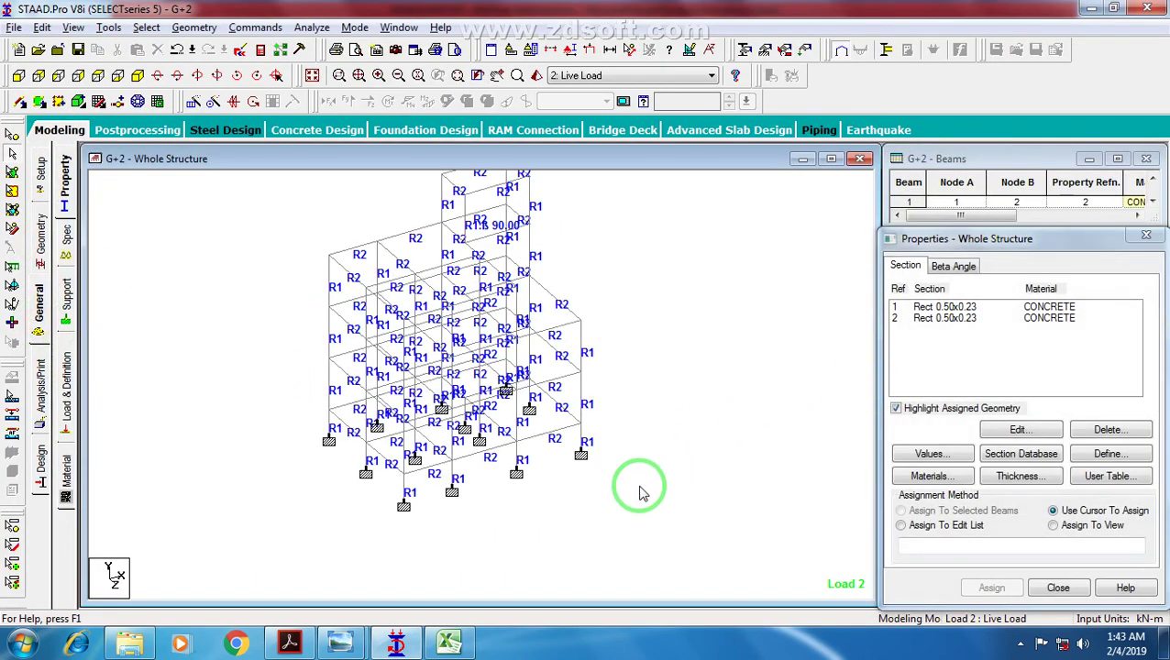
scroll(687, 498, down, 3)
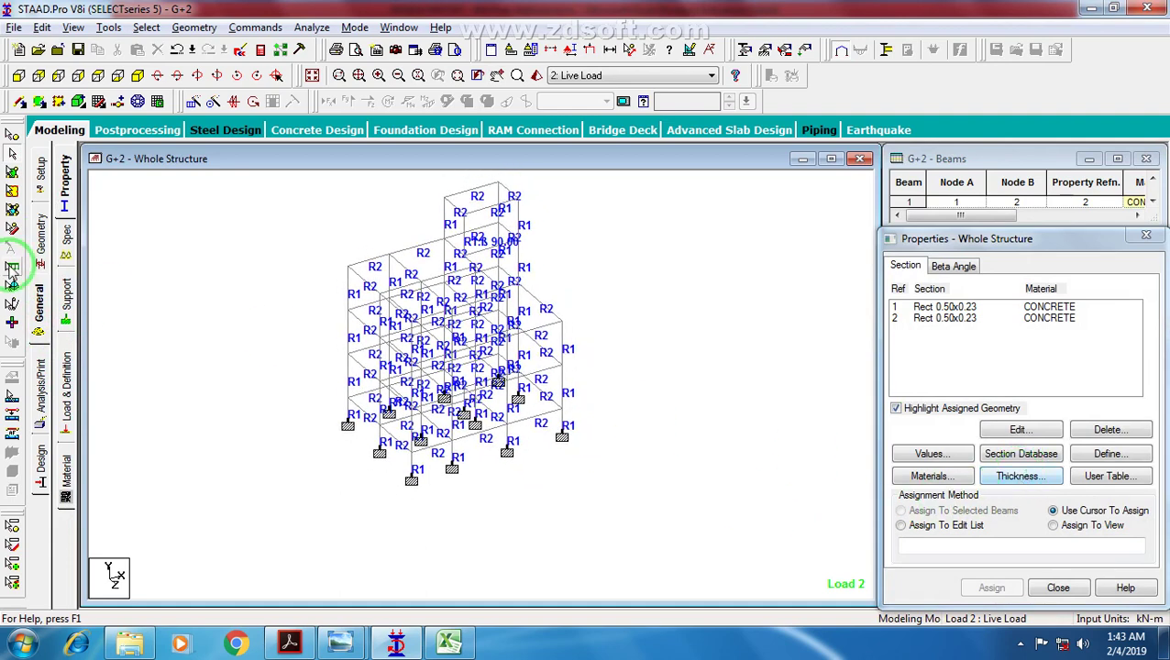
click(66, 295)
click(986, 365)
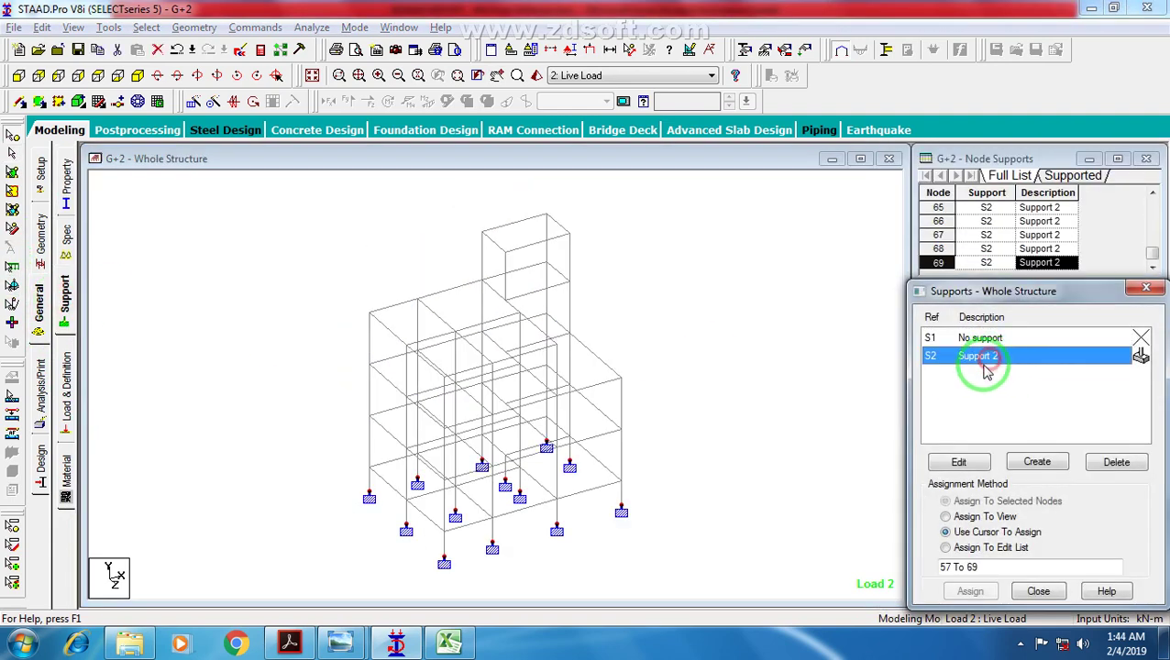
Step: Try to reassign Support 2 to the base nodes selected in the front view, and restore the isometric view
middle_drag(342, 401, 285, 313)
click(19, 76)
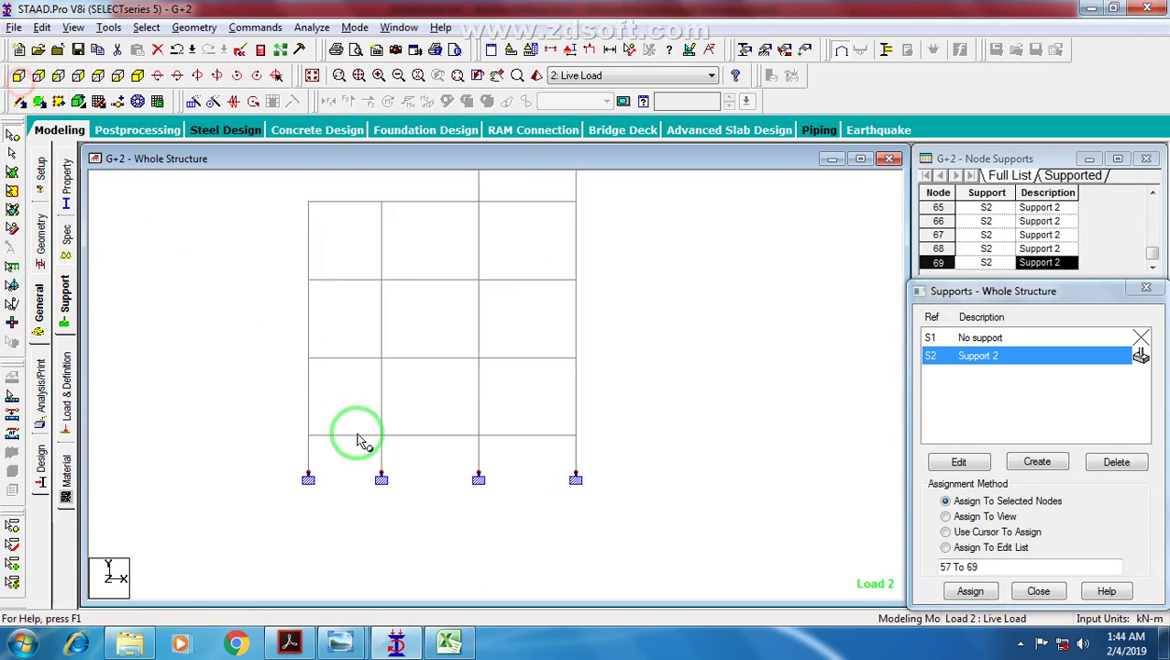
drag(268, 471, 694, 537)
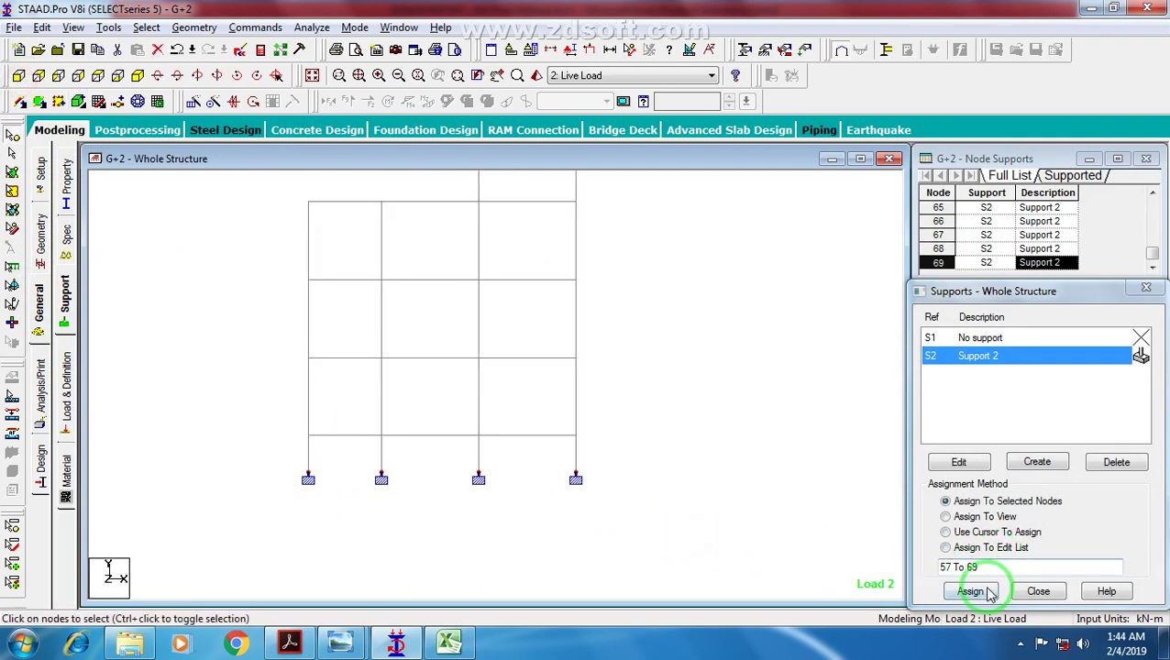
click(970, 590)
click(1115, 489)
middle_drag(685, 433, 685, 449)
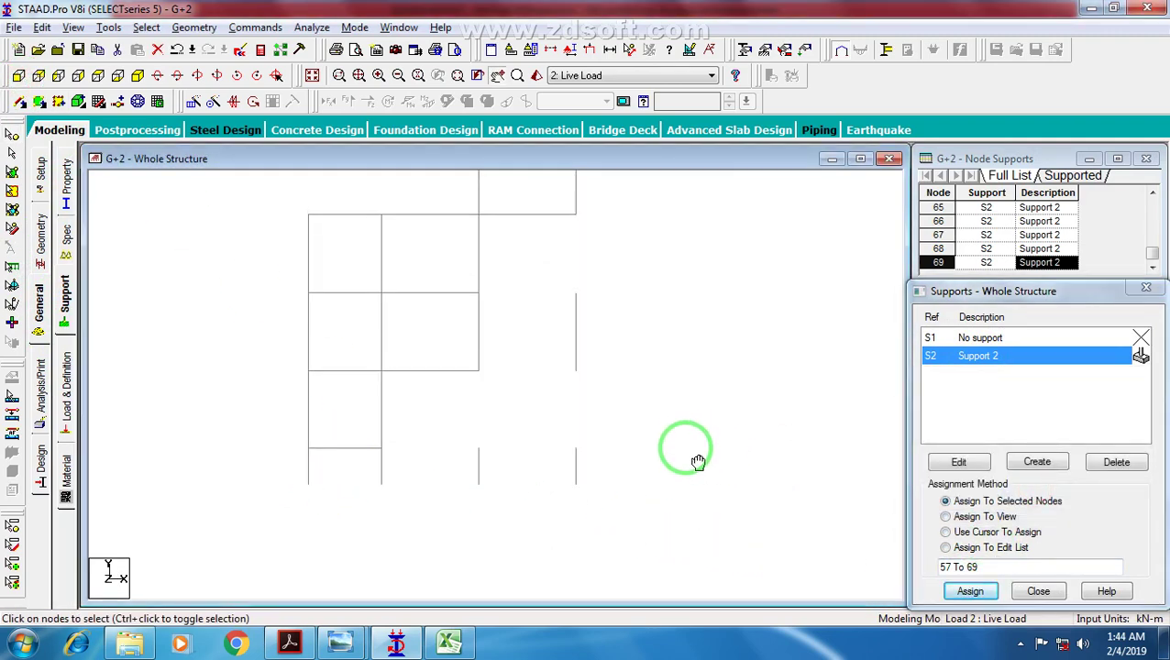
click(674, 453)
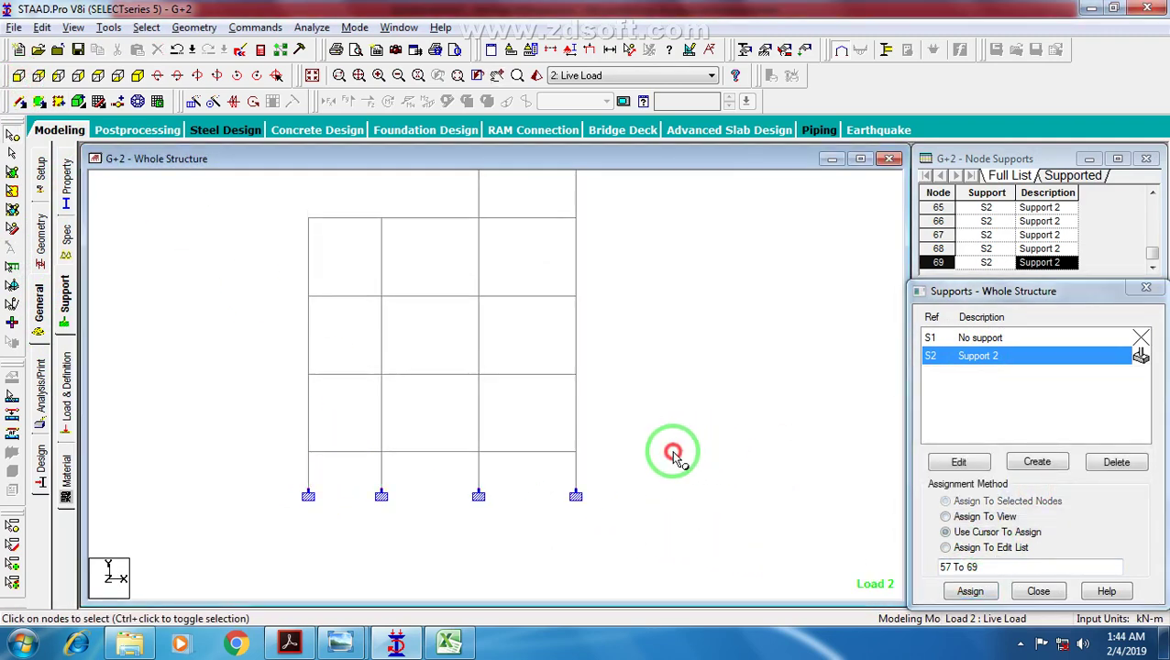
click(138, 76)
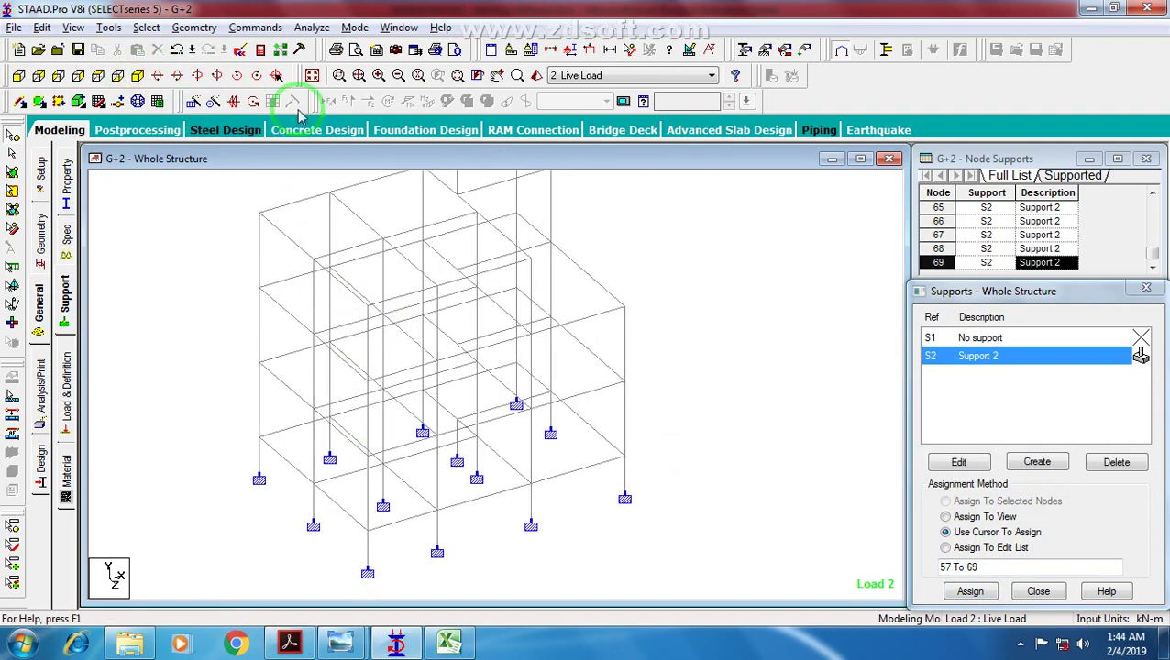
Step: Rerun the analysis, examine the support error message in the output file and close the output viewer
click(312, 27)
click(316, 44)
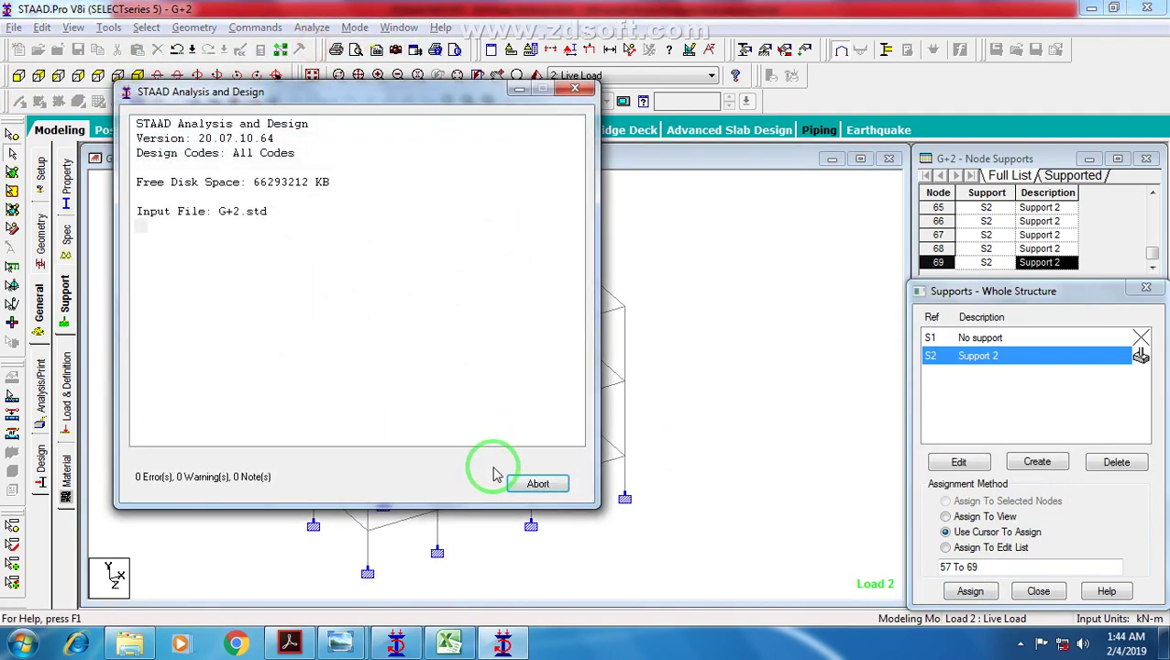
click(532, 483)
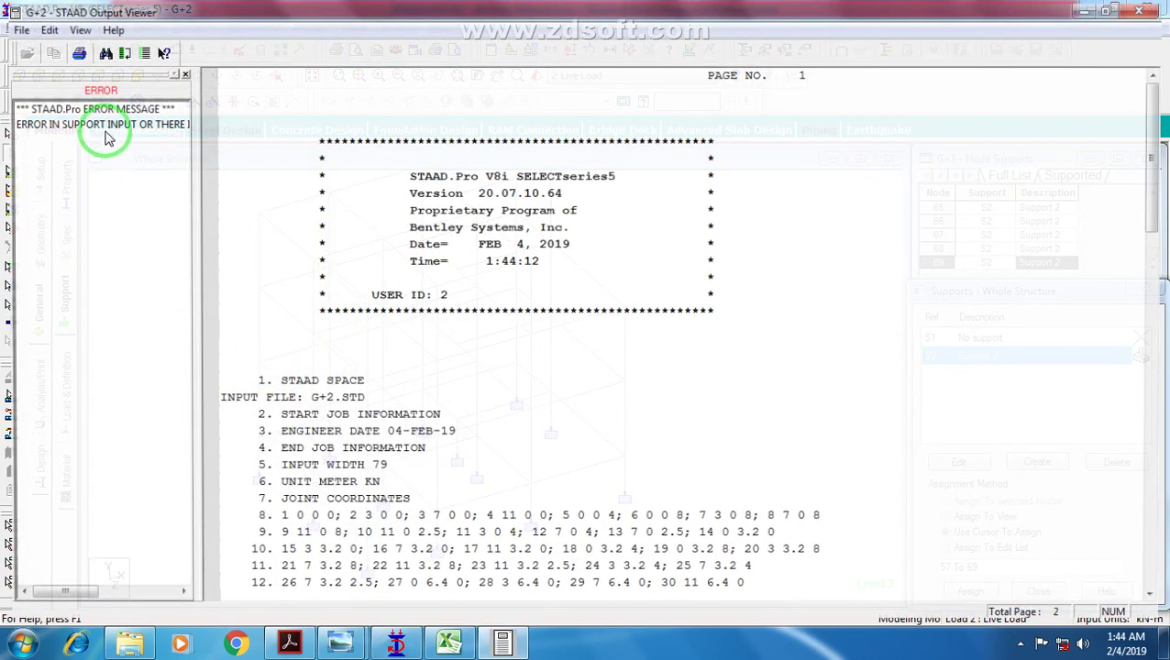
click(106, 126)
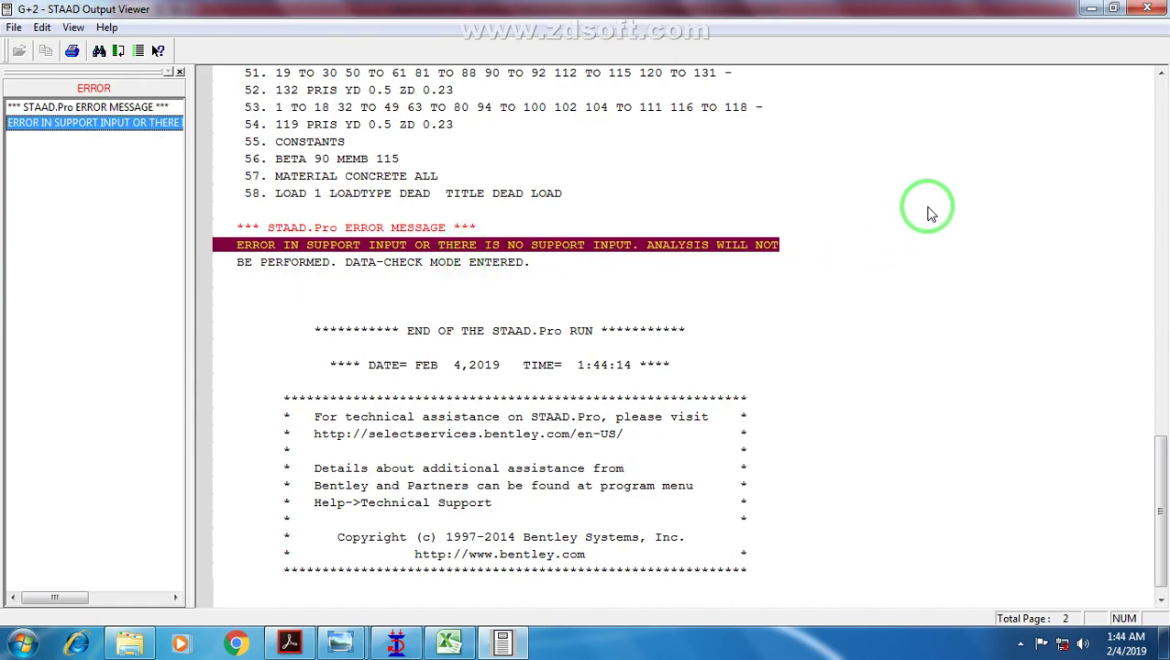
click(1148, 9)
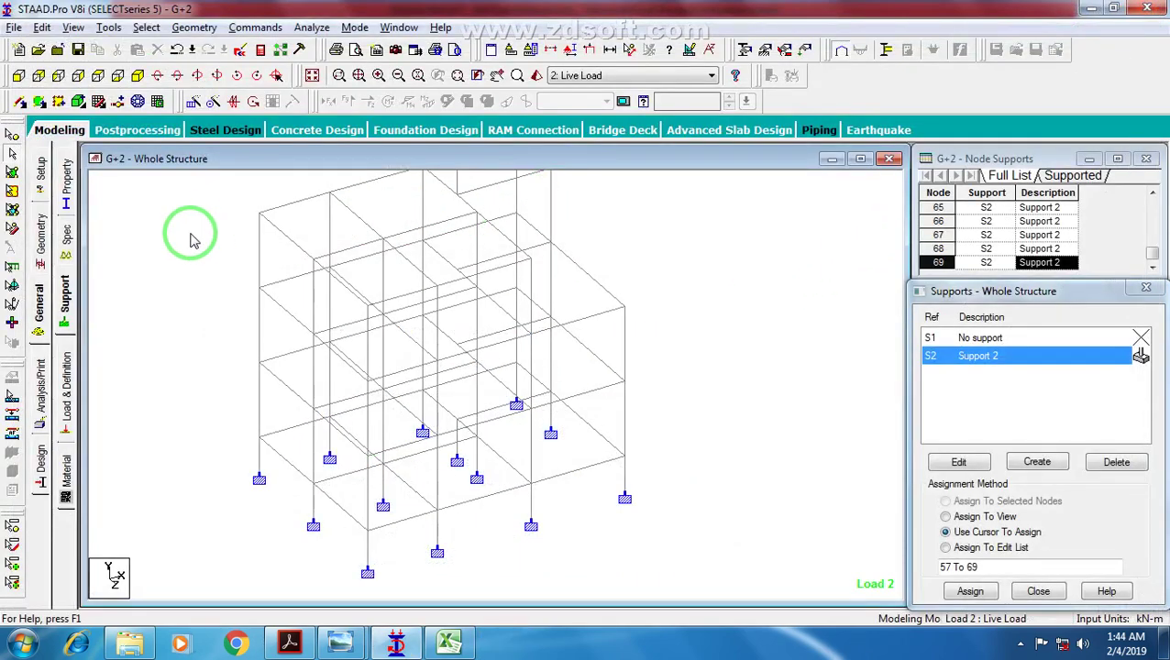
Step: In the STAAD input file, copy the SUPPORTS block "57 TO 69 FIXED" and remove it from below PERFORM ANALYSIS PRINT ALL
click(238, 53)
scroll(379, 379, down, 12)
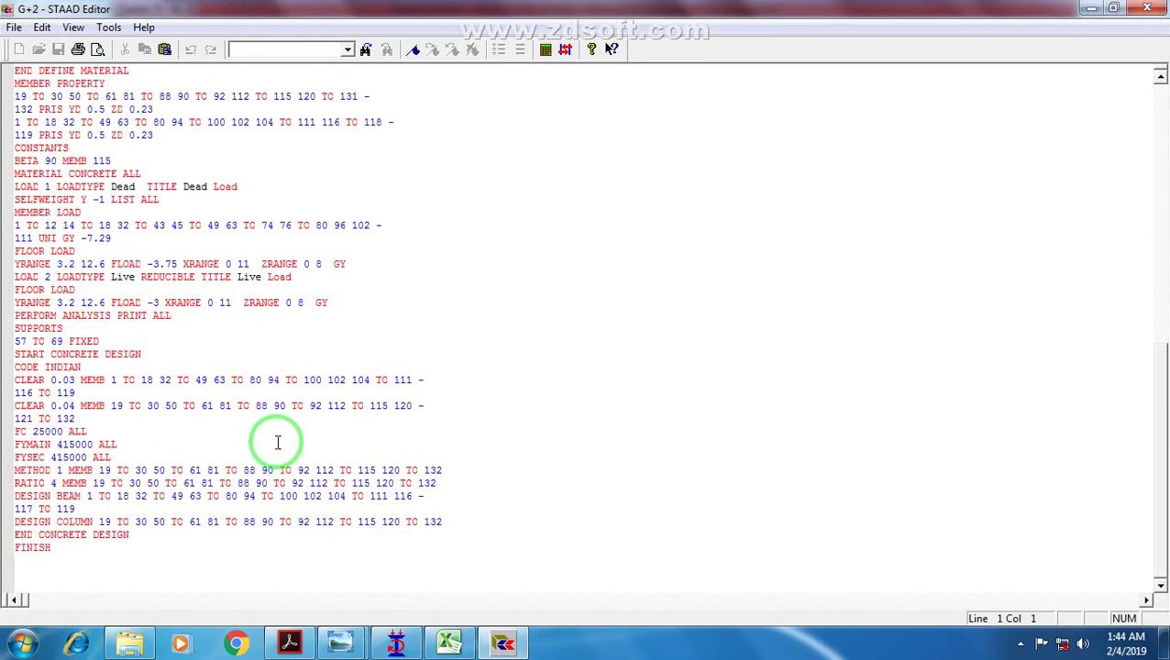
scroll(278, 443, up, 4)
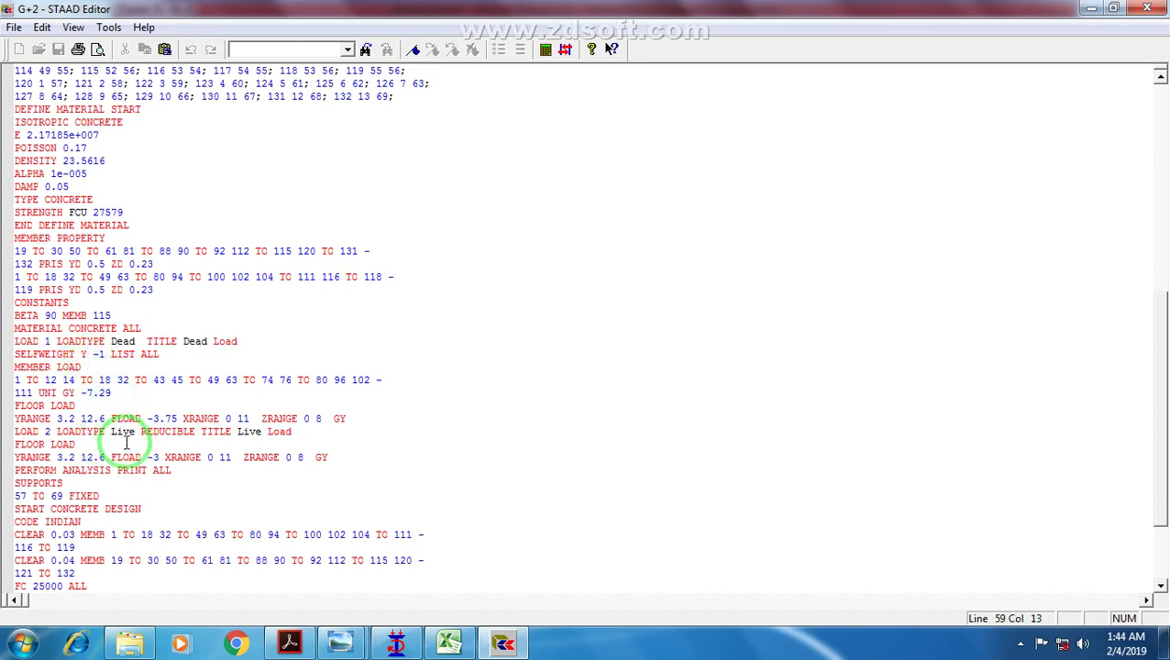
scroll(128, 450, down, 2)
click(57, 418)
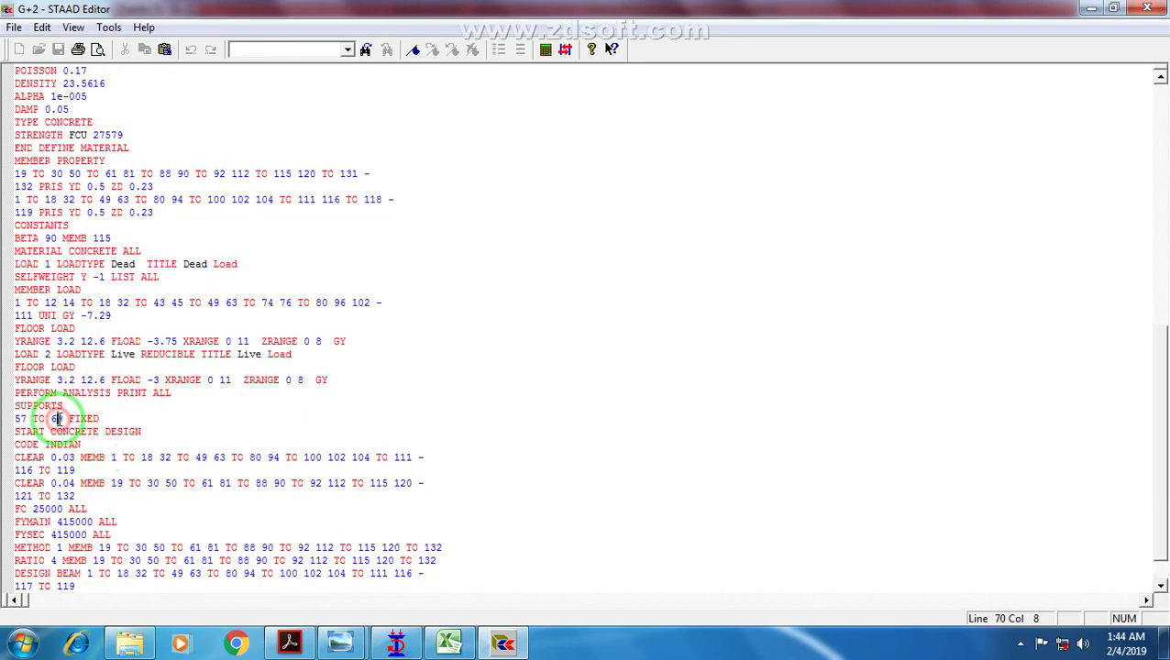
drag(102, 418, 16, 406)
key(ctrl+c)
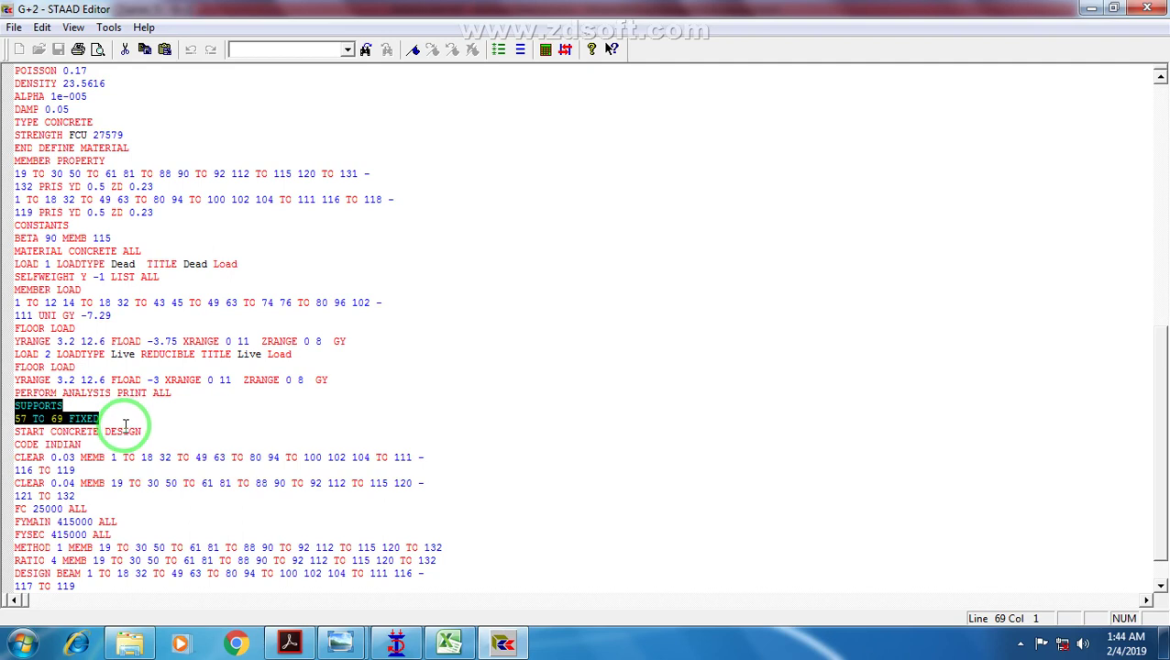
scroll(188, 462, down, 1)
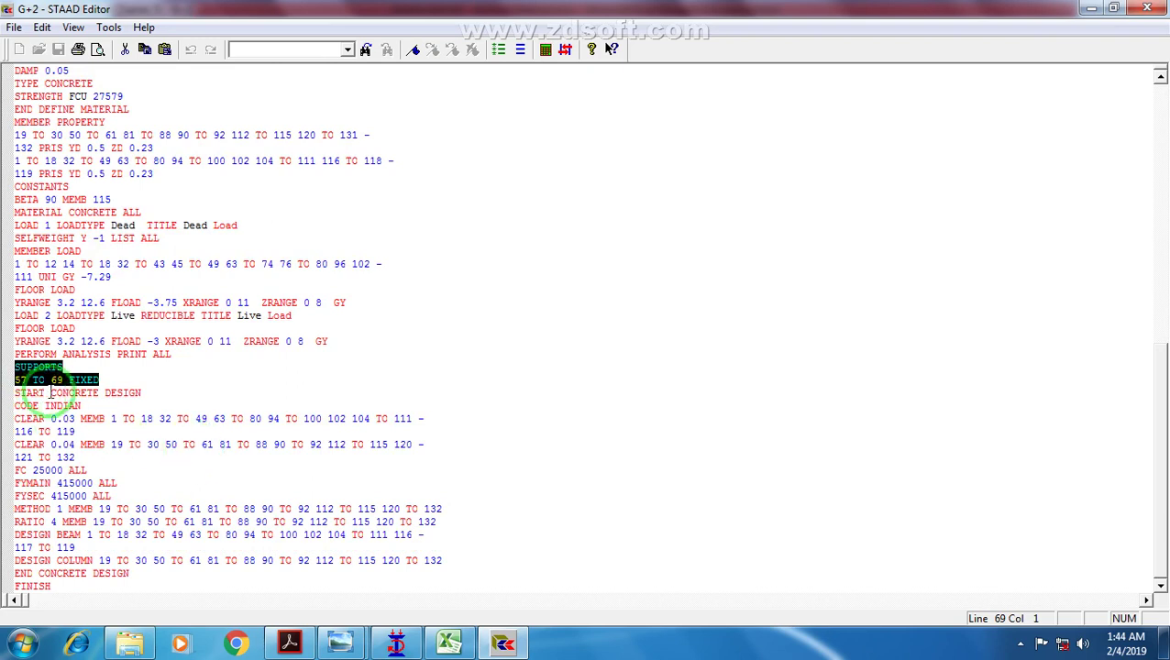
key(Delete)
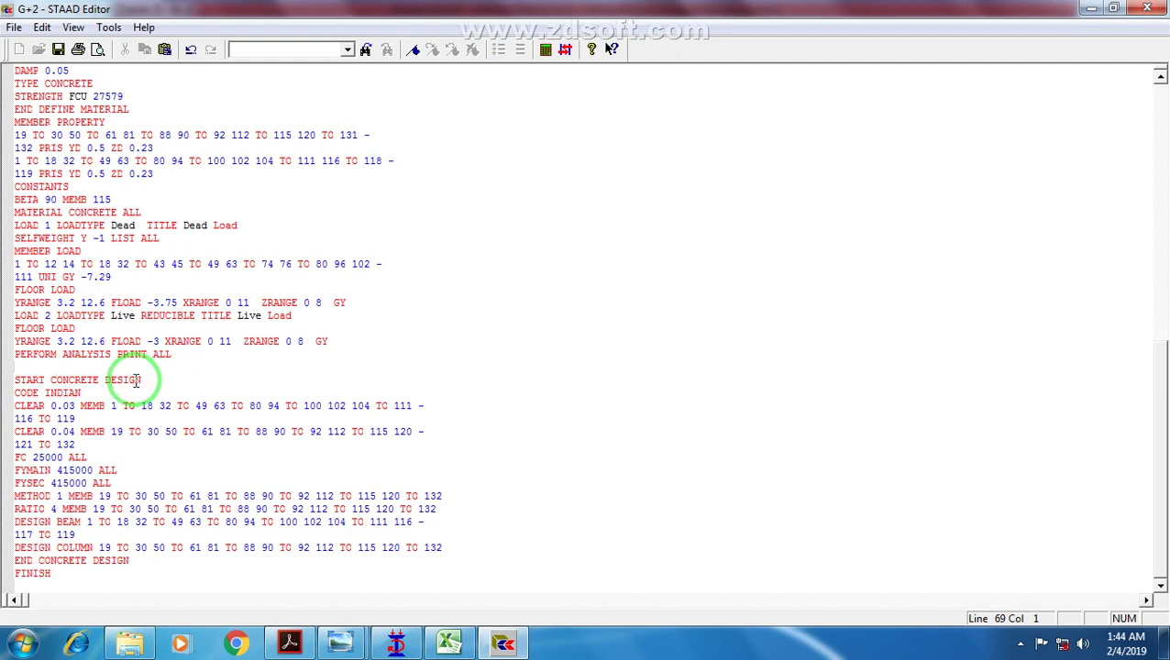
key(BackSpace)
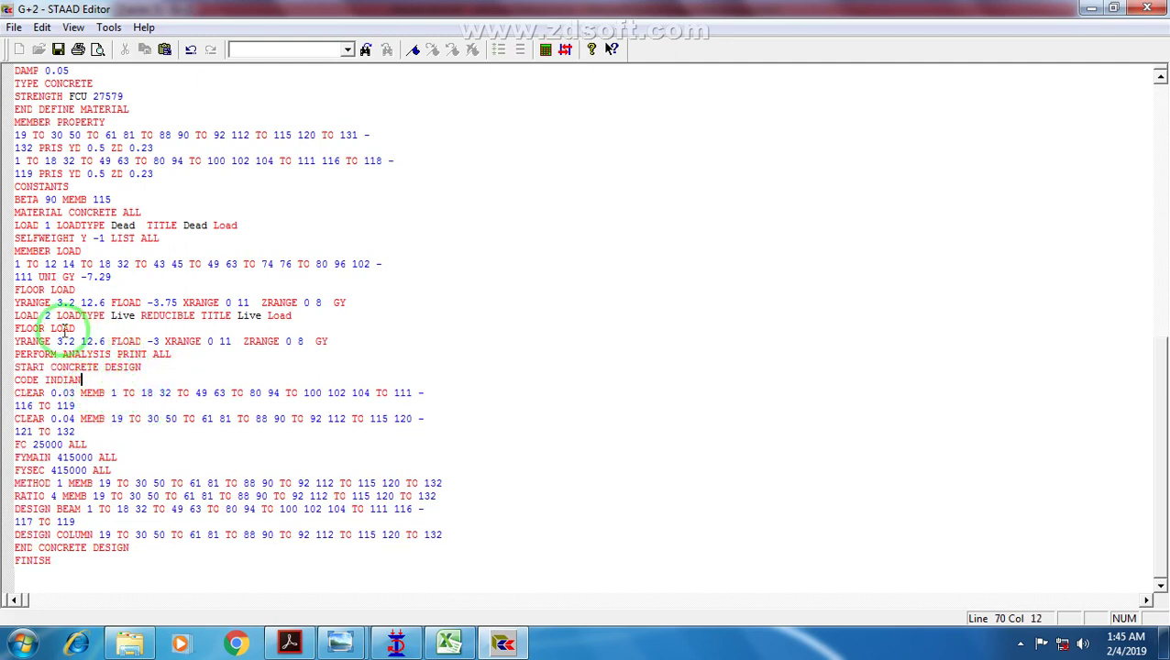
Step: Try placing the SUPPORTS block "57 TO 69 FIXED" directly below BETA 90 MEMB 115, and save and close the input file
click(83, 250)
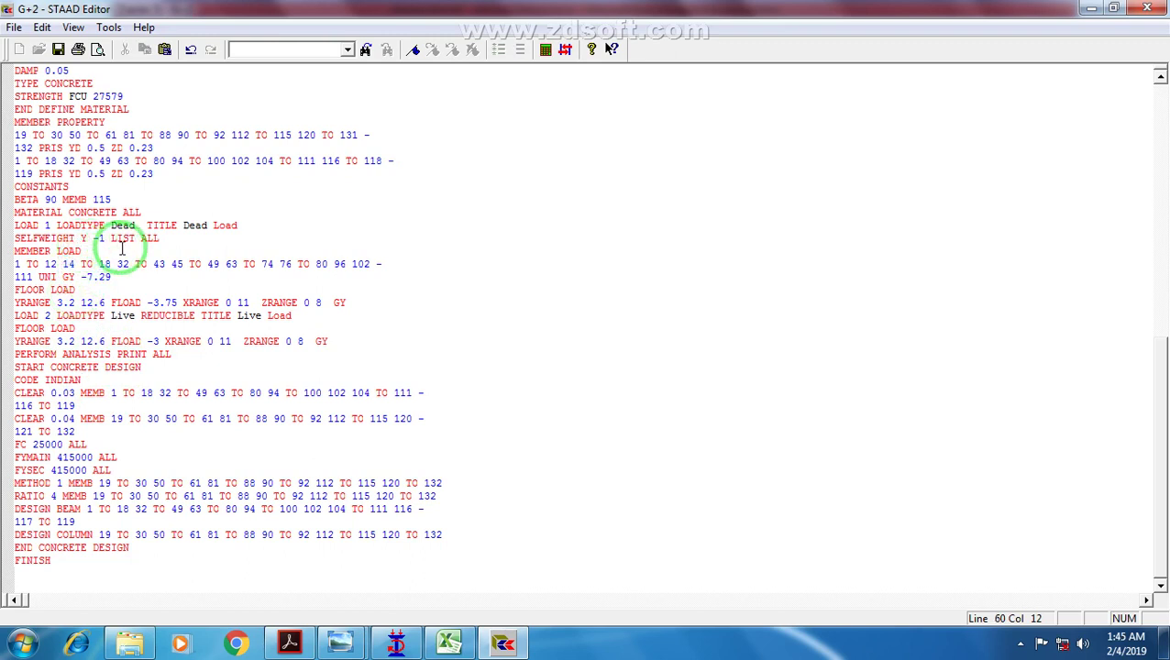
click(64, 239)
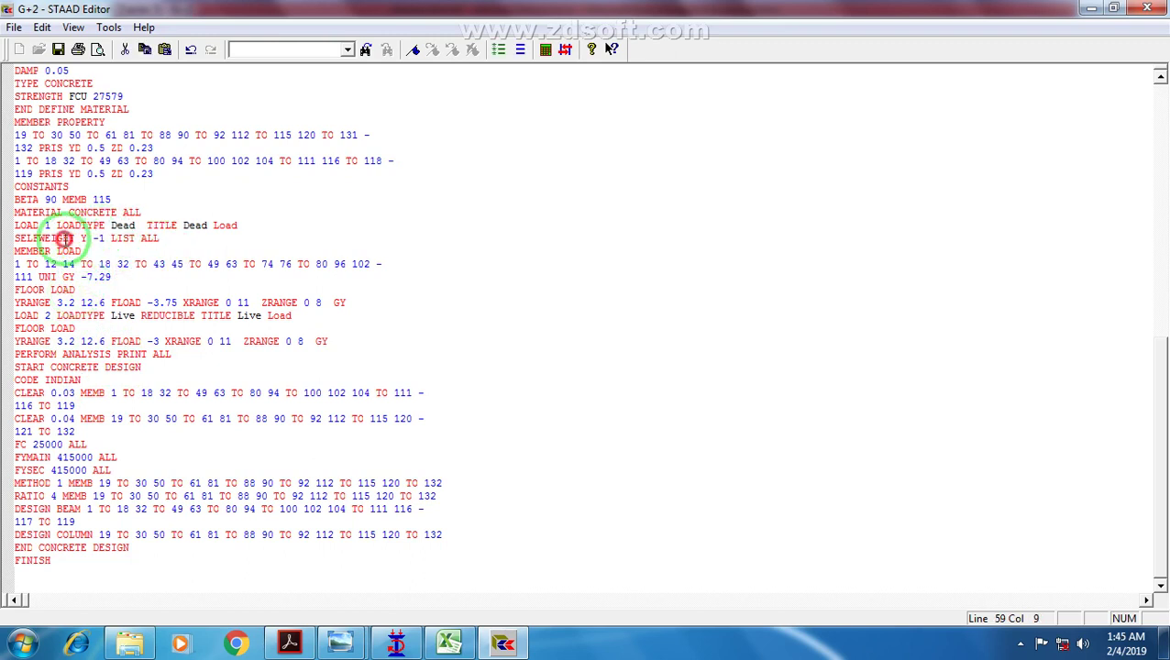
click(139, 212)
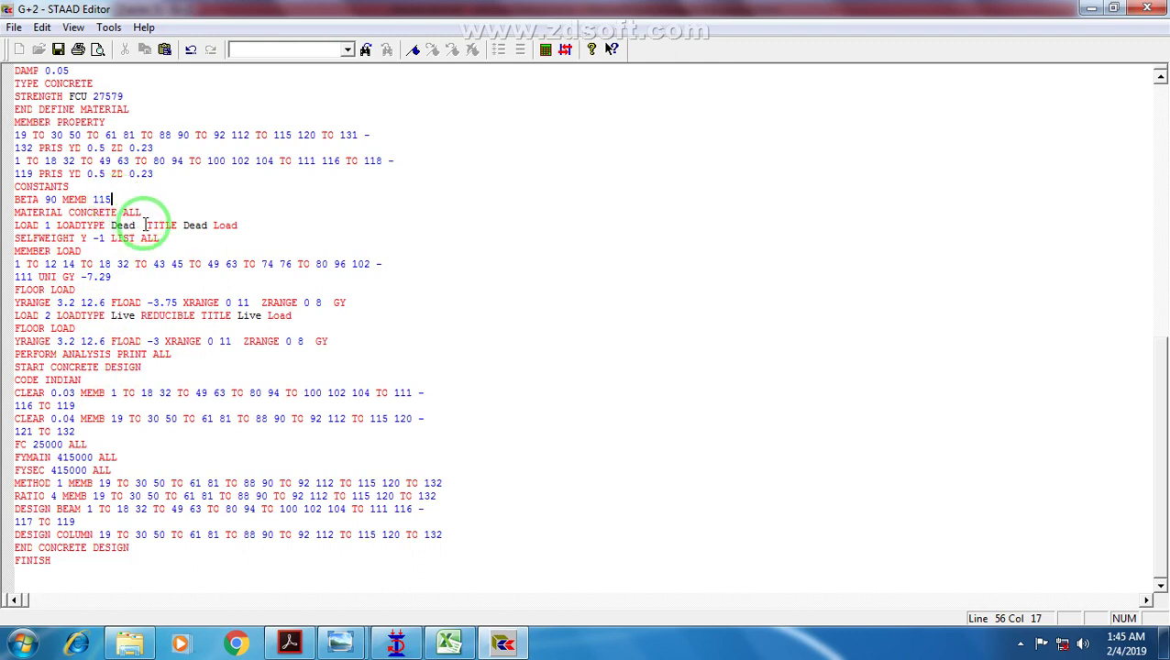
key(Return)
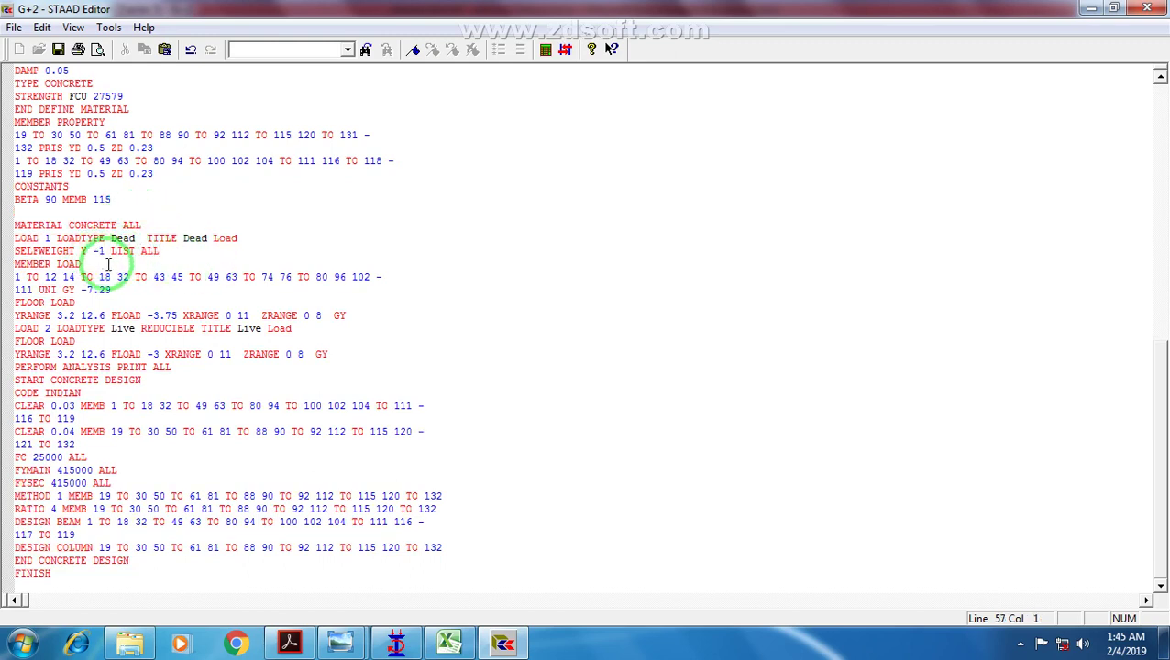
key(ctrl+v)
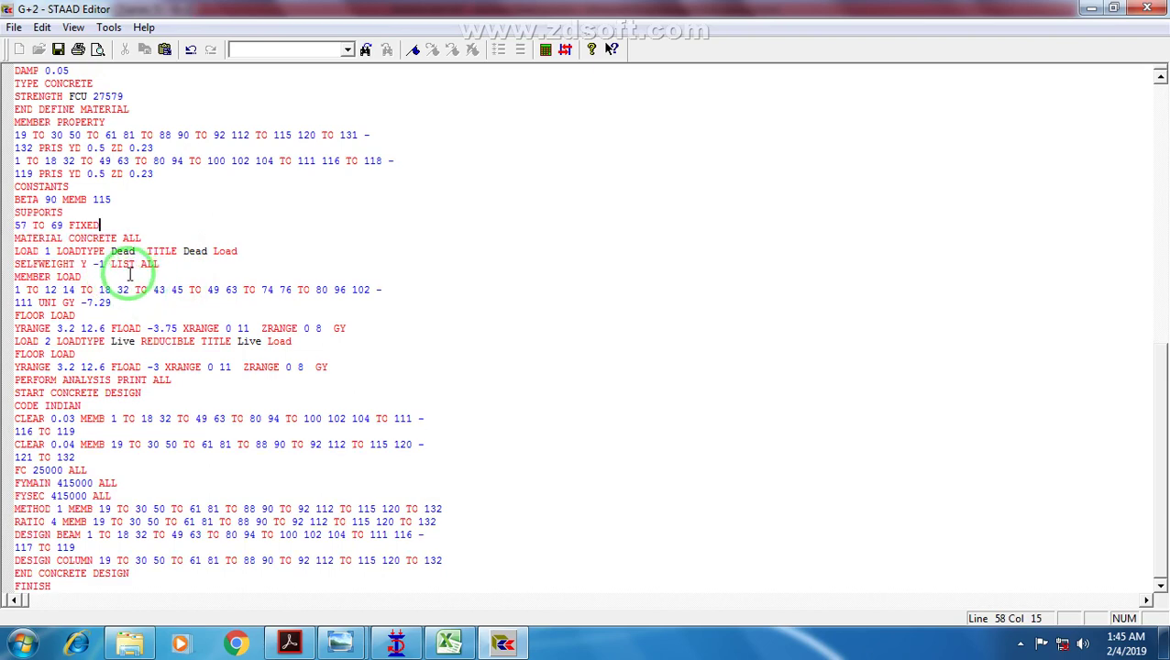
click(58, 49)
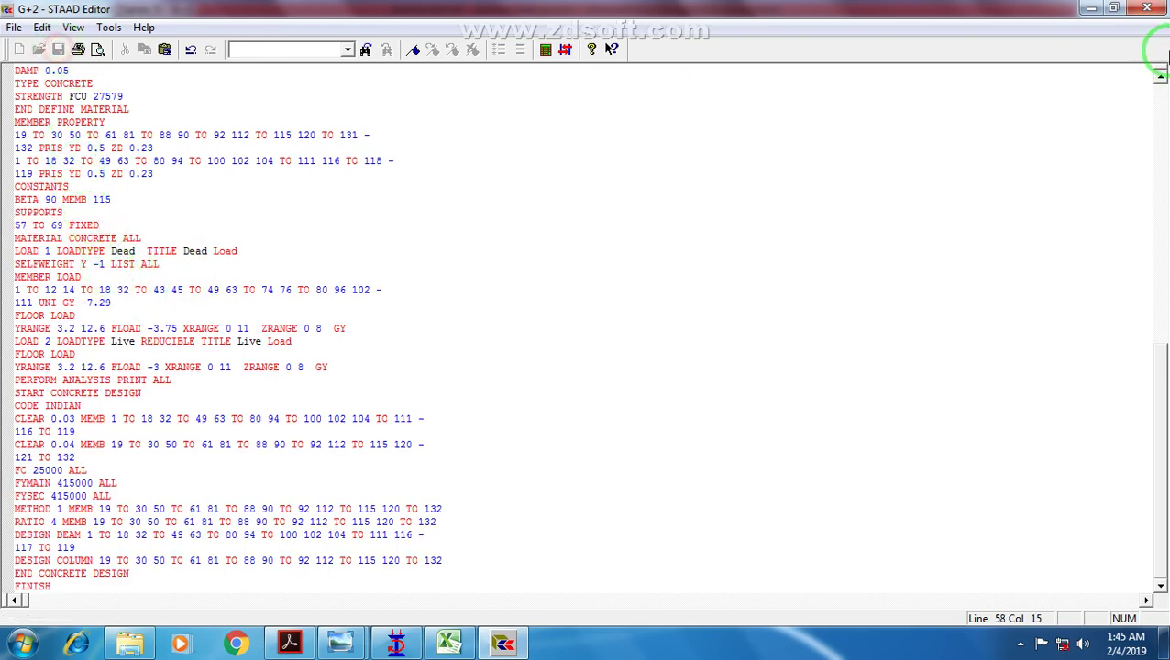
click(1147, 8)
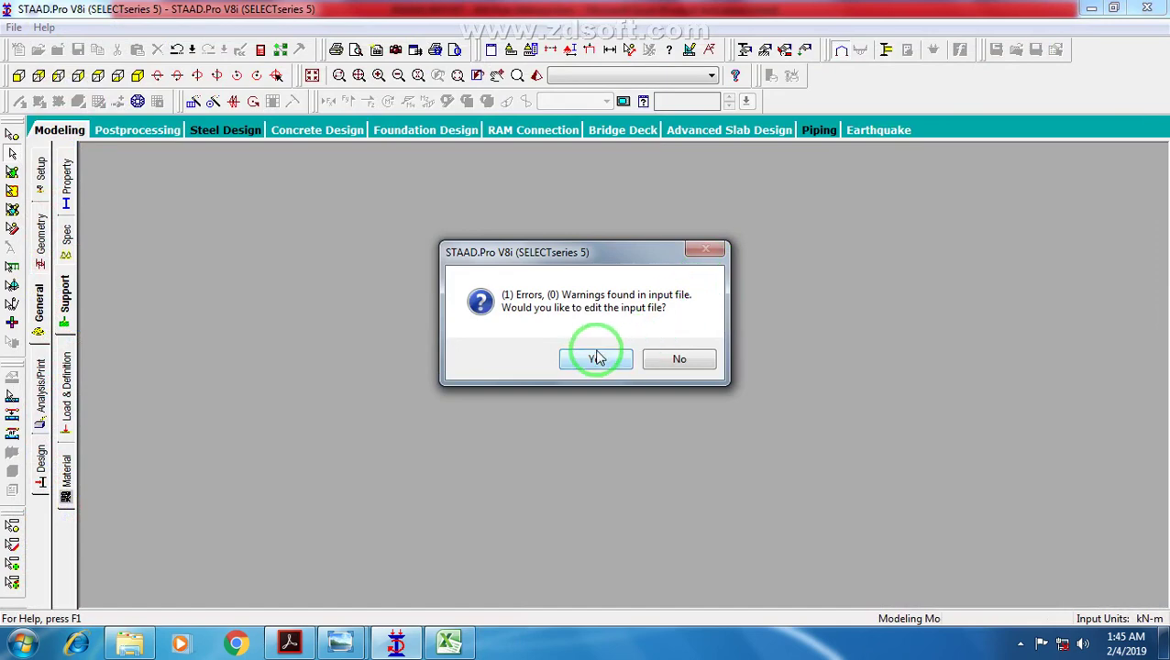
Step: Reopen the input file at its flagged error line, delete the SUPPORTS block above MATERIAL CONCRETE ALL, and close the editor with the changes saved
click(596, 358)
double_click(163, 568)
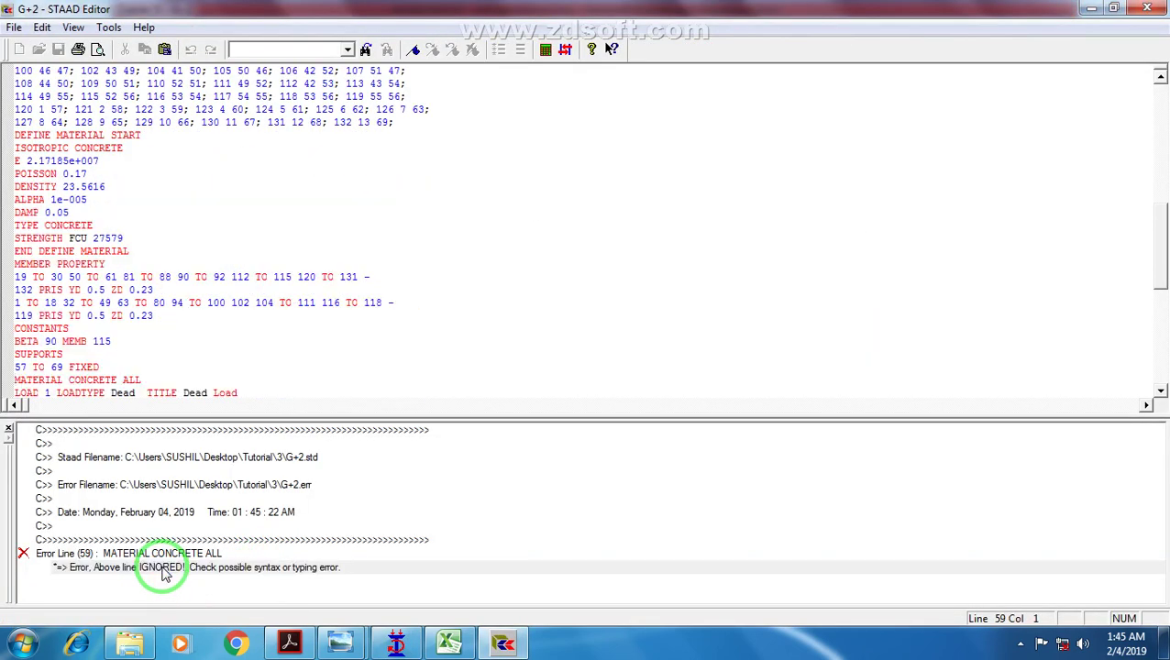
click(88, 380)
scroll(92, 385, down, 2)
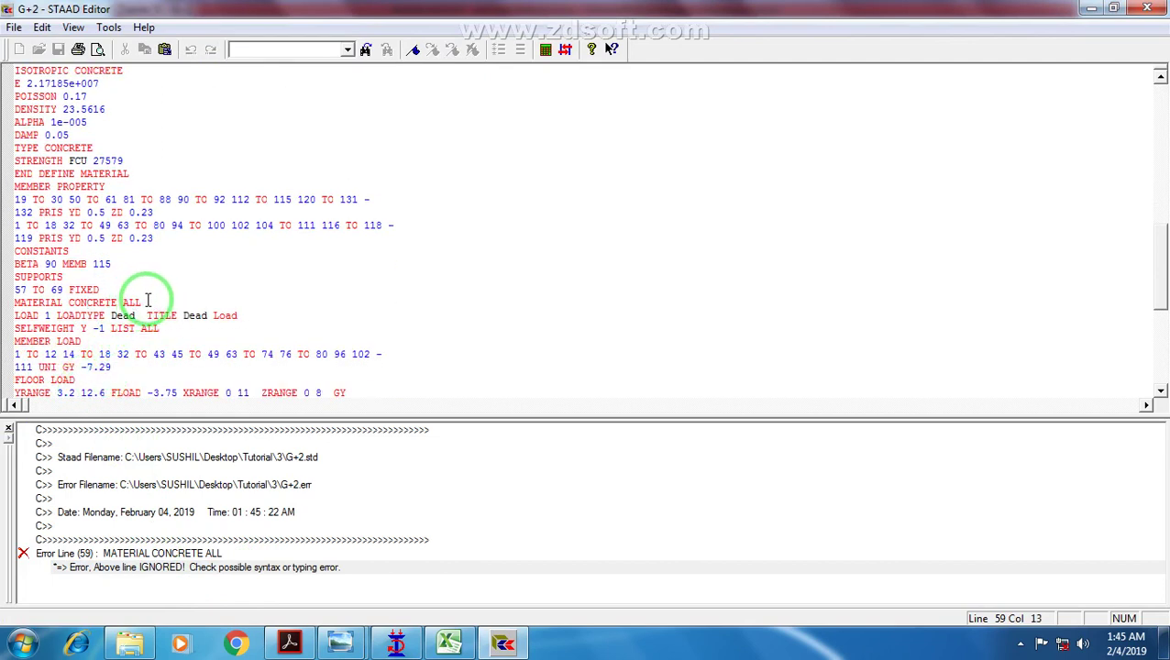
drag(108, 289, 3, 286)
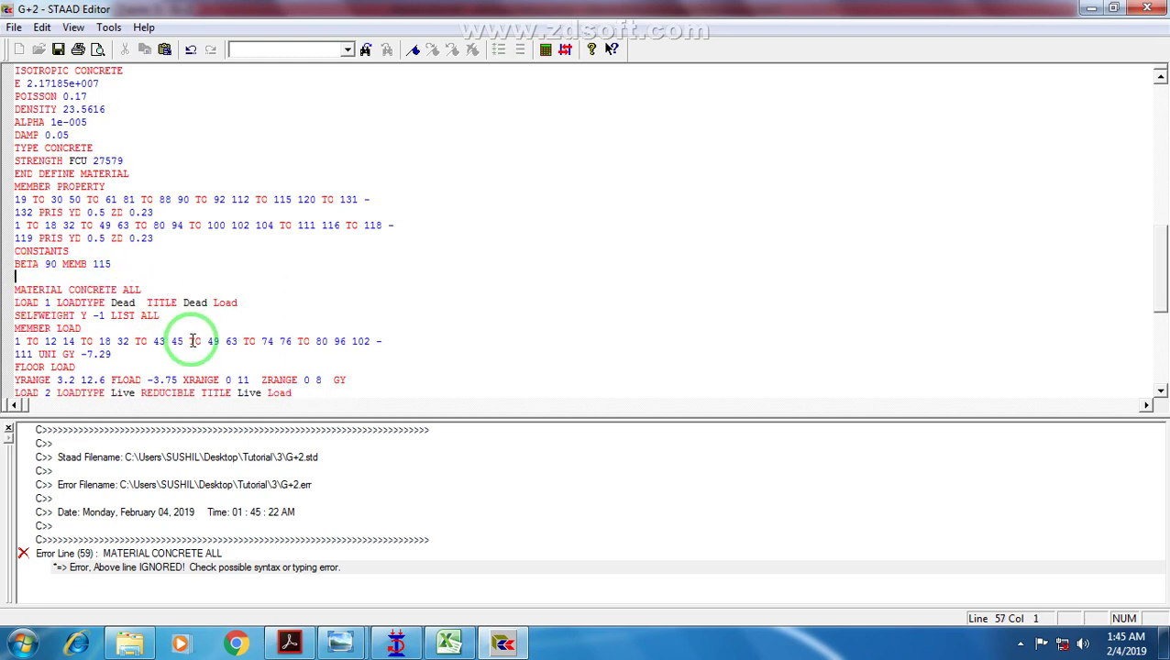
key(Delete)
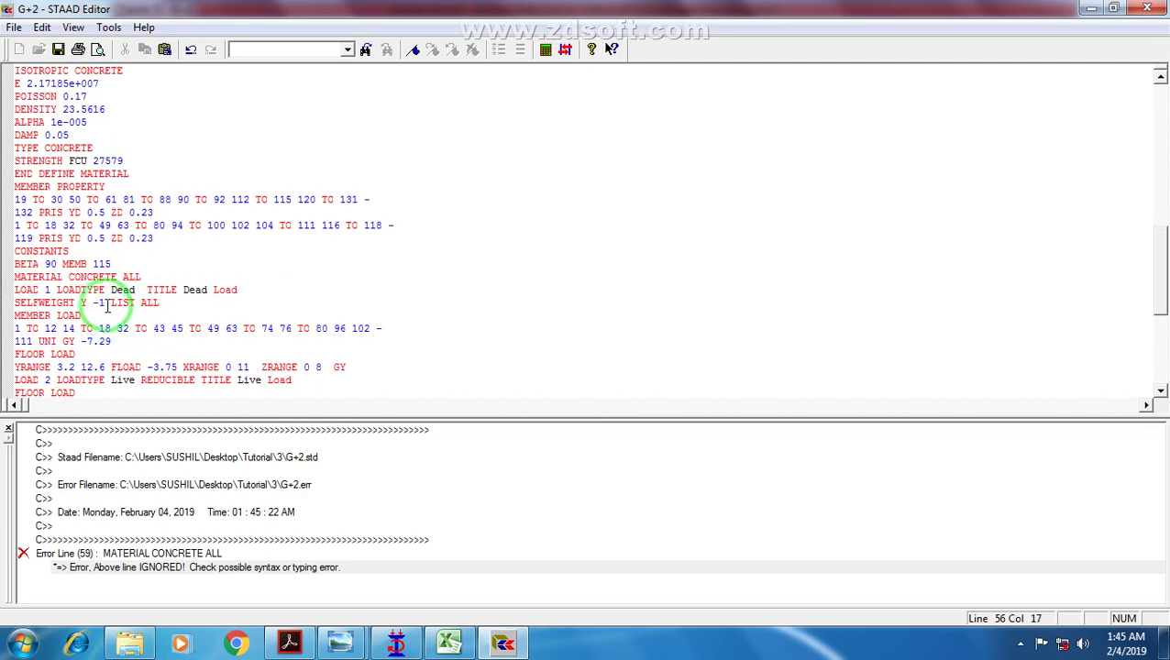
click(1147, 8)
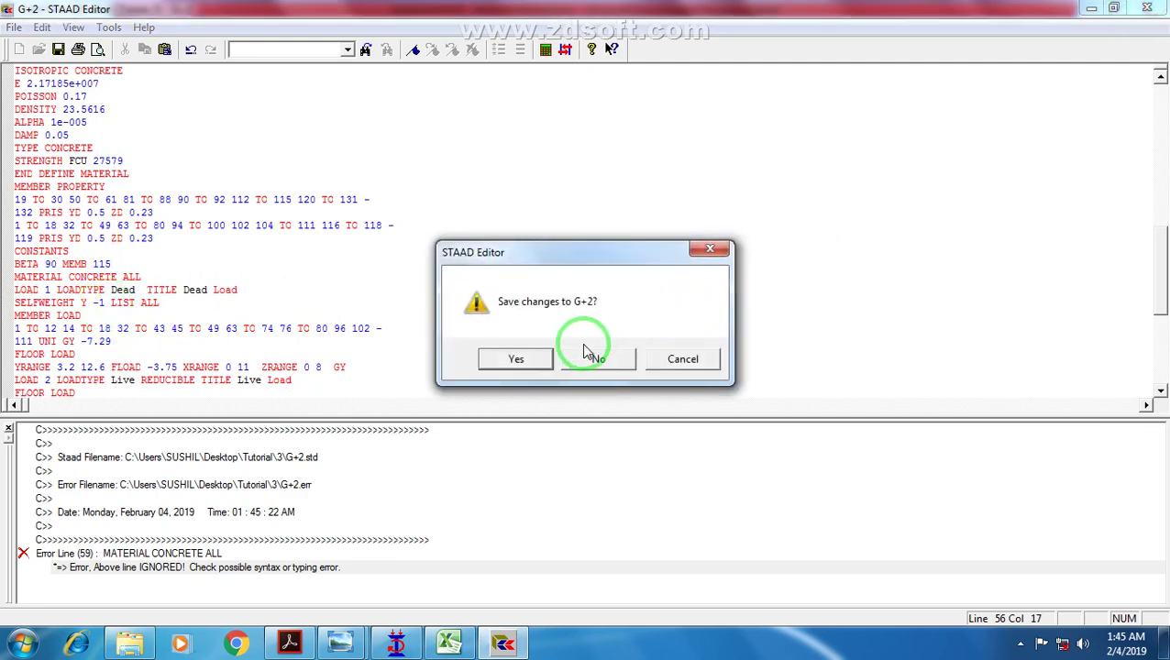
click(514, 349)
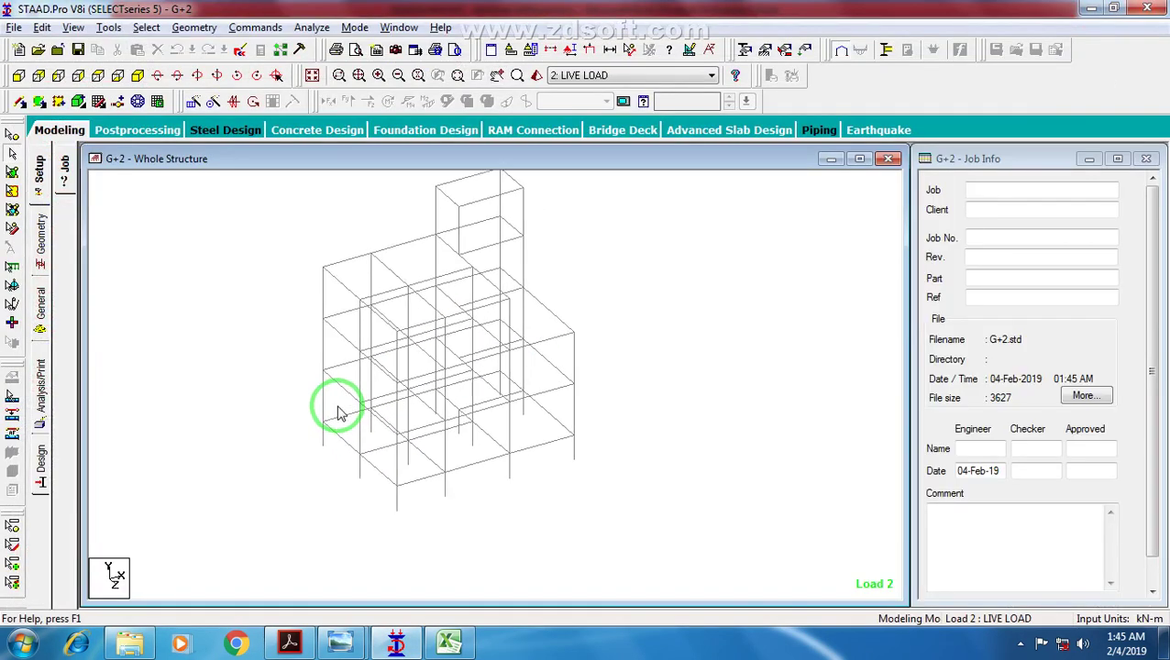
Step: Open the support definitions for the whole structure and create a fixed support
click(237, 391)
click(40, 311)
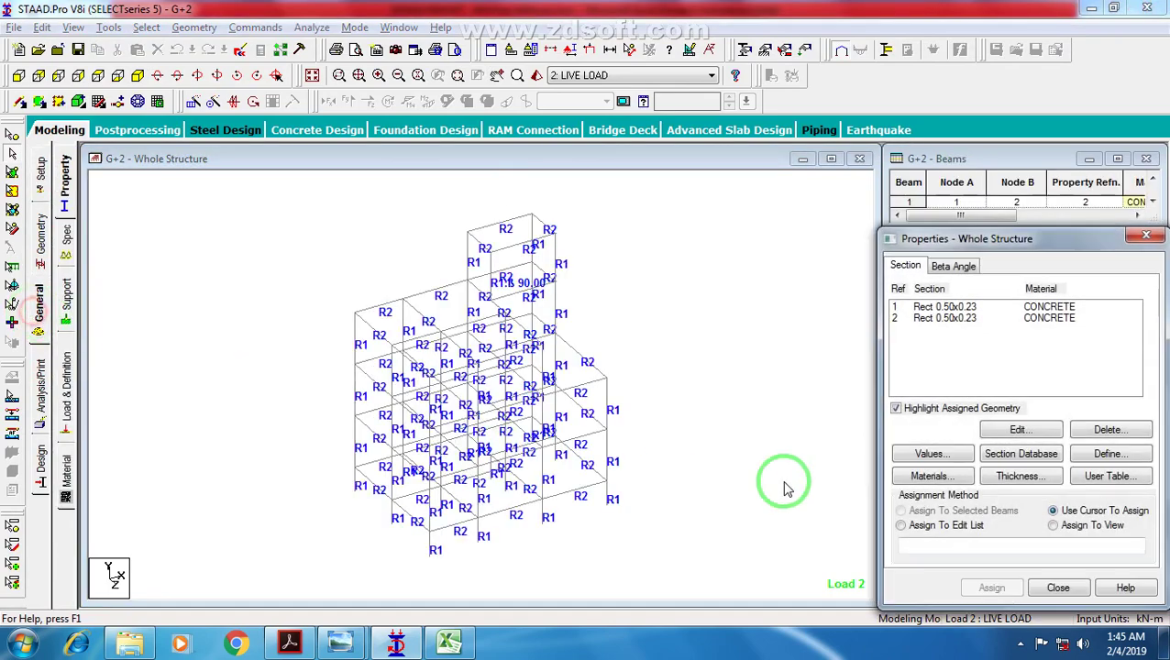
click(940, 318)
click(66, 323)
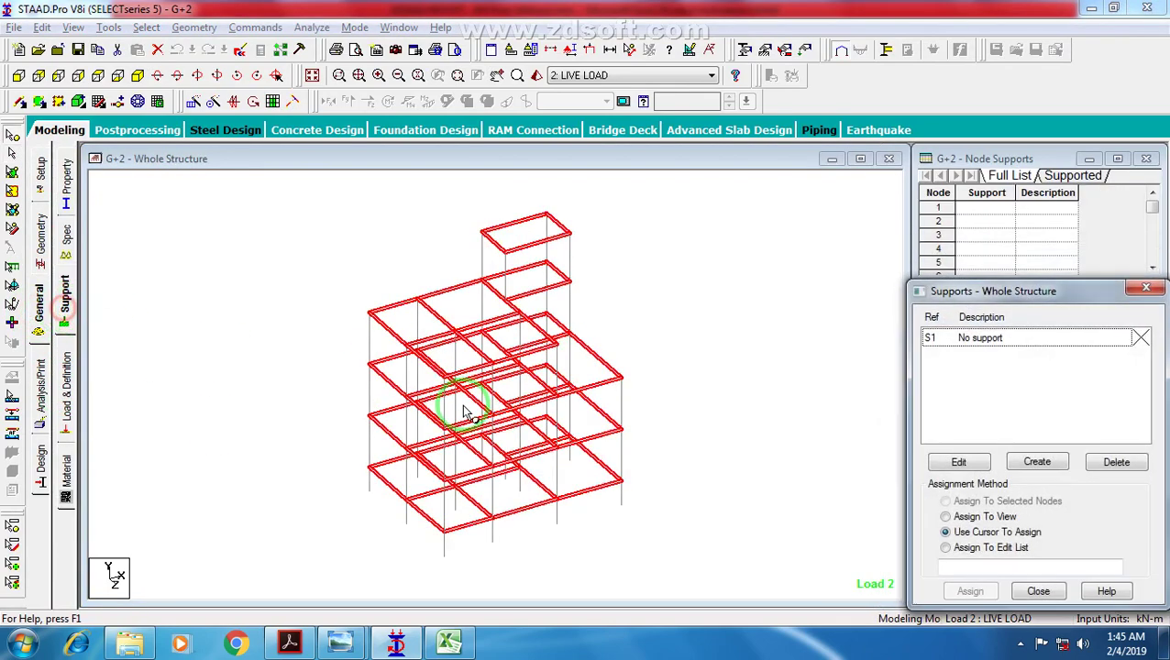
click(672, 419)
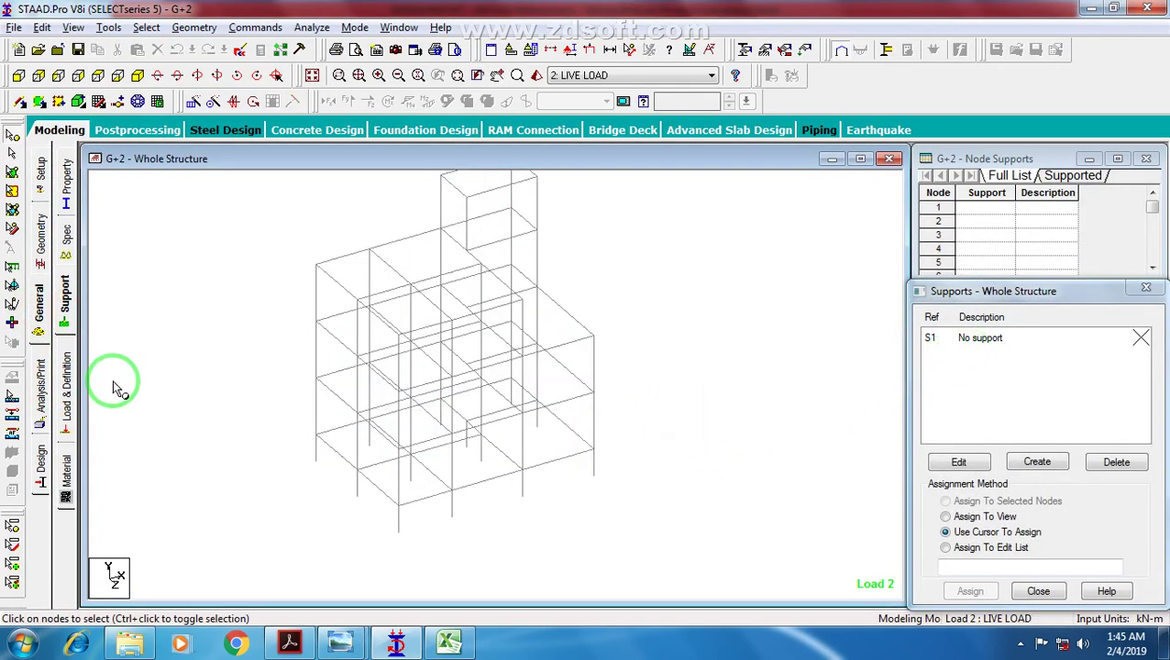
click(1046, 464)
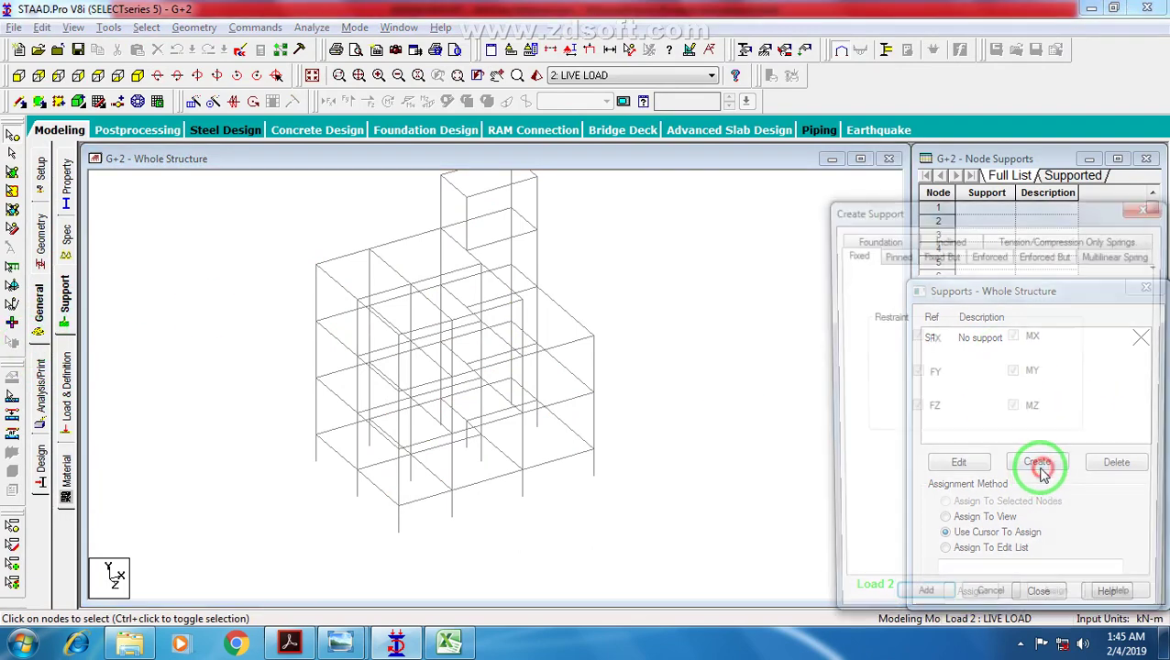
drag(928, 213, 816, 139)
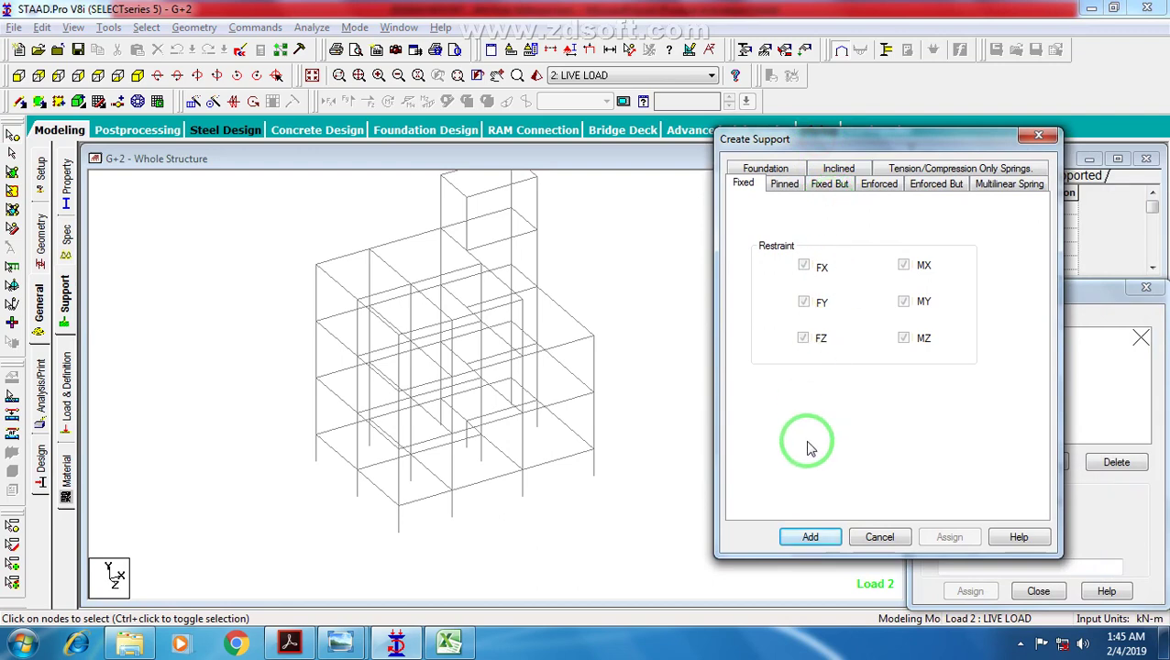
click(825, 540)
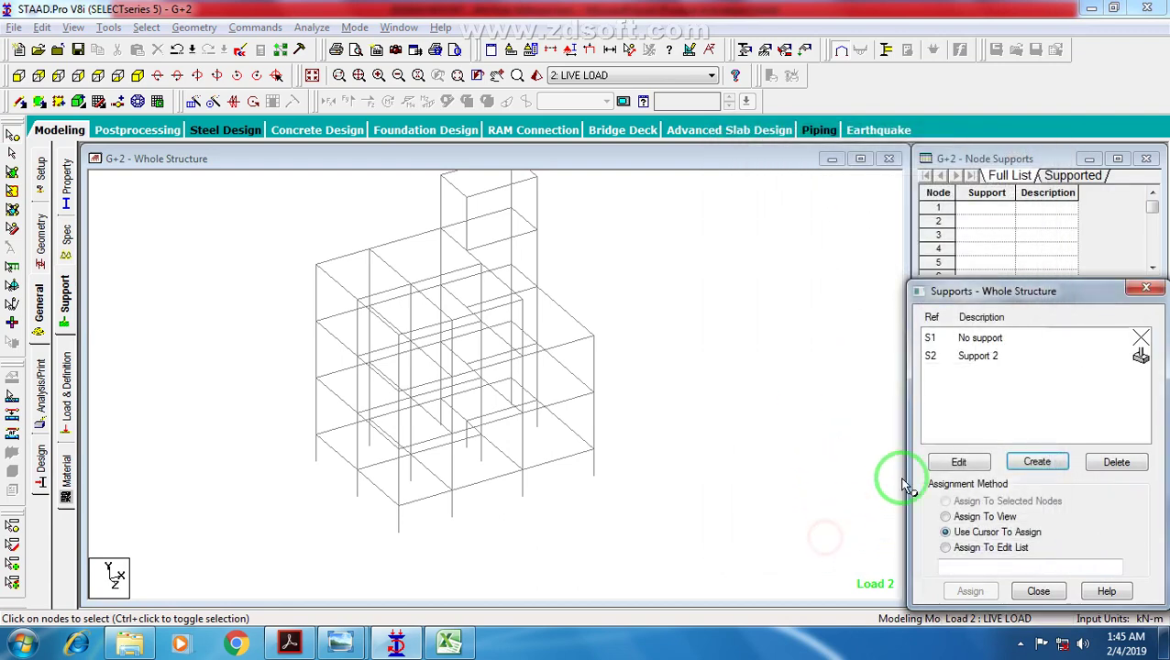
Step: Assign the new fixed support to all column base nodes, 57 to 69, selecting them together in the front view
click(1009, 356)
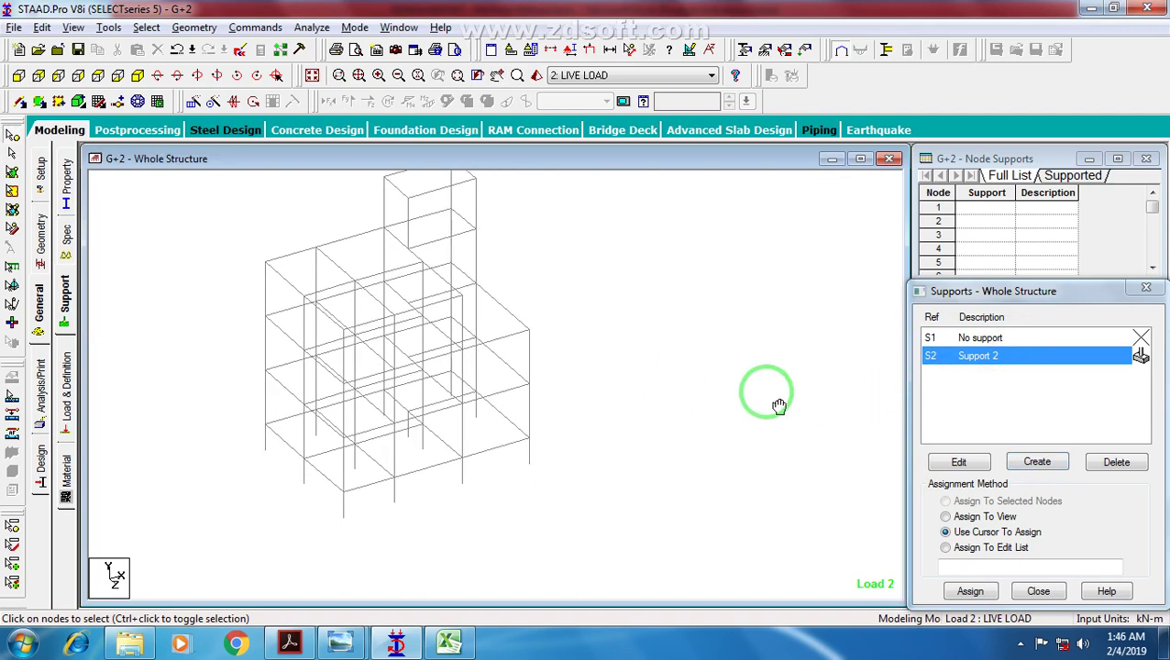
key(Down)
middle_drag(562, 365, 617, 381)
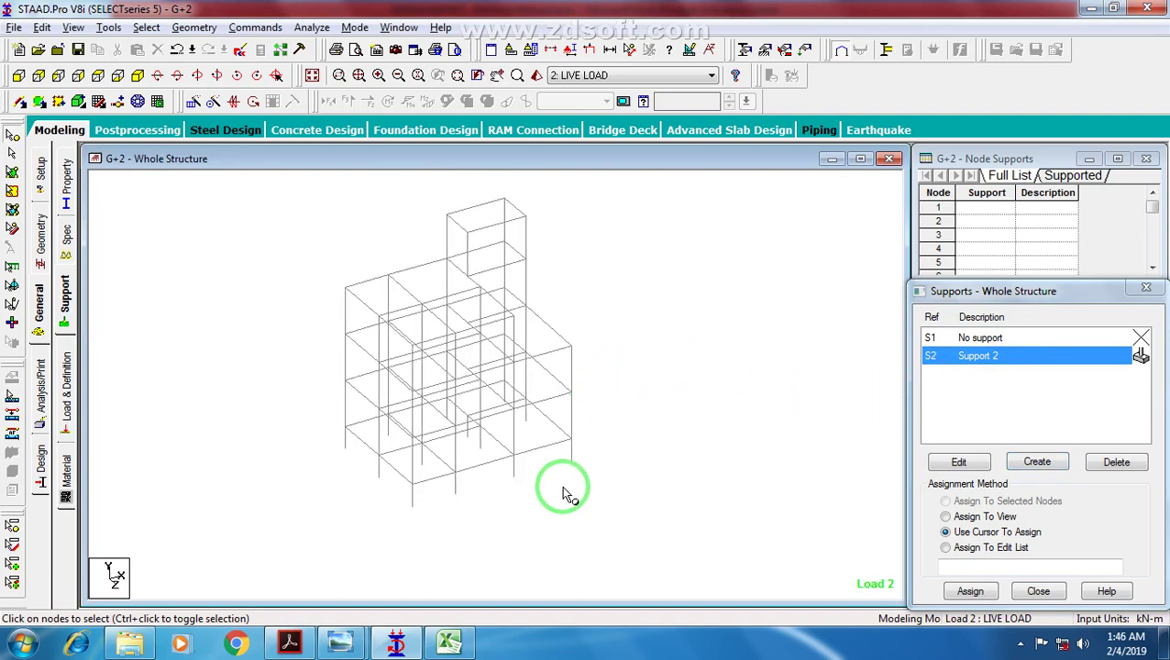
click(17, 77)
middle_drag(431, 365, 408, 334)
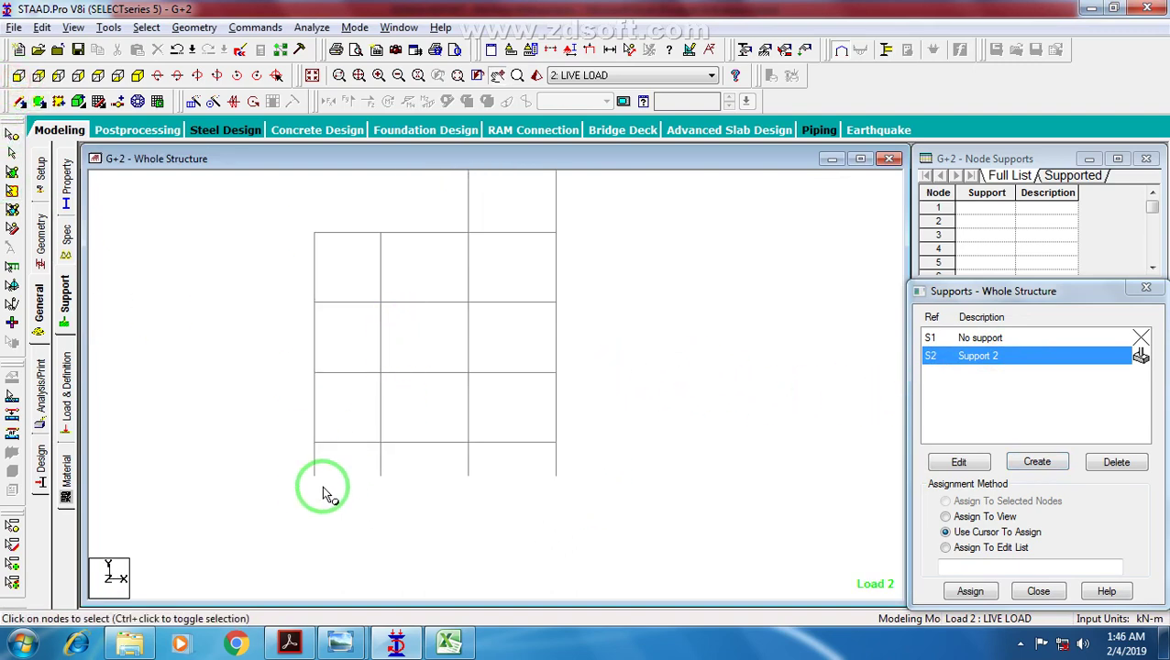
drag(292, 460, 660, 493)
scroll(634, 503, up, 5)
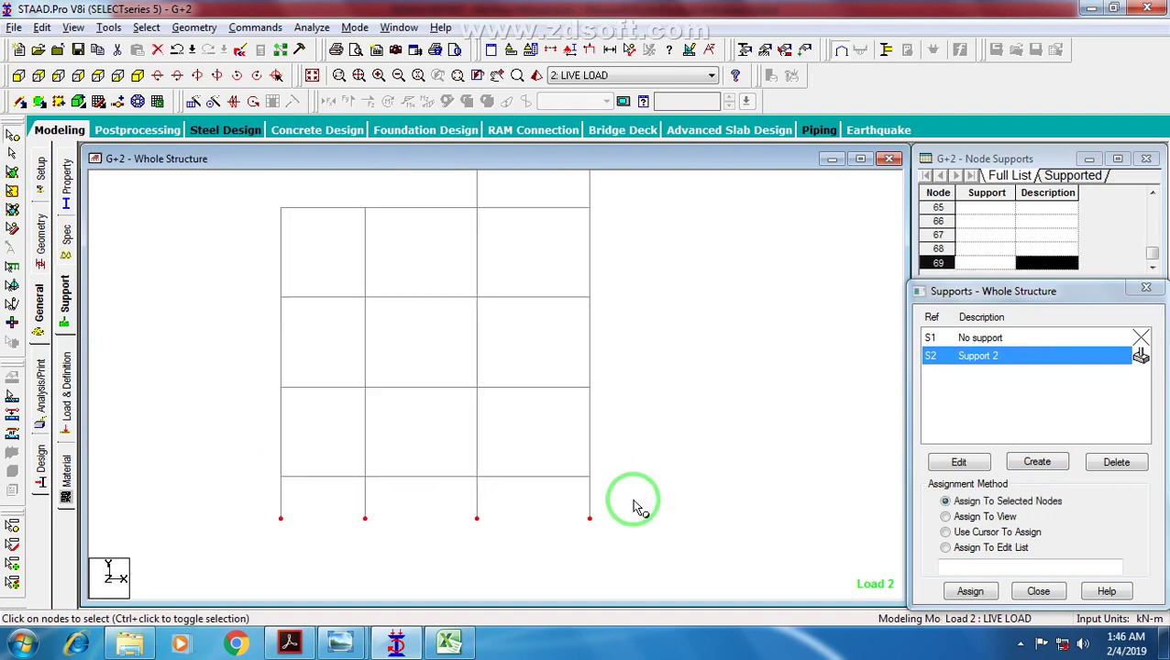
scroll(630, 491, down, 4)
scroll(560, 371, up, 2)
scroll(477, 349, down, 3)
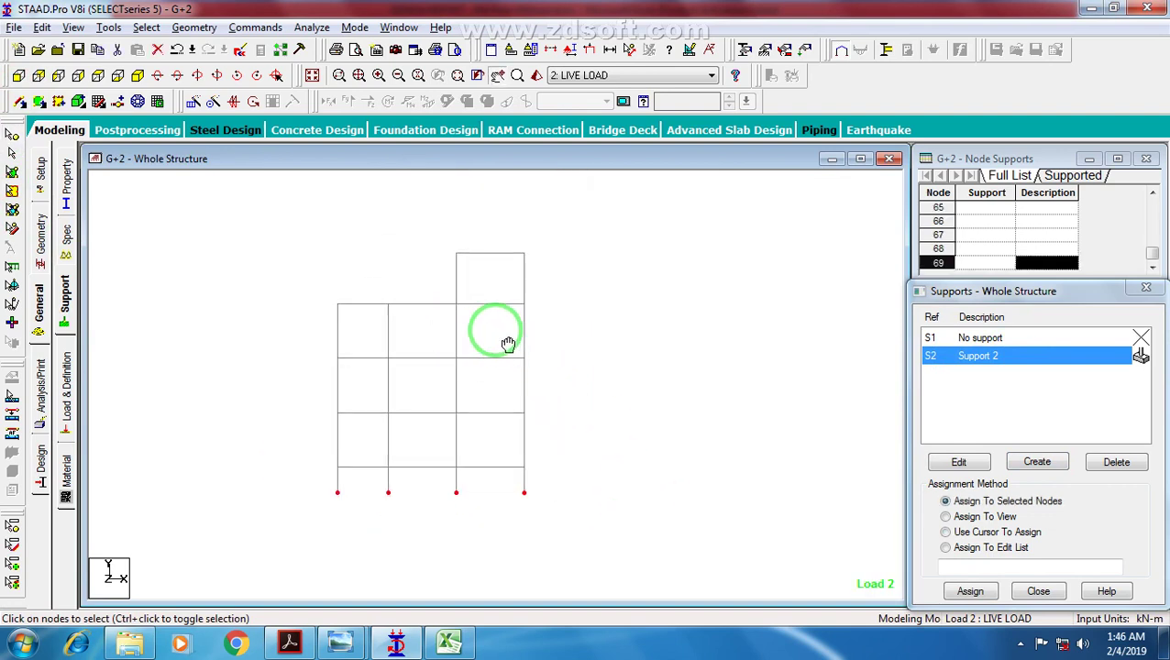
scroll(509, 339, up, 2)
click(136, 76)
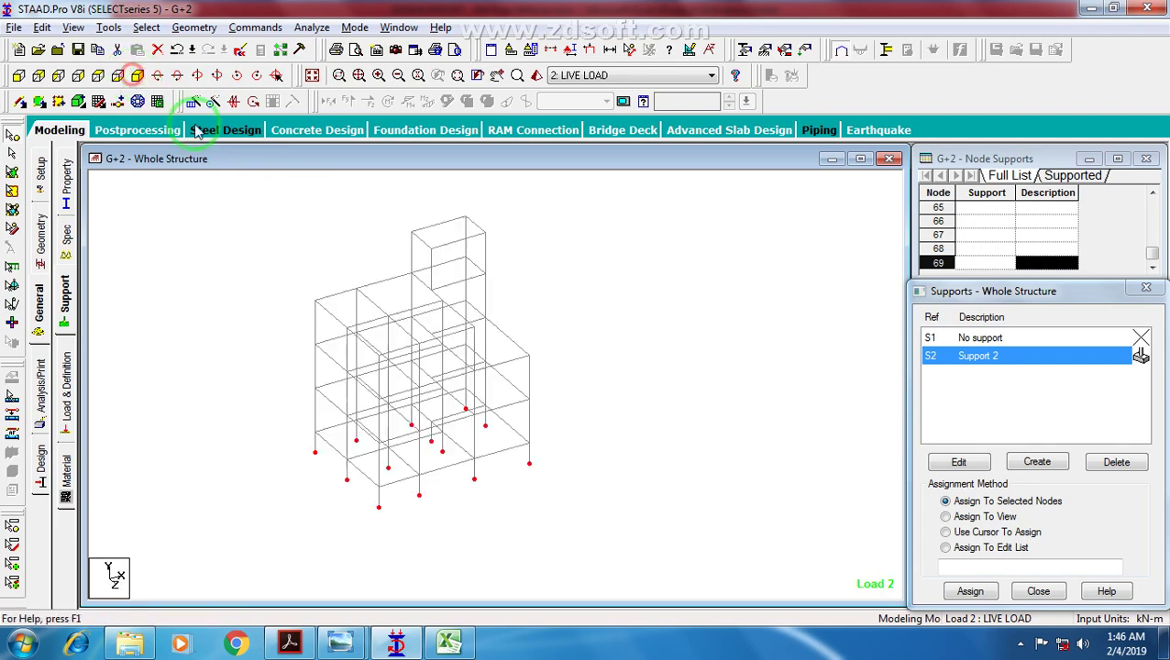
drag(450, 334, 493, 341)
middle_drag(491, 335, 555, 354)
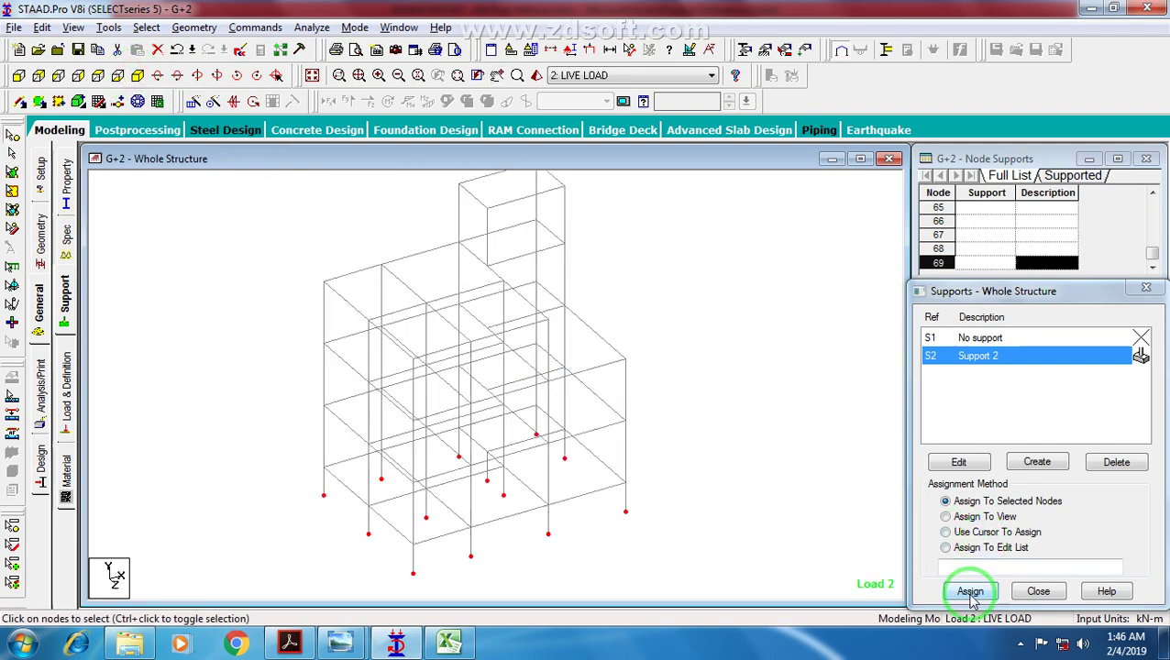
click(970, 591)
click(1040, 492)
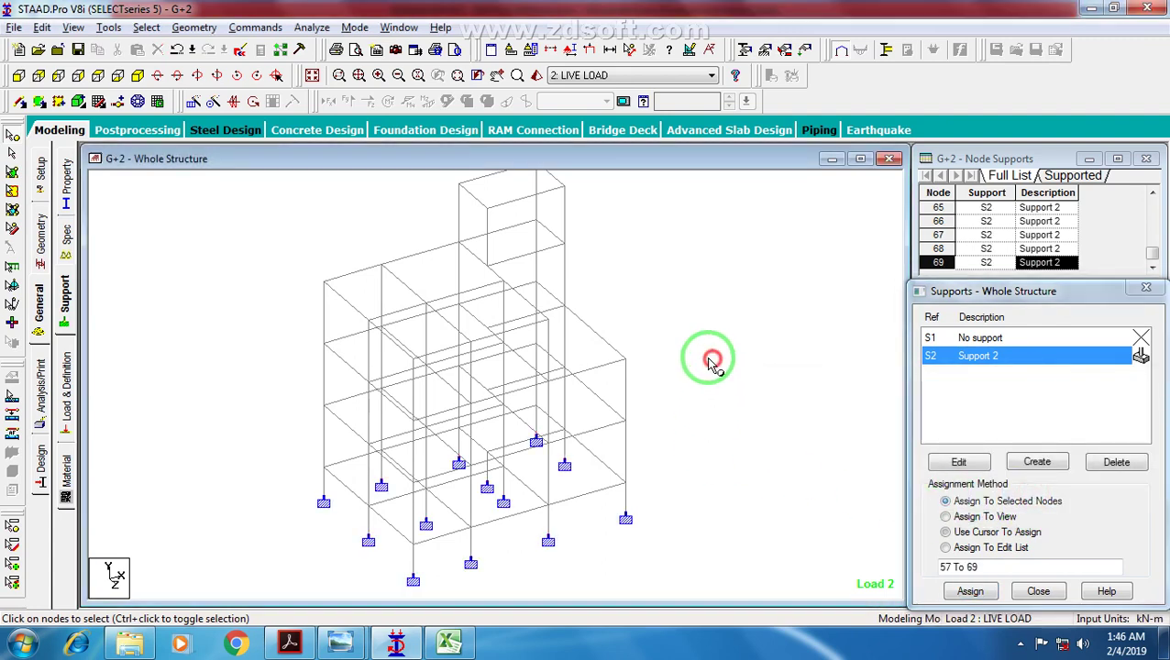
Step: Run the analysis and concrete design, and stay in modeling mode when it finishes
click(317, 33)
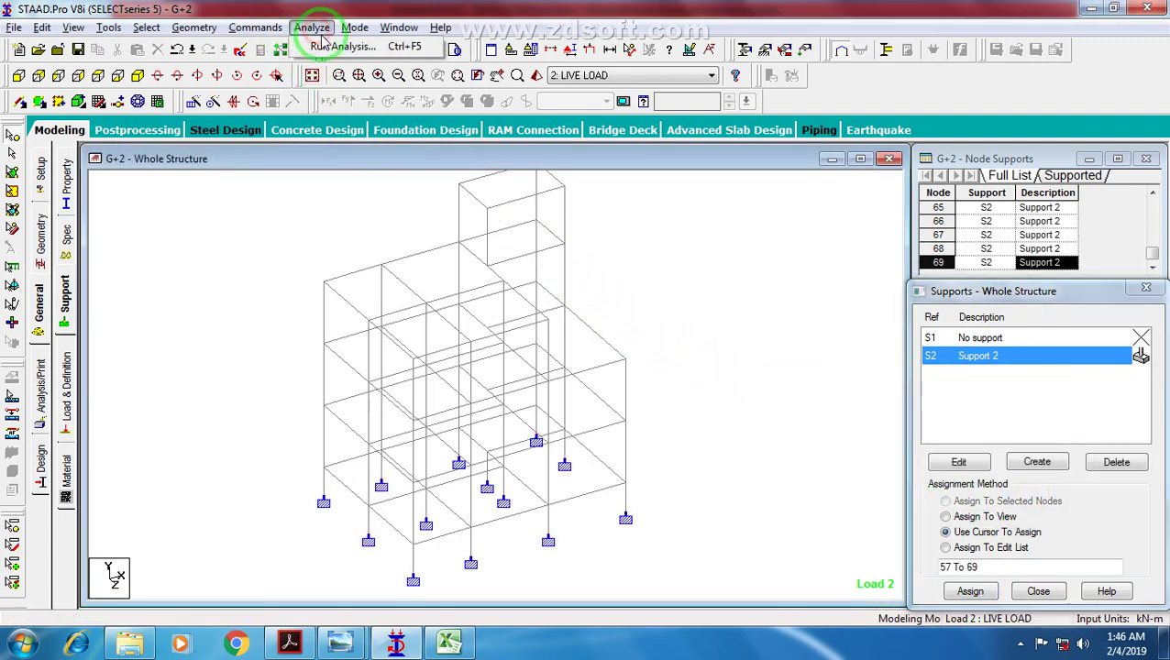
click(332, 42)
click(482, 345)
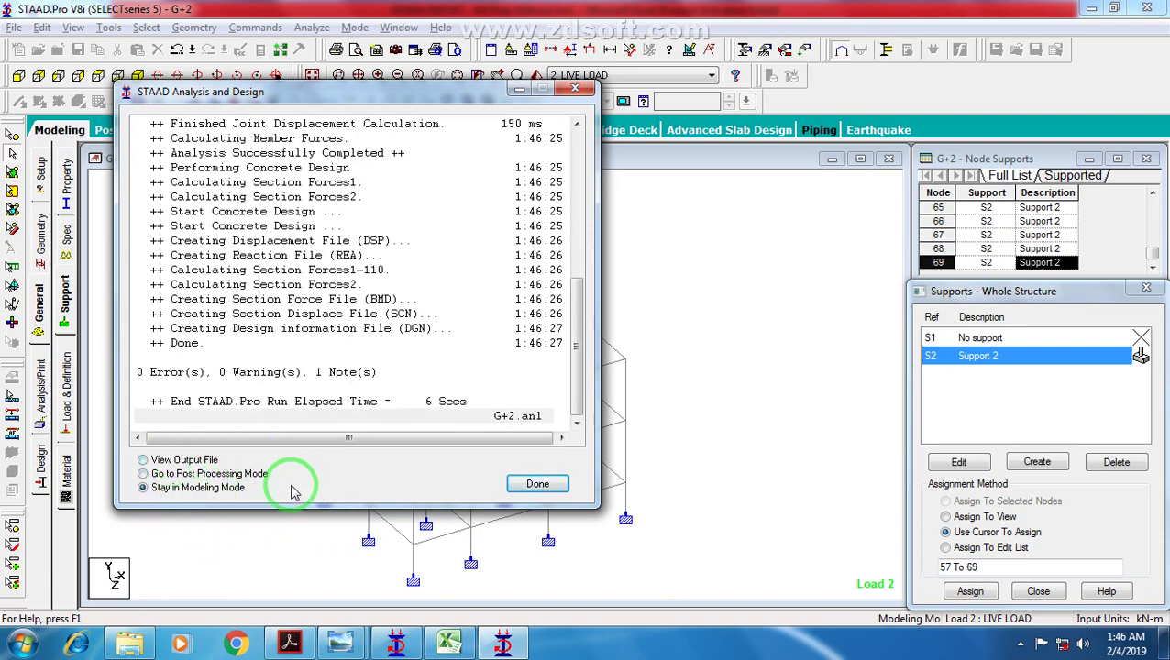
click(537, 484)
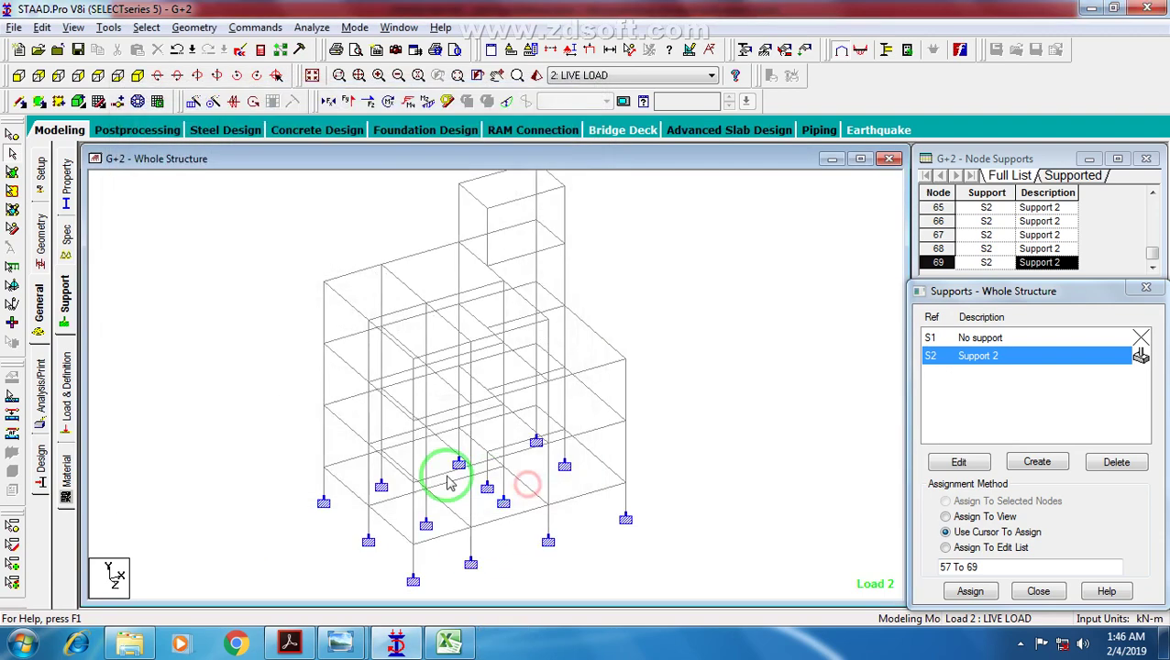
Step: Examine the IS-456 concrete design results of a top-storey corner column and several lower-storey columns
drag(459, 480, 284, 433)
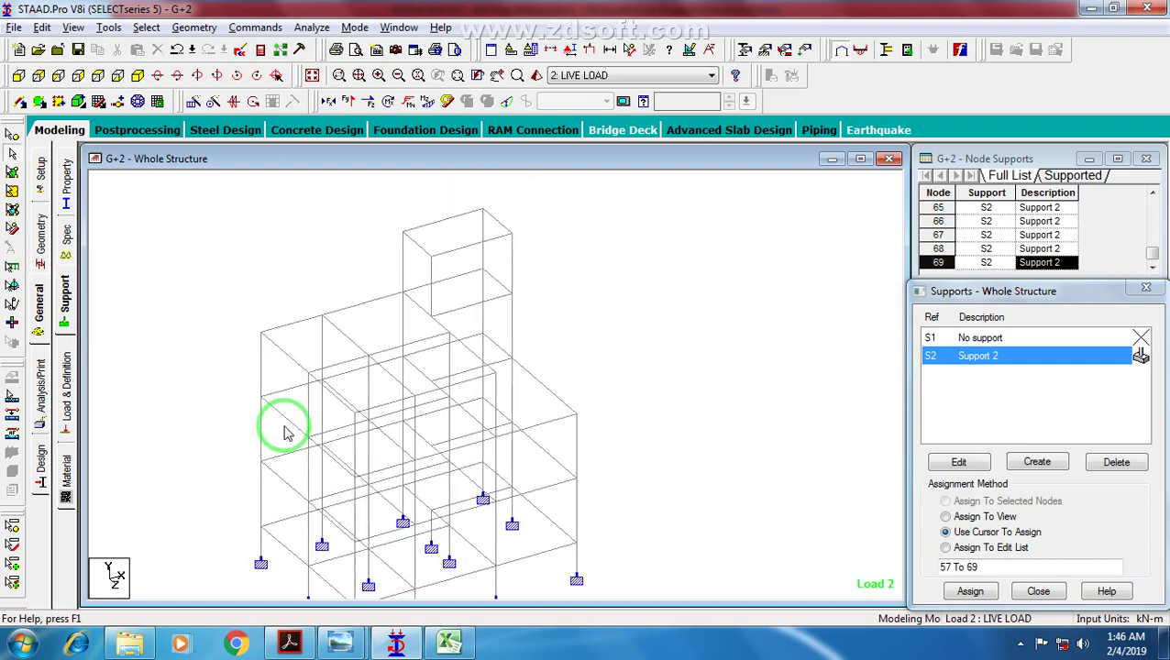
double_click(258, 371)
drag(654, 120, 757, 108)
click(767, 132)
drag(316, 292, 243, 332)
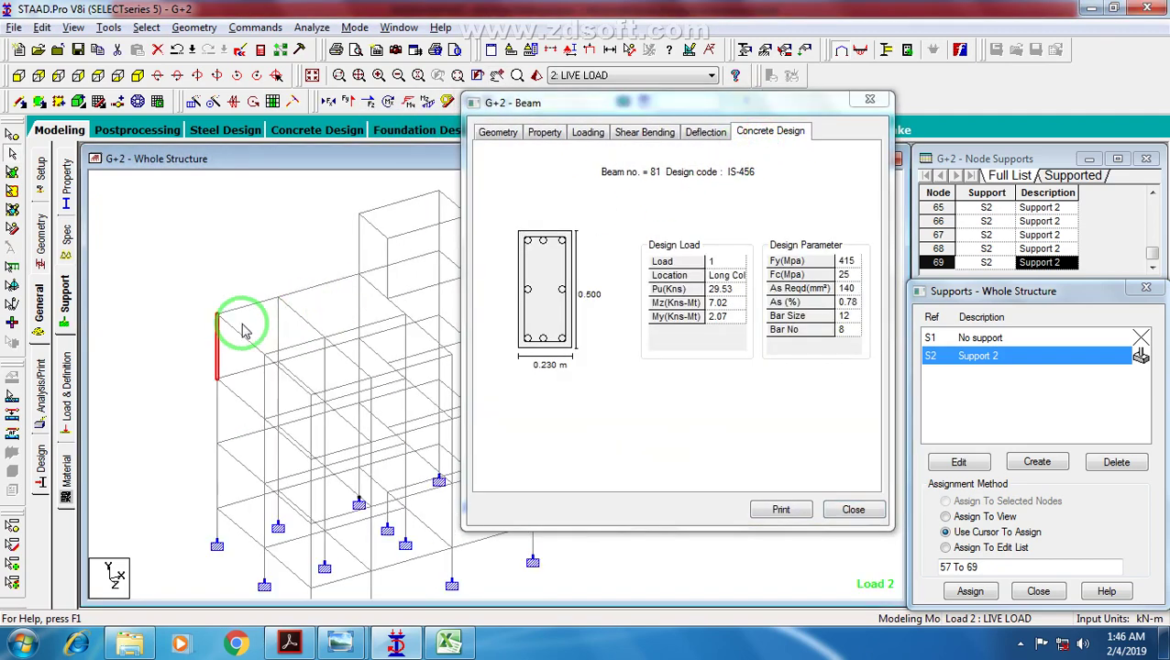
scroll(596, 290, up, 1)
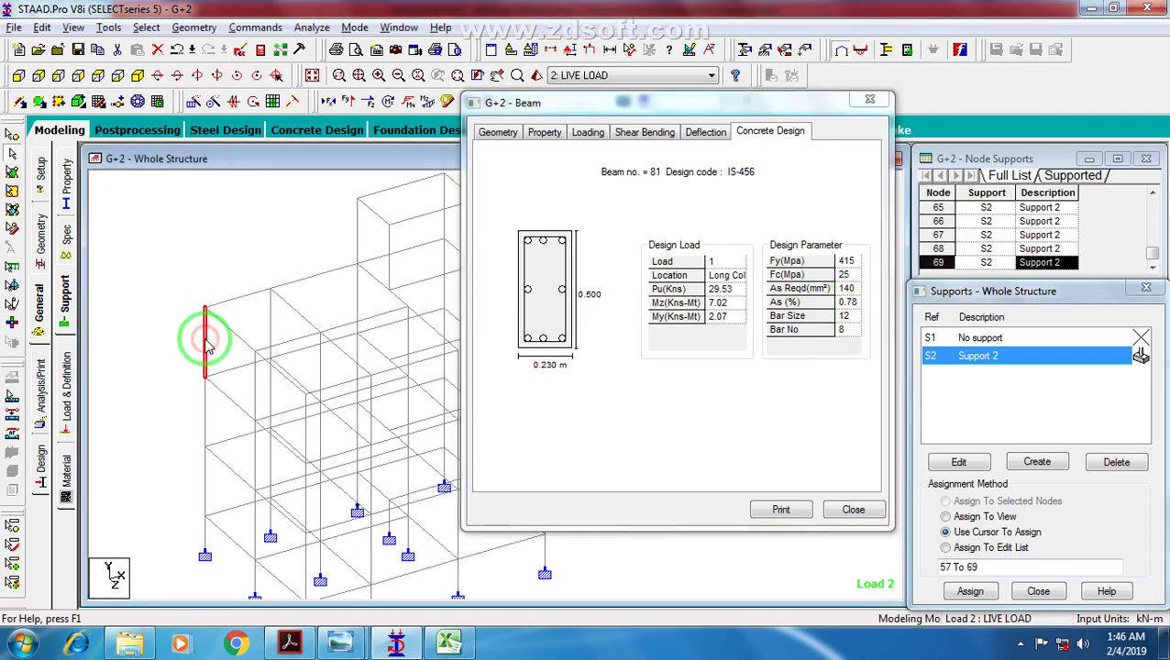
click(211, 499)
middle_drag(223, 420, 183, 337)
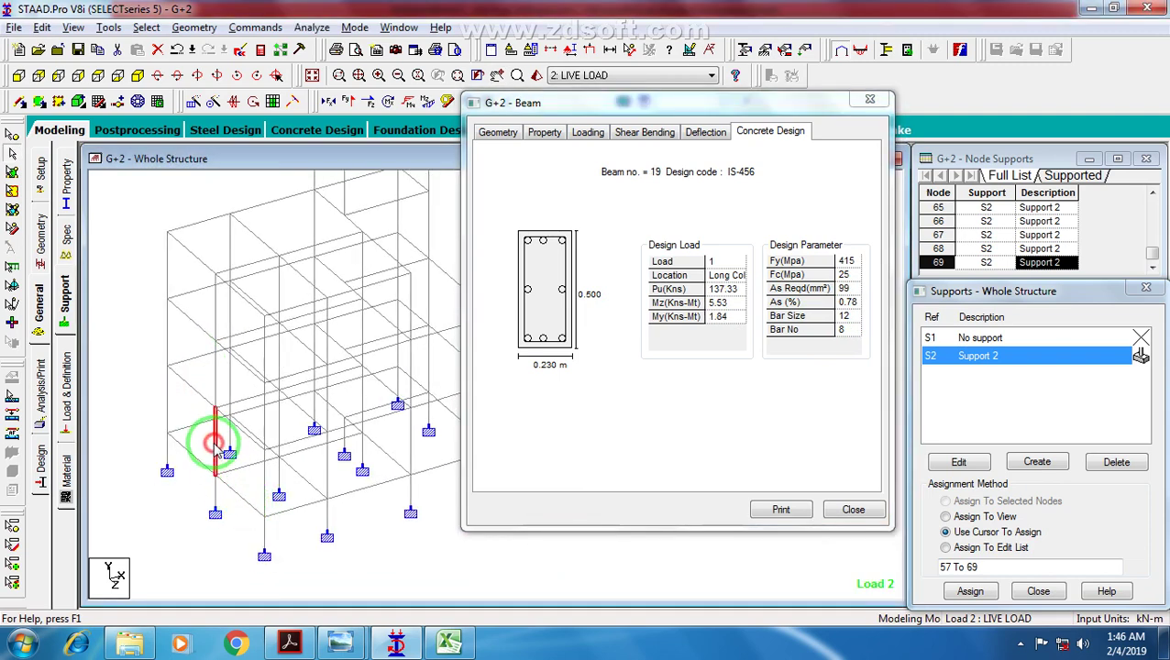
click(207, 436)
middle_drag(305, 431, 182, 470)
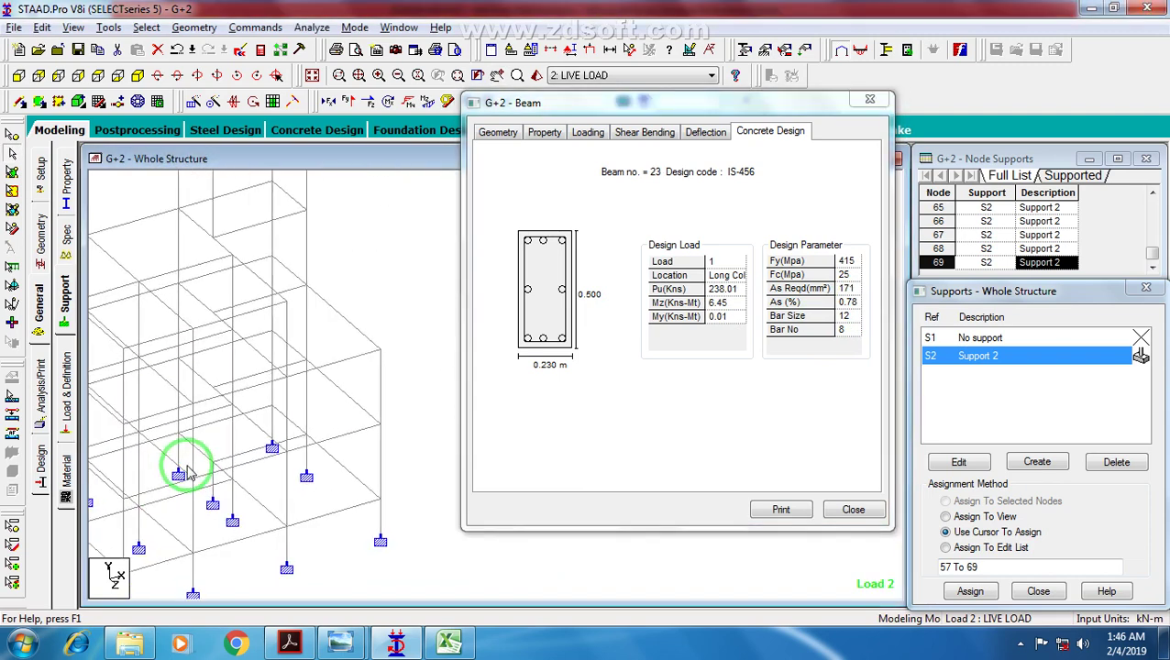
click(232, 436)
middle_drag(233, 436, 318, 463)
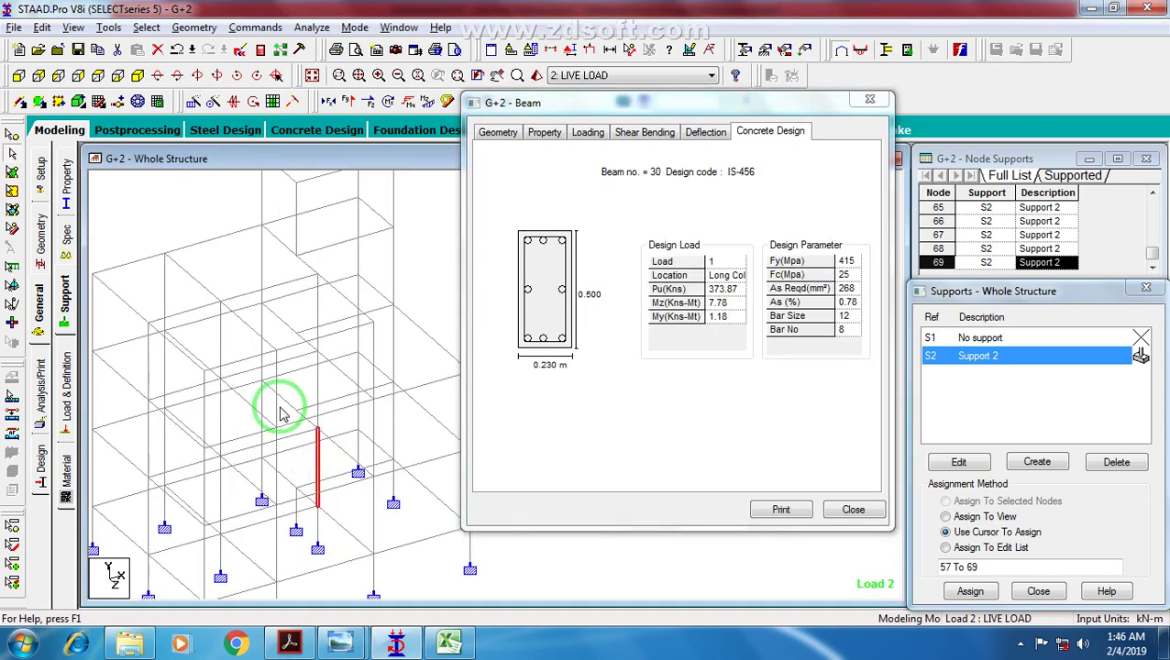
Step: Examine the concrete design reinforcement of the 4 m upper-floor beam, and close the beam results
middle_drag(348, 425, 243, 365)
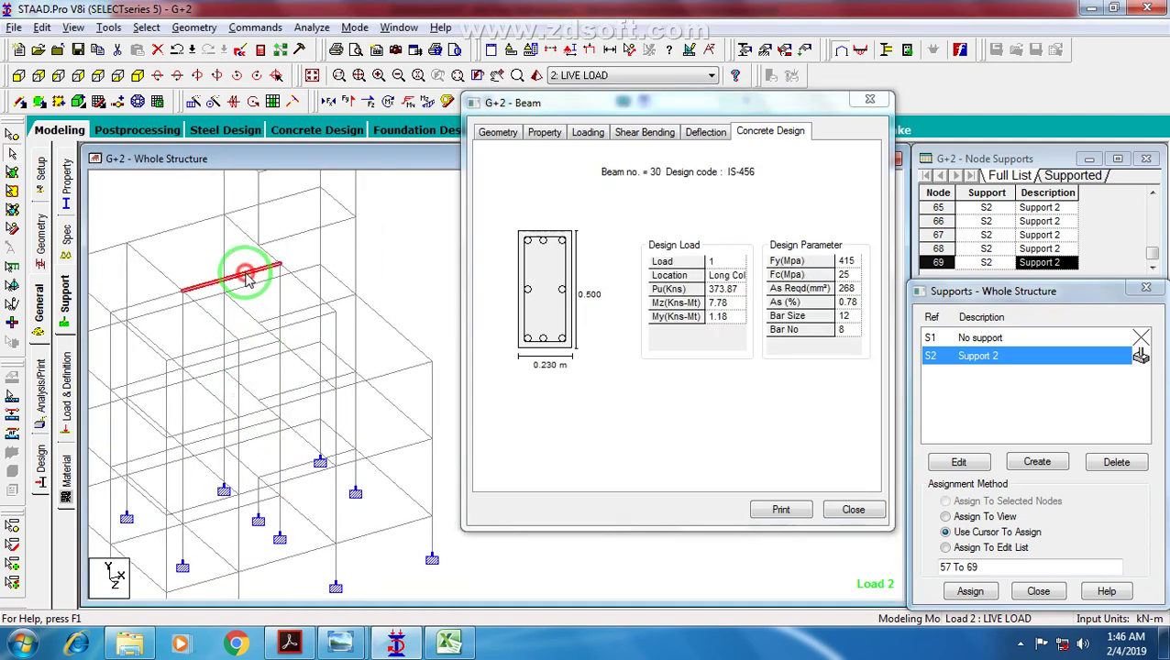
click(248, 278)
click(761, 131)
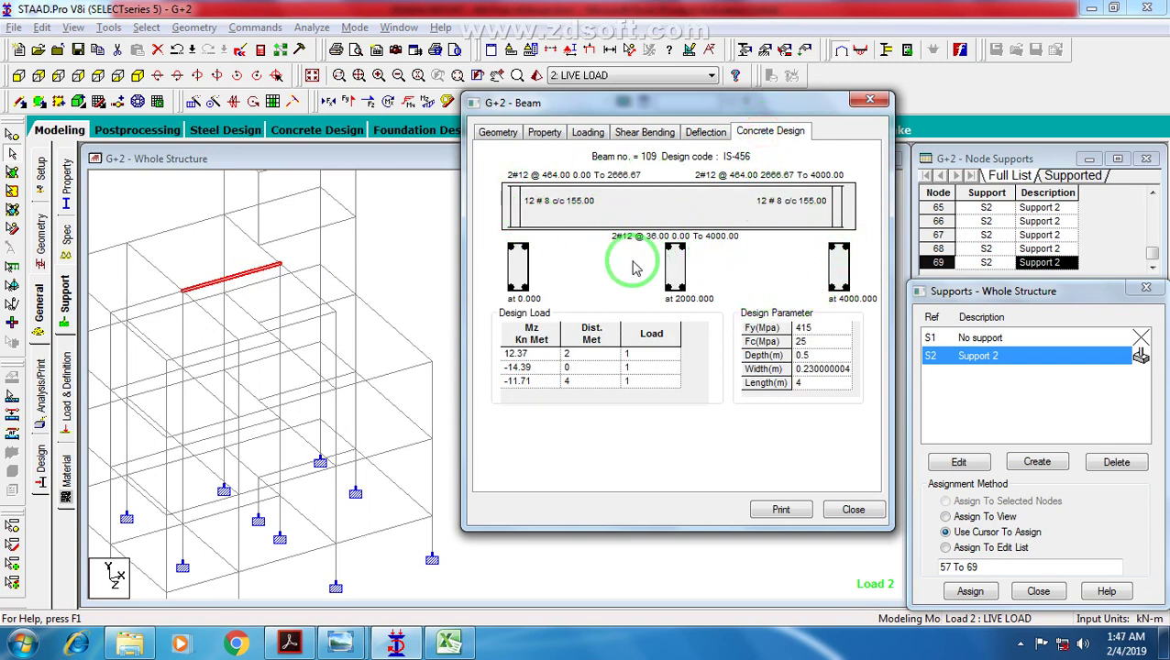
scroll(248, 318, up, 5)
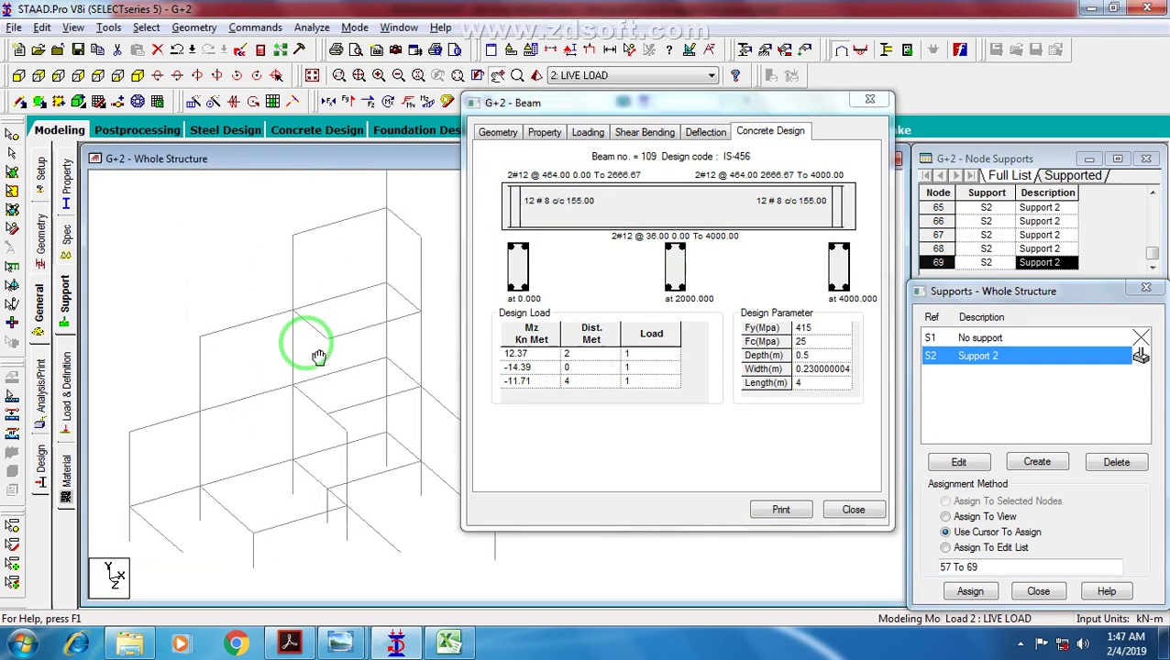
middle_drag(309, 348, 303, 347)
mouse_move(317, 395)
middle_down()
mouse_move(284, 301)
mouse_move(317, 375)
middle_up()
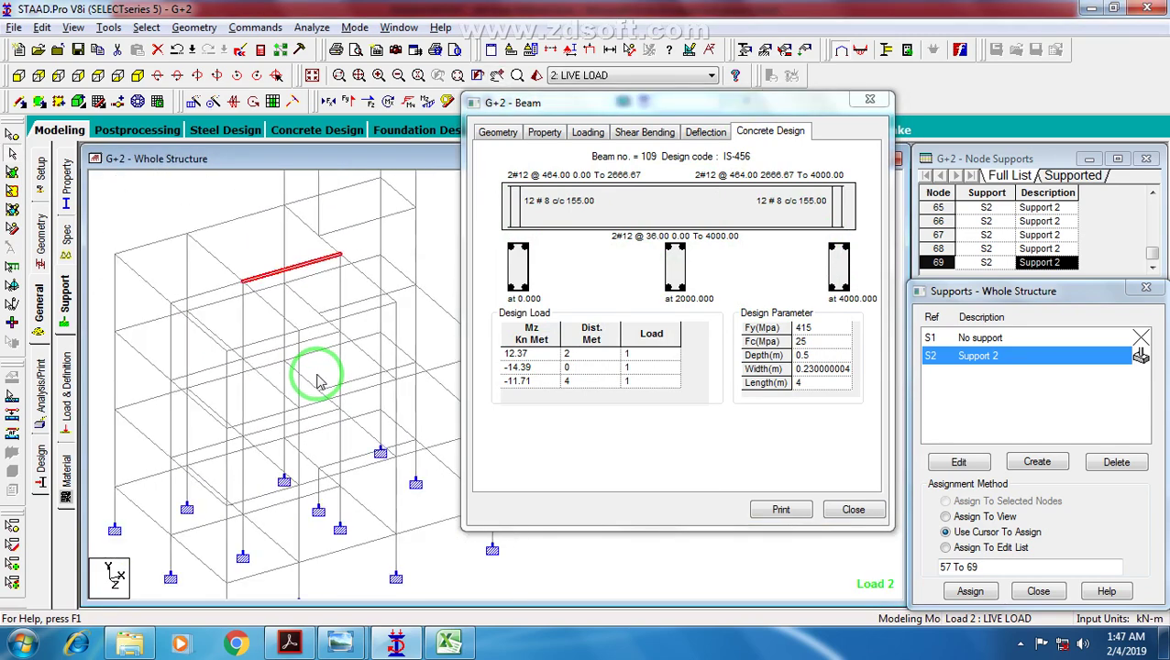
scroll(318, 382, down, 1)
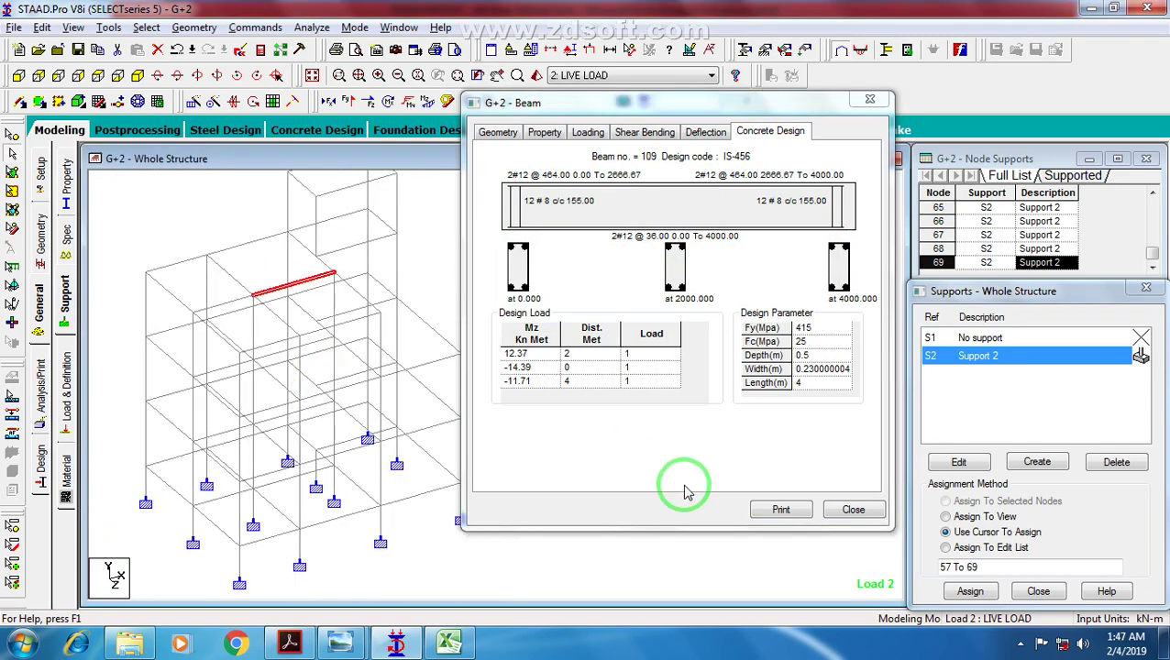
click(853, 510)
Step: Switch to postprocessing with load cases 1 DEAD LOAD and 2 LIVE LOAD, and examine the displaced shape of the structure
mouse_move(504, 357)
middle_down()
mouse_move(554, 300)
mouse_move(515, 354)
mouse_move(486, 358)
middle_up()
click(532, 318)
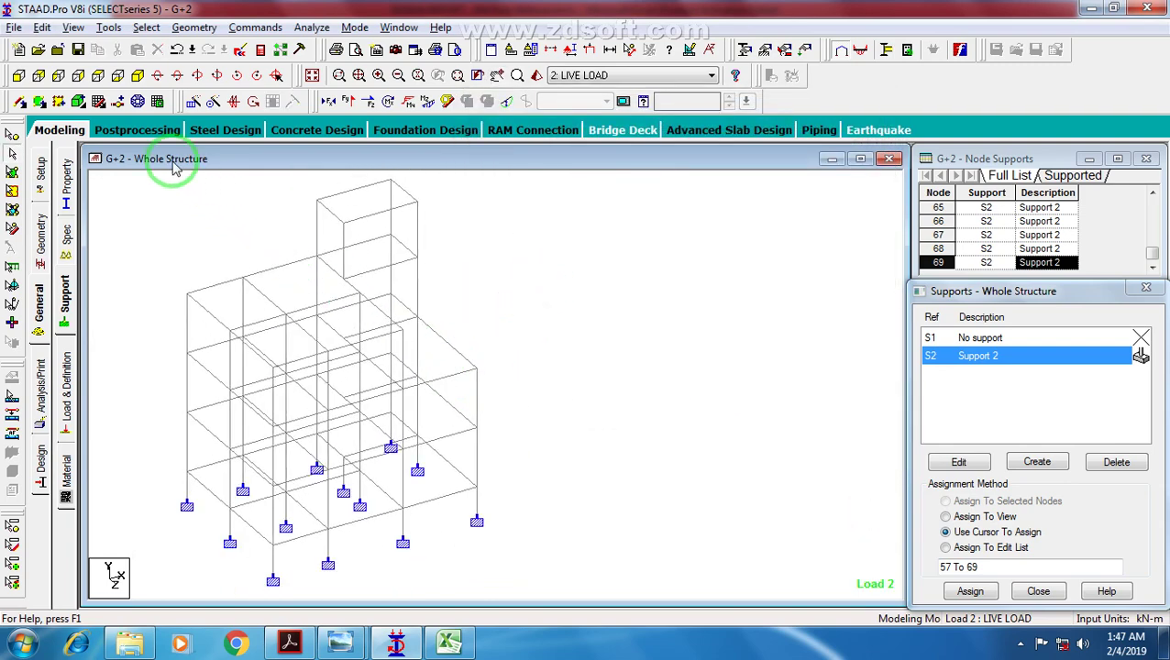
click(130, 133)
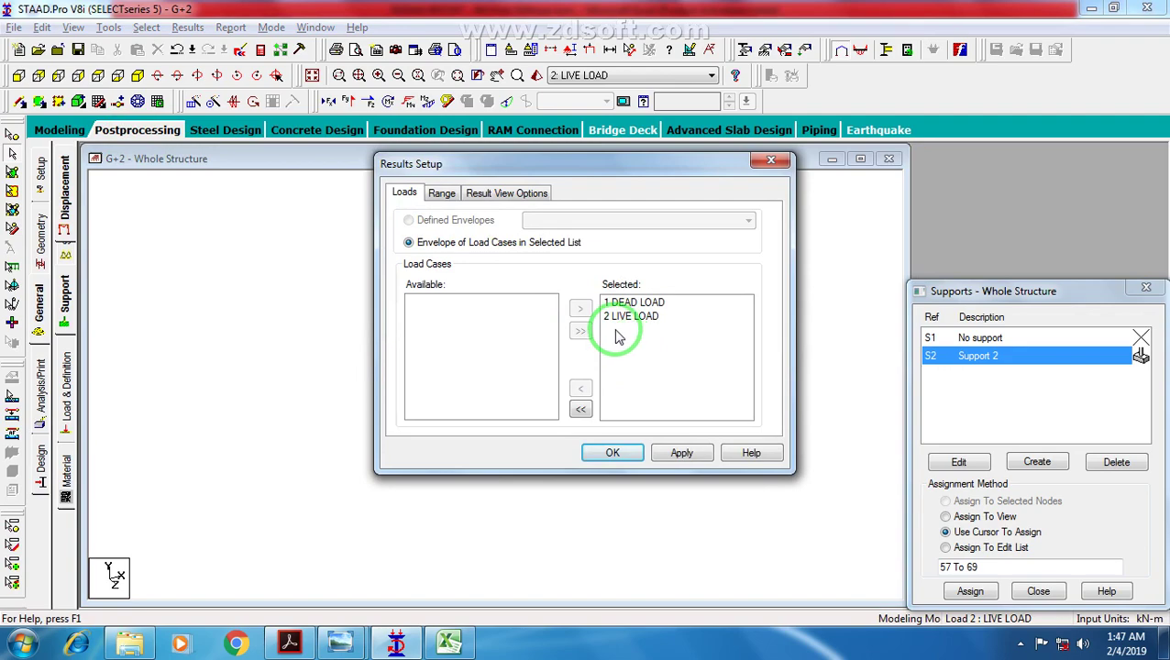
click(613, 453)
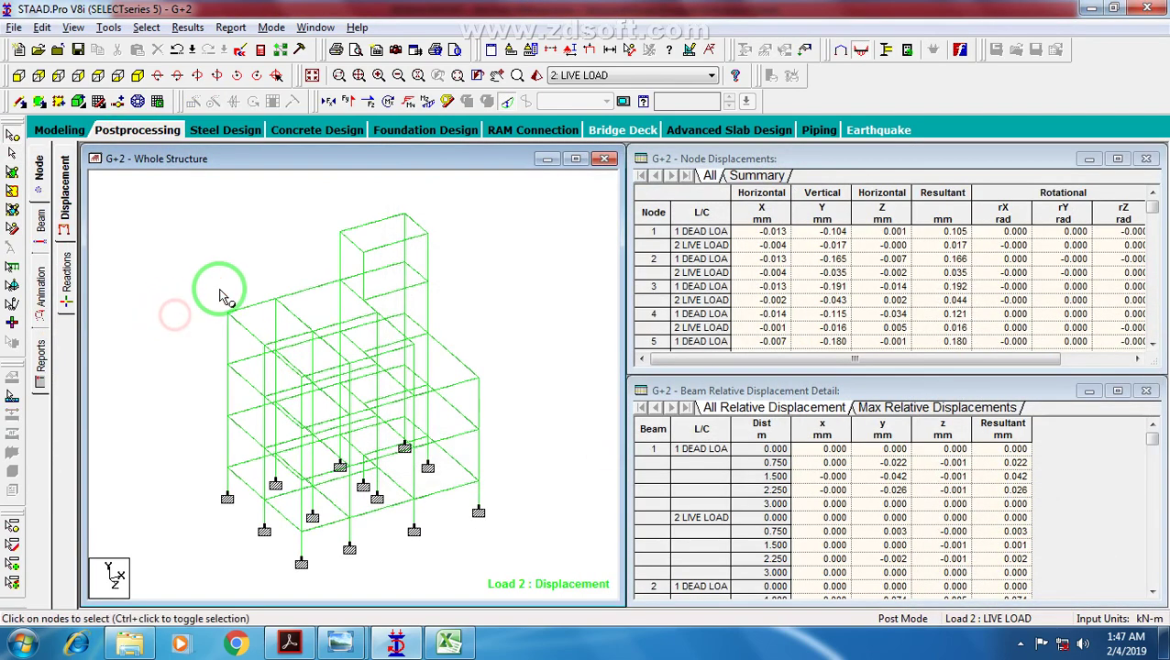
scroll(266, 291, down, 1)
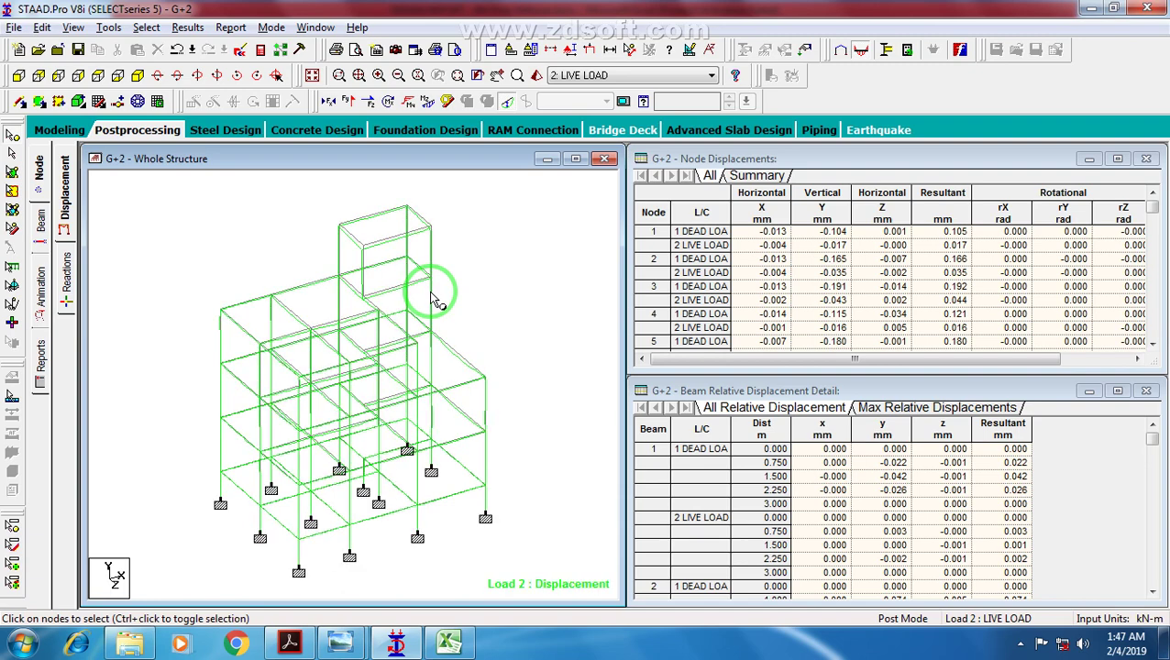
scroll(431, 298, up, 3)
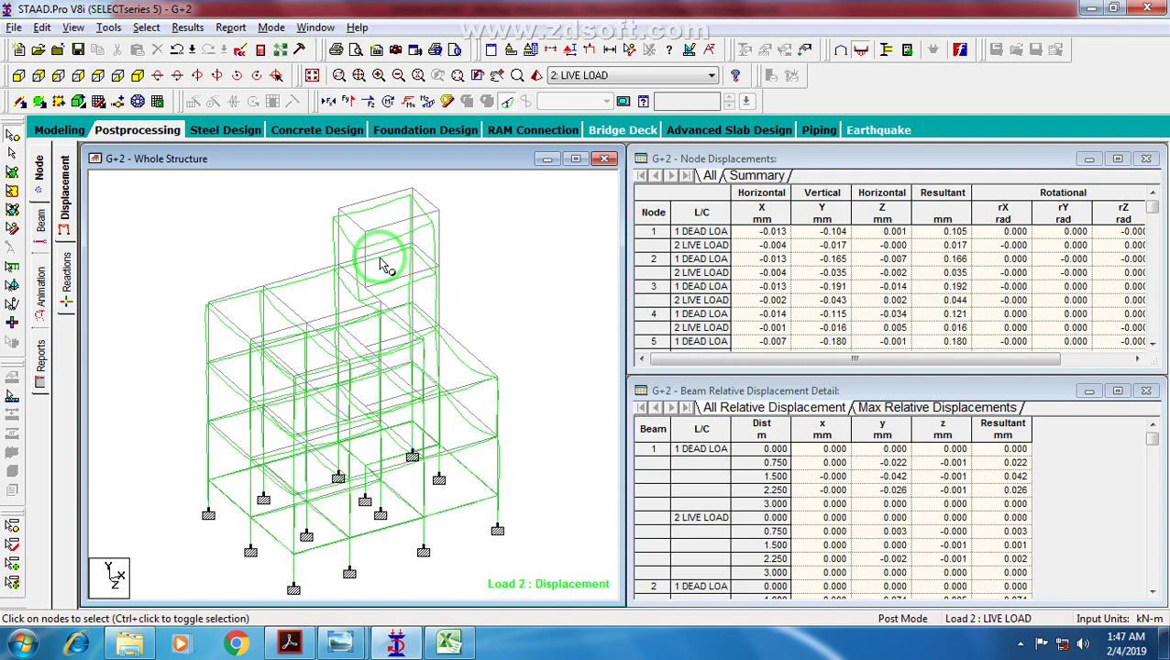
scroll(396, 298, down, 4)
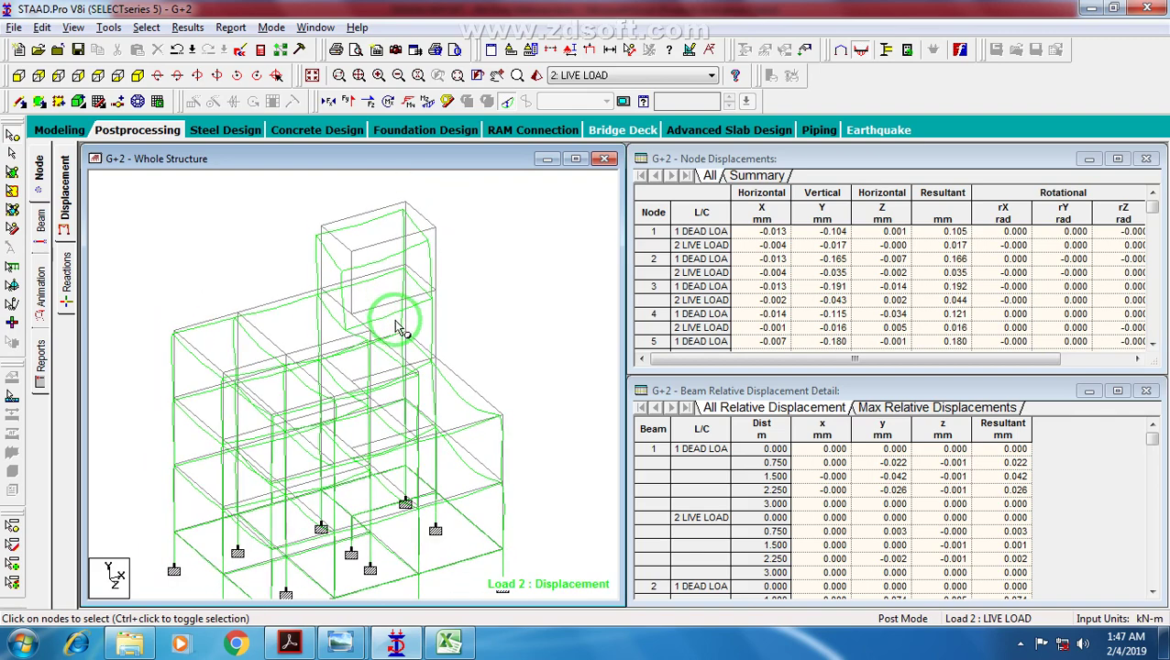
Step: Animate the structure's deflection under load case 2 LIVE LOAD
click(39, 302)
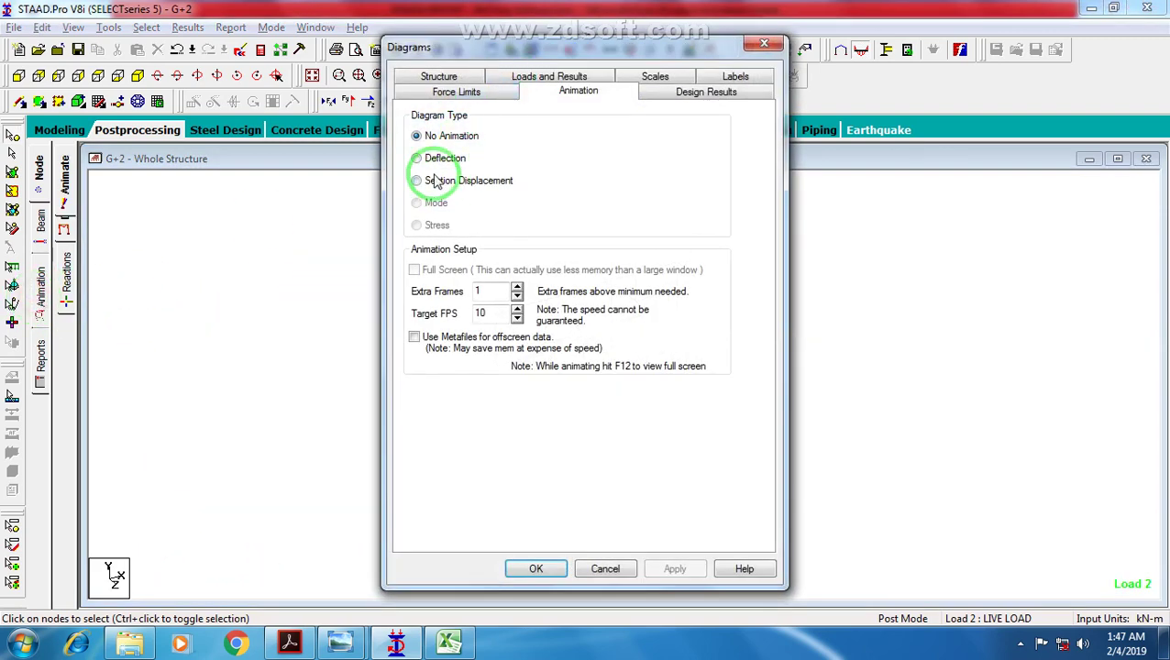
click(434, 162)
click(532, 566)
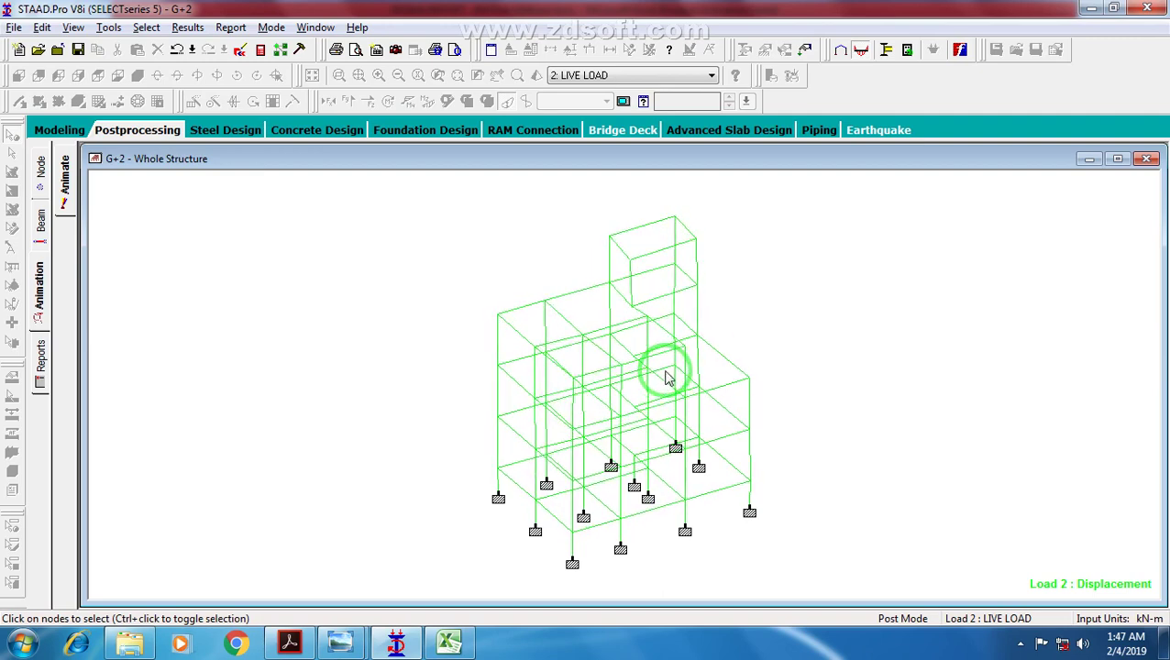
Step: Show the beam forces with Bending Z diagrams for the live load, and select beam 95 at roof level to examine its forces
click(40, 228)
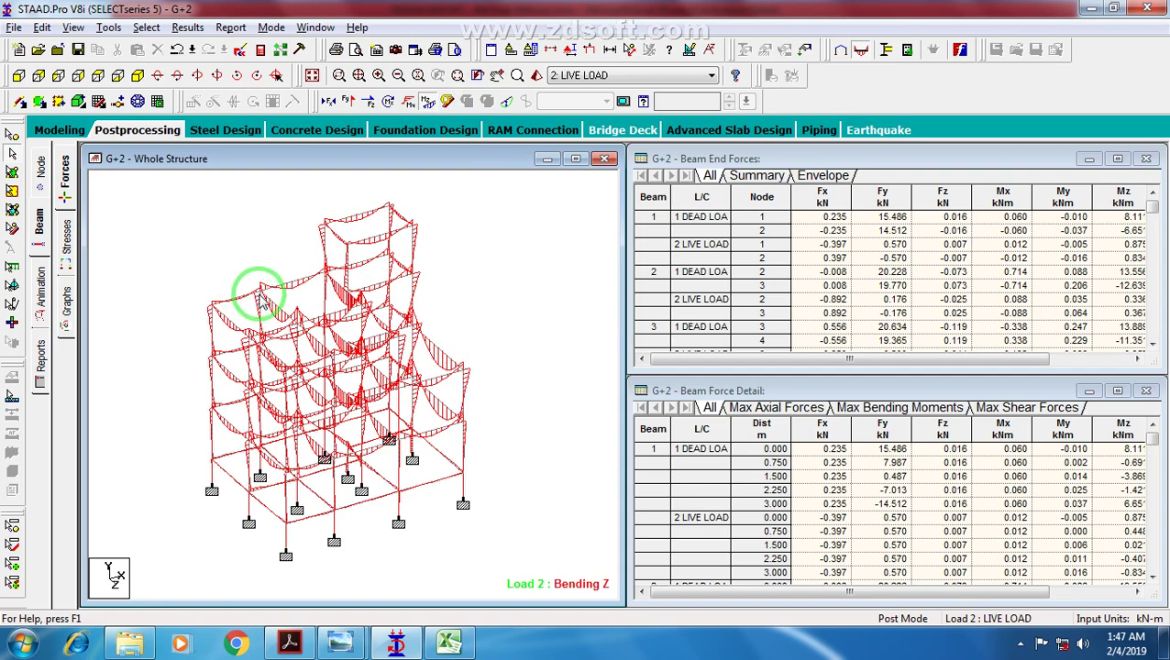
scroll(261, 301, up, 5)
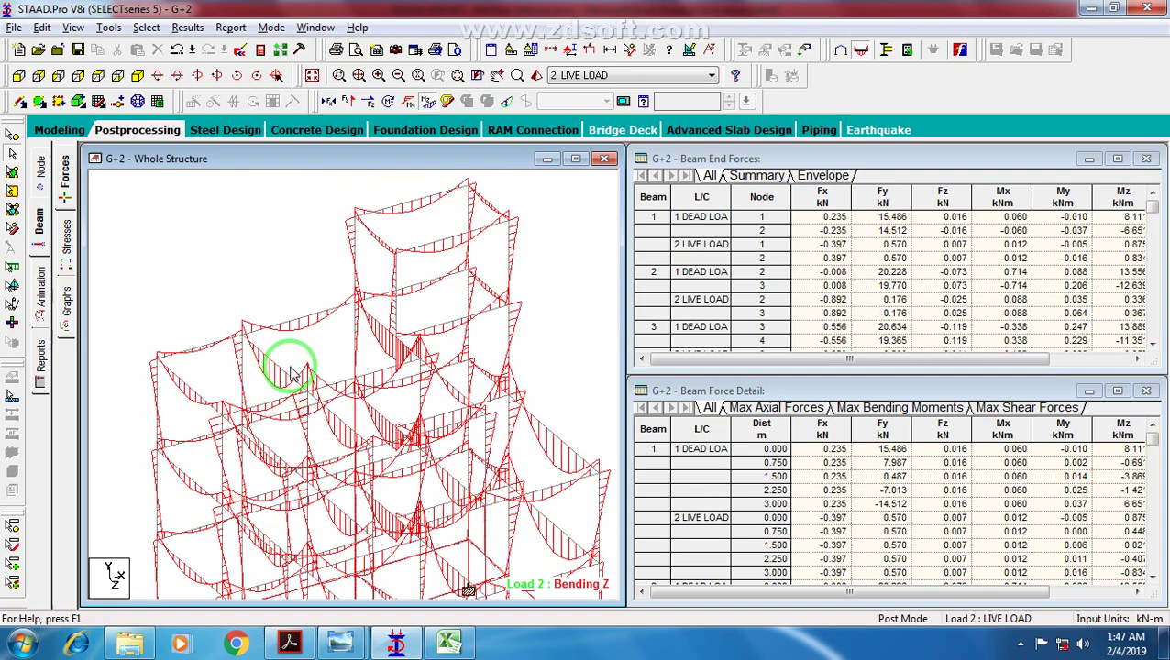
scroll(269, 386, up, 2)
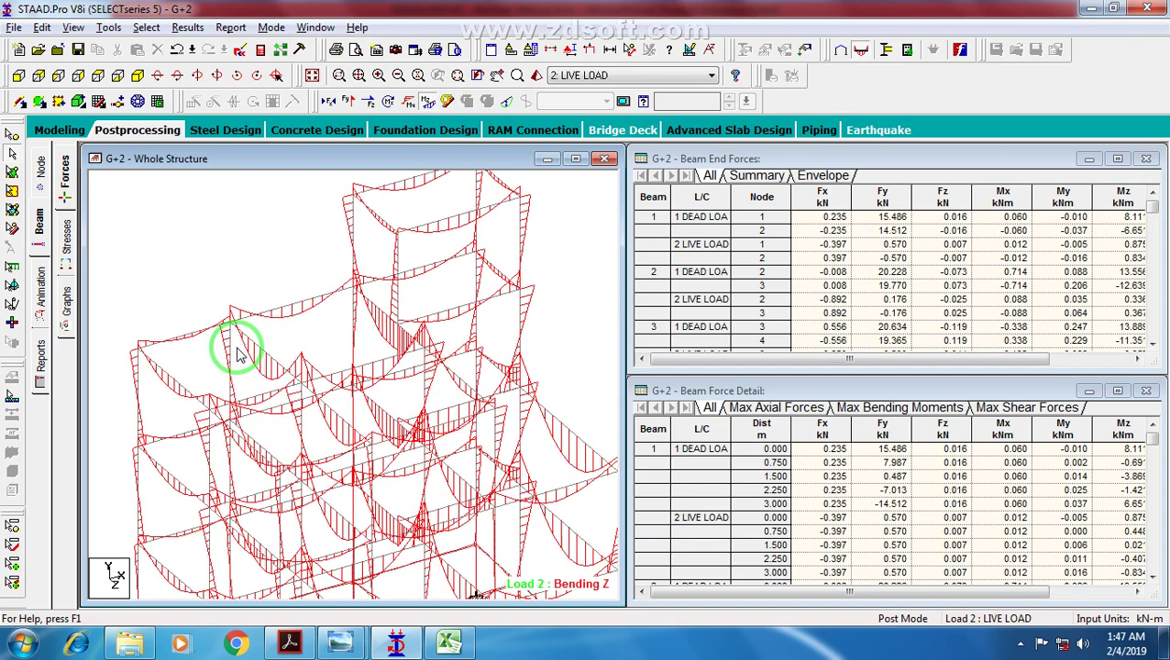
scroll(252, 382, up, 1)
scroll(255, 381, up, 2)
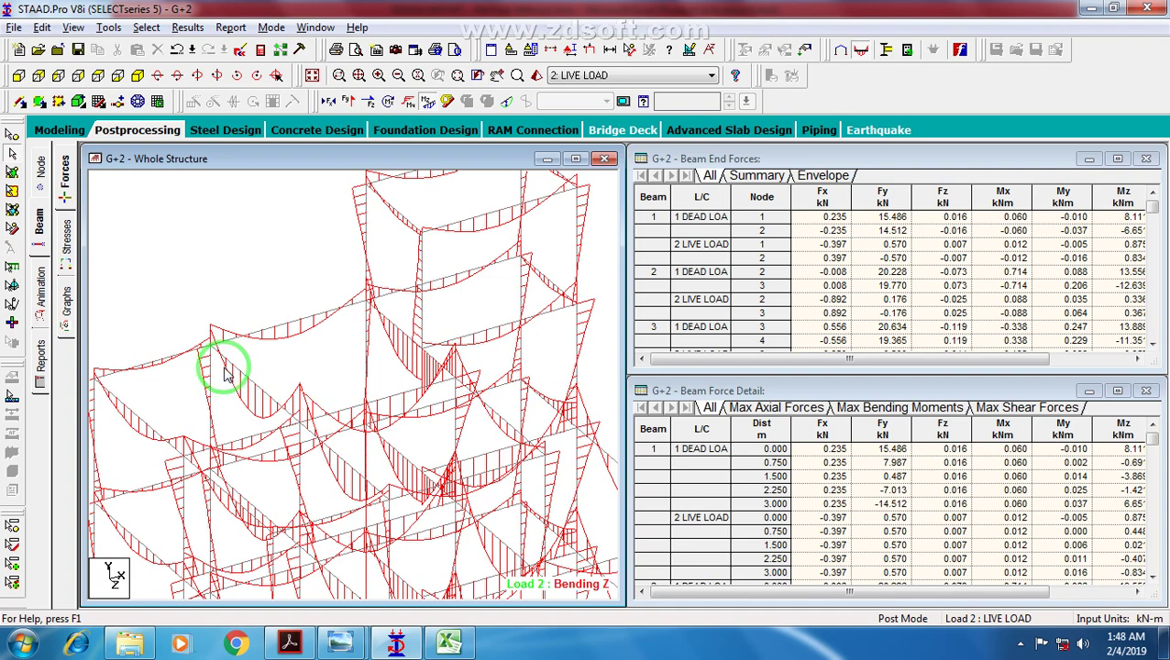
middle_drag(227, 371, 257, 417)
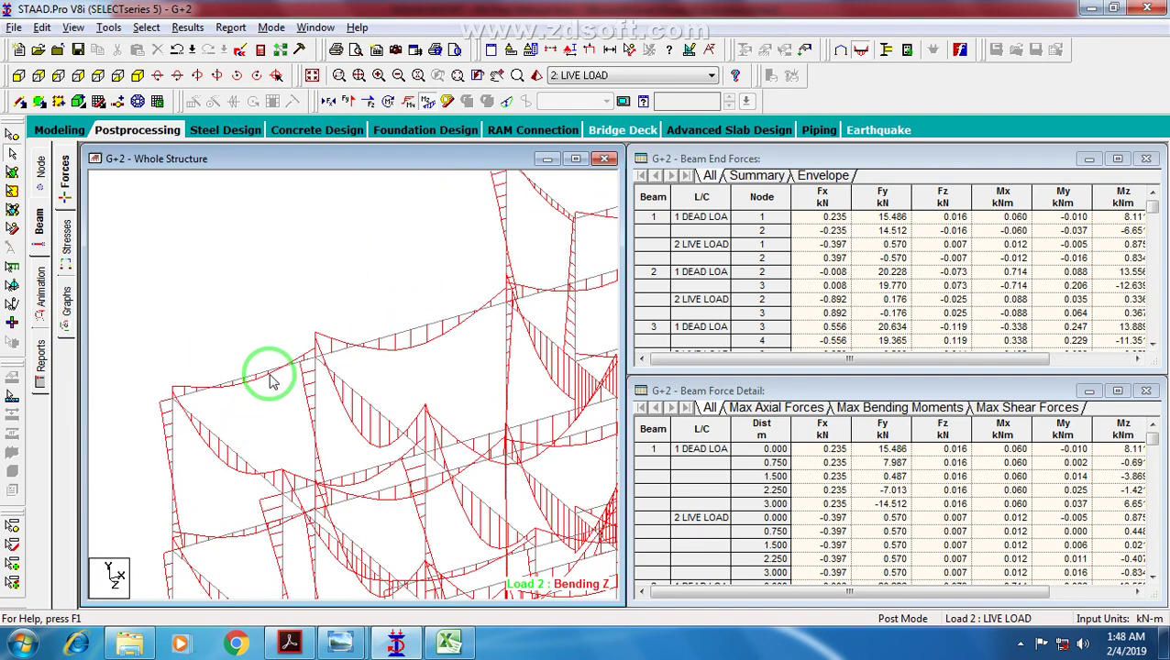
click(265, 371)
click(366, 353)
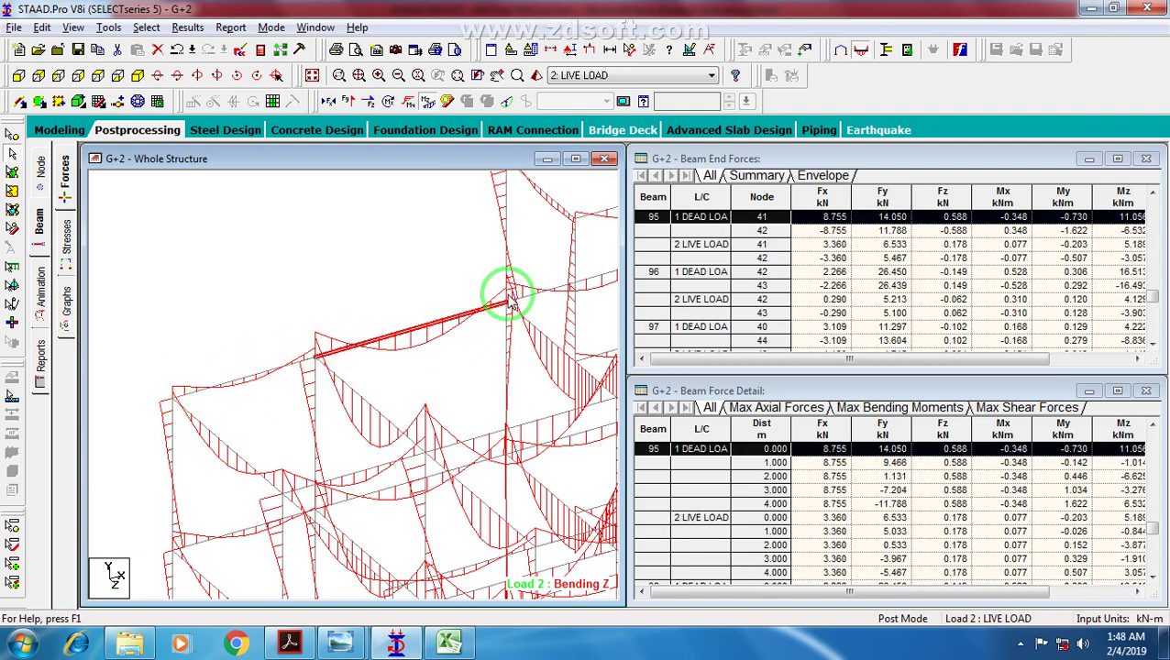
Step: Select beam 104, which meets beam 95 at node 41, and examine its live load bending diagram and force values
middle_drag(471, 364, 321, 279)
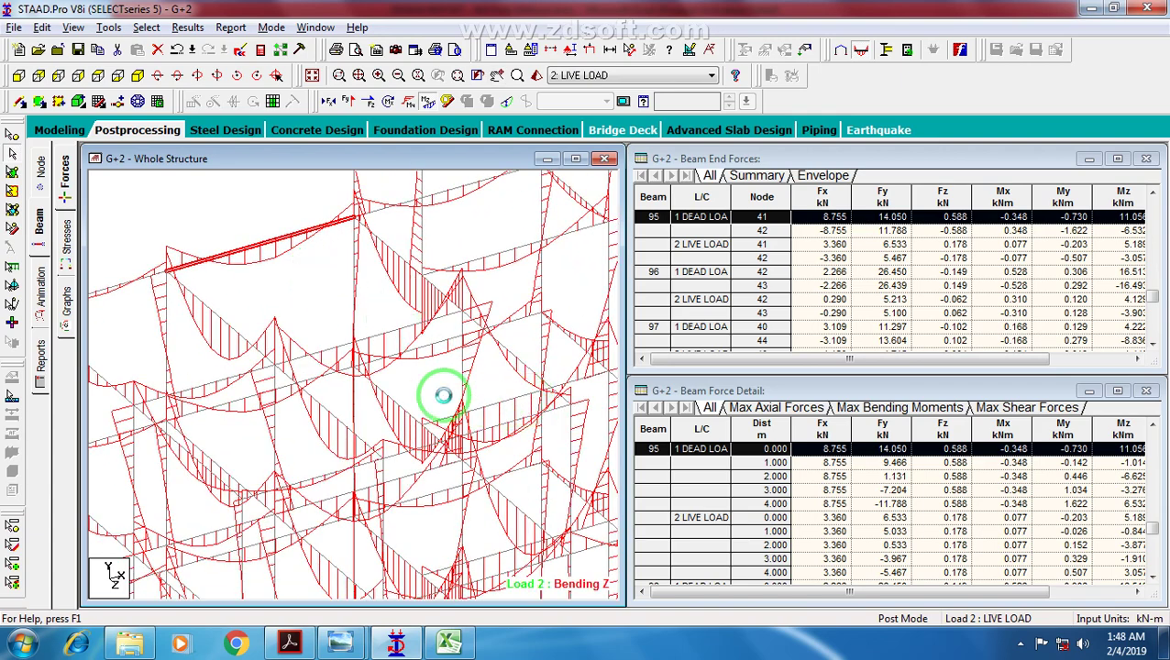
scroll(443, 395, up, 6)
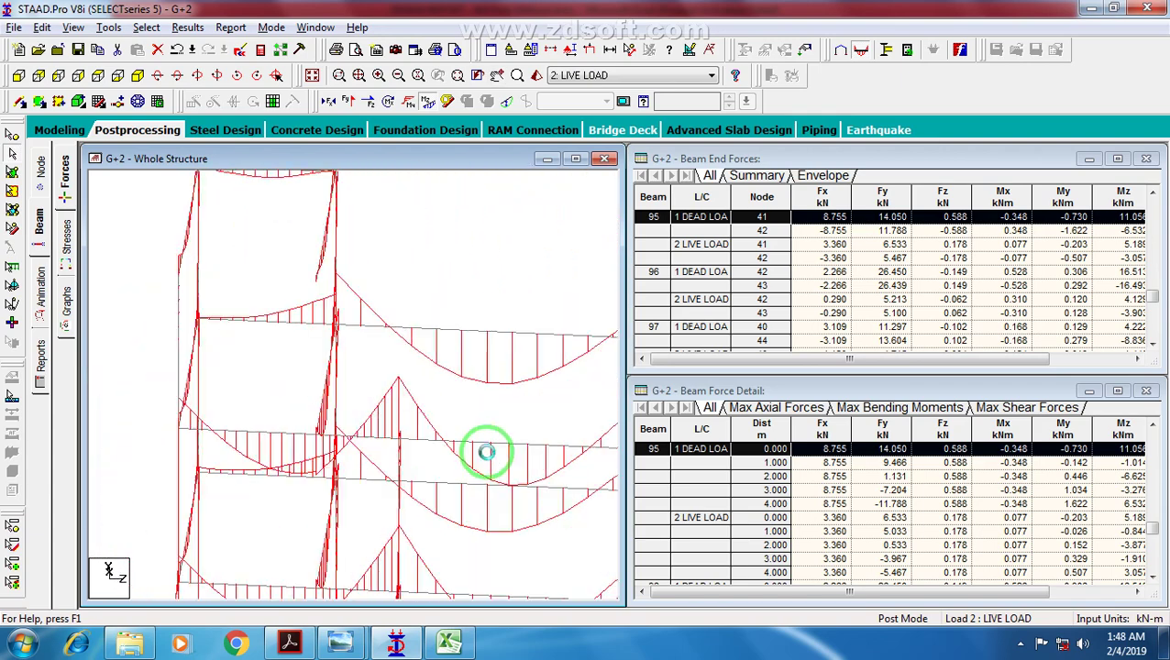
scroll(487, 453, down, 6)
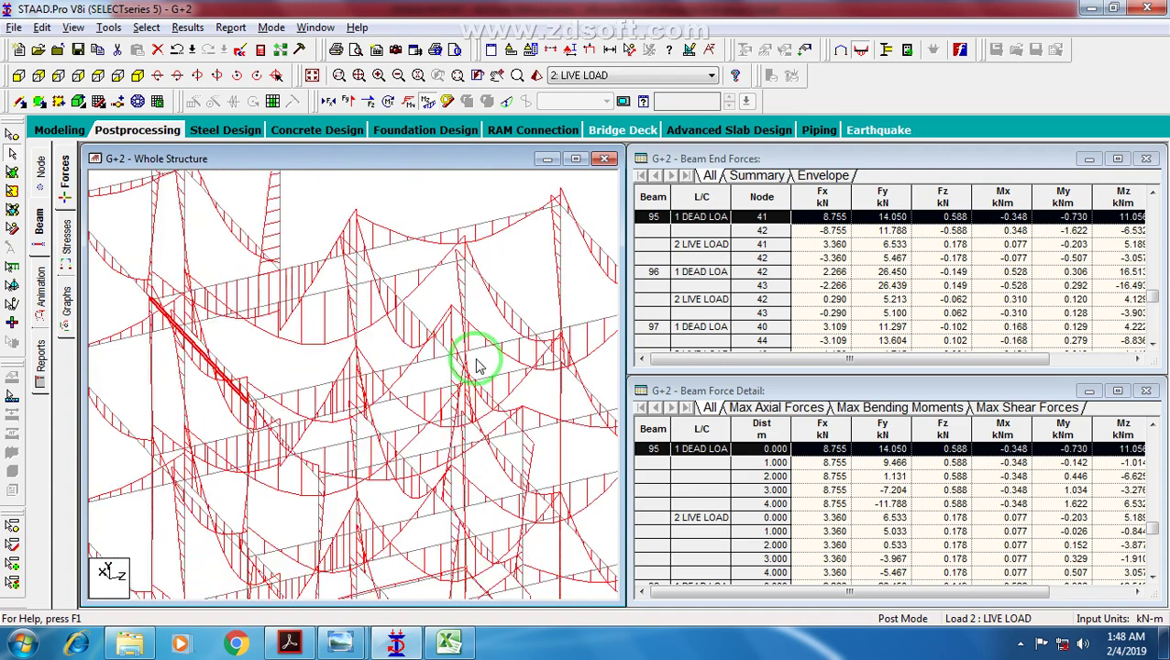
click(477, 354)
click(428, 363)
scroll(353, 385, up, 2)
scroll(340, 374, down, 2)
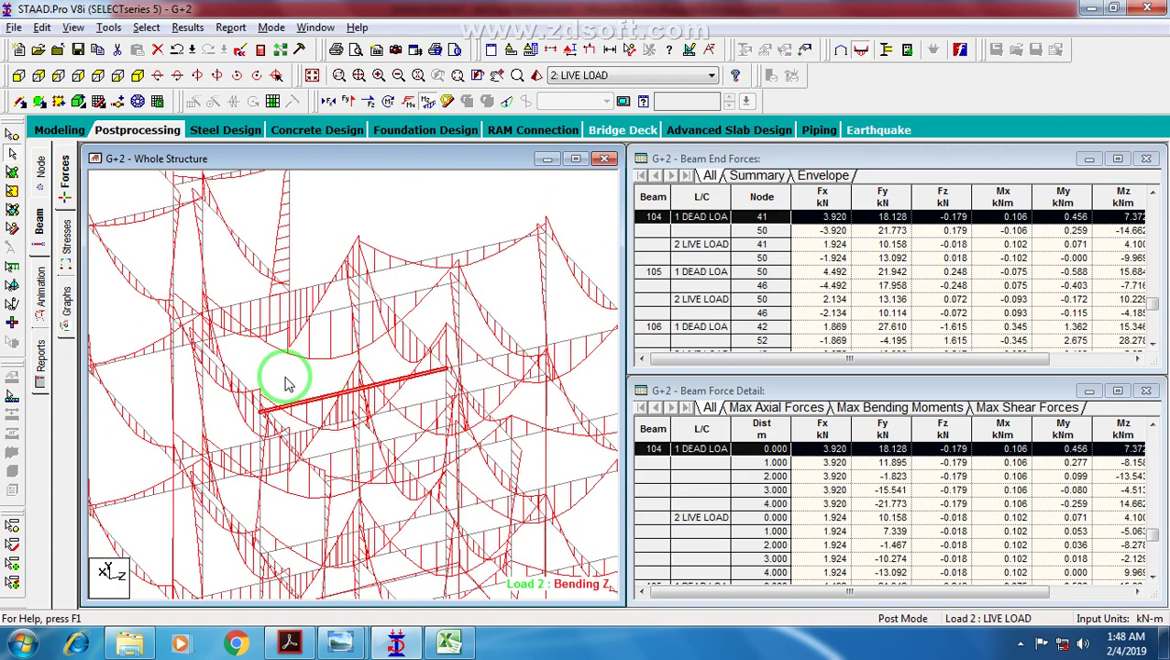
click(137, 78)
scroll(399, 352, down, 6)
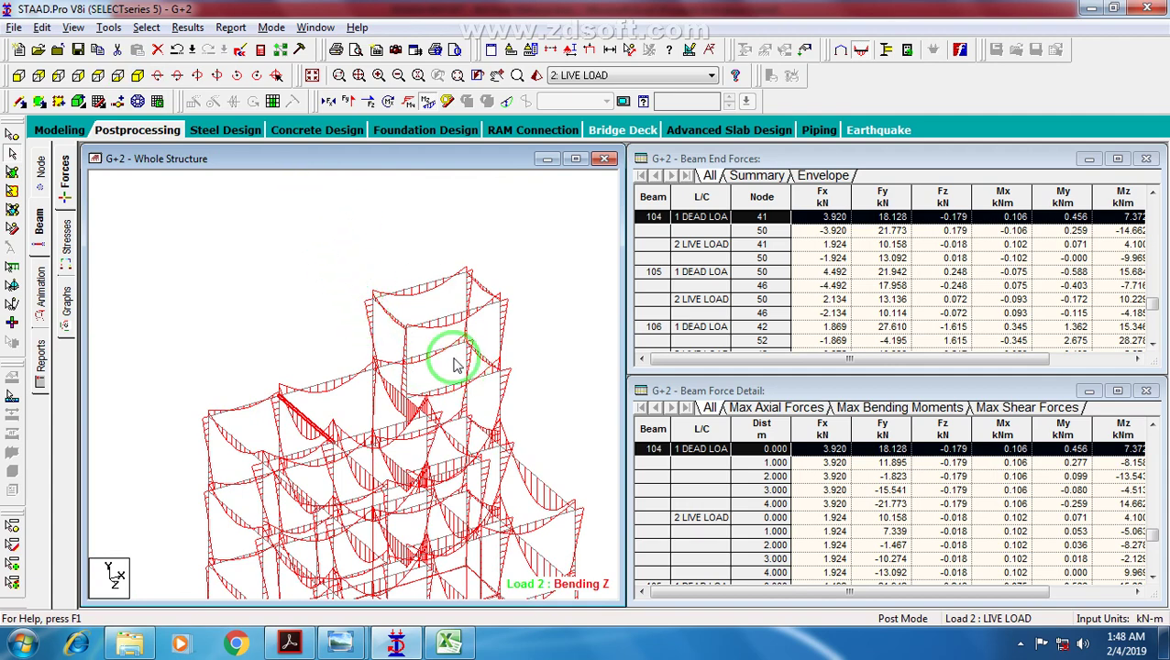
middle_drag(503, 376, 460, 272)
scroll(459, 273, down, 2)
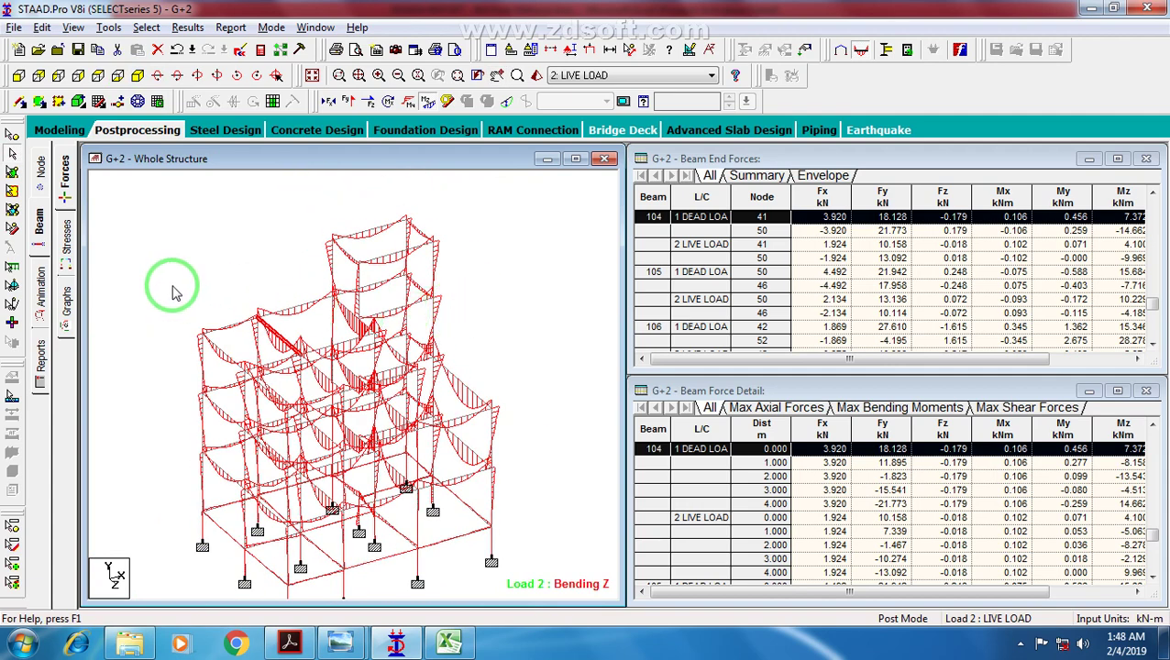
Step: Set the active load to 1: DEAD LOAD and examine the Bending Z diagrams of the whole structure
click(632, 81)
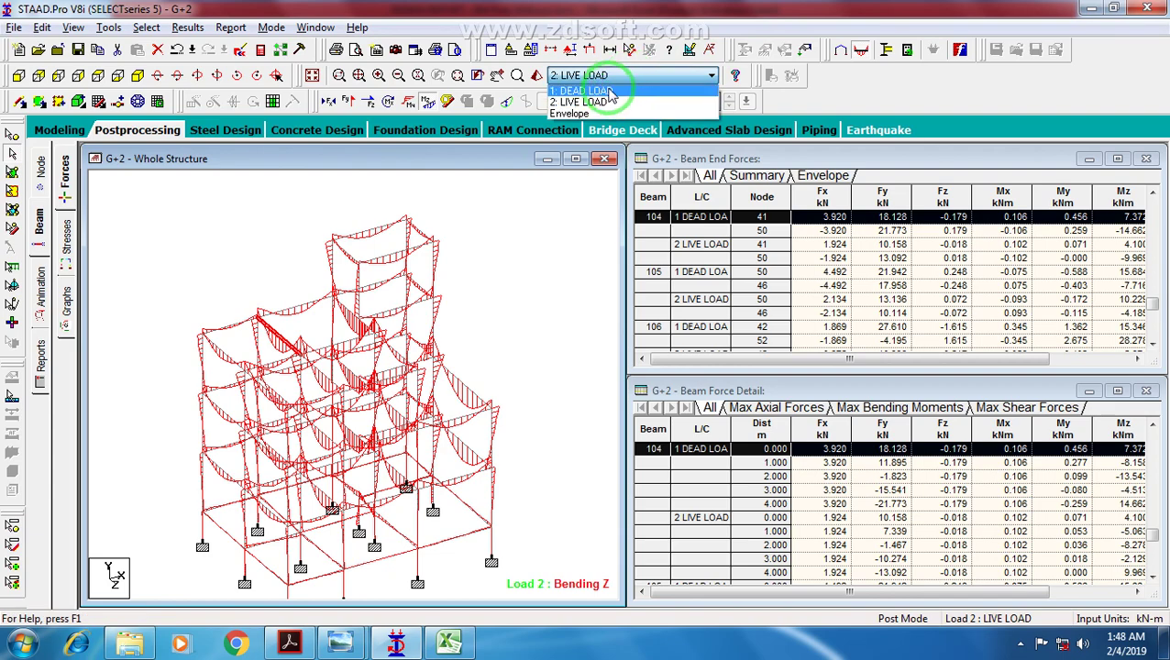
click(610, 92)
scroll(380, 318, up, 5)
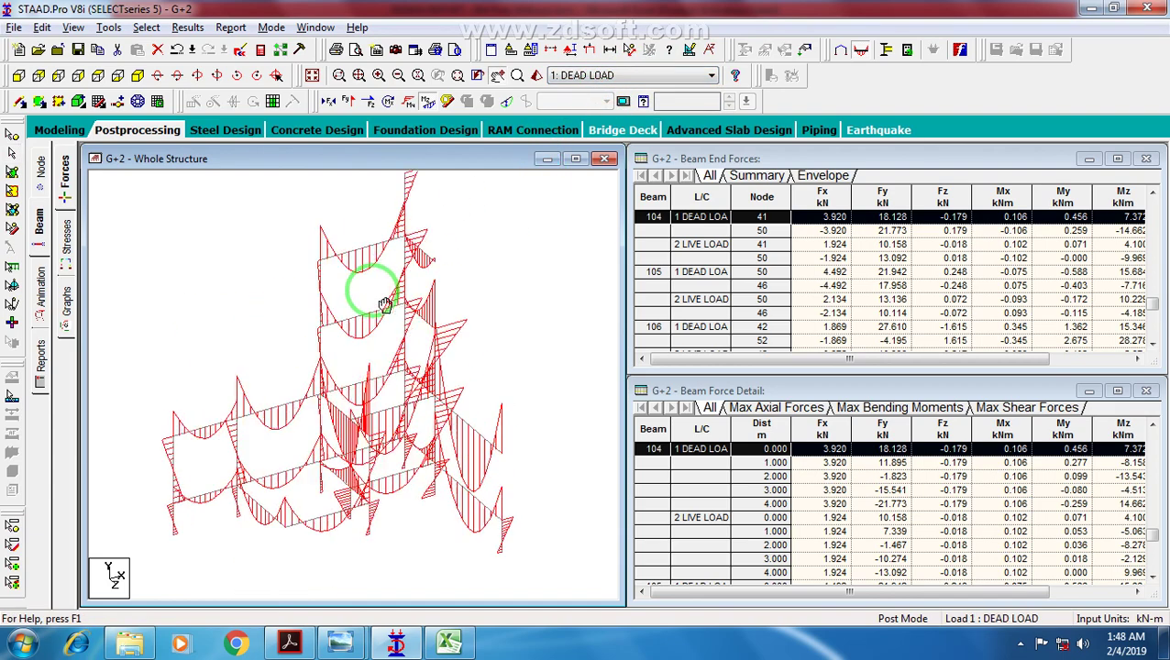
scroll(389, 374, down, 5)
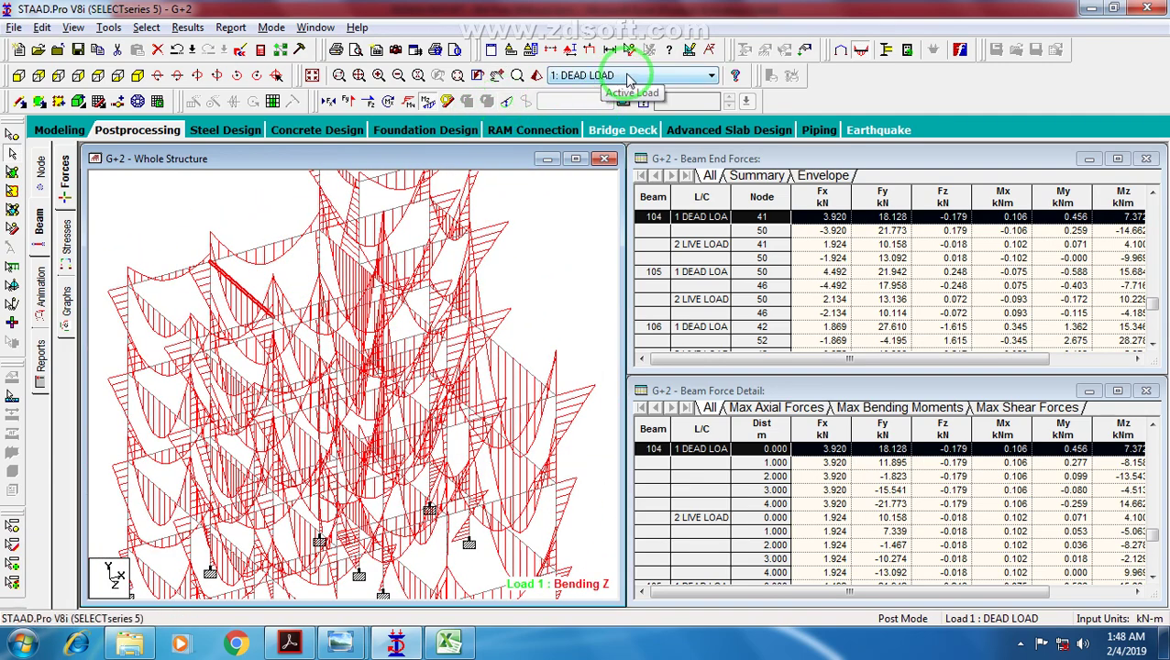
click(342, 272)
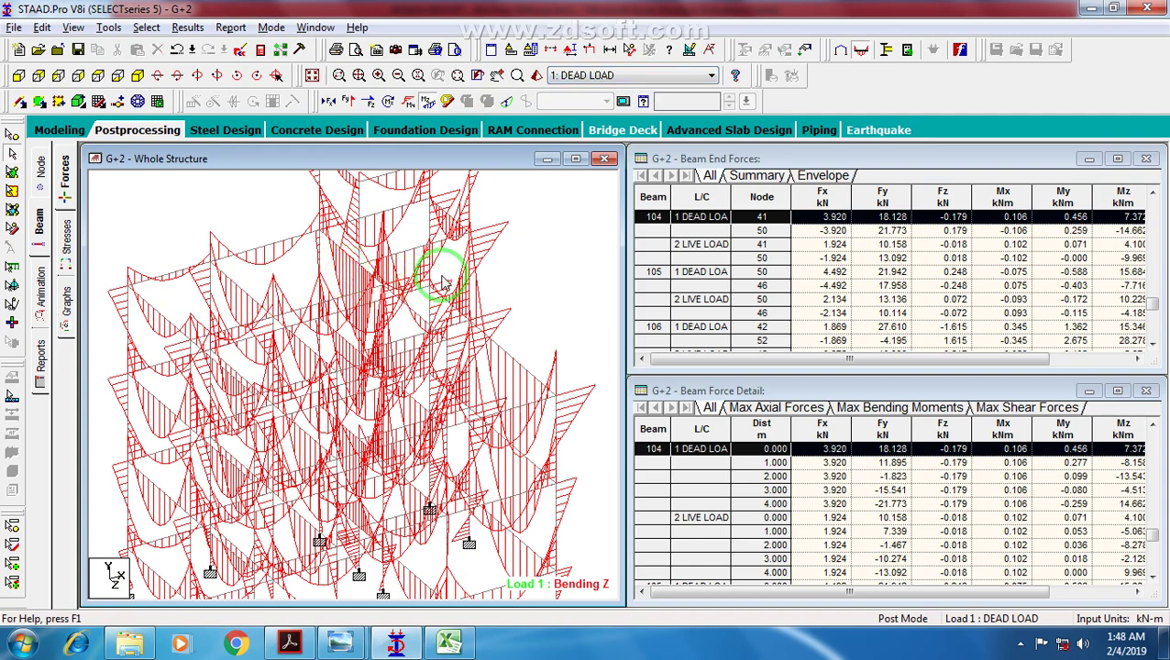
scroll(431, 326, down, 3)
scroll(216, 266, down, 2)
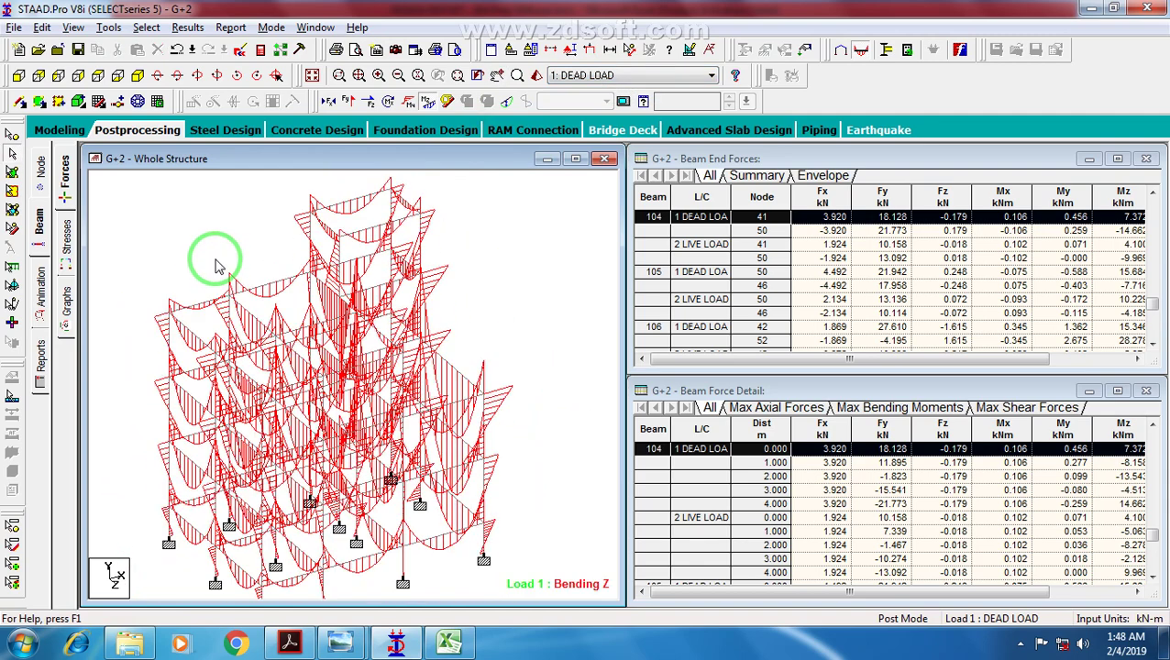
scroll(210, 266, down, 1)
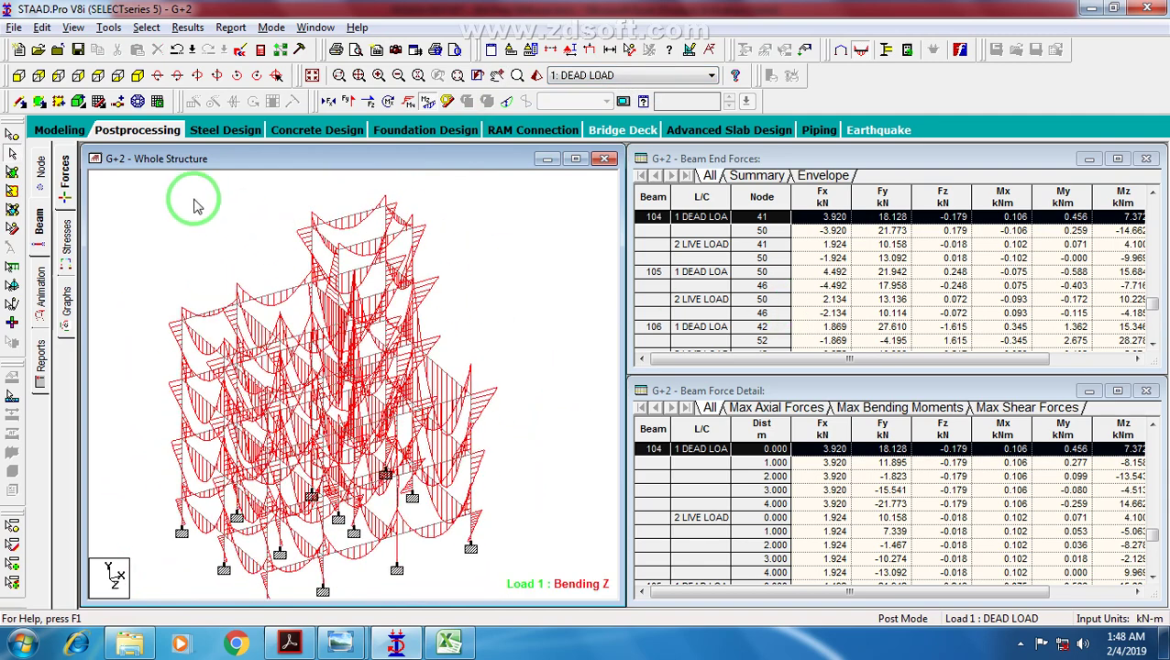
Step: Open the node displacement summary and highlight the node with the maximum resultant displacement
click(42, 172)
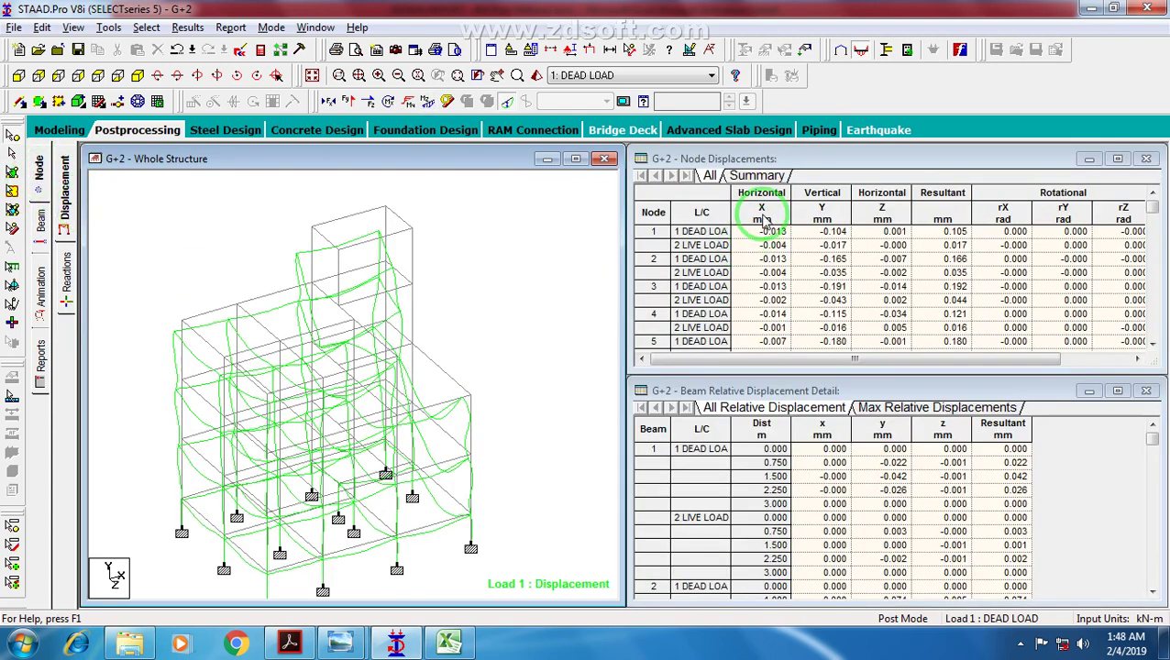
click(758, 176)
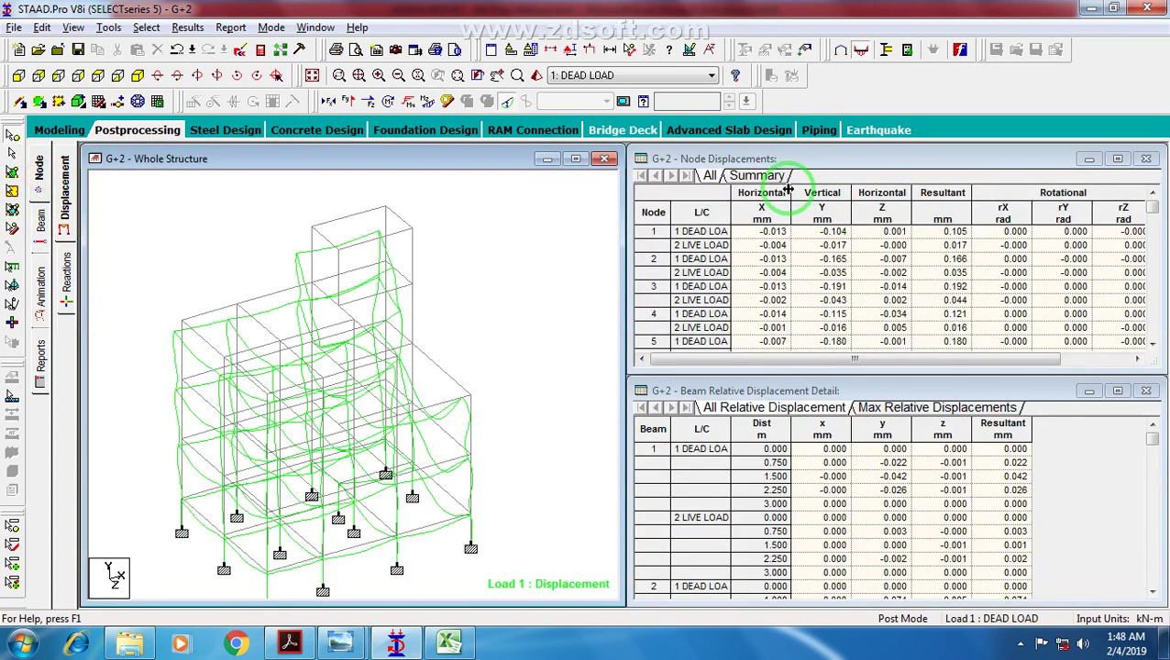
click(758, 176)
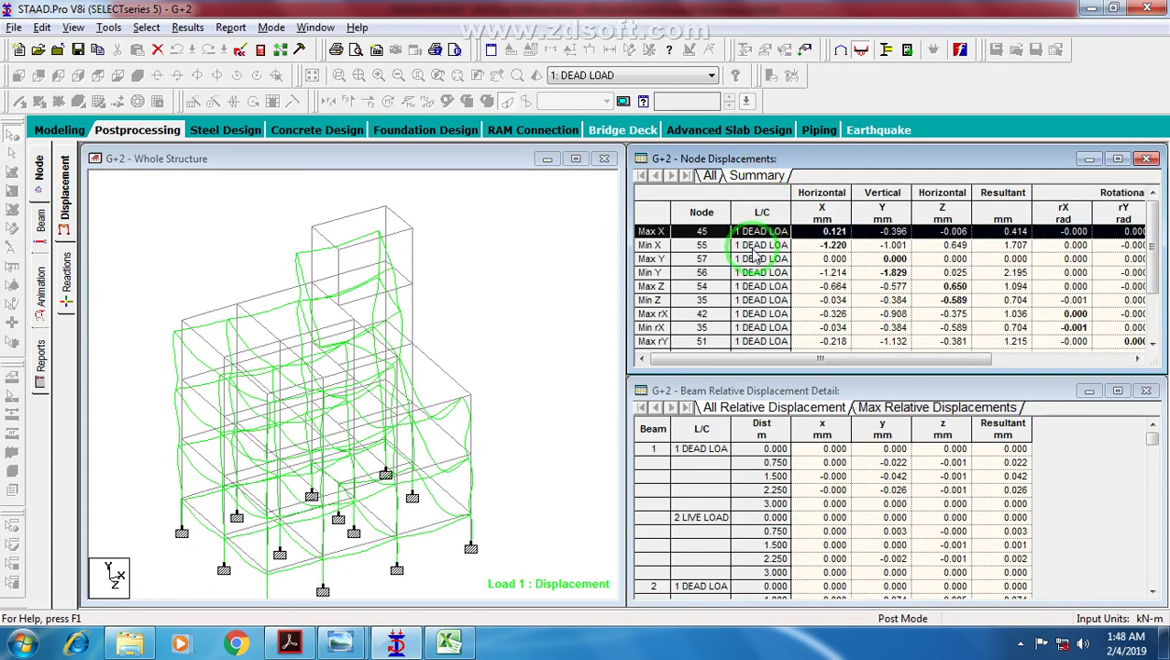
scroll(747, 284, down, 2)
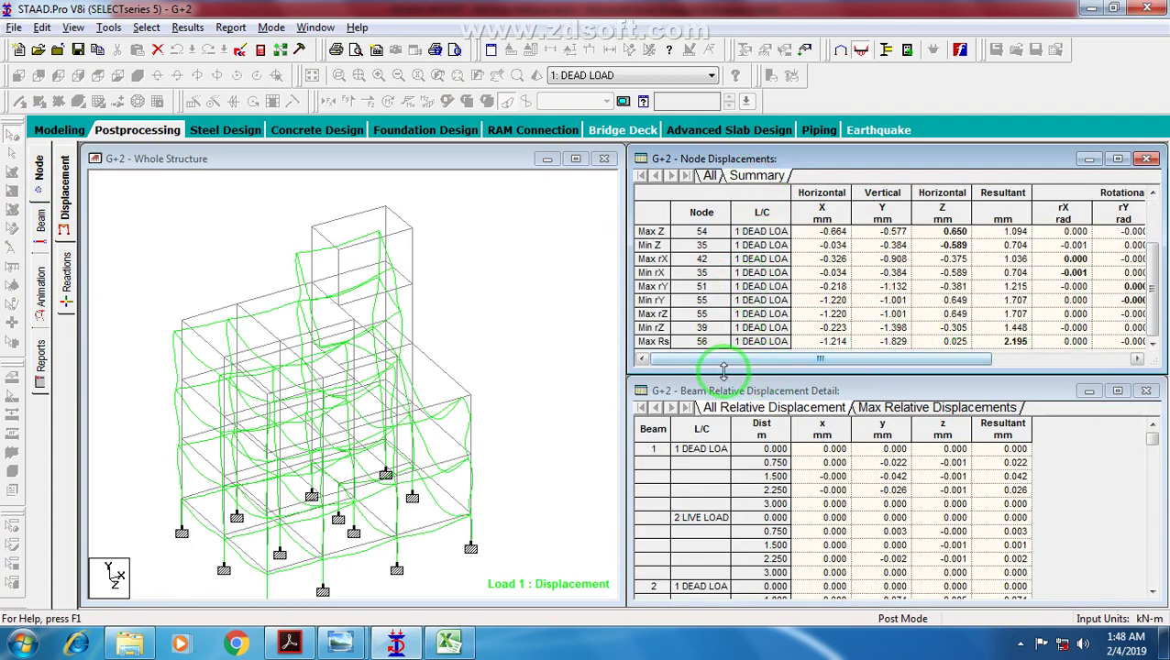
click(654, 341)
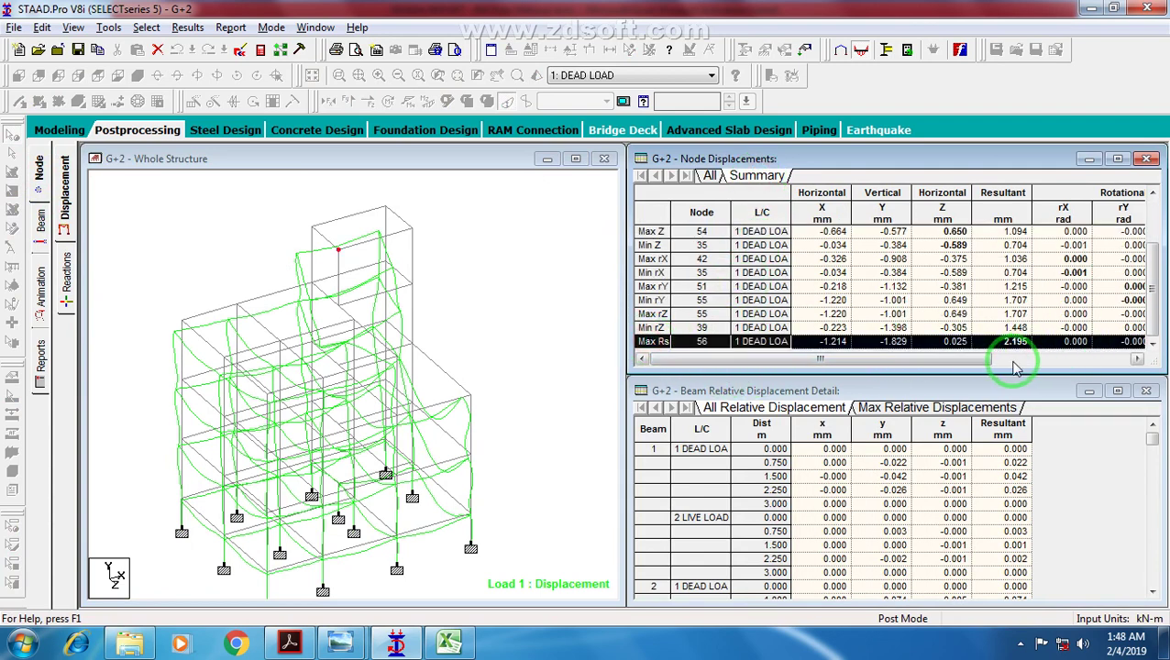
click(1018, 347)
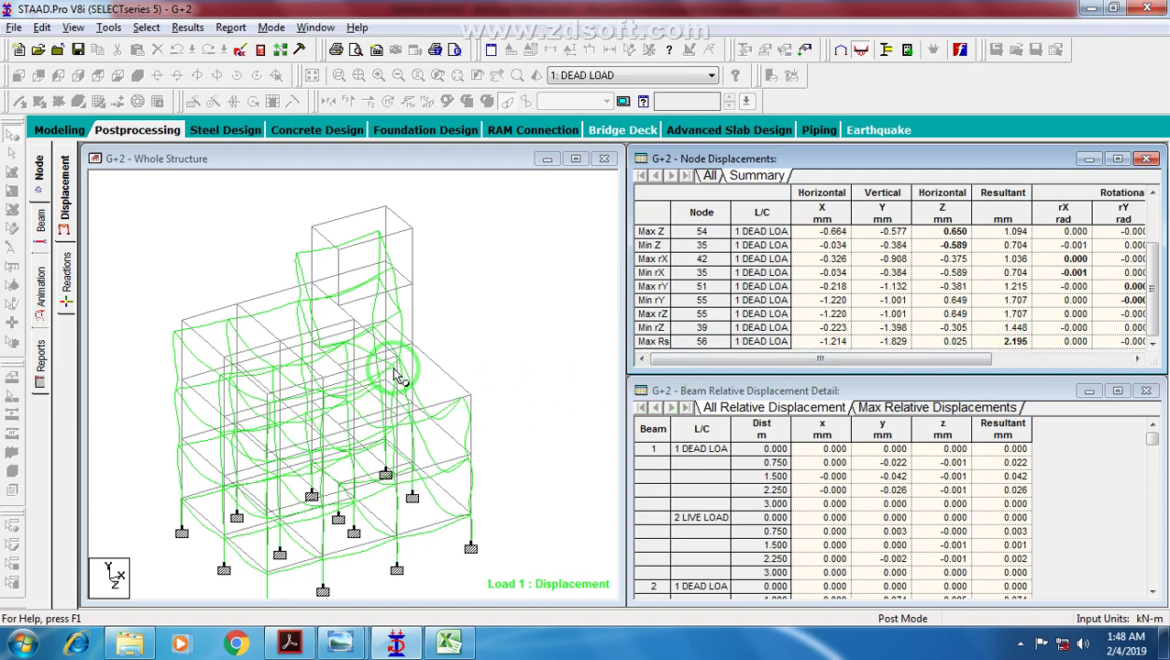
Step: Examine the dead load displaced shape of the upper storeys and roof block against the undeformed frame
middle_drag(392, 366, 401, 344)
scroll(385, 321, up, 2)
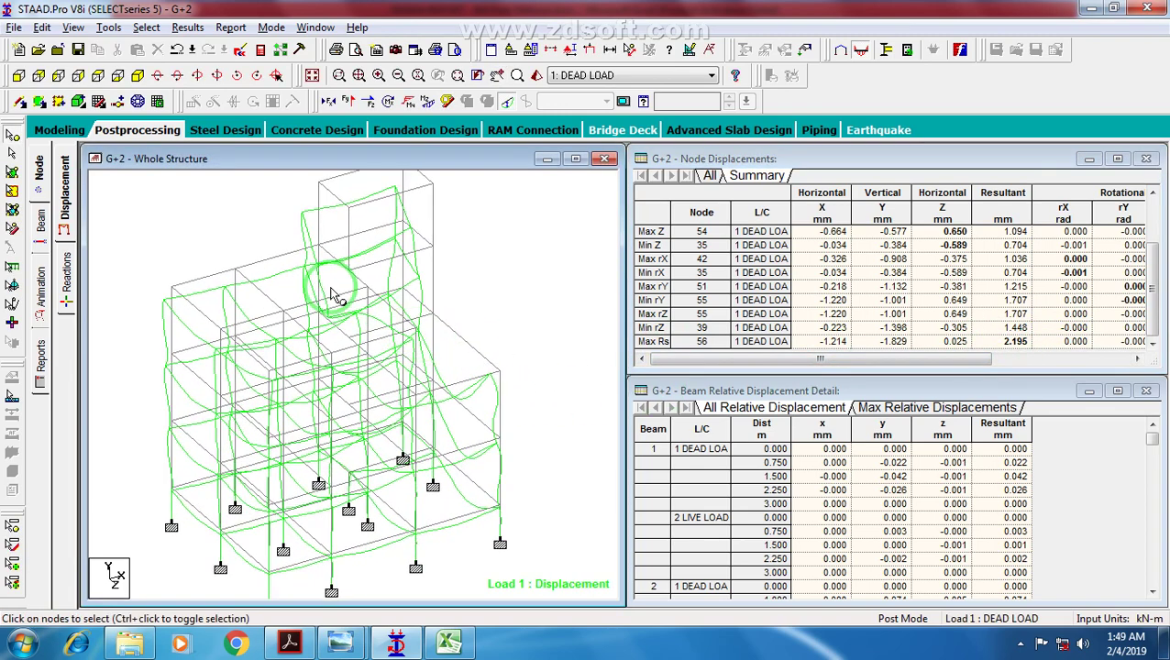
click(179, 253)
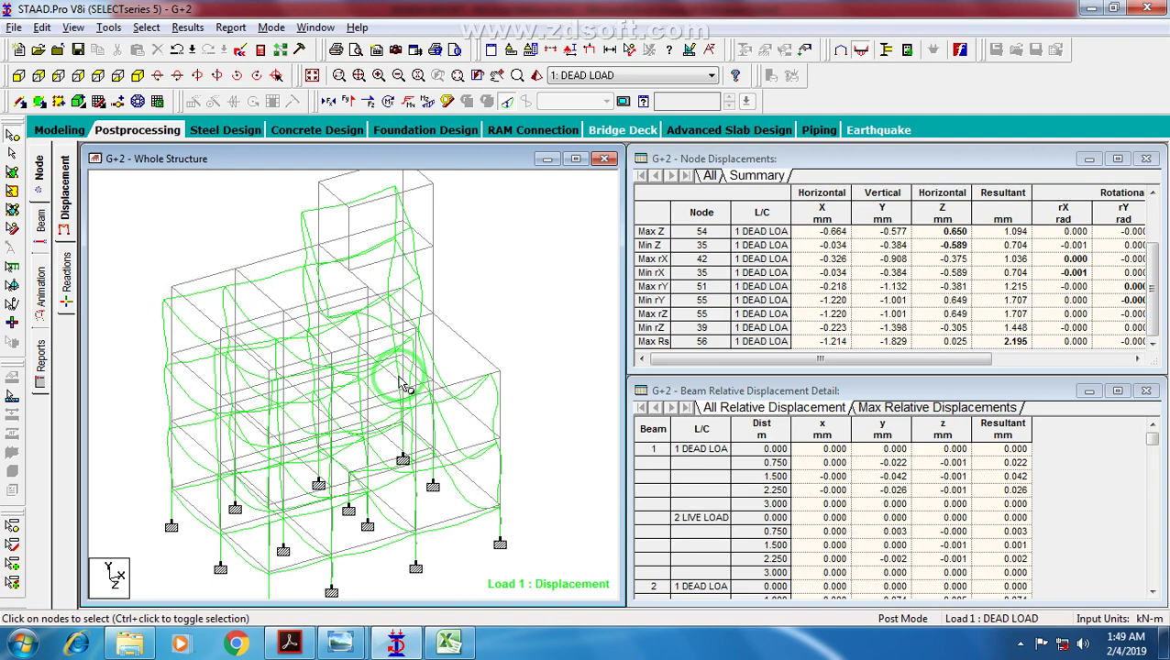
scroll(419, 312, up, 1)
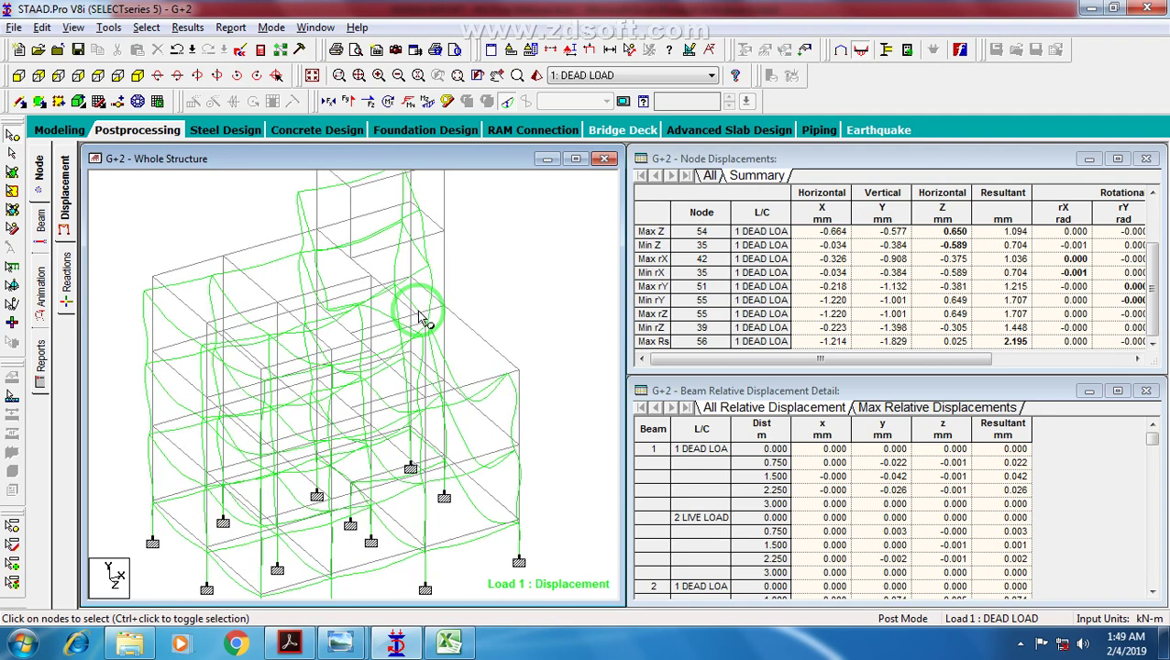
scroll(420, 310, down, 2)
scroll(419, 312, up, 4)
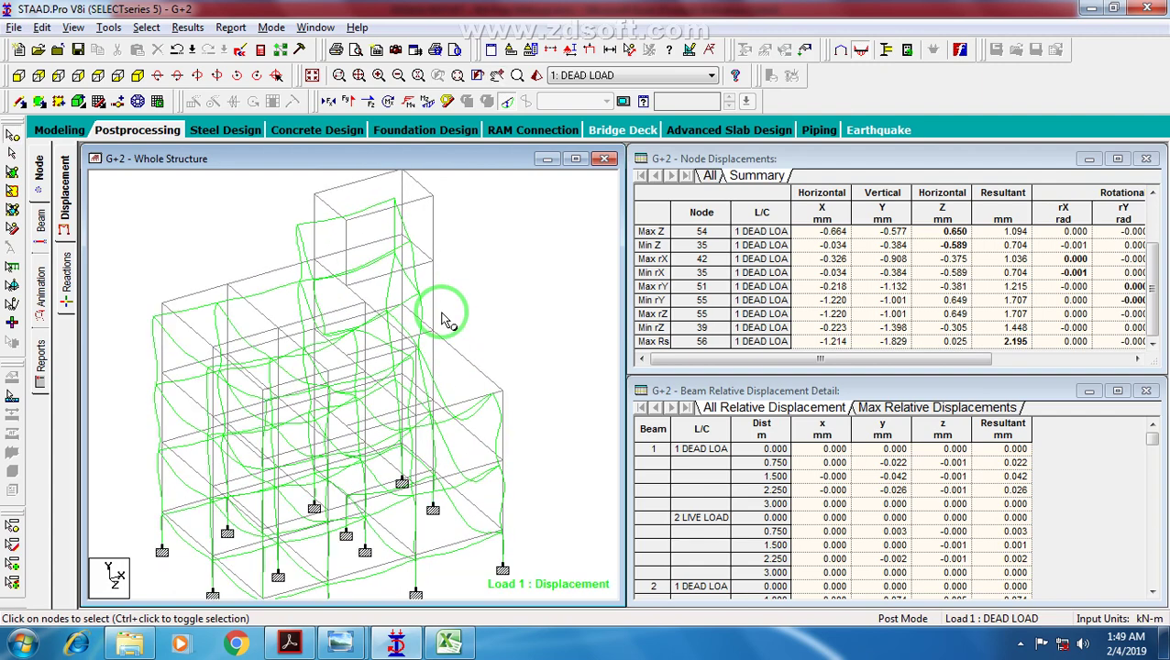
scroll(440, 321, down, 1)
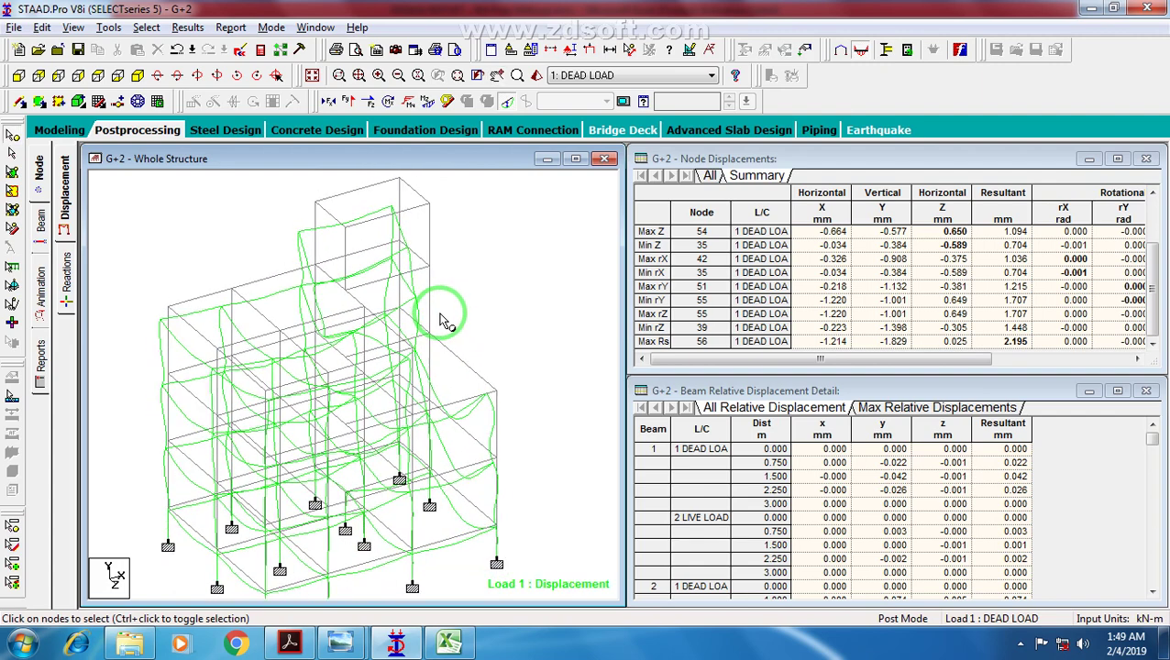
scroll(440, 321, up, 2)
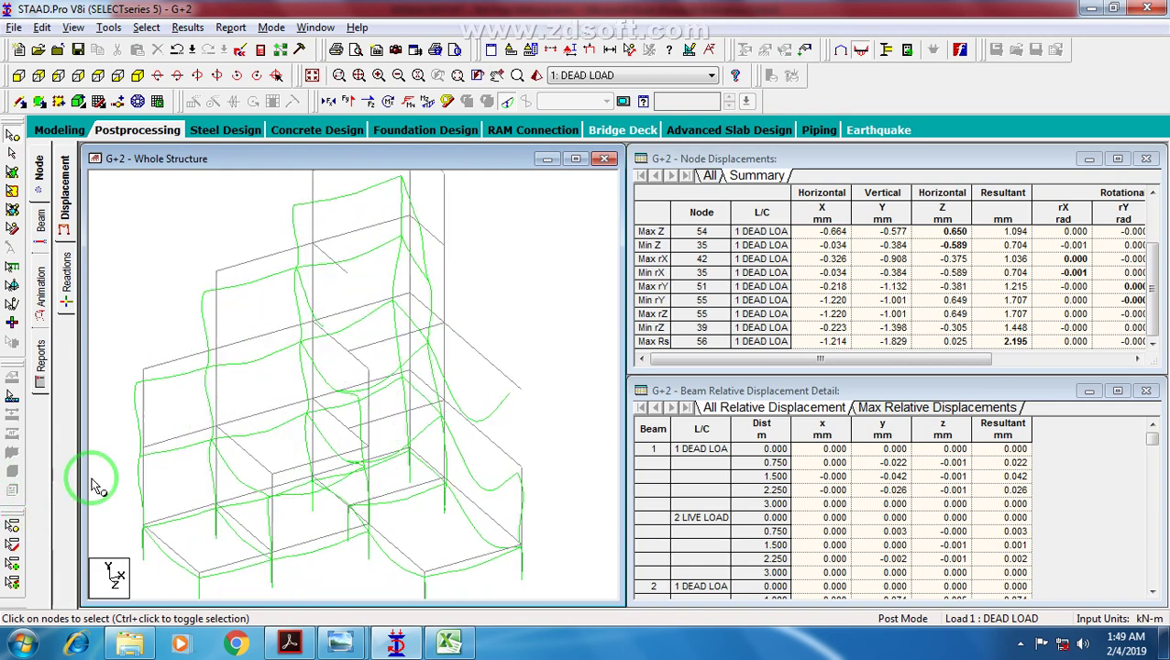
click(55, 126)
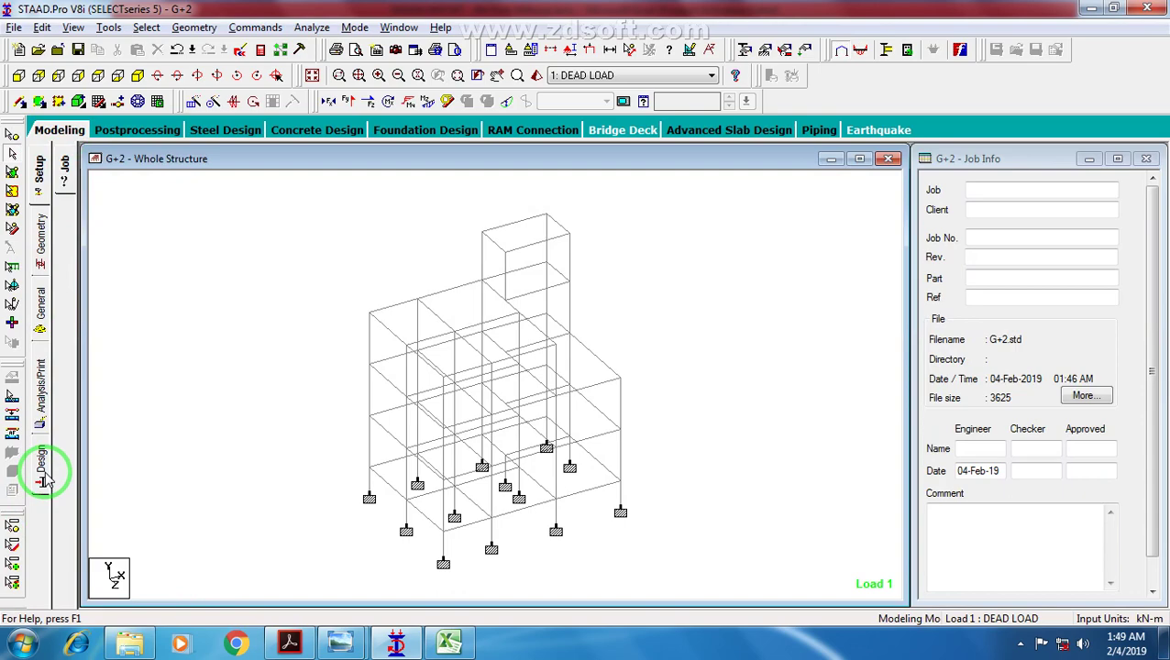
scroll(303, 367, up, 5)
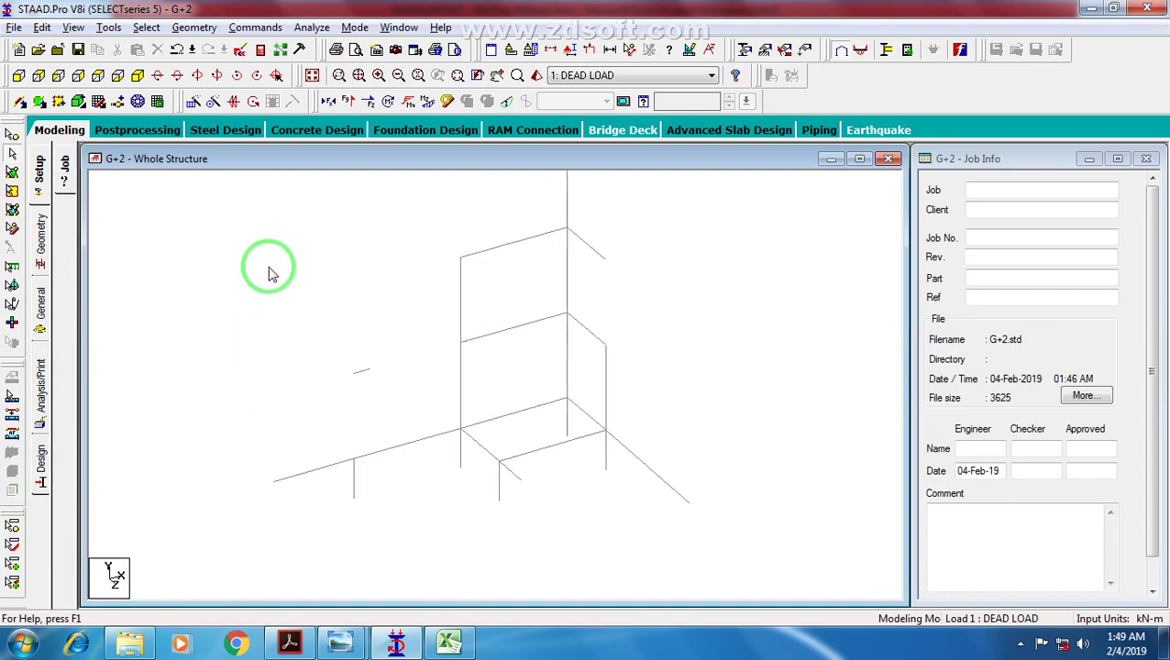
click(133, 130)
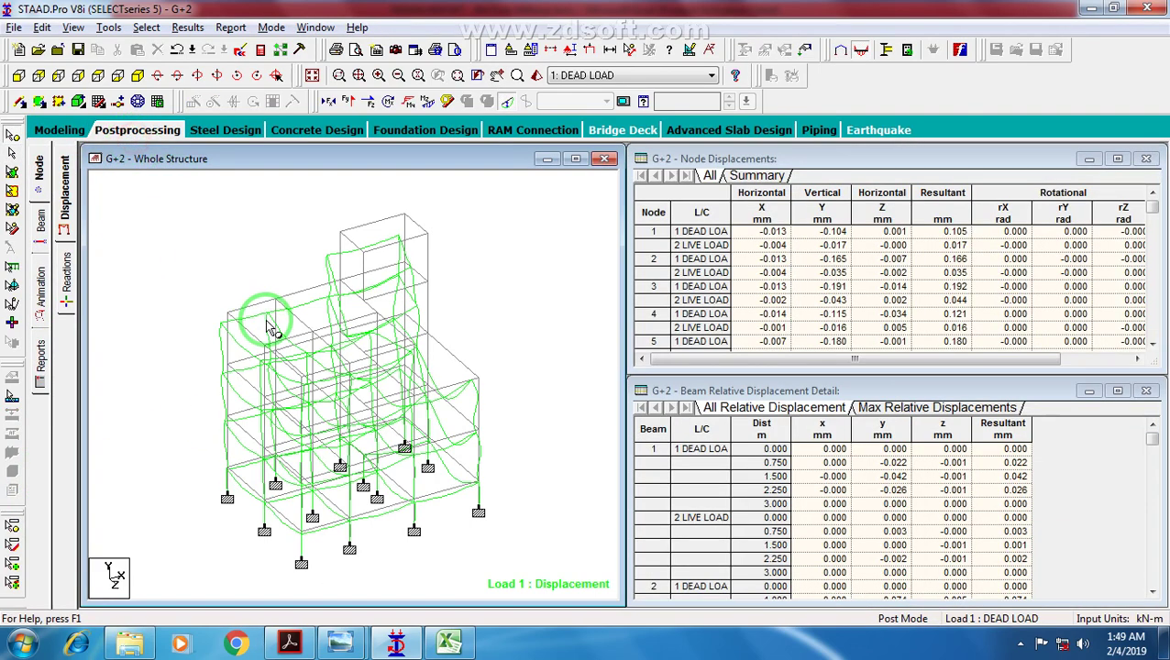
Step: Select the top-storey corner column and examine its displaced shape and relative displacement details under dead load
scroll(269, 327, up, 5)
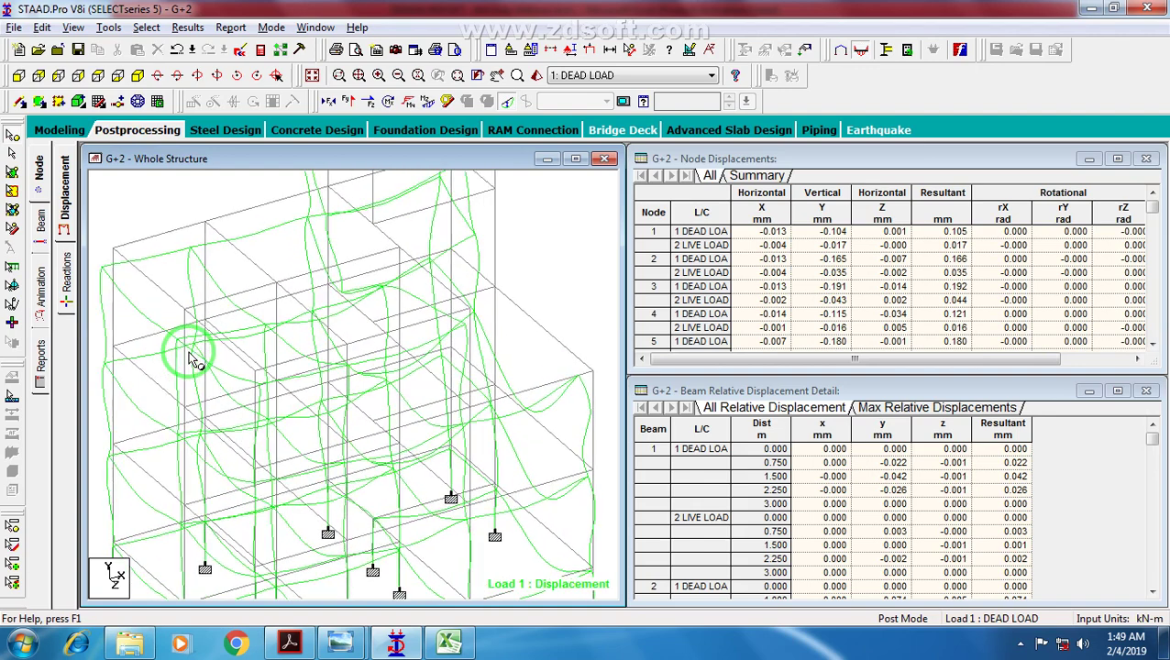
middle_drag(190, 353, 246, 349)
click(167, 298)
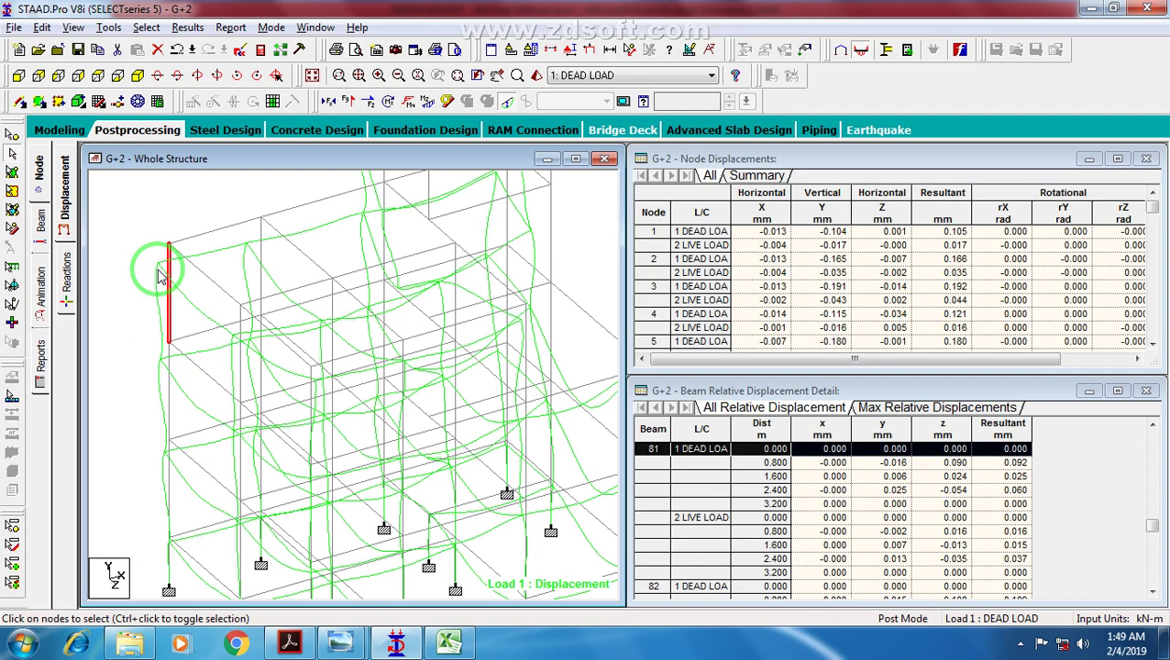
scroll(161, 277, down, 5)
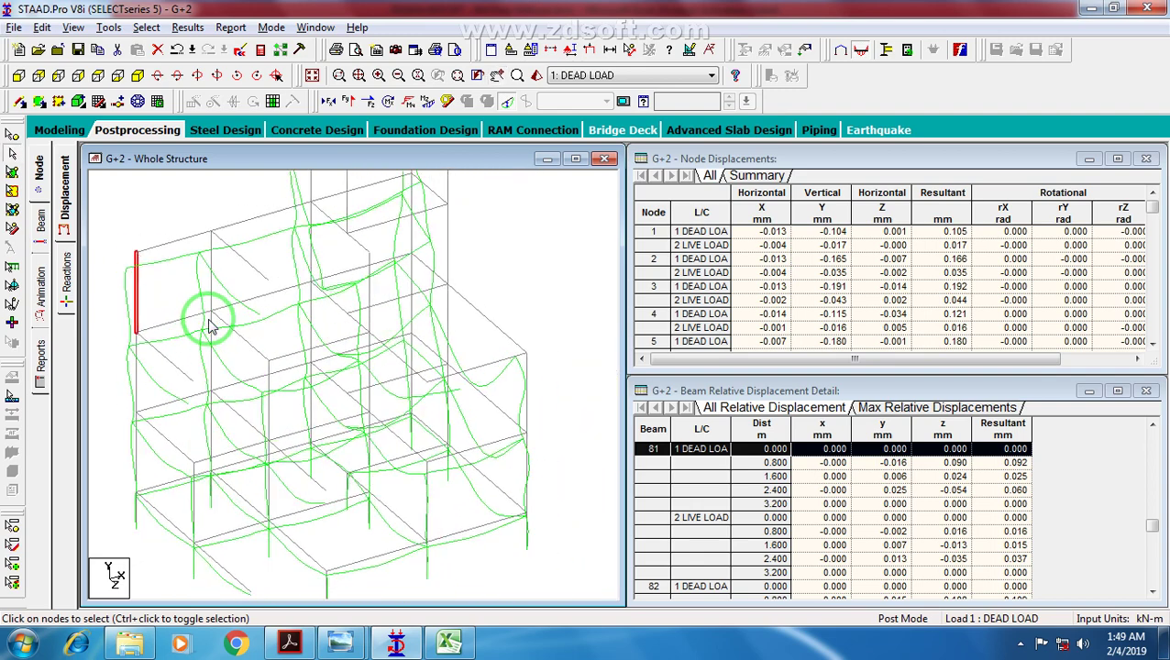
scroll(236, 354, down, 4)
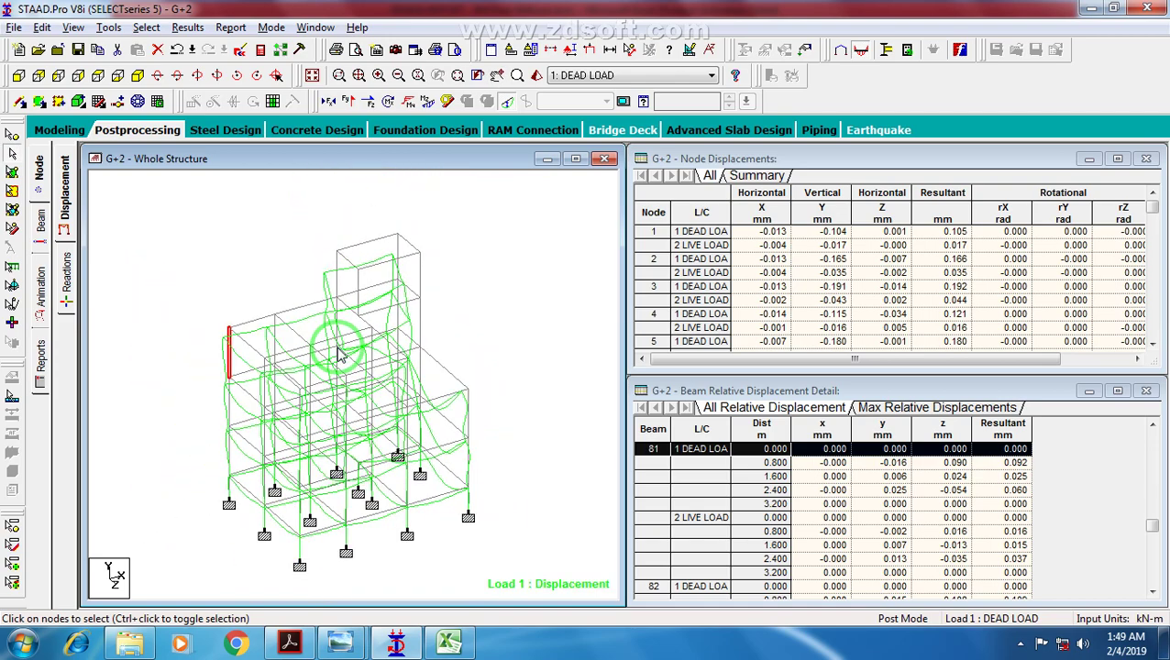